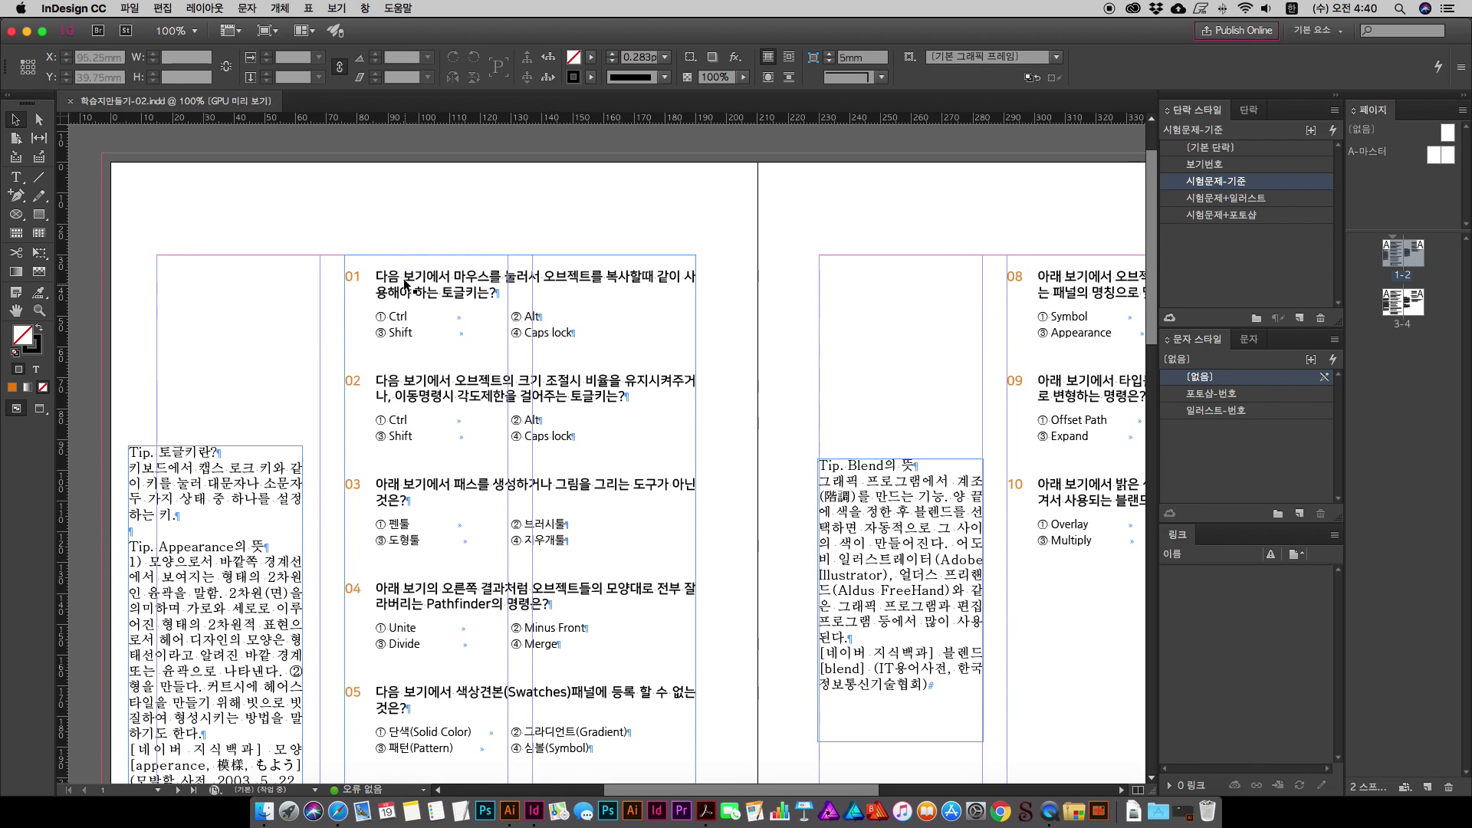
Step: Select question 01's text and answers and zoom in on them
{"action": "left_click_drag", "start_coordinate": [373, 278], "coordinate": [573, 309]}
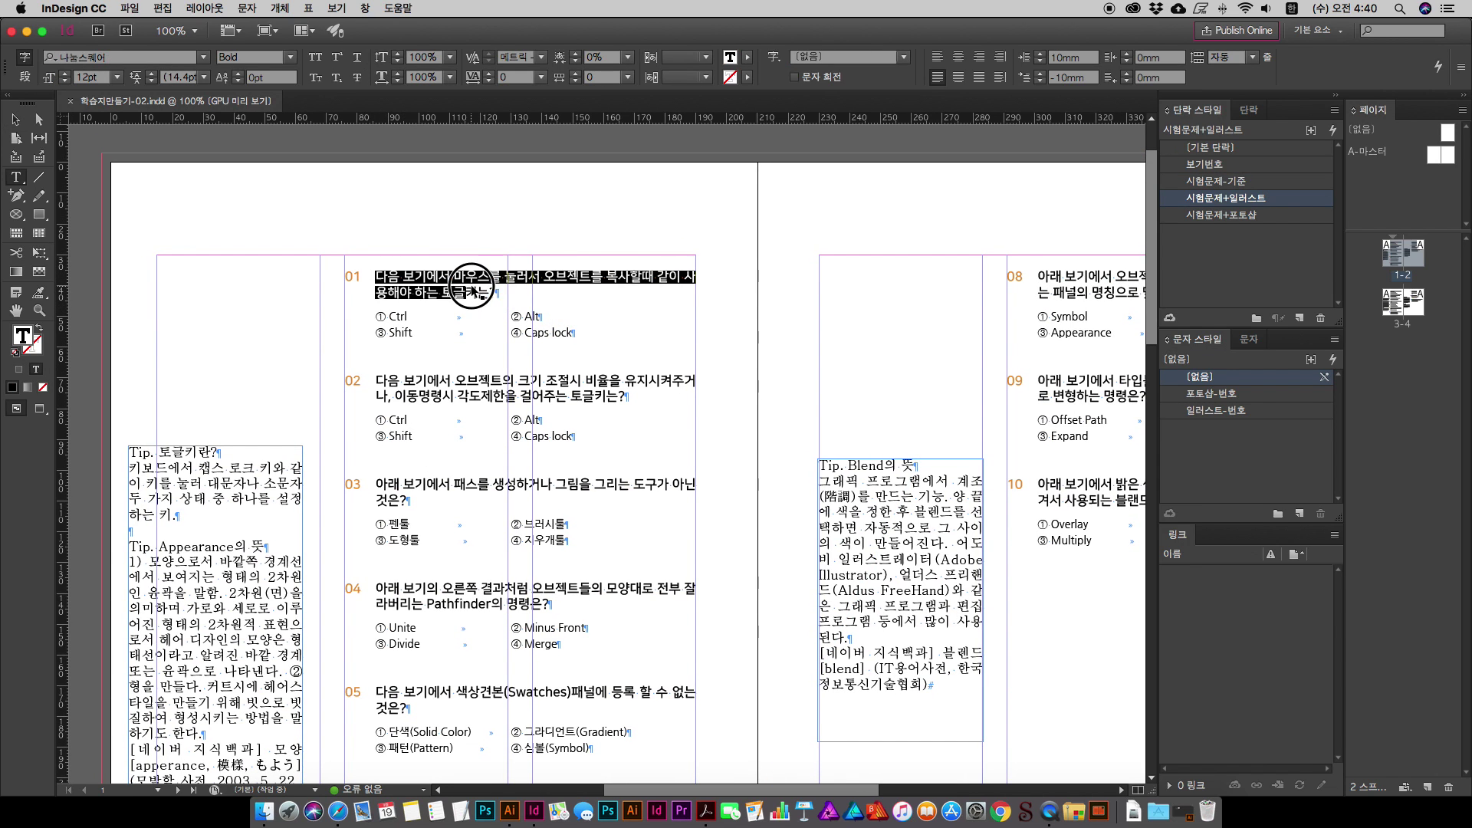
{"action": "double_click", "coordinate": [397, 316]}
{"action": "left_click_drag", "start_coordinate": [433, 331], "coordinate": [576, 332]}
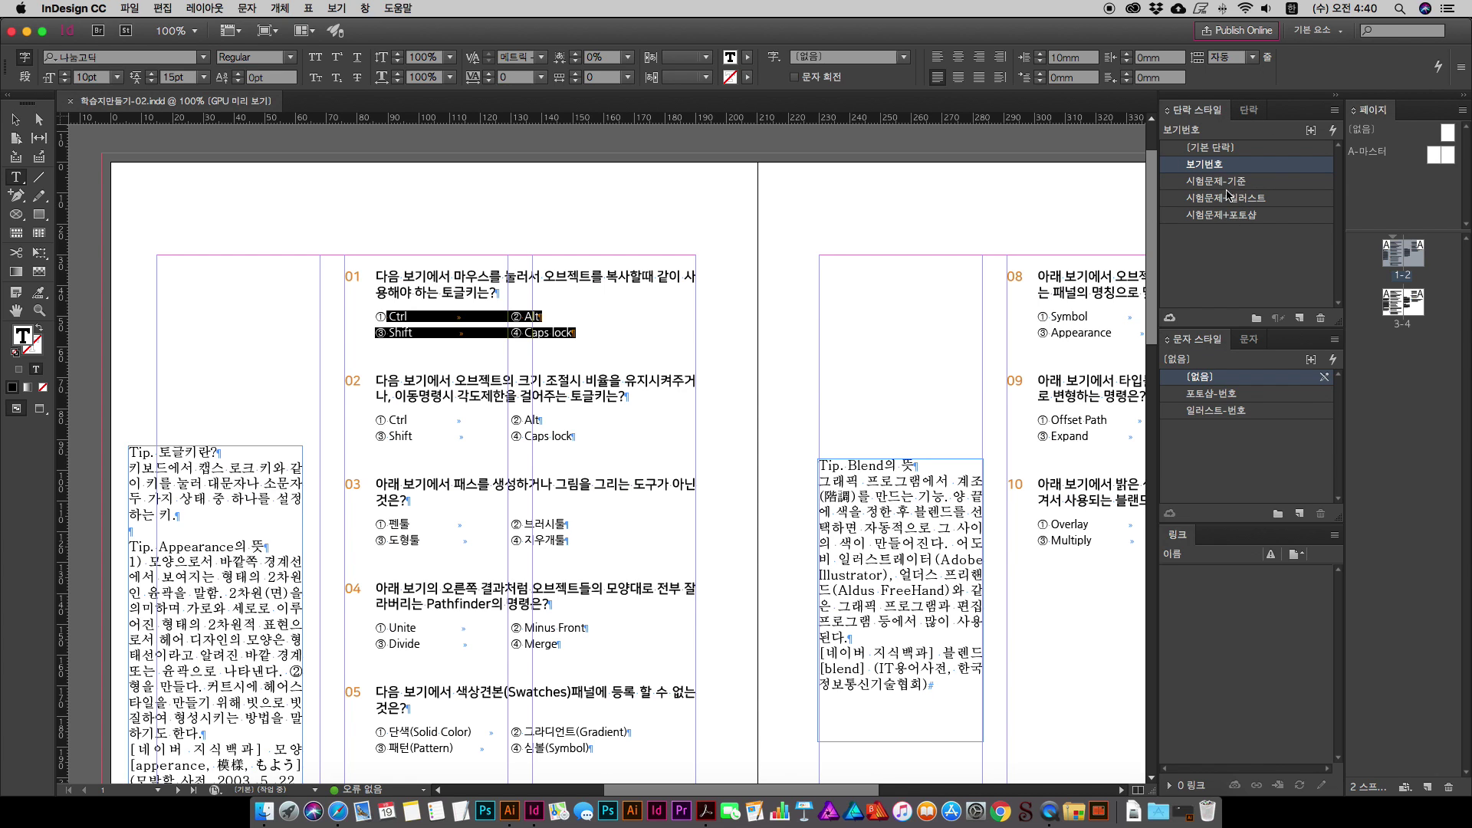
{"action": "key", "text": "super+equal"}
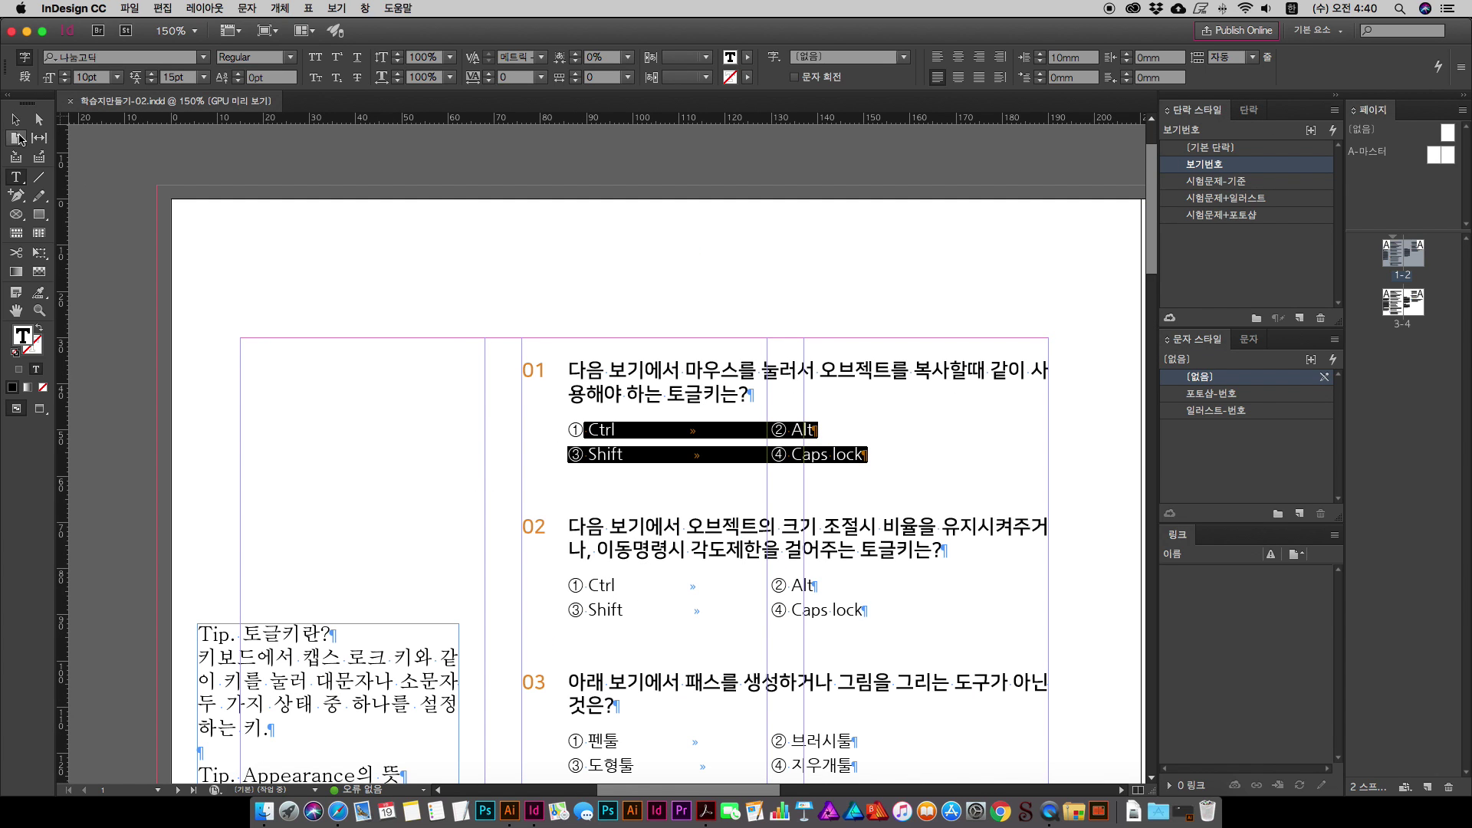
{"action": "key", "text": "Escape"}
{"action": "key", "text": "super+shift+a"}
{"action": "key", "text": "super+equal"}
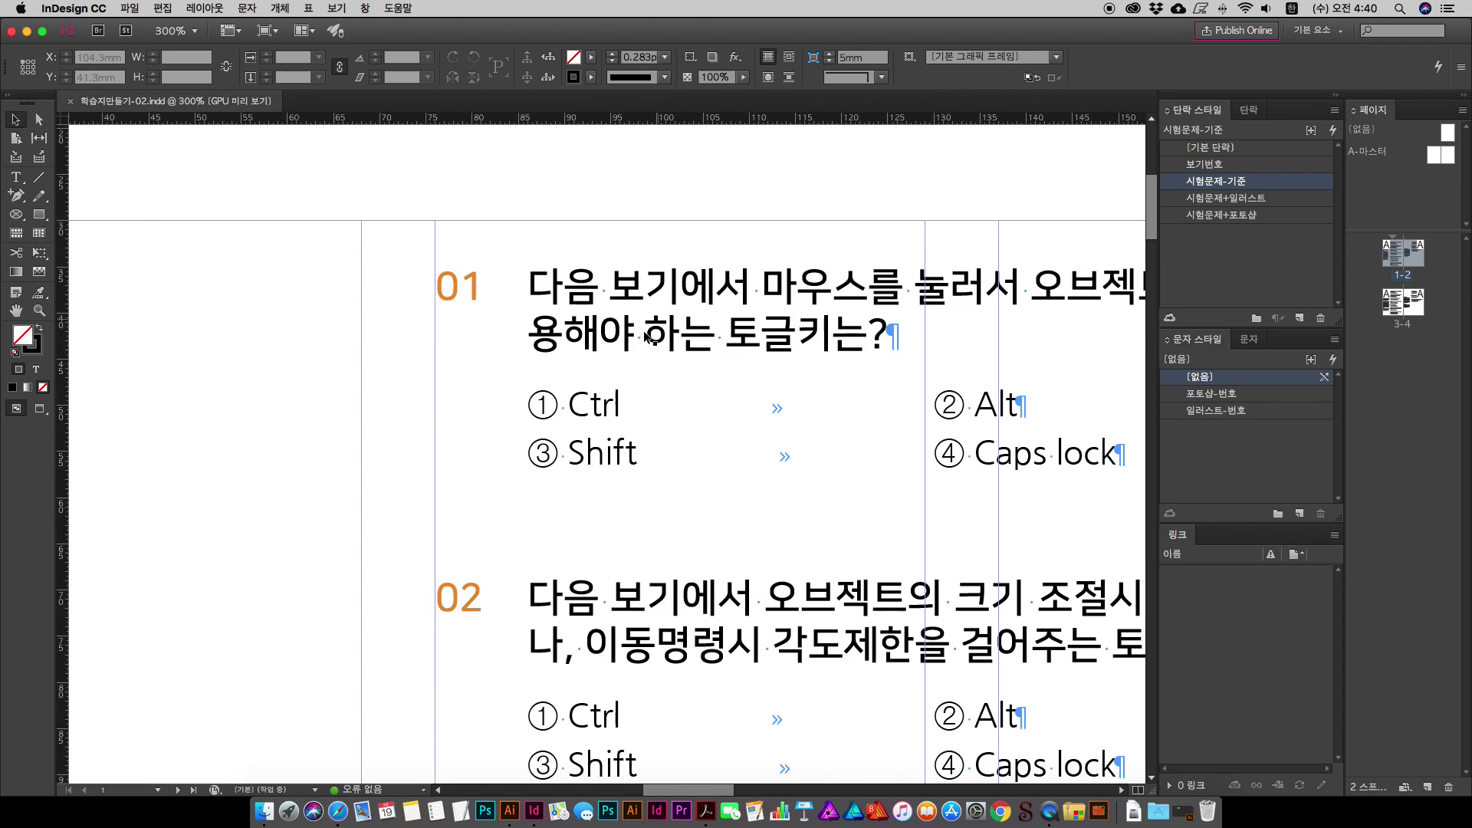
Step: Check question 01 in the reference PDF, then return to the InDesign layout
{"action": "left_click", "coordinate": [734, 811]}
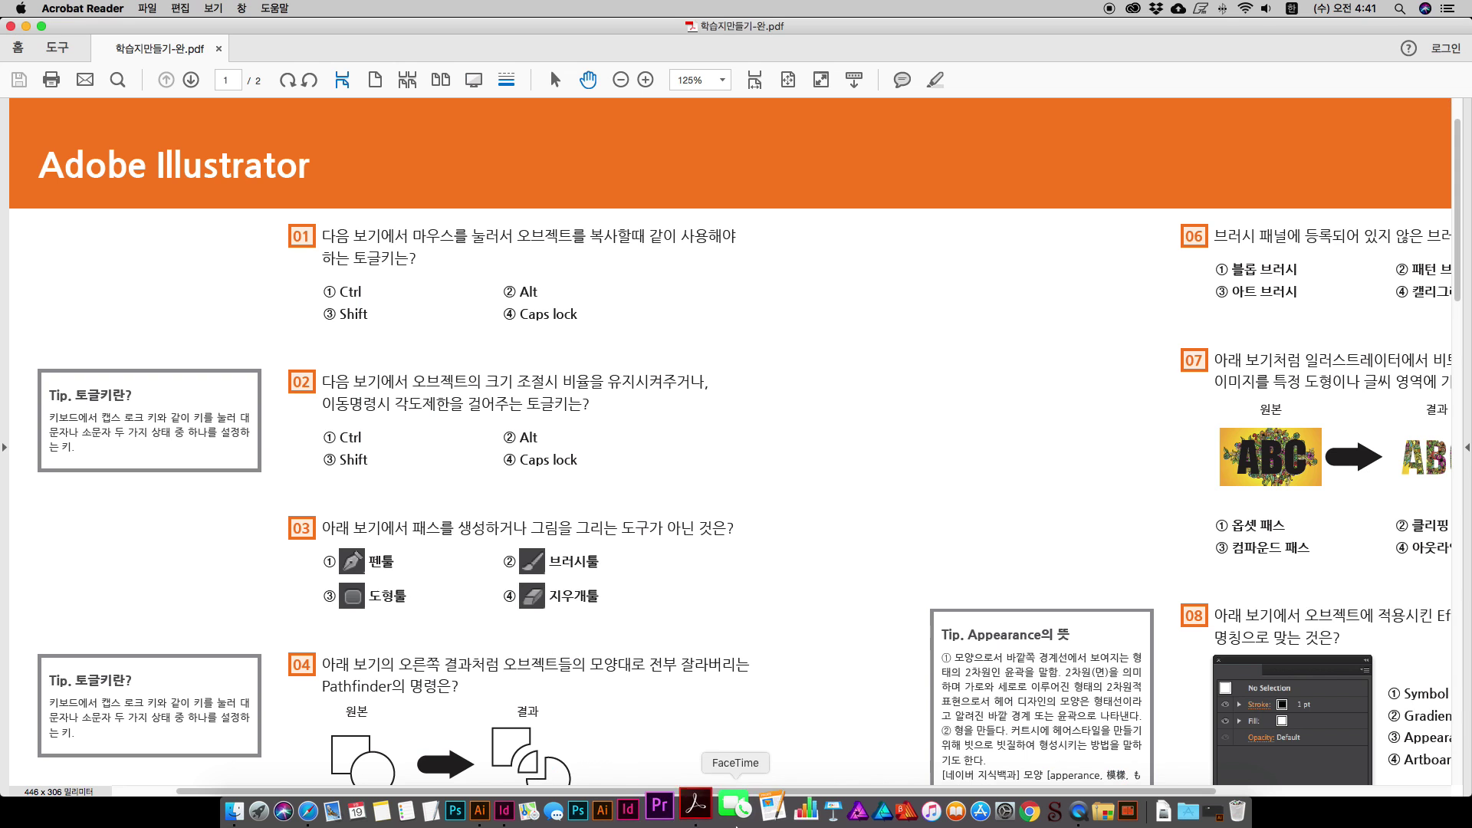
{"action": "key", "text": "super+equal"}
{"action": "key", "text": "super+equal"}
{"action": "key", "text": "super+equal"}
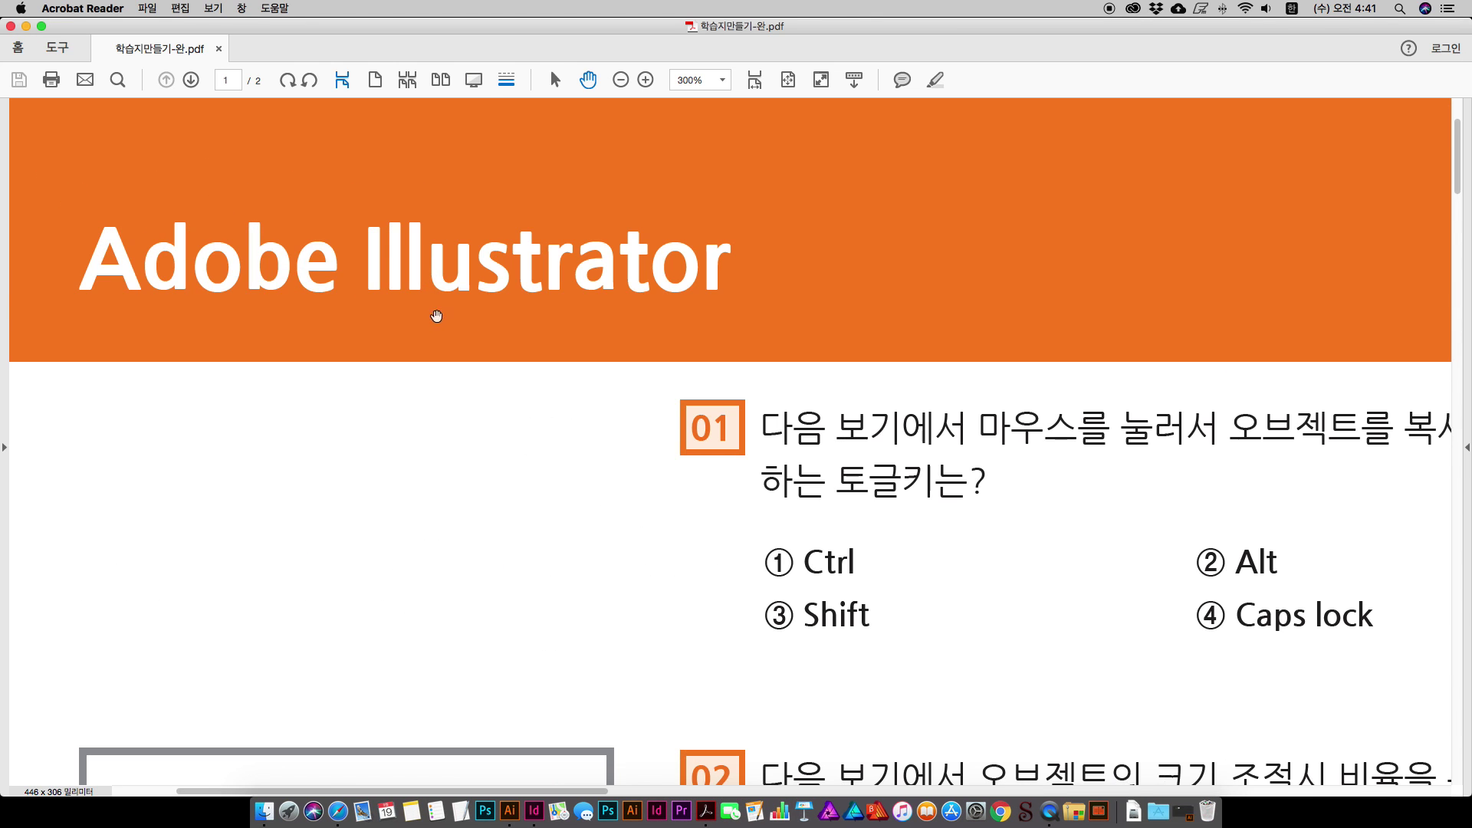
{"action": "left_click_drag", "start_coordinate": [795, 504], "coordinate": [555, 352]}
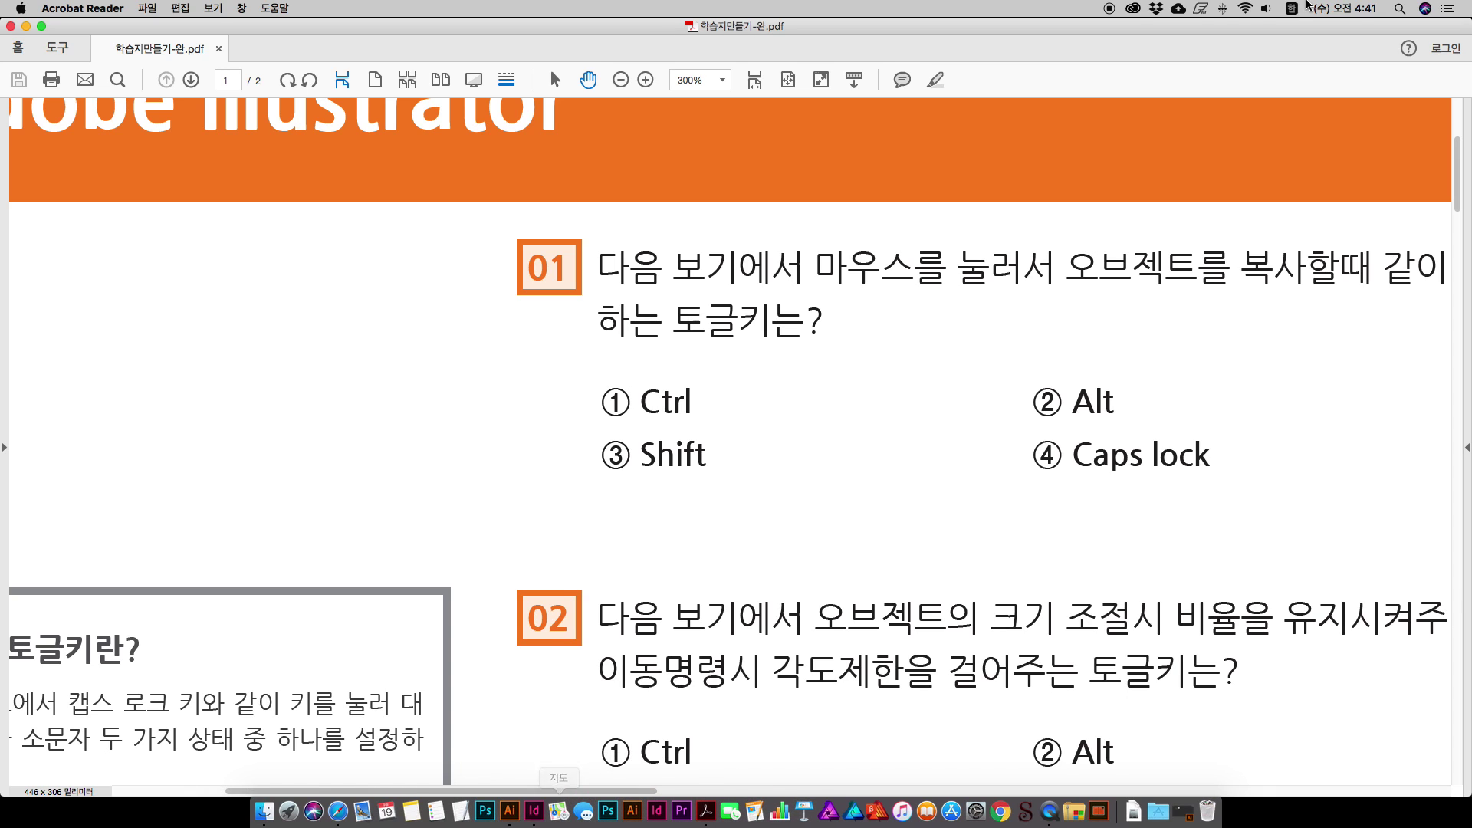
{"action": "left_click", "coordinate": [1364, 6]}
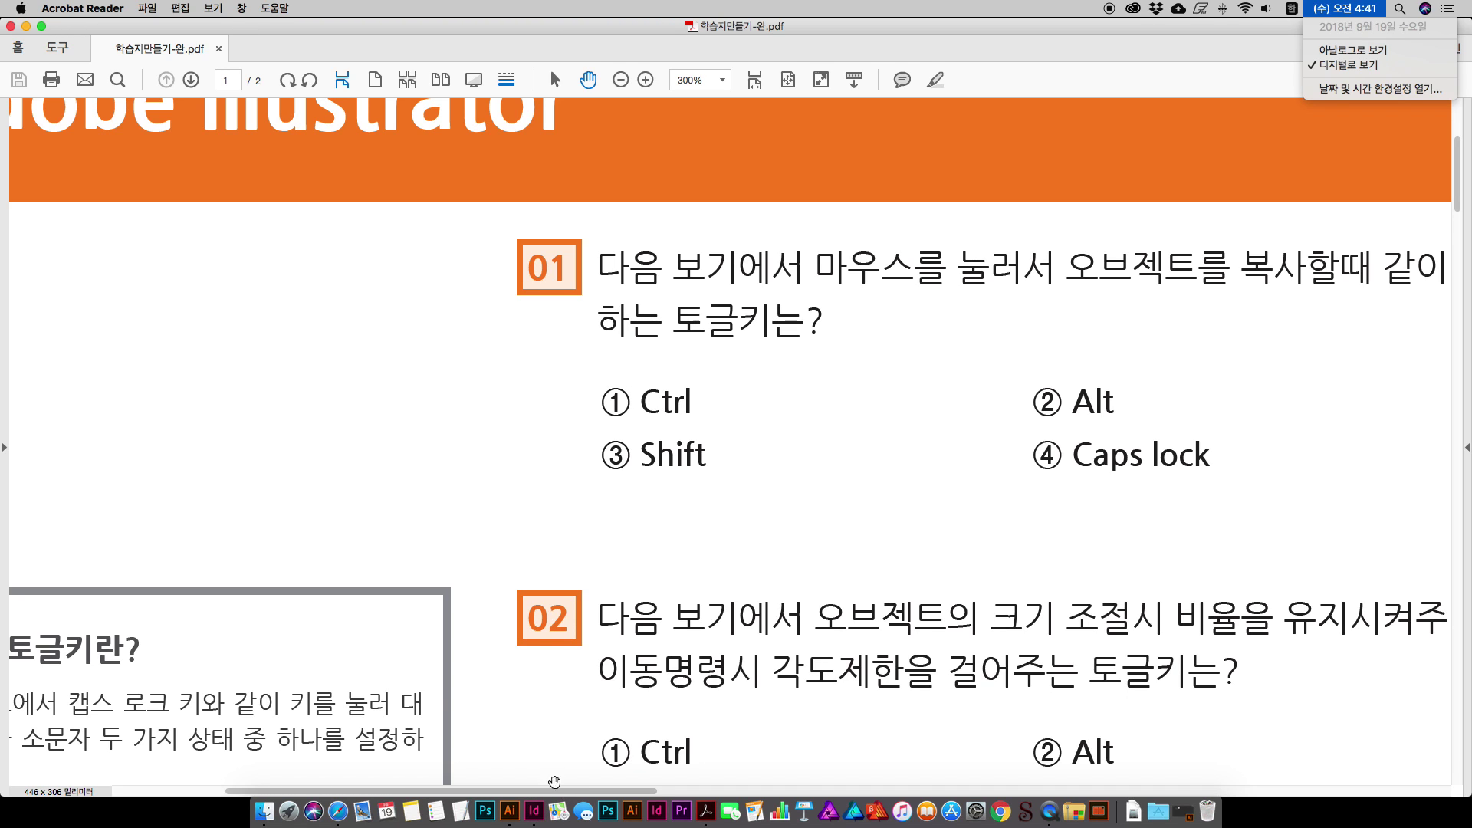
{"action": "left_click", "coordinate": [533, 814]}
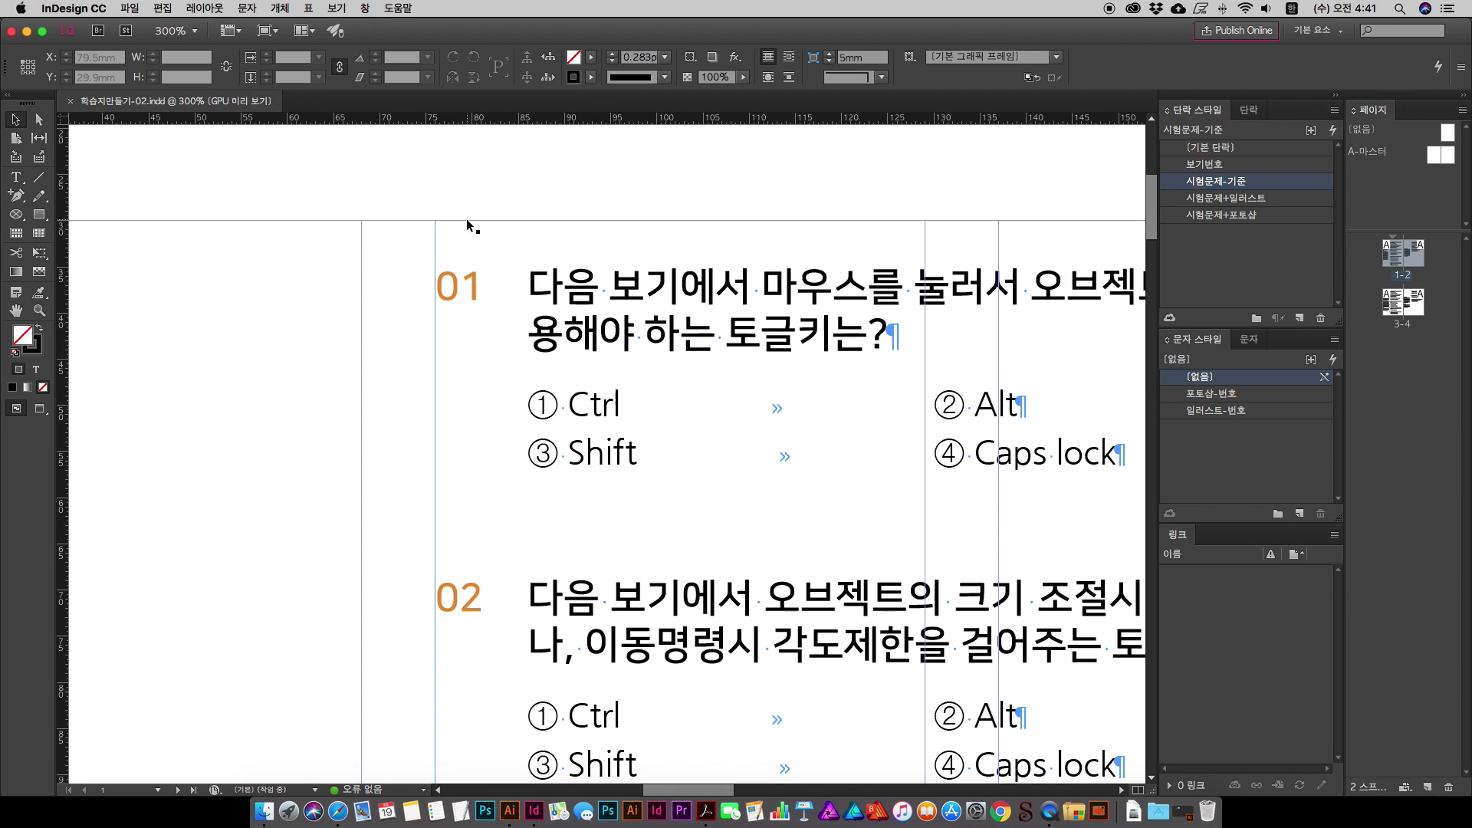
Step: At 400% zoom, draw a small circle with the Ellipse tool beside number 01
{"action": "left_click_drag", "start_coordinate": [474, 194], "coordinate": [432, 250]}
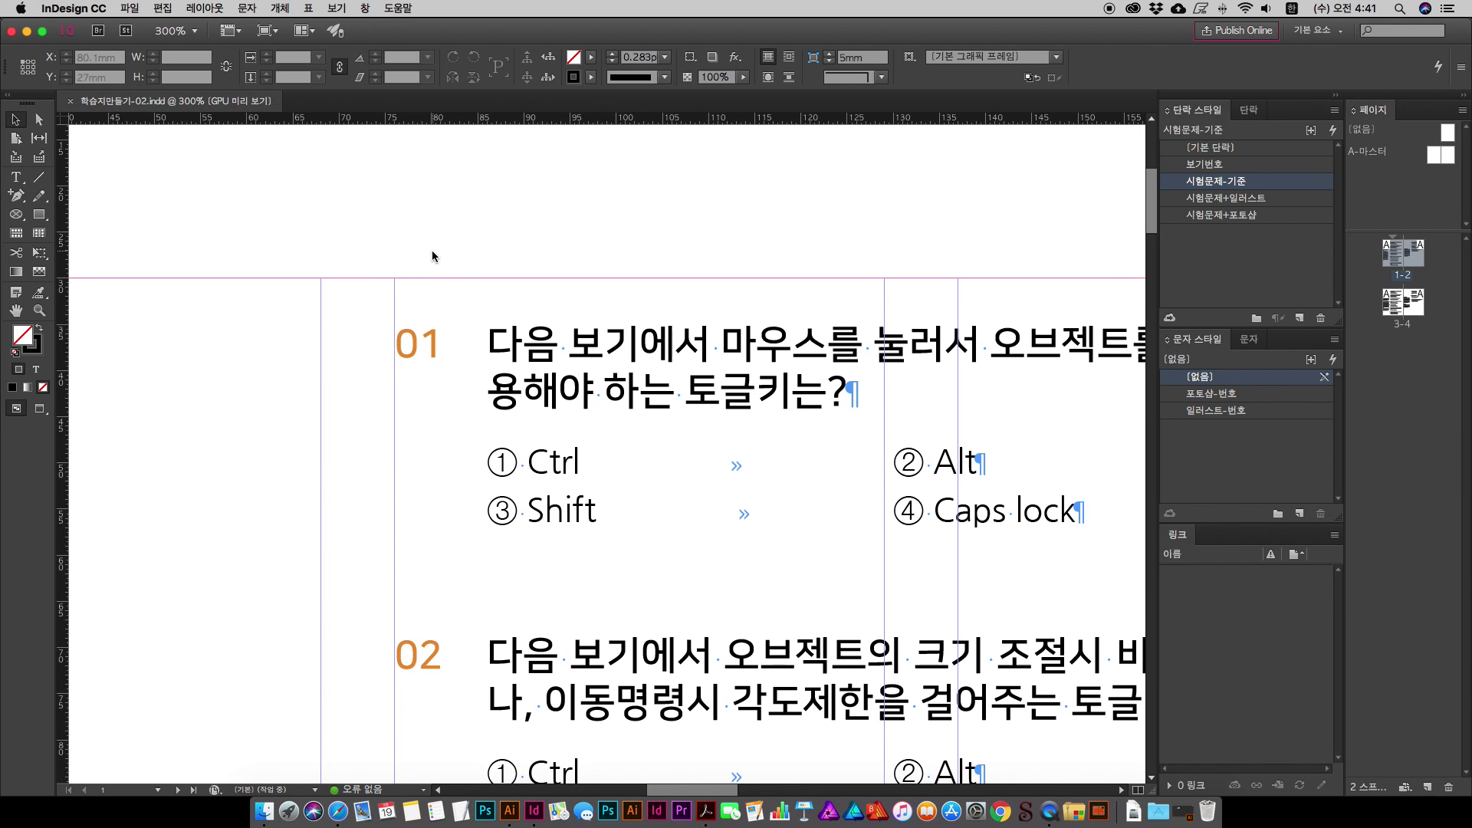
{"action": "key", "text": "super+equal"}
{"action": "left_click_drag", "start_coordinate": [404, 306], "coordinate": [475, 339]}
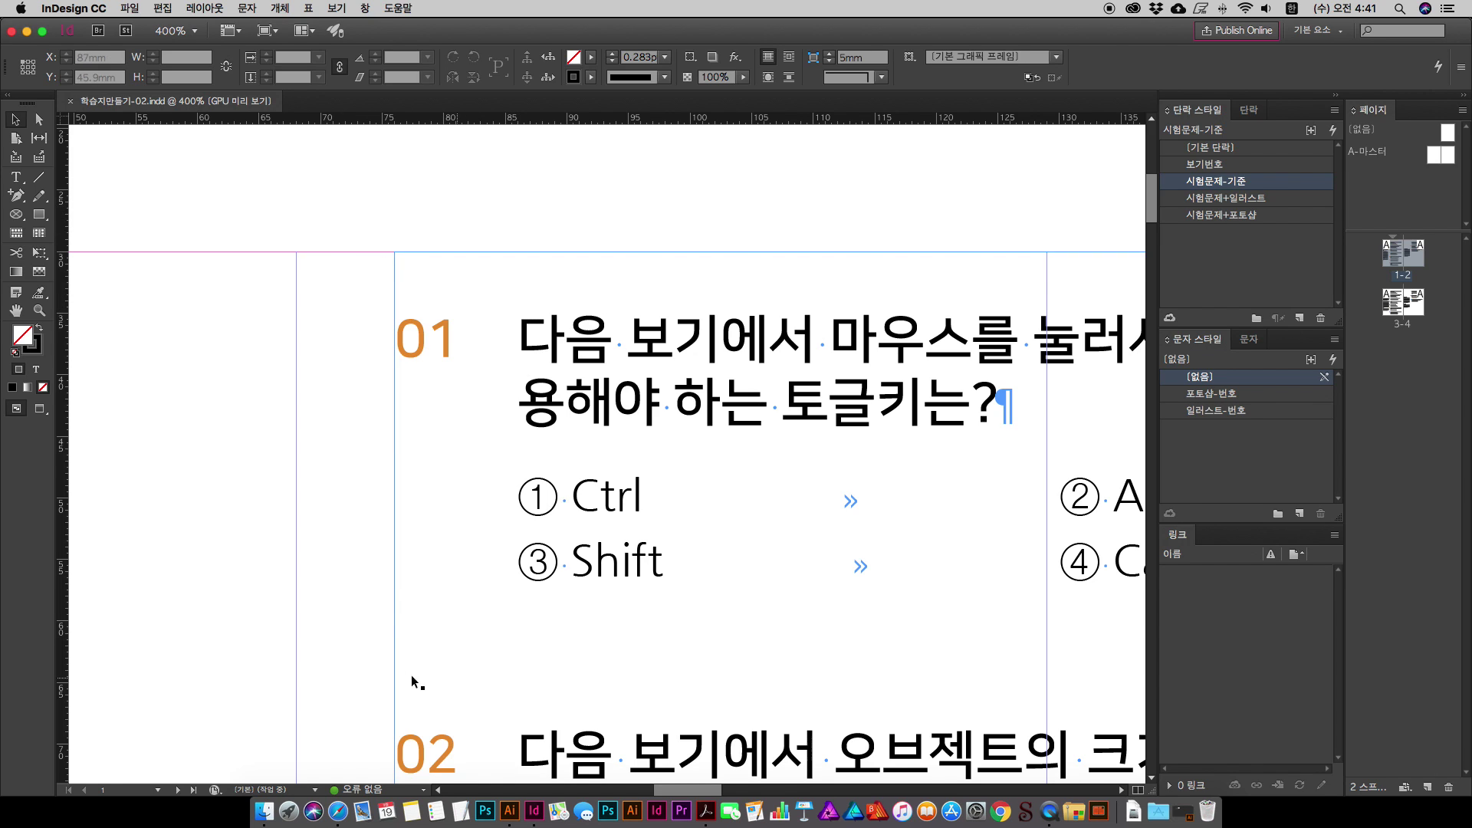
{"action": "scroll", "coordinate": [240, 373], "scroll_direction": "left", "scroll_amount": 1}
{"action": "key", "text": "l"}
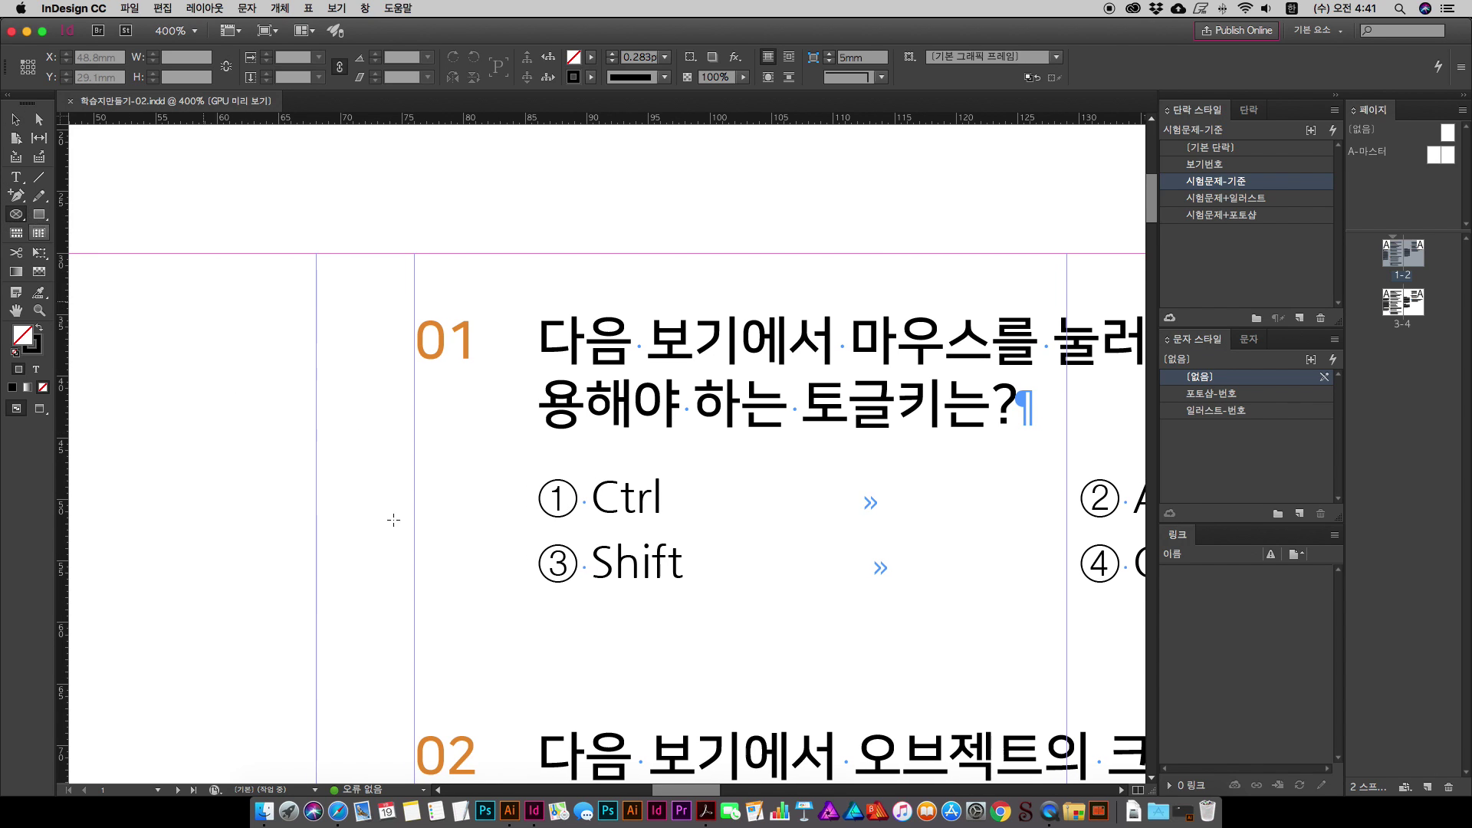
{"action": "left_click_drag", "start_coordinate": [256, 307], "coordinate": [366, 416]}
{"action": "left_click", "coordinate": [16, 119]}
{"action": "left_click_drag", "start_coordinate": [298, 379], "coordinate": [325, 352]}
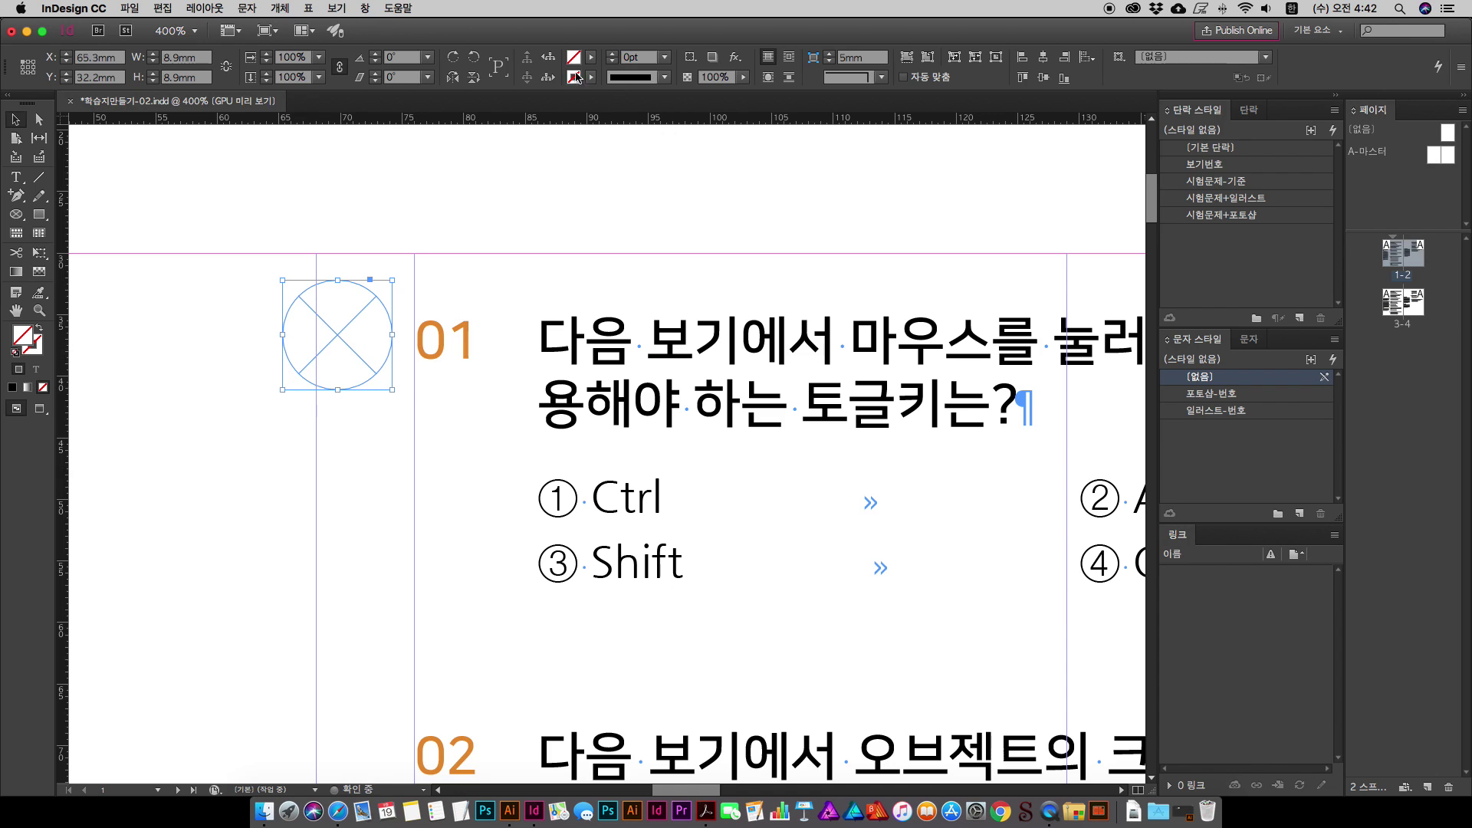
Step: Give the circle a 2pt stroke in the orange 일러스트색상 swatch
{"action": "left_click", "coordinate": [612, 54]}
{"action": "left_click", "coordinate": [612, 55]}
{"action": "left_click", "coordinate": [590, 76]}
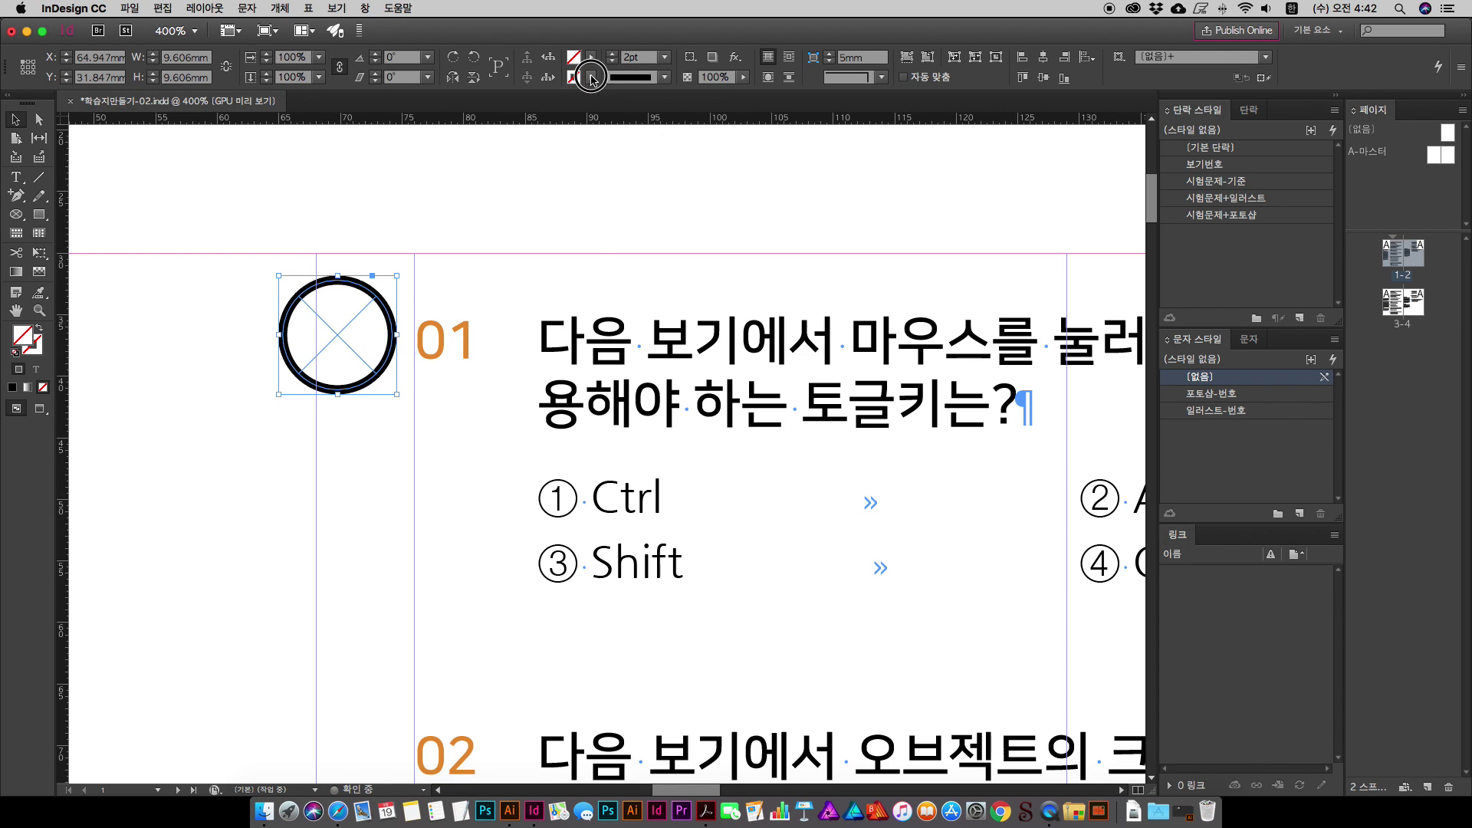
{"action": "left_click", "coordinate": [441, 253]}
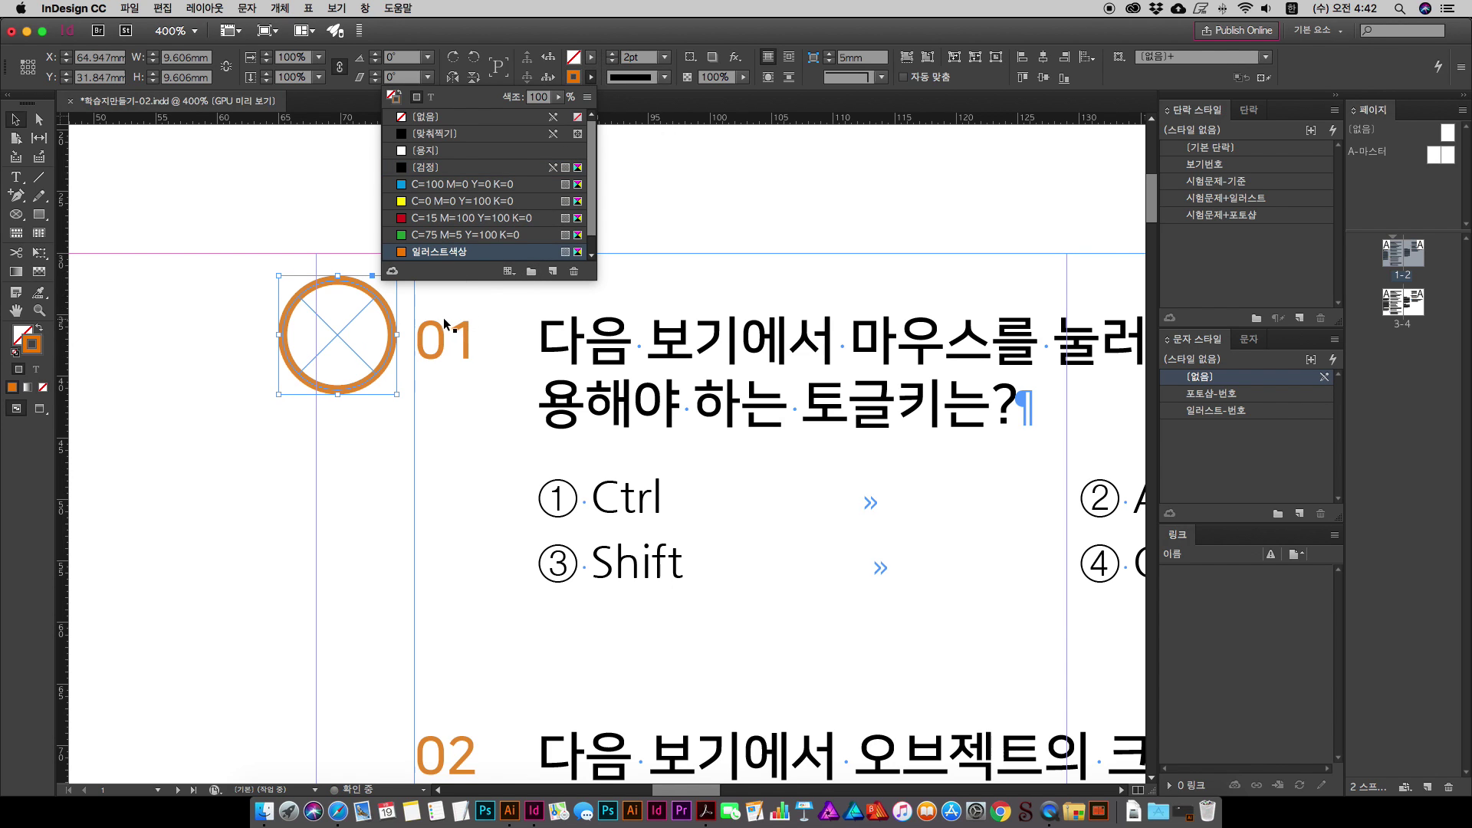
{"action": "left_click", "coordinate": [315, 208]}
Step: Move the circle over number 03 and shrink it evenly to about 9.094 mm
{"action": "left_click_drag", "start_coordinate": [370, 342], "coordinate": [467, 357]}
{"action": "scroll", "coordinate": [460, 291], "scroll_direction": "down", "scroll_amount": 3}
{"action": "left_click_drag", "start_coordinate": [470, 236], "coordinate": [491, 631]}
{"action": "left_click_drag", "start_coordinate": [491, 628], "coordinate": [551, 409]}
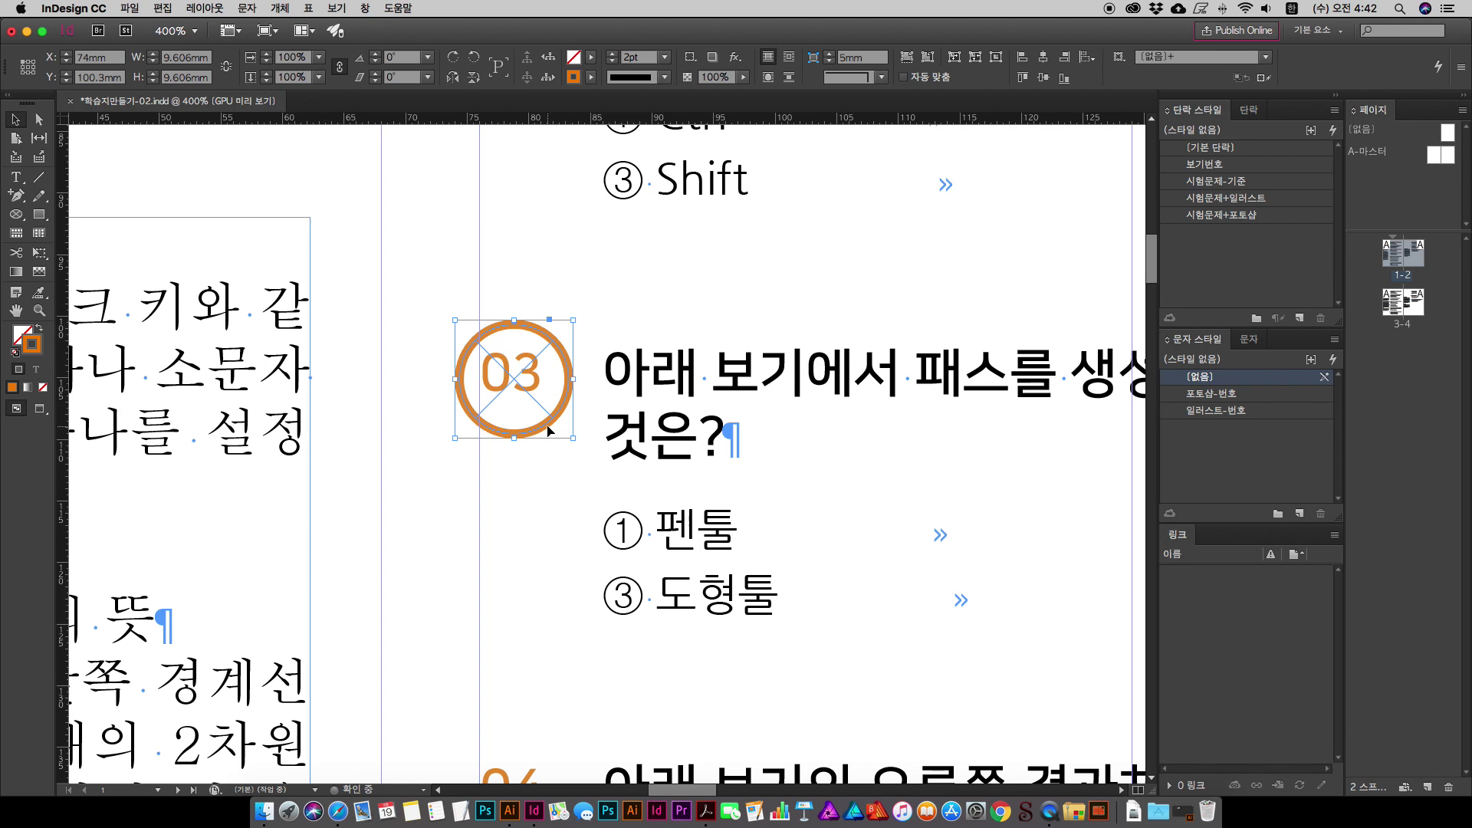
{"action": "key", "text": "super+equal"}
{"action": "key", "text": "super+equal"}
{"action": "left_click_drag", "start_coordinate": [614, 509], "coordinate": [617, 457]}
{"action": "left_click", "coordinate": [618, 462]}
{"action": "left_click_drag", "start_coordinate": [705, 506], "coordinate": [702, 496]}
{"action": "left_click_drag", "start_coordinate": [650, 443], "coordinate": [658, 436]}
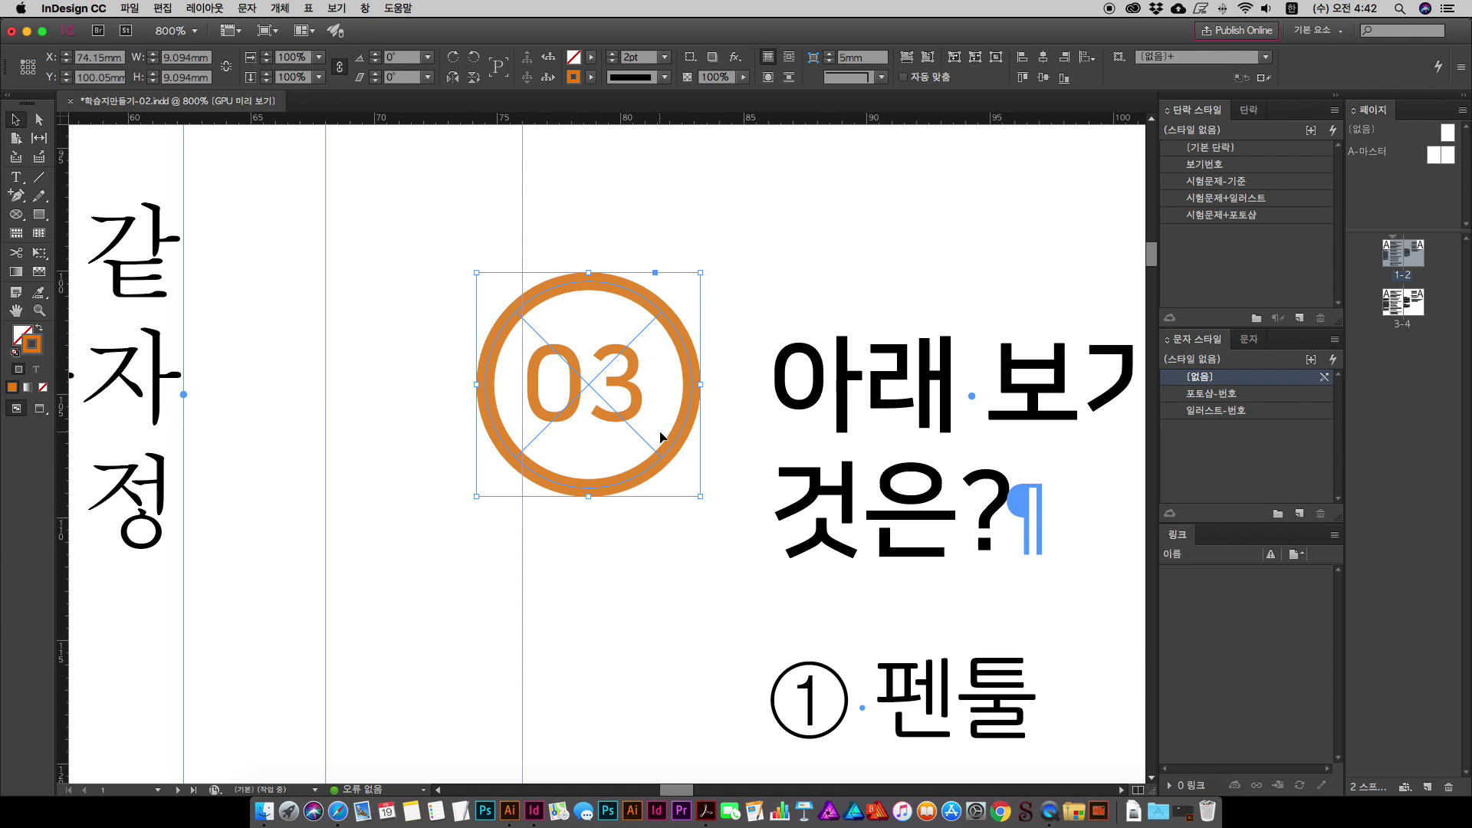
{"action": "left_click_drag", "start_coordinate": [390, 587], "coordinate": [562, 429]}
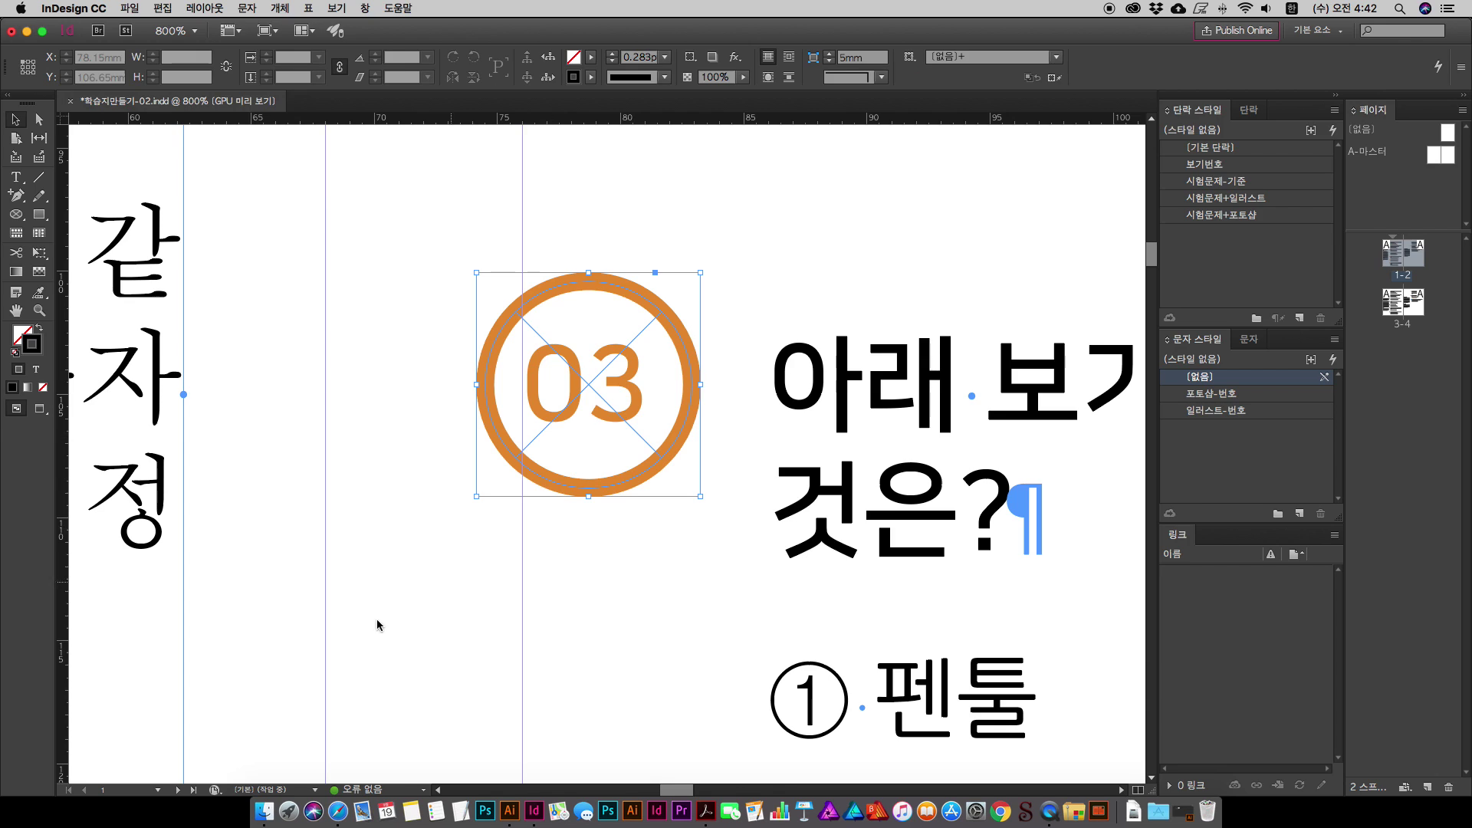
{"action": "left_click", "coordinate": [503, 565]}
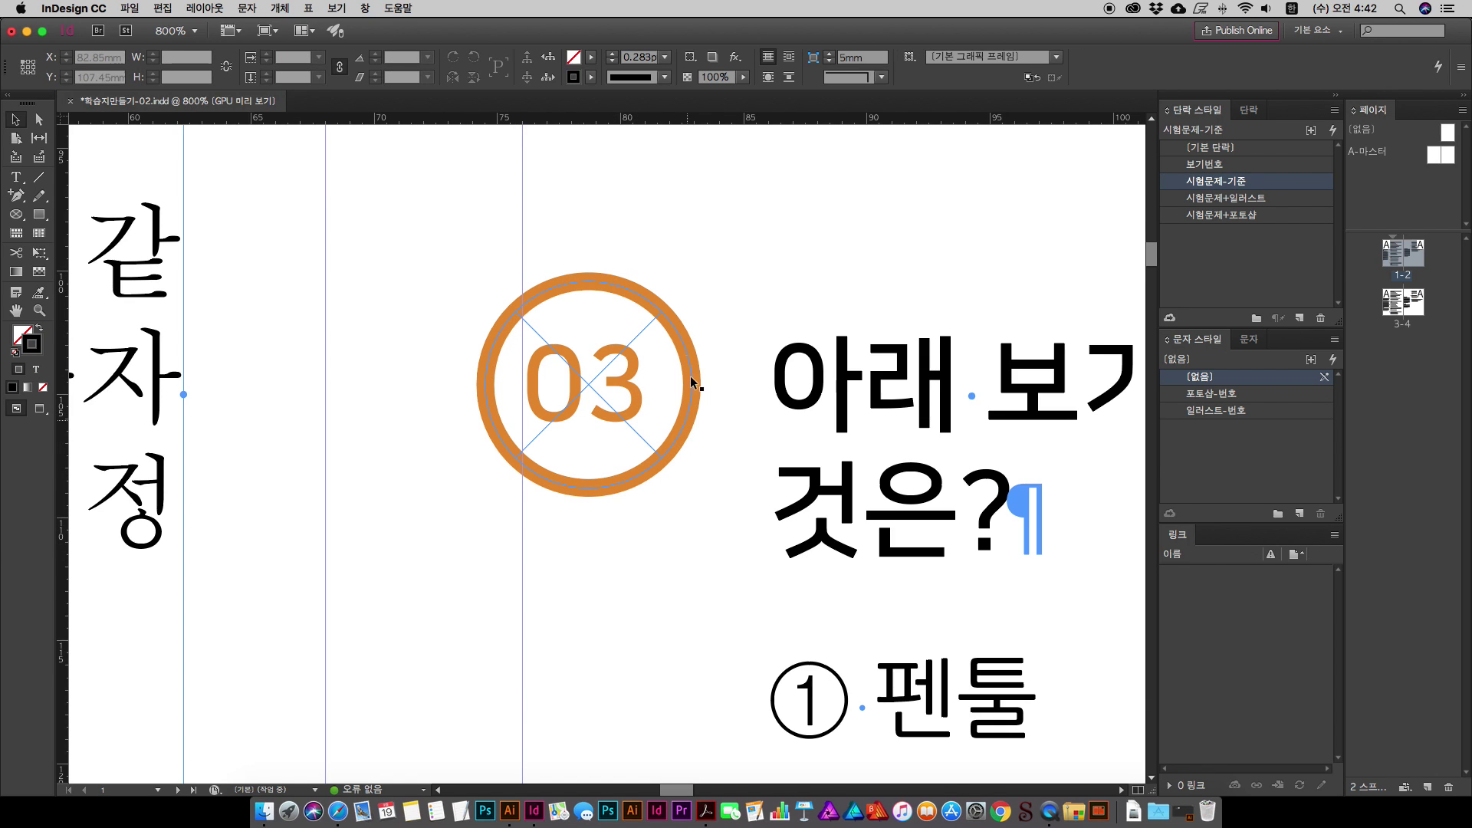
Step: Fill the circle with the 일러스트색상 swatch at a 15% tint
{"action": "left_click", "coordinate": [585, 460]}
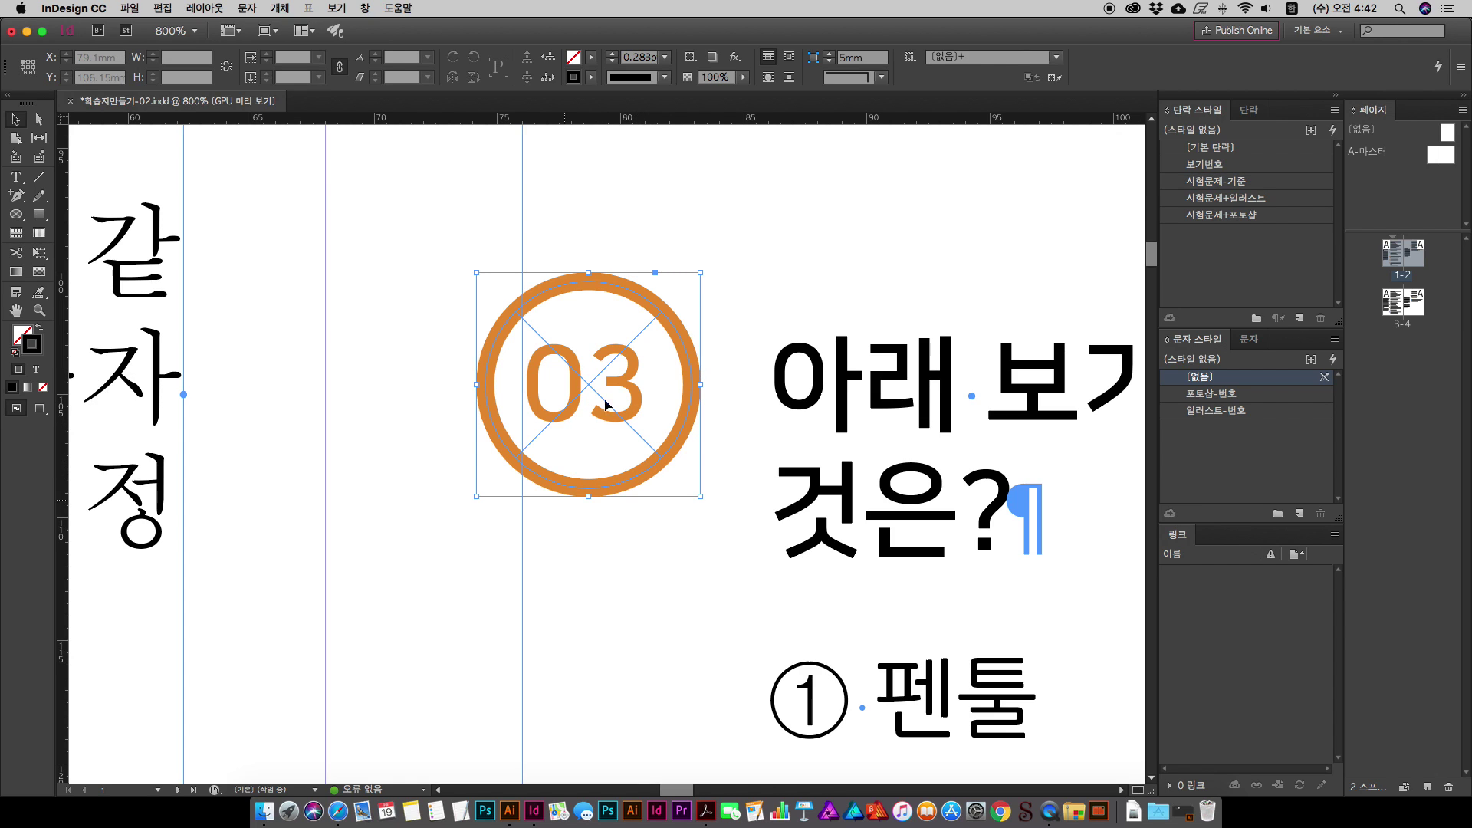
{"action": "left_click", "coordinate": [588, 58]}
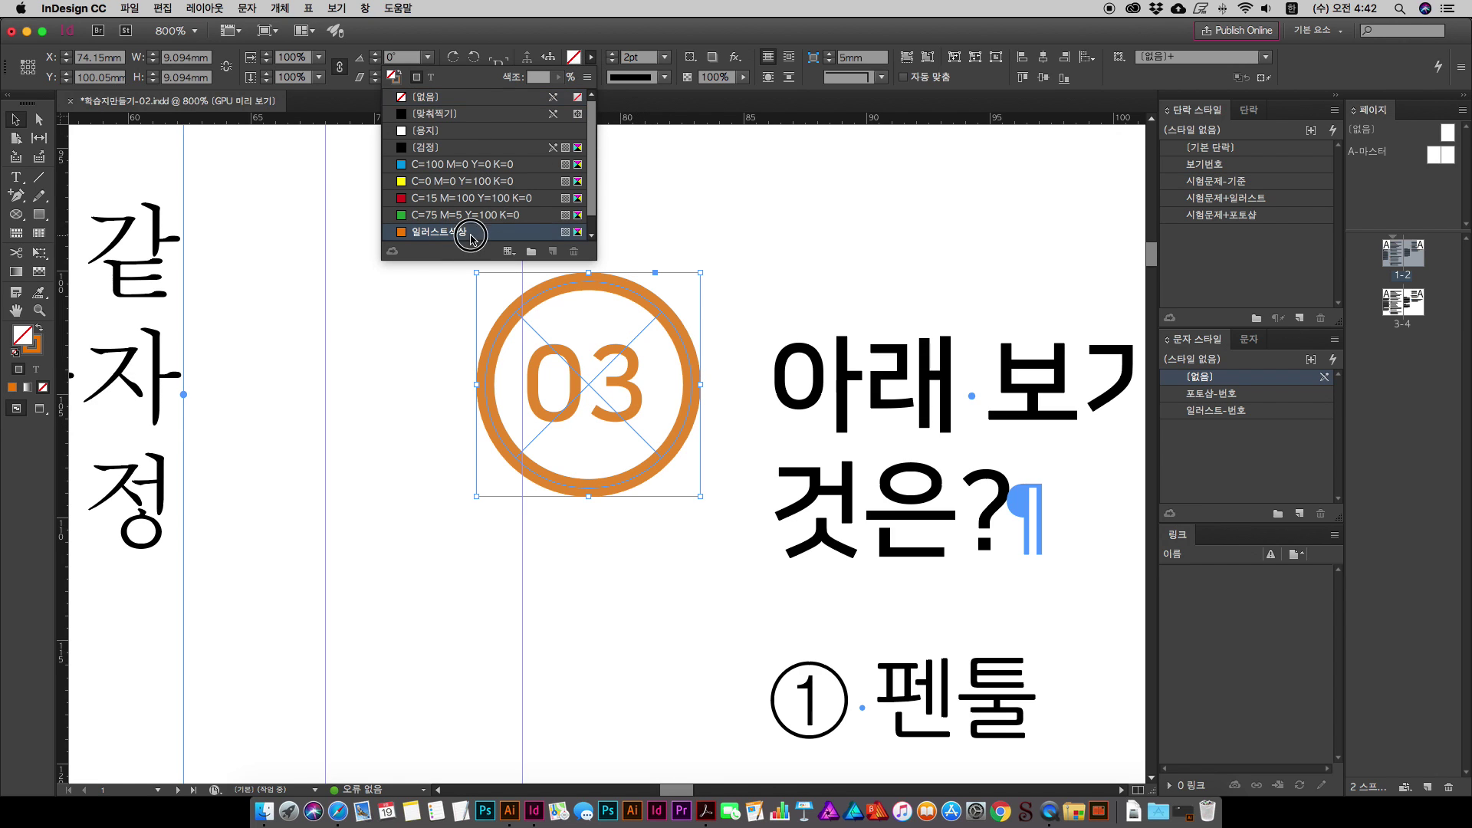
{"action": "left_click", "coordinate": [439, 232]}
{"action": "double_click", "coordinate": [539, 77]}
{"action": "type", "text": "1"}
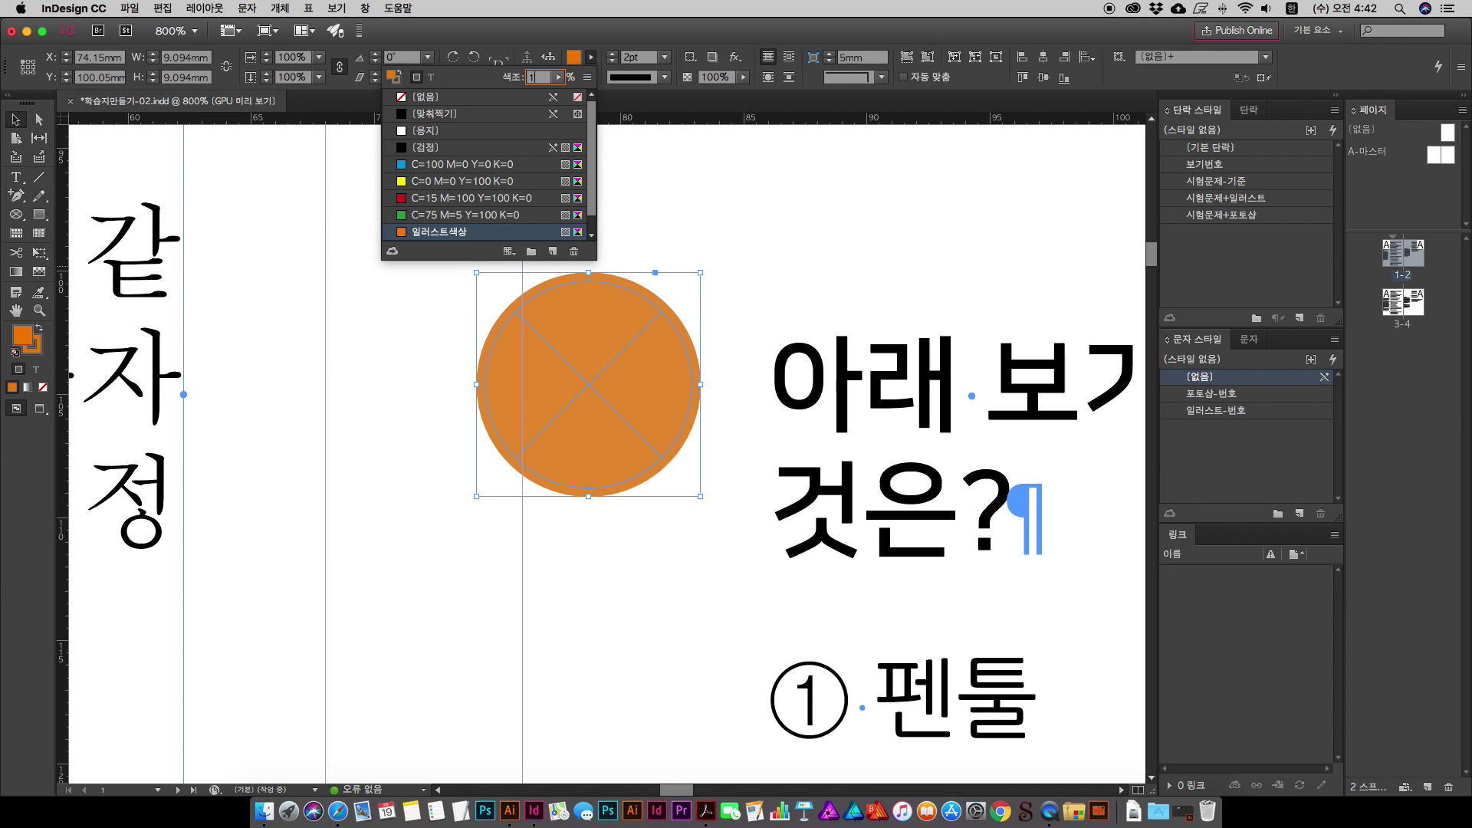
{"action": "key", "text": "Return"}
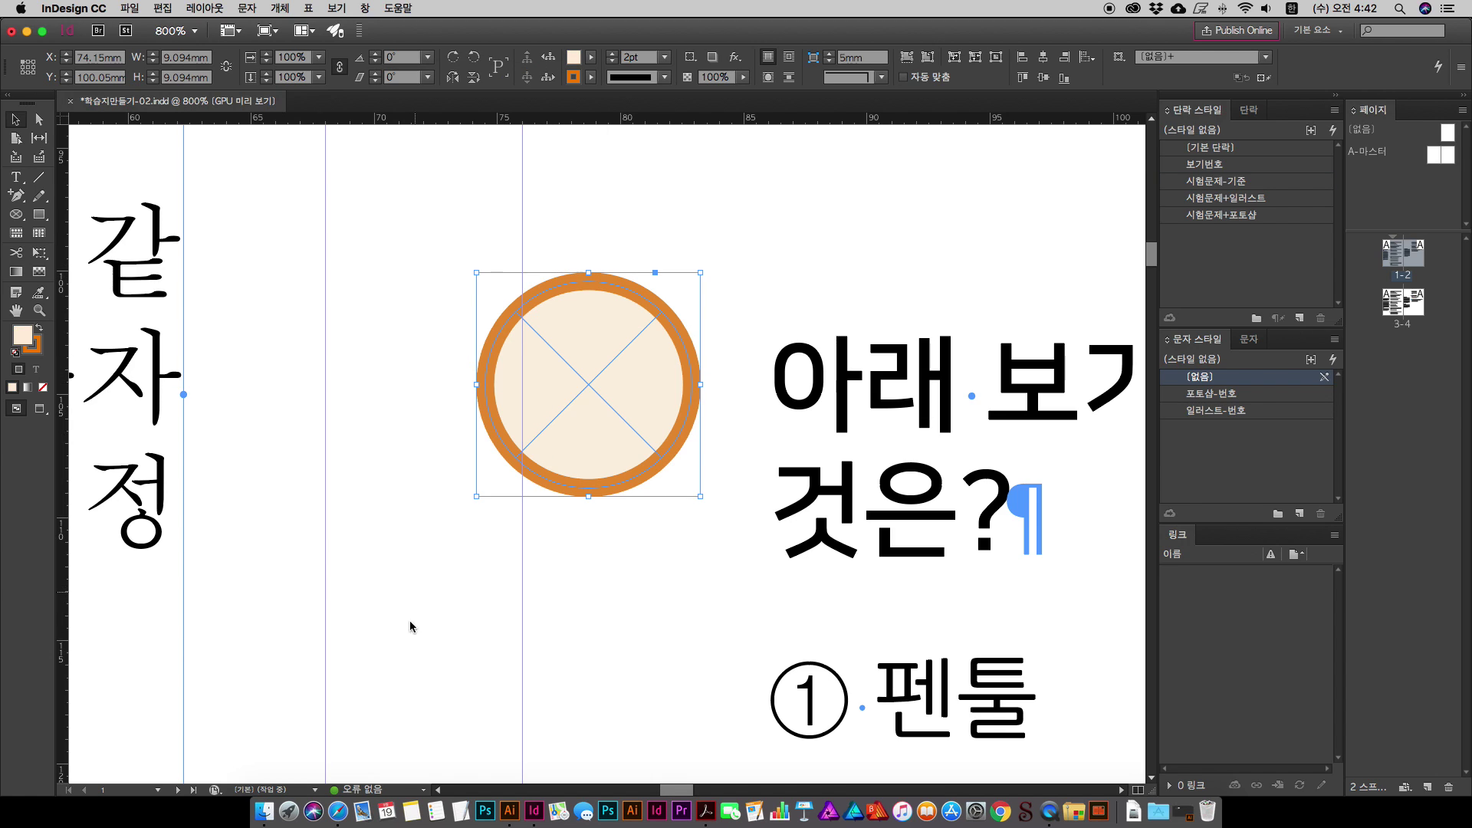
Step: Preview without guides, try sending the circle to the back, then undo it
{"action": "left_click", "coordinate": [483, 608]}
{"action": "key", "text": "w"}
{"action": "scroll", "coordinate": [352, 644], "scroll_direction": "right", "scroll_amount": 3}
{"action": "left_click", "coordinate": [509, 342]}
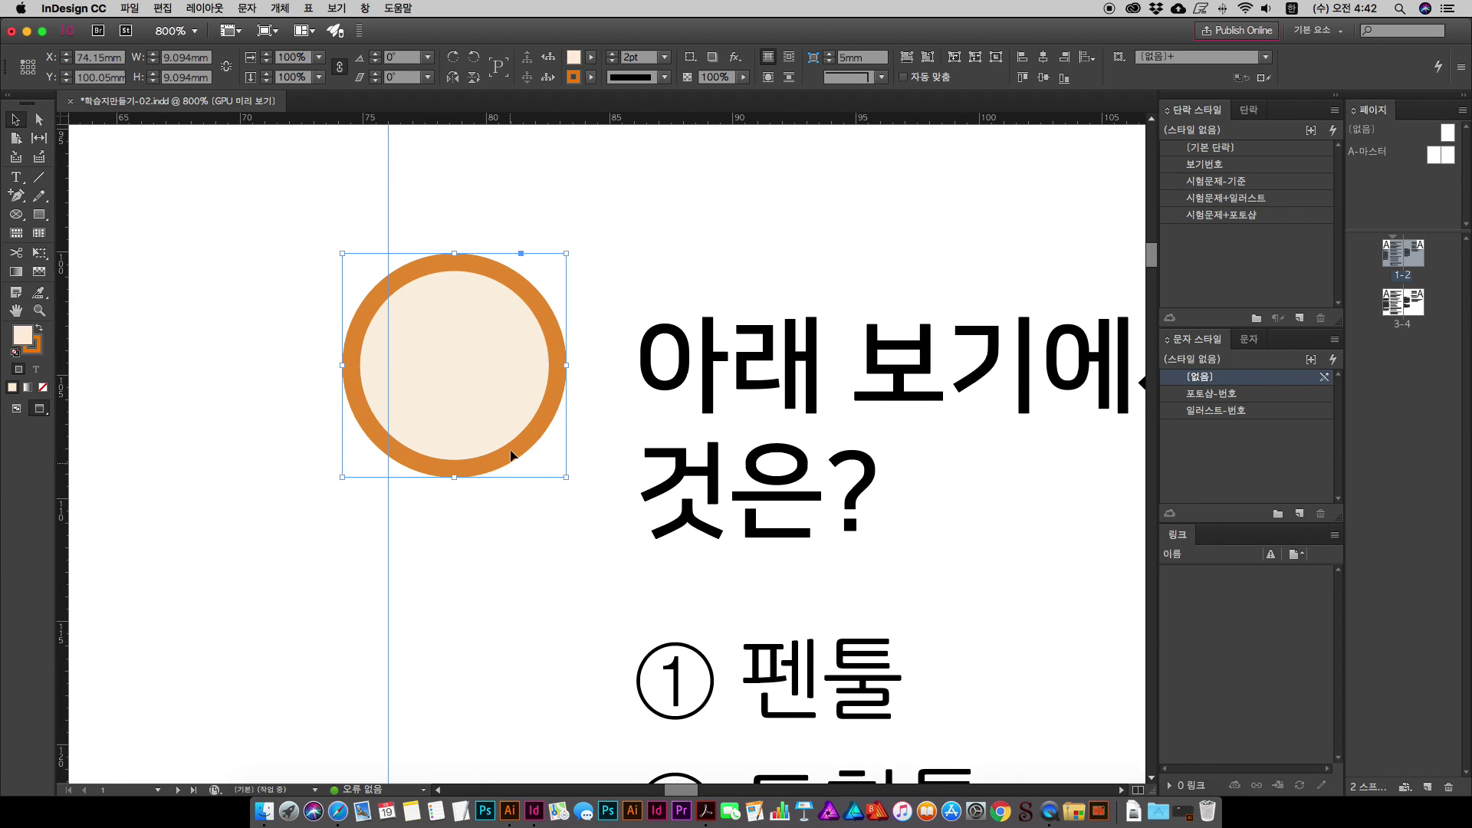
{"action": "right_click", "coordinate": [477, 427]}
{"action": "mouse_move", "coordinate": [541, 494]}
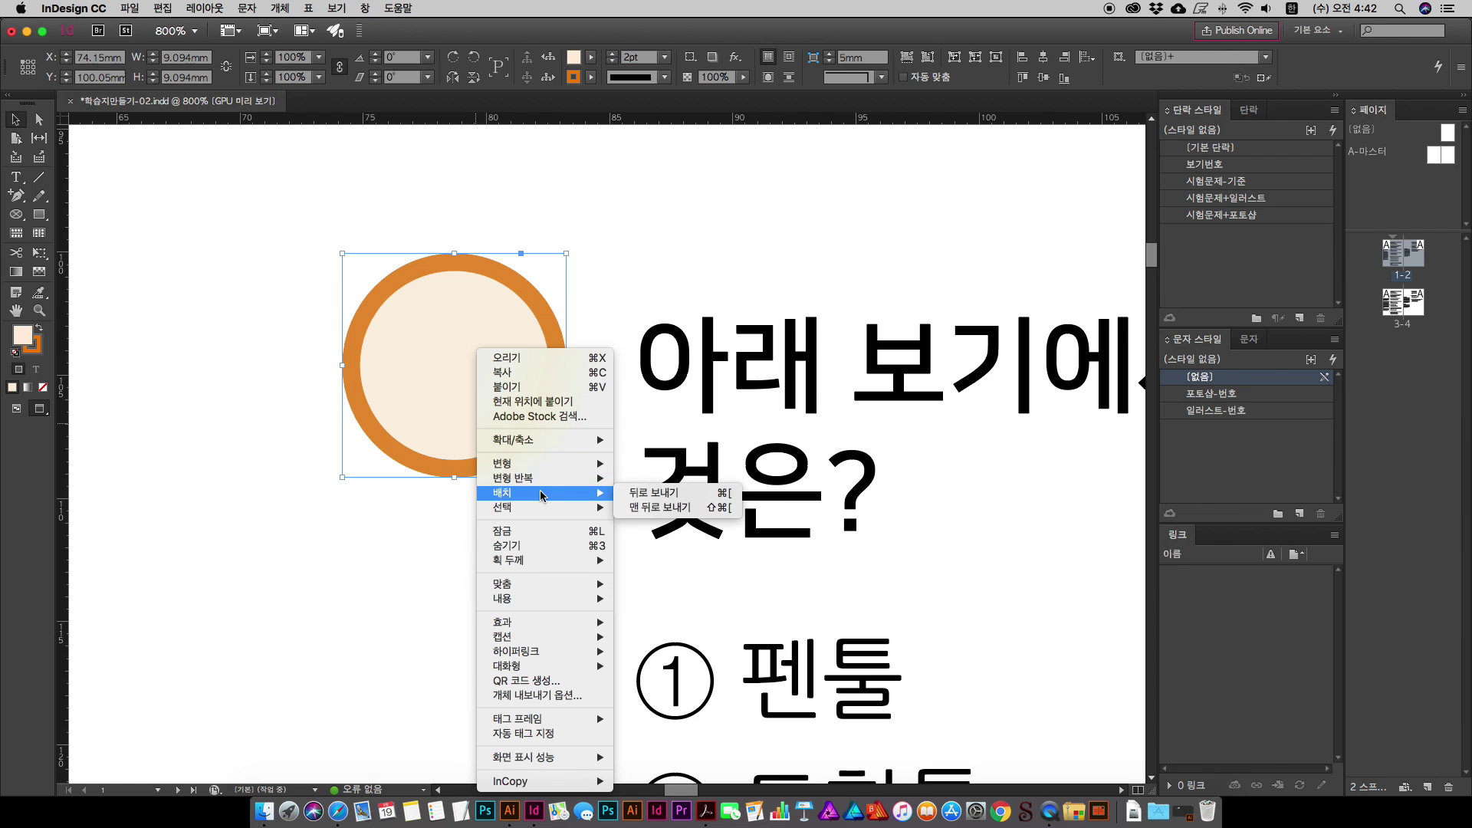
{"action": "left_click", "coordinate": [653, 509]}
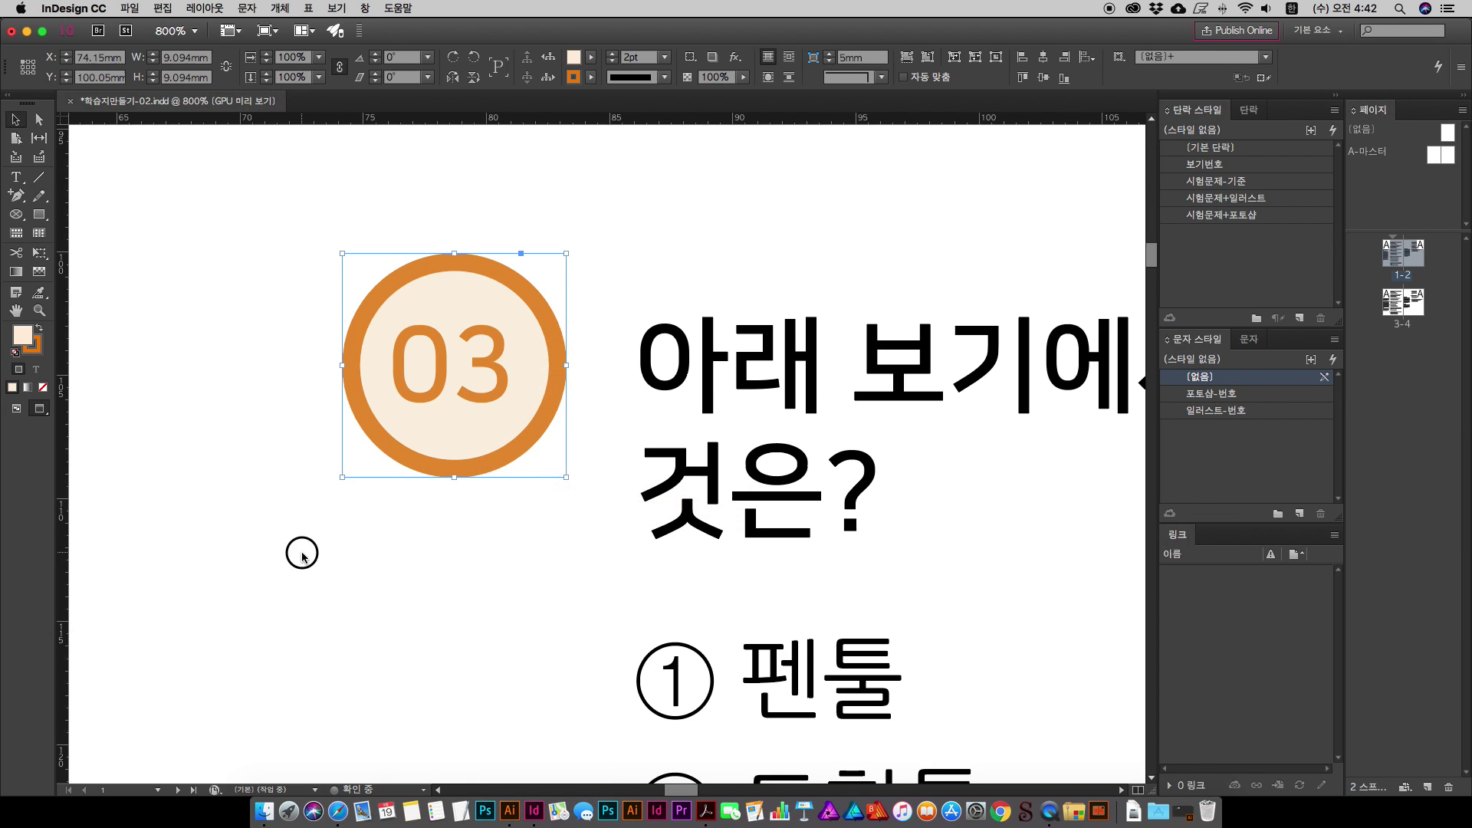
{"action": "left_click", "coordinate": [301, 553]}
{"action": "key", "text": "super+z"}
{"action": "left_click", "coordinate": [308, 505]}
Step: Reselect the circle and show guides and frame edges again
{"action": "left_click_drag", "start_coordinate": [309, 509], "coordinate": [371, 508]}
{"action": "left_click", "coordinate": [457, 353]}
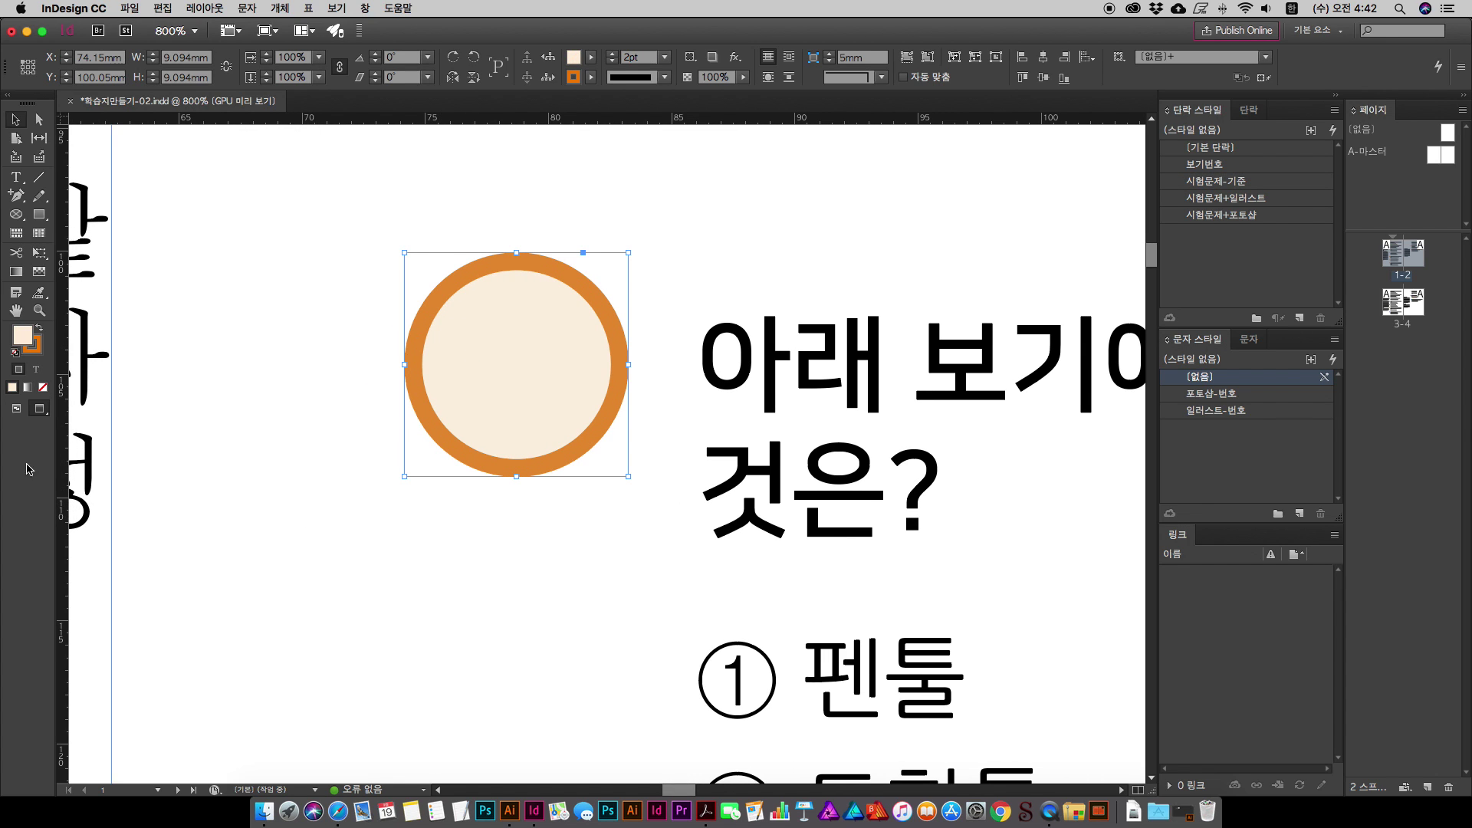
{"action": "left_click", "coordinate": [16, 408]}
Step: Try anchoring the circle inline before question 03's text, then reselect it
{"action": "left_click_drag", "start_coordinate": [583, 253], "coordinate": [700, 326]}
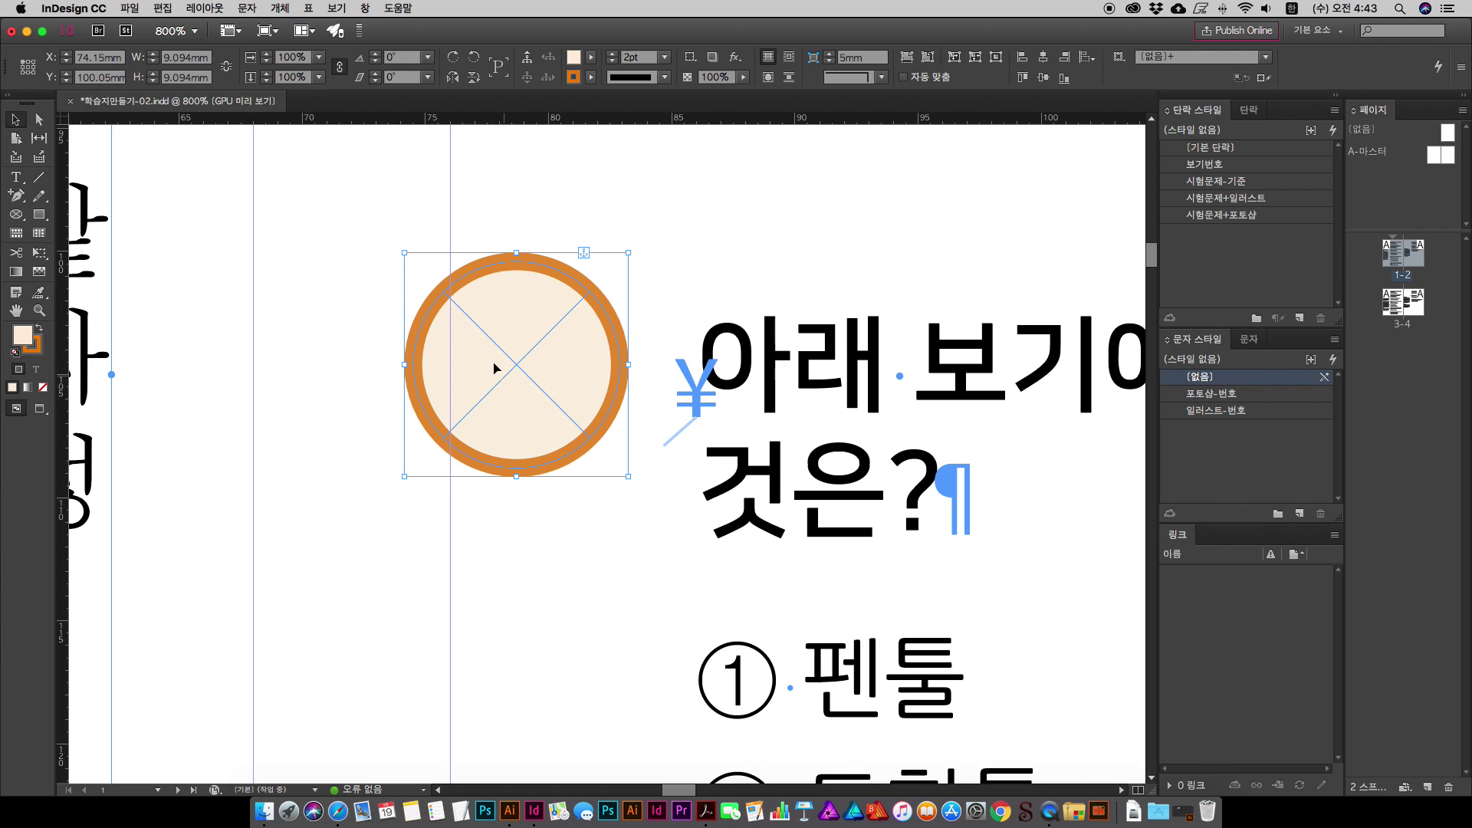
{"action": "left_click", "coordinate": [747, 370]}
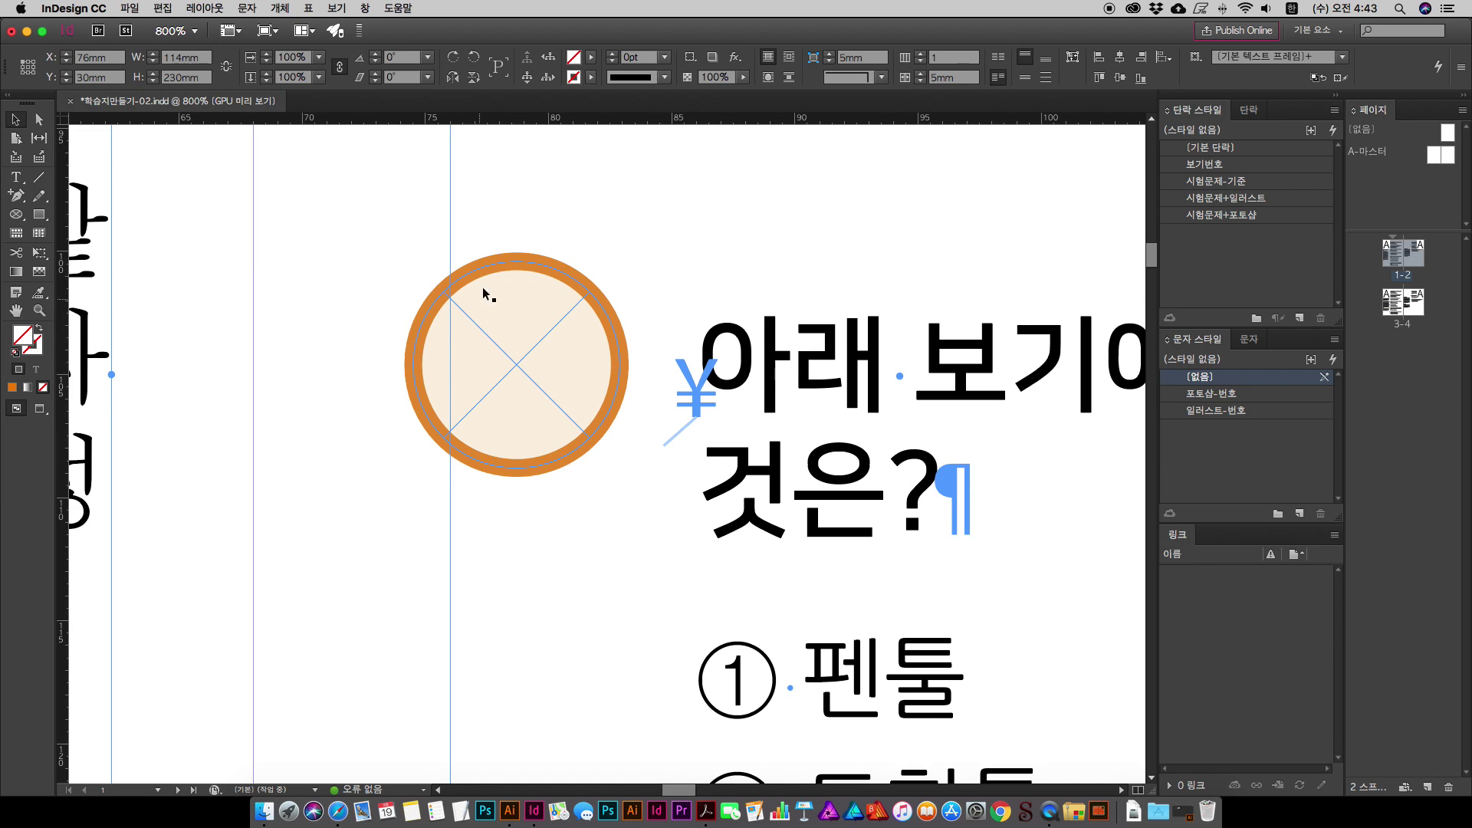
{"action": "left_click", "coordinate": [503, 355]}
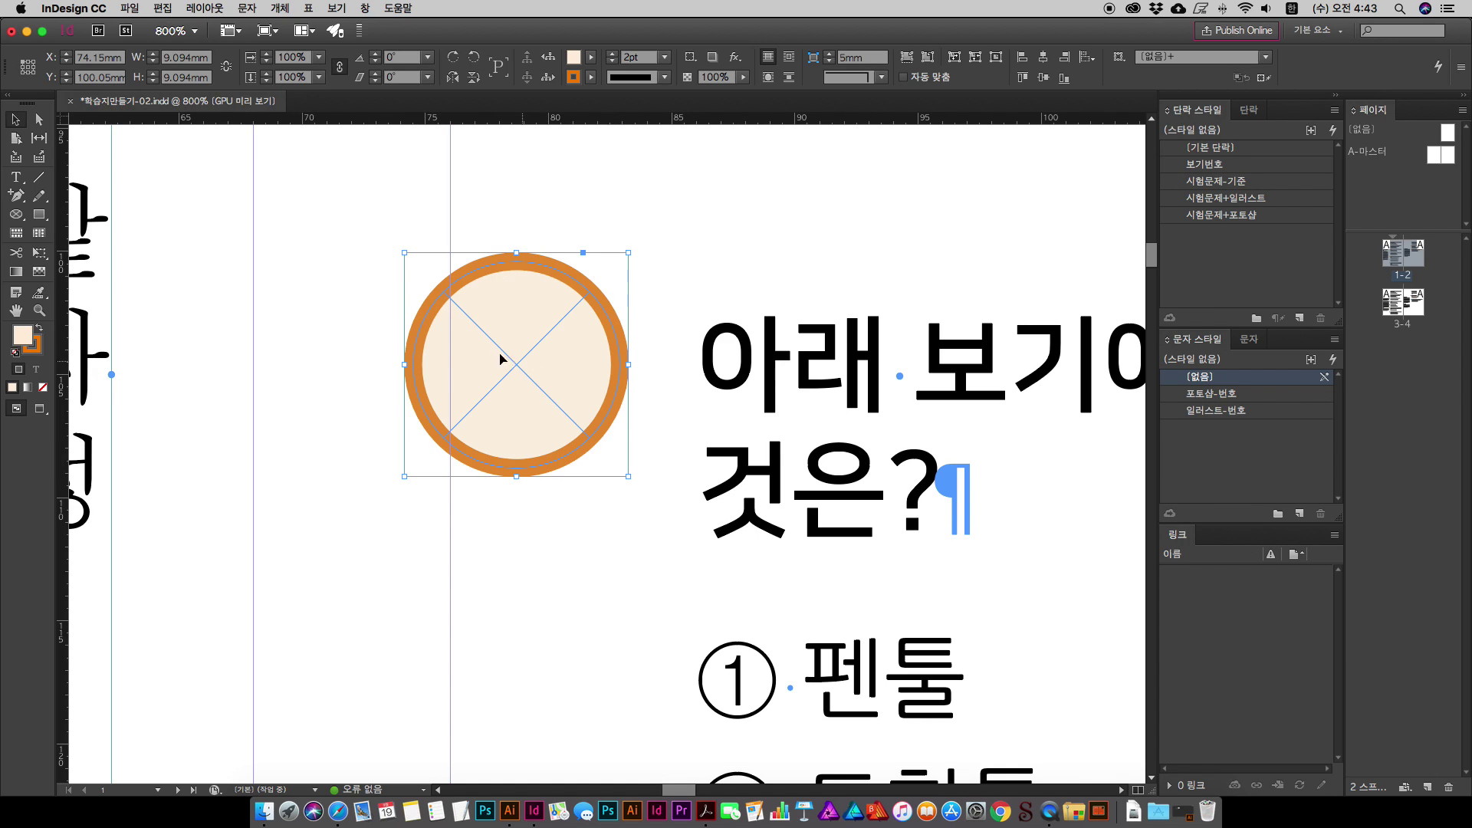
Step: Set the circle's blend mode to Multiply in the Effects panel, undoing a stray frame move
{"action": "left_click", "coordinate": [365, 8]}
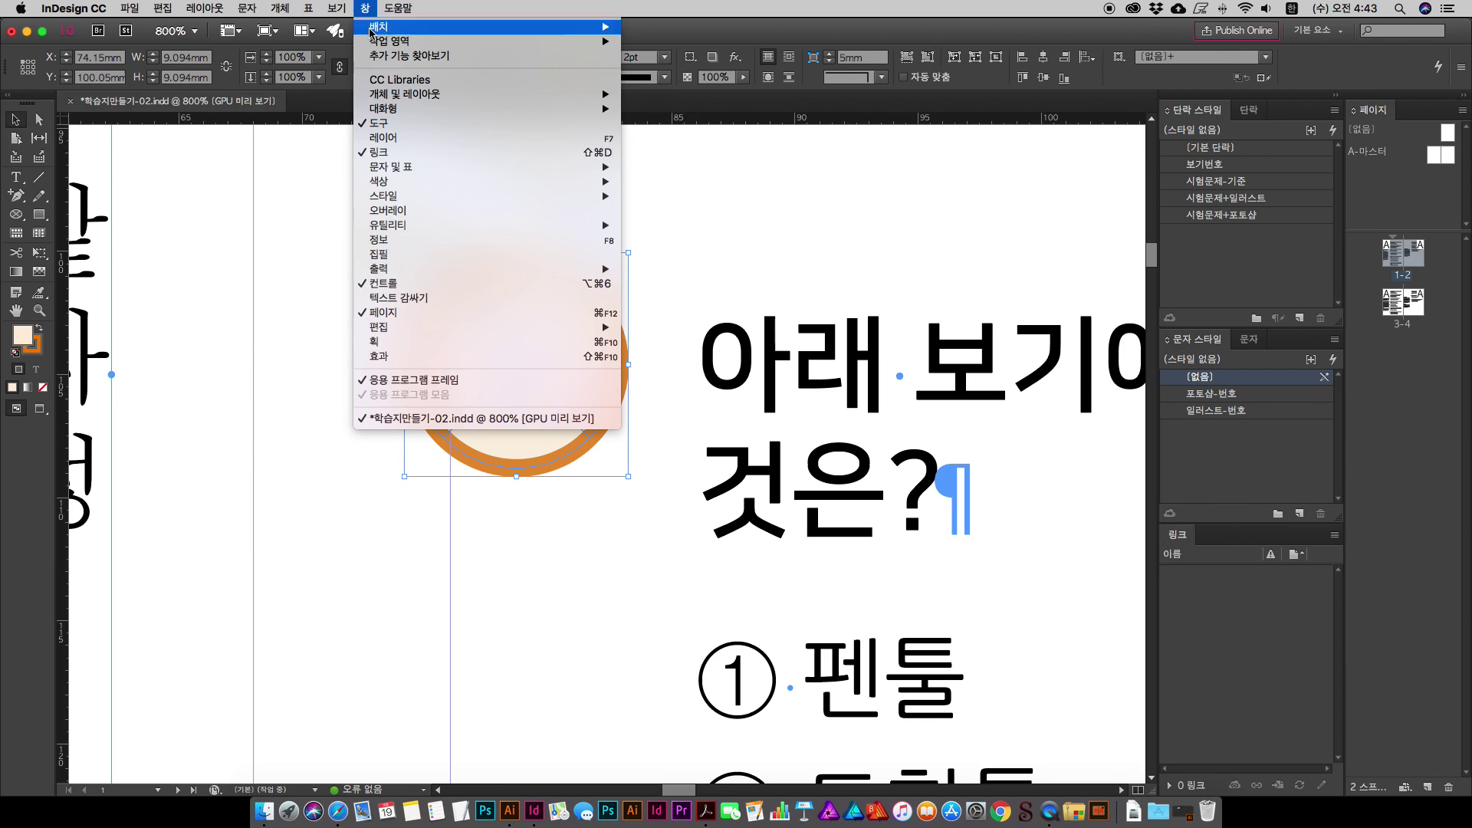
{"action": "left_click", "coordinate": [380, 357]}
{"action": "left_click", "coordinate": [801, 296]}
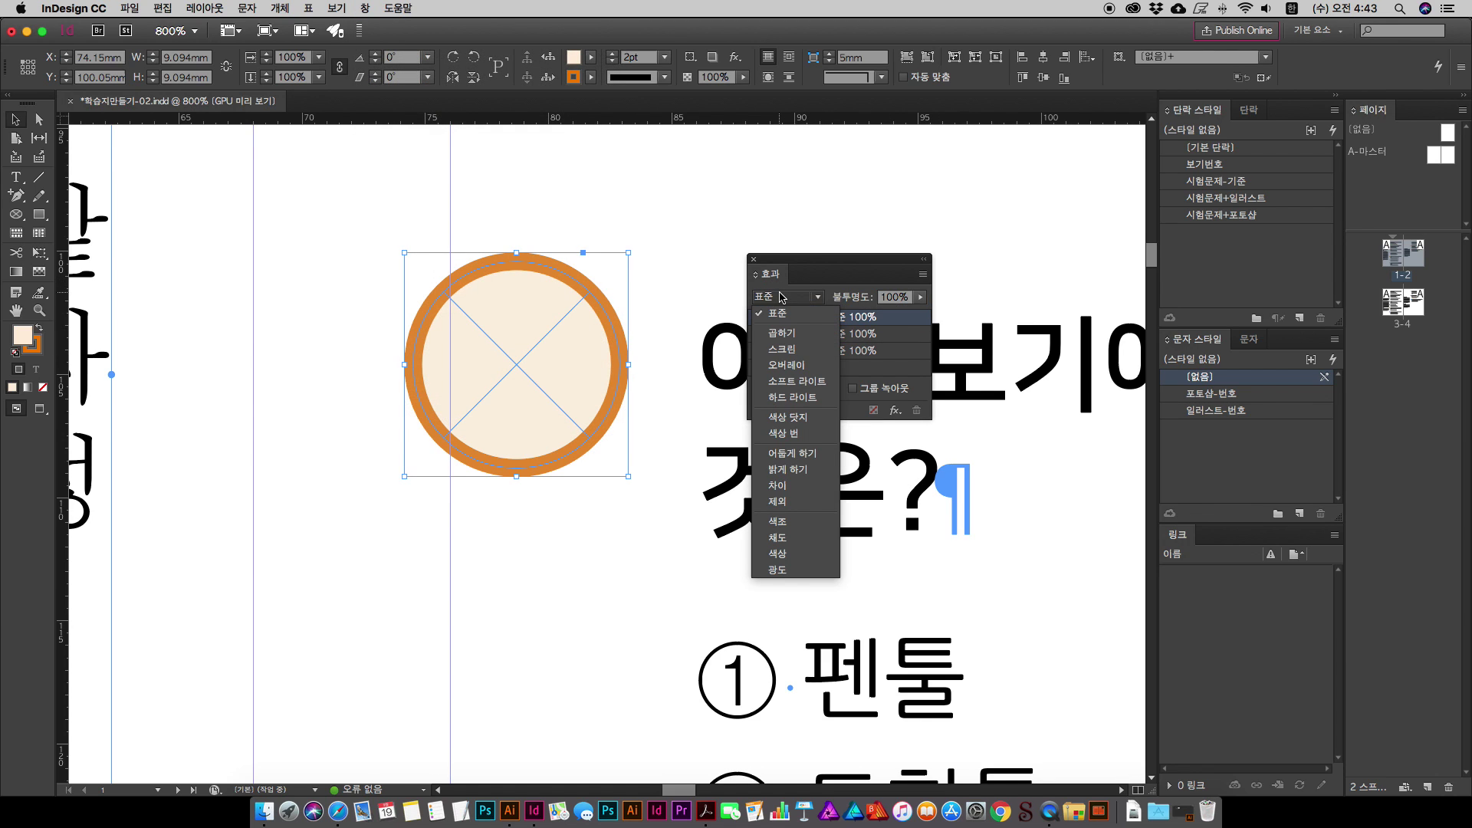
{"action": "left_click", "coordinate": [791, 335]}
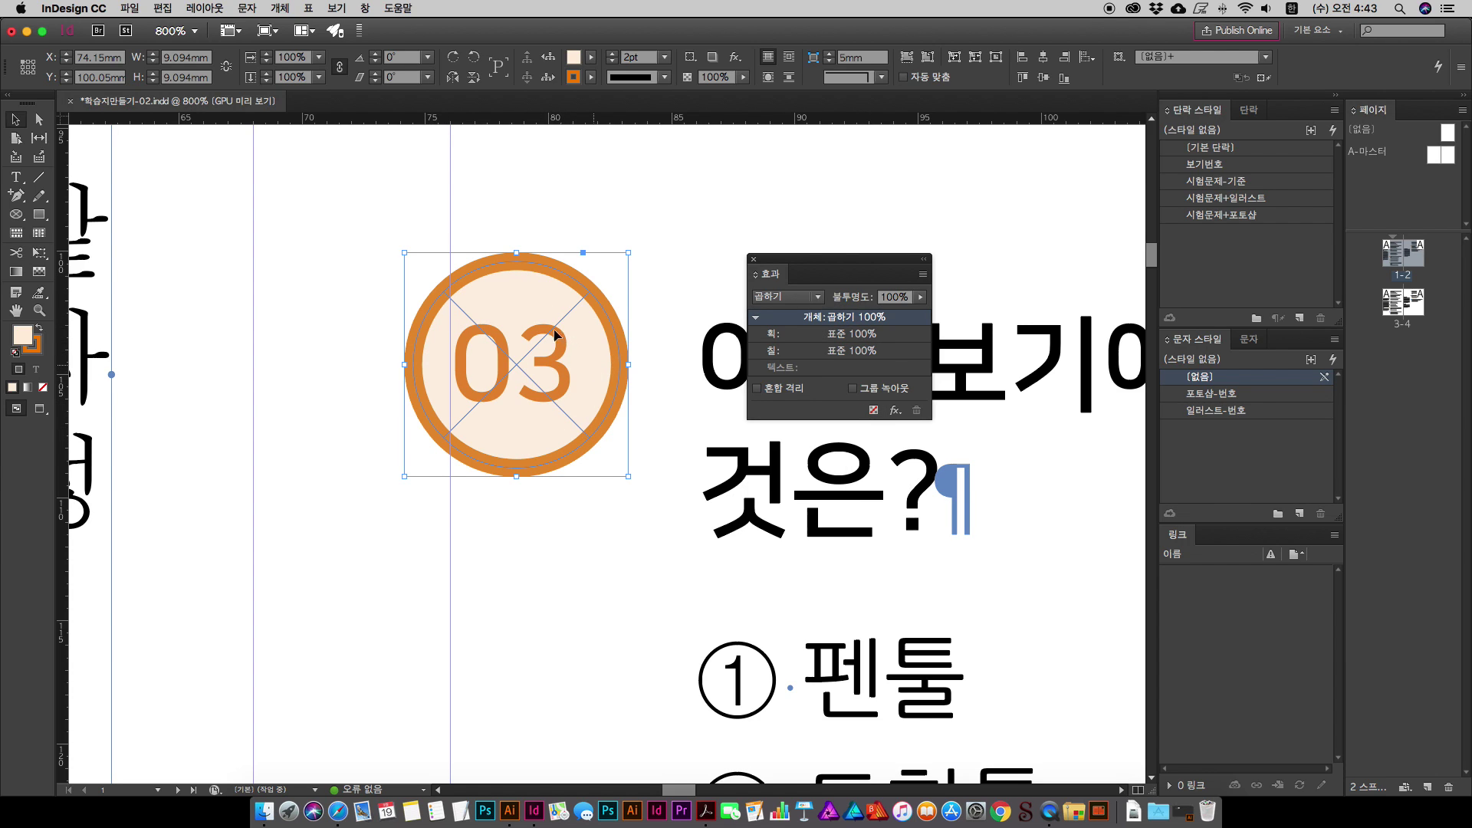
{"action": "left_click", "coordinate": [363, 330]}
{"action": "left_click", "coordinate": [493, 292]}
{"action": "left_click_drag", "start_coordinate": [825, 247], "coordinate": [970, 393]}
{"action": "key", "text": "super+z"}
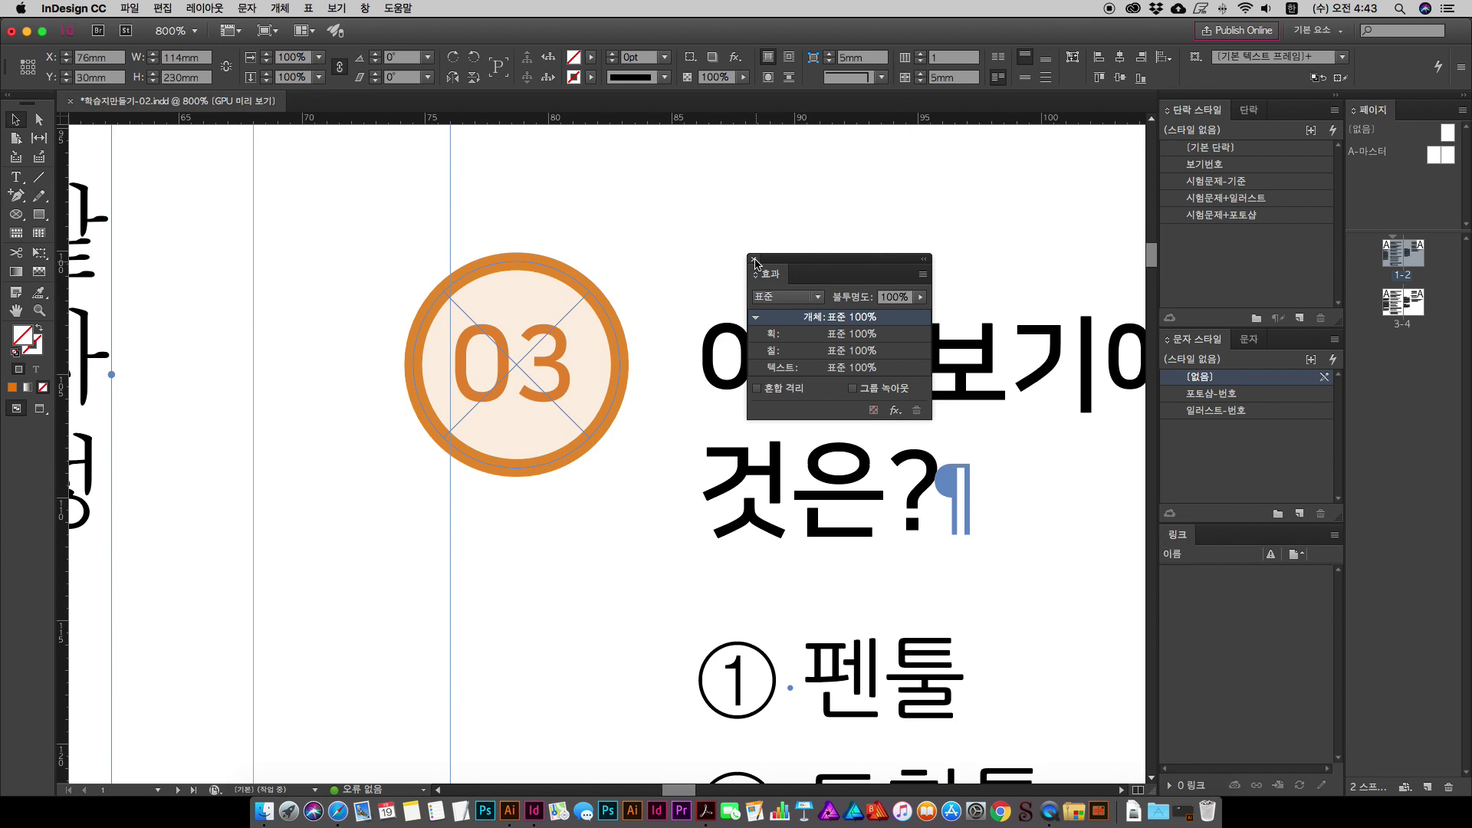
{"action": "left_click", "coordinate": [754, 259]}
Step: Anchor the circle into question 03's heading just before 아래
{"action": "left_click", "coordinate": [609, 413]}
{"action": "scroll", "coordinate": [611, 416], "scroll_direction": "right", "scroll_amount": 1}
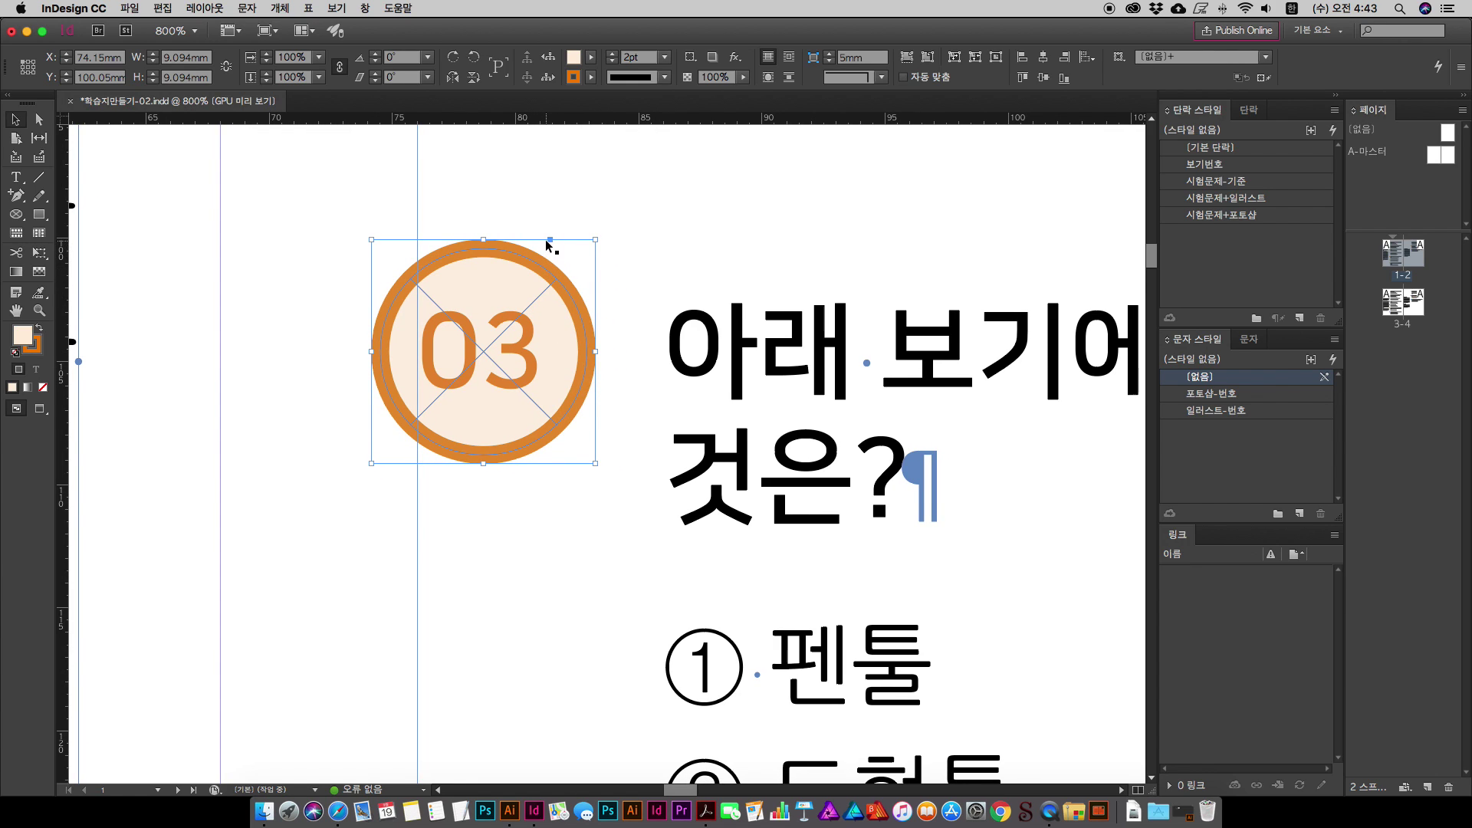
{"action": "left_click_drag", "start_coordinate": [550, 244], "coordinate": [674, 369]}
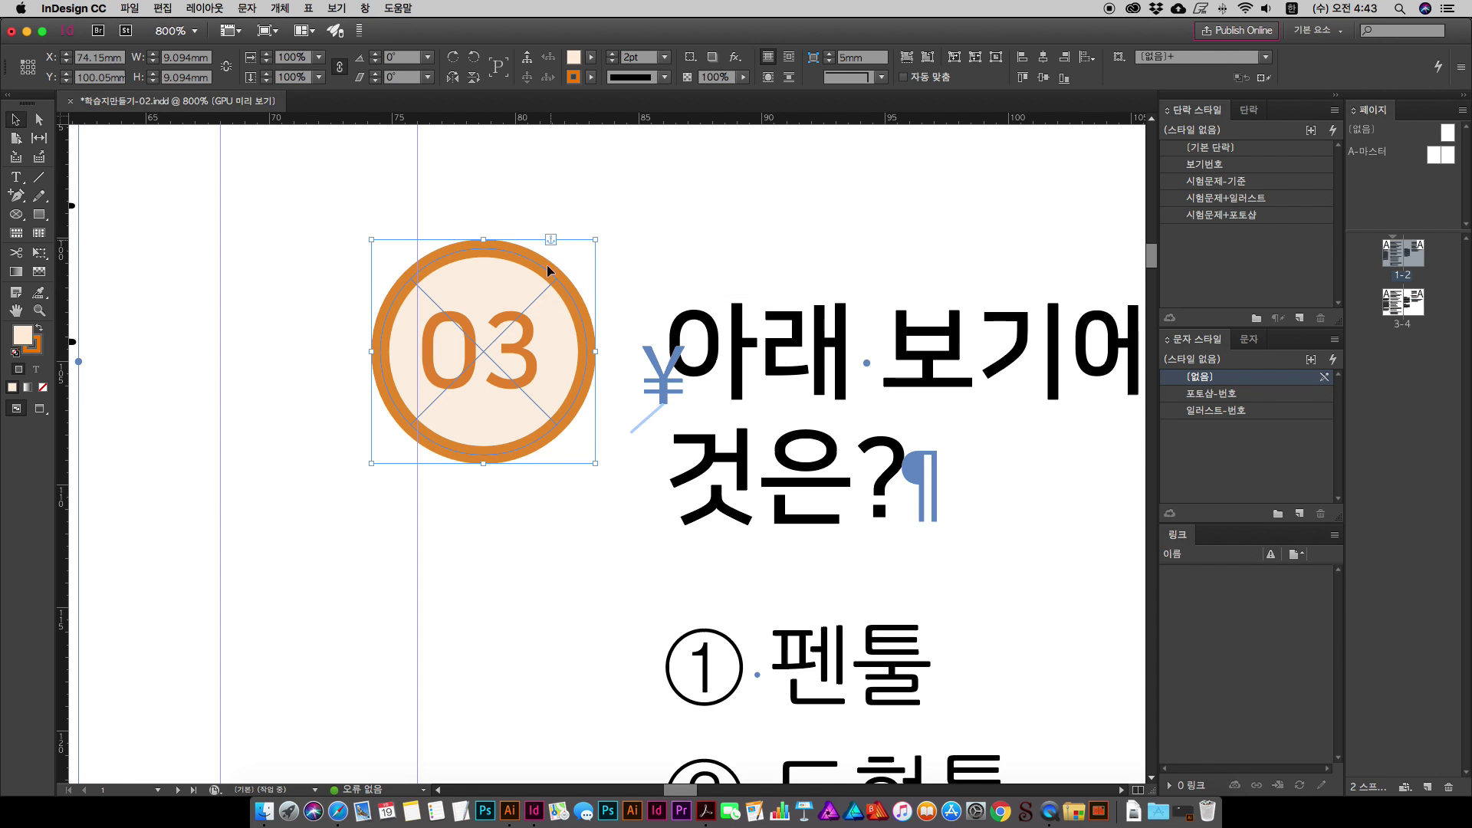
{"action": "left_click", "coordinate": [359, 600]}
{"action": "key", "text": "super+minus"}
{"action": "key", "text": "super+minus"}
{"action": "key", "text": "super+minus"}
{"action": "key", "text": "super+minus"}
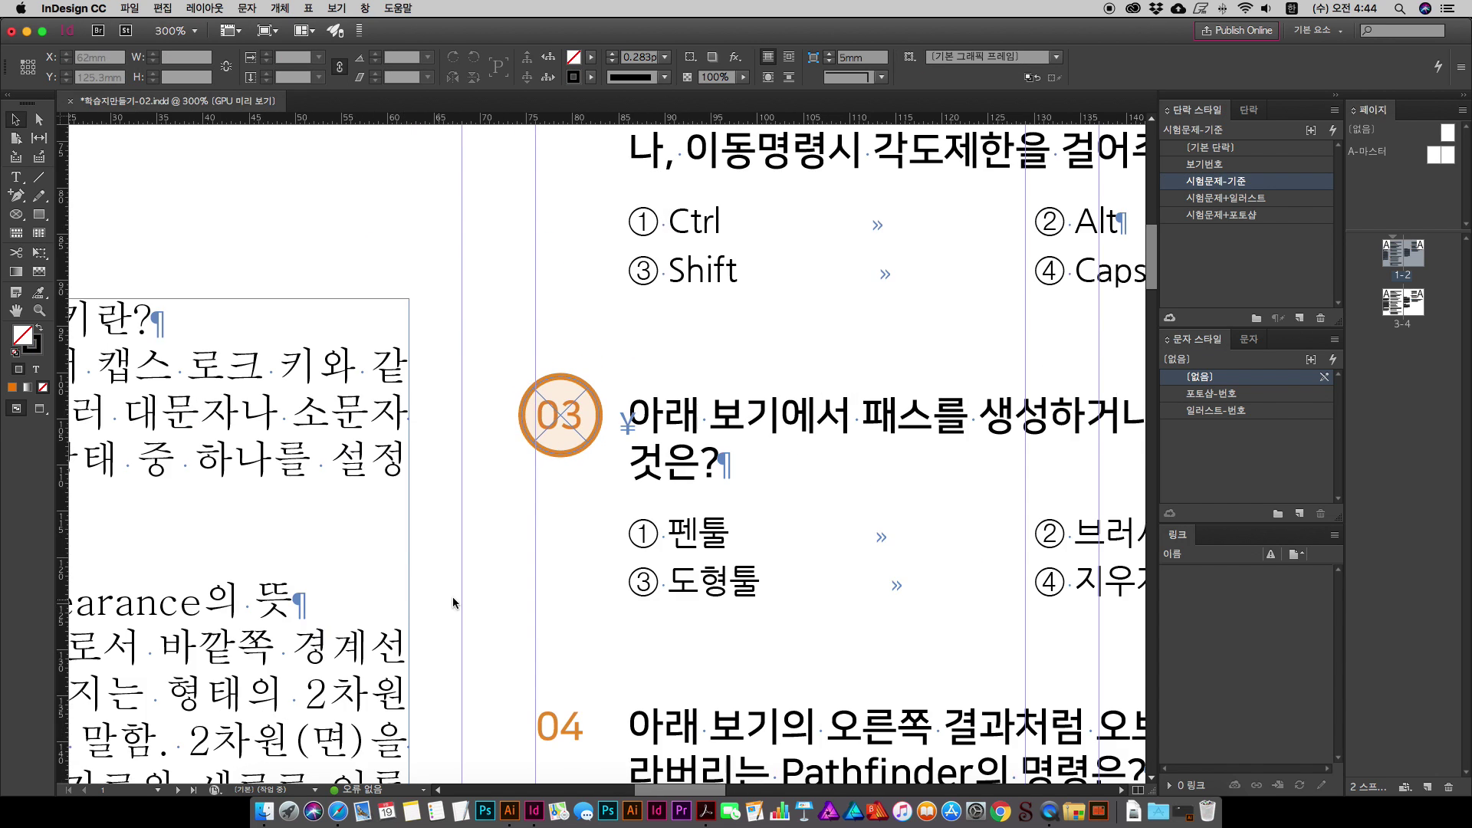
Step: Zoom in on question 03 and show the Object Styles panel
{"action": "left_click_drag", "start_coordinate": [500, 586], "coordinate": [472, 456]}
{"action": "key", "text": "super+equal"}
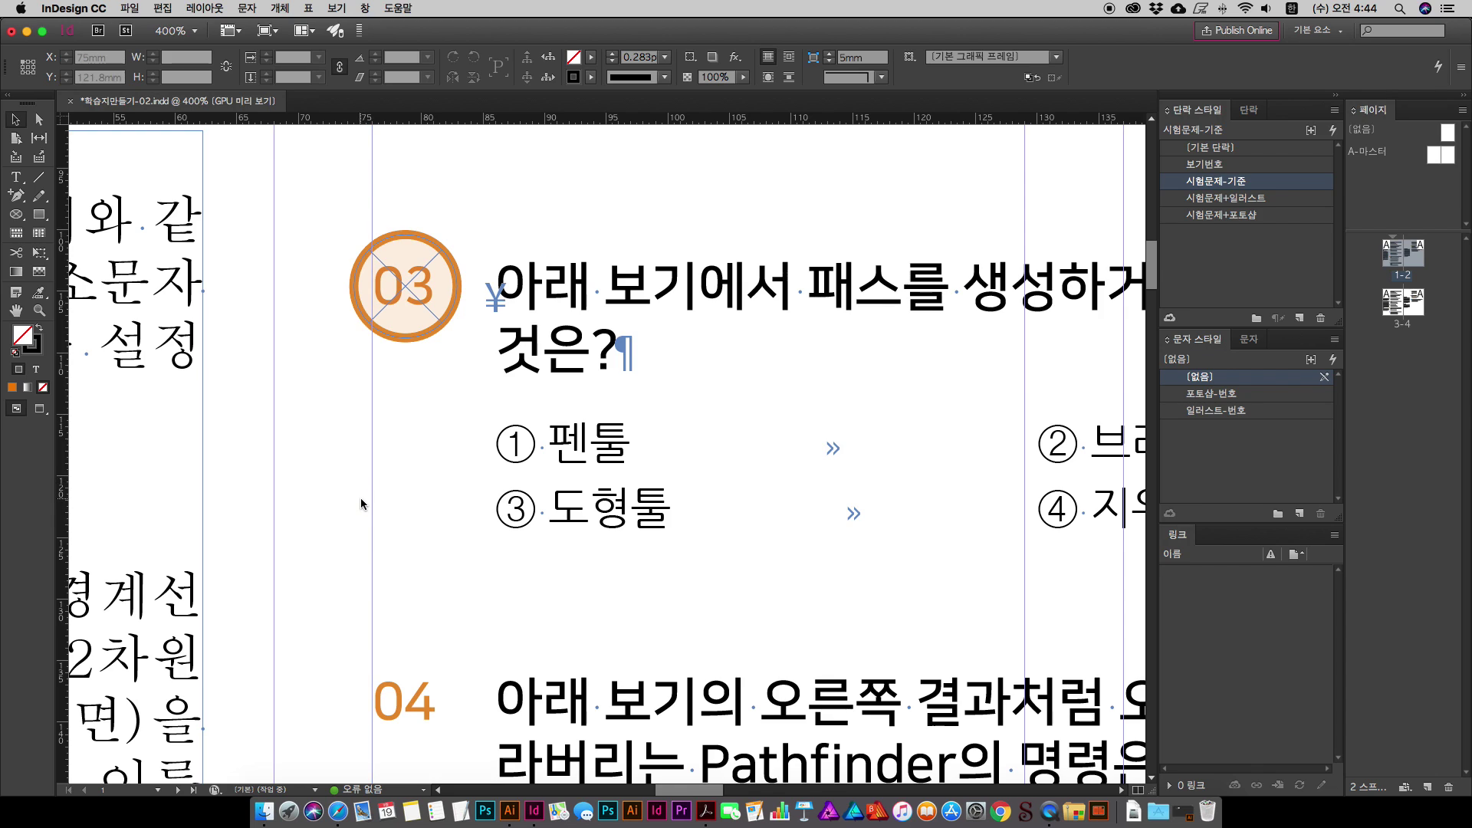
{"action": "left_click", "coordinate": [365, 7]}
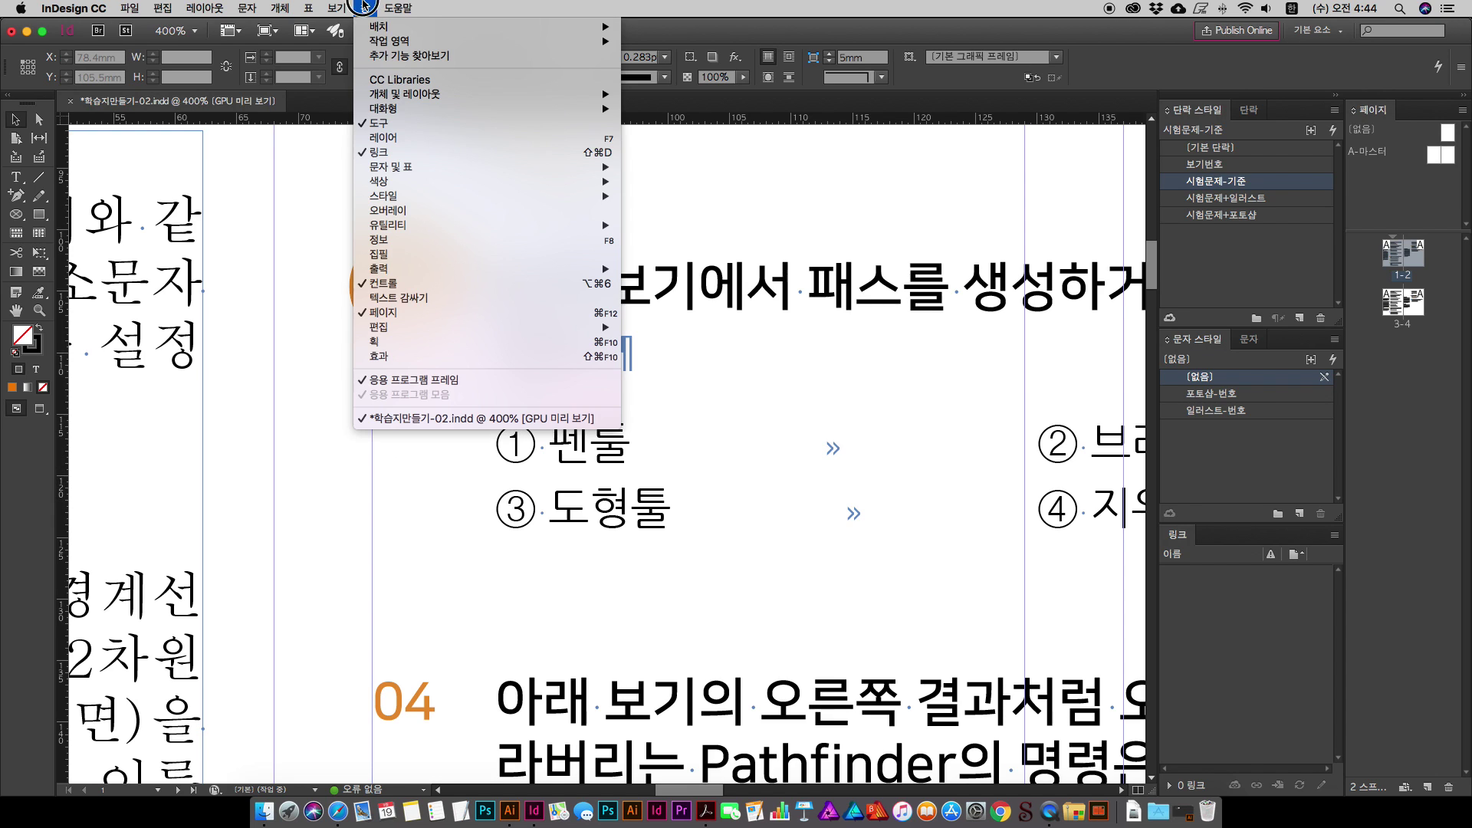
{"action": "mouse_move", "coordinate": [402, 195]}
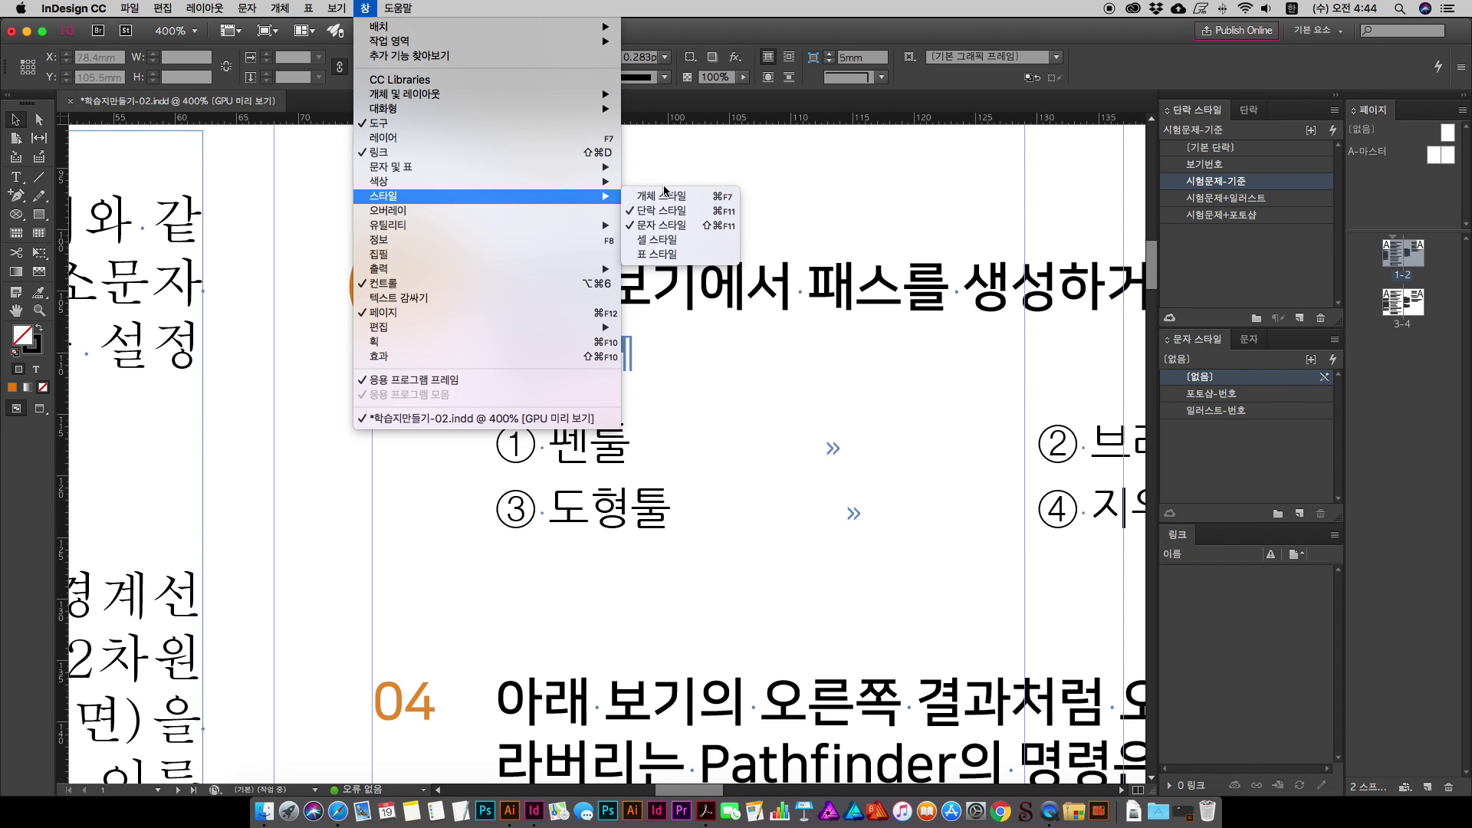
{"action": "left_click", "coordinate": [664, 195]}
{"action": "left_click_drag", "start_coordinate": [967, 233], "coordinate": [1041, 233]}
Step: With the 03 circle selected, choose New Object Style from the panel menu
{"action": "left_click", "coordinate": [399, 270]}
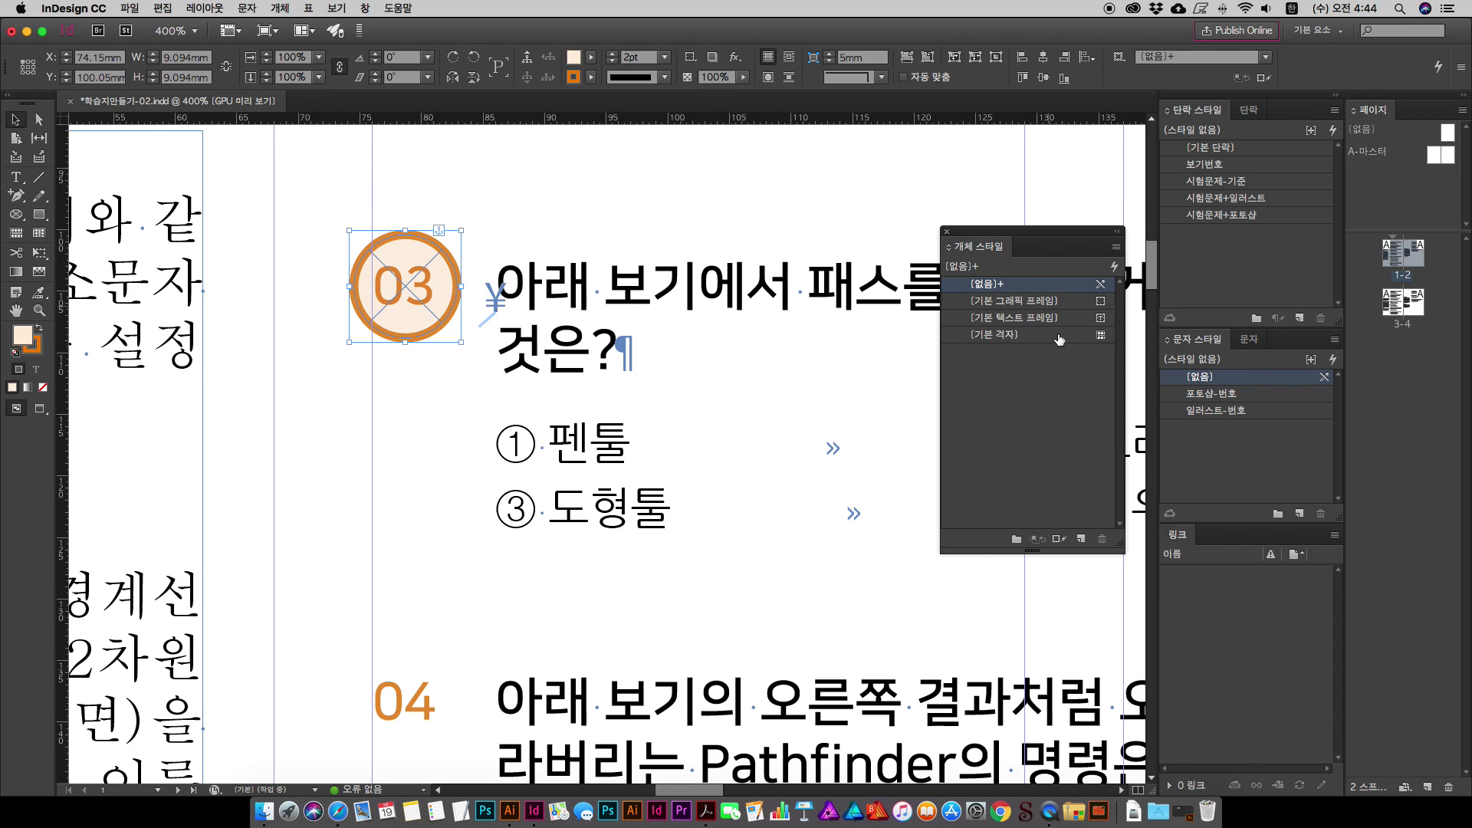
{"action": "left_click", "coordinate": [312, 421]}
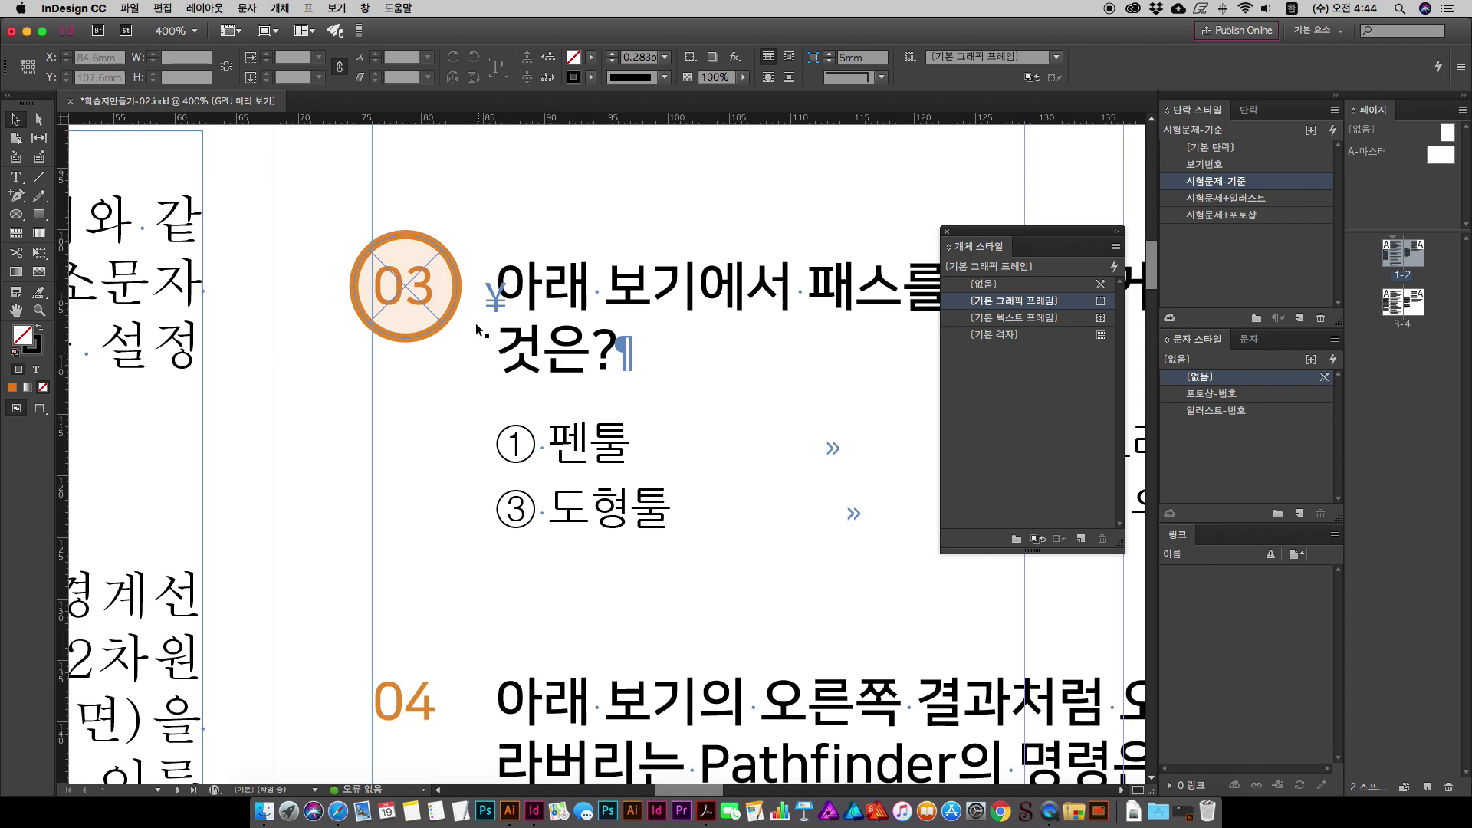
{"action": "left_click", "coordinate": [386, 312]}
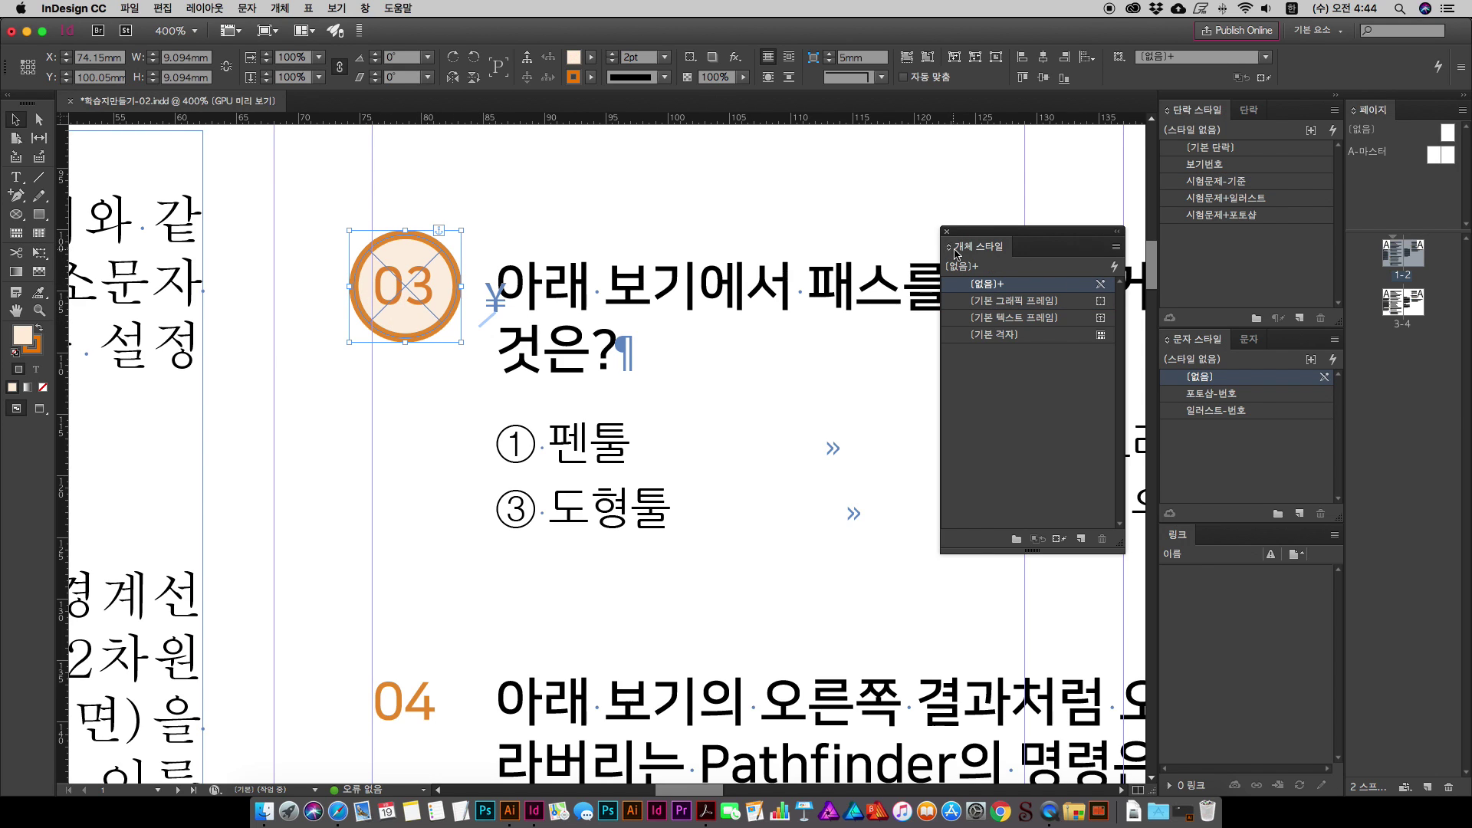
{"action": "left_click", "coordinate": [1117, 246]}
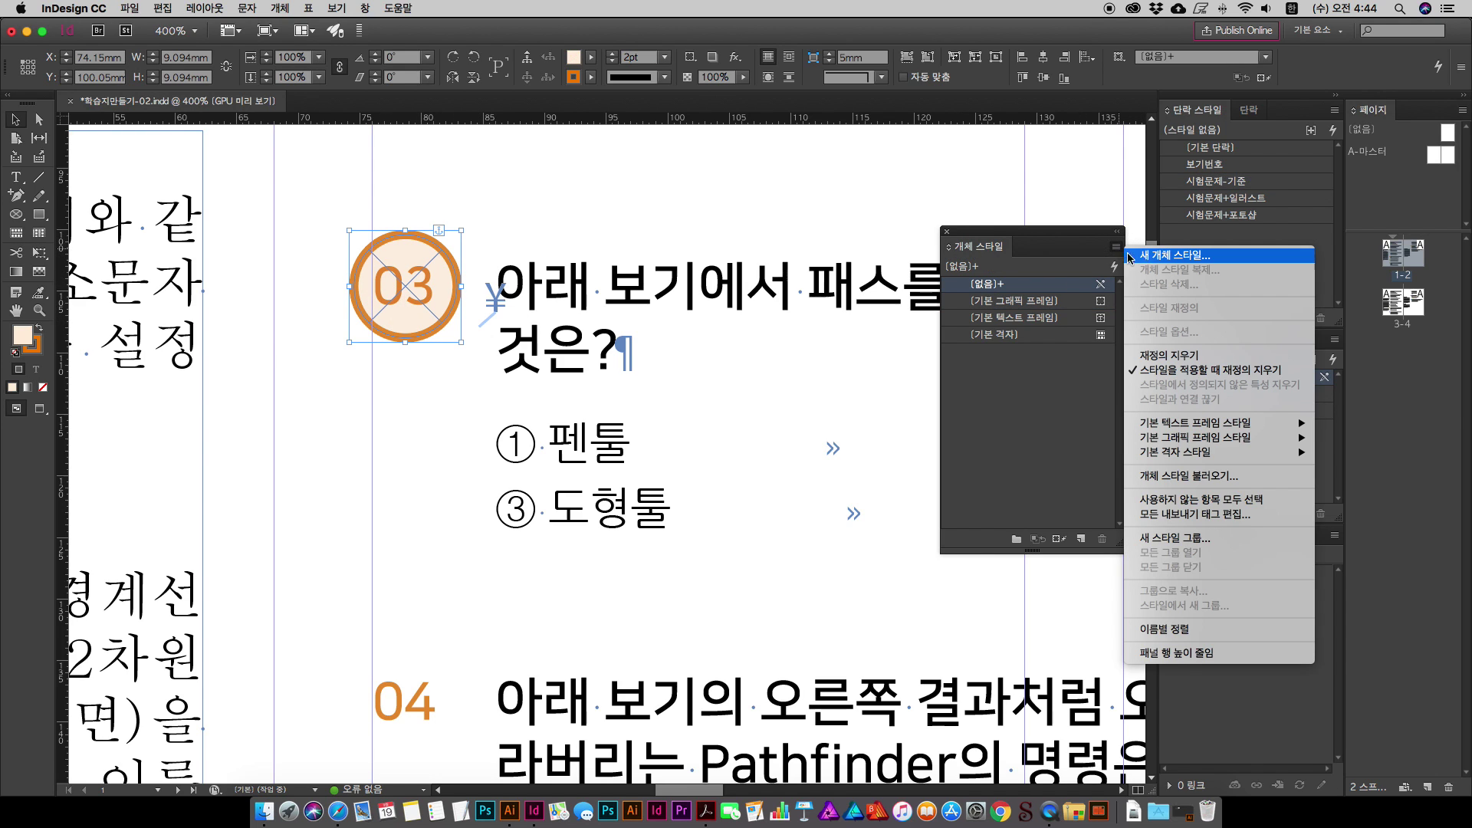
{"action": "left_click", "coordinate": [1153, 255]}
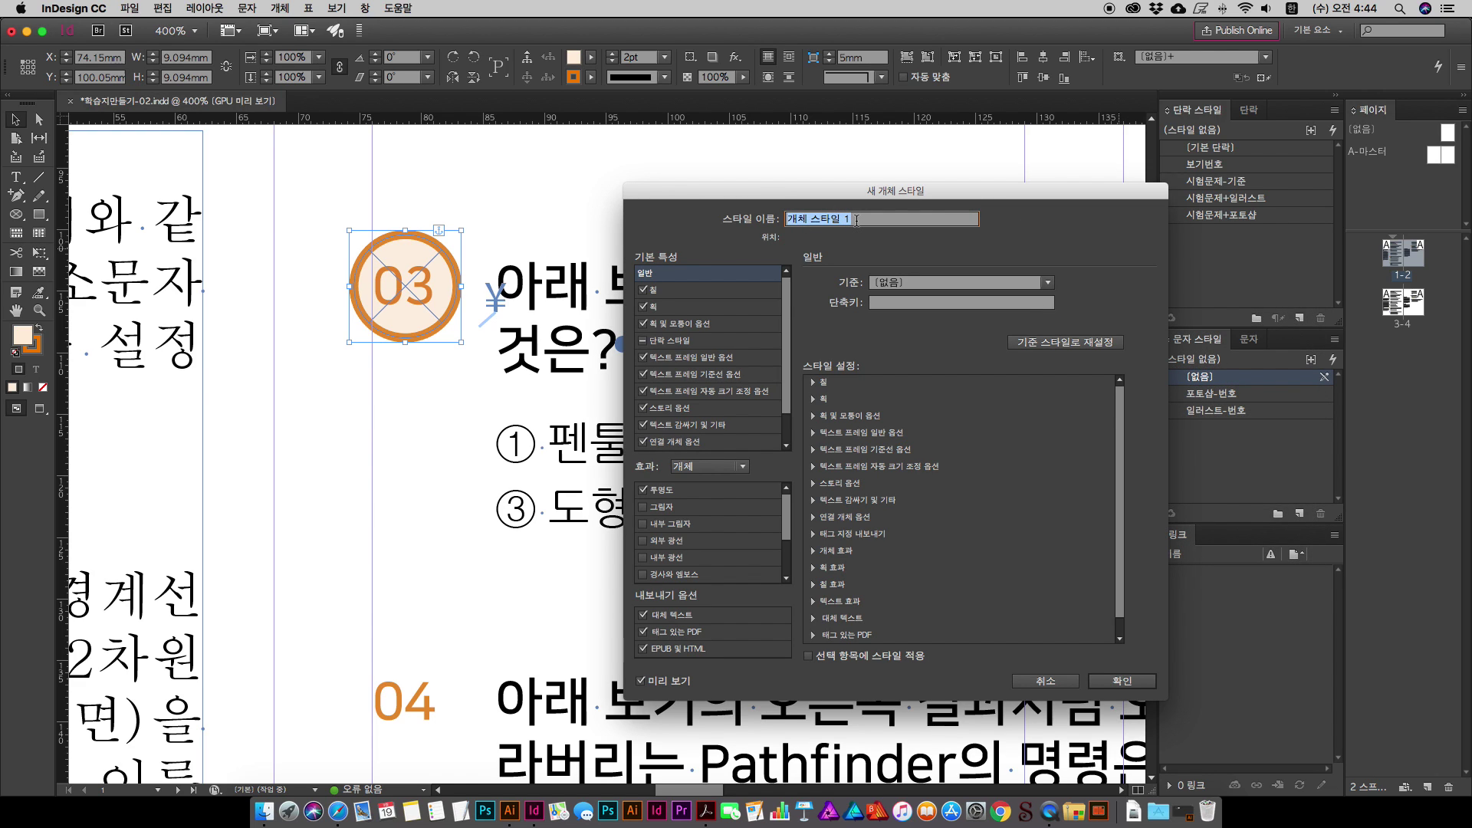
Step: Name the style 시험문제-일러스트원형, review Fill, Stroke and Anchored Object Options, and save it
{"action": "type", "text": "시험문제-일러스트원형"}
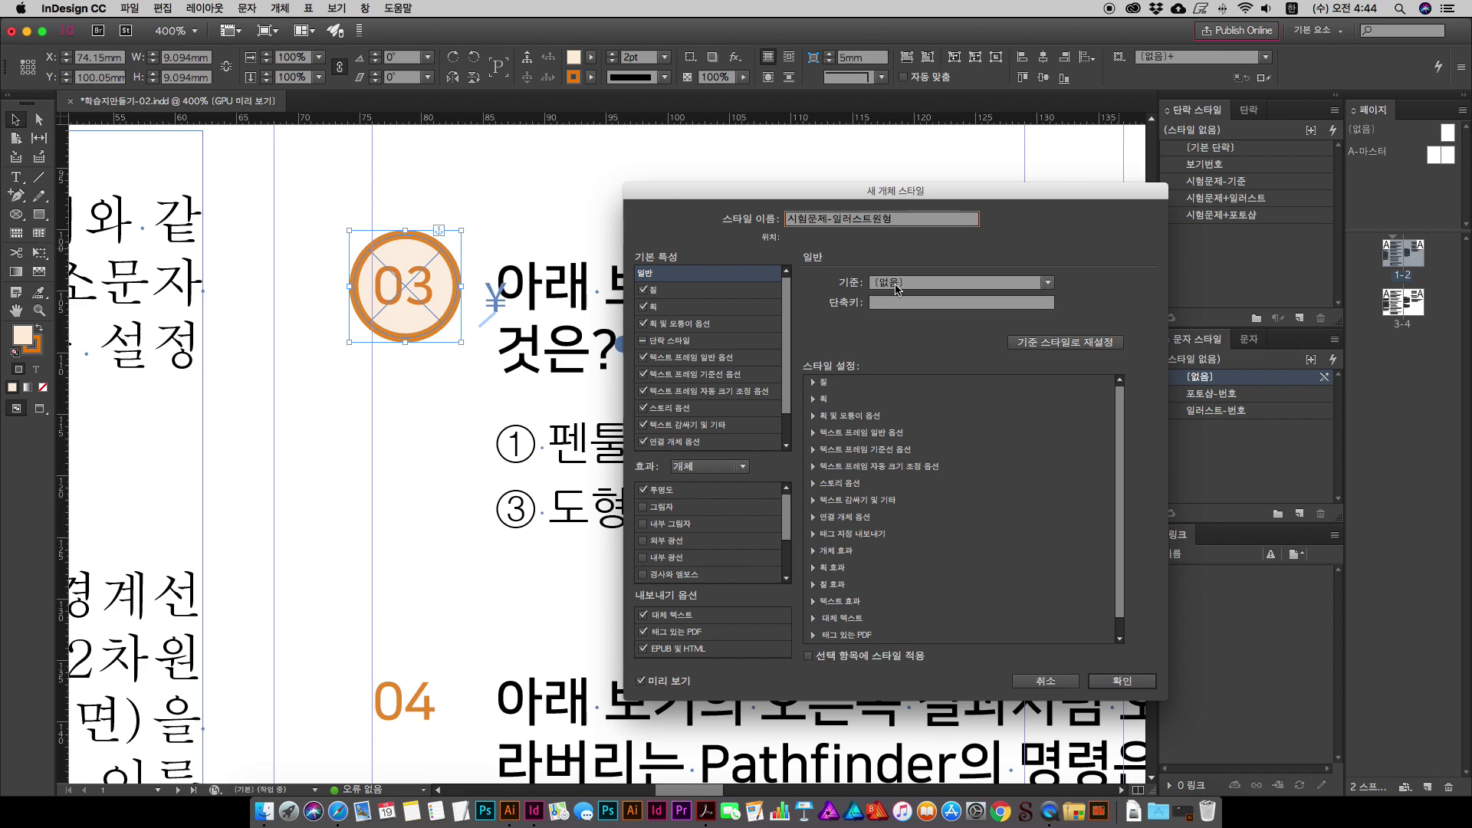
{"action": "left_click", "coordinate": [657, 290]}
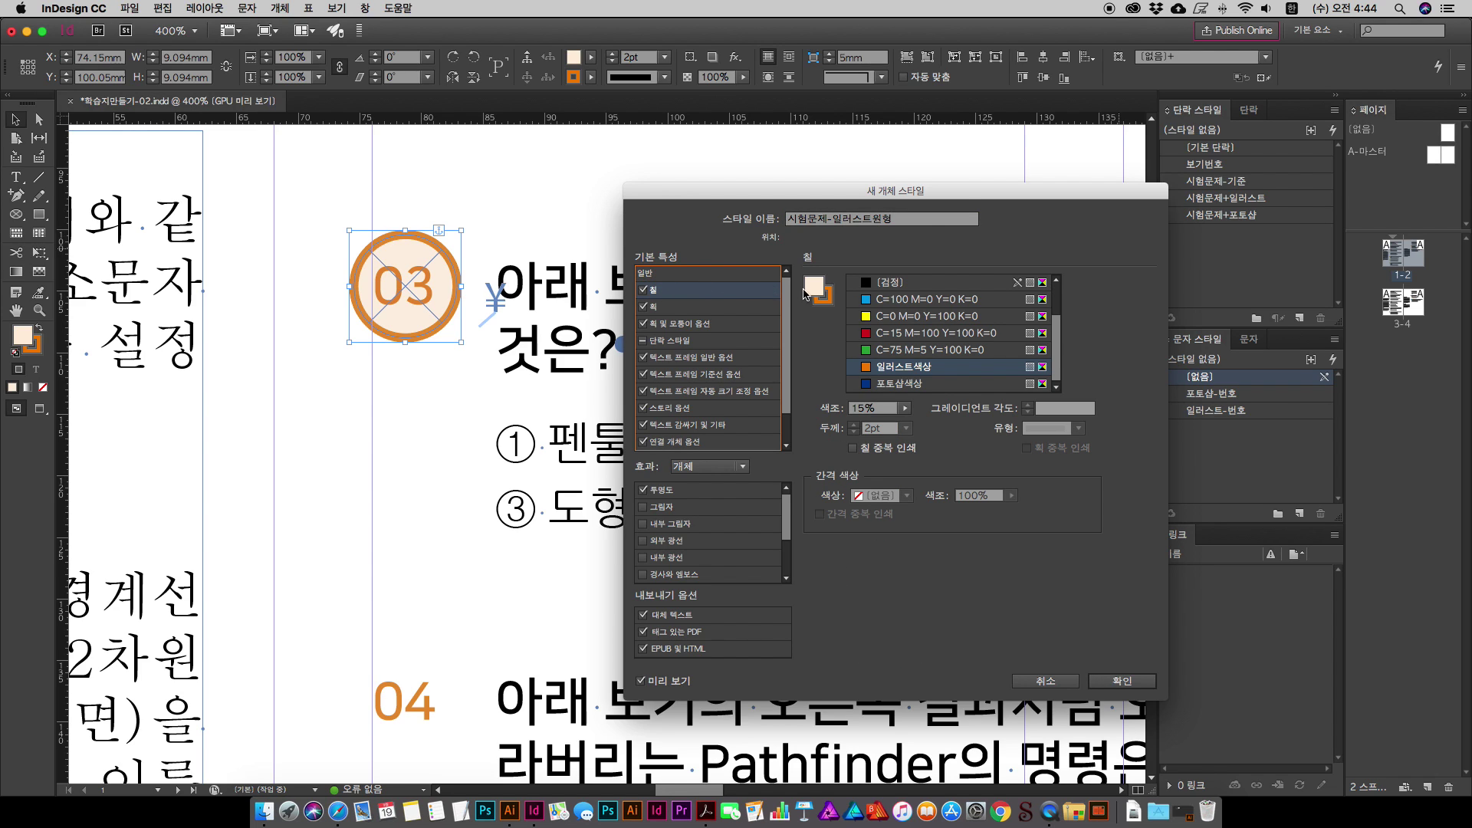
{"action": "left_click", "coordinate": [652, 307]}
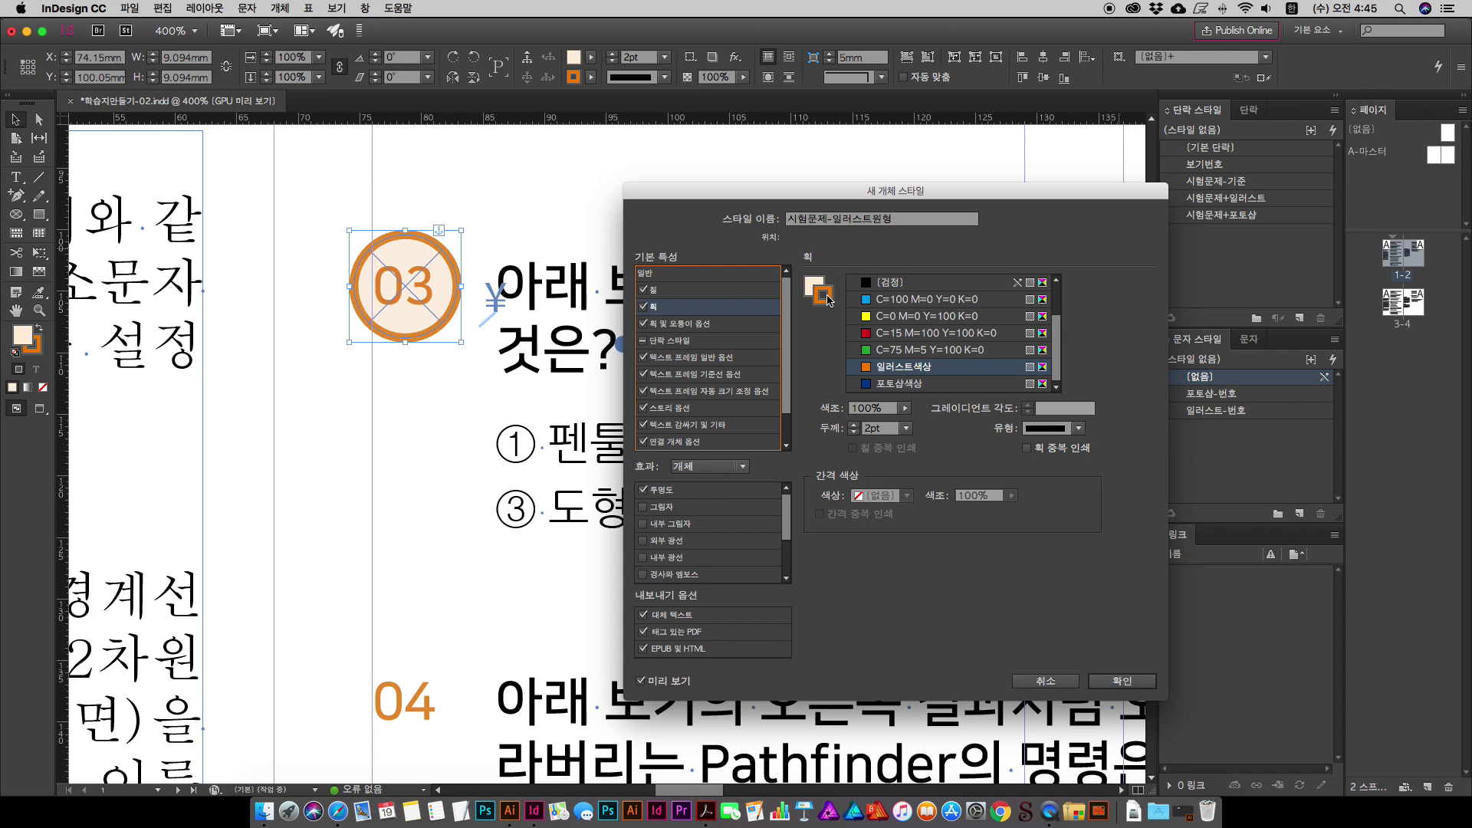
{"action": "scroll", "coordinate": [767, 430], "scroll_direction": "down", "scroll_amount": 2}
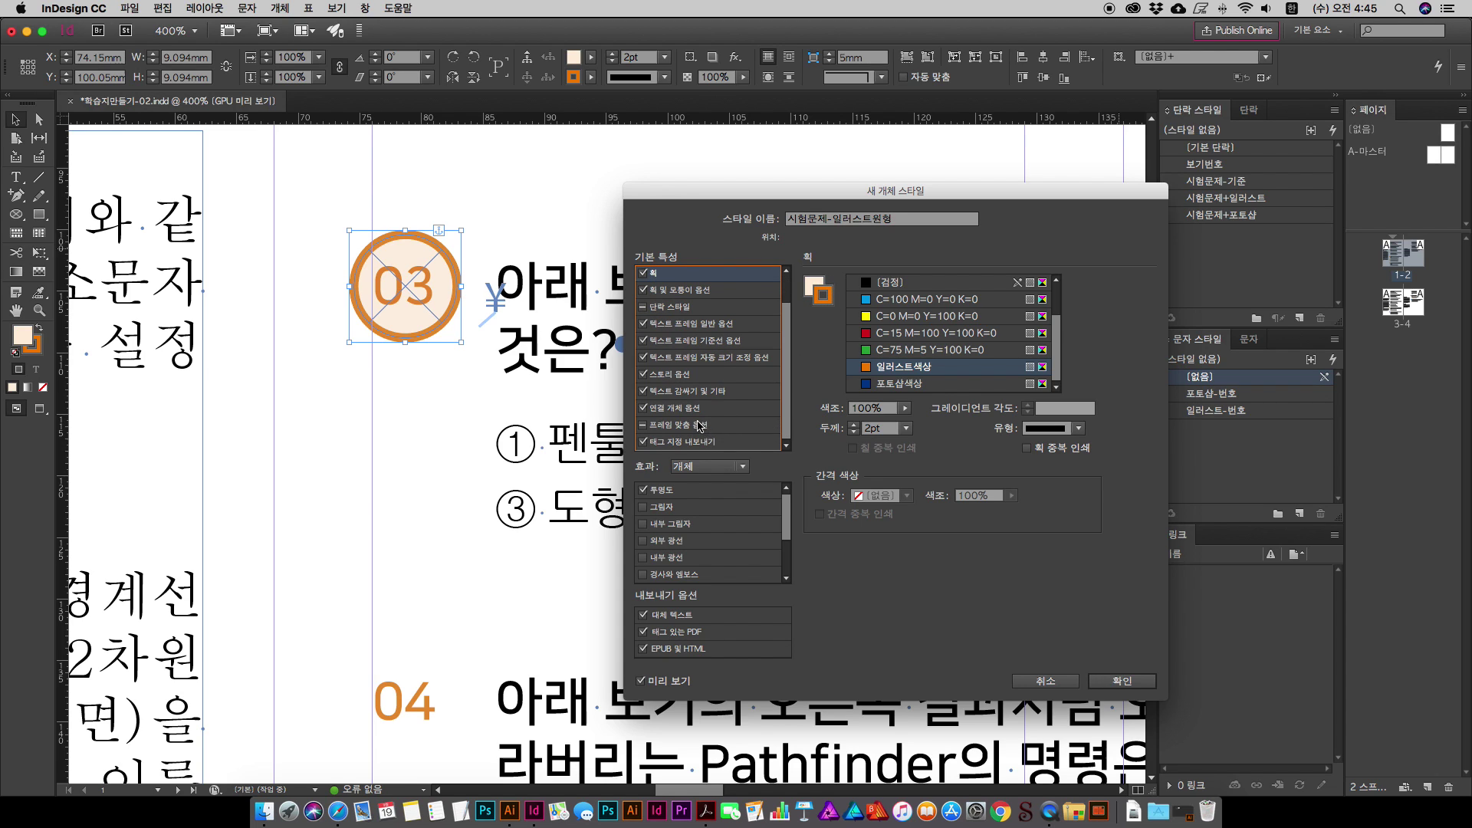
{"action": "left_click", "coordinate": [674, 408]}
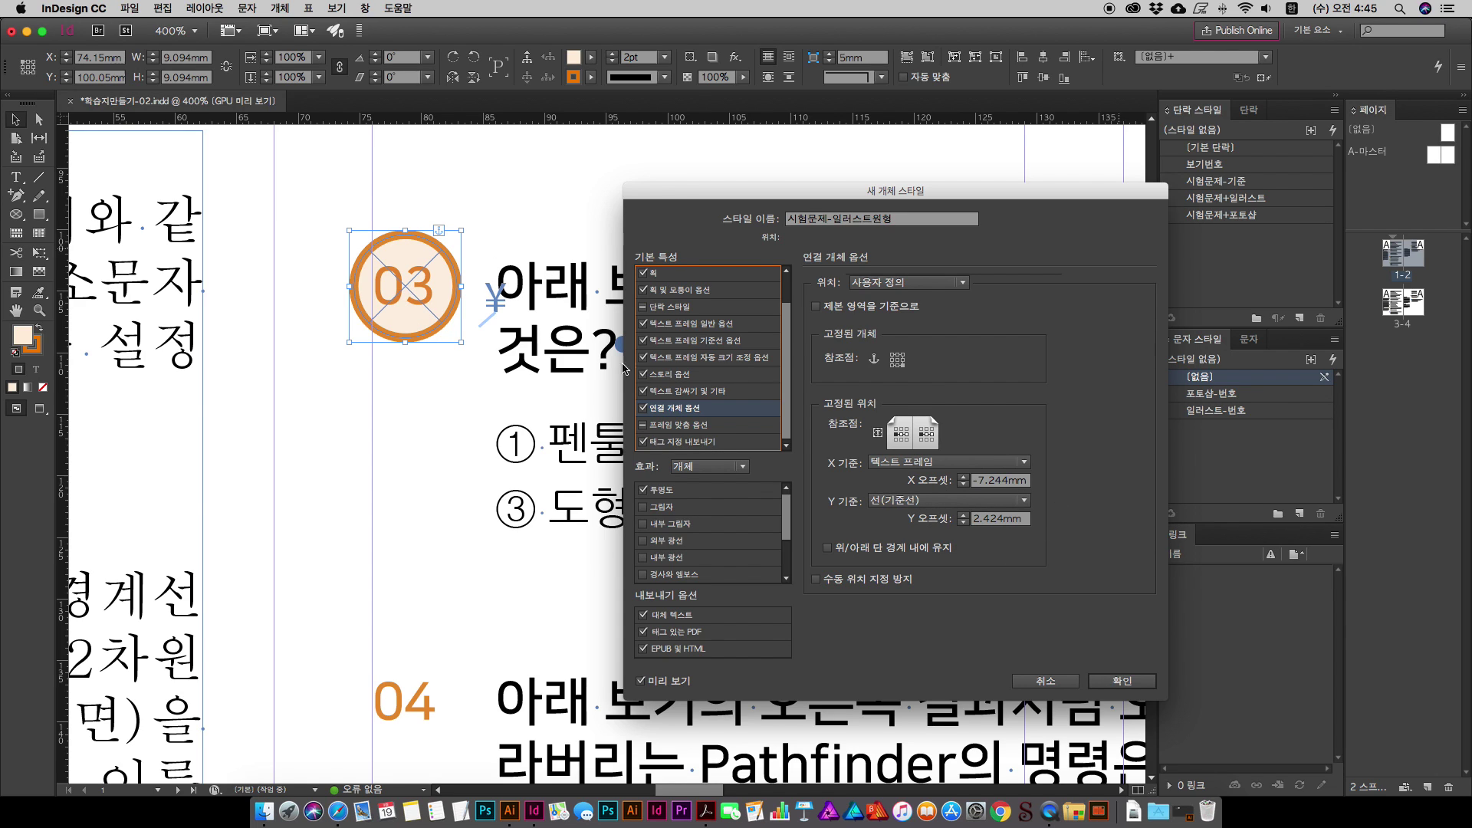
{"action": "left_click", "coordinate": [1109, 681]}
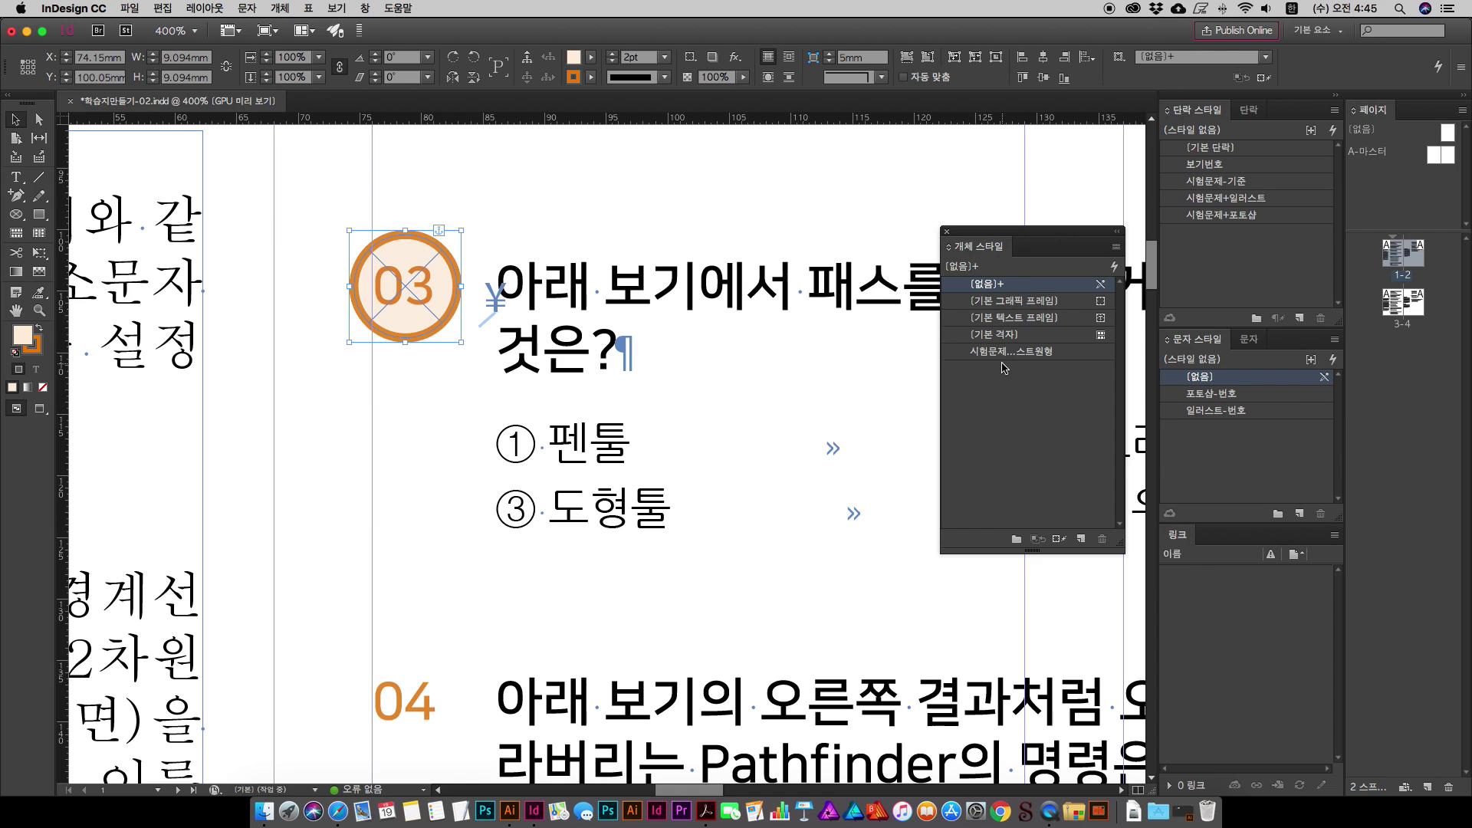
Step: Widen the Object Styles panel and apply 시험문제-일러스트원형 to the selected 03 circle
{"action": "left_click_drag", "start_coordinate": [940, 390], "coordinate": [875, 399]}
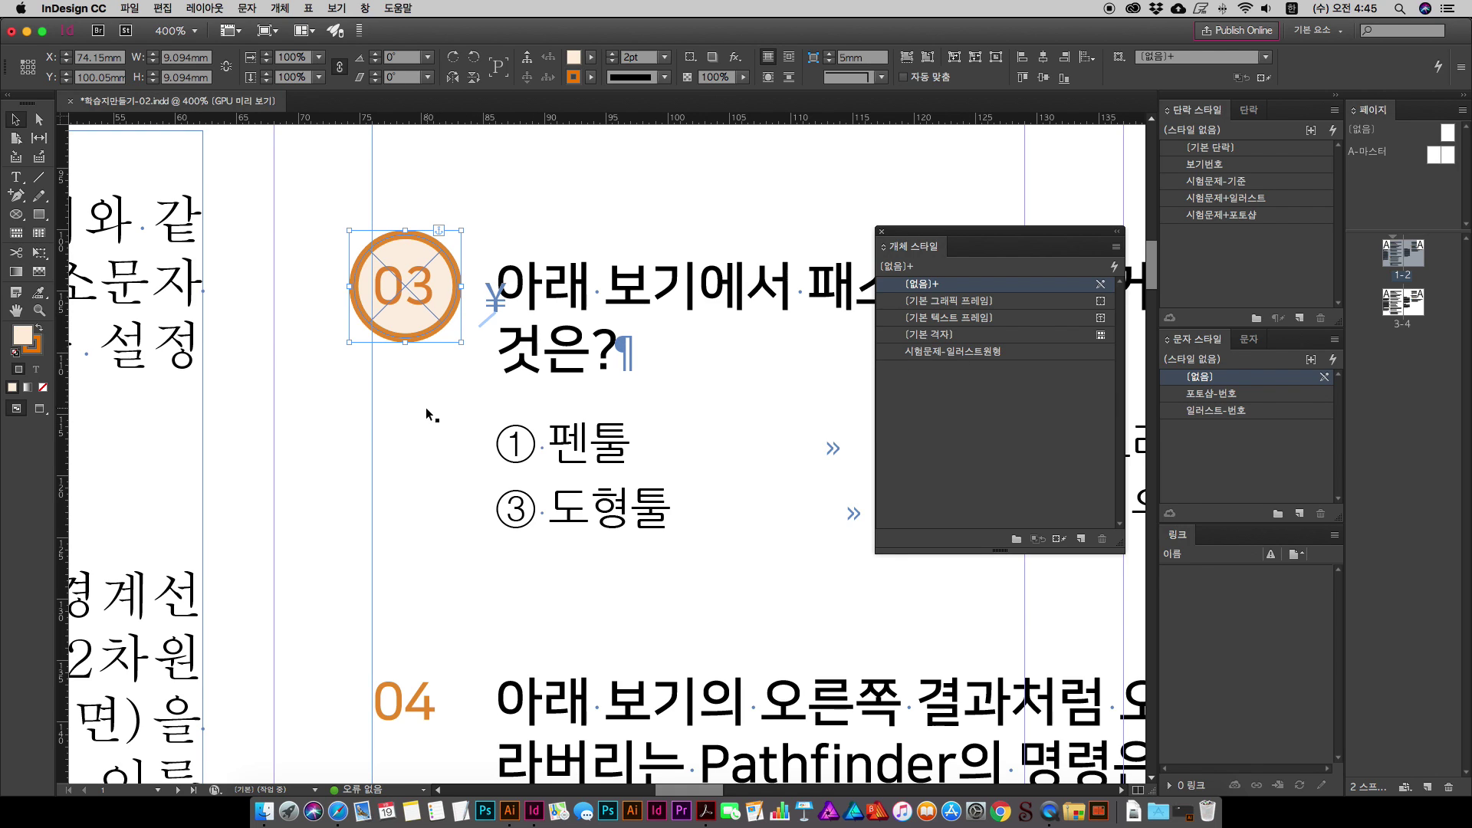
{"action": "key", "text": "super+shift+a"}
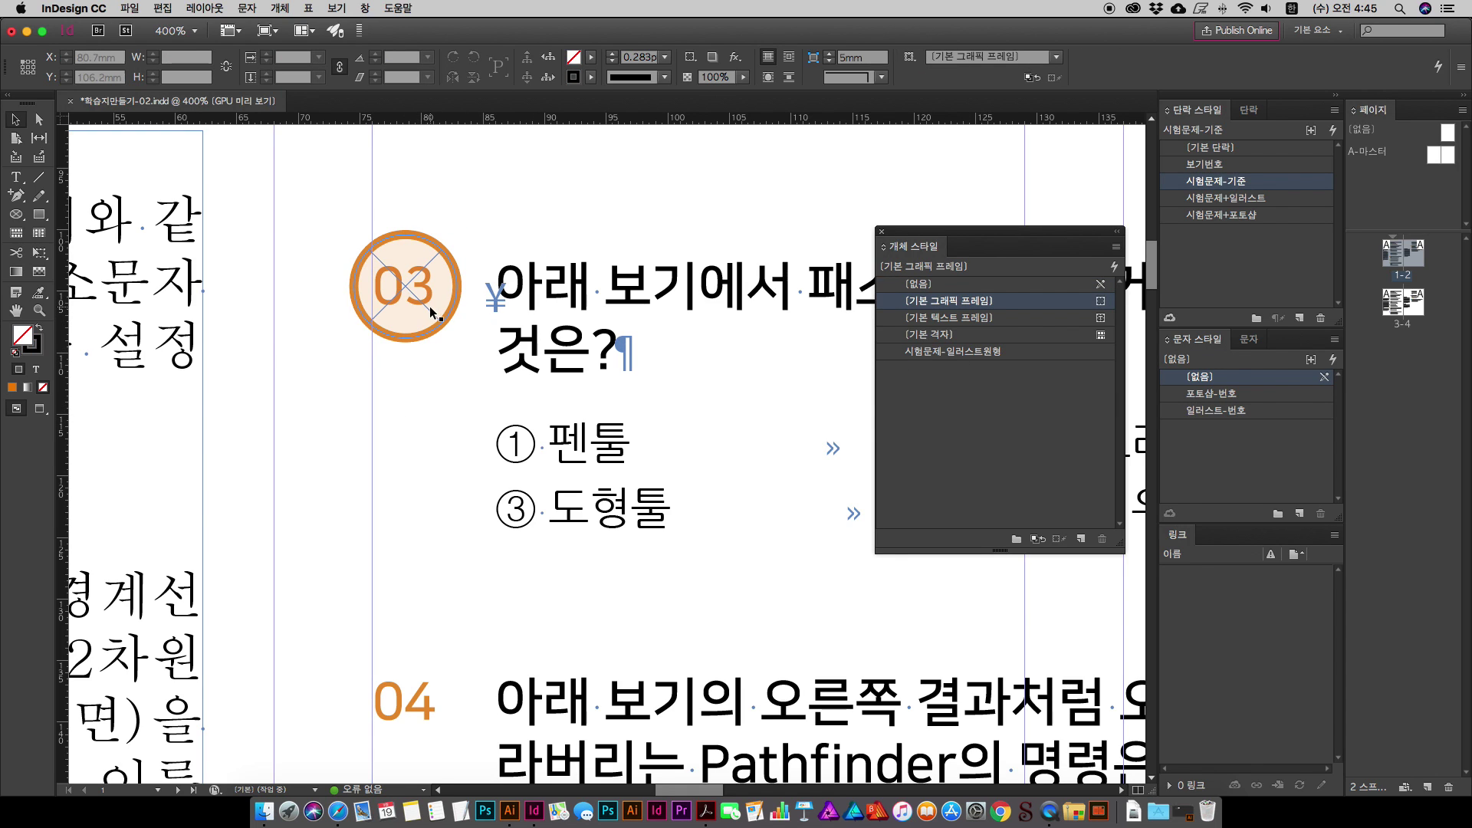
{"action": "left_click", "coordinate": [352, 302]}
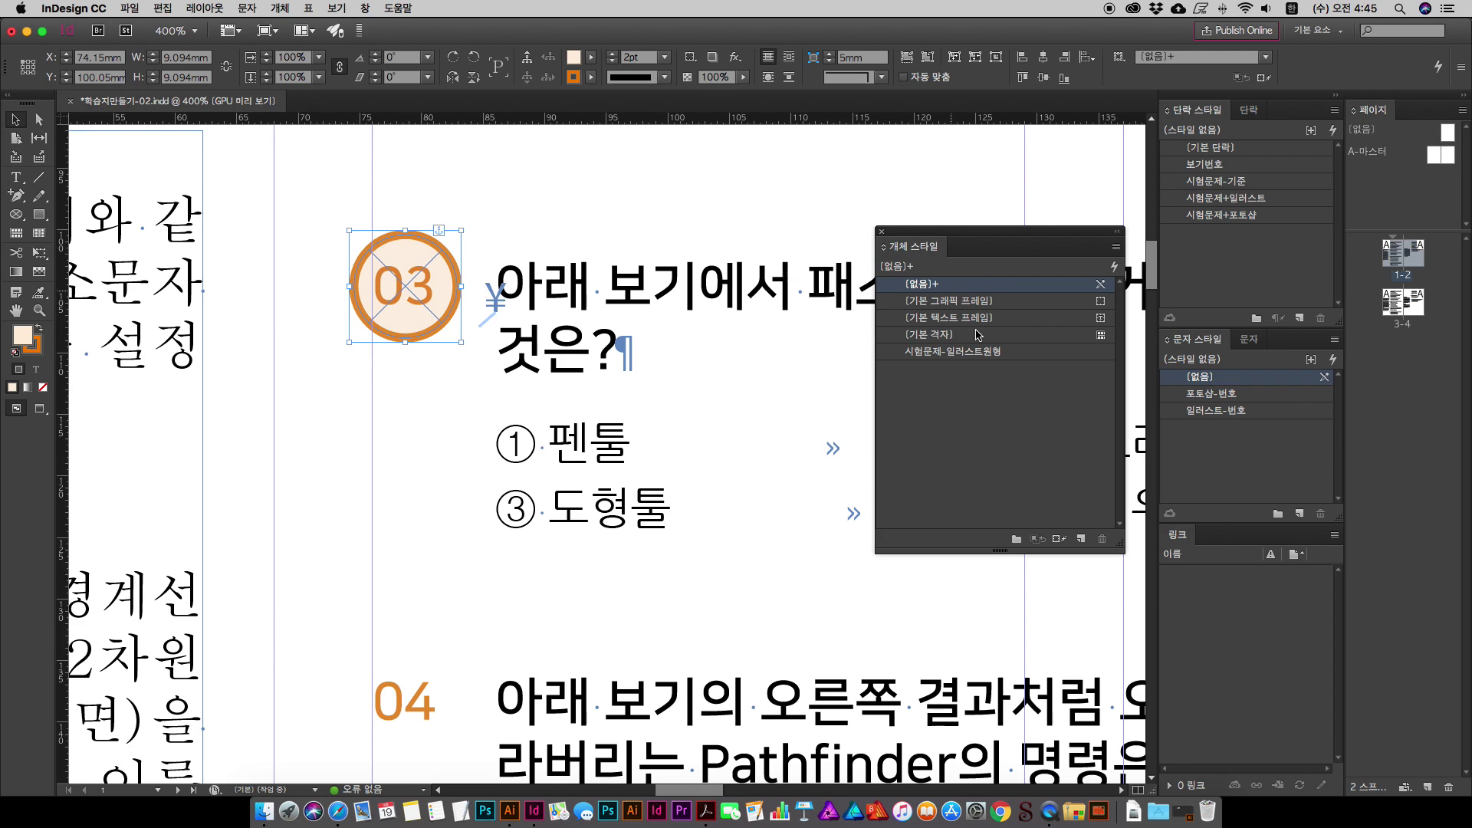
{"action": "left_click", "coordinate": [1026, 356]}
{"action": "right_click", "coordinate": [1027, 356]}
{"action": "left_click", "coordinate": [992, 366]}
{"action": "left_click", "coordinate": [1024, 355]}
{"action": "key", "text": "Return"}
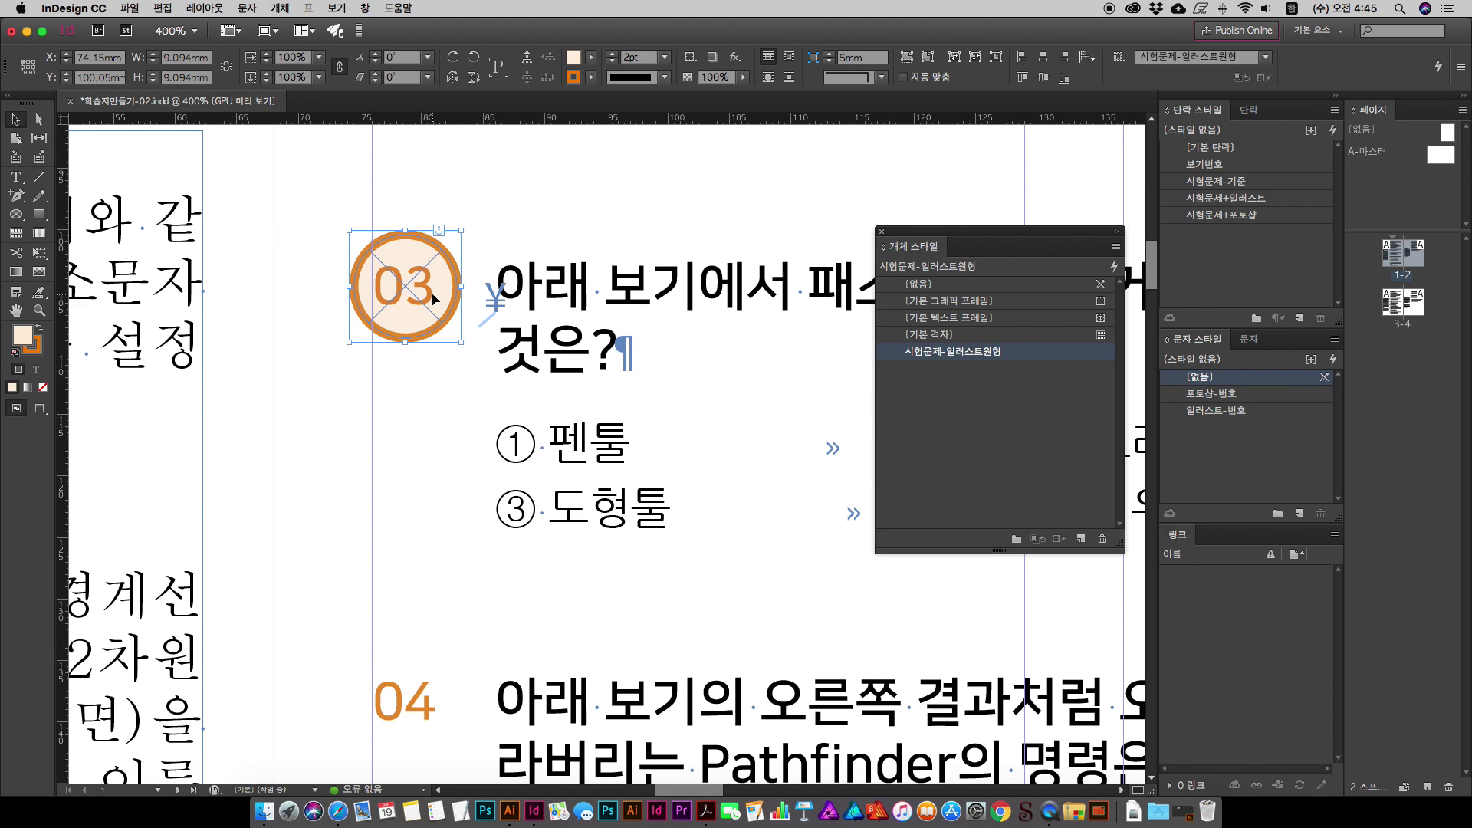
{"action": "double_click", "coordinate": [546, 306]}
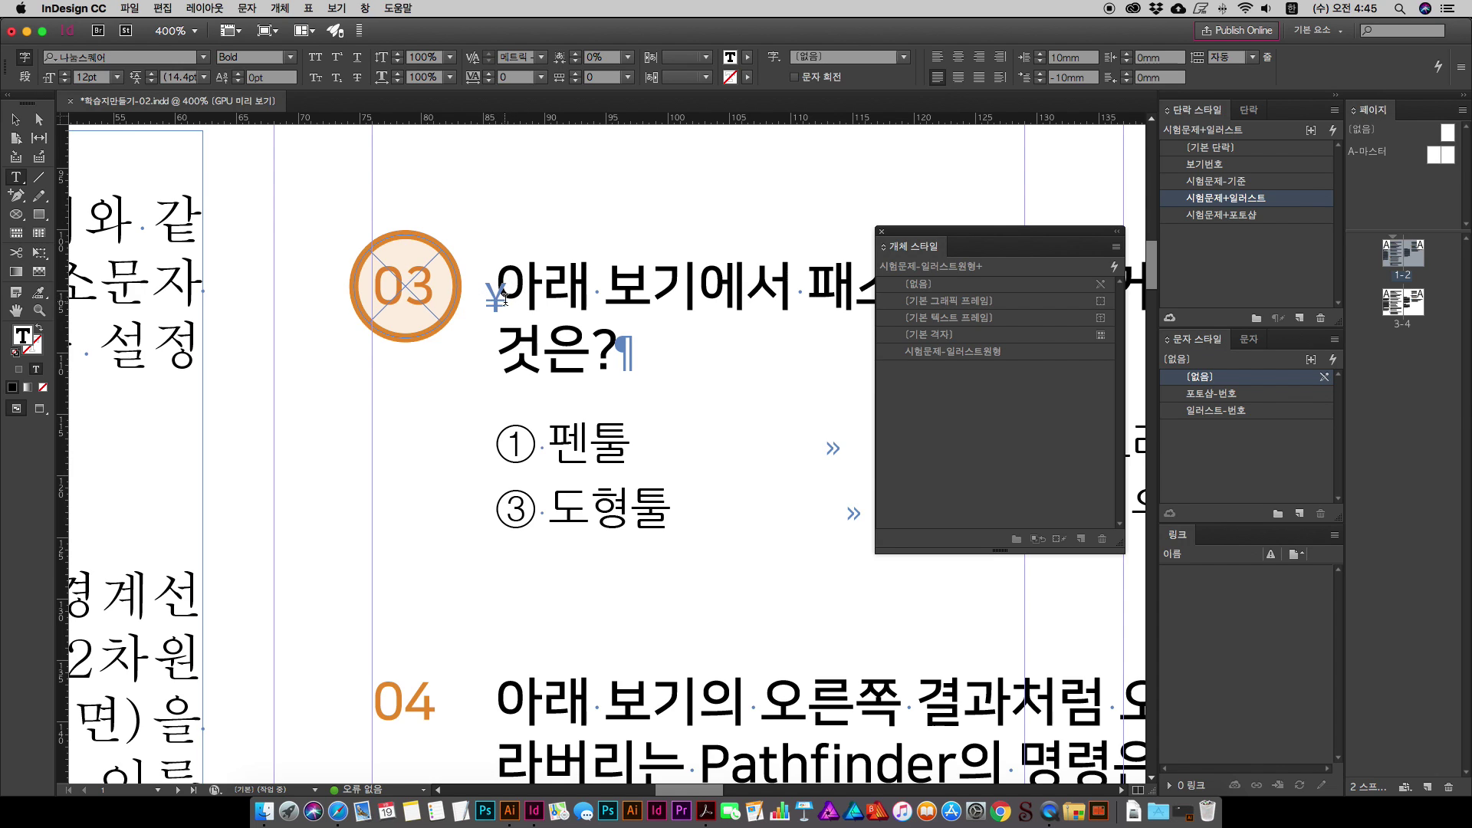
Step: Take the anchored circle from question 03's heading and paste it before question 04
{"action": "left_click", "coordinate": [502, 301]}
{"action": "left_click", "coordinate": [496, 300]}
{"action": "key", "text": "BackSpace"}
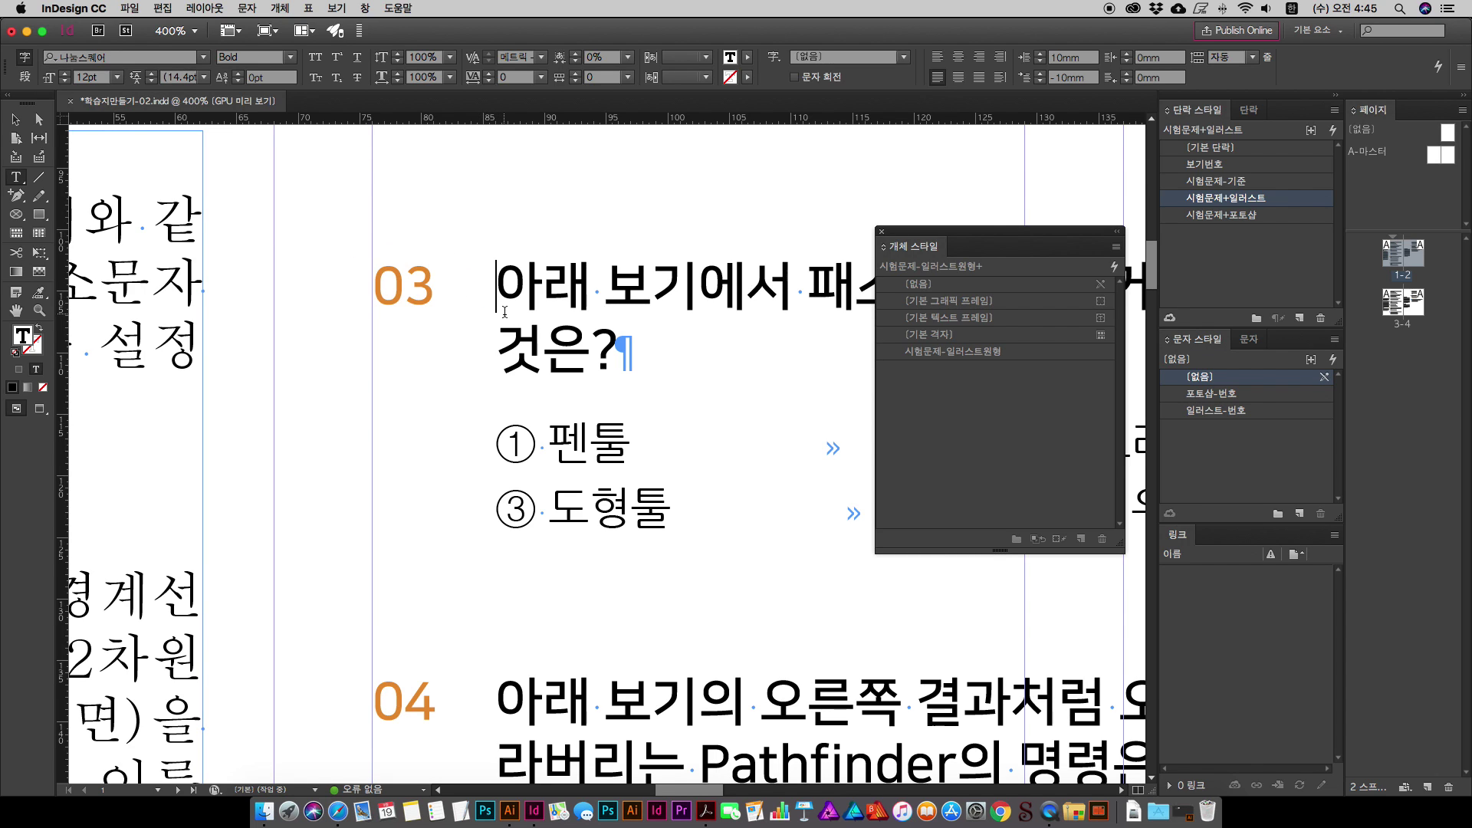
{"action": "key", "text": "super+z"}
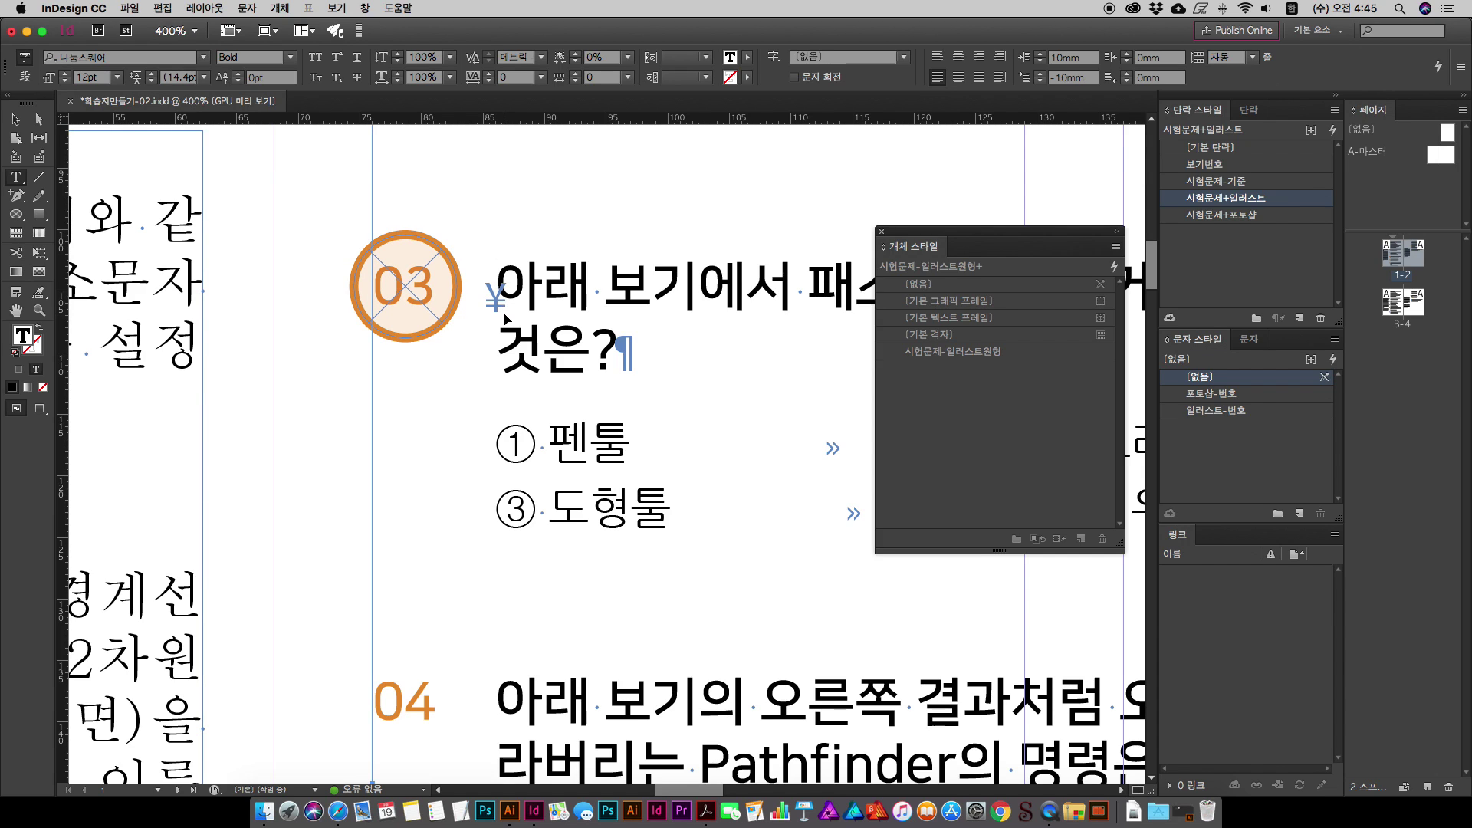
{"action": "scroll", "coordinate": [512, 435], "scroll_direction": "down", "scroll_amount": 1}
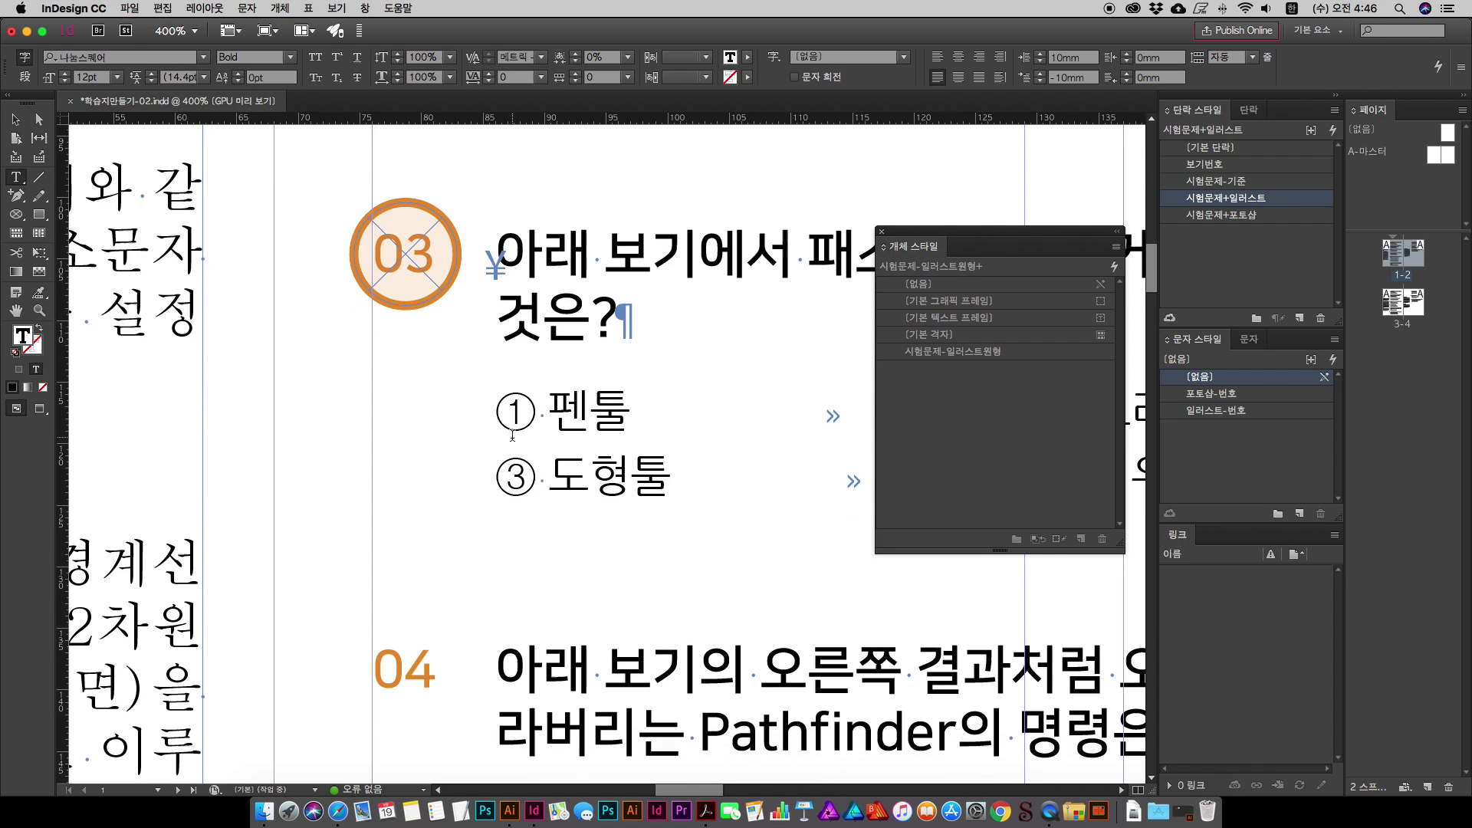
{"action": "left_click", "coordinate": [528, 643]}
{"action": "key", "text": "super+v"}
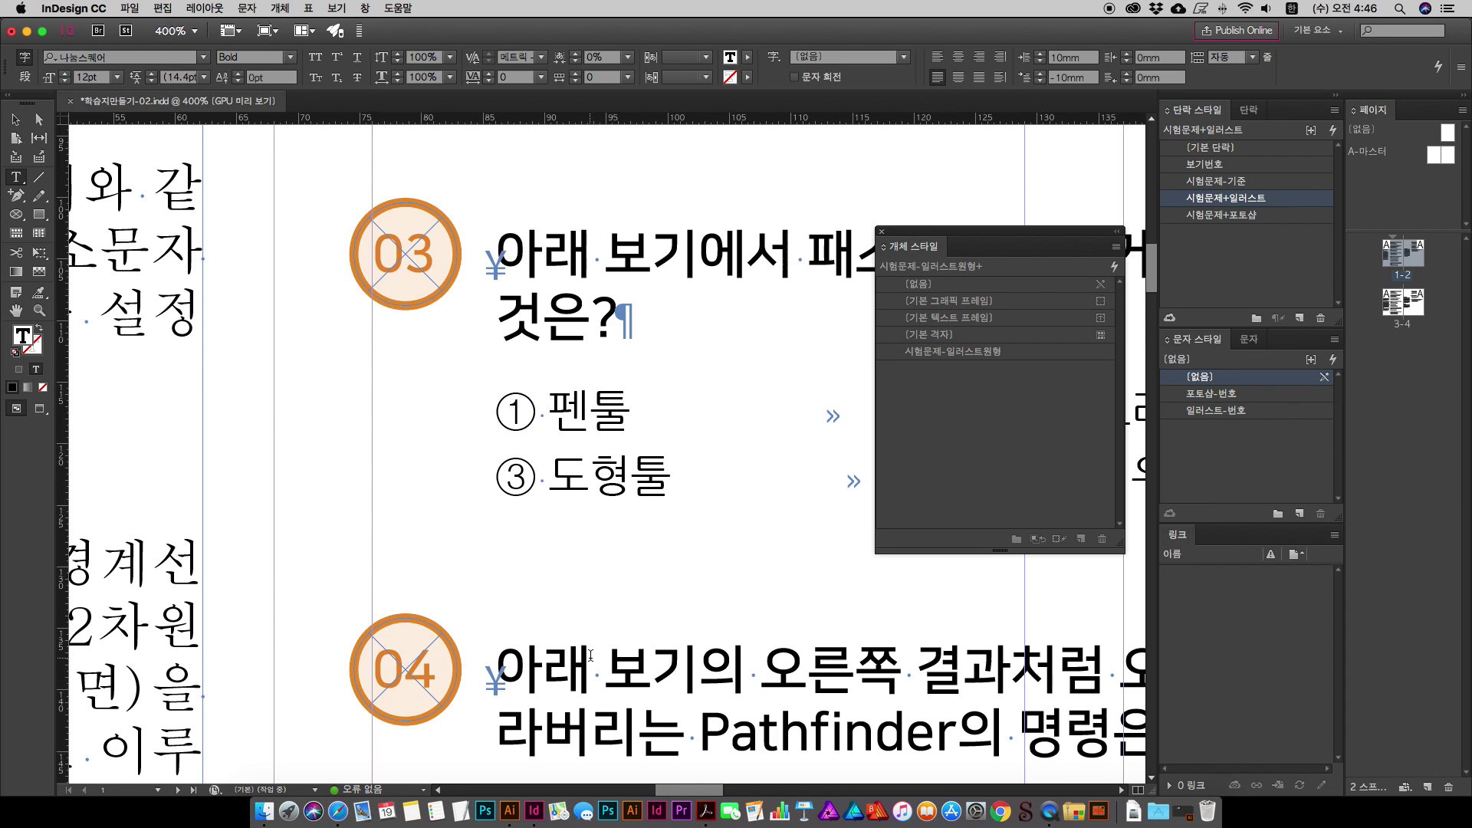
Step: Paste the anchored orange circle before questions 01 and 02
{"action": "key", "text": "super+minus"}
{"action": "key", "text": "super+minus"}
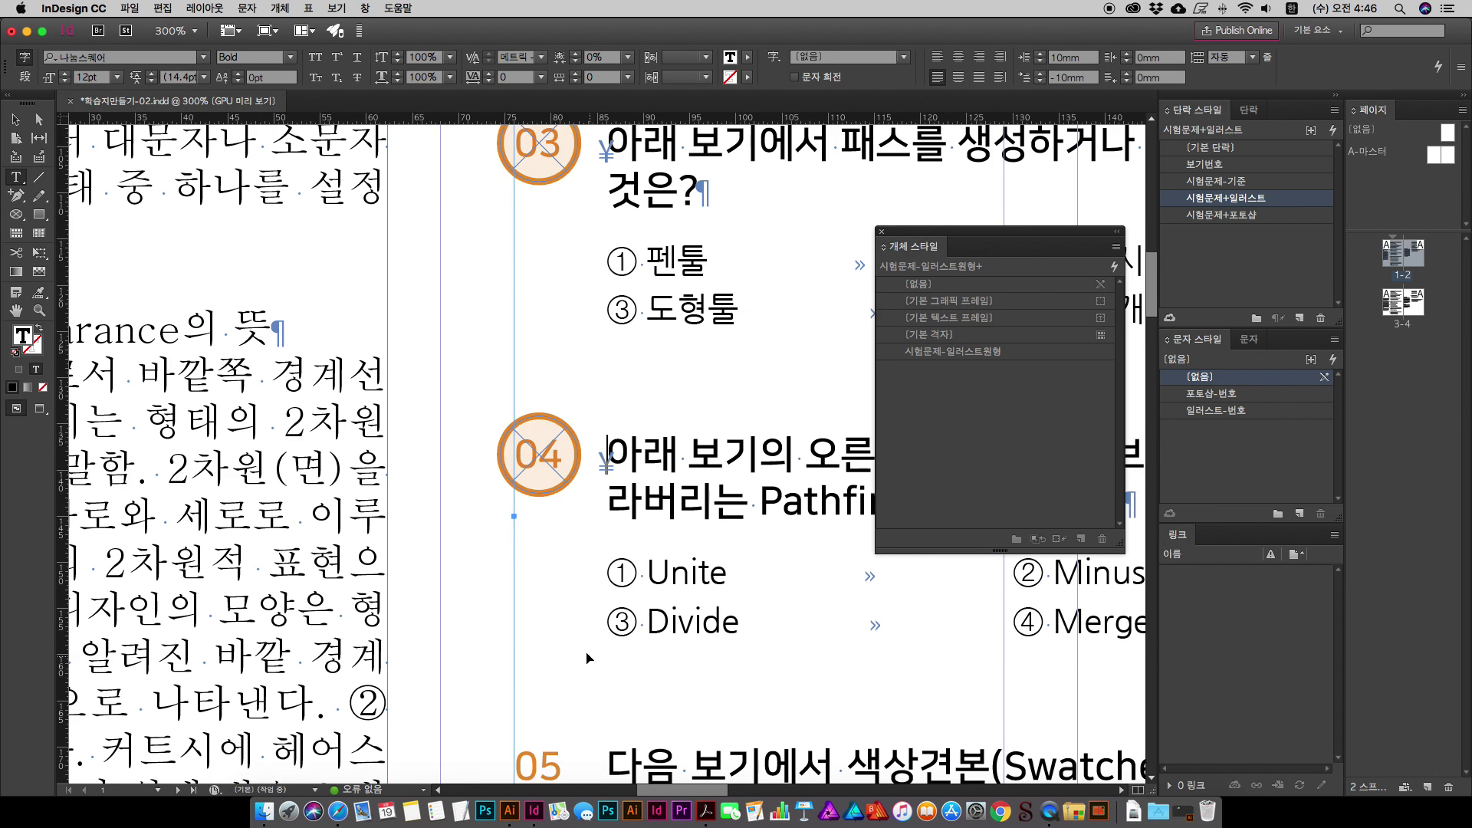
{"action": "scroll", "coordinate": [586, 480], "scroll_direction": "up", "scroll_amount": 10}
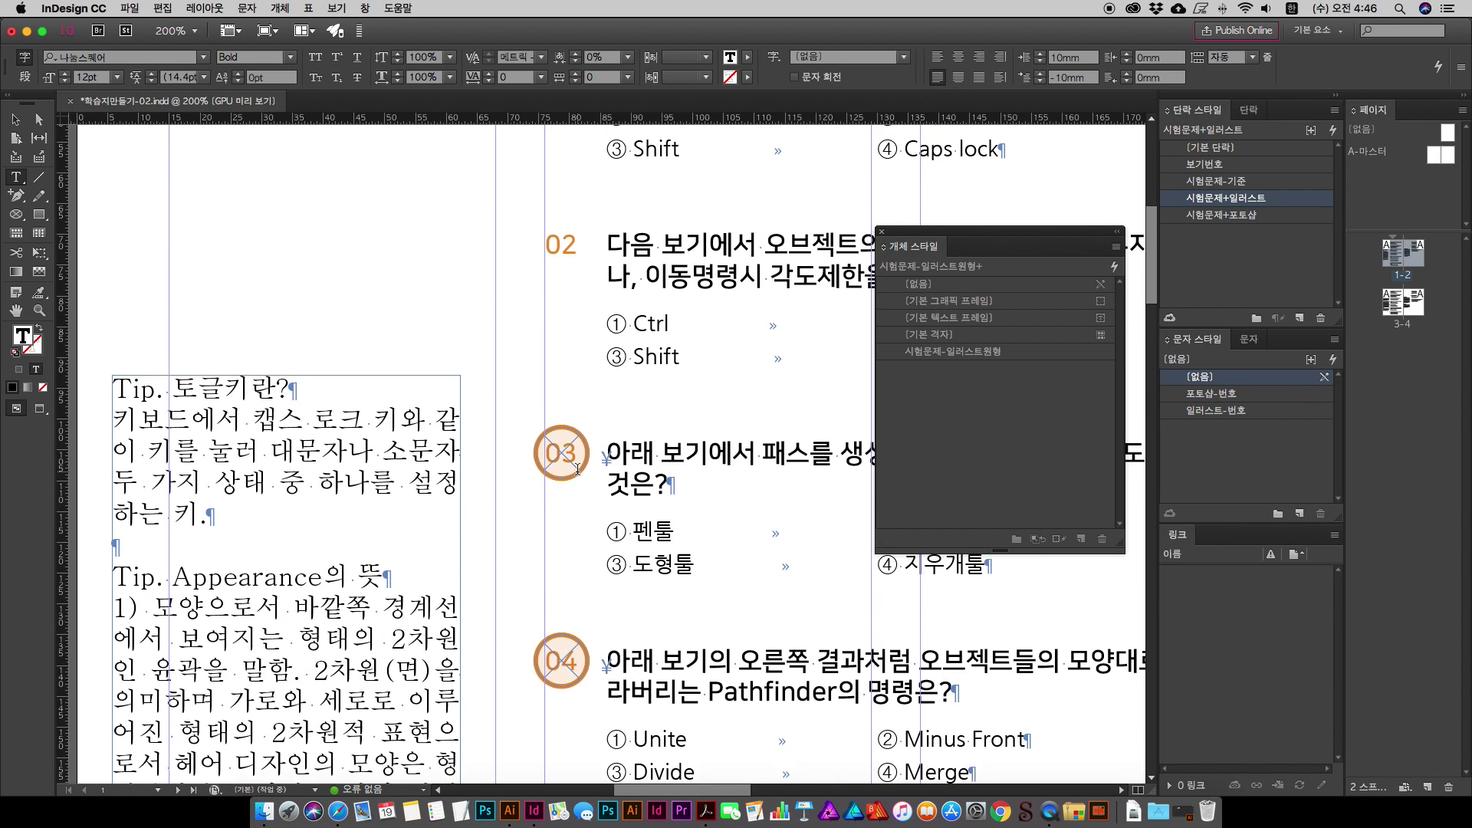
{"action": "scroll", "coordinate": [580, 460], "scroll_direction": "right", "scroll_amount": 3}
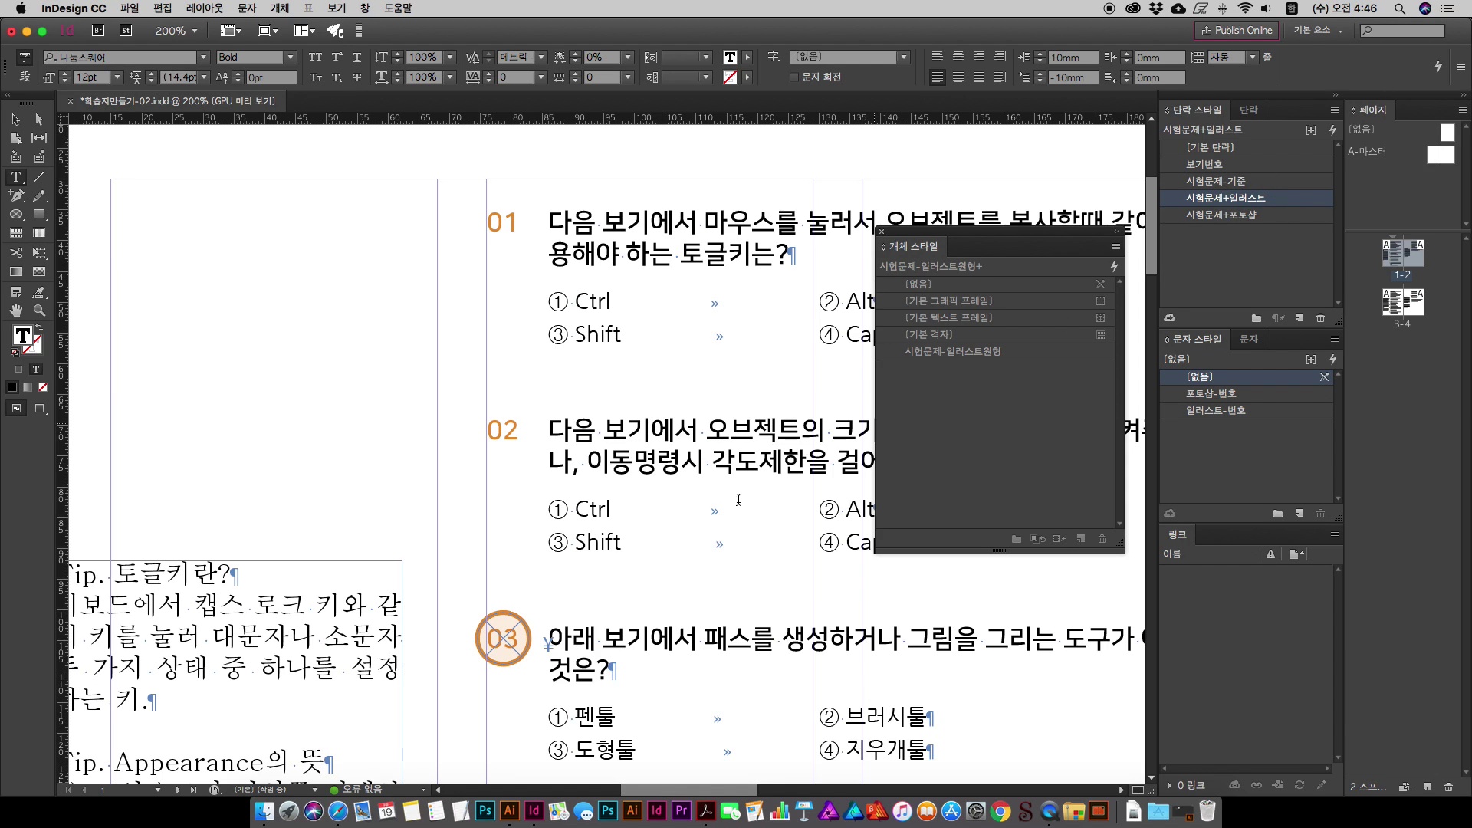
{"action": "scroll", "coordinate": [552, 656], "scroll_direction": "down", "scroll_amount": 3}
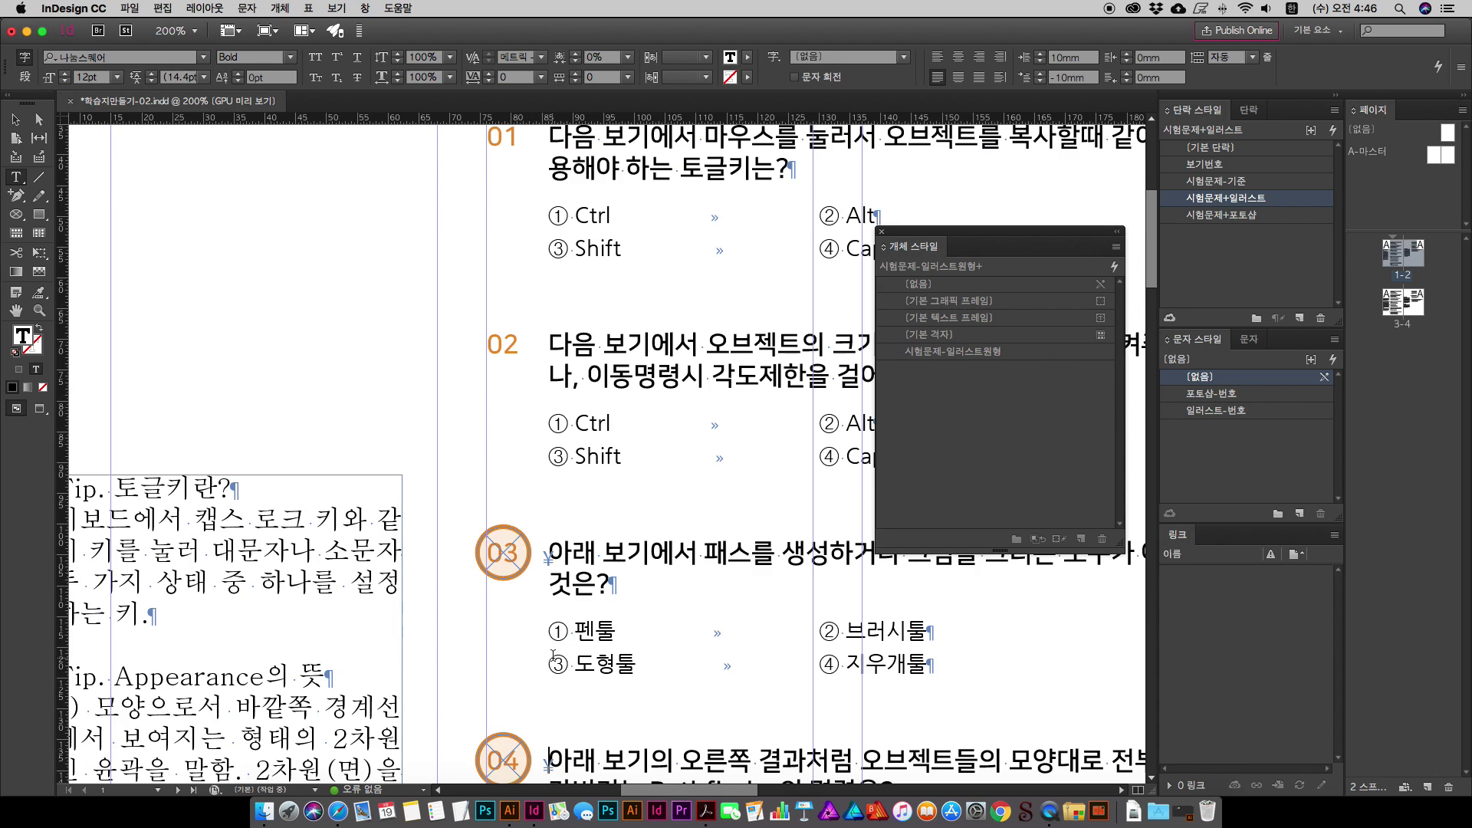
{"action": "scroll", "coordinate": [556, 595], "scroll_direction": "up", "scroll_amount": 3}
{"action": "left_click", "coordinate": [552, 208]}
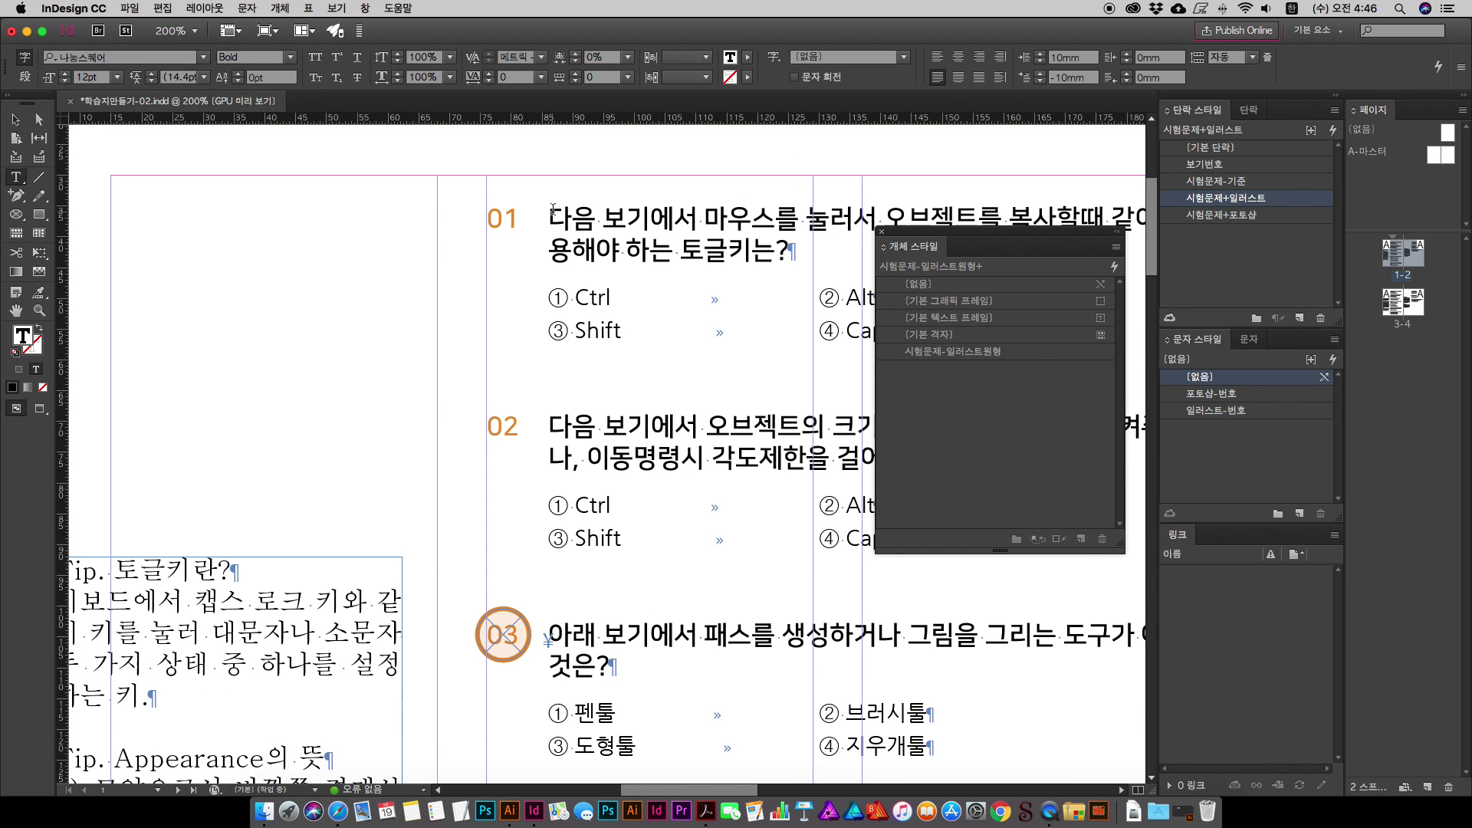
{"action": "key", "text": "super+v"}
{"action": "left_click", "coordinate": [550, 431]}
{"action": "key", "text": "super+v"}
Step: Paste the anchored orange circle before questions 05 and 07
{"action": "key", "text": "Down"}
{"action": "key", "text": "Down"}
{"action": "key", "text": "Down"}
{"action": "key", "text": "Down"}
{"action": "key", "text": "super+v"}
{"action": "scroll", "coordinate": [625, 538], "scroll_direction": "down", "scroll_amount": 20}
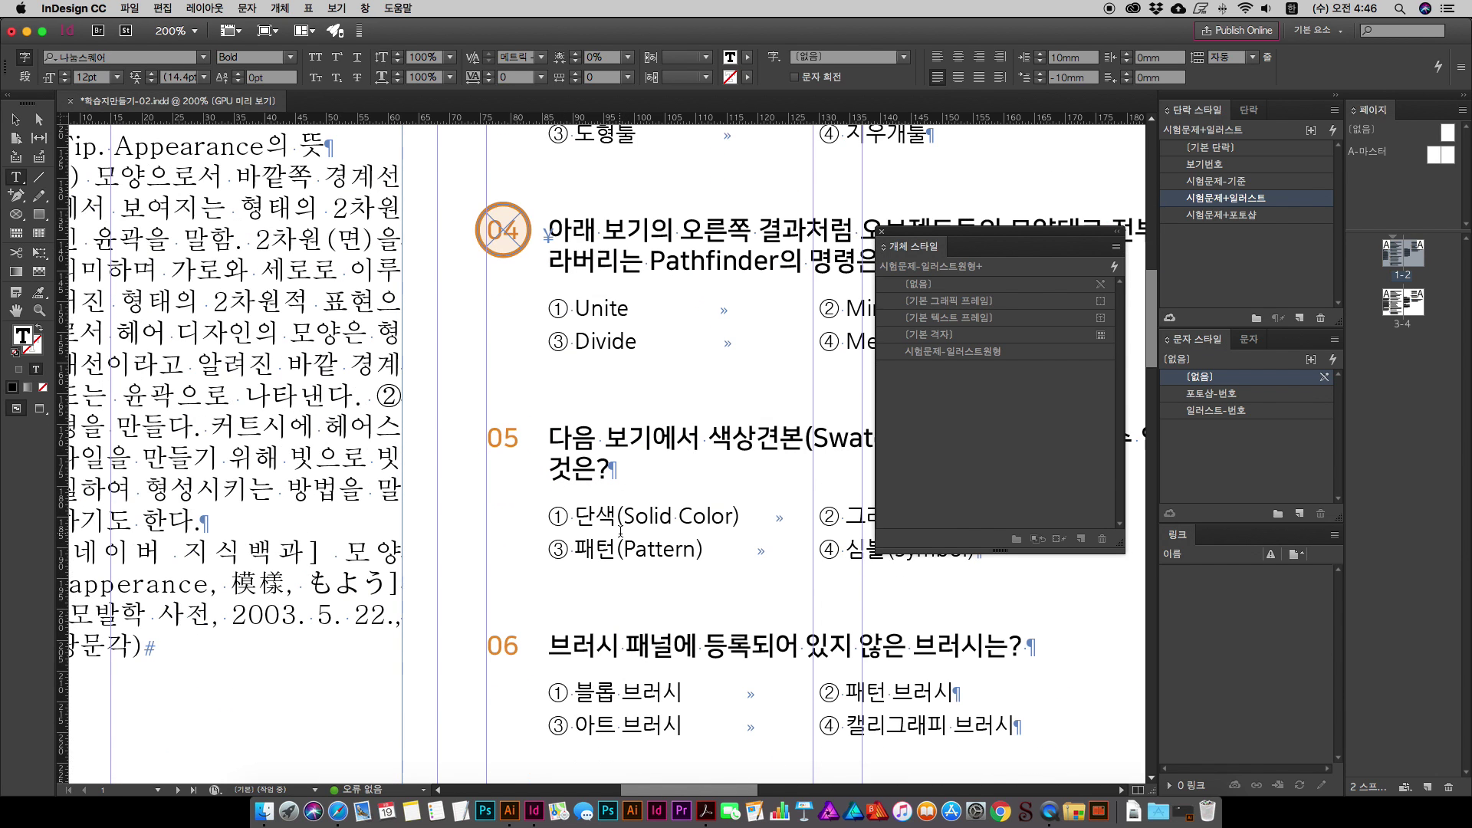
{"action": "left_click", "coordinate": [550, 432]}
{"action": "key", "text": "super+v"}
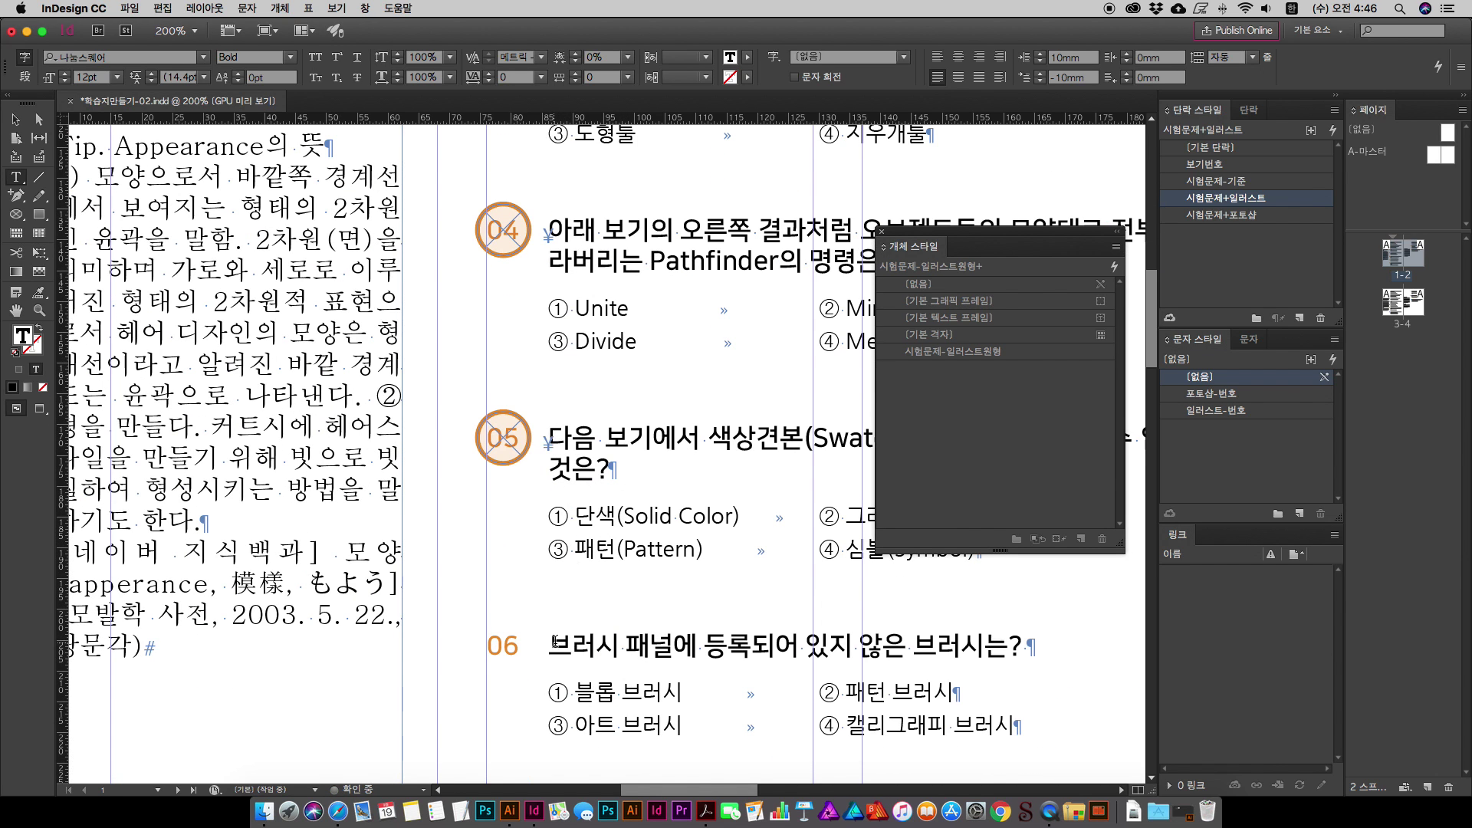
{"action": "scroll", "coordinate": [555, 643], "scroll_direction": "down", "scroll_amount": 6}
{"action": "left_click", "coordinate": [555, 643]}
{"action": "key", "text": "super+v"}
Step: Paste the anchored orange circle before questions 10, 09 and 08
{"action": "scroll", "coordinate": [568, 640], "scroll_direction": "down", "scroll_amount": 12}
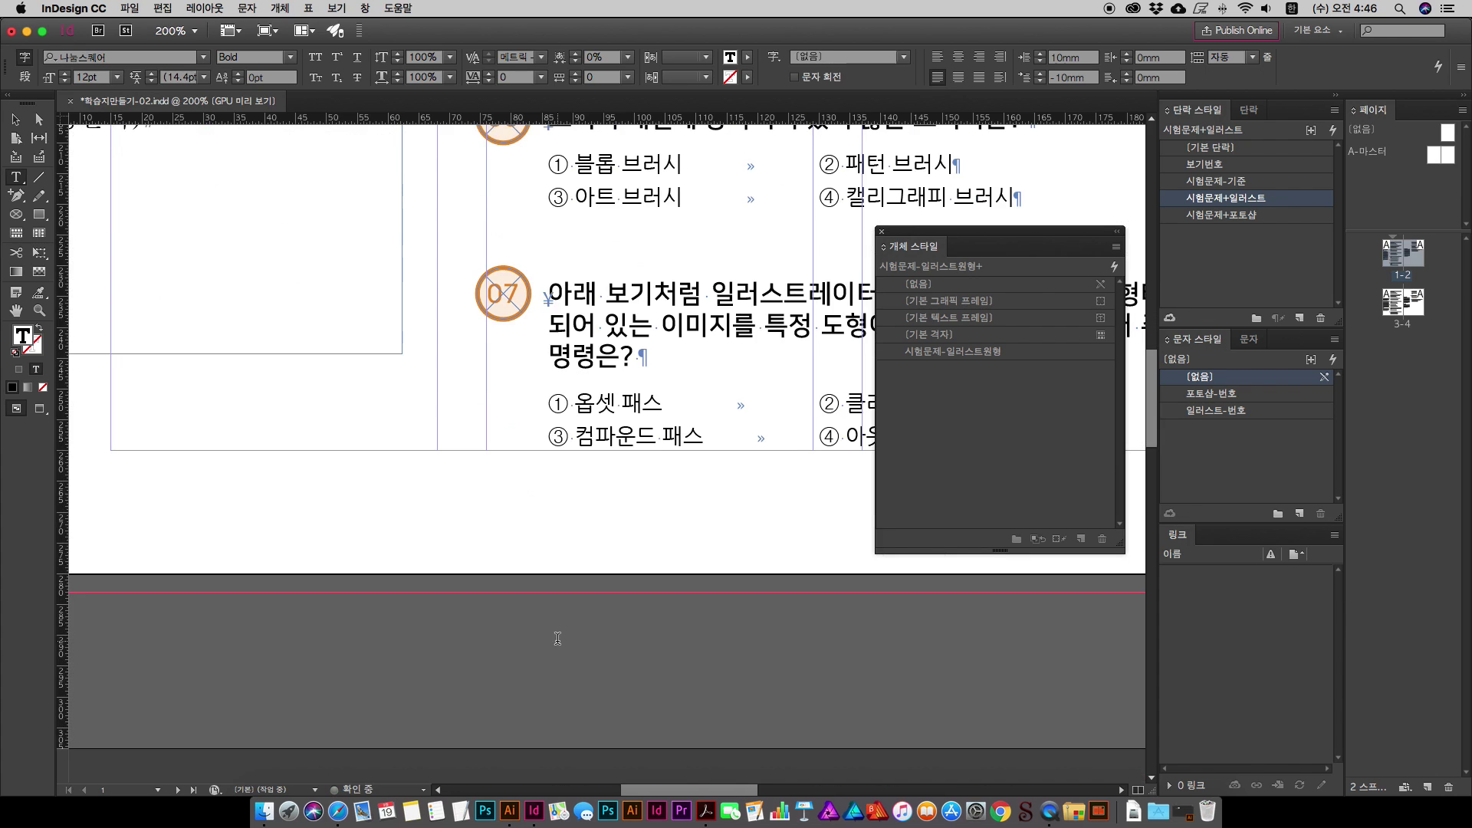
{"action": "scroll", "coordinate": [570, 638], "scroll_direction": "right", "scroll_amount": 20}
{"action": "scroll", "coordinate": [581, 620], "scroll_direction": "up", "scroll_amount": 8}
{"action": "scroll", "coordinate": [581, 620], "scroll_direction": "up", "scroll_amount": 5}
{"action": "left_click", "coordinate": [330, 424]}
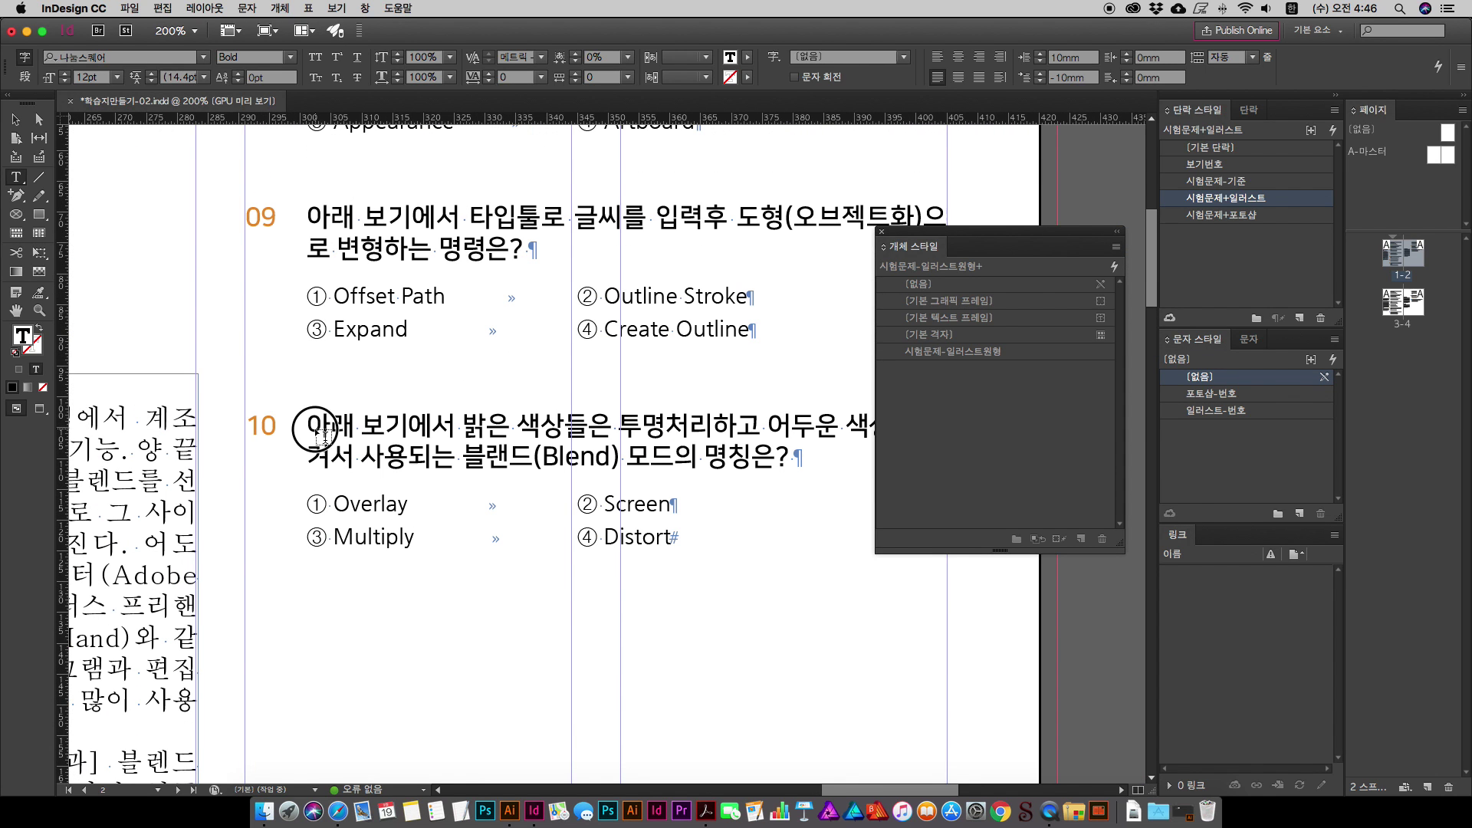
{"action": "key", "text": "super+v"}
{"action": "left_click", "coordinate": [313, 221]}
{"action": "scroll", "coordinate": [337, 379], "scroll_direction": "up", "scroll_amount": 10}
{"action": "key", "text": "super+v"}
{"action": "left_click", "coordinate": [307, 316]}
{"action": "key", "text": "super+v"}
{"action": "scroll", "coordinate": [614, 460], "scroll_direction": "left", "scroll_amount": 10}
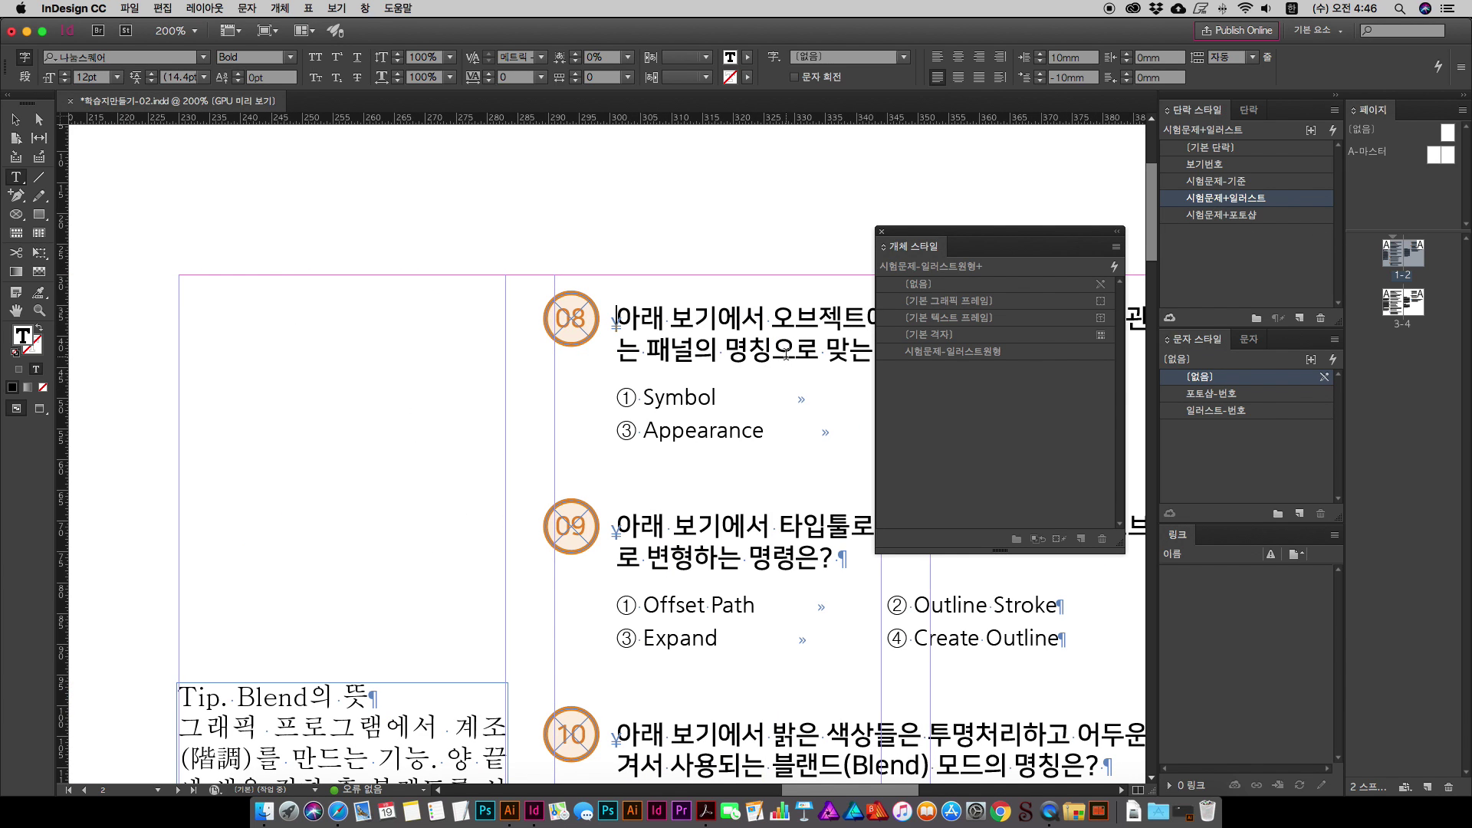
Step: Paste the orange circle at the start of question 01's text on page 3
{"action": "key", "text": "super+minus"}
{"action": "key", "text": "super+minus"}
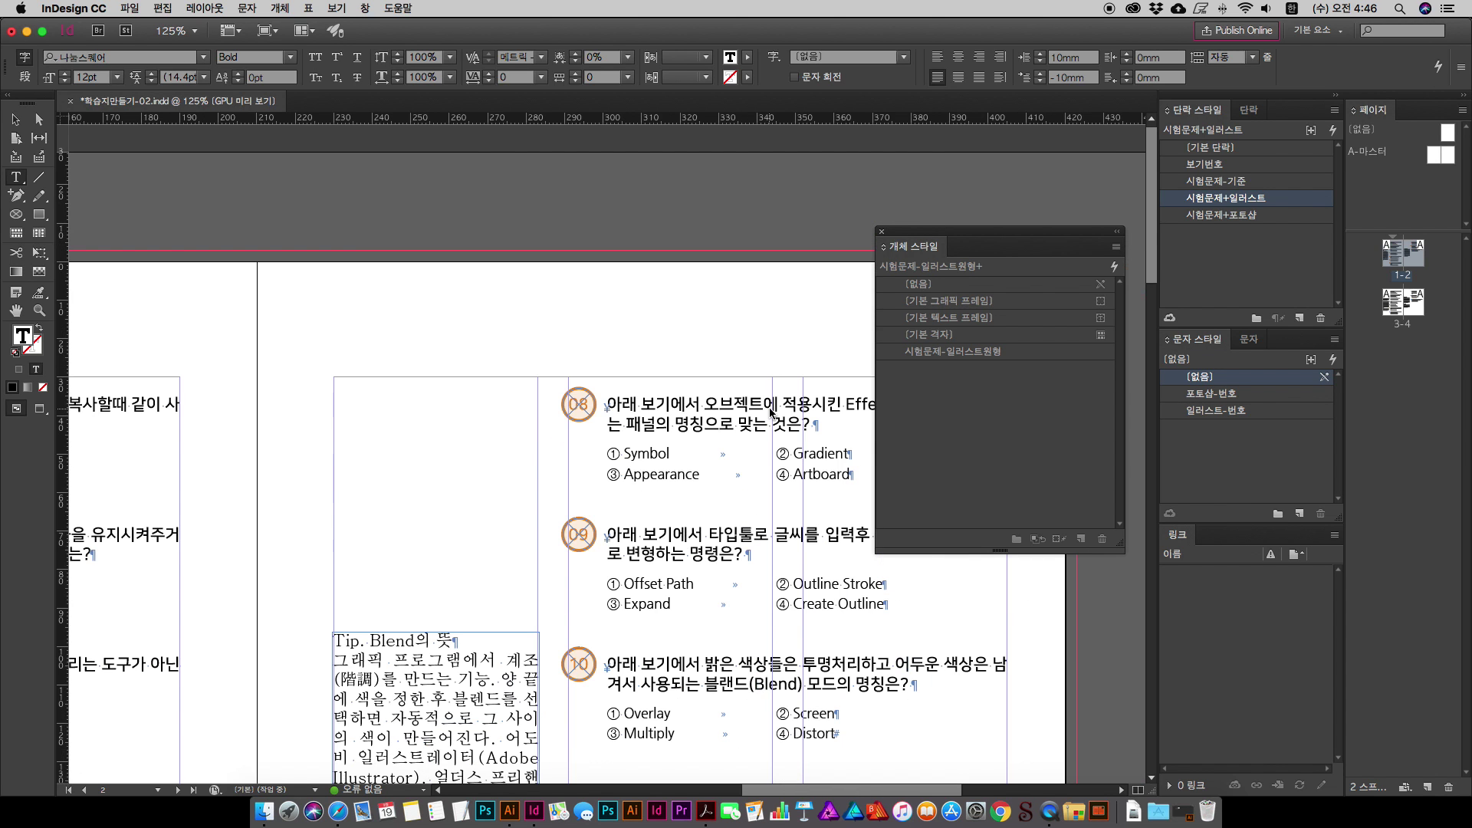
{"action": "left_click", "coordinate": [16, 120]}
{"action": "left_click_drag", "start_coordinate": [335, 381], "coordinate": [755, 242]}
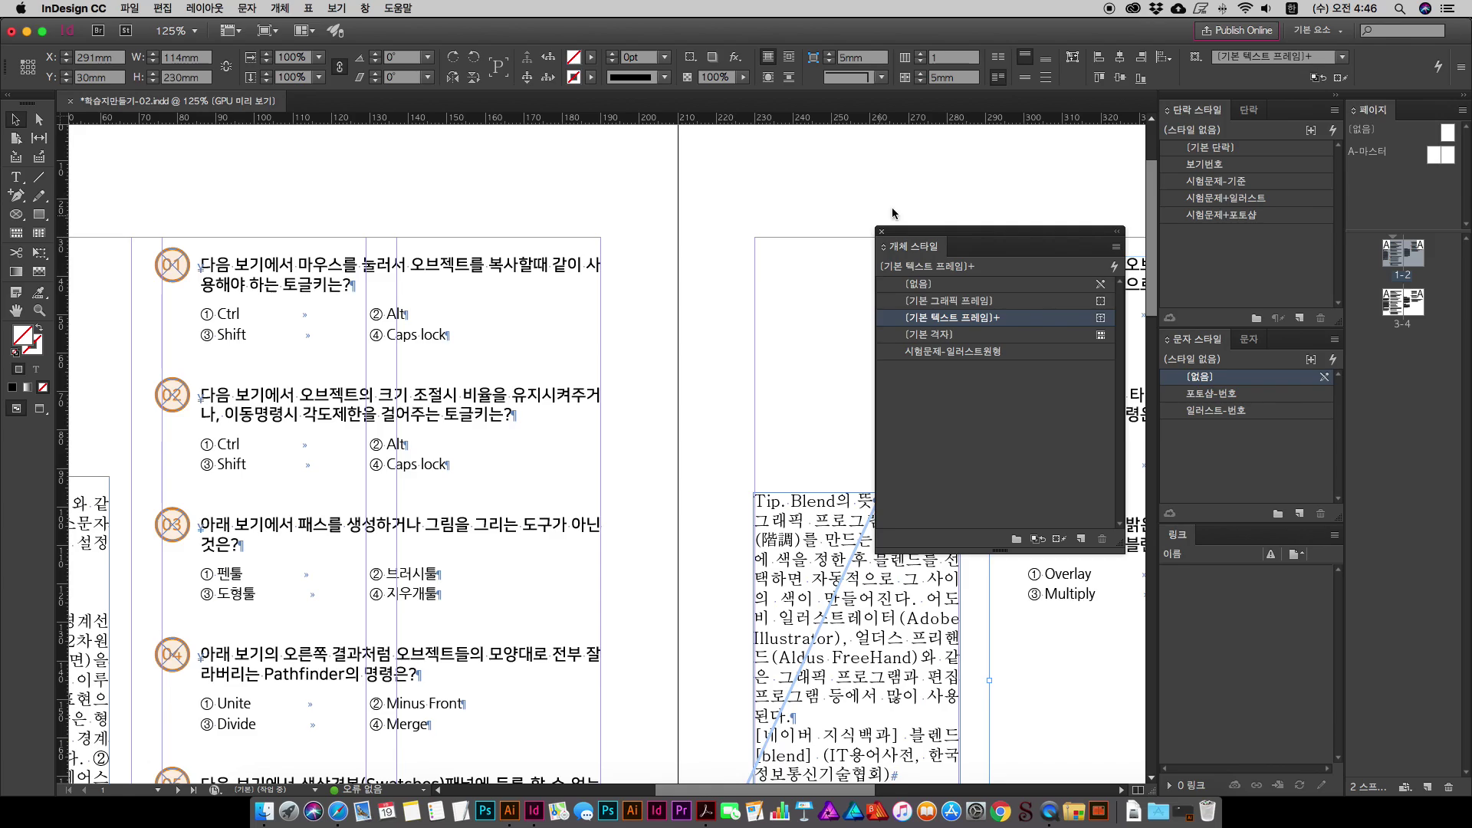
{"action": "scroll", "coordinate": [519, 433], "scroll_direction": "down", "scroll_amount": 6}
{"action": "scroll", "coordinate": [519, 433], "scroll_direction": "left", "scroll_amount": 2}
{"action": "scroll", "coordinate": [519, 433], "scroll_direction": "down", "scroll_amount": 12}
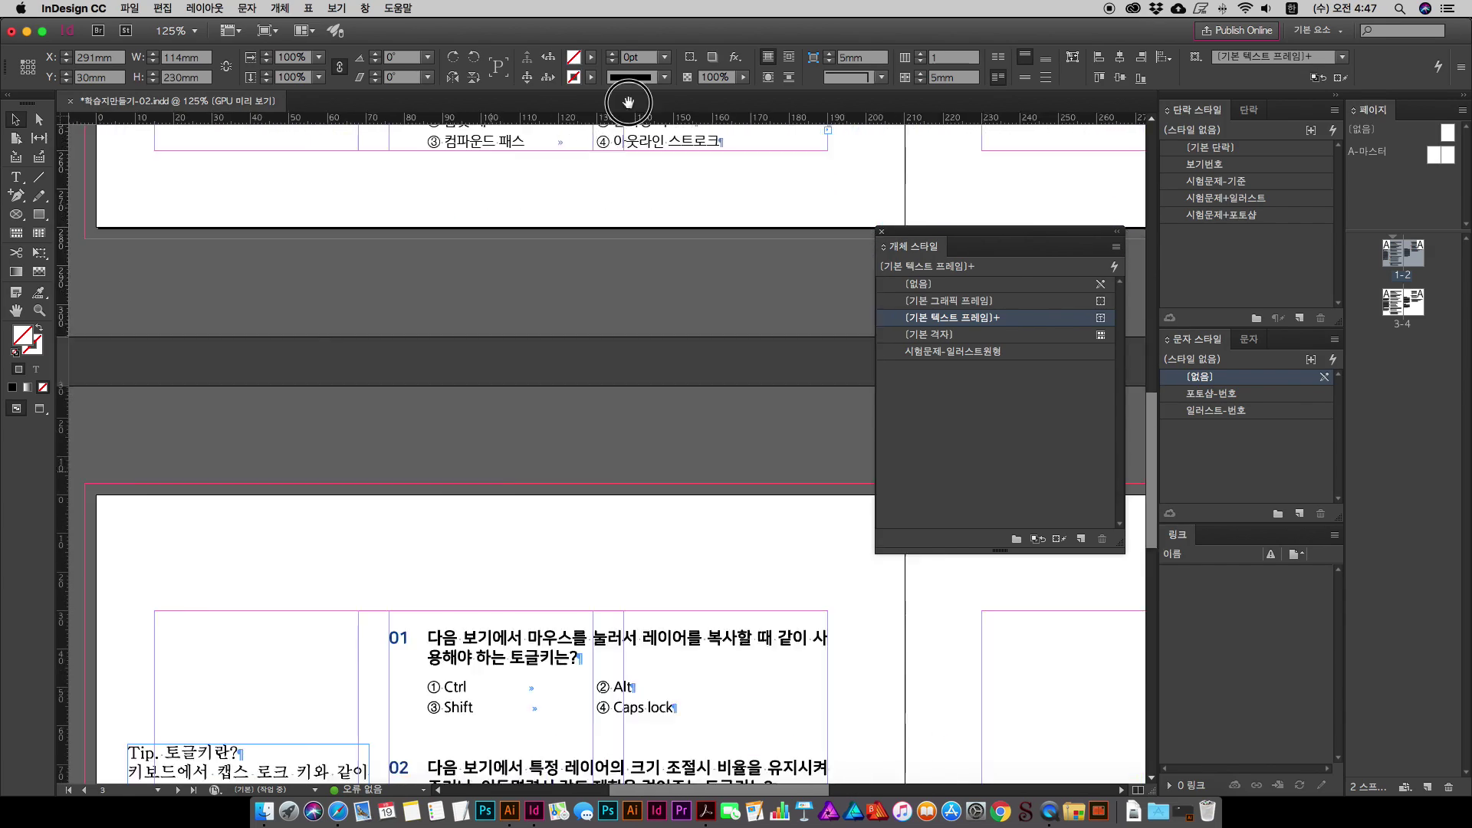
{"action": "scroll", "coordinate": [510, 435], "scroll_direction": "right", "scroll_amount": 2}
{"action": "key", "text": "super+equal"}
{"action": "key", "text": "super+equal"}
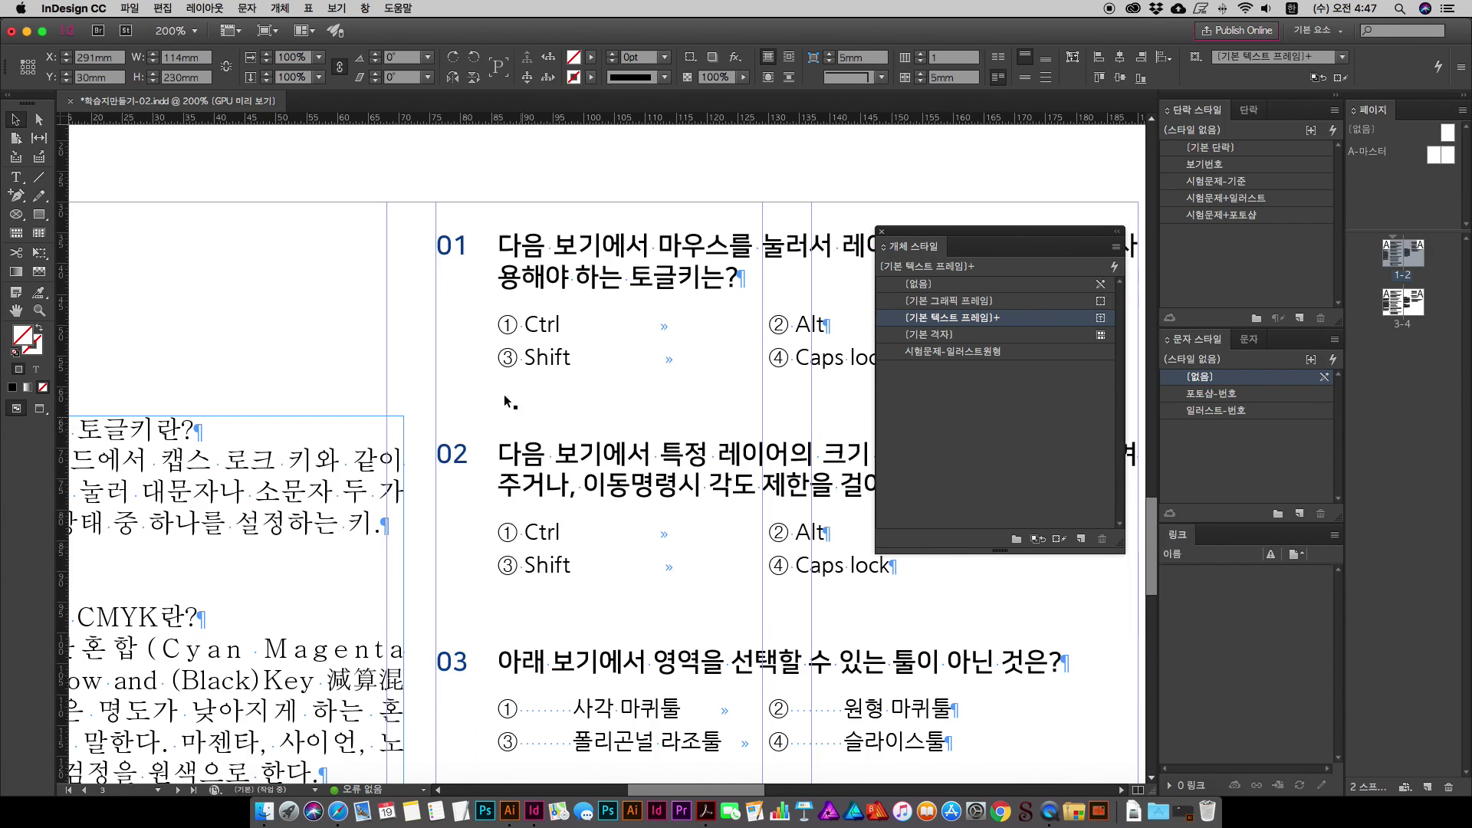
{"action": "left_click_drag", "start_coordinate": [480, 382], "coordinate": [513, 436]}
{"action": "double_click", "coordinate": [533, 315]}
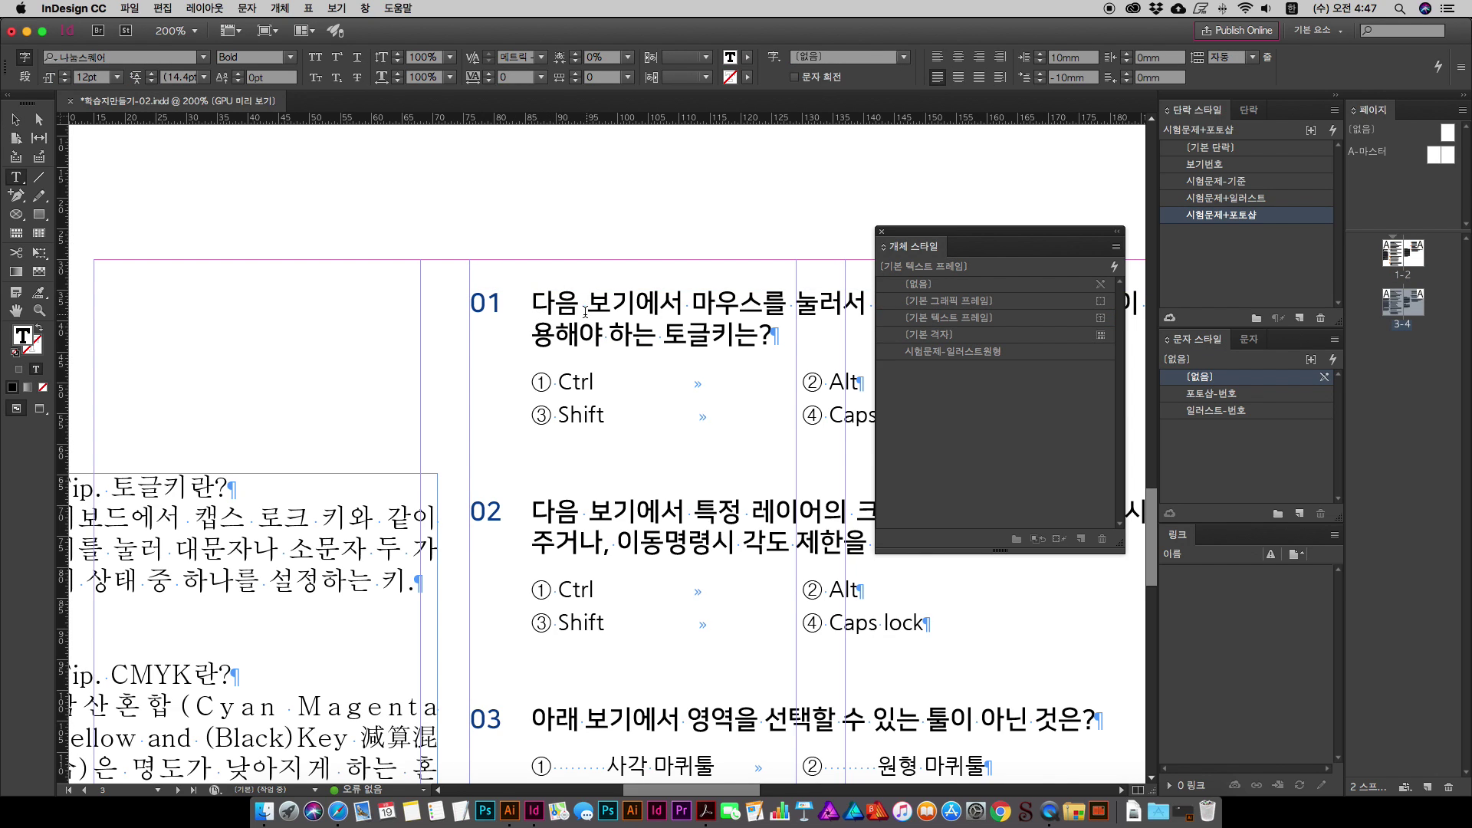
{"action": "key", "text": "super+v"}
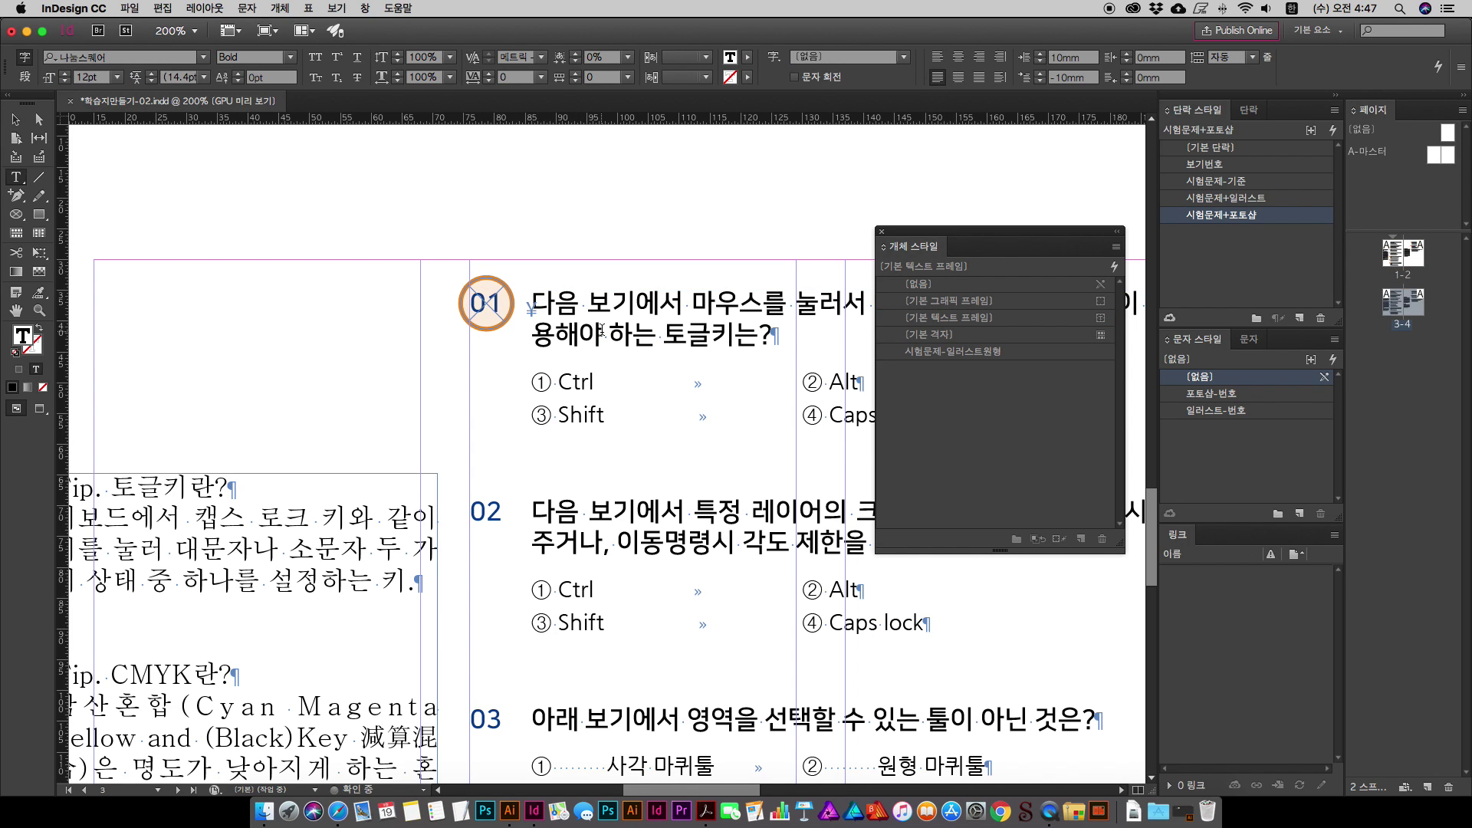
Step: Zoom to 400% on the 01 badge, deselect the frame, and open the Object Styles panel menu
{"action": "key", "text": "super+equal"}
{"action": "key", "text": "super+equal"}
{"action": "key", "text": "Escape"}
{"action": "left_click", "coordinate": [75, 142]}
{"action": "scroll", "coordinate": [580, 257], "scroll_direction": "down", "scroll_amount": 2}
{"action": "scroll", "coordinate": [581, 256], "scroll_direction": "right", "scroll_amount": 1}
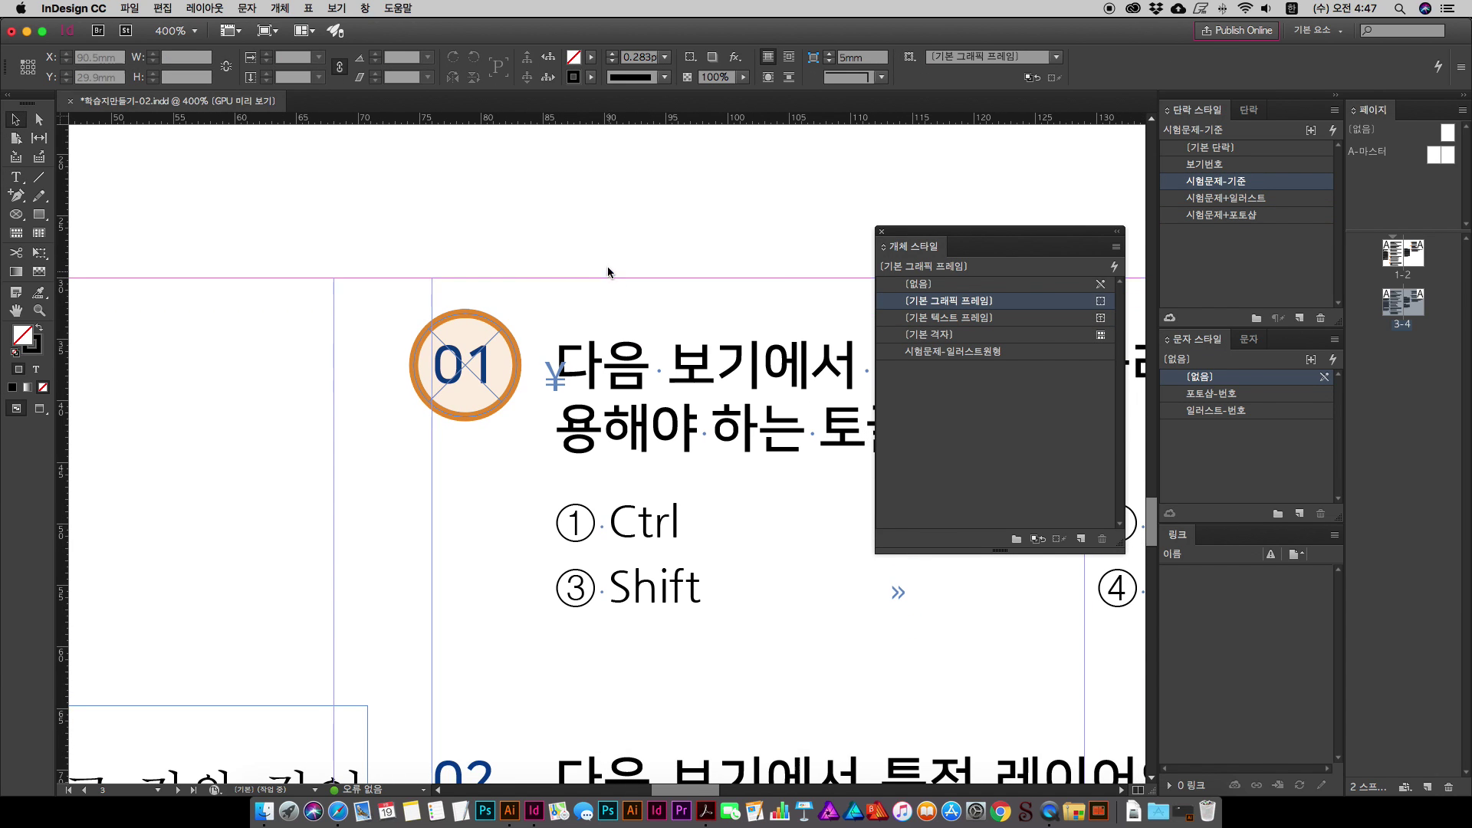
{"action": "left_click", "coordinate": [1116, 247]}
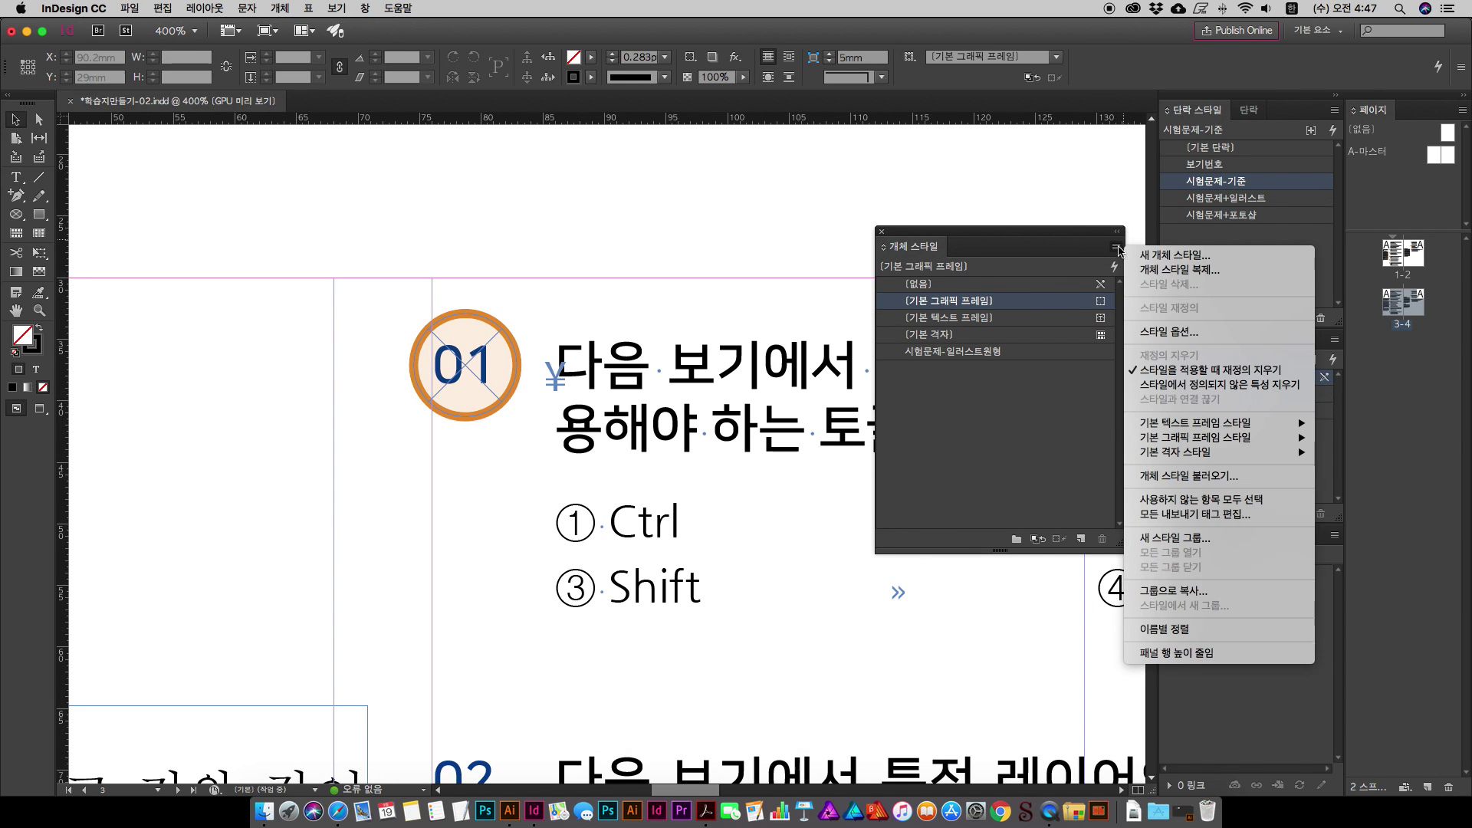
Step: Start a new object style based on 시험문제-일러스트원형 and name it 시험문제-포토샵원형
{"action": "left_click", "coordinate": [1204, 263]}
{"action": "left_click_drag", "start_coordinate": [894, 414], "coordinate": [895, 264]}
{"action": "left_click", "coordinate": [895, 358]}
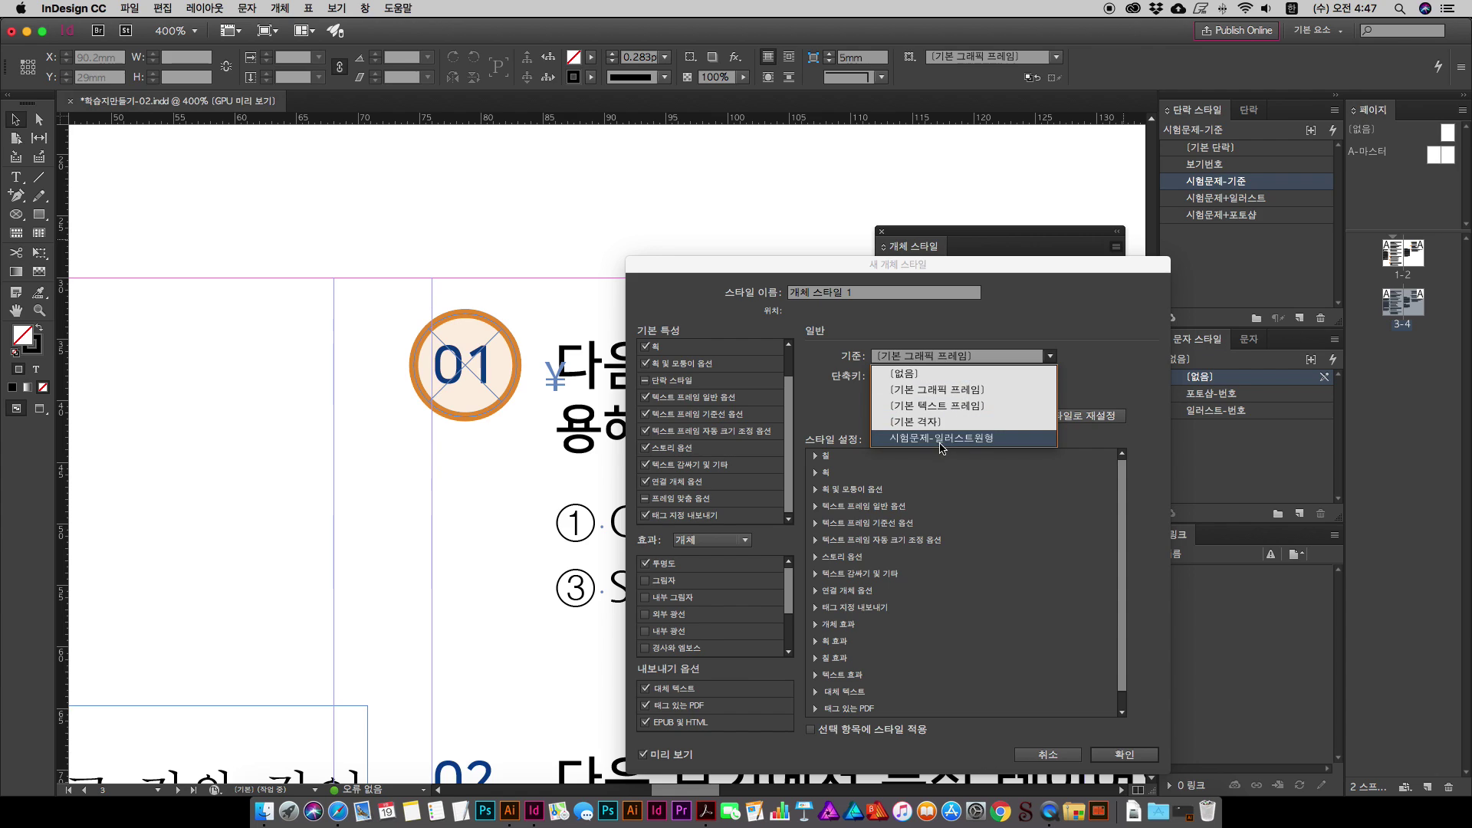
{"action": "left_click", "coordinate": [986, 438]}
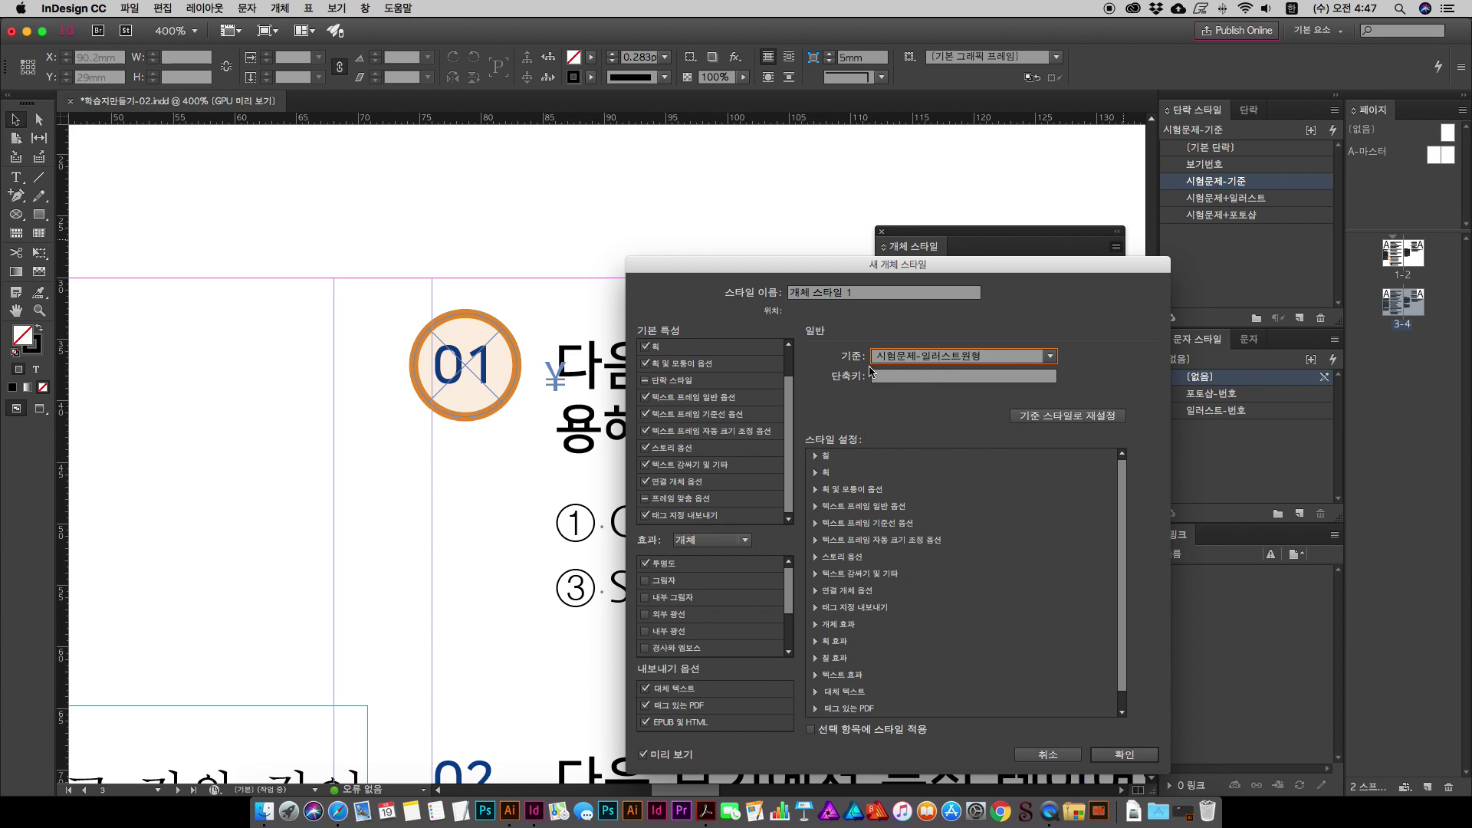
{"action": "left_click", "coordinate": [1072, 421]}
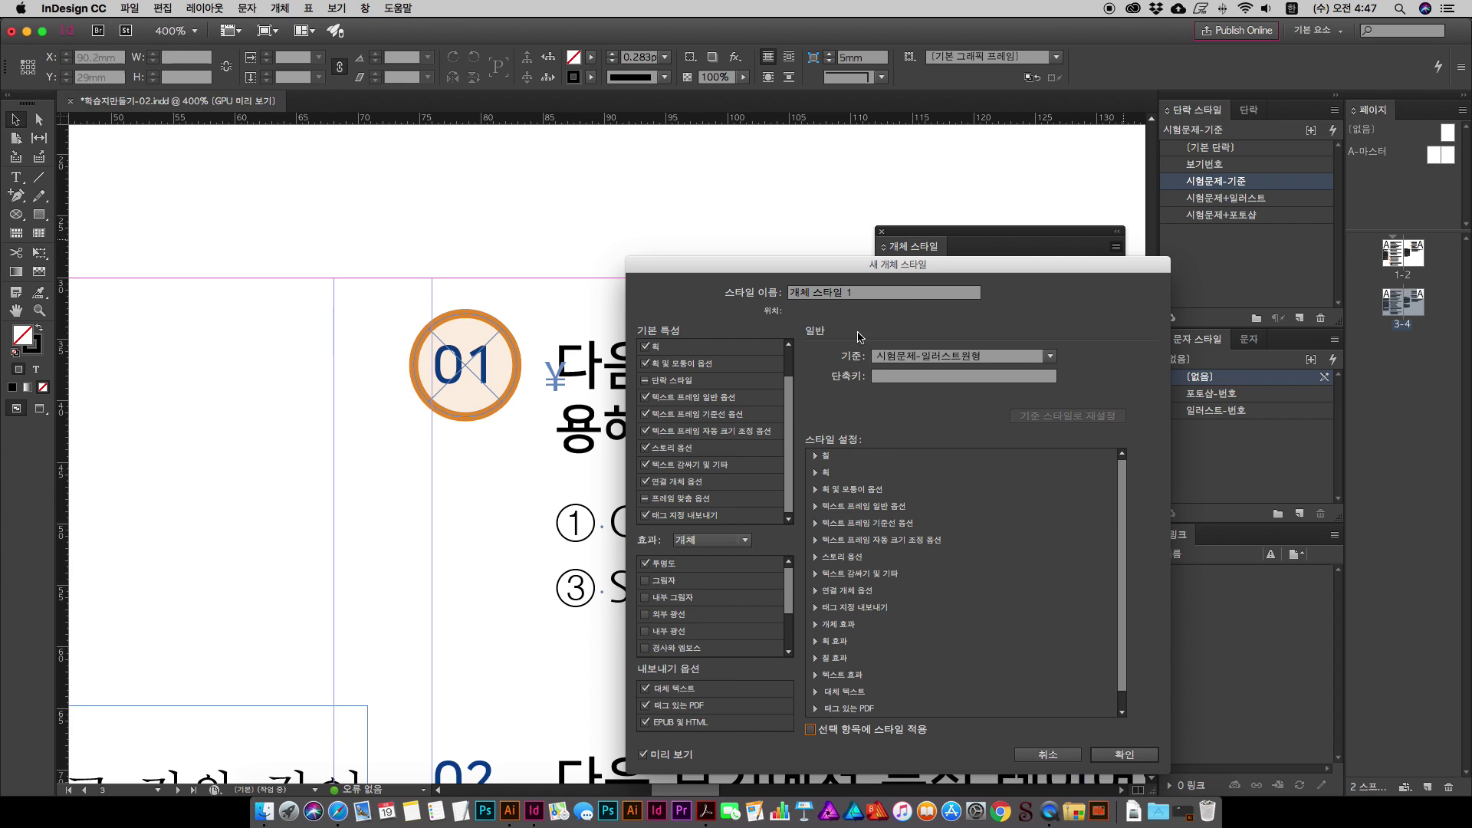
{"action": "left_click_drag", "start_coordinate": [903, 275], "coordinate": [706, 437]}
{"action": "type", "text": "시"}
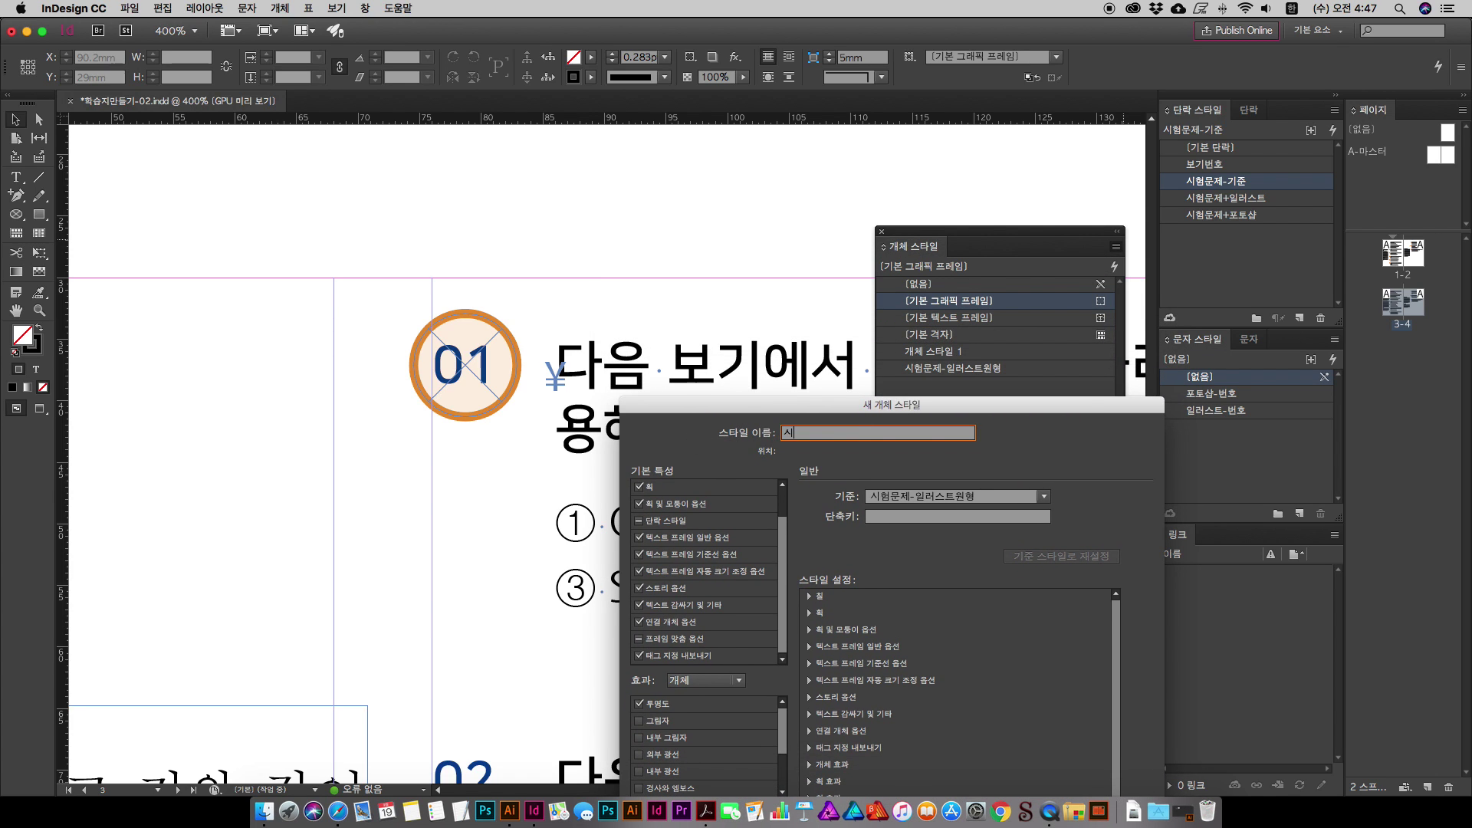
{"action": "type", "text": "험문제-포토샵원형"}
{"action": "left_click_drag", "start_coordinate": [824, 414], "coordinate": [837, 328]}
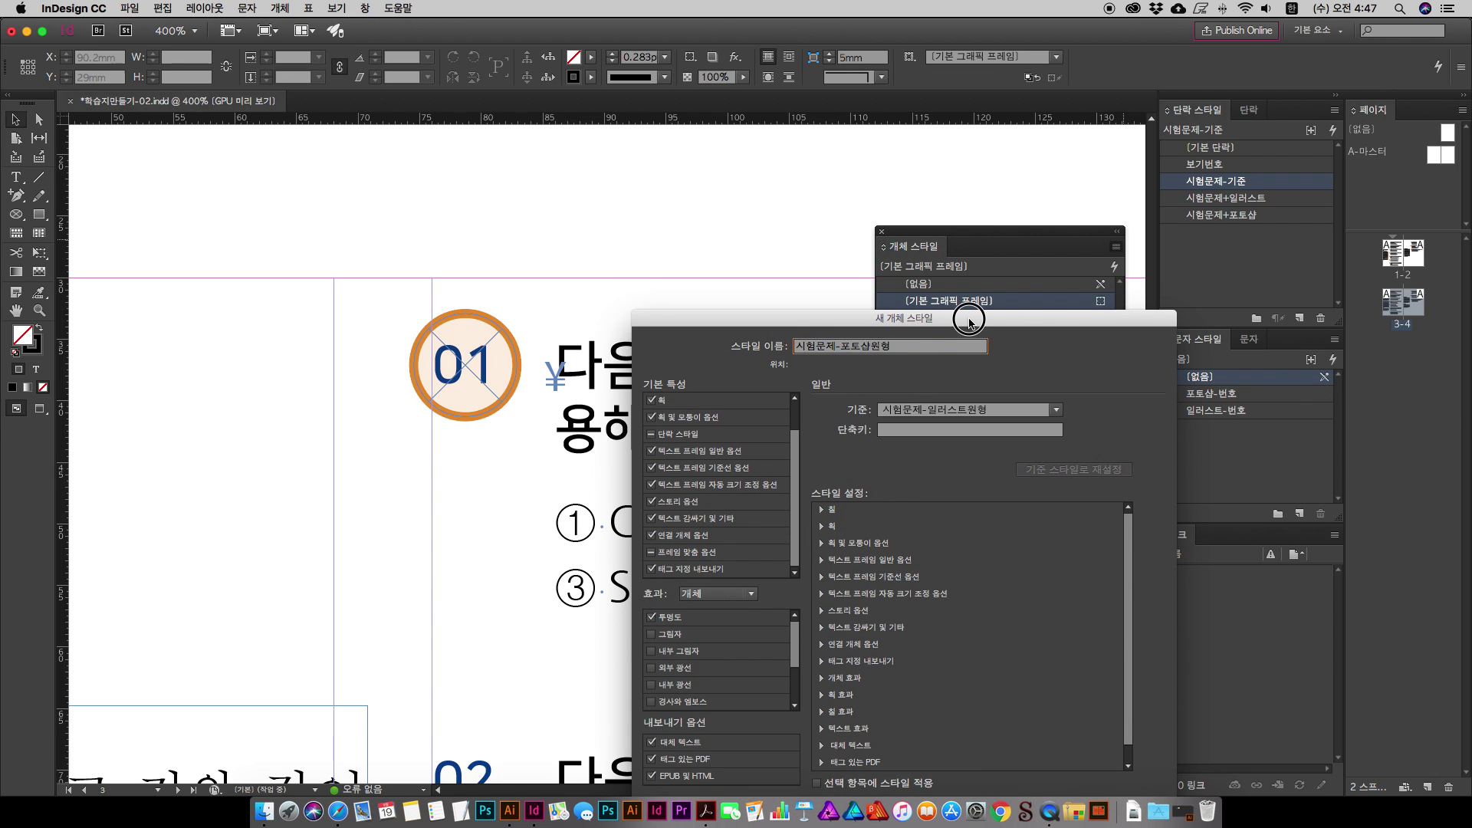
{"action": "left_click_drag", "start_coordinate": [969, 324], "coordinate": [992, 407]}
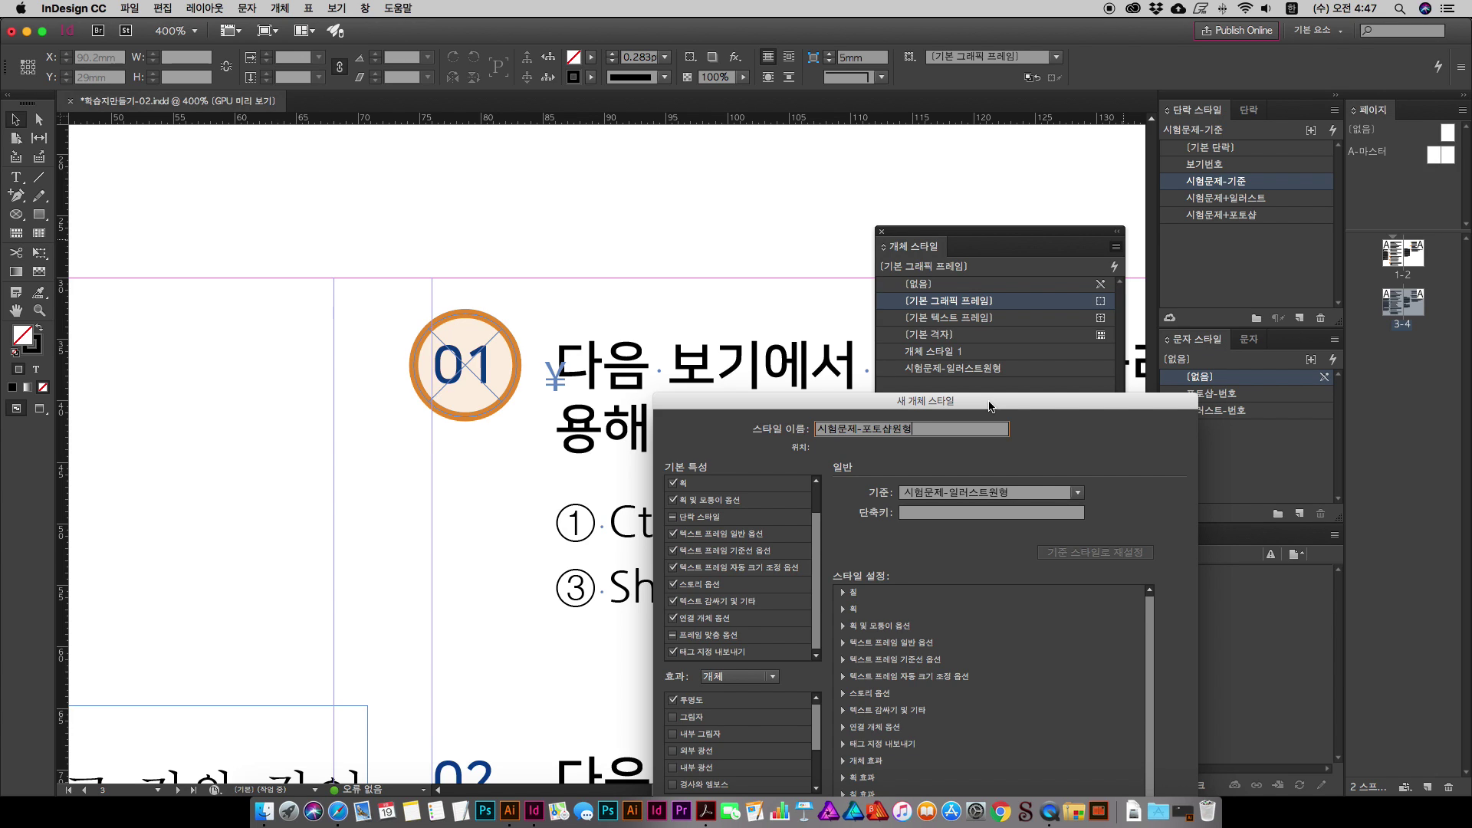
{"action": "mouse_move", "coordinate": [990, 405]}
{"action": "left_mouse_down"}
{"action": "mouse_move", "coordinate": [1036, 337]}
{"action": "mouse_move", "coordinate": [1066, 395]}
{"action": "mouse_move", "coordinate": [978, 426]}
{"action": "mouse_move", "coordinate": [989, 394]}
{"action": "left_mouse_up"}
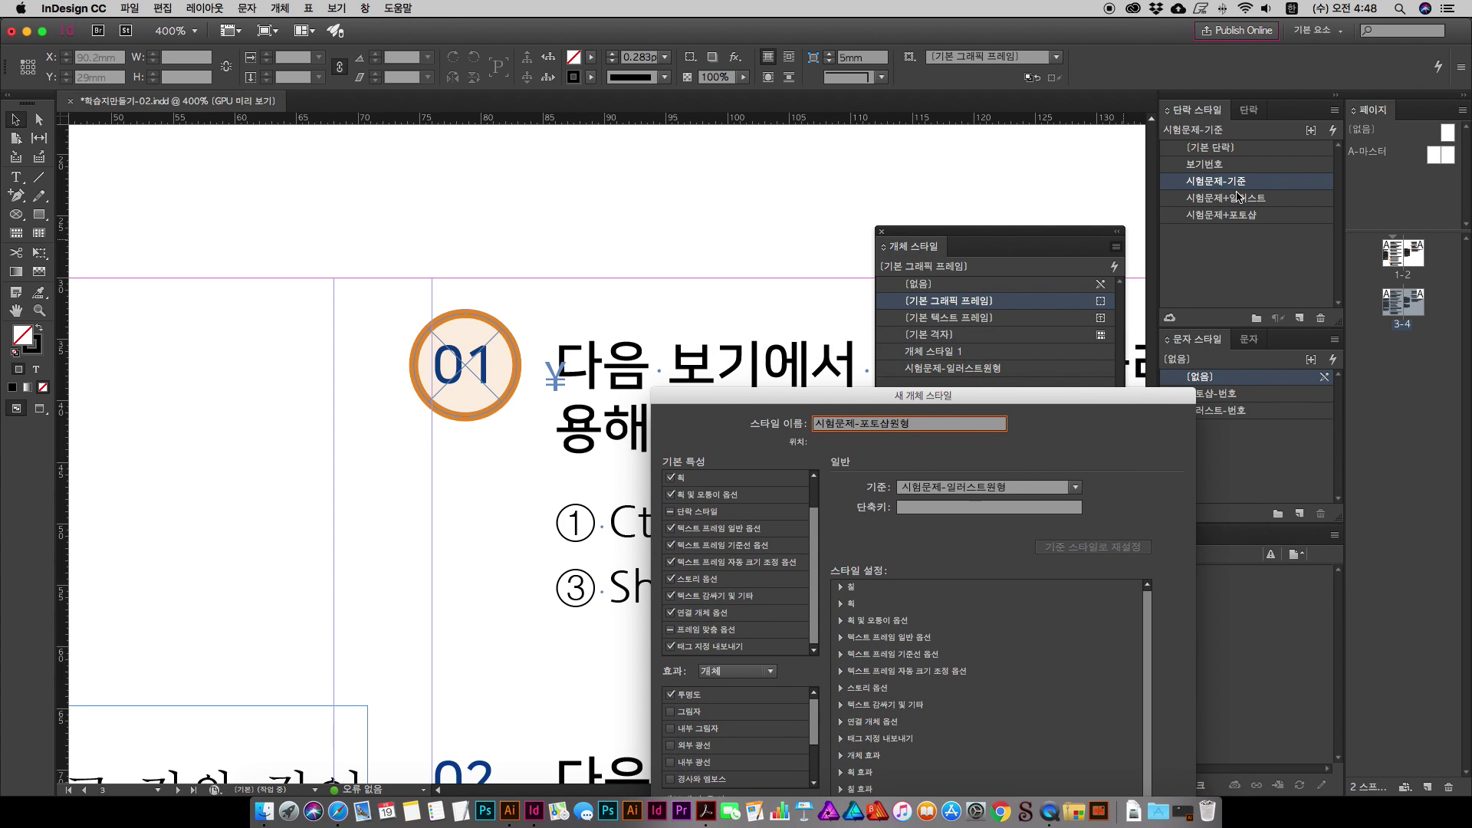
{"action": "left_click_drag", "start_coordinate": [928, 401], "coordinate": [951, 409]}
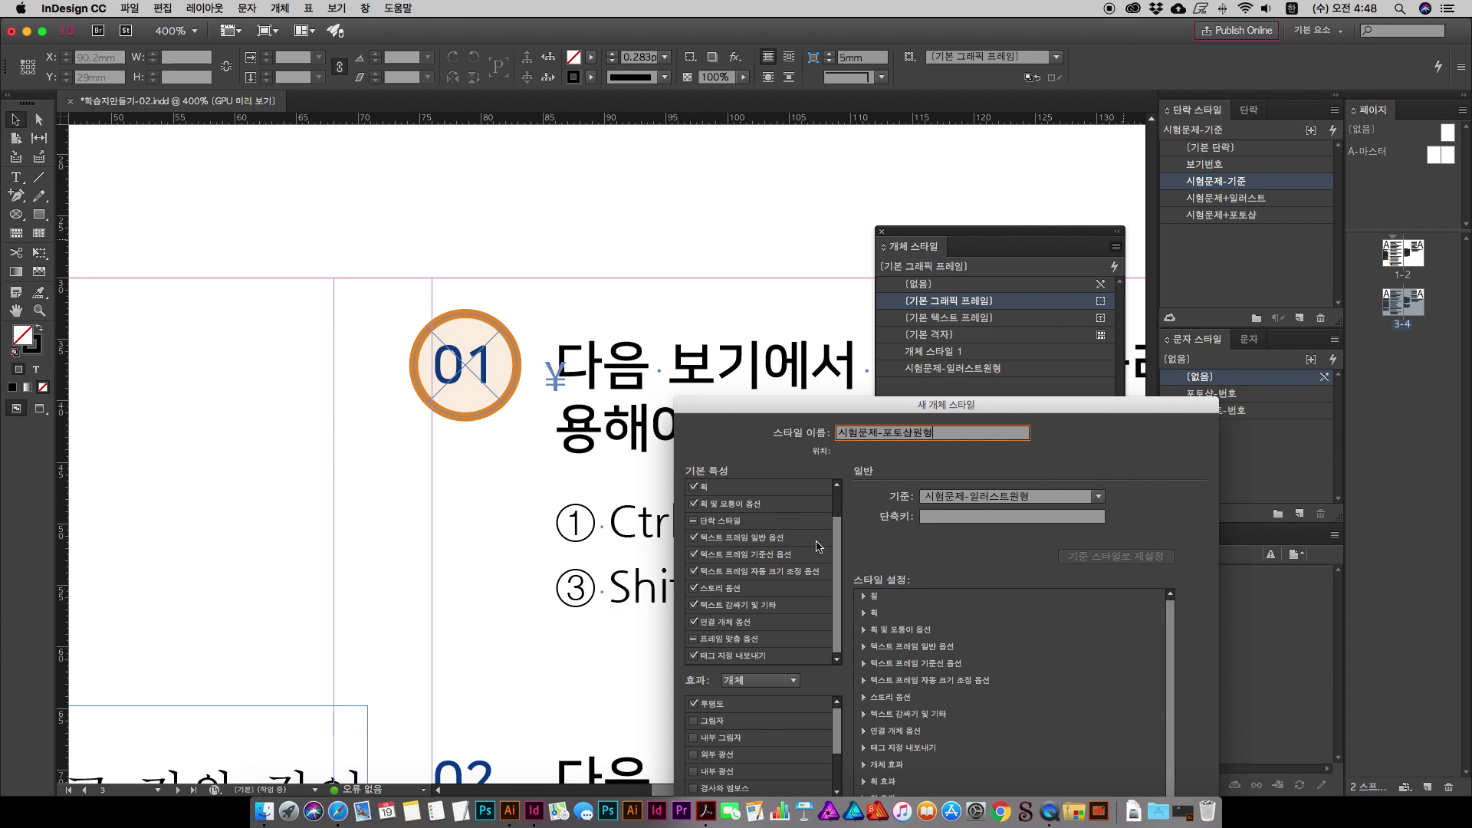
{"action": "scroll", "coordinate": [835, 565], "scroll_direction": "up", "scroll_amount": 2}
Step: Give 시험문제-포토샵원형 a 포토샵색상 fill and stroke, save it, and apply it to the 01 circle
{"action": "left_click", "coordinate": [763, 508]}
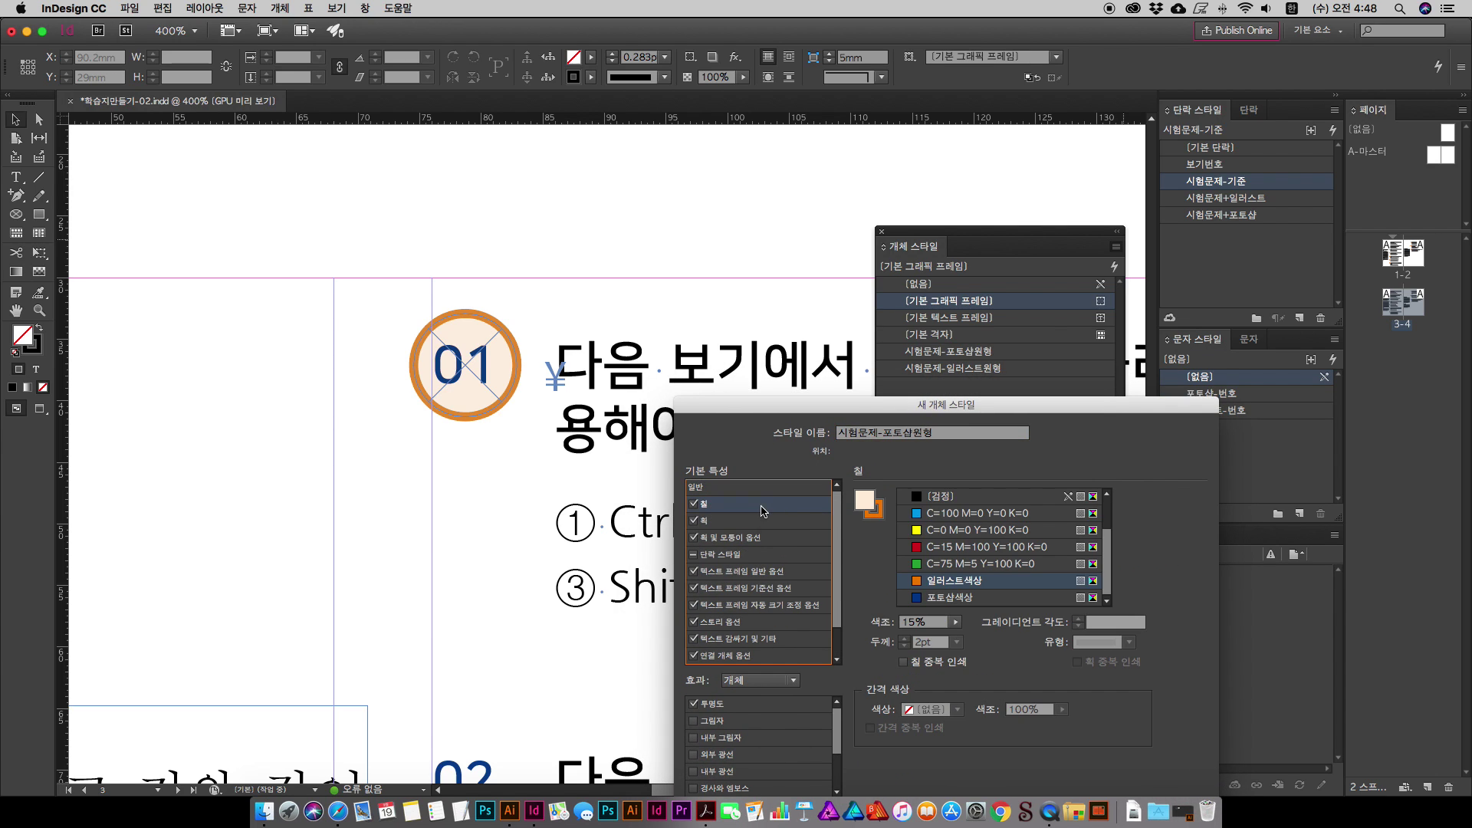
{"action": "left_click", "coordinate": [954, 601]}
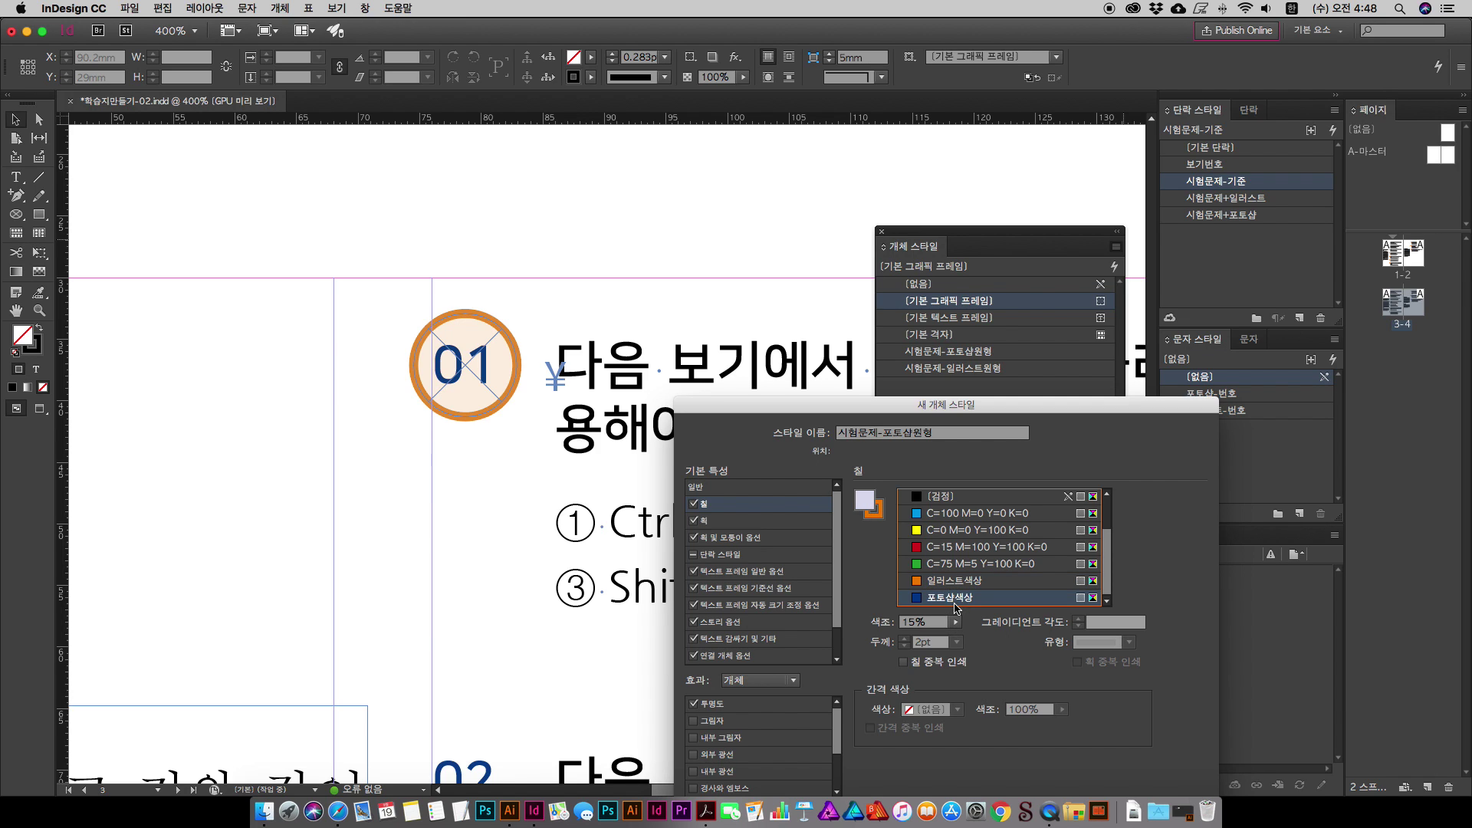
{"action": "left_click", "coordinate": [710, 524]}
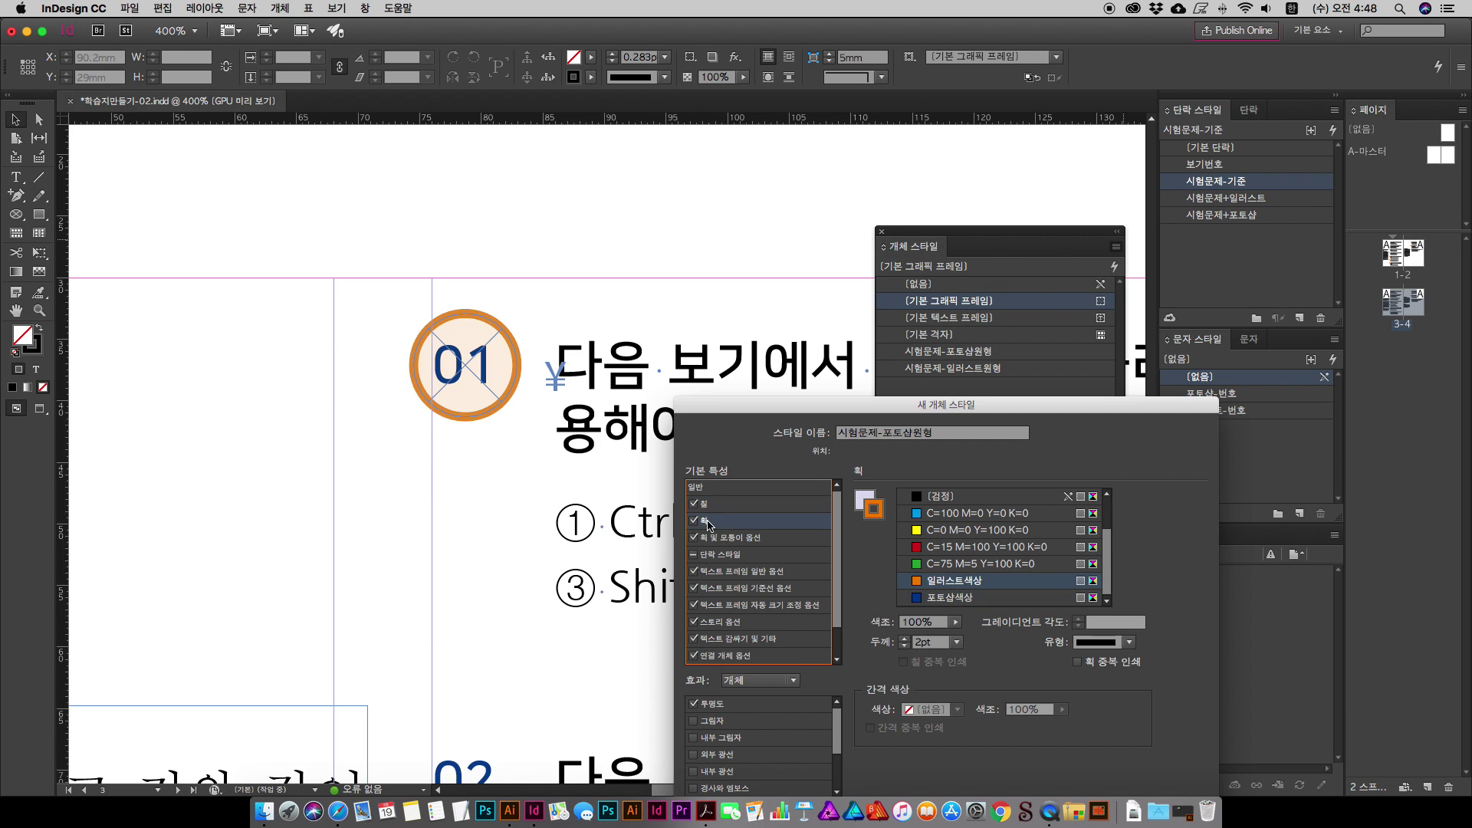
{"action": "left_click", "coordinate": [964, 597]}
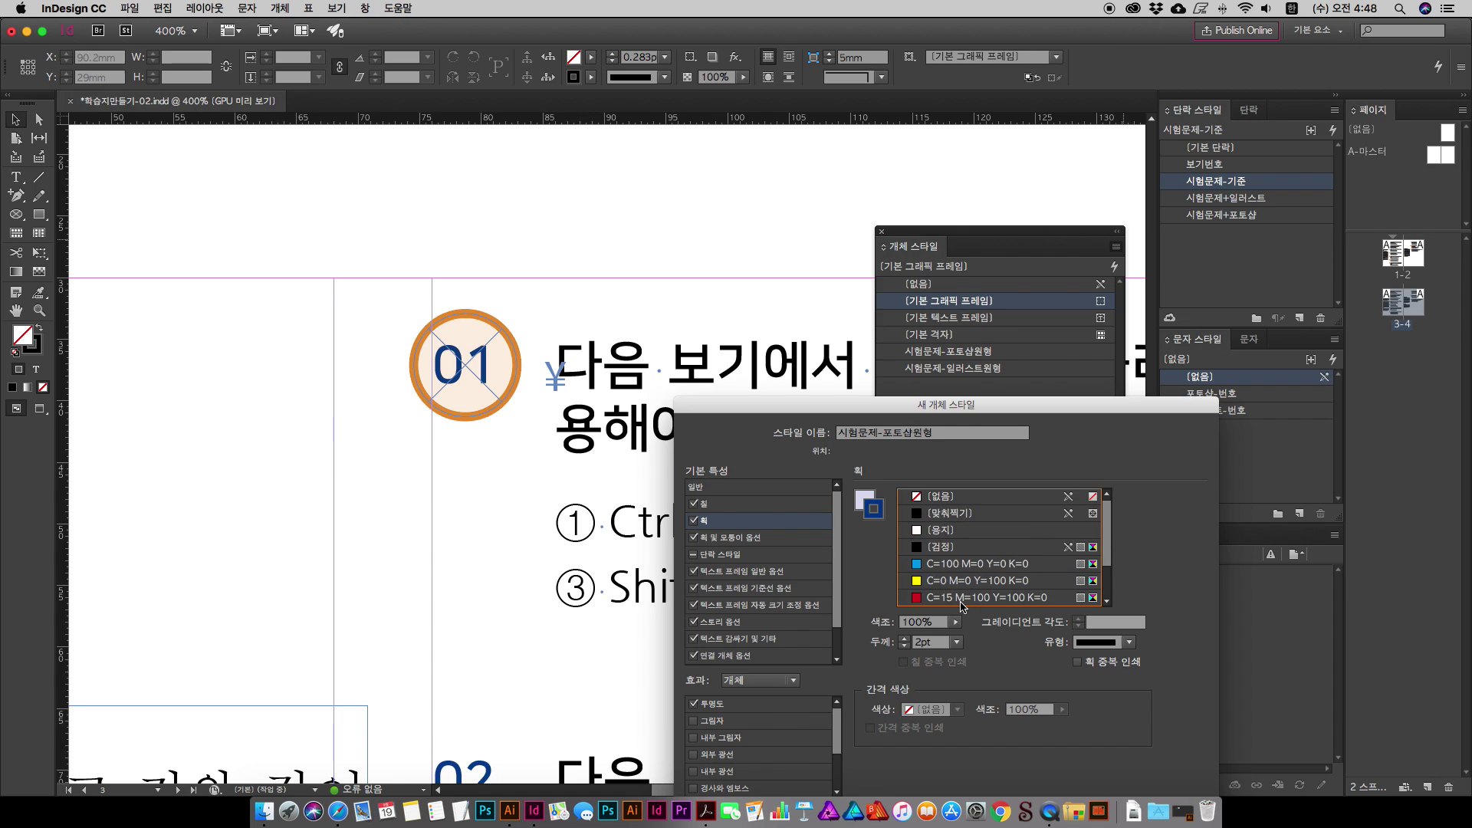
{"action": "left_click_drag", "start_coordinate": [878, 397], "coordinate": [880, 184]}
{"action": "left_click", "coordinate": [1186, 680]}
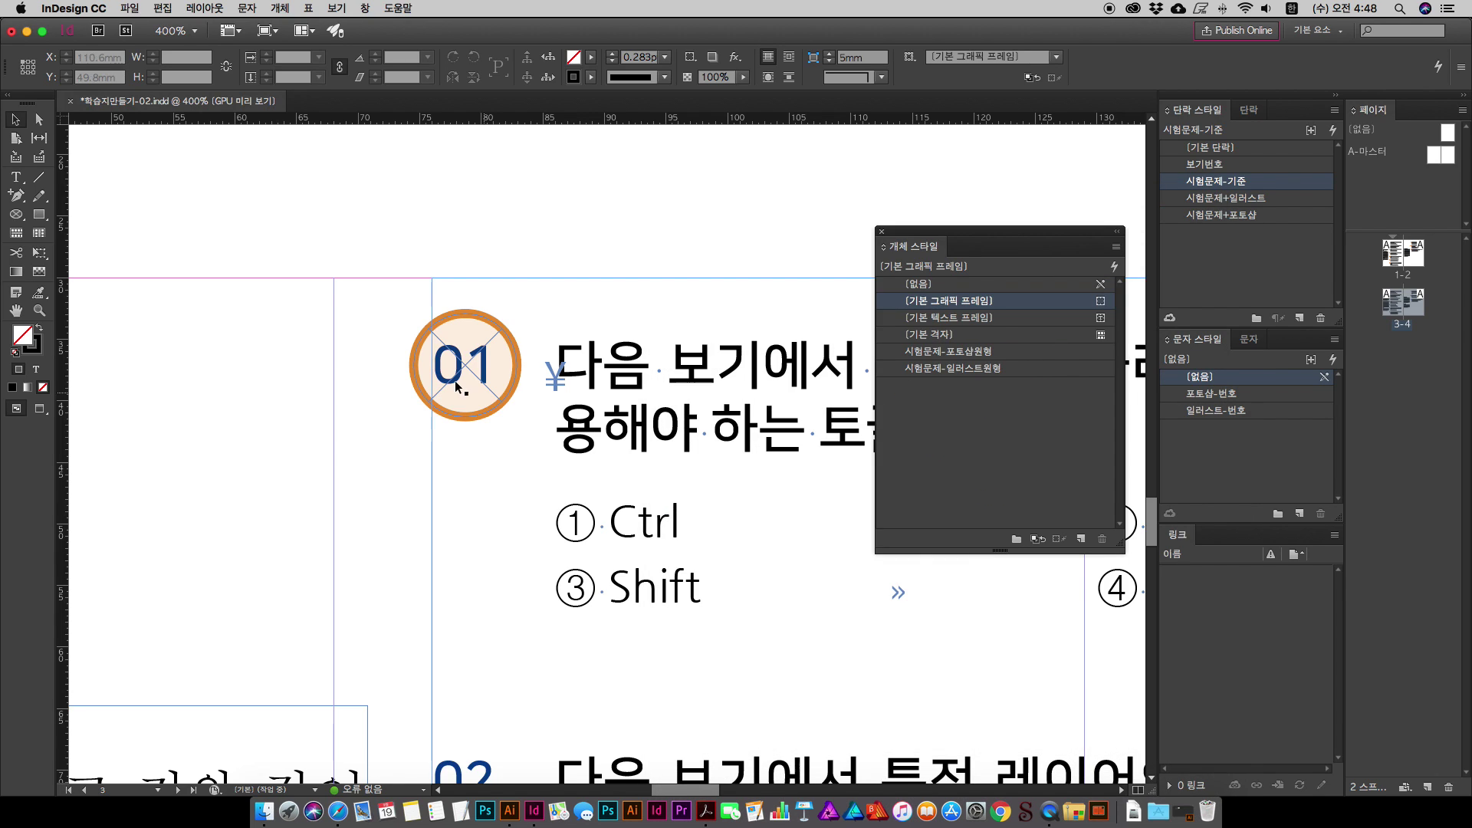
{"action": "left_click", "coordinate": [483, 406]}
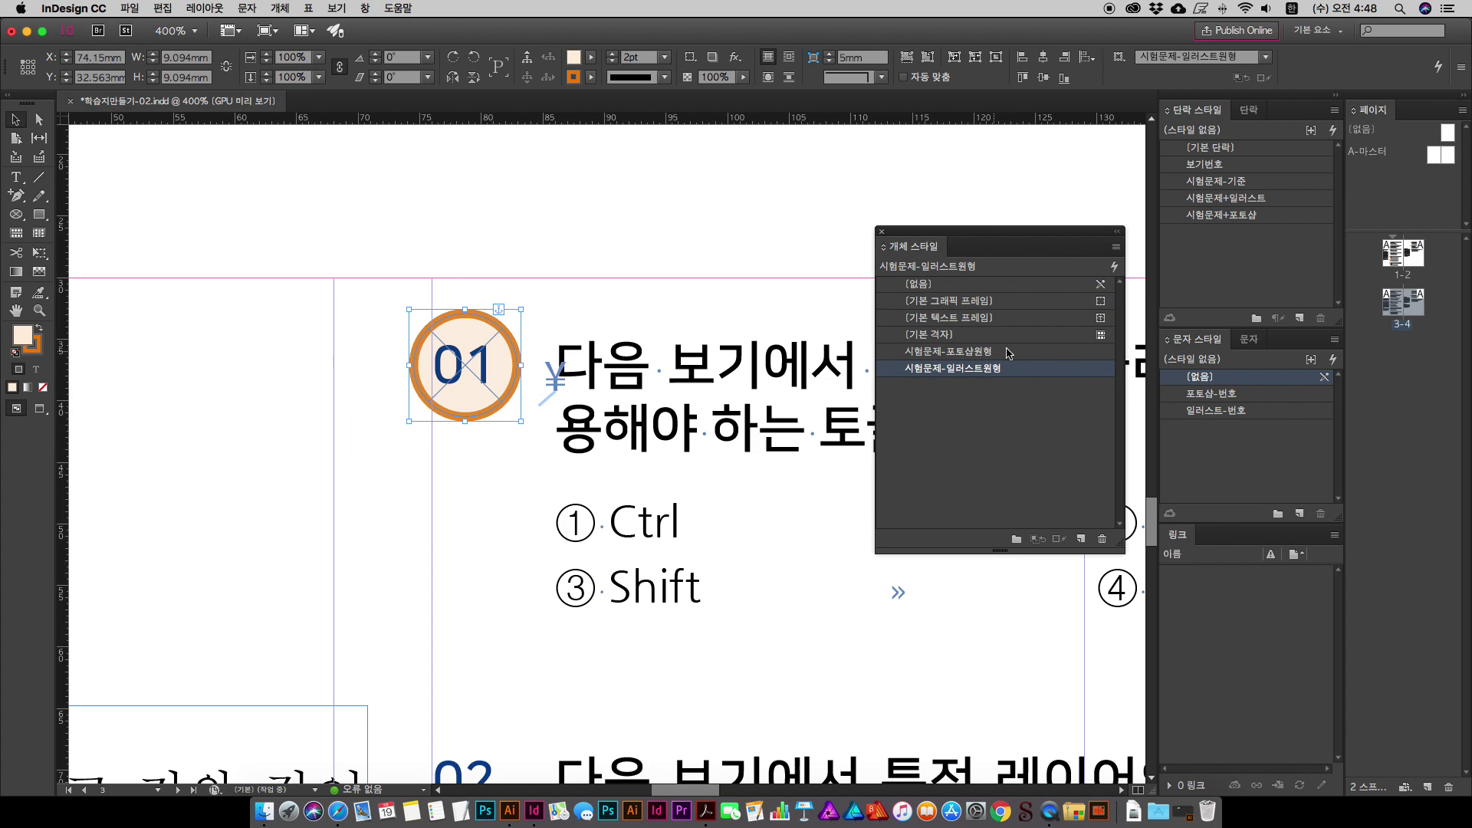
{"action": "left_click", "coordinate": [1009, 353]}
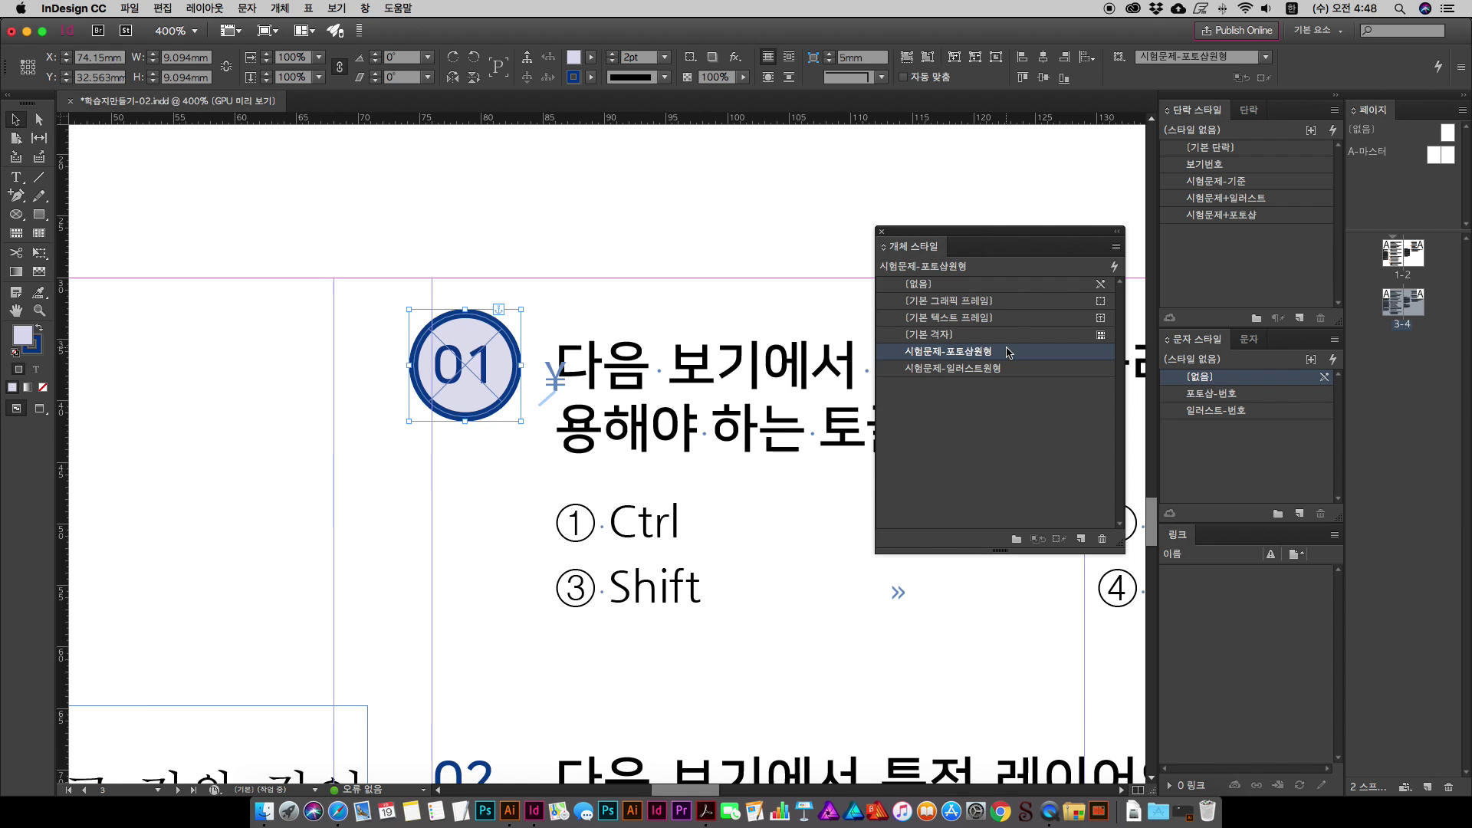
Step: Cut the blue circle and paste it inline at the start of question 01's text
{"action": "key", "text": "super+minus"}
{"action": "double_click", "coordinate": [554, 301]}
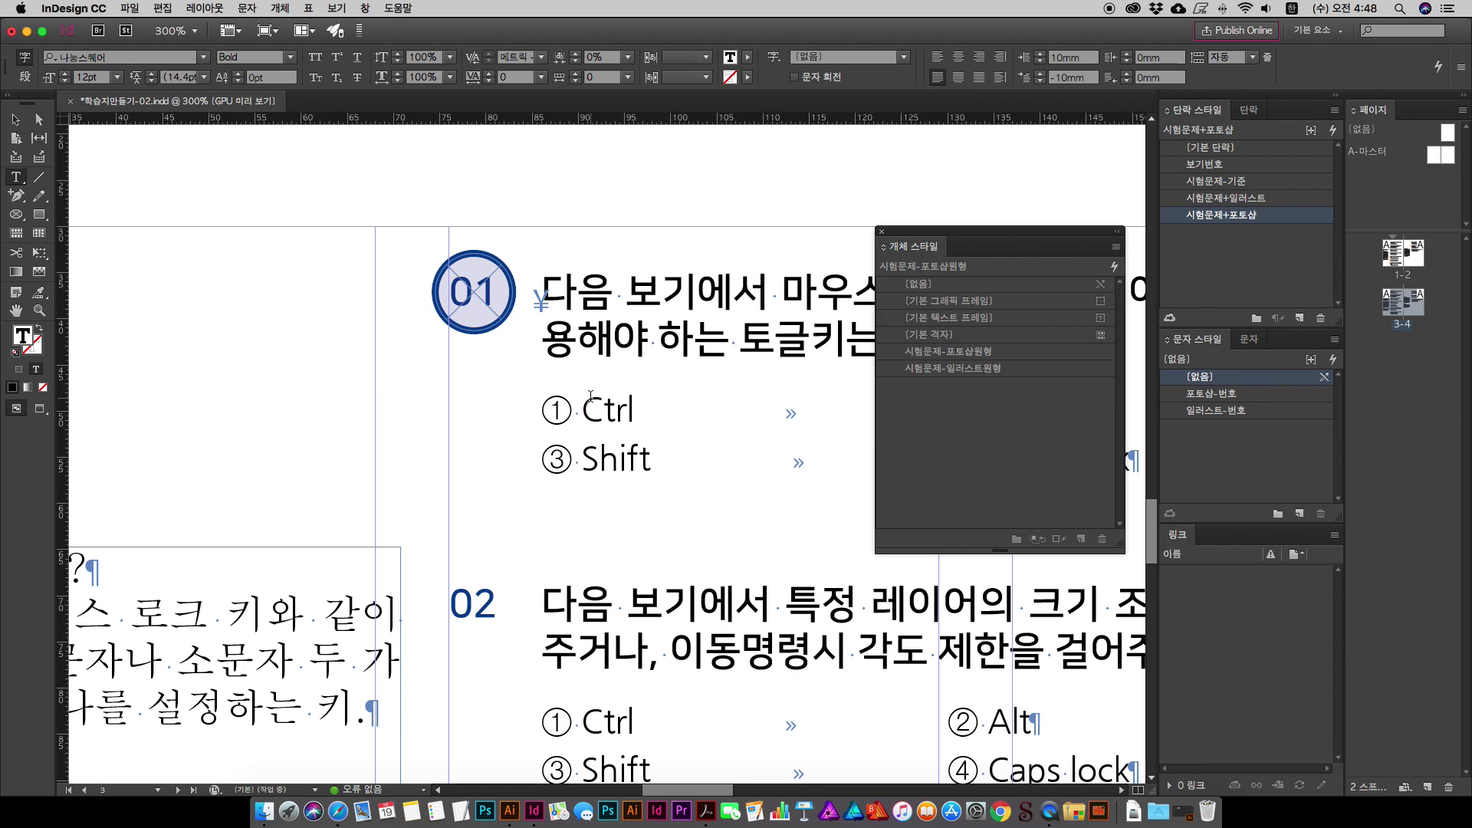
{"action": "key", "text": "super+z"}
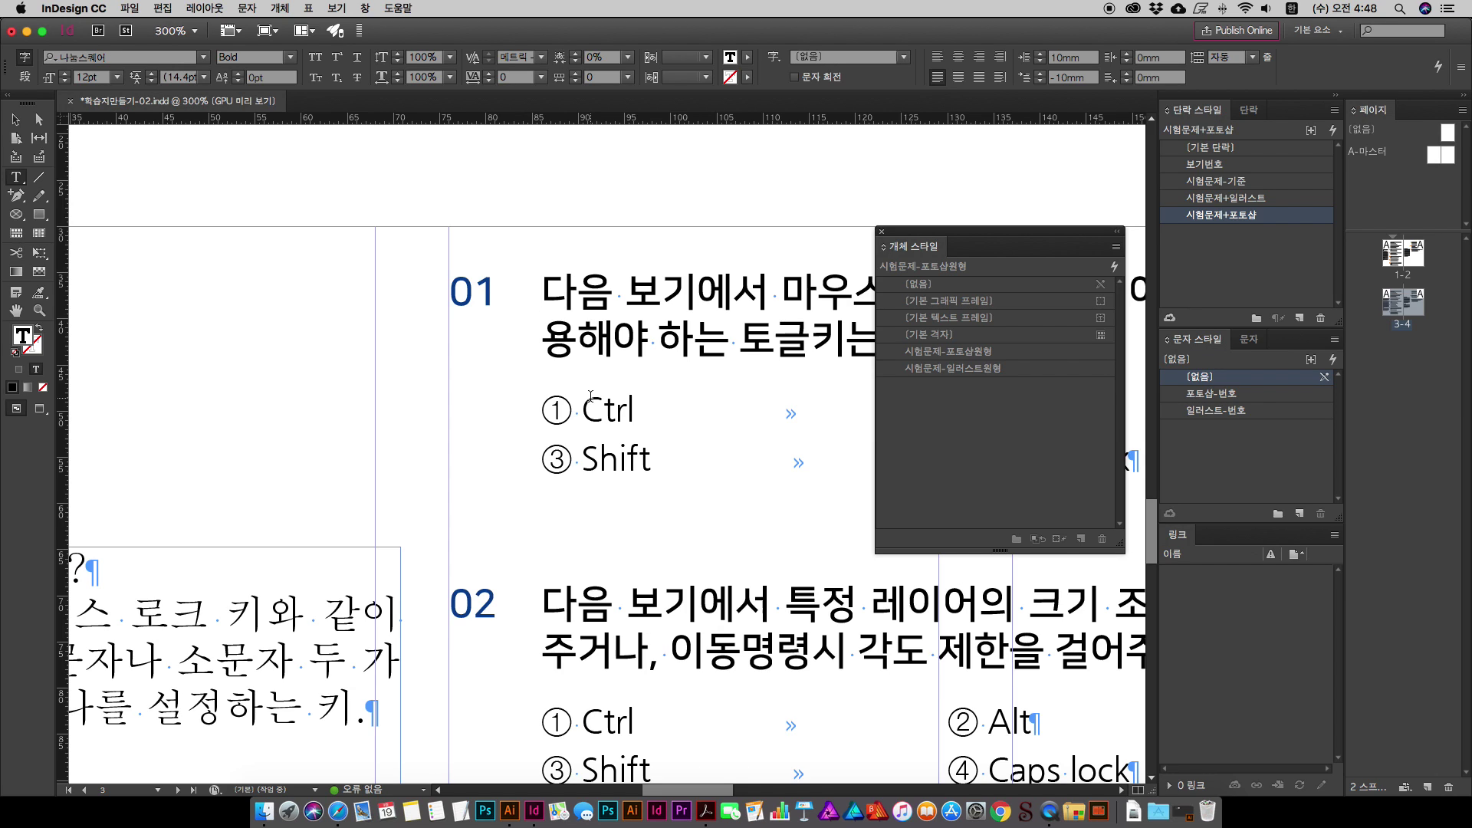
{"action": "key", "text": "super+z"}
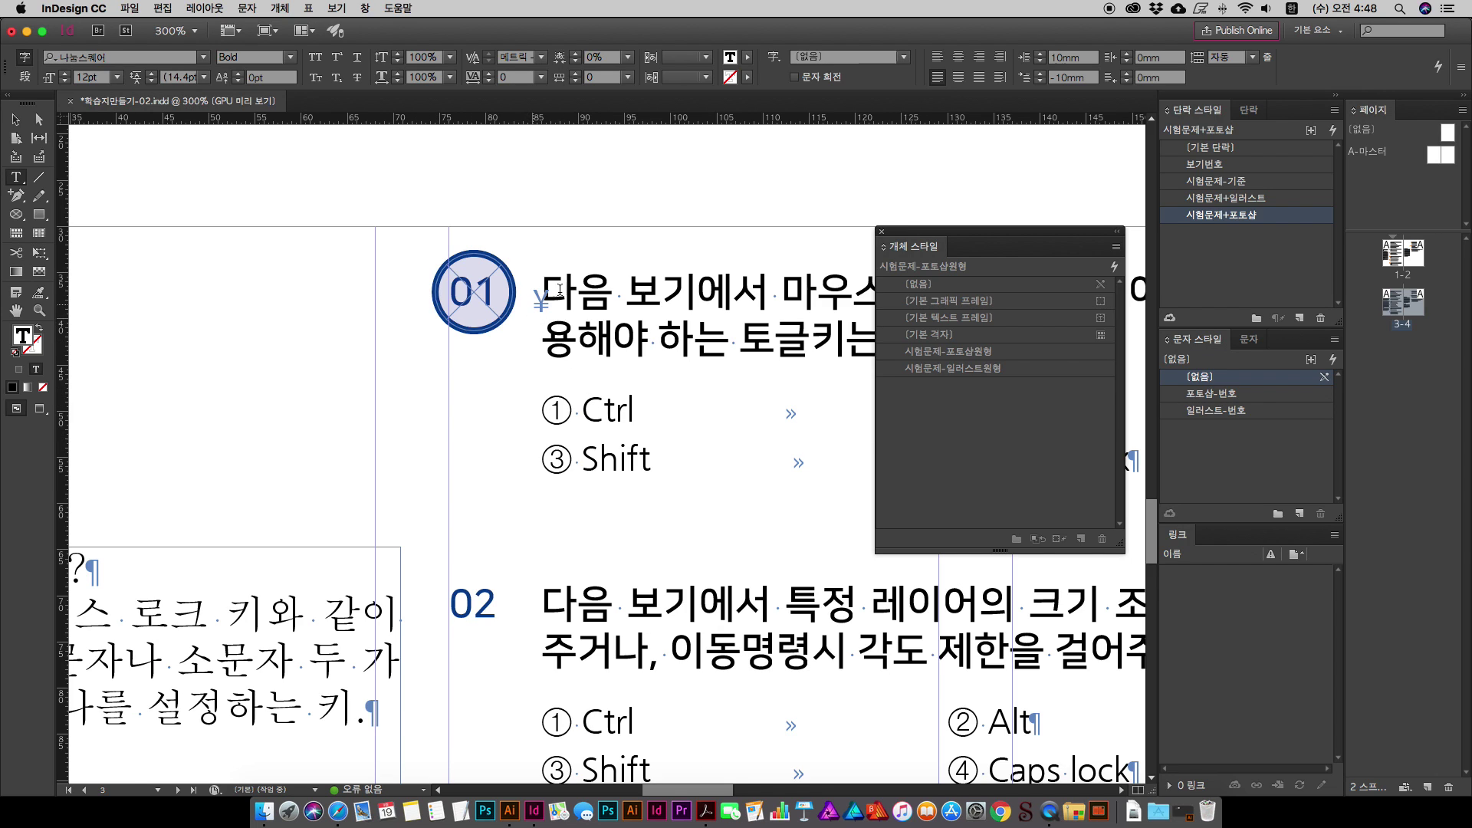
Step: Paste a matching blue circle before question 02's text, then place the cursor at question 03
{"action": "scroll", "coordinate": [600, 438], "scroll_direction": "down", "scroll_amount": 1}
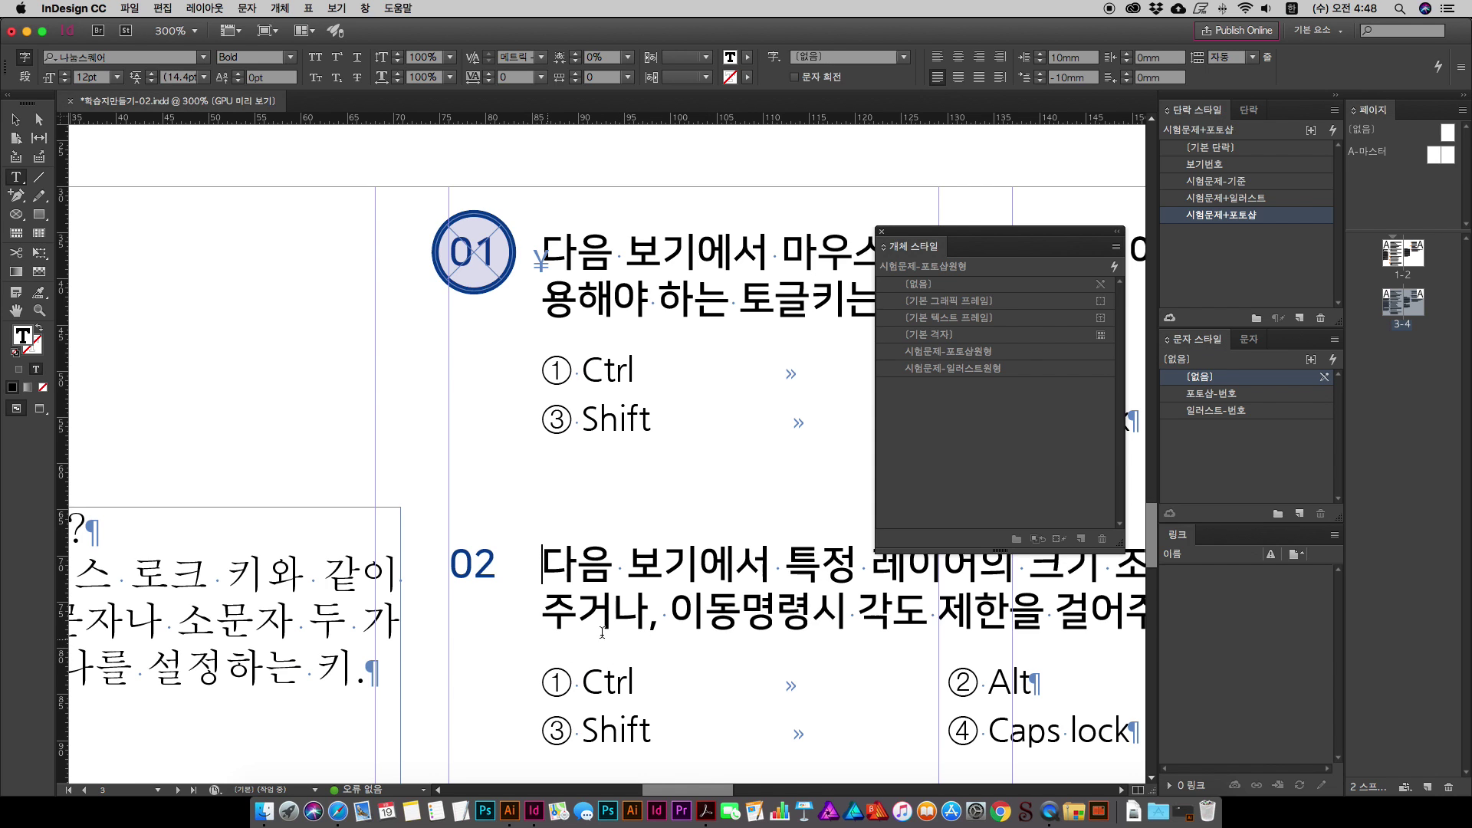
{"action": "key", "text": "ctrl+v"}
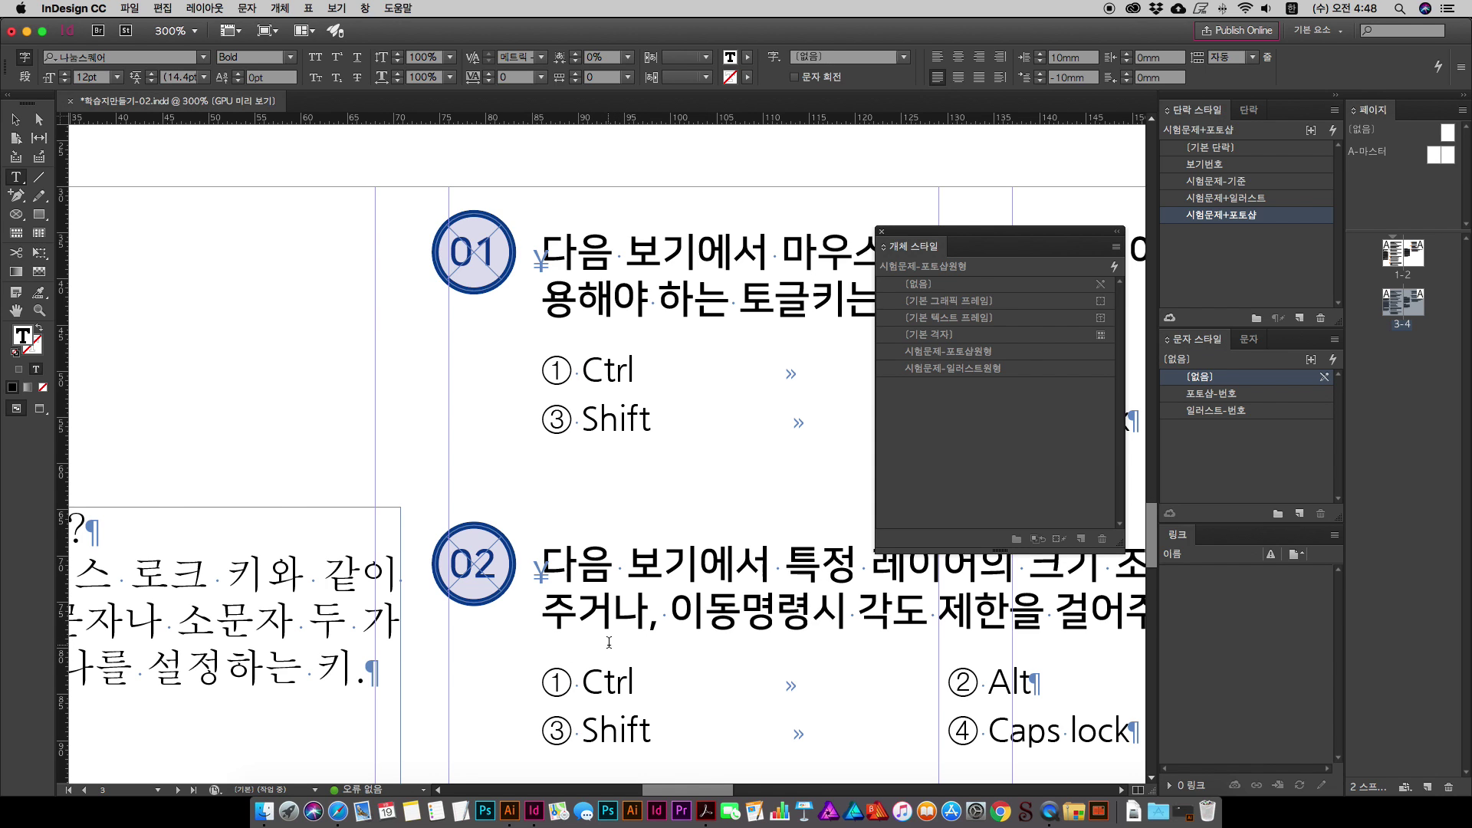
{"action": "key", "text": "super+minus"}
{"action": "key", "text": "super+minus"}
{"action": "scroll", "coordinate": [613, 546], "scroll_direction": "down", "scroll_amount": 3}
{"action": "left_click", "coordinate": [610, 499]}
Step: Paste the inline blue circle at the start of questions 03, 04, 05 and 06
{"action": "key", "text": "super+v"}
{"action": "left_click", "coordinate": [617, 633]}
{"action": "key", "text": "super+v"}
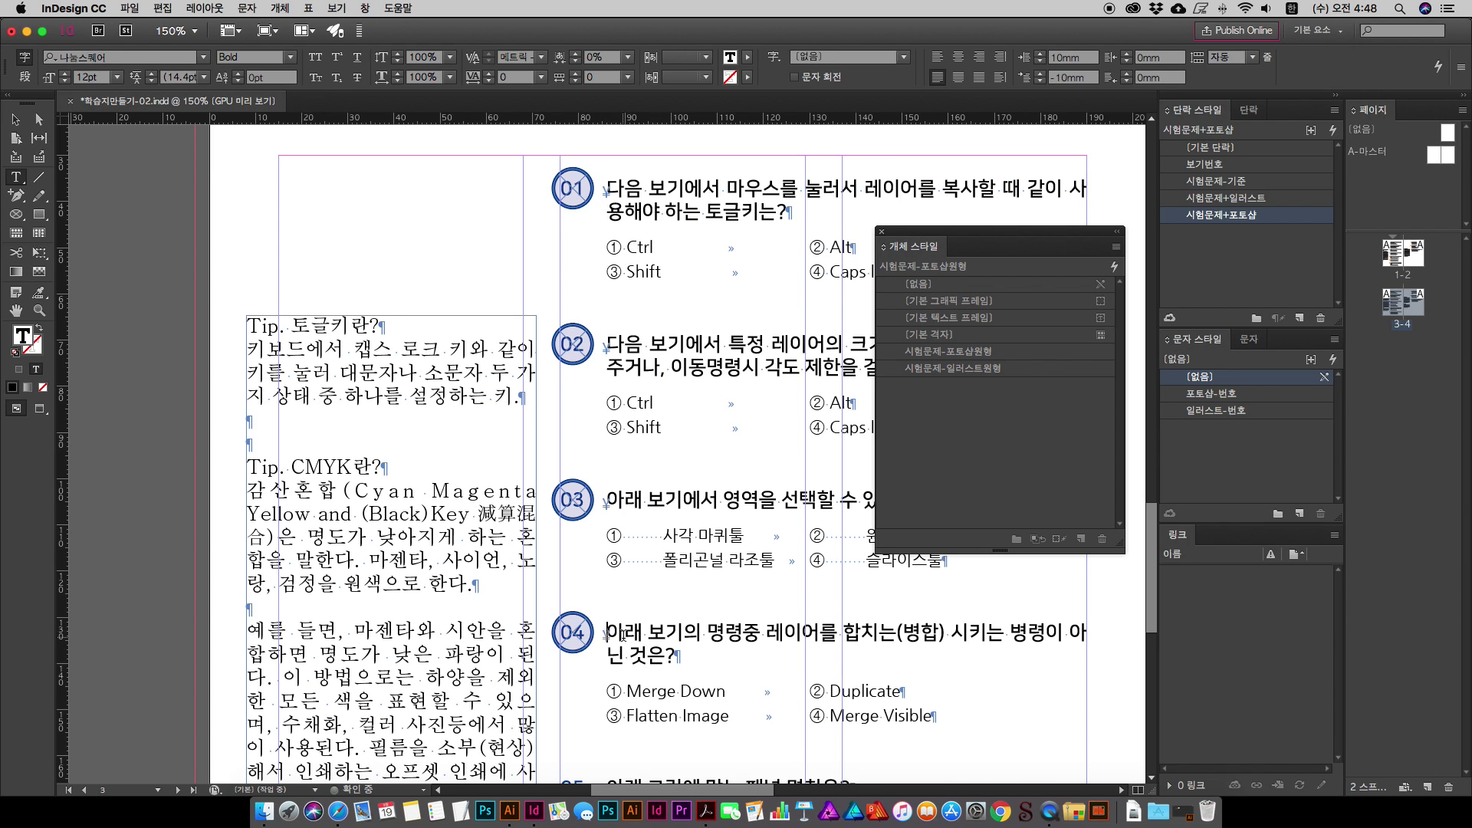
{"action": "scroll", "coordinate": [621, 635], "scroll_direction": "down", "scroll_amount": 8}
{"action": "key", "text": "super+v"}
{"action": "left_click", "coordinate": [611, 626]}
{"action": "key", "text": "super+v"}
Step: Paste the inline blue circle at questions 07, 08, 09 and 10, then exit text editing
{"action": "scroll", "coordinate": [617, 613], "scroll_direction": "down", "scroll_amount": 6}
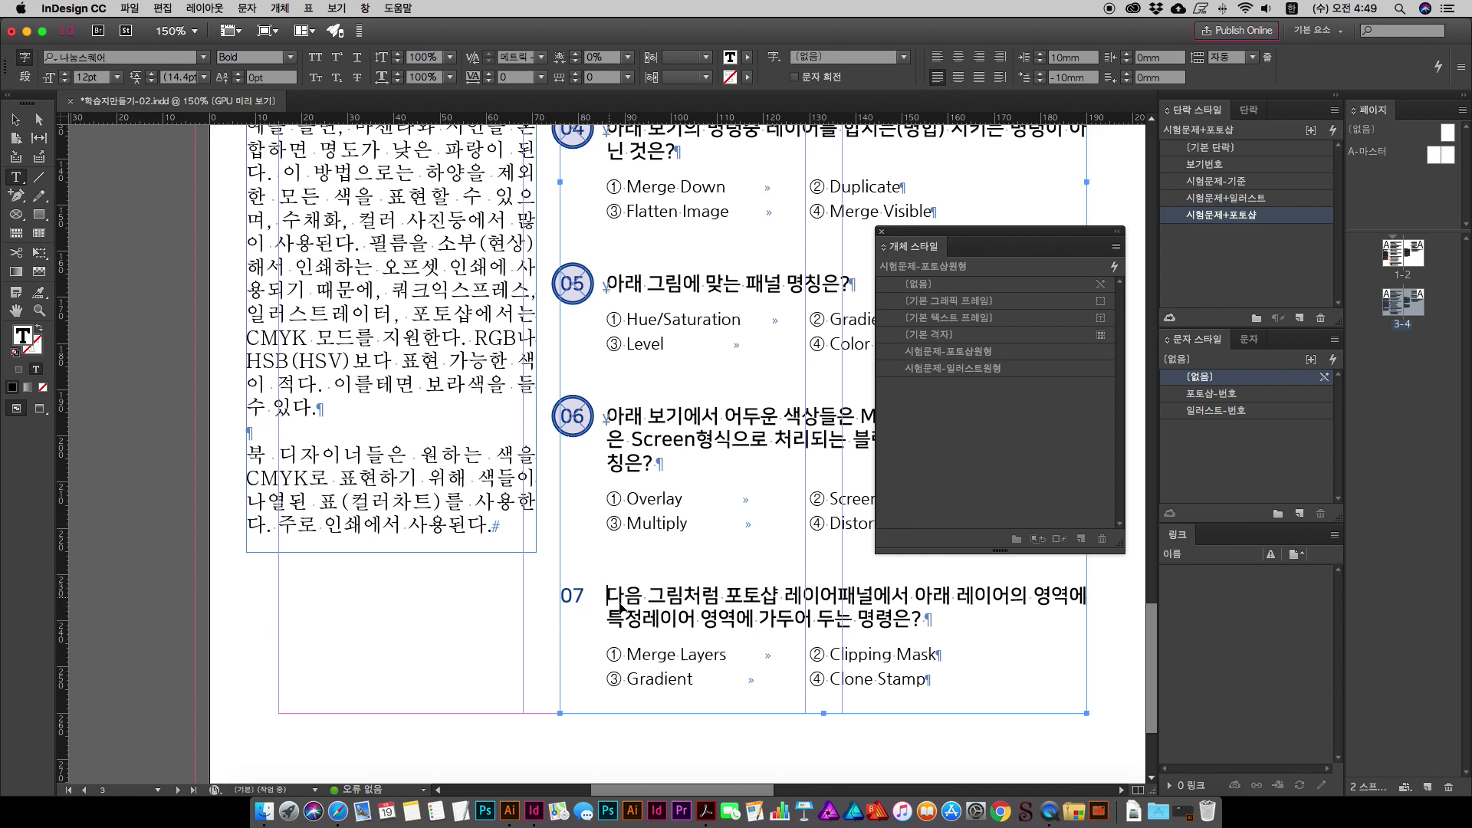
{"action": "key", "text": "super+v"}
{"action": "scroll", "coordinate": [621, 613], "scroll_direction": "right", "scroll_amount": 20}
{"action": "scroll", "coordinate": [640, 624], "scroll_direction": "up", "scroll_amount": 15}
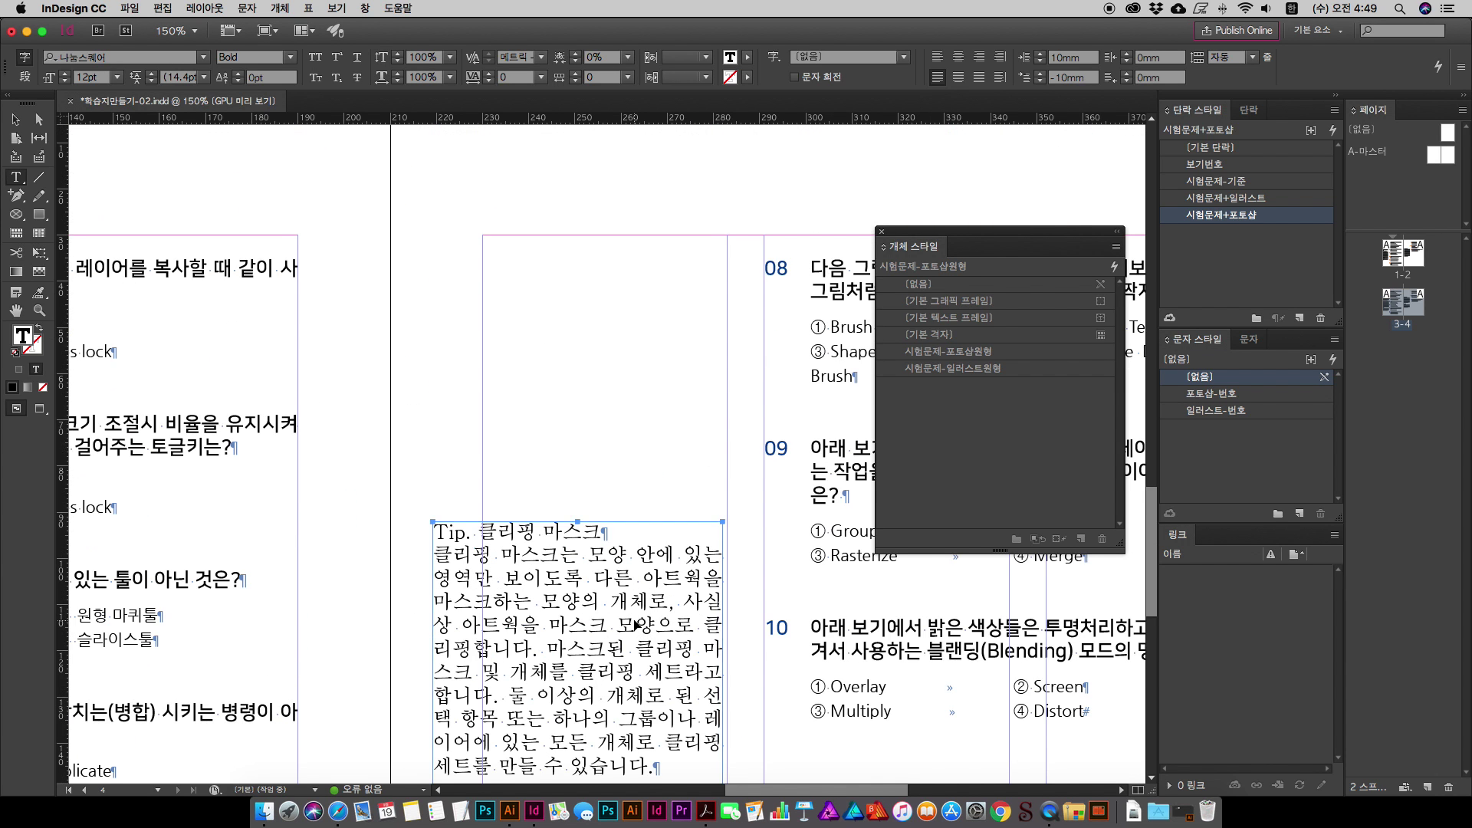
{"action": "scroll", "coordinate": [636, 625], "scroll_direction": "right", "scroll_amount": 8}
{"action": "key", "text": "super+v"}
{"action": "left_click", "coordinate": [527, 448]}
{"action": "key", "text": "super+v"}
{"action": "left_click", "coordinate": [526, 627]}
{"action": "key", "text": "super+v"}
{"action": "scroll", "coordinate": [659, 629], "scroll_direction": "down", "scroll_amount": 5}
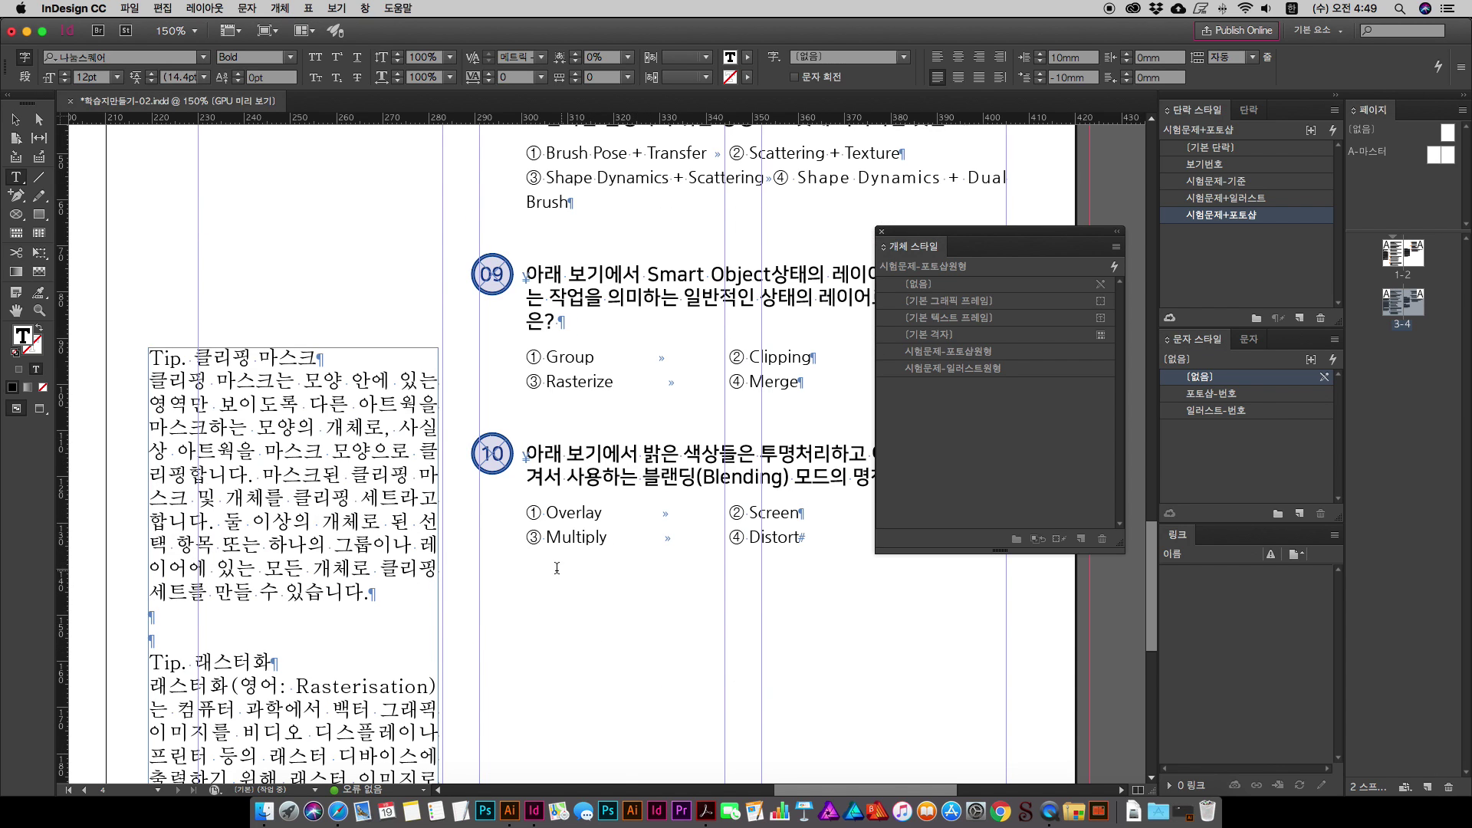
{"action": "scroll", "coordinate": [561, 567], "scroll_direction": "up", "scroll_amount": 12}
{"action": "key", "text": "Escape"}
Step: View questions 01 and 02 at 300% in Preview screen mode with no object style selected
{"action": "left_click_drag", "start_coordinate": [468, 338], "coordinate": [1152, 86]}
{"action": "left_click_drag", "start_coordinate": [610, 281], "coordinate": [746, 314]}
{"action": "left_click", "coordinate": [643, 218]}
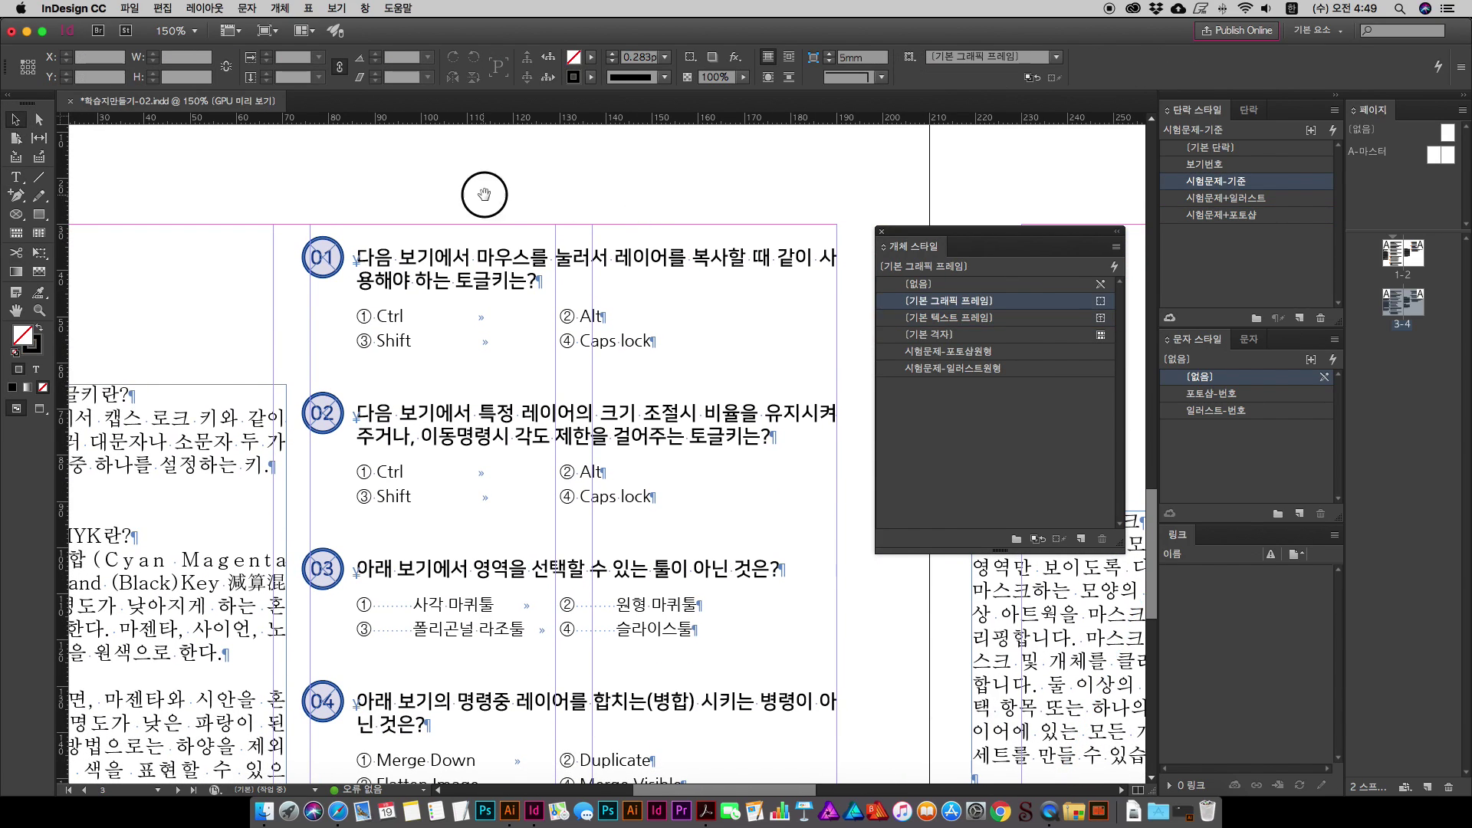
{"action": "left_click_drag", "start_coordinate": [484, 194], "coordinate": [600, 222]}
{"action": "key", "text": "super+equal"}
{"action": "key", "text": "super+equal"}
{"action": "left_click_drag", "start_coordinate": [357, 256], "coordinate": [452, 450]}
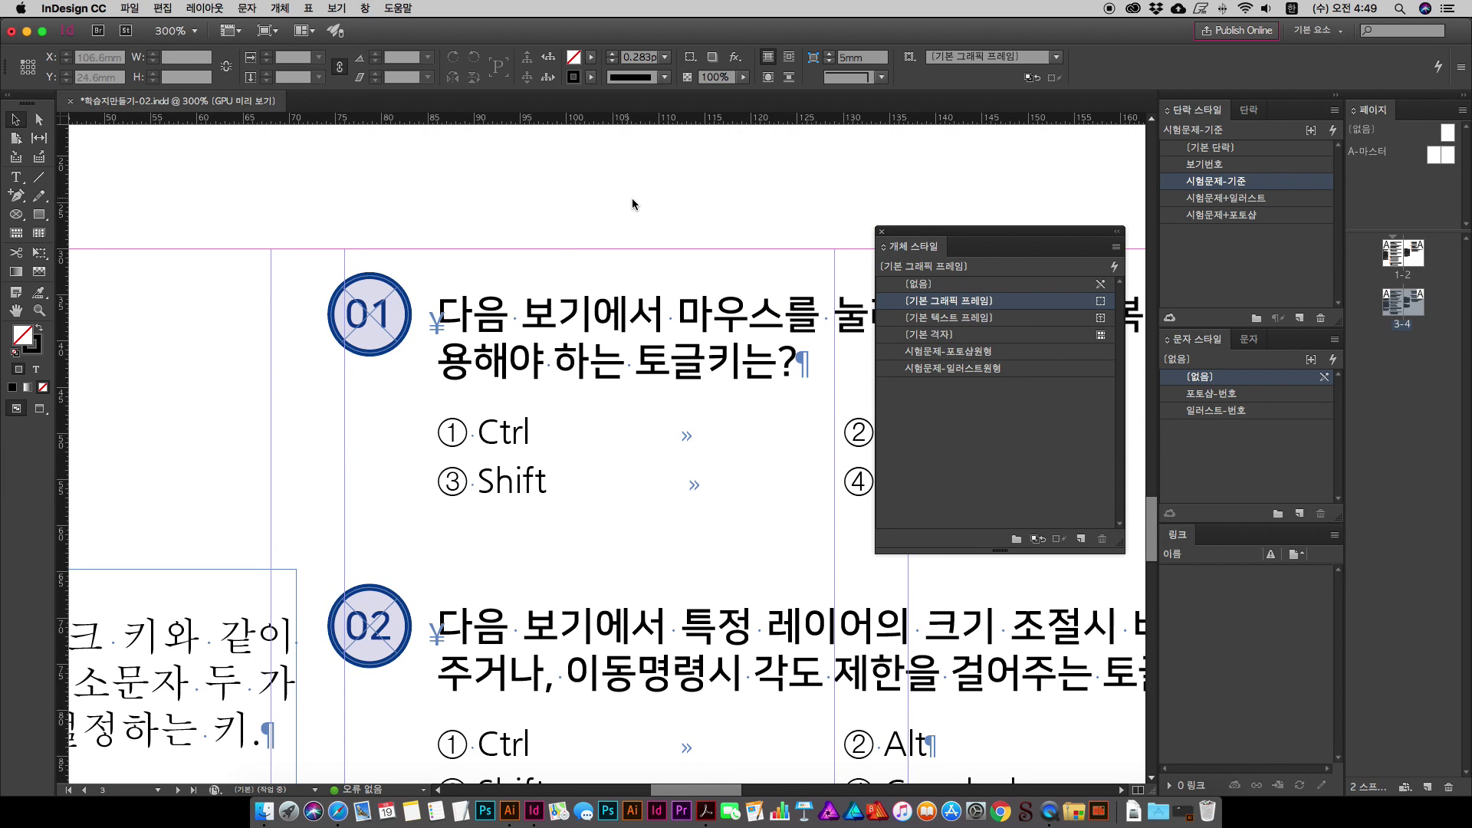
{"action": "left_click", "coordinate": [39, 409]}
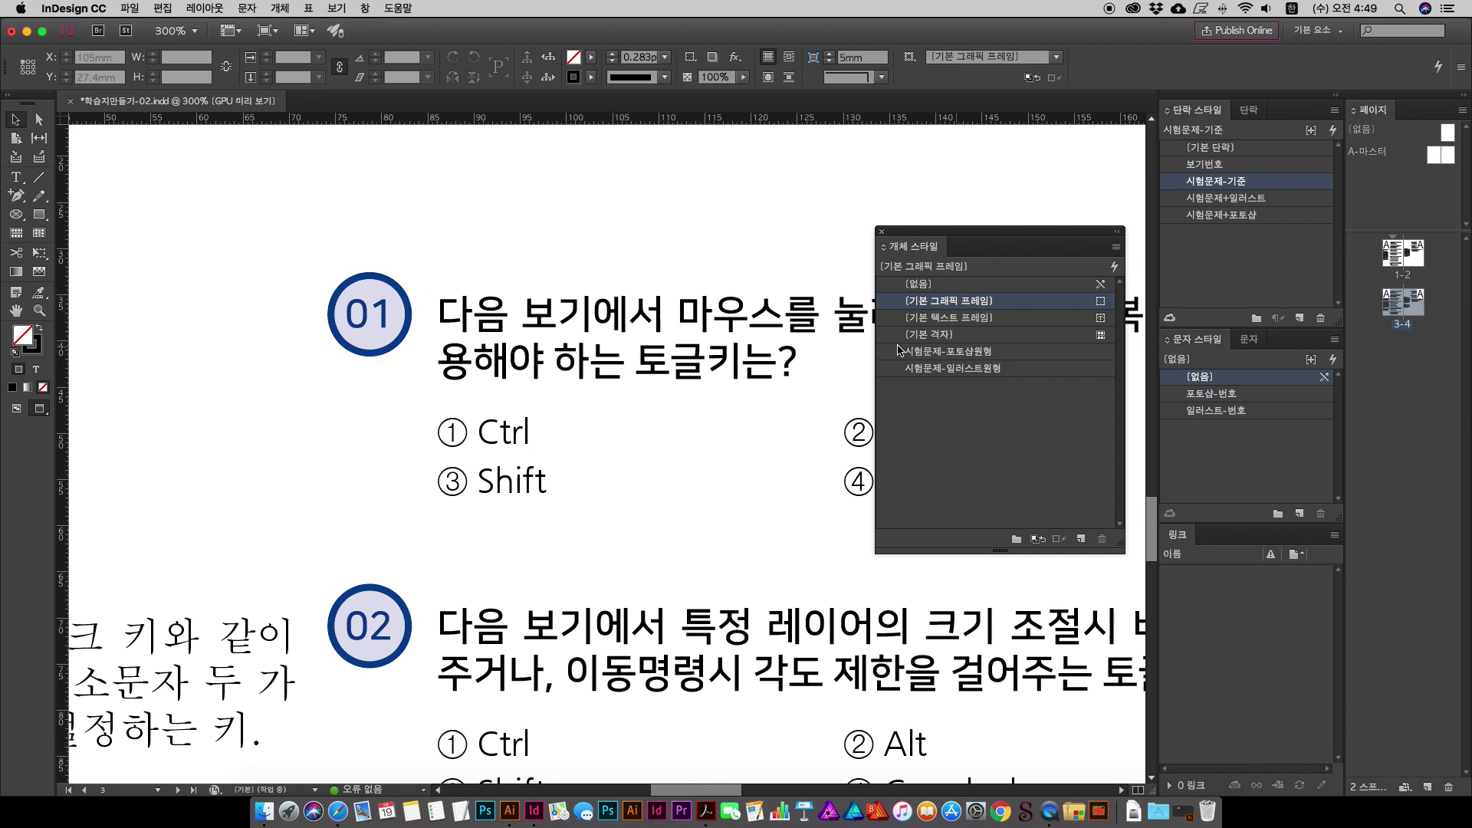
{"action": "scroll", "coordinate": [444, 391], "scroll_direction": "up", "scroll_amount": 20}
{"action": "scroll", "coordinate": [442, 450], "scroll_direction": "down", "scroll_amount": 2}
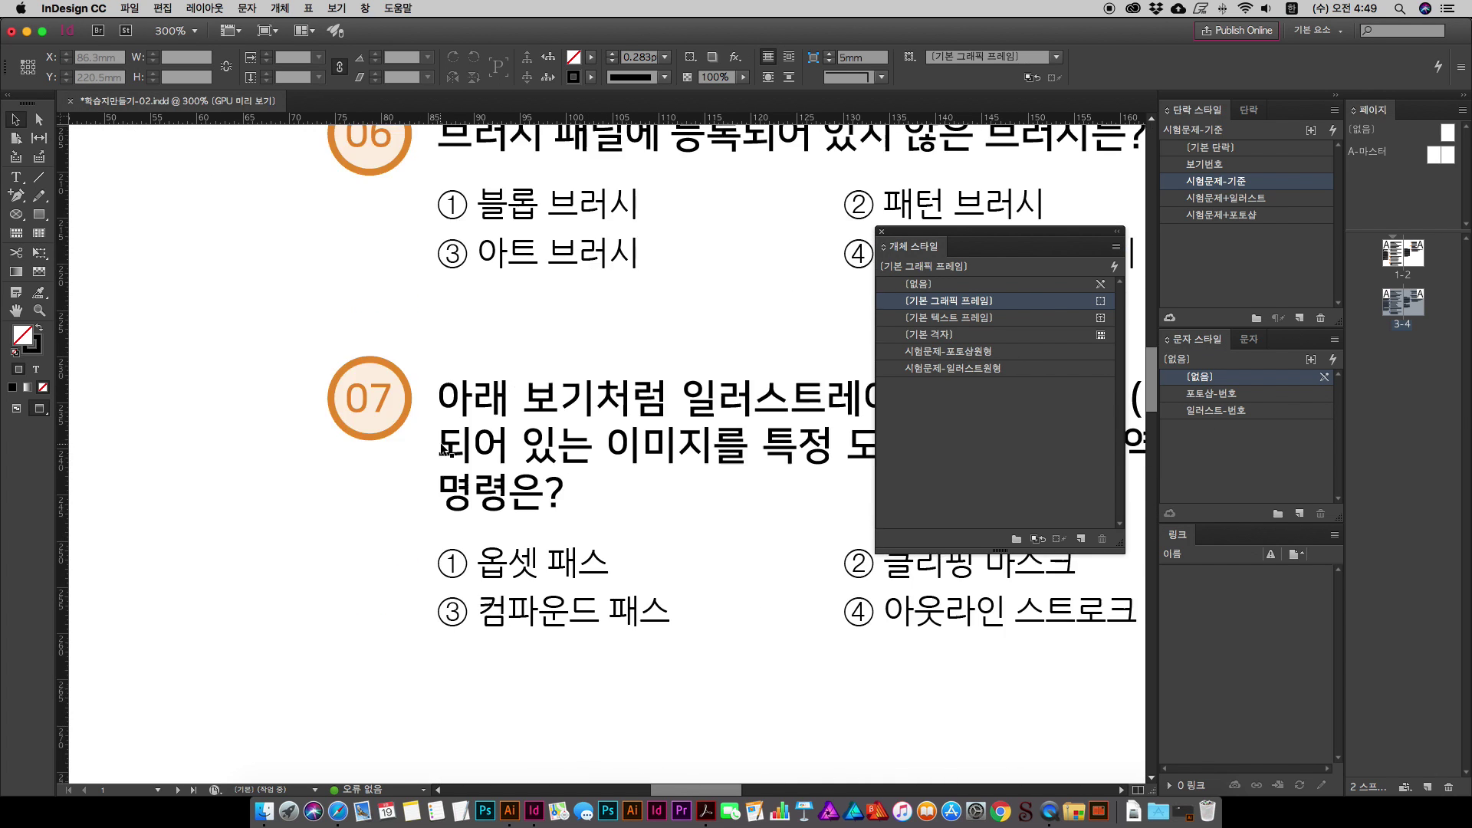
{"action": "scroll", "coordinate": [445, 450], "scroll_direction": "down", "scroll_amount": 15}
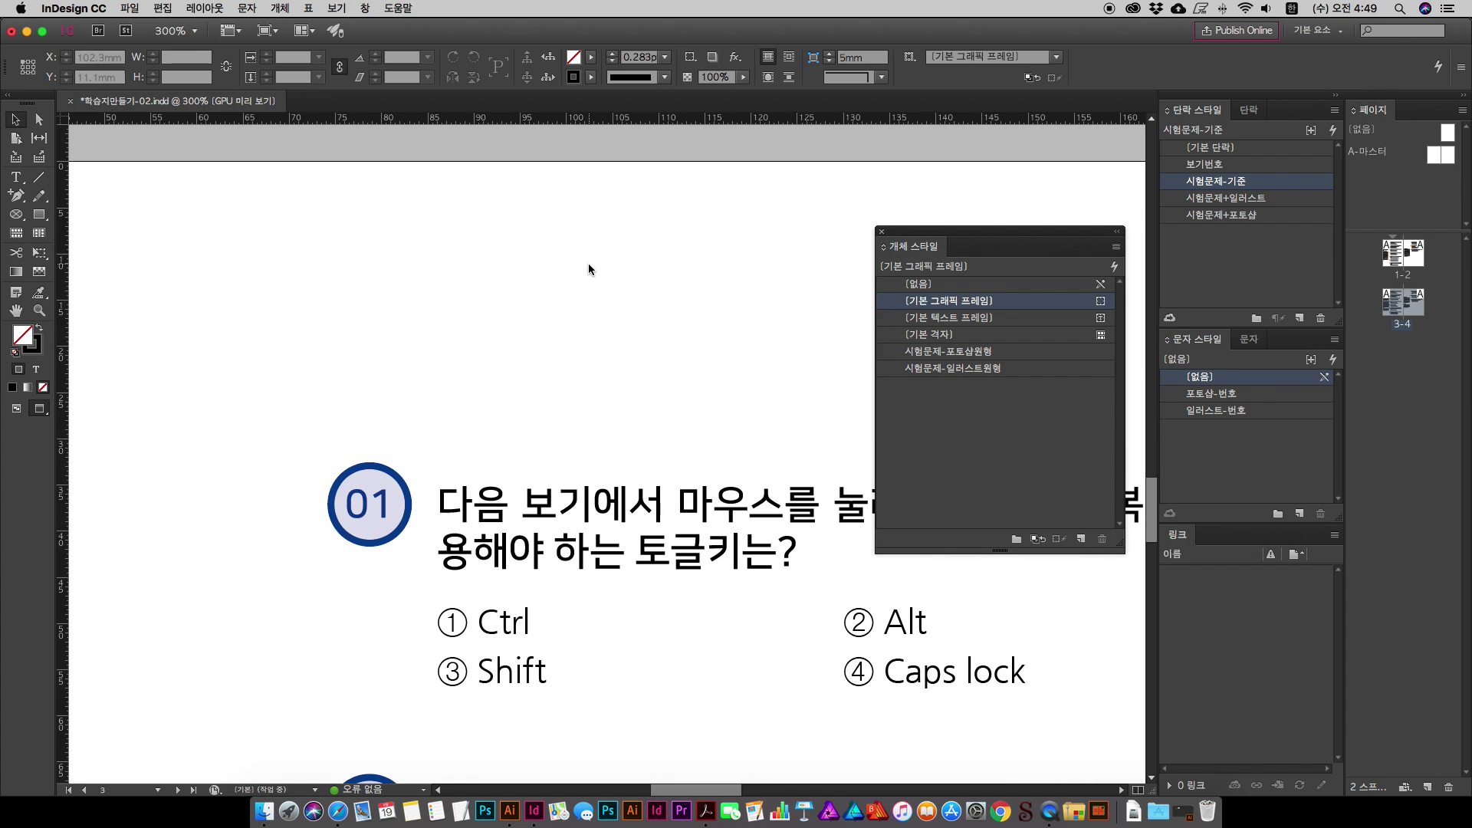
{"action": "left_click", "coordinate": [985, 442]}
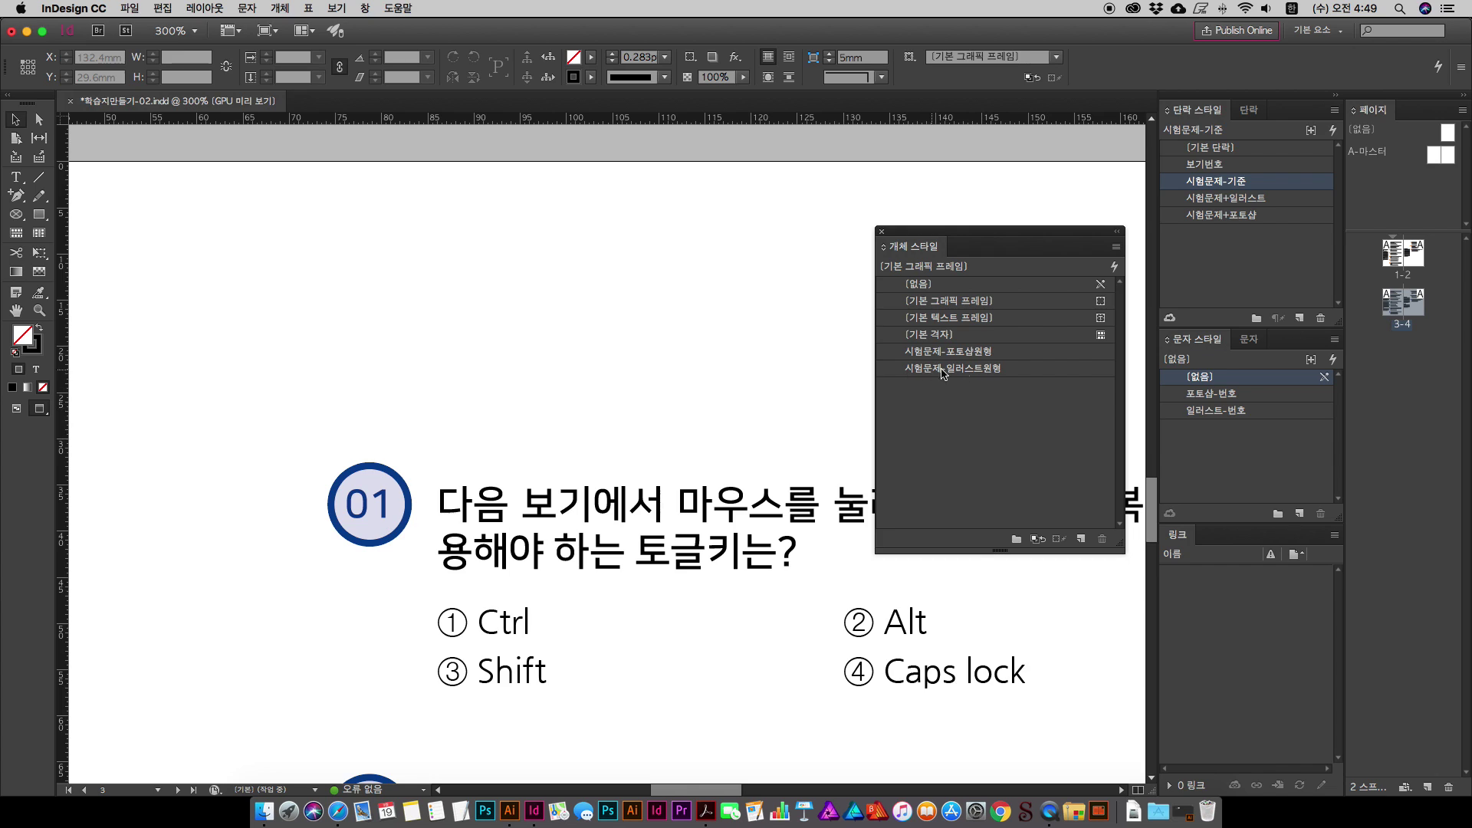
Step: Edit 시험문제-일러스트원형's Stroke settings, dropping the Weight from 2pt to 1pt, and confirm
{"action": "double_click", "coordinate": [1015, 371]}
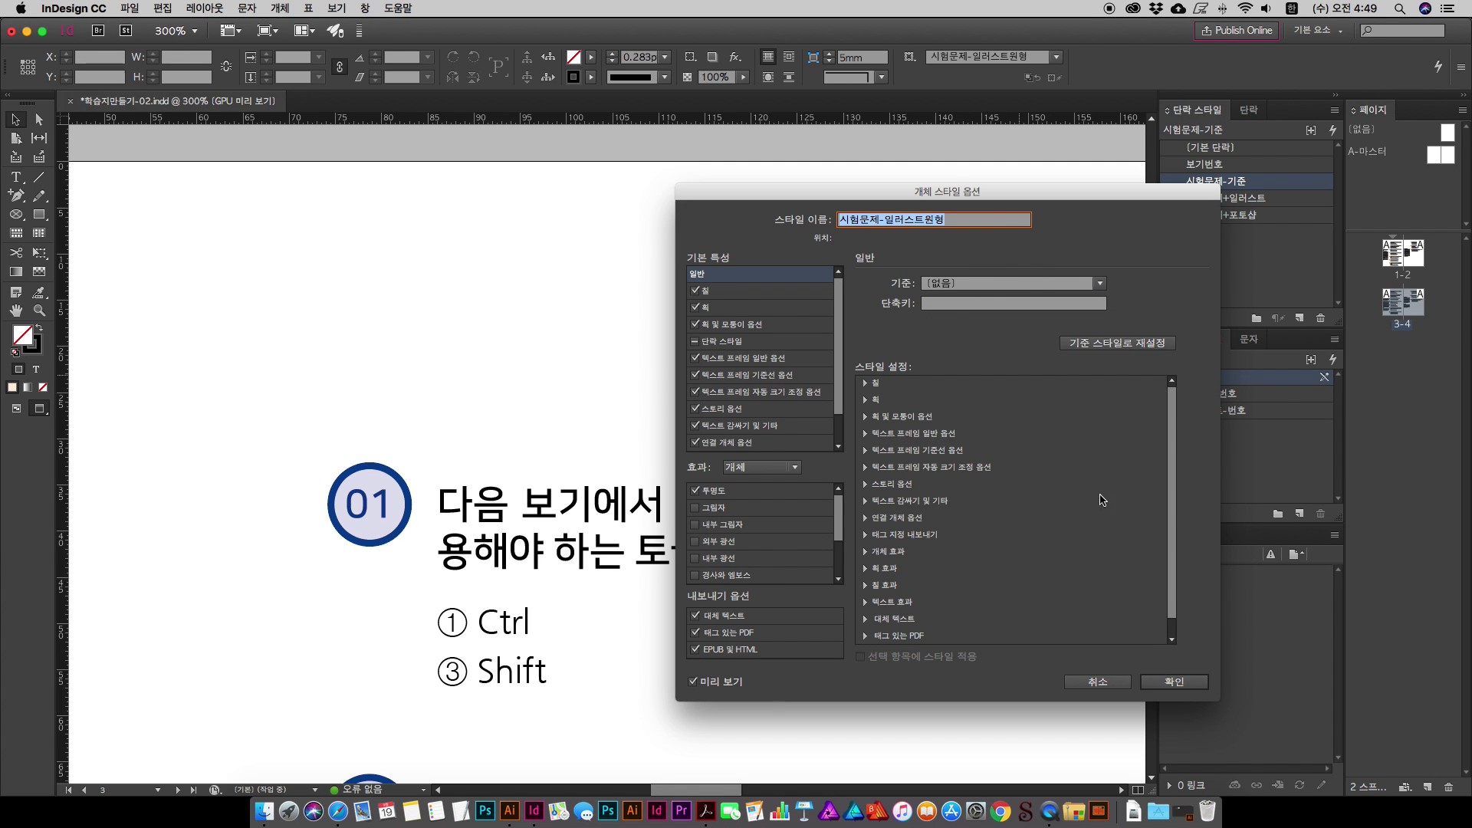
{"action": "left_click_drag", "start_coordinate": [901, 193], "coordinate": [1035, 162]}
{"action": "left_click", "coordinate": [847, 278]}
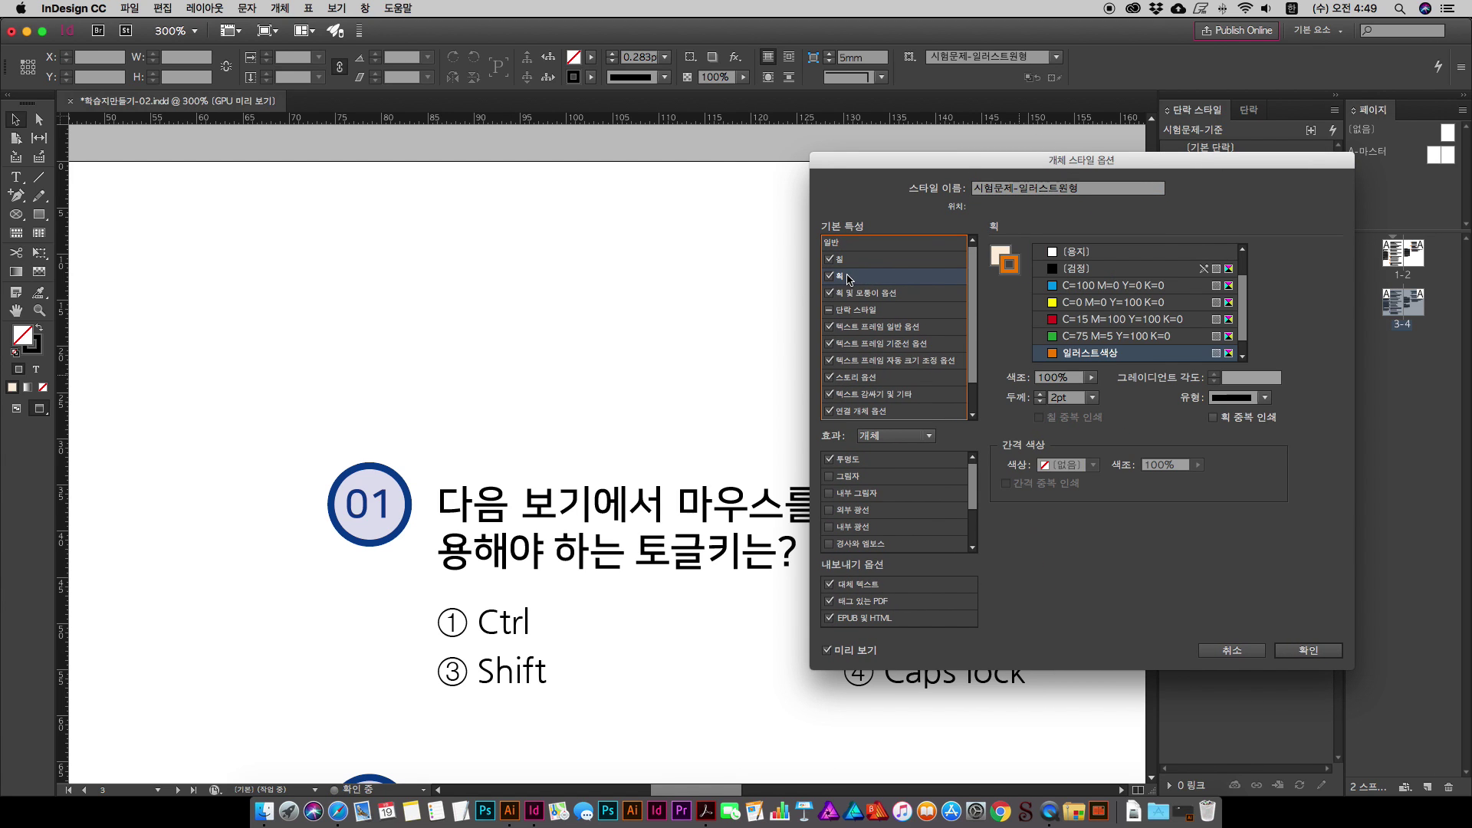
{"action": "left_click", "coordinate": [1040, 401]}
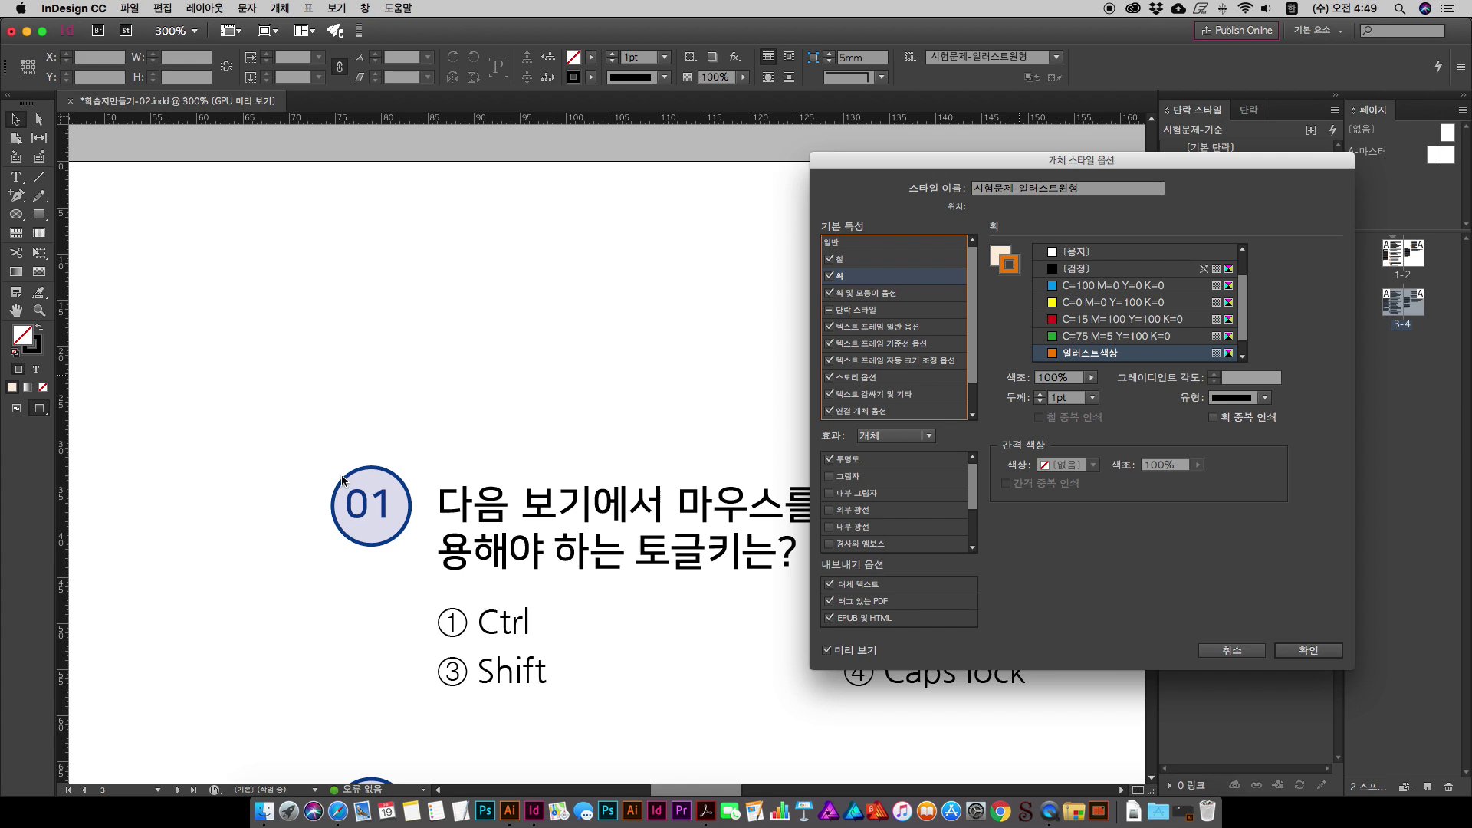
{"action": "left_click", "coordinate": [1331, 653]}
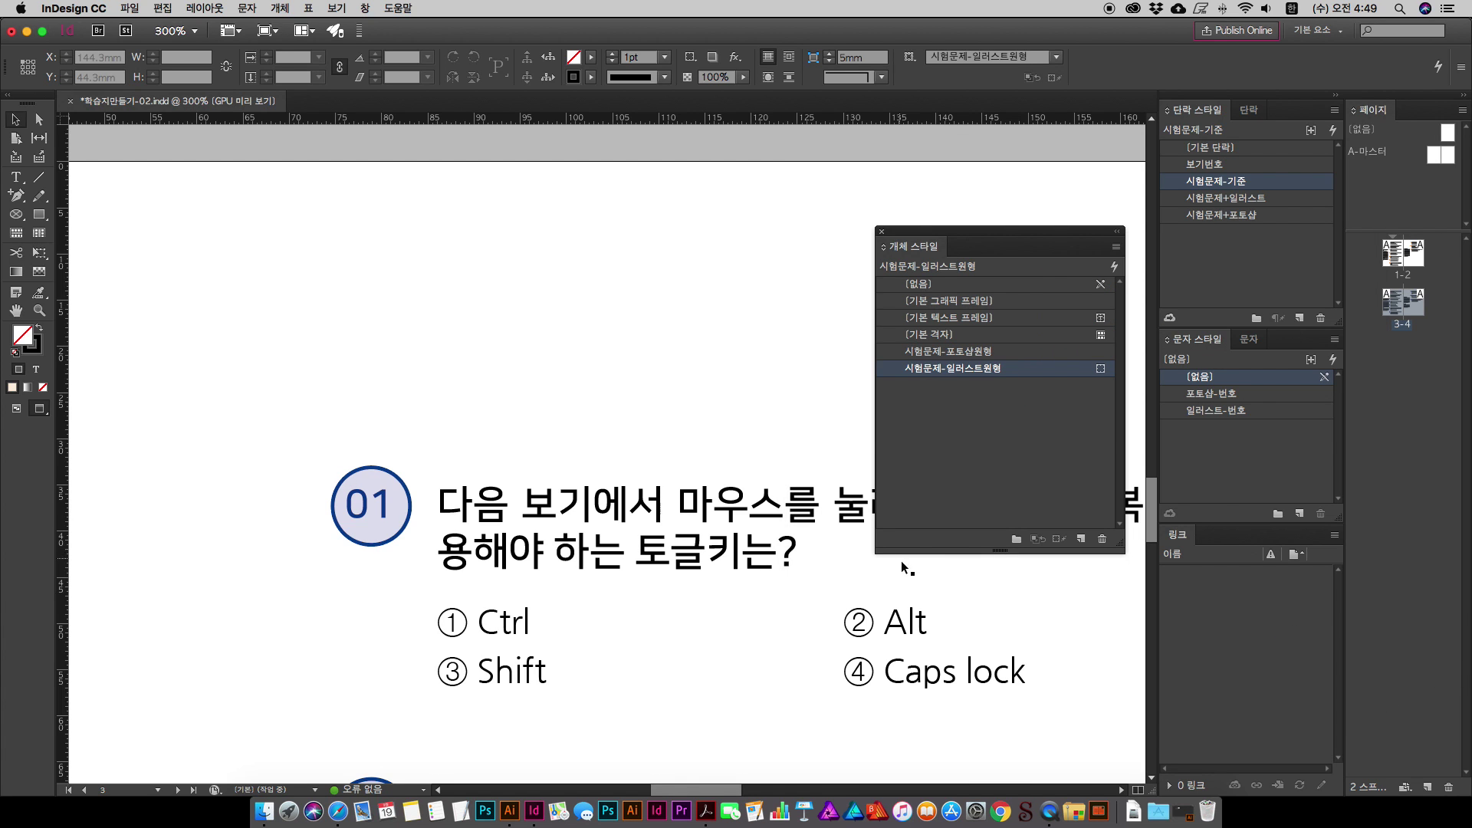
Step: Frame questions 01 through 05 at 125%, deselect the text frame, and switch to Acrobat Reader
{"action": "key", "text": "super+minus"}
{"action": "key", "text": "super+minus"}
{"action": "scroll", "coordinate": [591, 345], "scroll_direction": "up", "scroll_amount": 15}
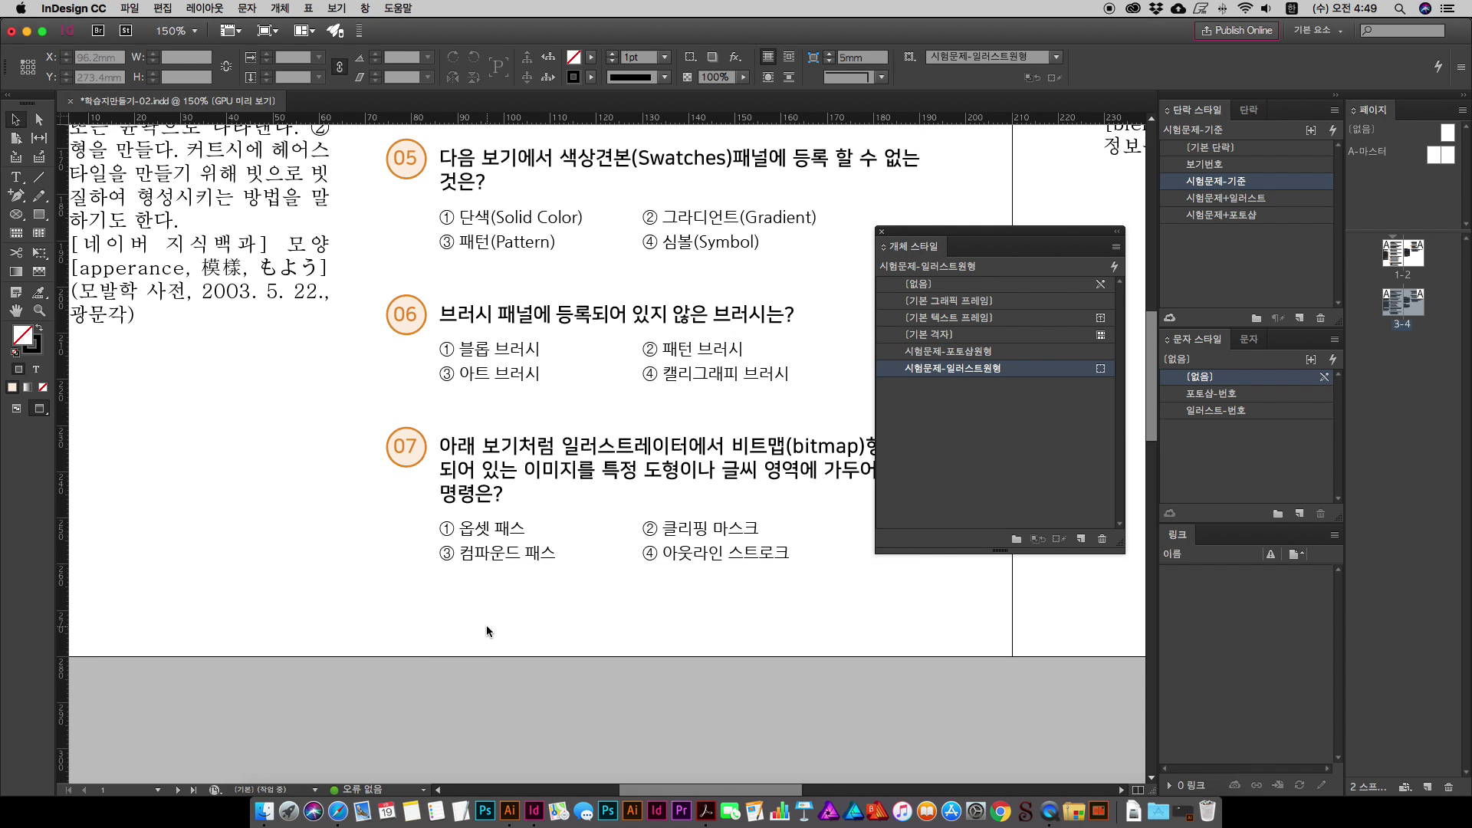
{"action": "scroll", "coordinate": [487, 633], "scroll_direction": "down", "scroll_amount": 15}
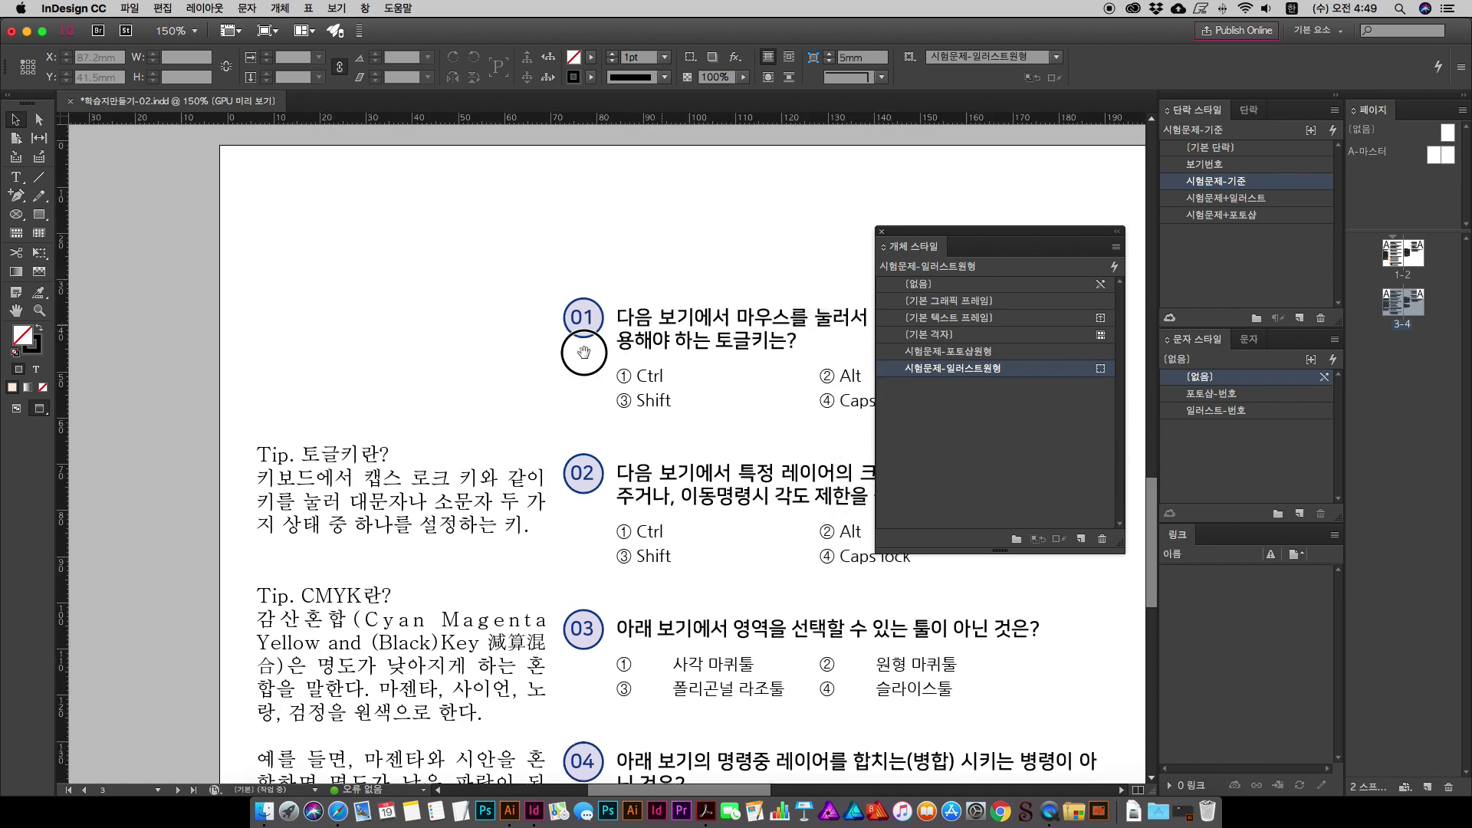
{"action": "key", "text": "super+equal"}
{"action": "key", "text": "super+equal"}
{"action": "left_click_drag", "start_coordinate": [515, 289], "coordinate": [515, 406]}
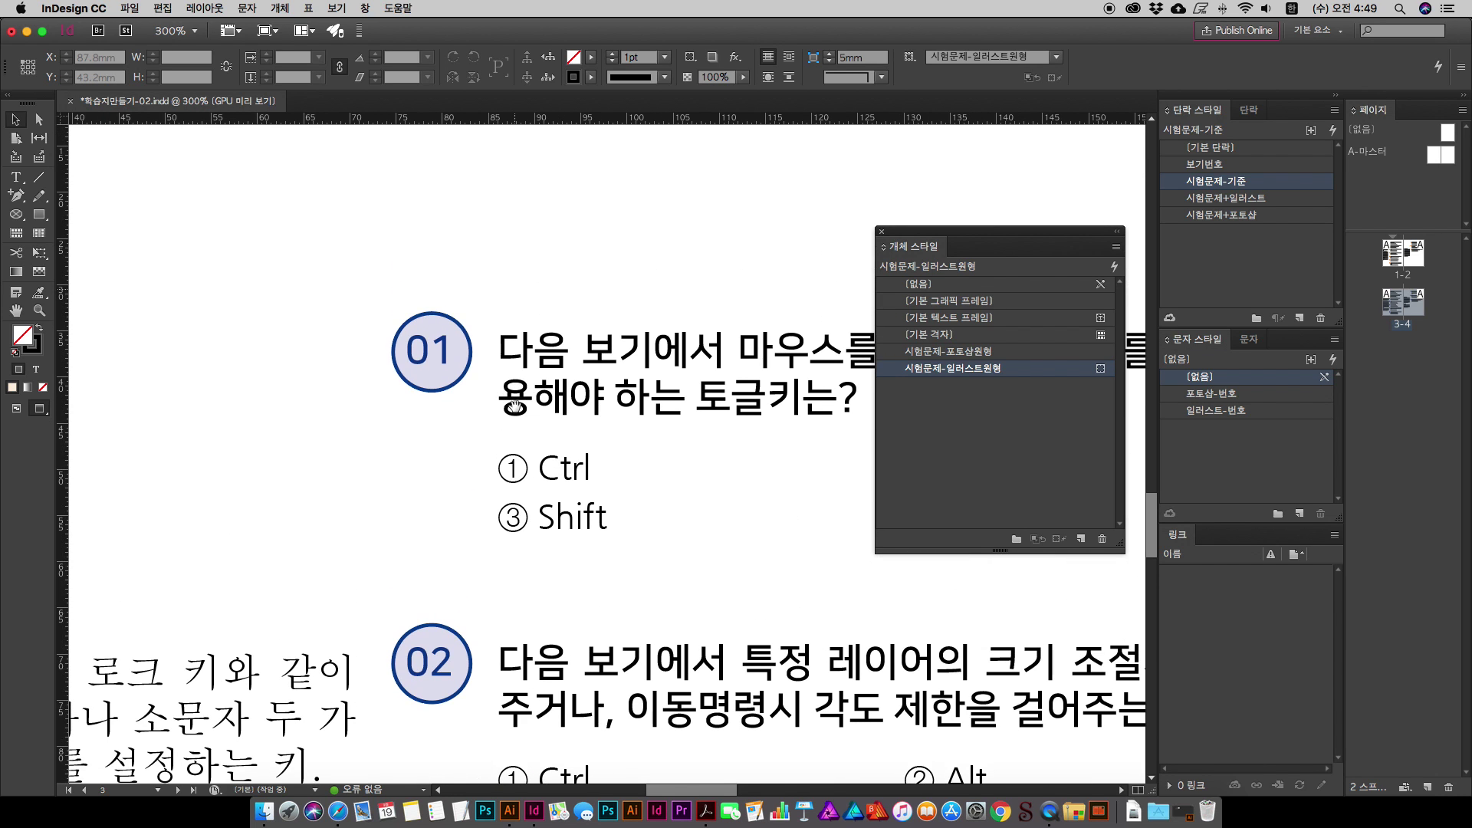
{"action": "scroll", "coordinate": [426, 329], "scroll_direction": "up", "scroll_amount": 3}
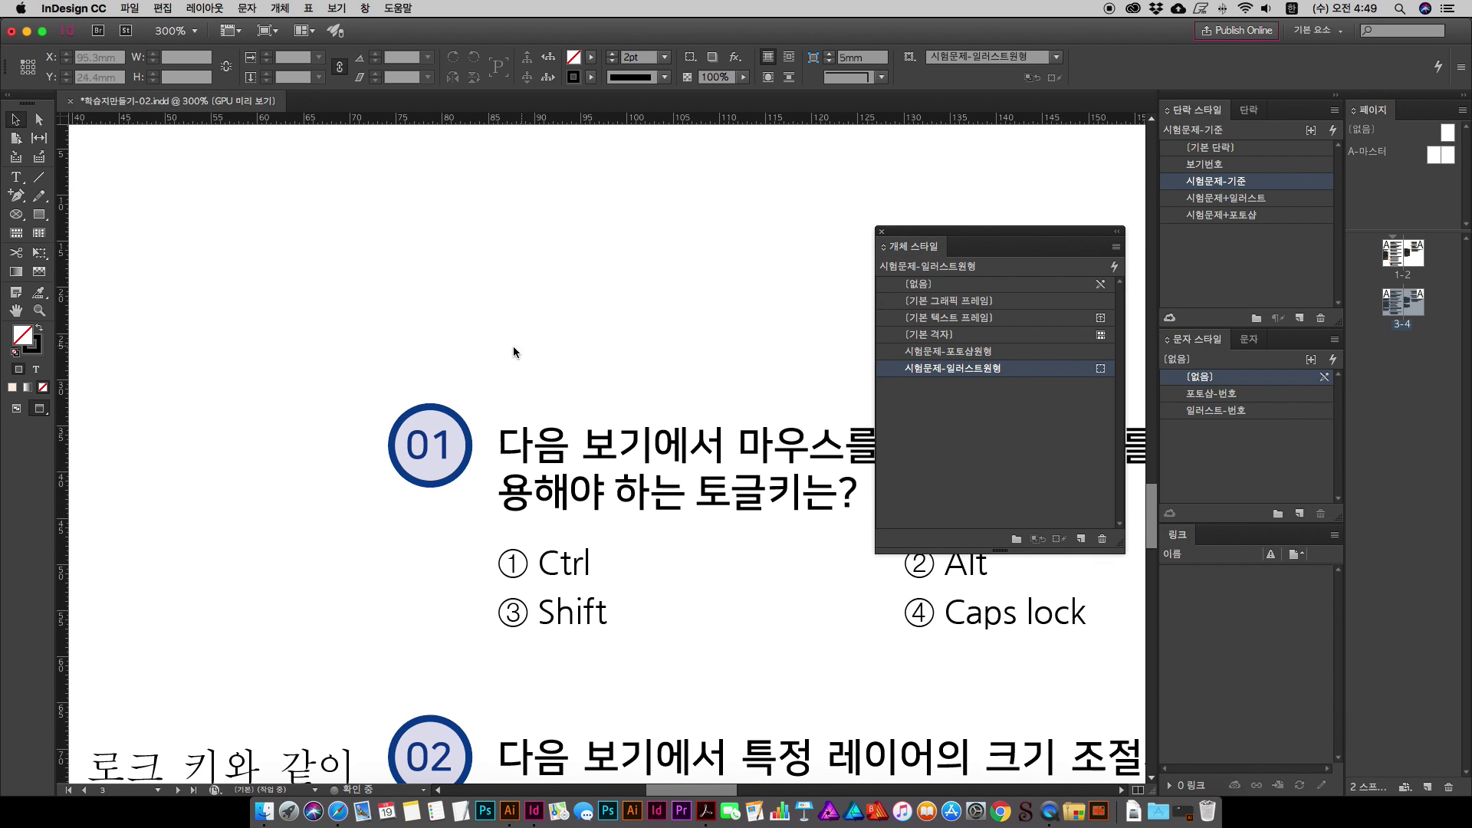
{"action": "left_click_drag", "start_coordinate": [489, 383], "coordinate": [657, 237]}
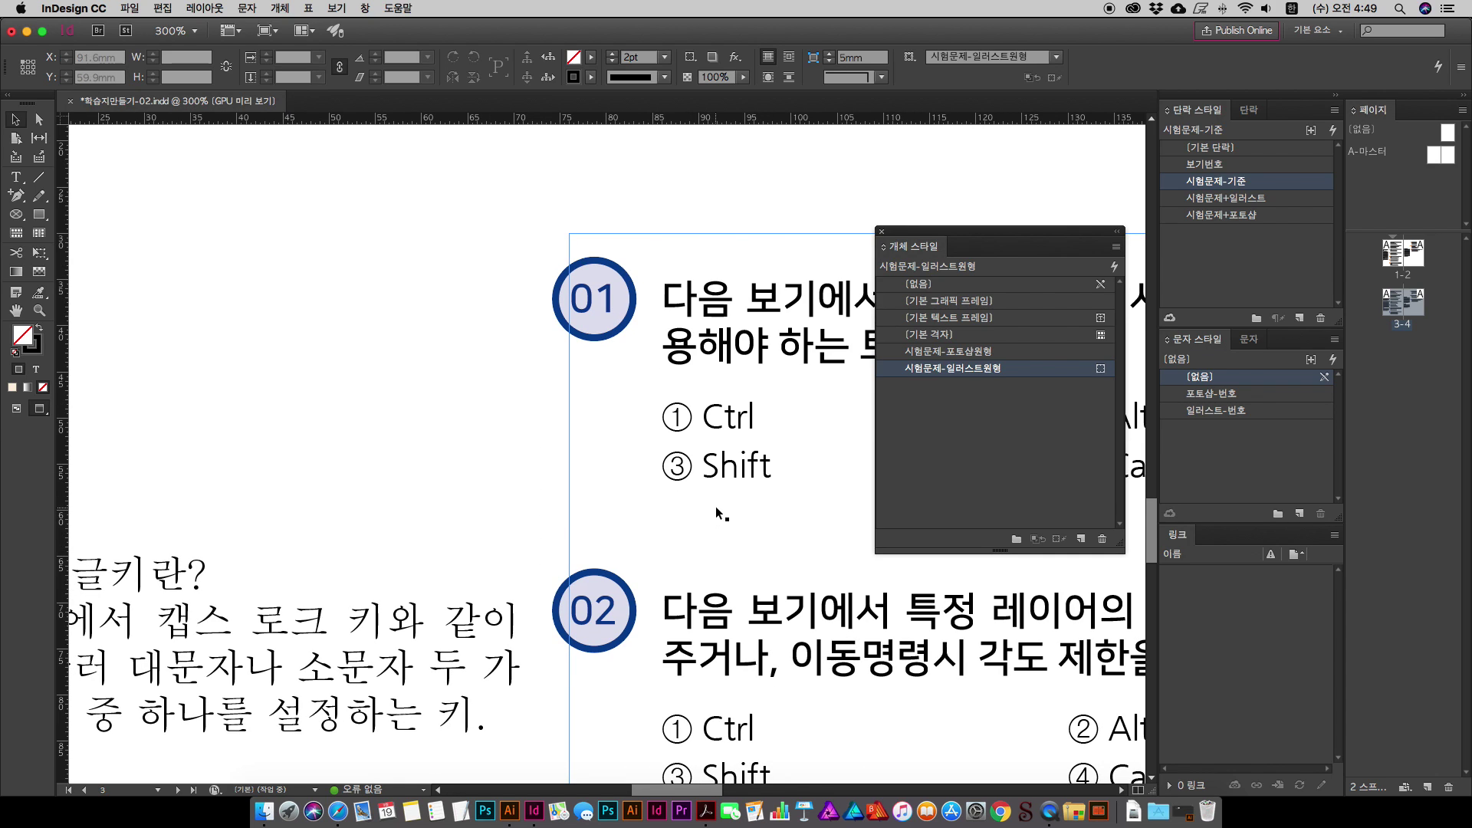
{"action": "key", "text": "super+minus"}
{"action": "key", "text": "super+minus"}
{"action": "key", "text": "super+minus"}
{"action": "left_click_drag", "start_coordinate": [553, 408], "coordinate": [501, 409]}
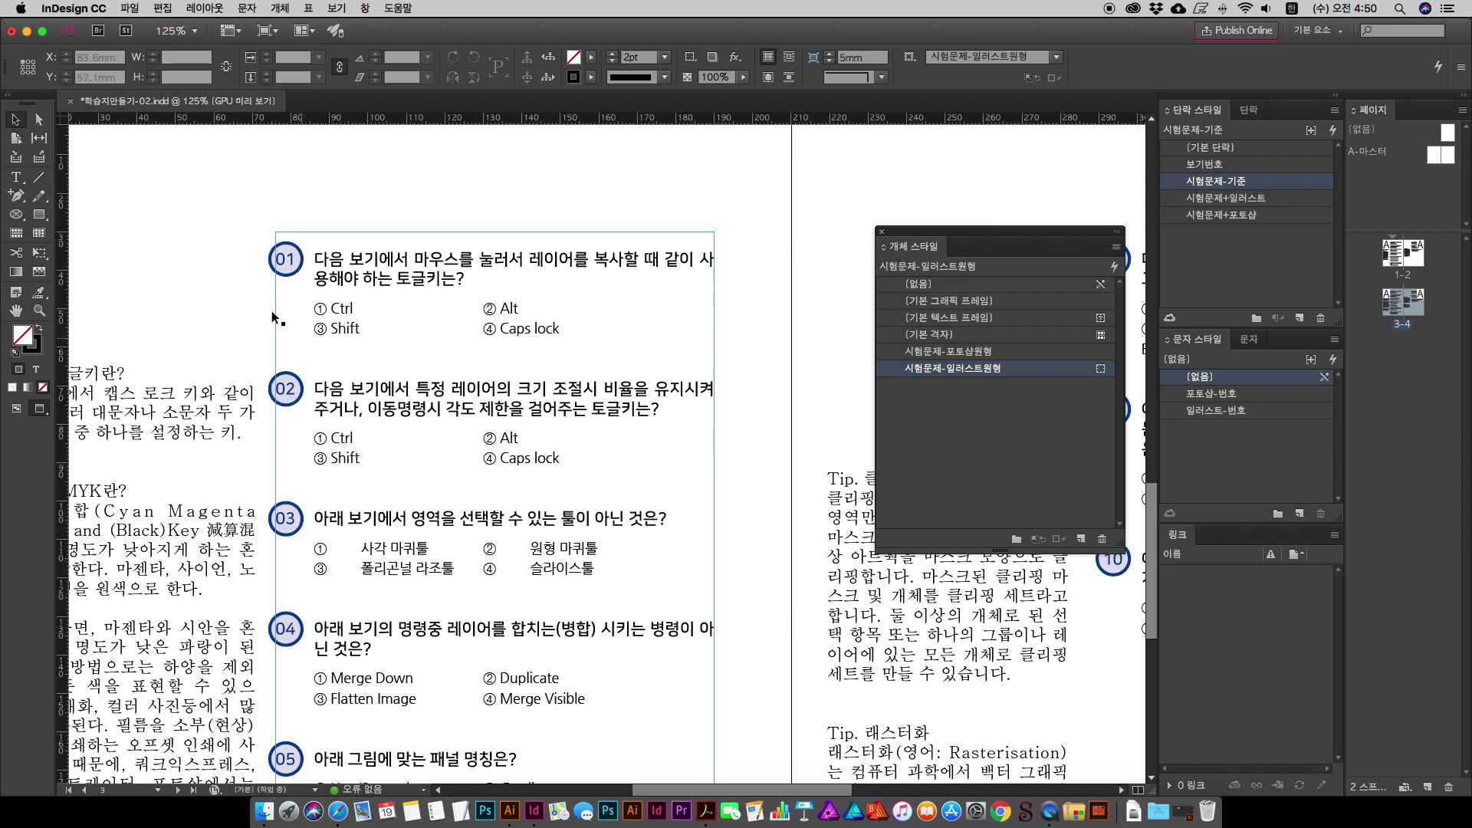
{"action": "key", "text": "shift+super+a"}
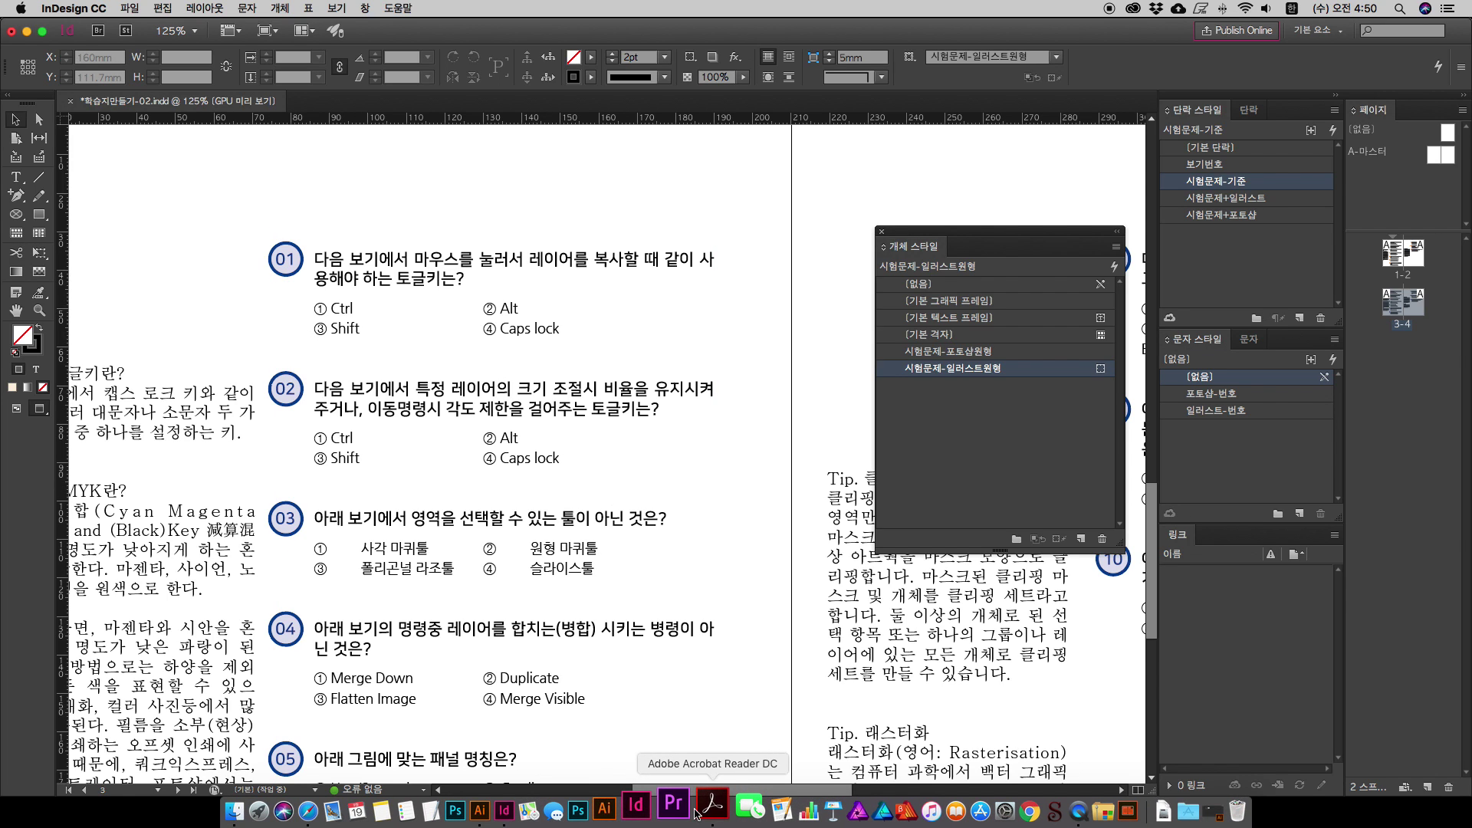
{"action": "left_click", "coordinate": [698, 812]}
Step: Scroll the reference PDF down to question 03, then fit the whole page in view
{"action": "scroll", "coordinate": [741, 497], "scroll_direction": "down", "scroll_amount": 2}
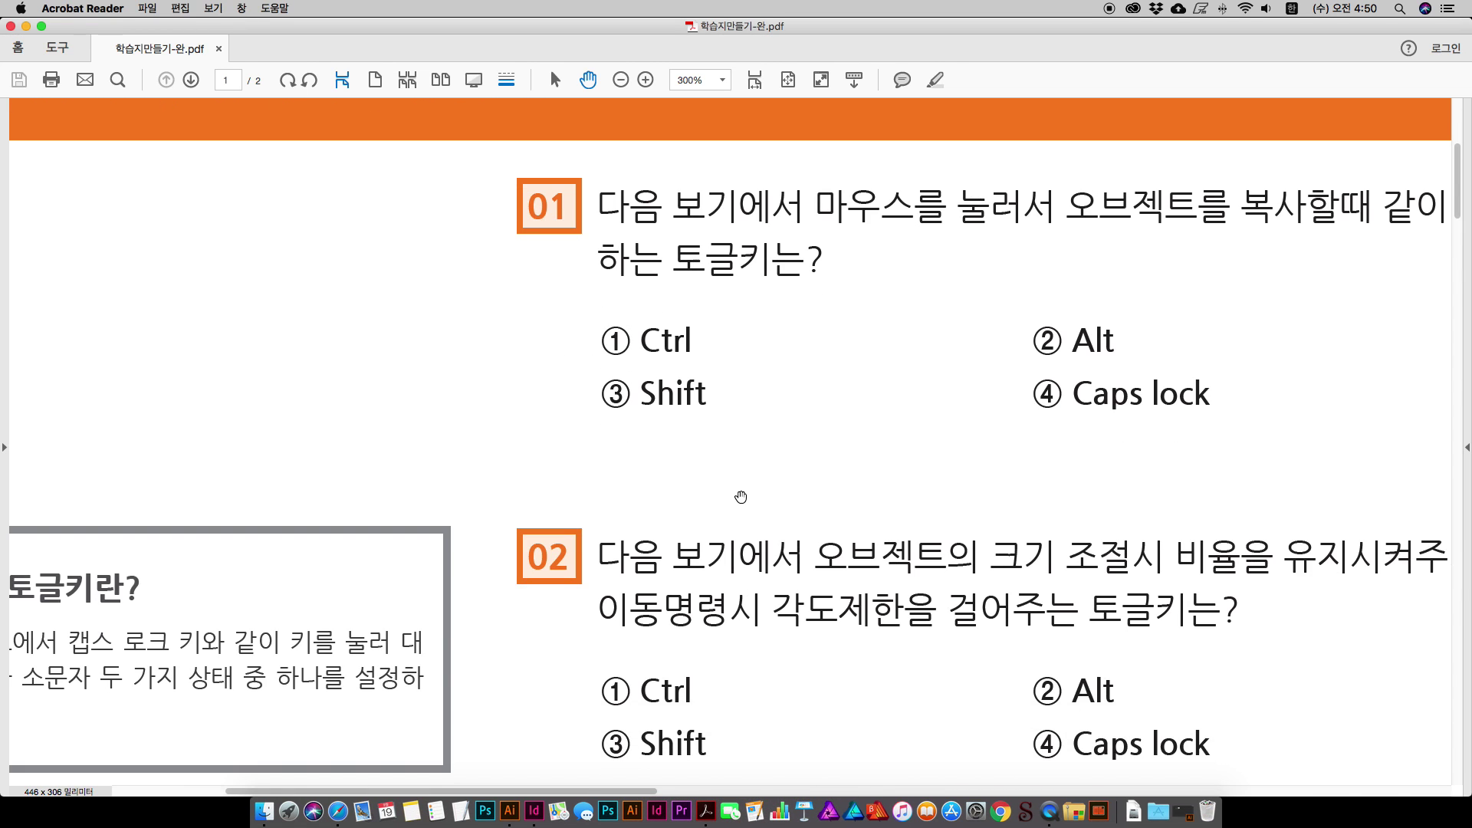
{"action": "scroll", "coordinate": [741, 497], "scroll_direction": "down", "scroll_amount": 10}
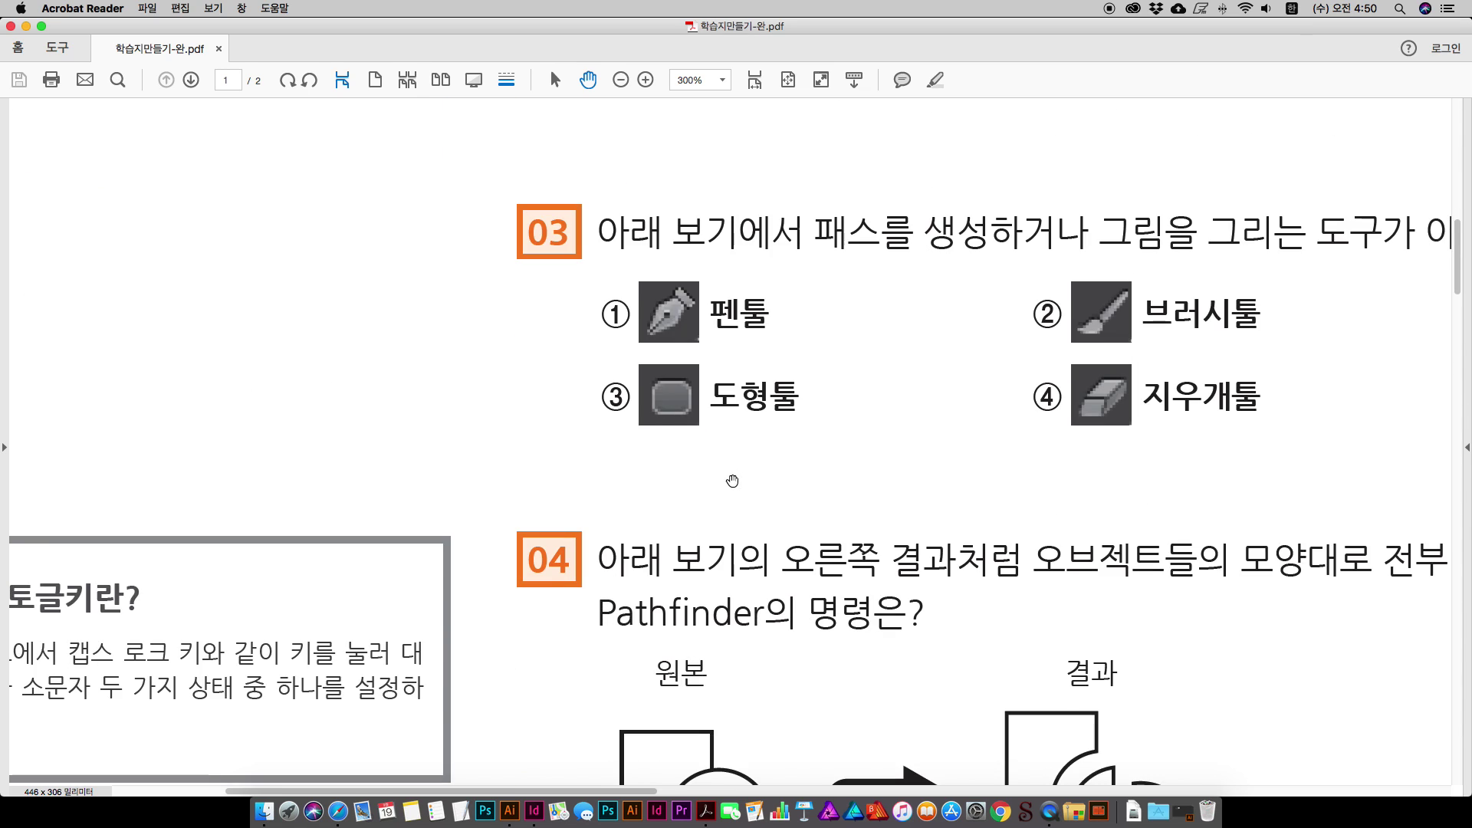
{"action": "scroll", "coordinate": [732, 480], "scroll_direction": "down", "scroll_amount": 1}
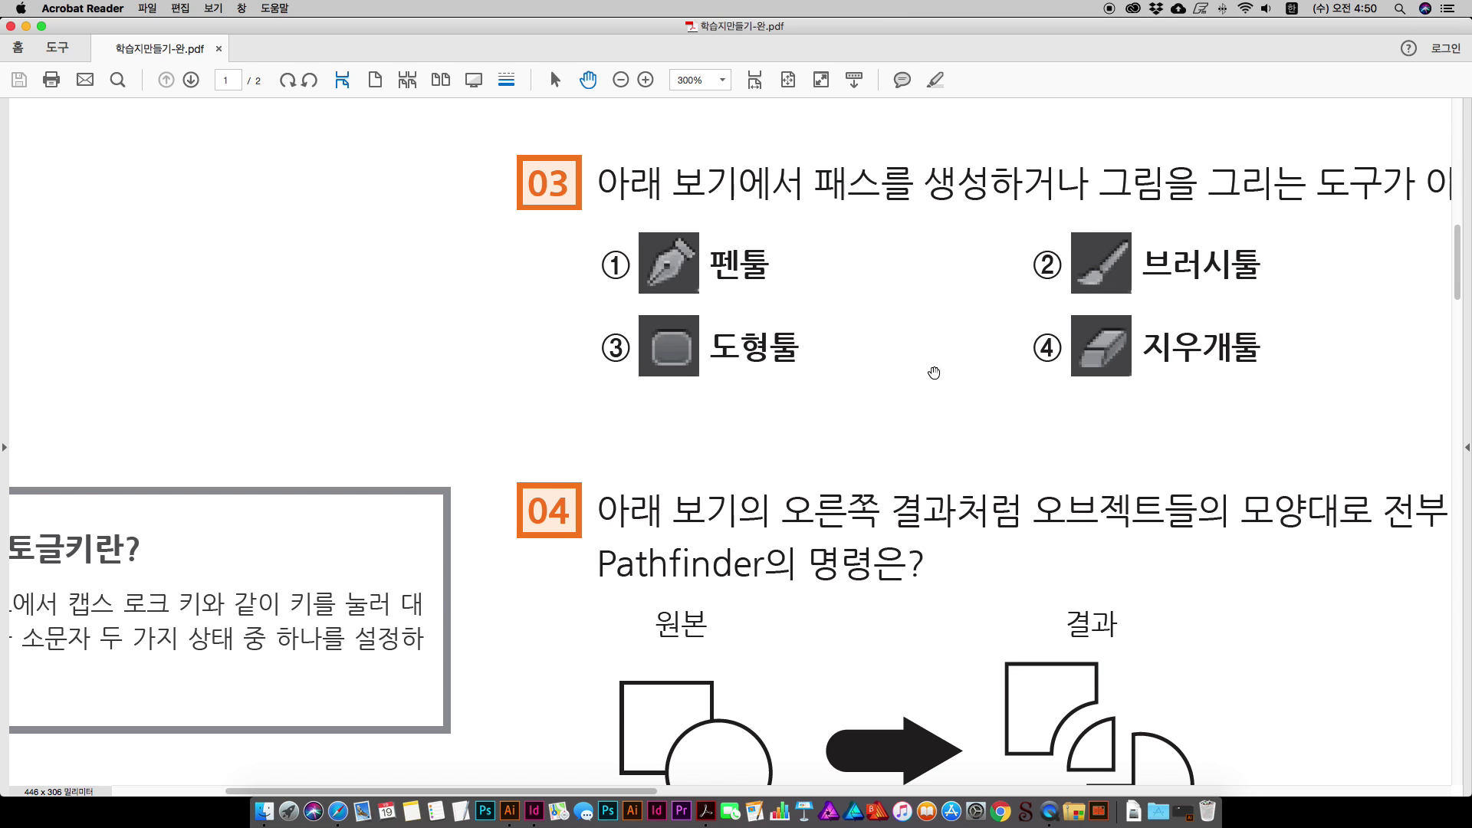
{"action": "key", "text": "super+minus"}
{"action": "key", "text": "super+minus"}
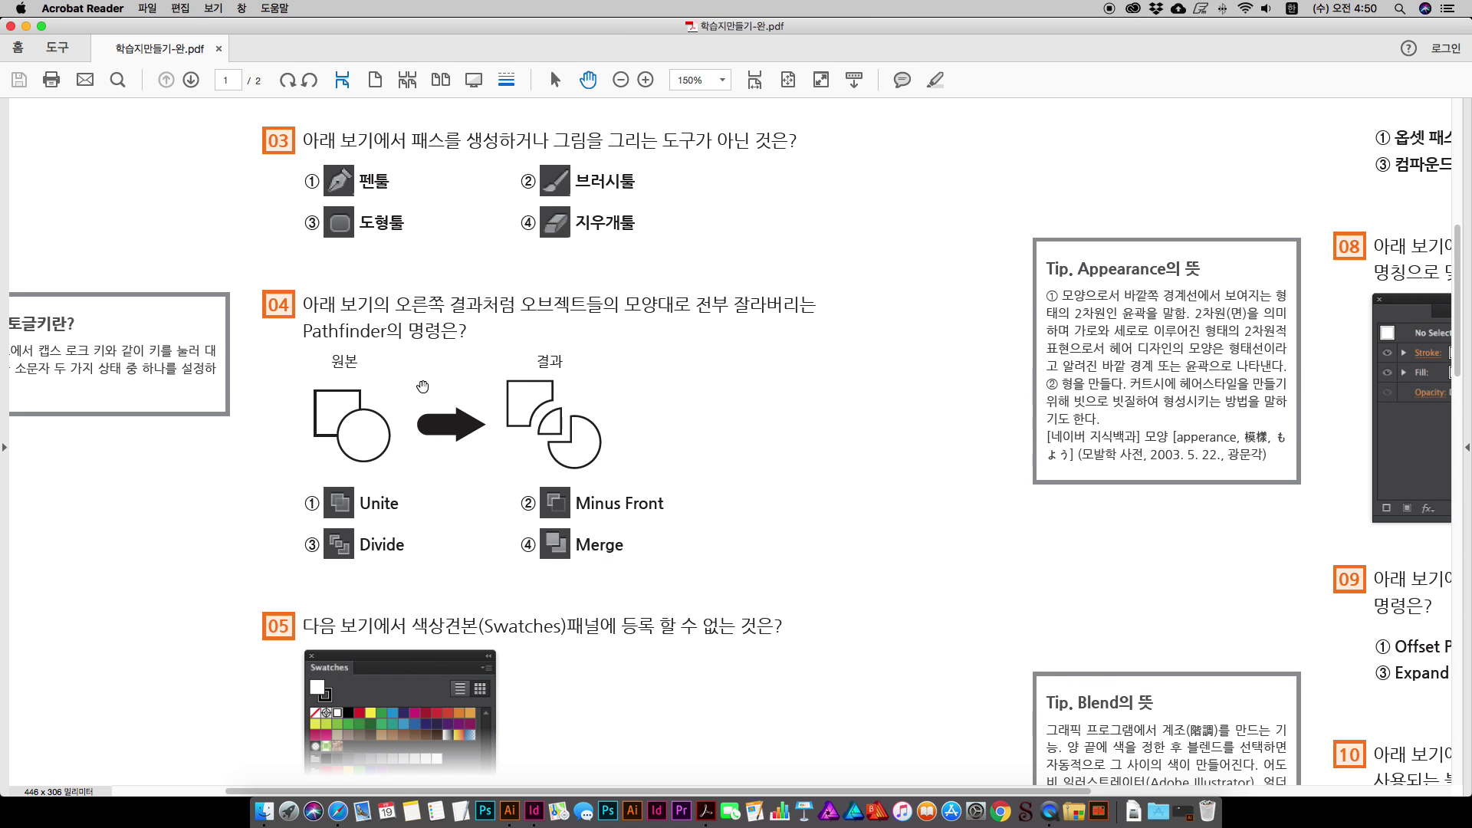
{"action": "scroll", "coordinate": [415, 386], "scroll_direction": "up", "scroll_amount": 1}
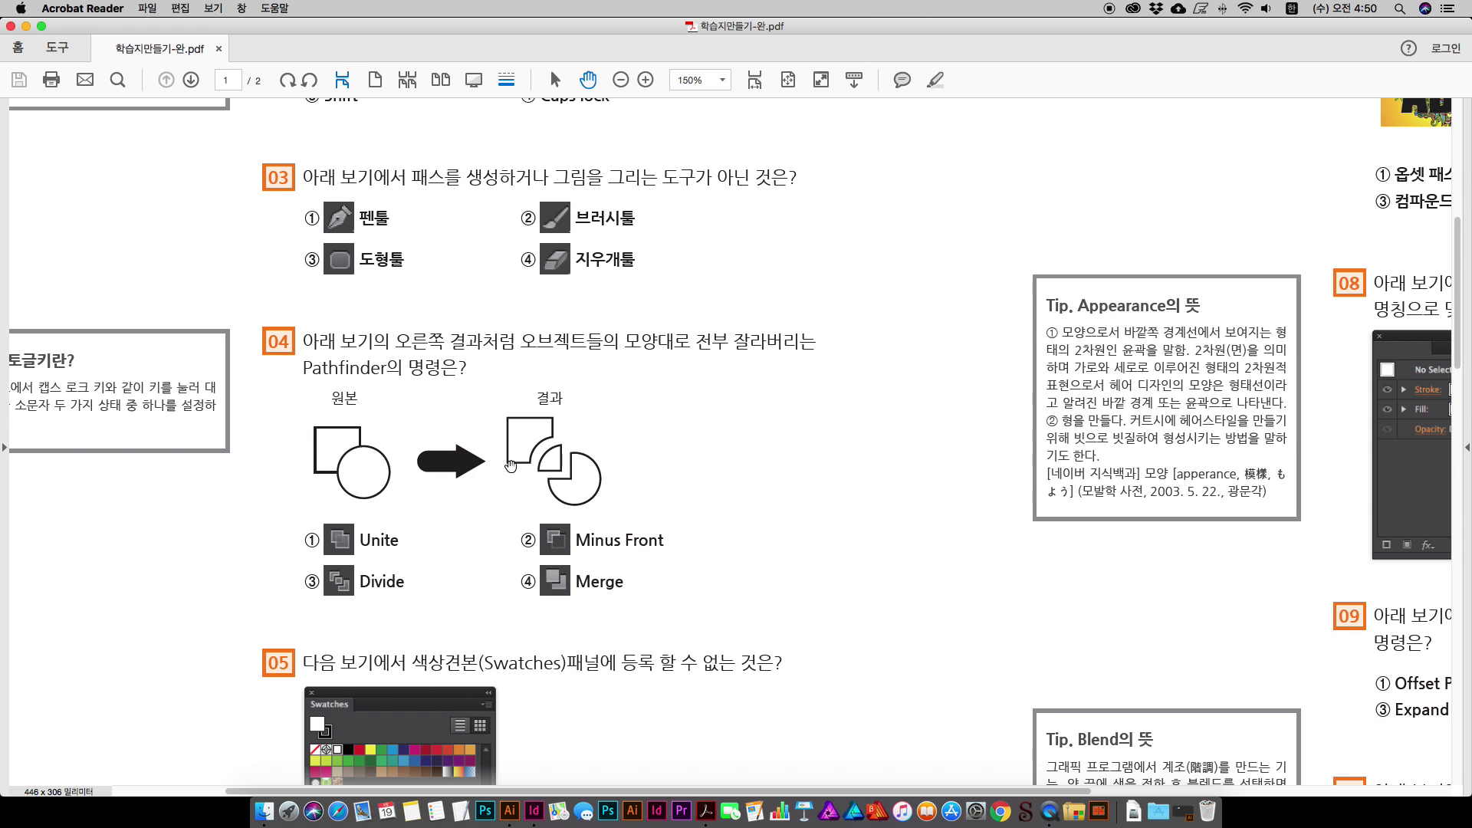
{"action": "key", "text": "super+0"}
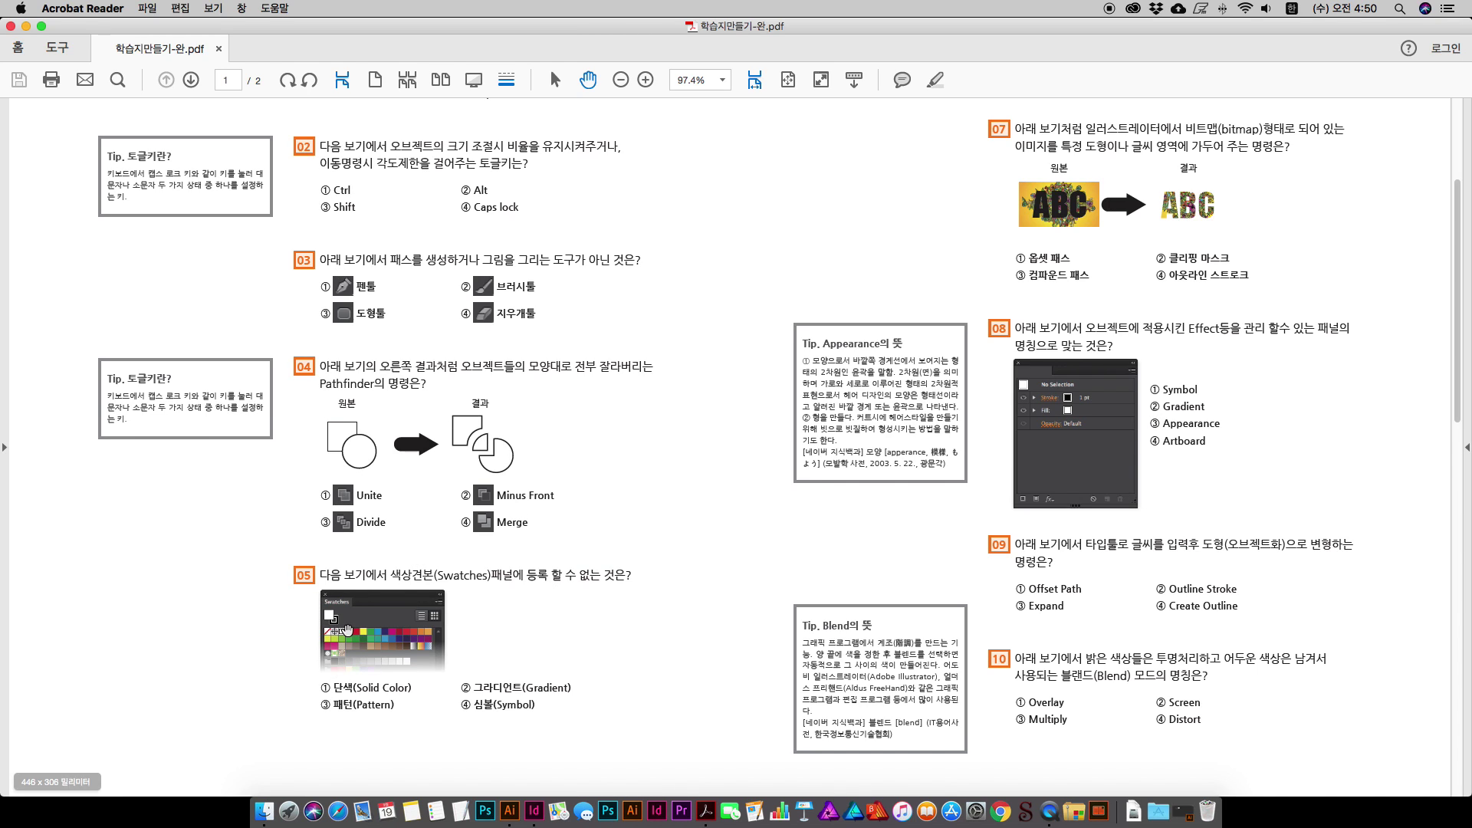
Step: Browse page 2, zoom to 200% on question 03's tool-icon answers, then return to InDesign
{"action": "scroll", "coordinate": [1120, 492], "scroll_direction": "down", "scroll_amount": 1}
{"action": "scroll", "coordinate": [1121, 492], "scroll_direction": "down", "scroll_amount": 10}
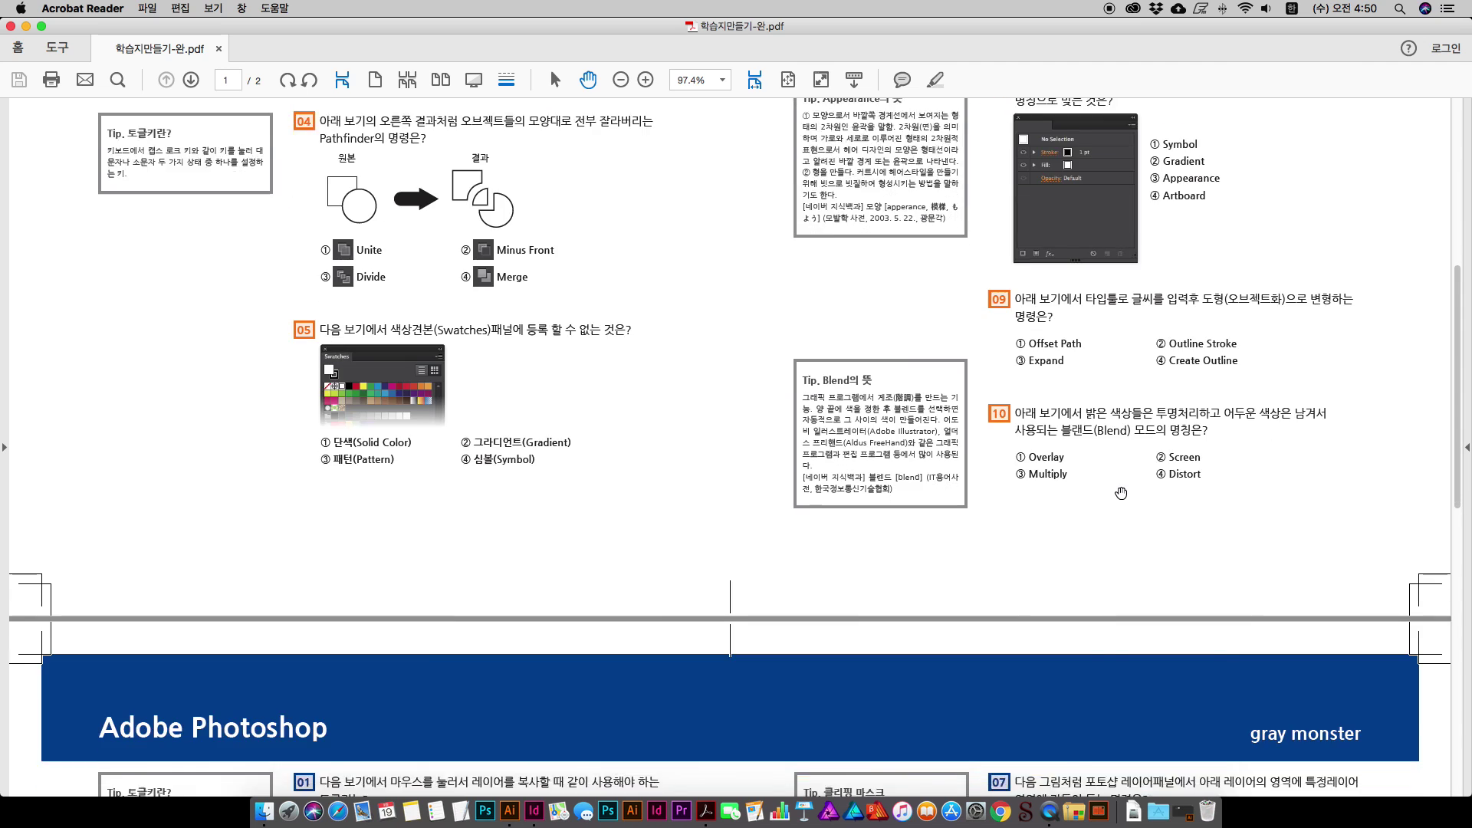
{"action": "scroll", "coordinate": [1121, 492], "scroll_direction": "down", "scroll_amount": 2}
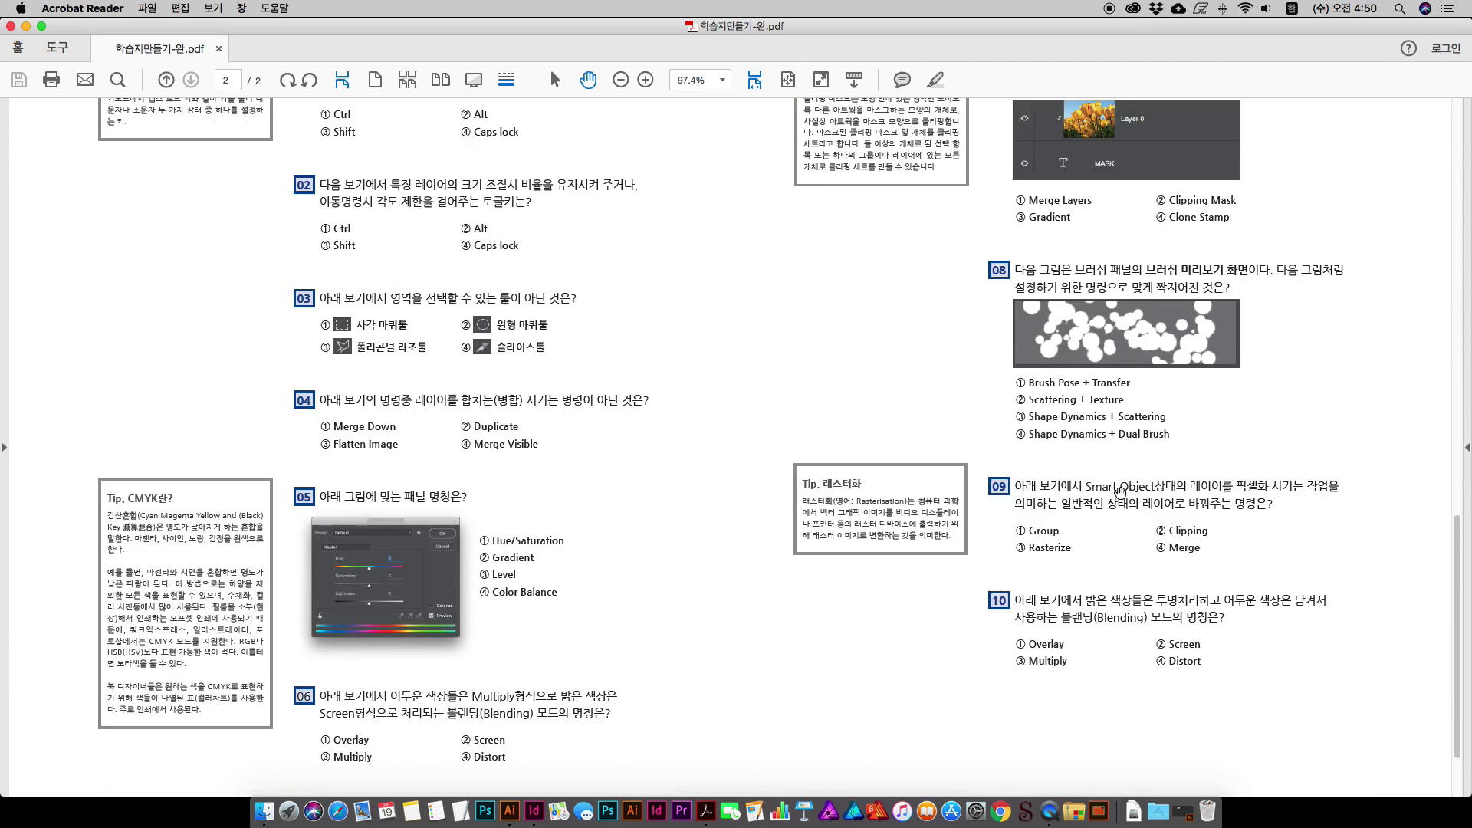
{"action": "scroll", "coordinate": [497, 361], "scroll_direction": "up", "scroll_amount": 15}
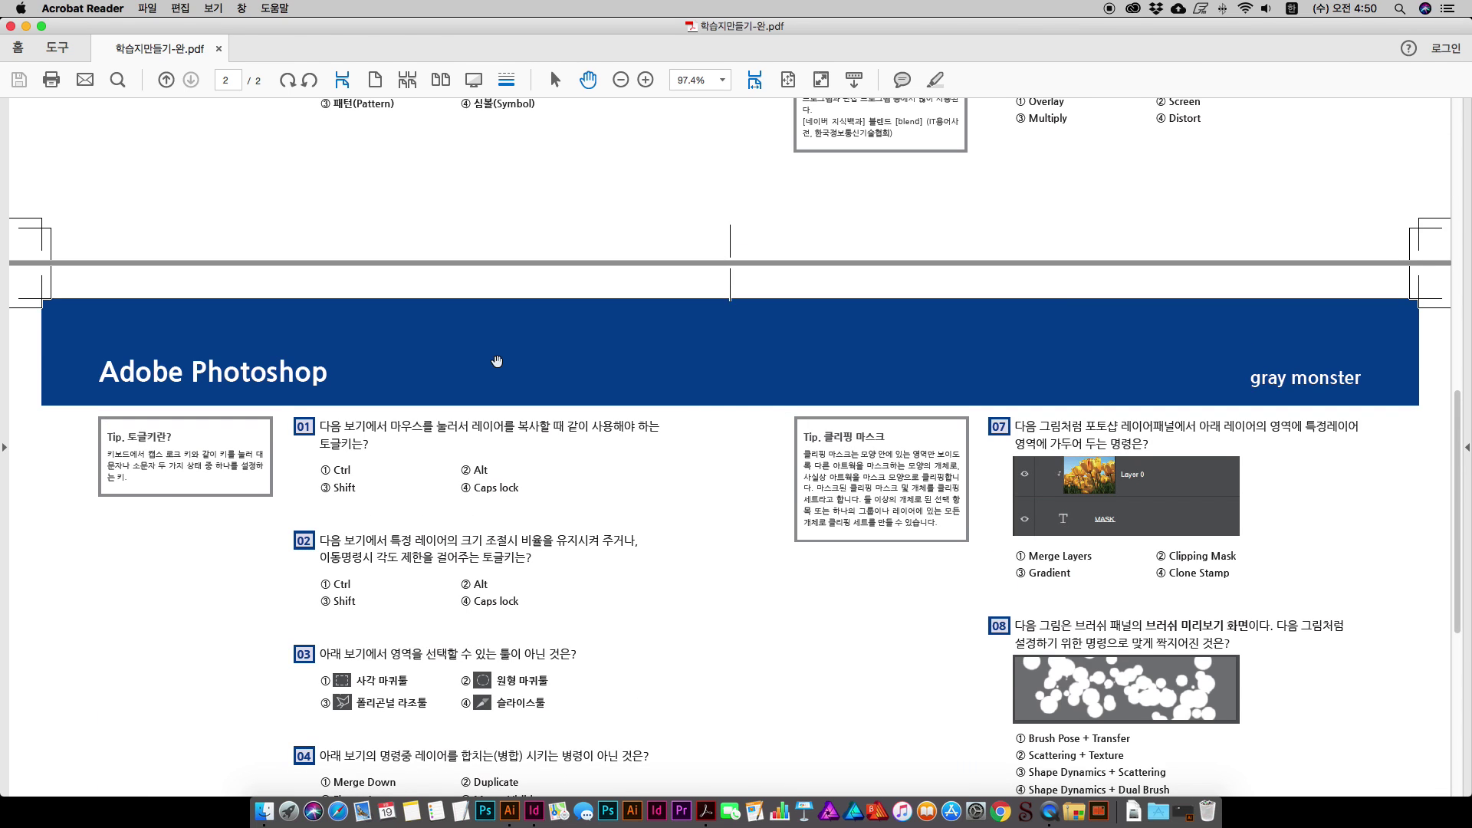
{"action": "scroll", "coordinate": [493, 355], "scroll_direction": "down", "scroll_amount": 8}
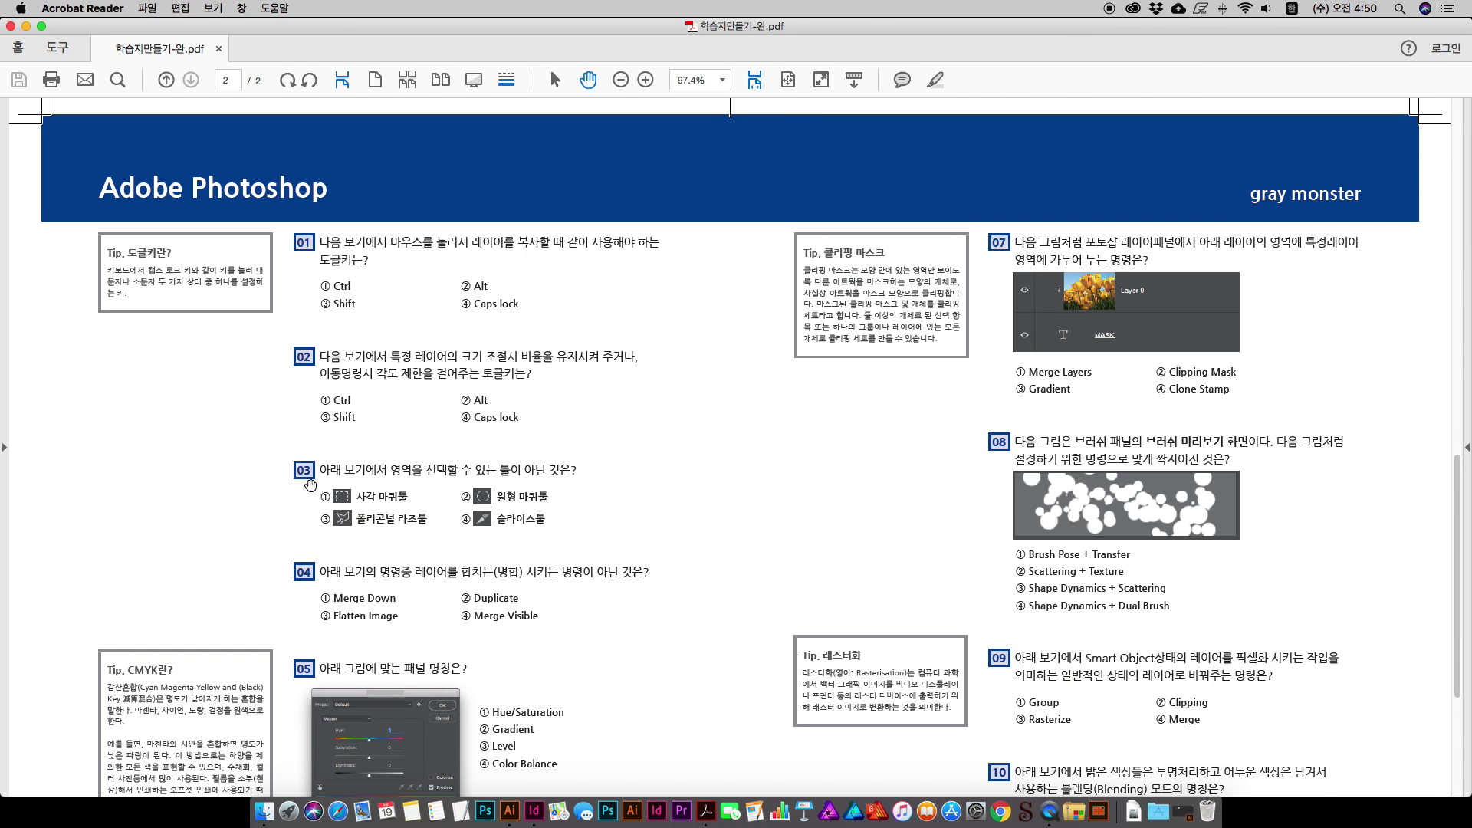
{"action": "scroll", "coordinate": [301, 491], "scroll_direction": "up", "scroll_amount": 20}
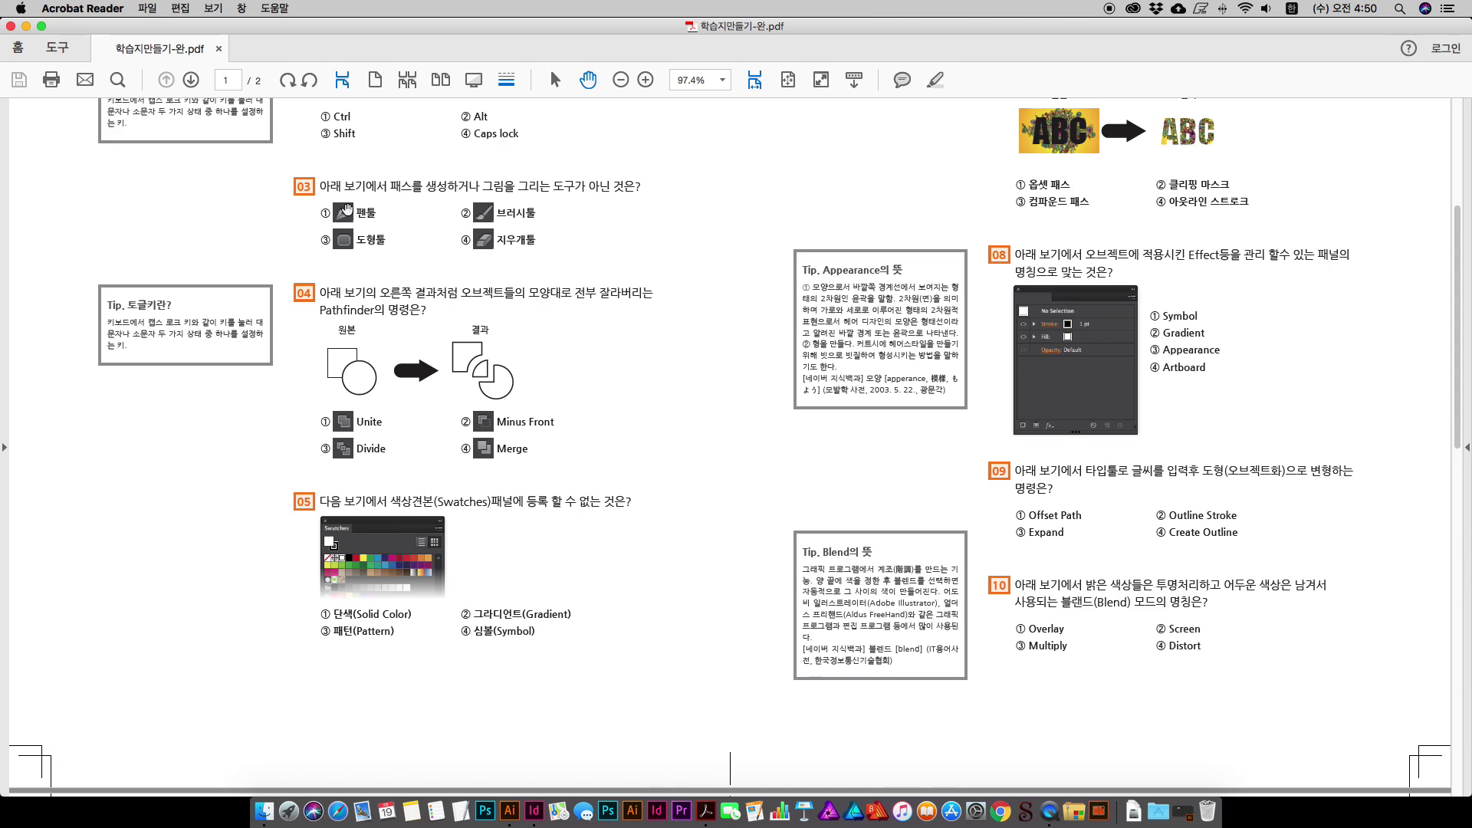
{"action": "scroll", "coordinate": [341, 294], "scroll_direction": "up", "scroll_amount": 5}
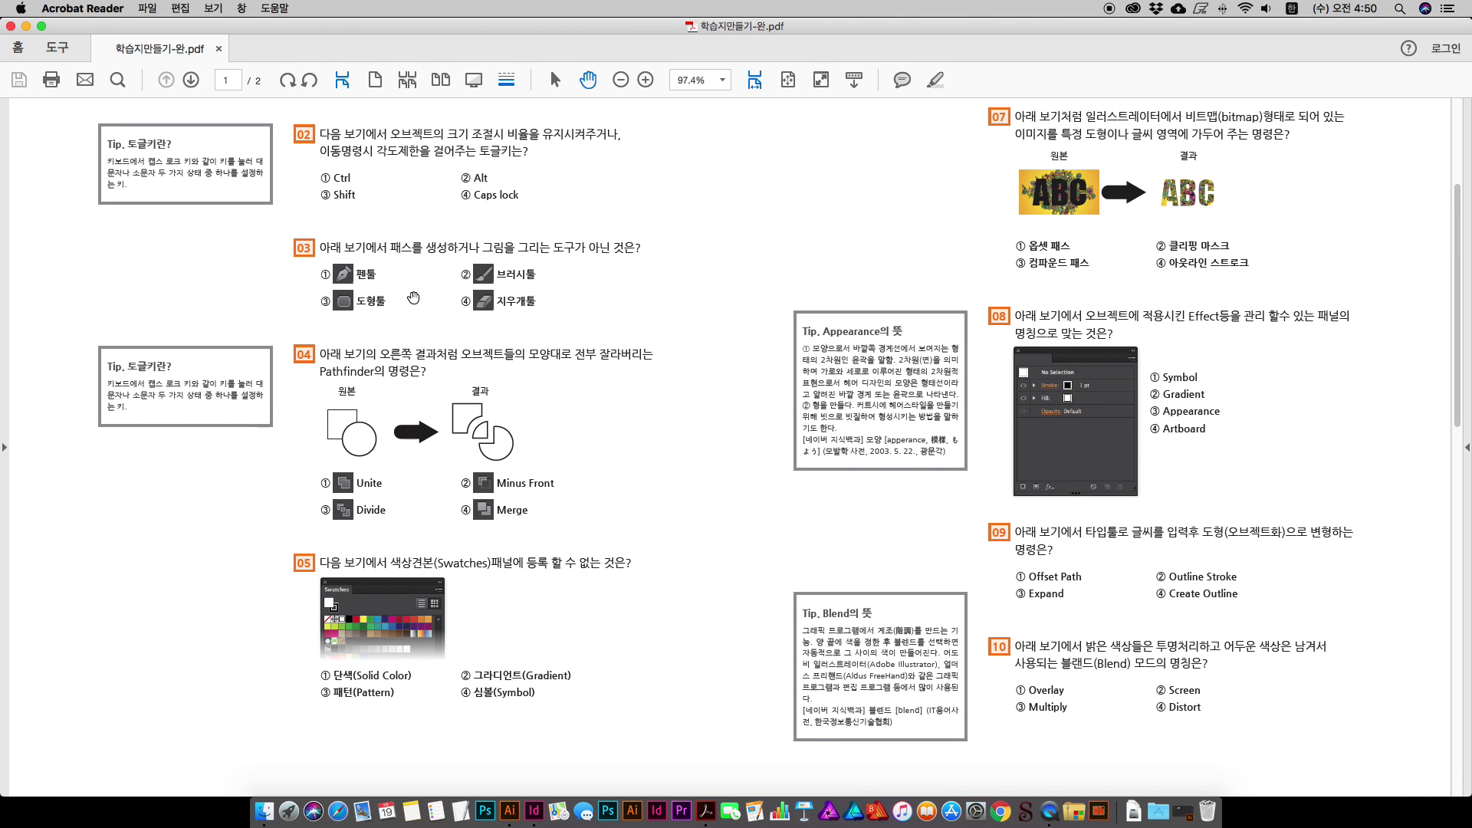
{"action": "key", "text": "super+="}
{"action": "key", "text": "super+="}
{"action": "key", "text": "super+="}
{"action": "key", "text": "super+="}
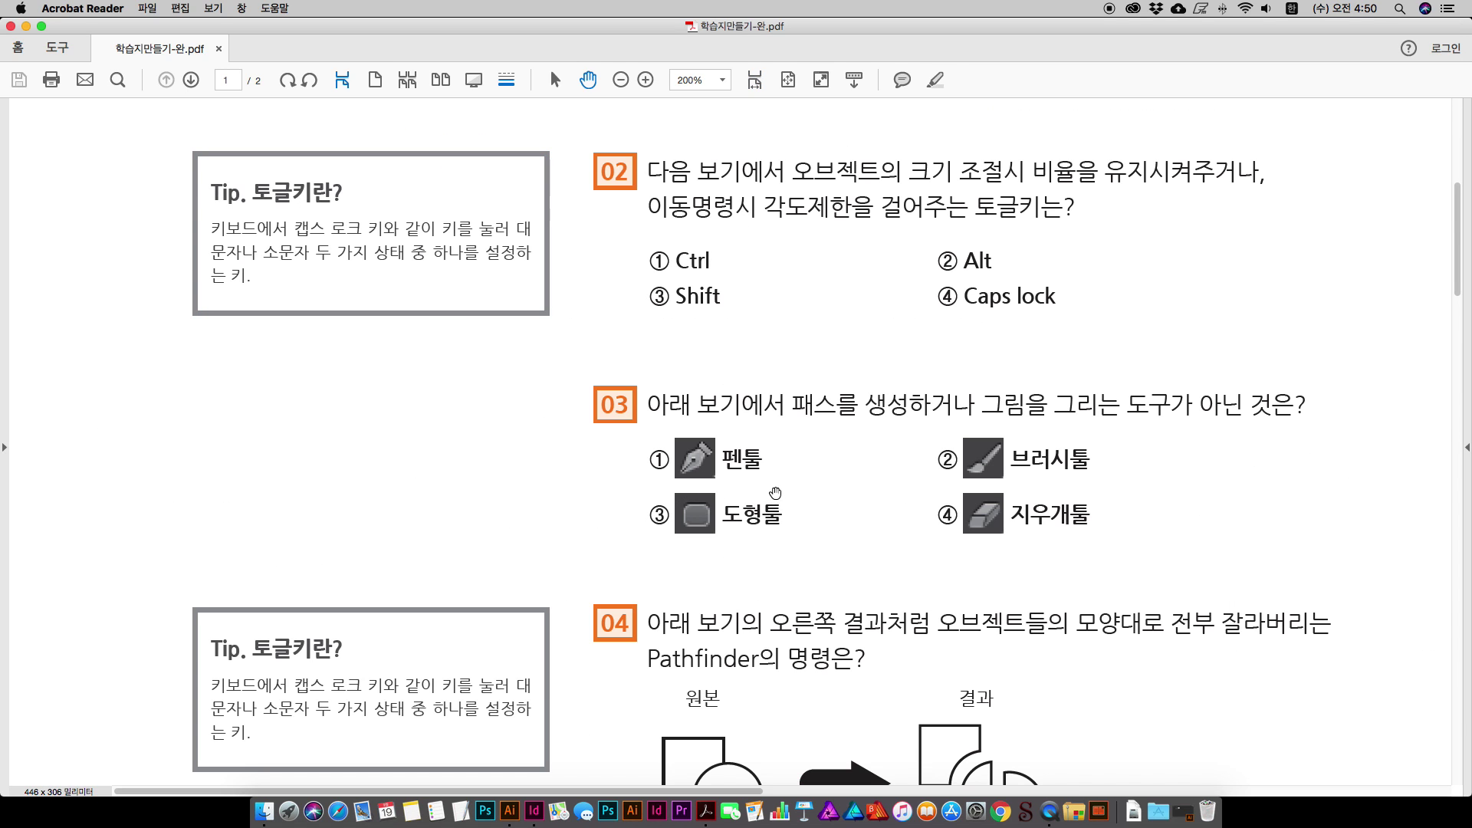
{"action": "left_click_drag", "start_coordinate": [695, 480], "coordinate": [694, 470]}
{"action": "scroll", "coordinate": [694, 468], "scroll_direction": "right", "scroll_amount": 5}
{"action": "scroll", "coordinate": [694, 468], "scroll_direction": "down", "scroll_amount": 3}
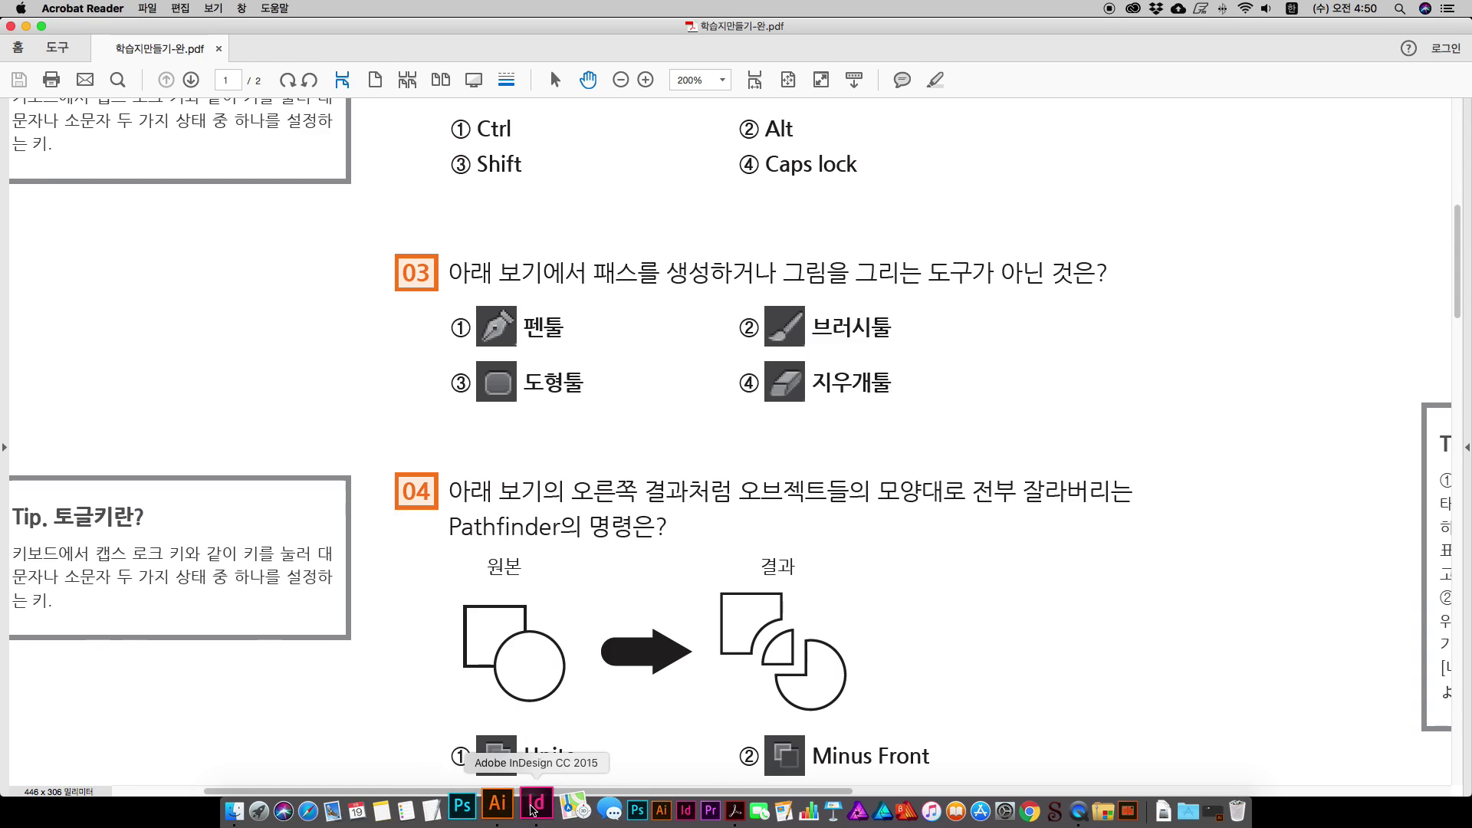
{"action": "left_click", "coordinate": [534, 810]}
Step: Show questions 03 and 04 at 300% in Normal mode with guides visible, then open Finder
{"action": "scroll", "coordinate": [418, 453], "scroll_direction": "up", "scroll_amount": 15}
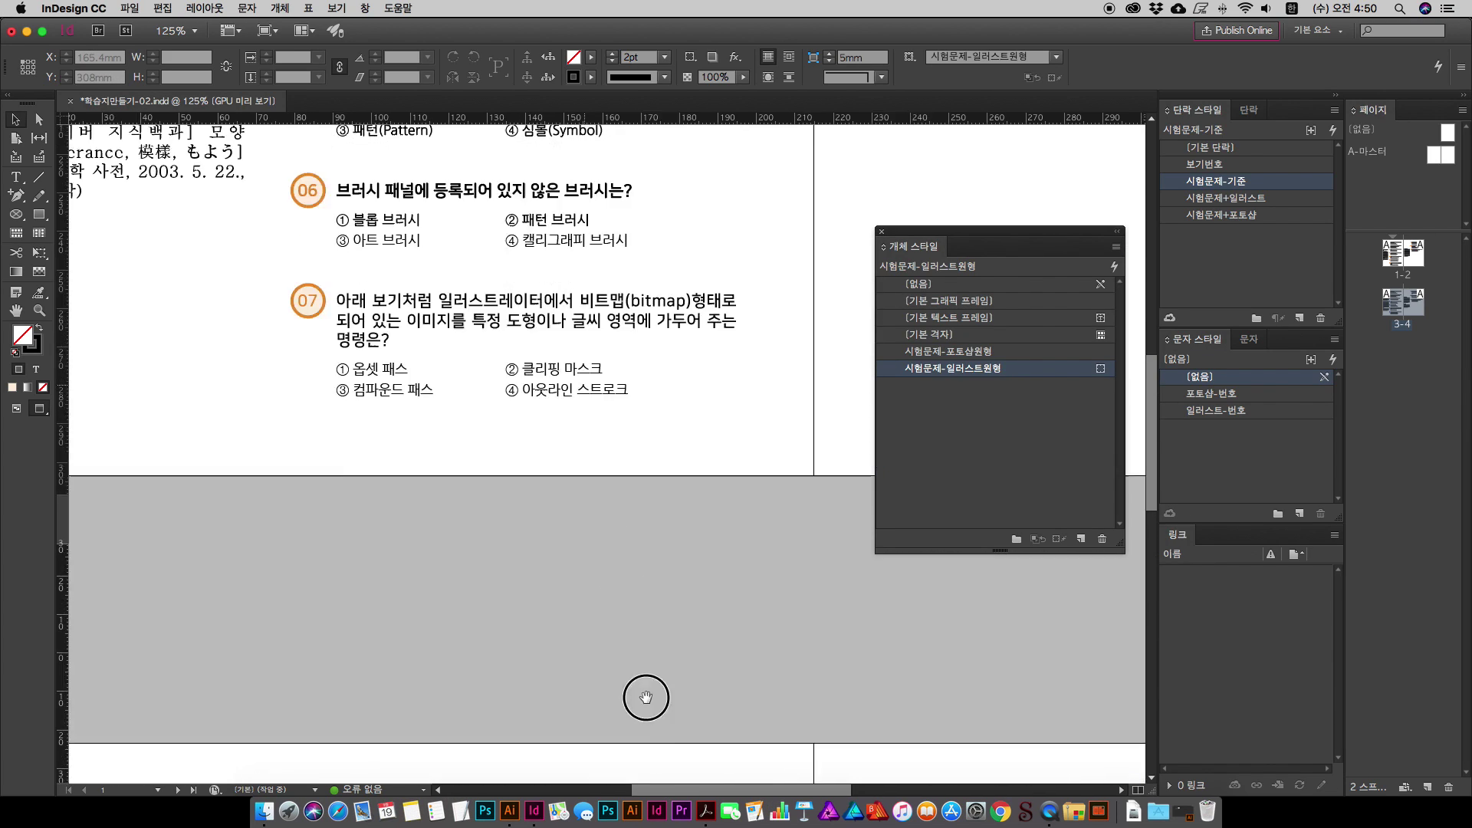
{"action": "key", "text": "super+equal"}
{"action": "key", "text": "super+equal"}
{"action": "key", "text": "super+equal"}
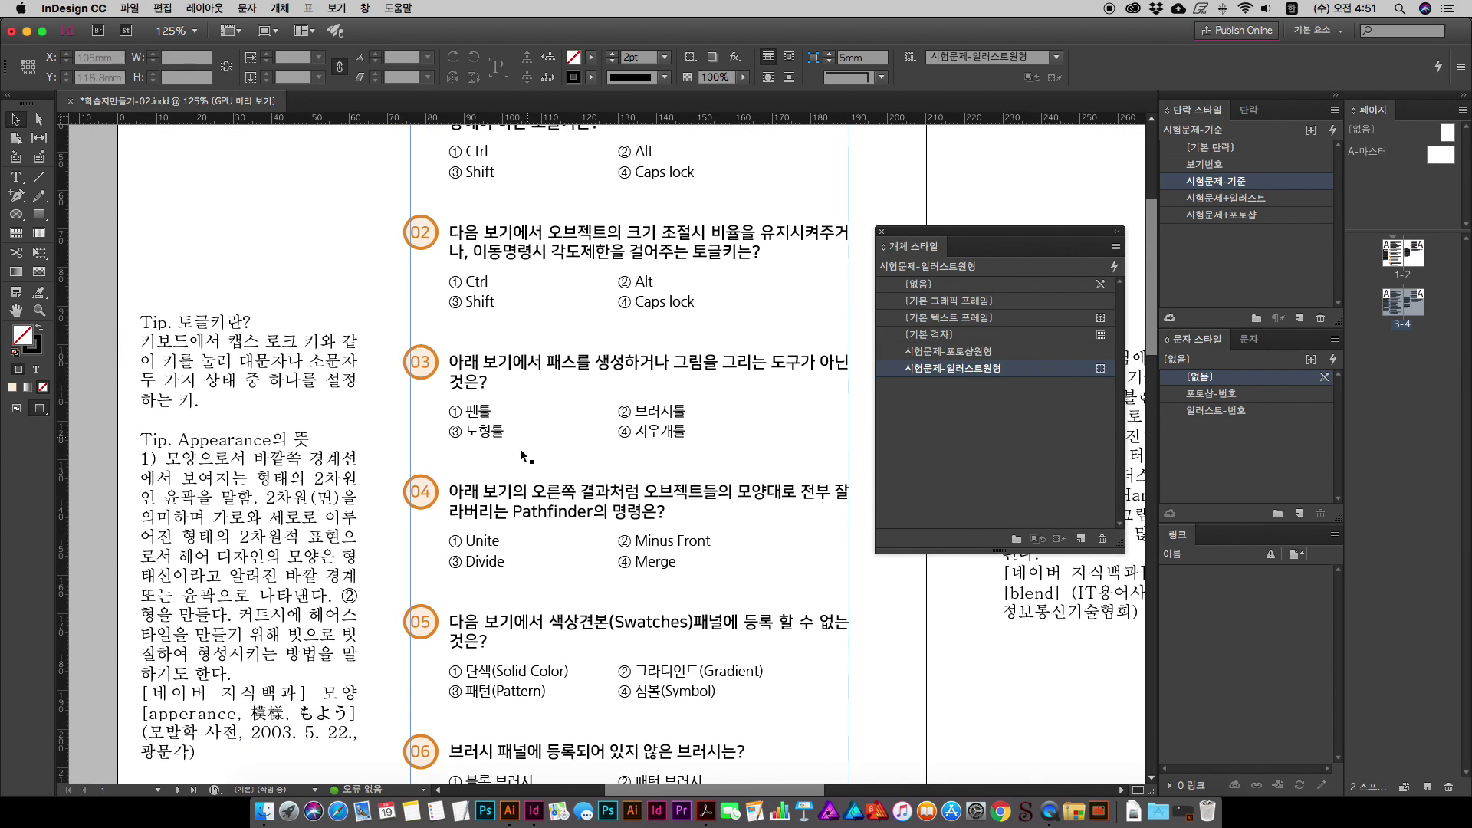
{"action": "left_click_drag", "start_coordinate": [404, 426], "coordinate": [552, 430]}
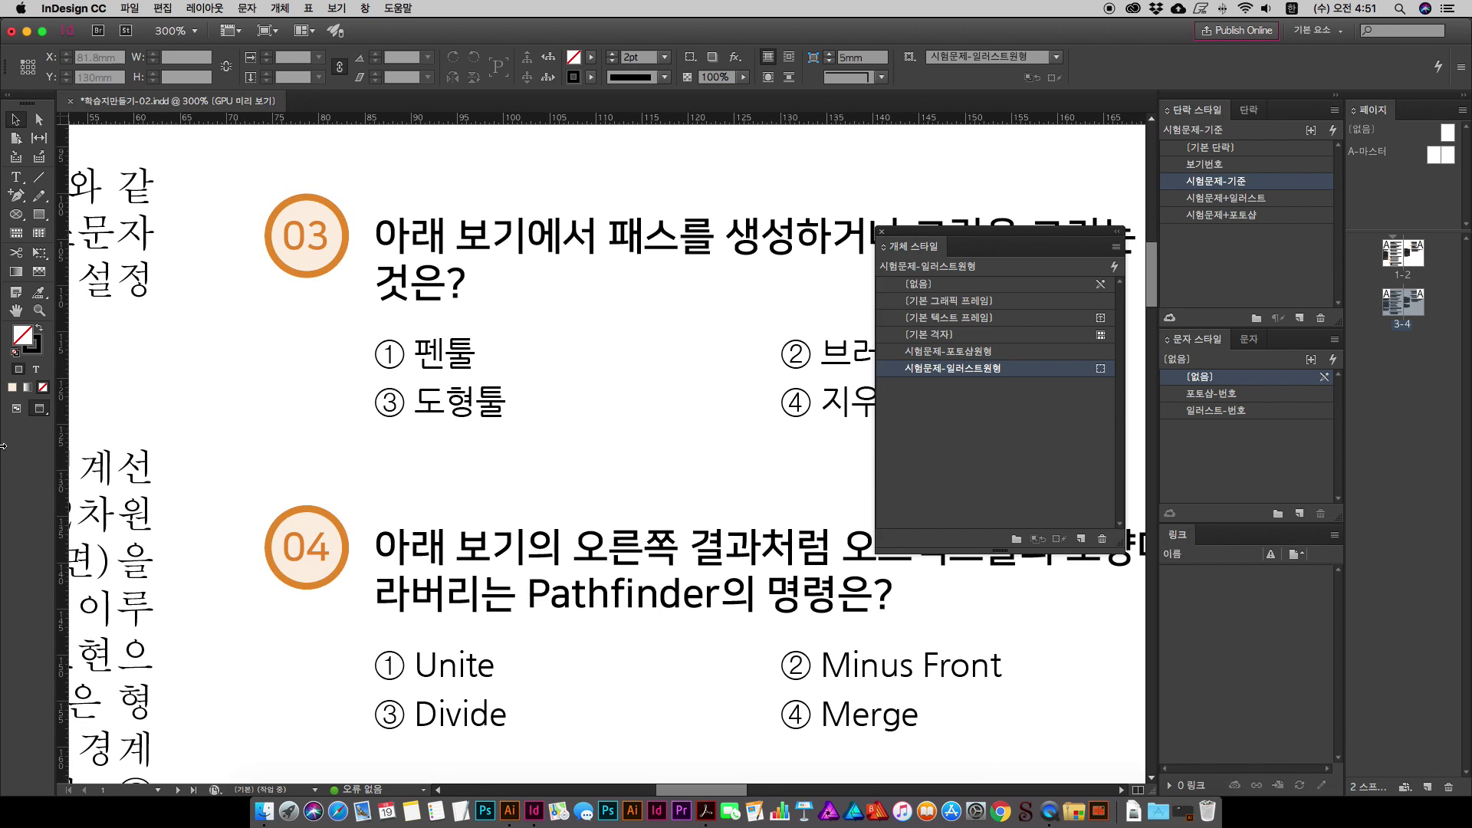
{"action": "left_click", "coordinate": [16, 409]}
{"action": "scroll", "coordinate": [337, 444], "scroll_direction": "left", "scroll_amount": 3}
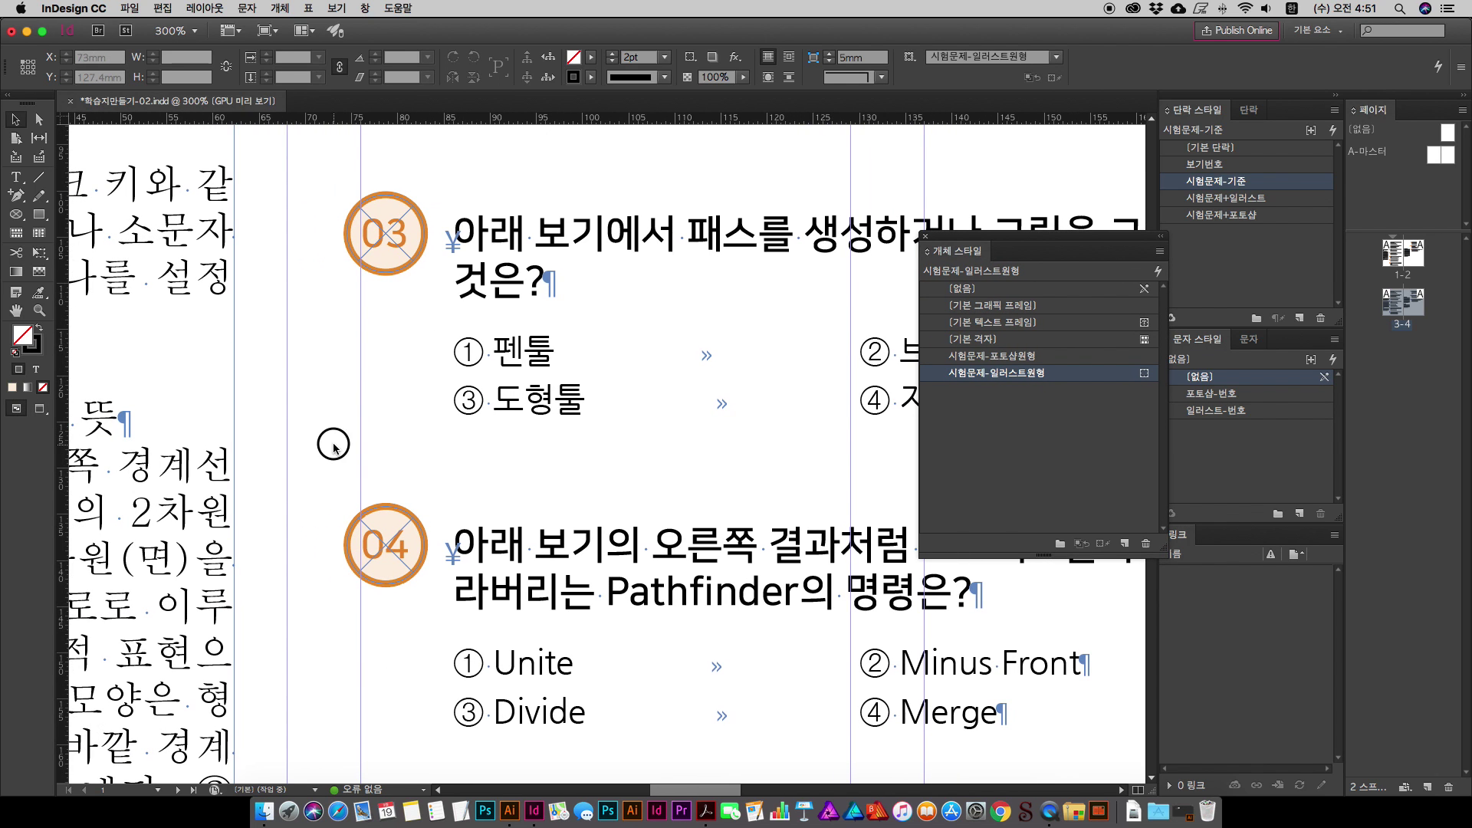
{"action": "left_click", "coordinate": [265, 811]}
Step: Preview 일러-tool.png from Finder and drag it onto the quiz page beside question 03
{"action": "left_click_drag", "start_coordinate": [597, 315], "coordinate": [641, 347]}
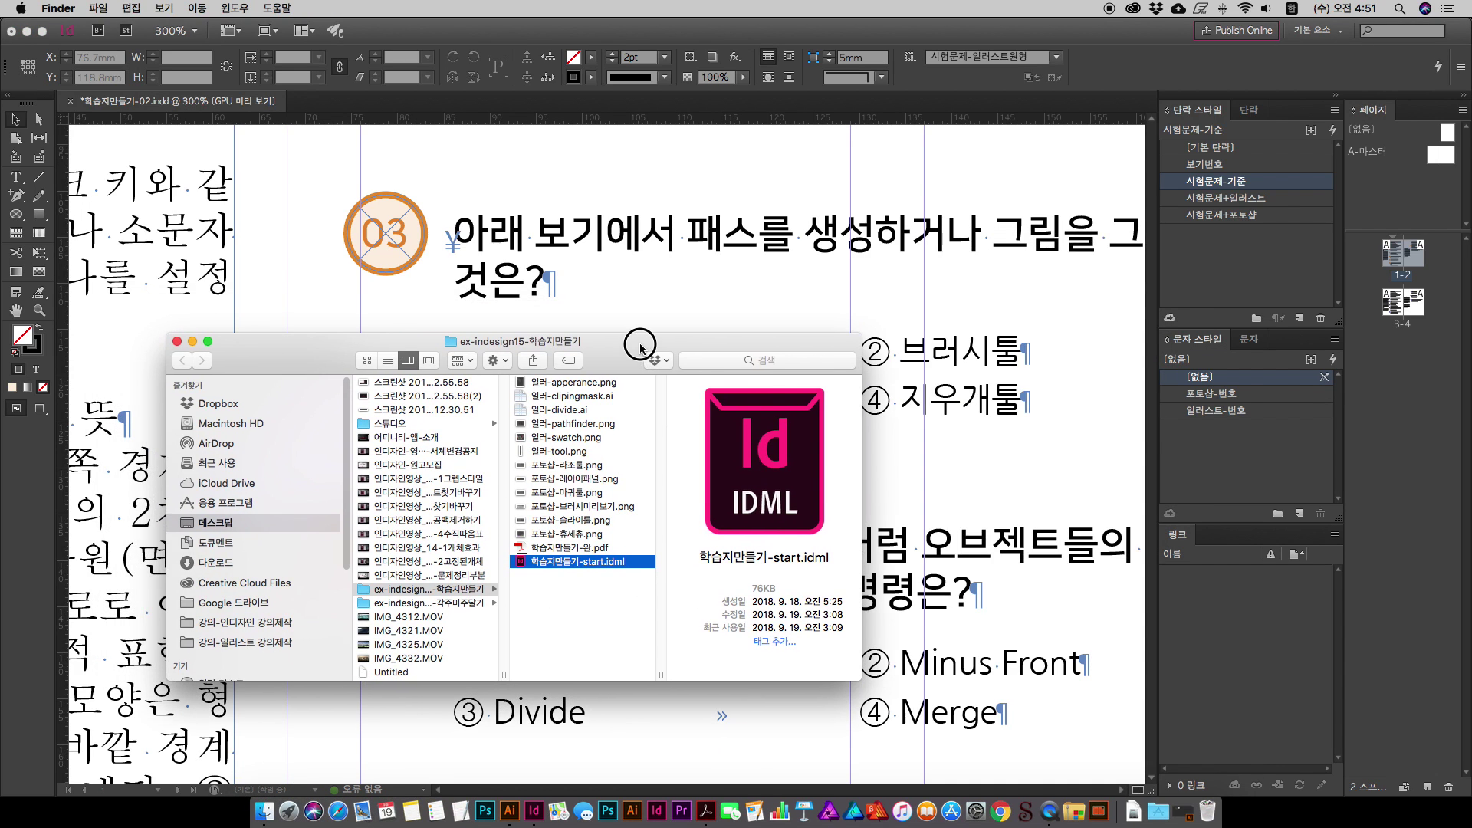
{"action": "left_click", "coordinate": [577, 455]}
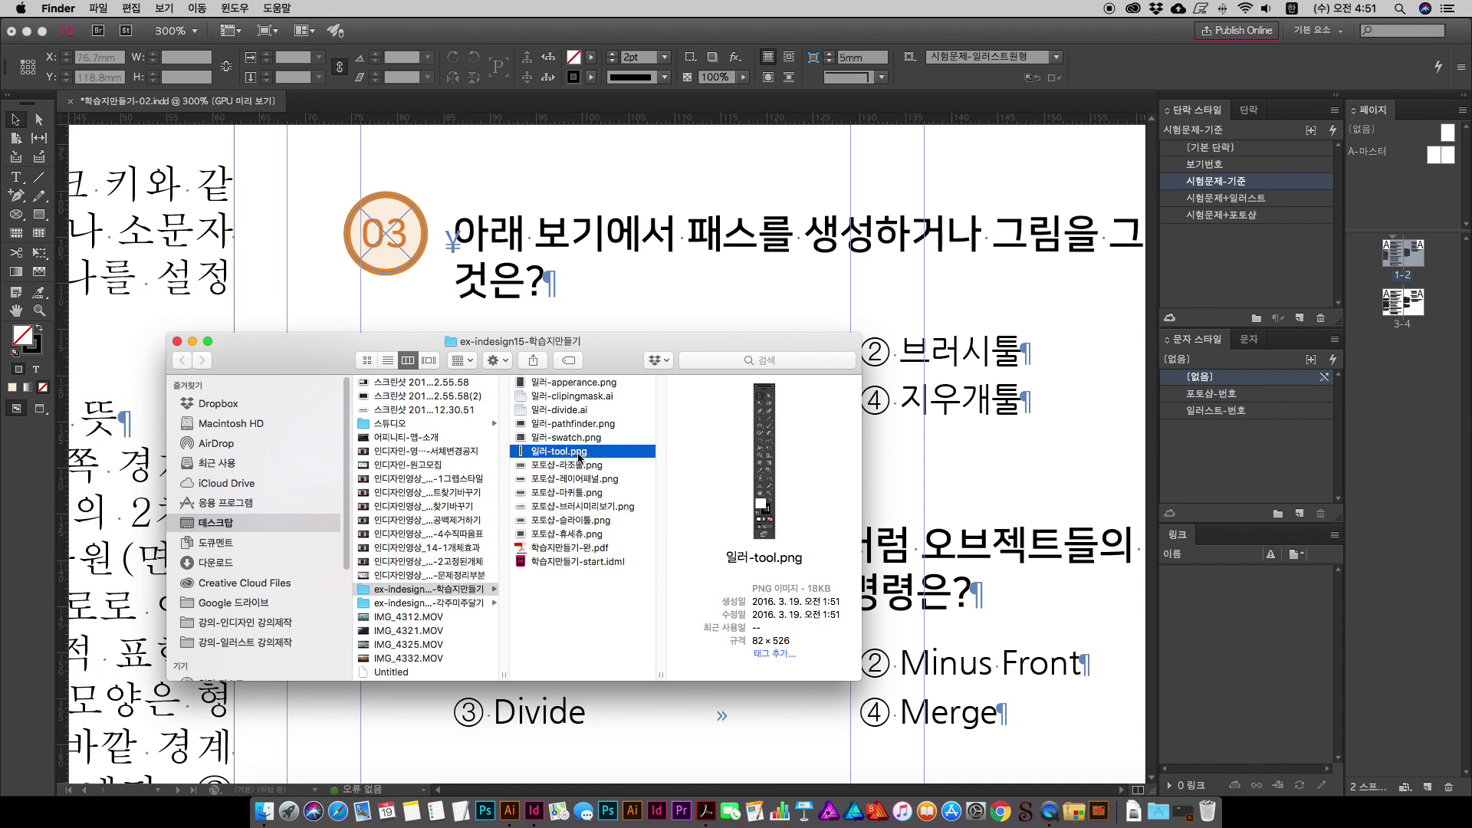
{"action": "left_click_drag", "start_coordinate": [616, 361], "coordinate": [663, 417]}
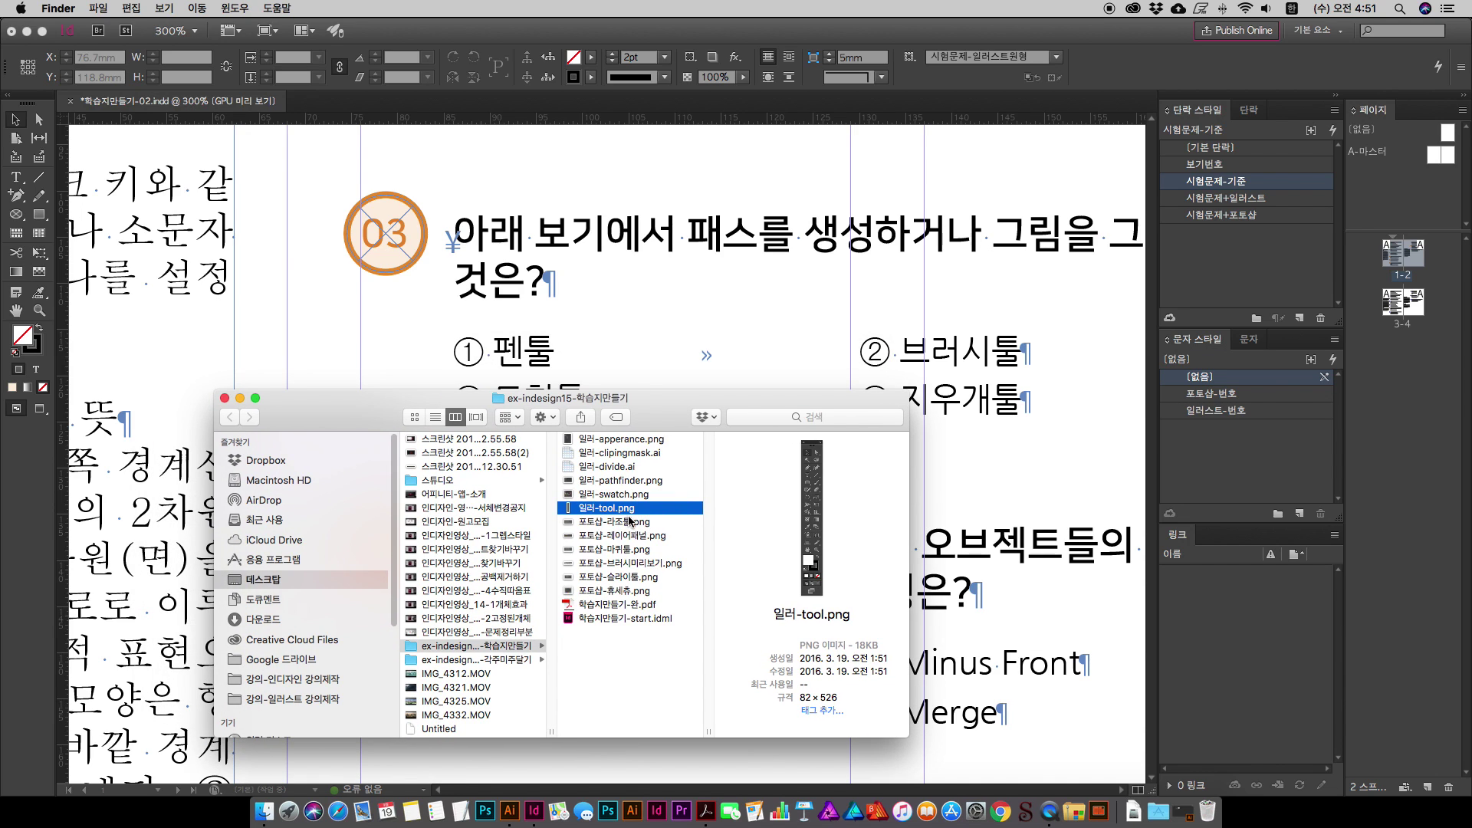
{"action": "key", "text": "space"}
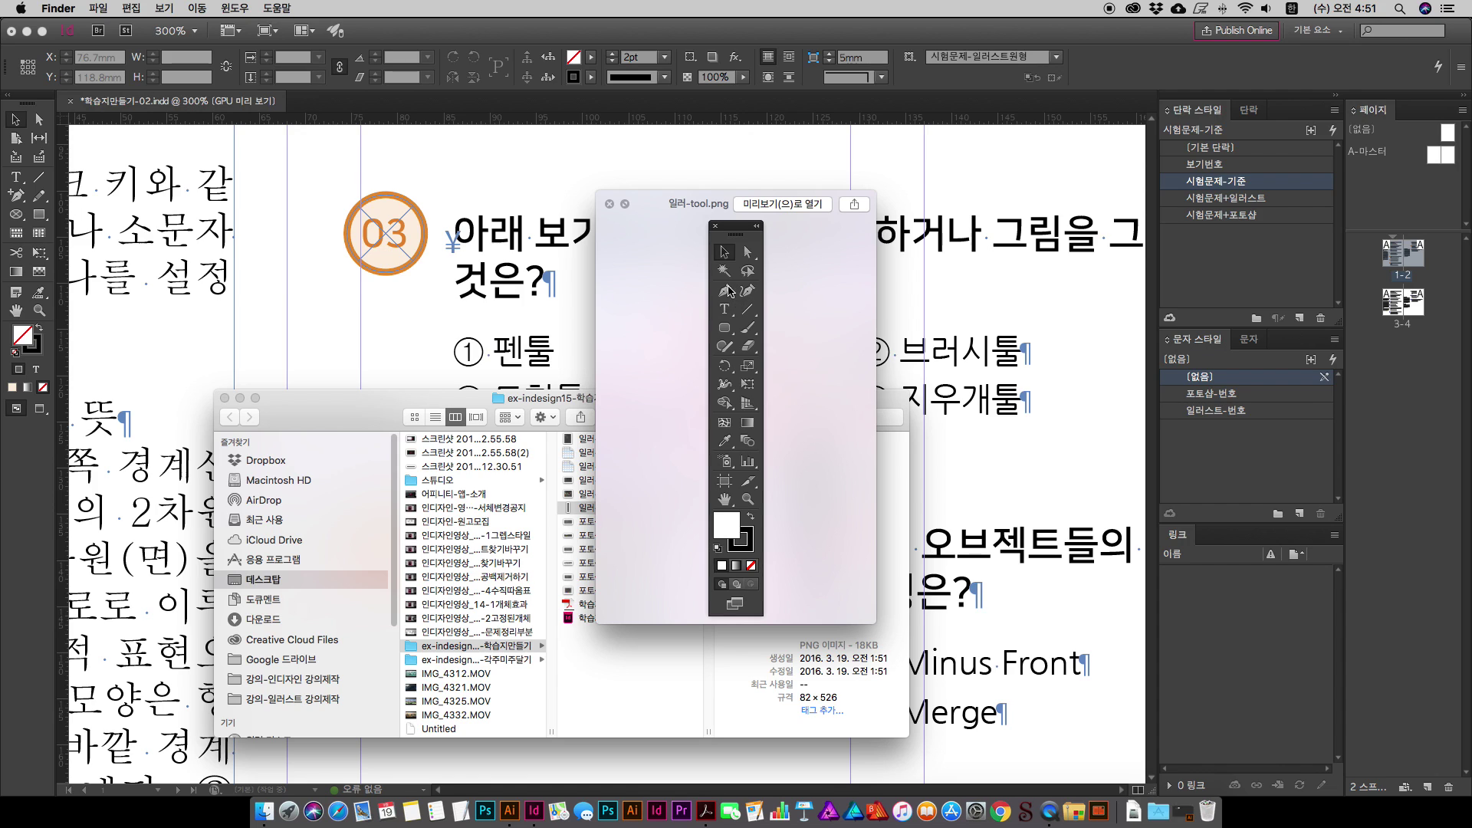
{"action": "key", "text": "space"}
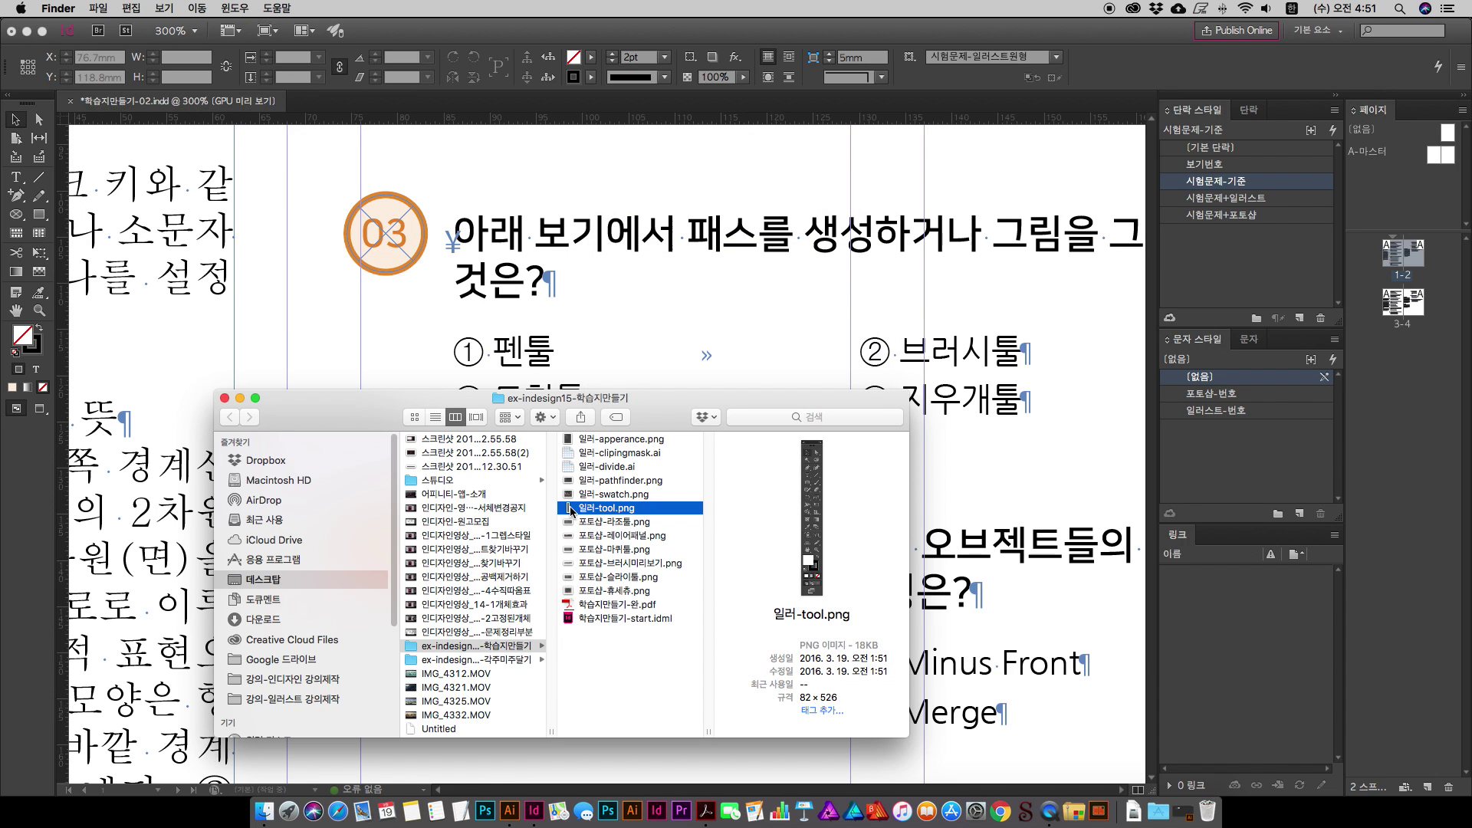
{"action": "left_click_drag", "start_coordinate": [574, 507], "coordinate": [316, 283]}
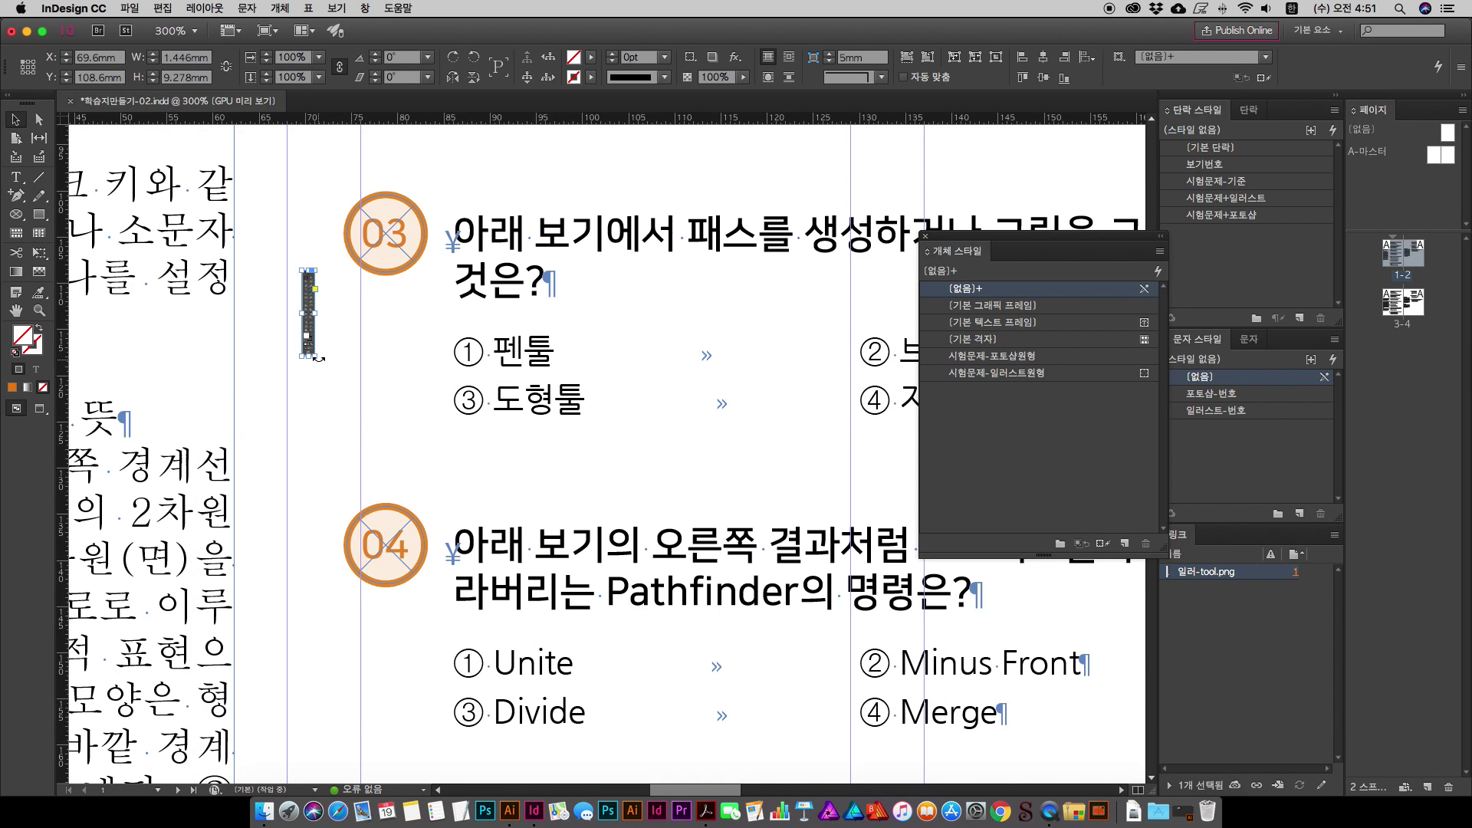
Step: Re-place the toolbox image in a frame shrunk to a few millimetres wide
{"action": "key", "text": "super+z"}
{"action": "left_click_drag", "start_coordinate": [309, 184], "coordinate": [702, 716]}
{"action": "left_click_drag", "start_coordinate": [391, 716], "coordinate": [354, 292]}
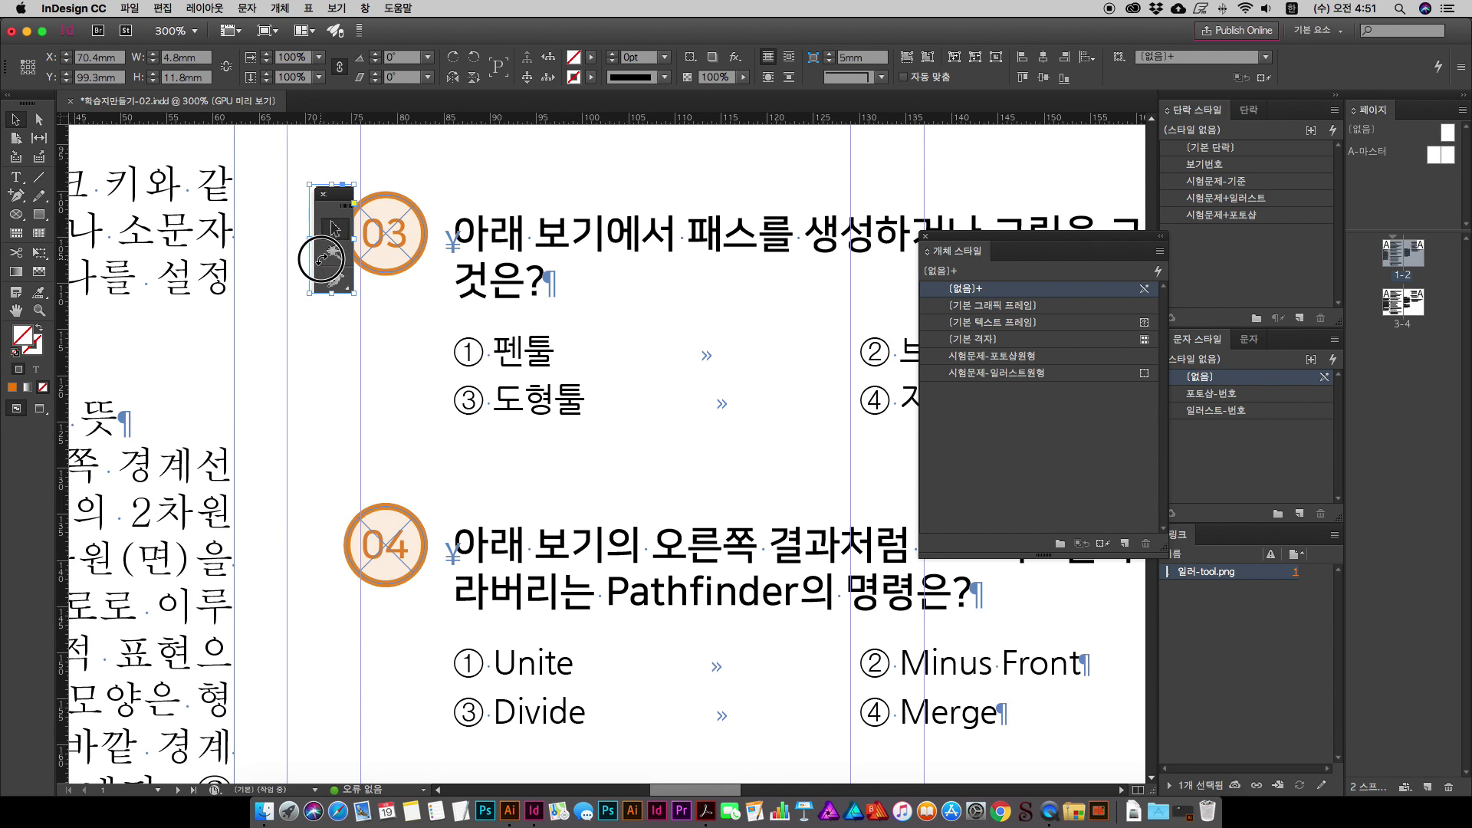
{"action": "left_click_drag", "start_coordinate": [309, 186], "coordinate": [323, 202]}
{"action": "left_click", "coordinate": [285, 262]}
{"action": "left_click", "coordinate": [332, 281]}
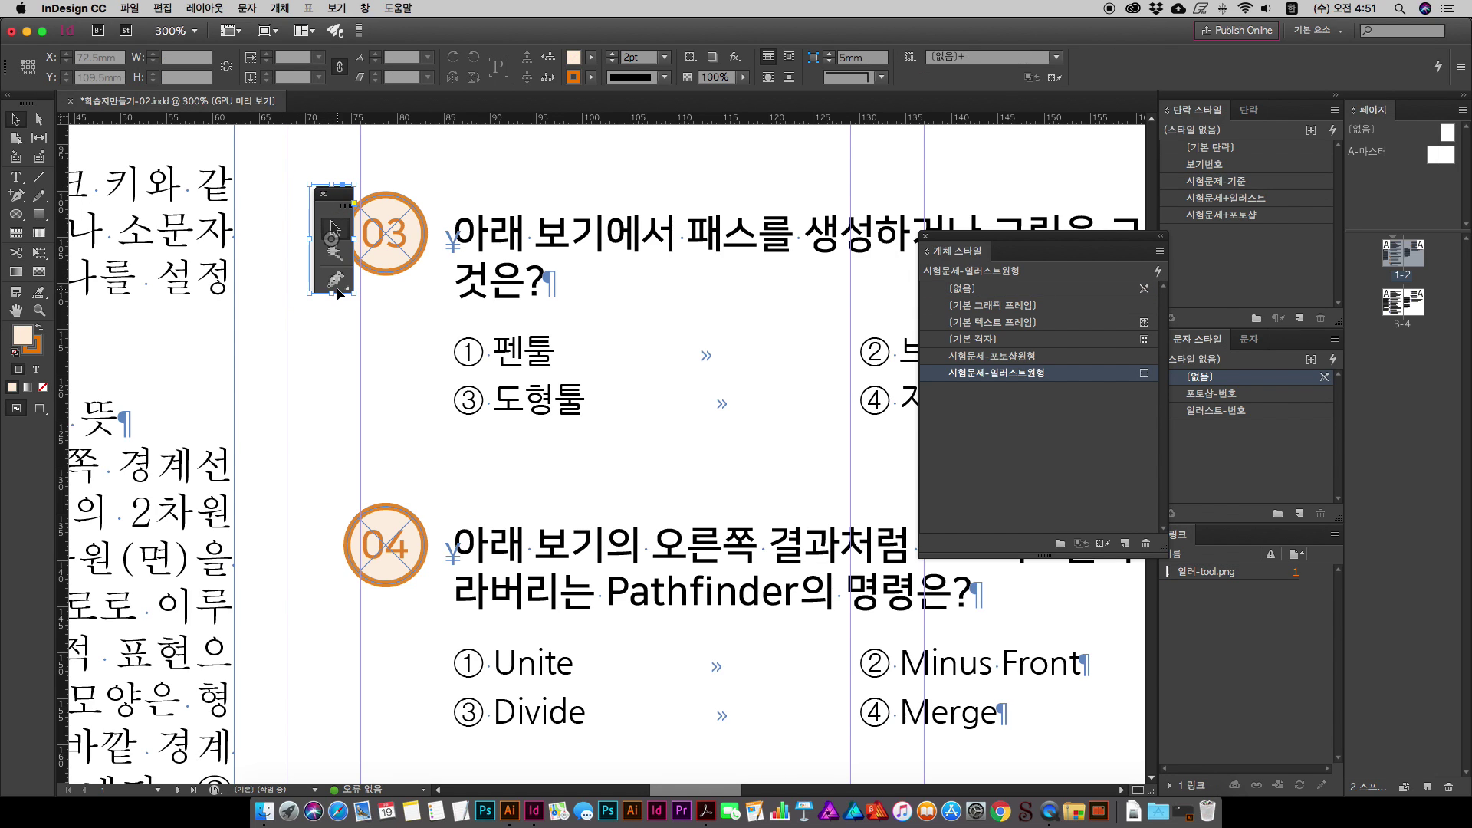
{"action": "key", "text": "ctrl+z"}
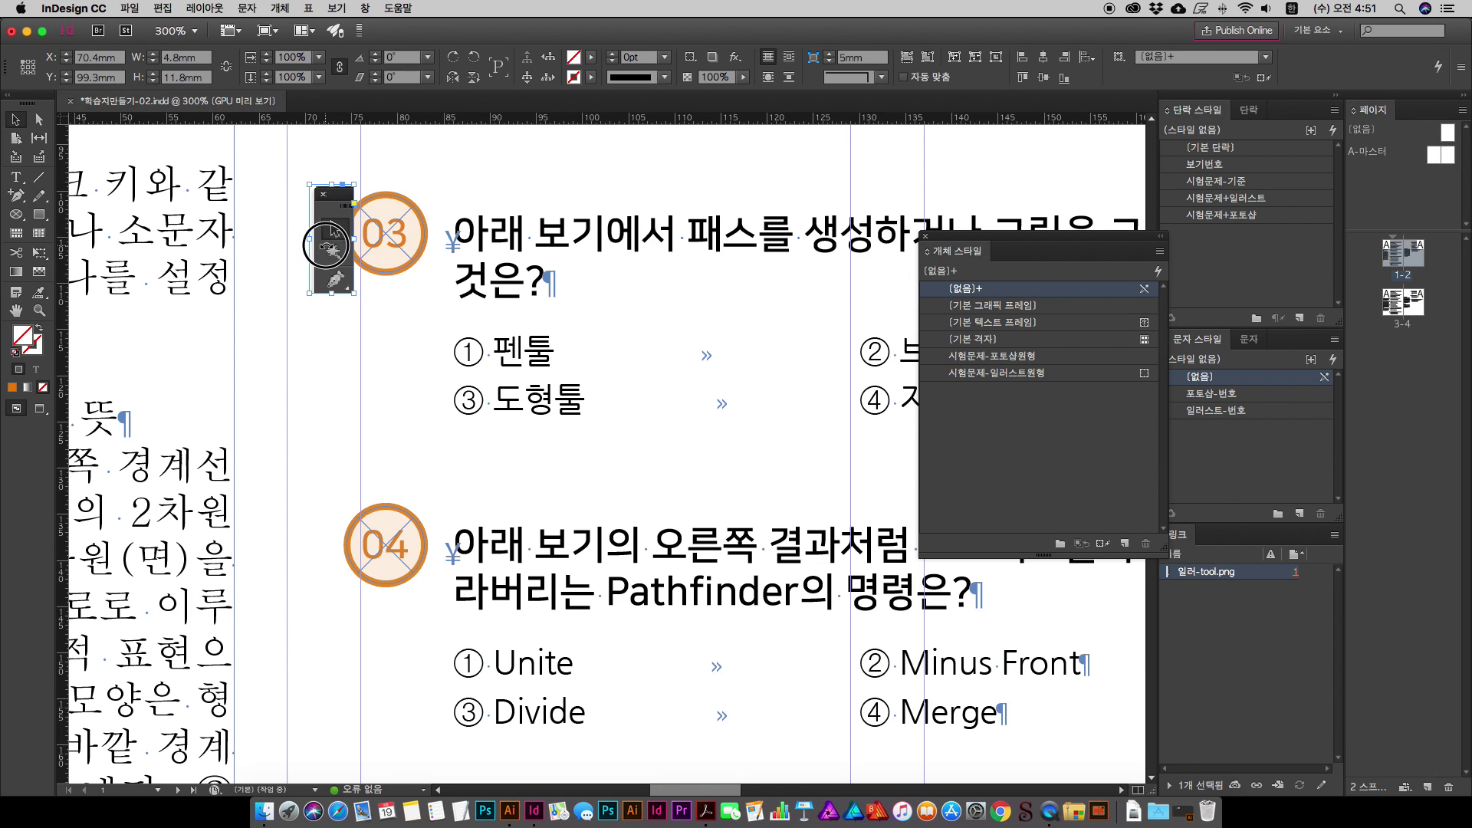
{"action": "left_click", "coordinate": [305, 335]}
Step: Position the toolbox image frame next to the 03 circle, undoing an accidental enlargement
{"action": "key", "text": "super+equal"}
{"action": "key", "text": "super+equal"}
{"action": "key", "text": "super+equal"}
{"action": "left_click_drag", "start_coordinate": [342, 286], "coordinate": [818, 647]}
{"action": "left_click_drag", "start_coordinate": [607, 490], "coordinate": [793, 675]}
{"action": "left_click_drag", "start_coordinate": [537, 531], "coordinate": [451, 557]}
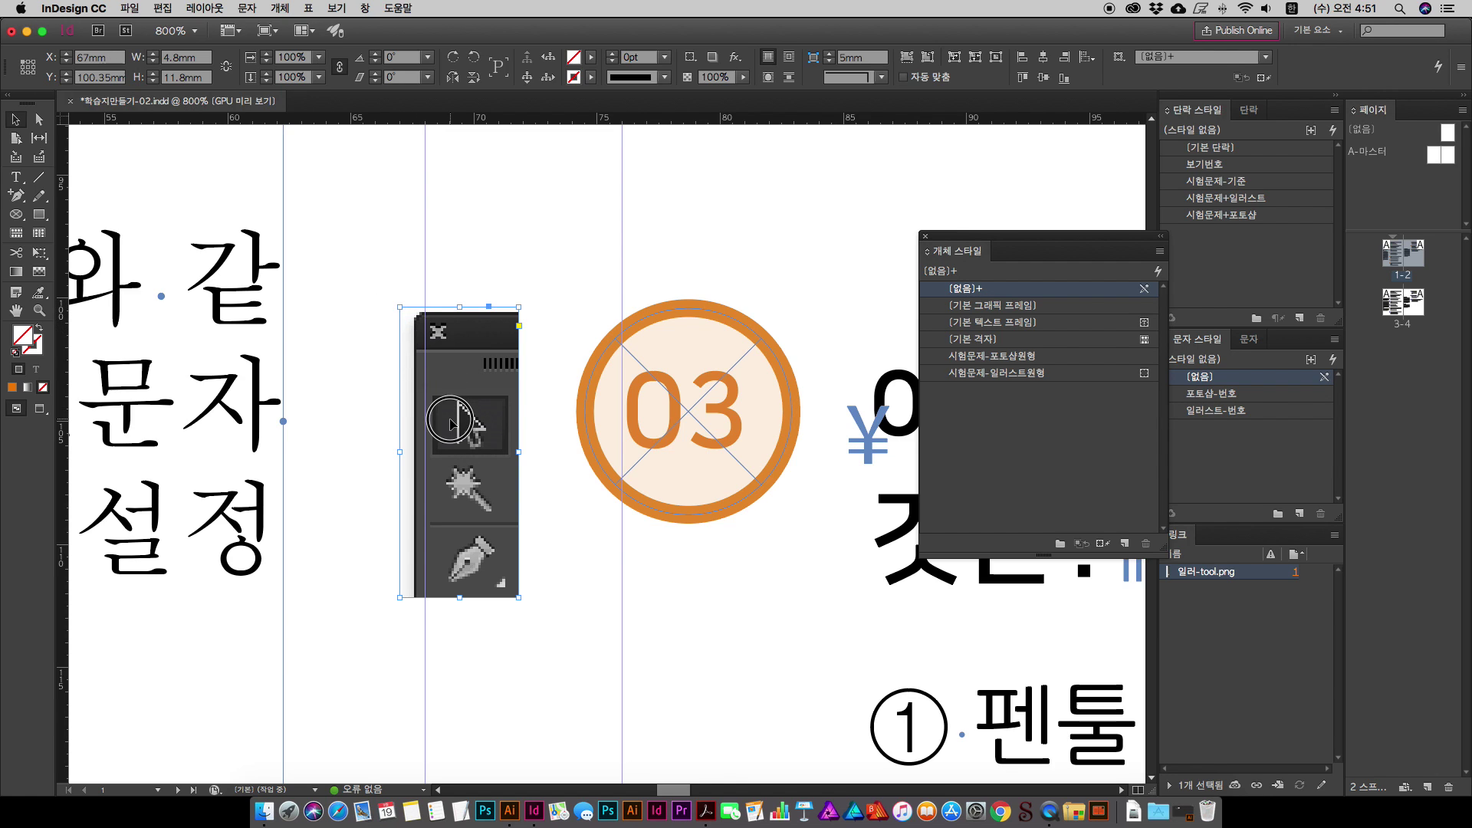
{"action": "left_click_drag", "start_coordinate": [518, 599], "coordinate": [564, 617]}
{"action": "key", "text": "super+z"}
{"action": "left_click", "coordinate": [330, 434]}
{"action": "left_click", "coordinate": [433, 404]}
{"action": "left_click_drag", "start_coordinate": [412, 403], "coordinate": [406, 388]}
Step: Try 시험문제-일러스트원형, undo it, and clear overrides so the frame keeps [없음]
{"action": "left_click", "coordinate": [995, 288]}
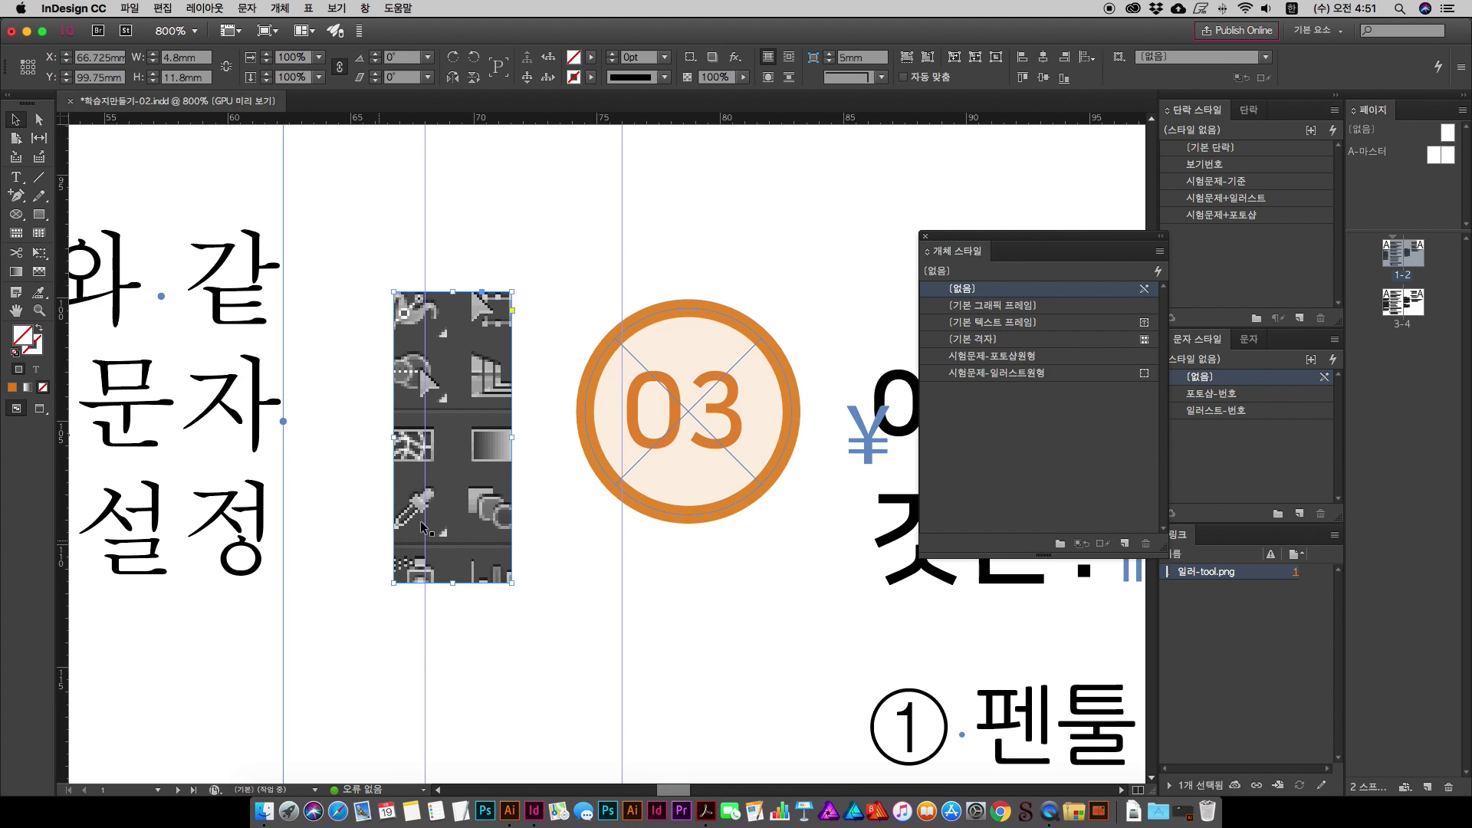
{"action": "left_click", "coordinate": [997, 372]}
{"action": "key", "text": "super+z"}
{"action": "key", "text": "super+shift+z"}
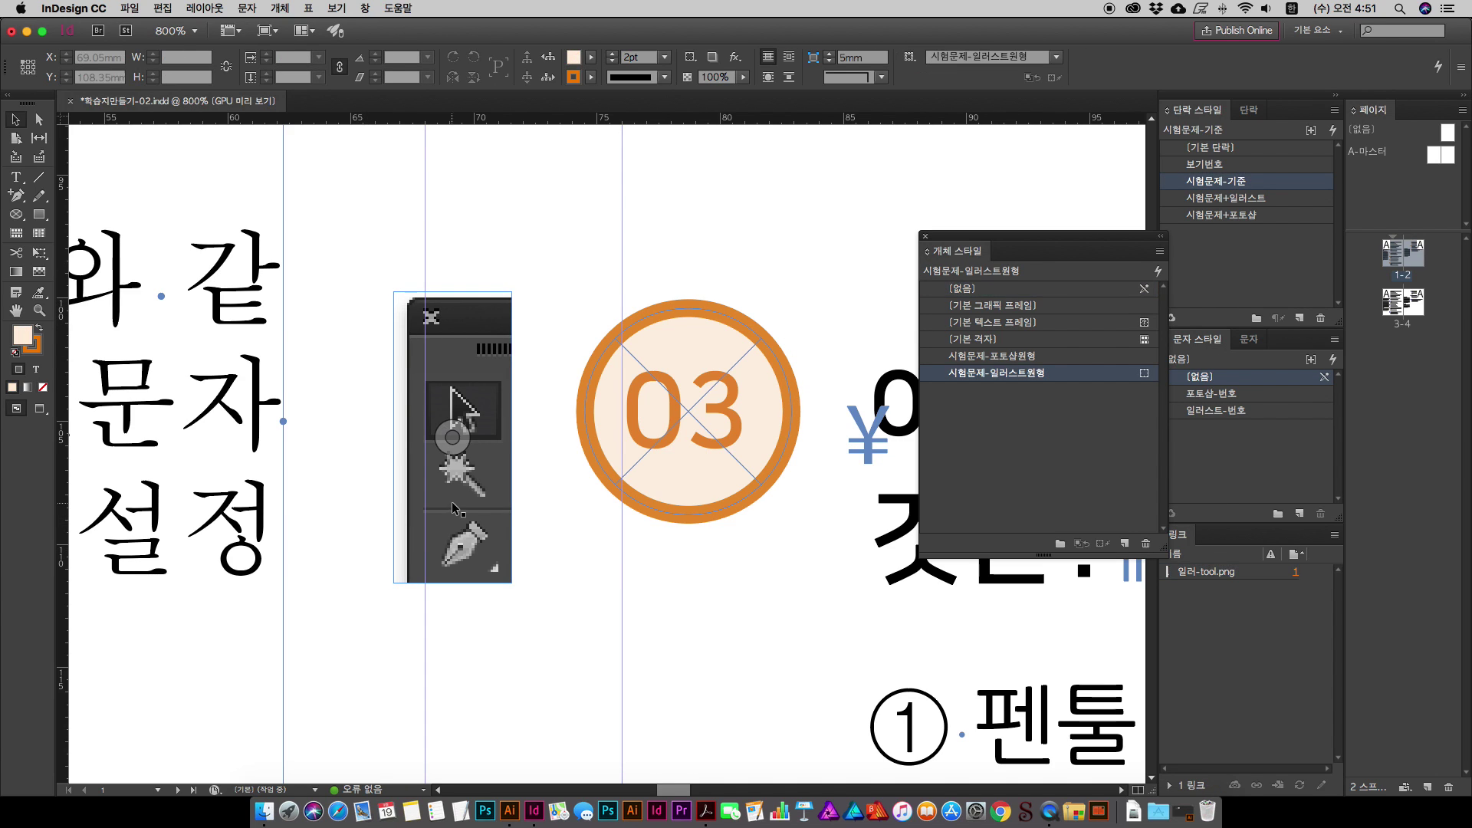
{"action": "key", "text": "super+z"}
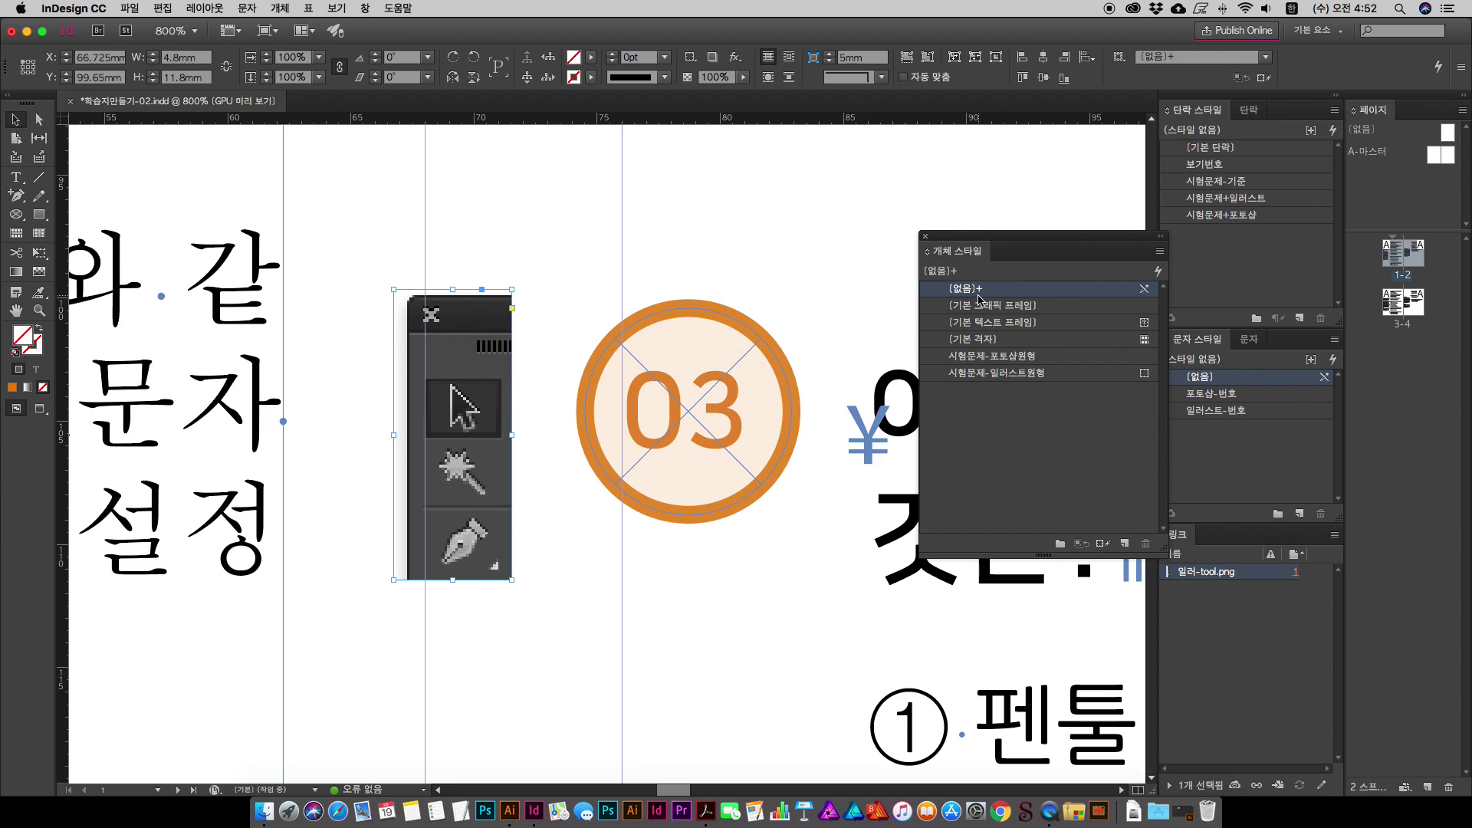
{"action": "left_click", "coordinate": [1101, 545]}
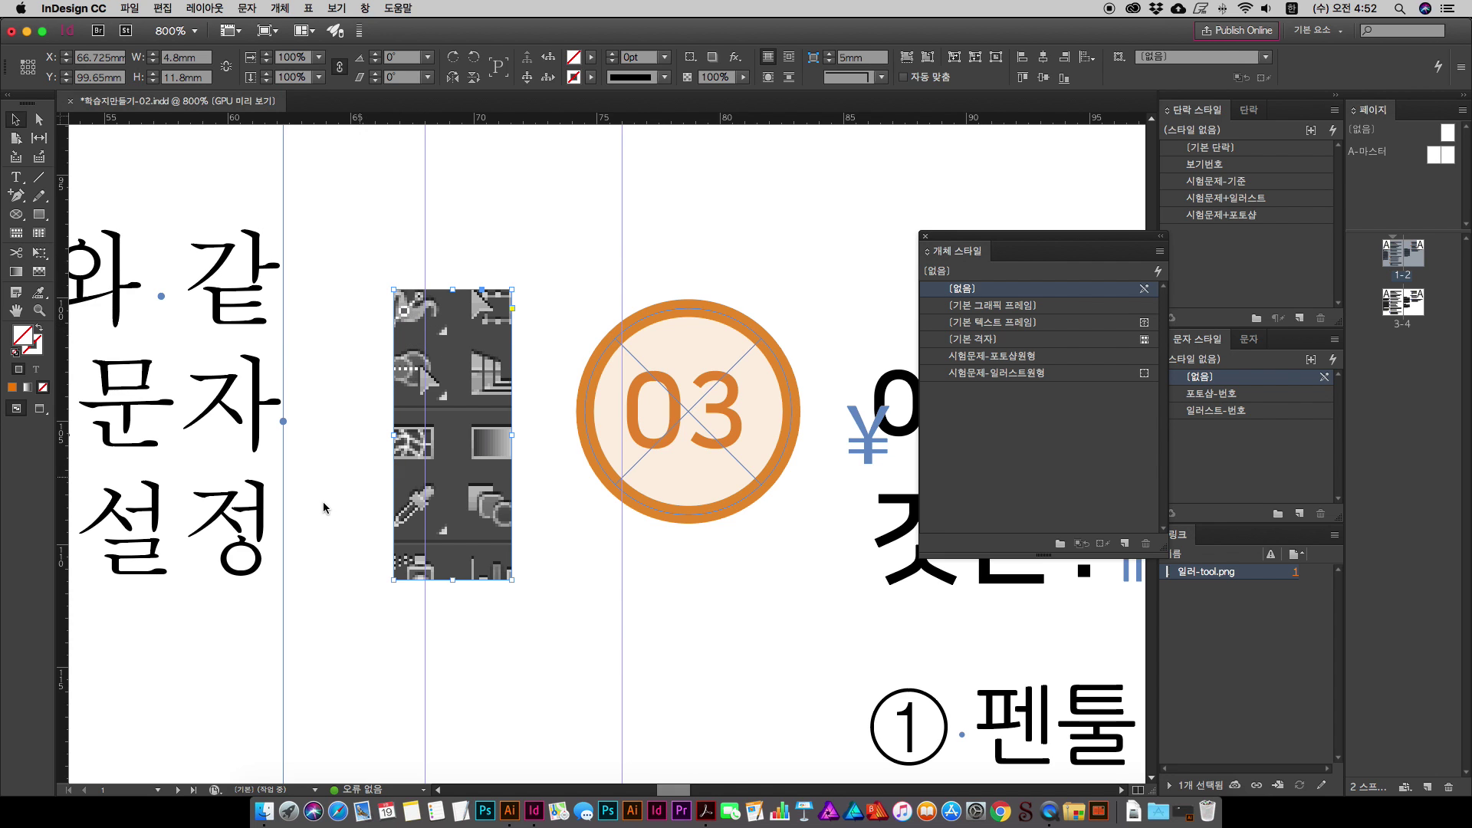
{"action": "key", "text": "super+minus"}
{"action": "key", "text": "super+minus"}
{"action": "key", "text": "super+minus"}
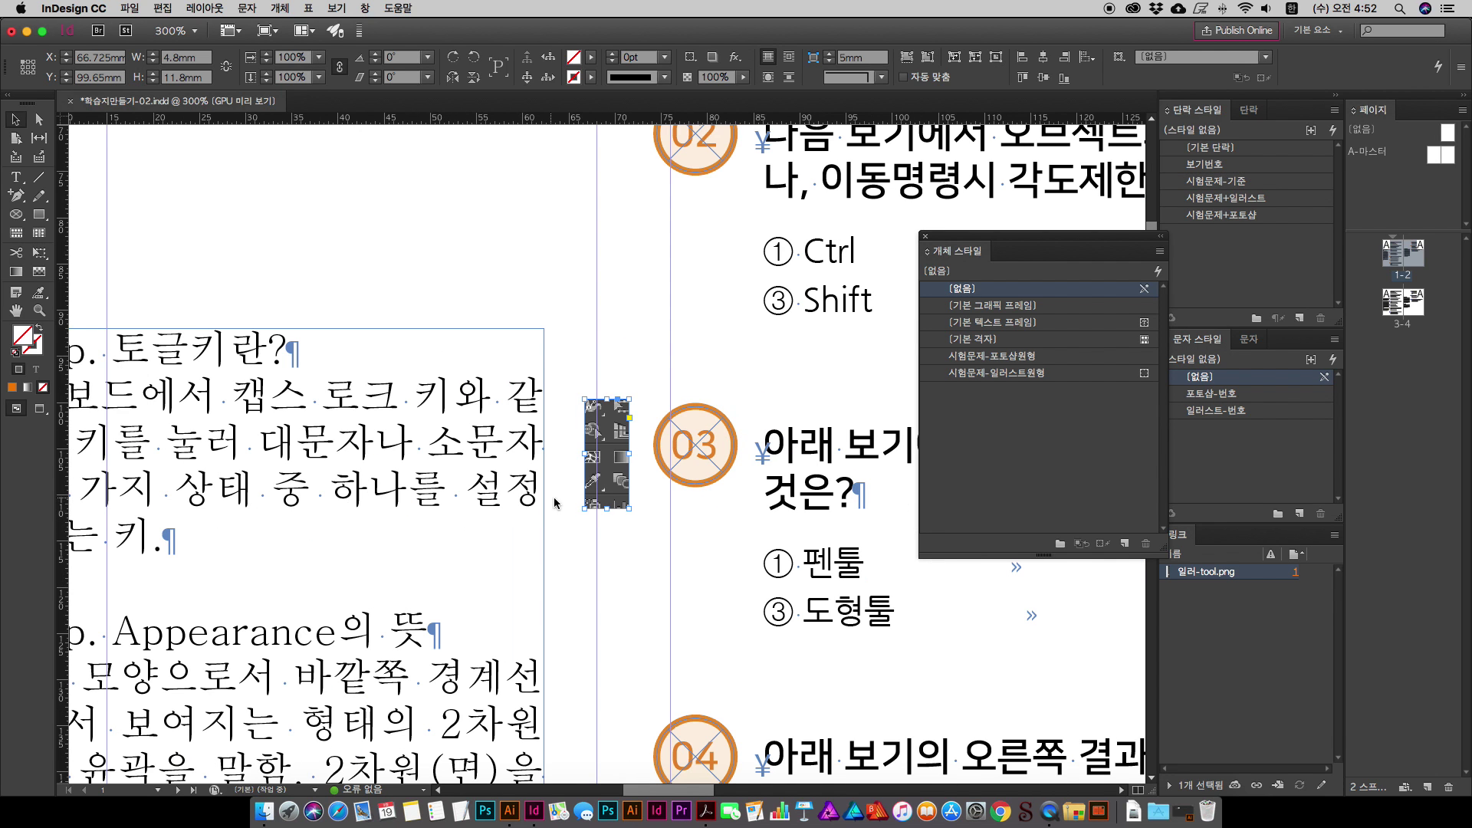
Step: Crop the toolbox image frame to about 3.2 × 3 mm, showing only the pen-tool icon
{"action": "left_click_drag", "start_coordinate": [593, 491], "coordinate": [616, 457]}
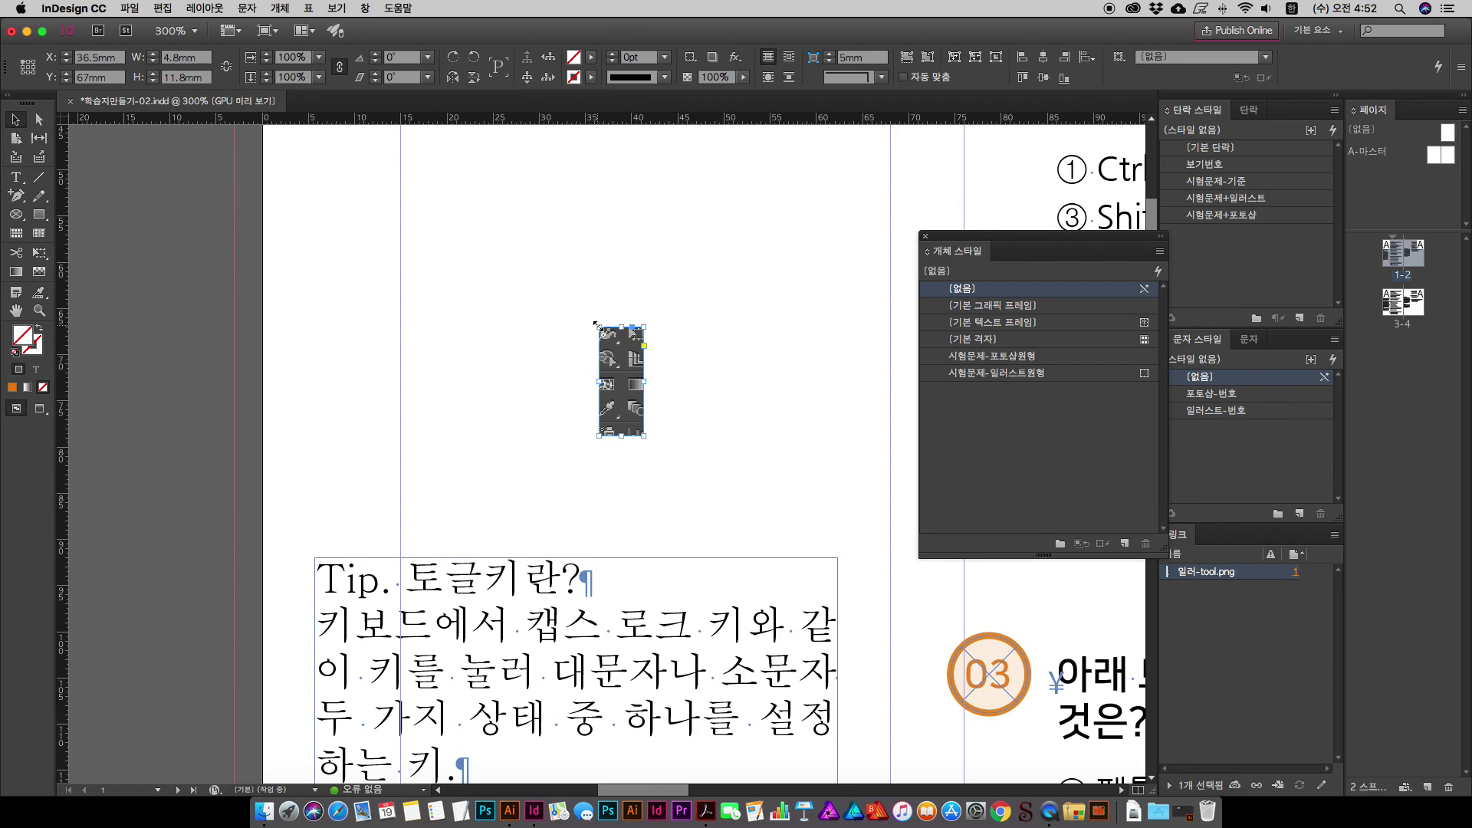
{"action": "left_click", "coordinate": [569, 282]}
{"action": "left_click_drag", "start_coordinate": [643, 436], "coordinate": [784, 509]}
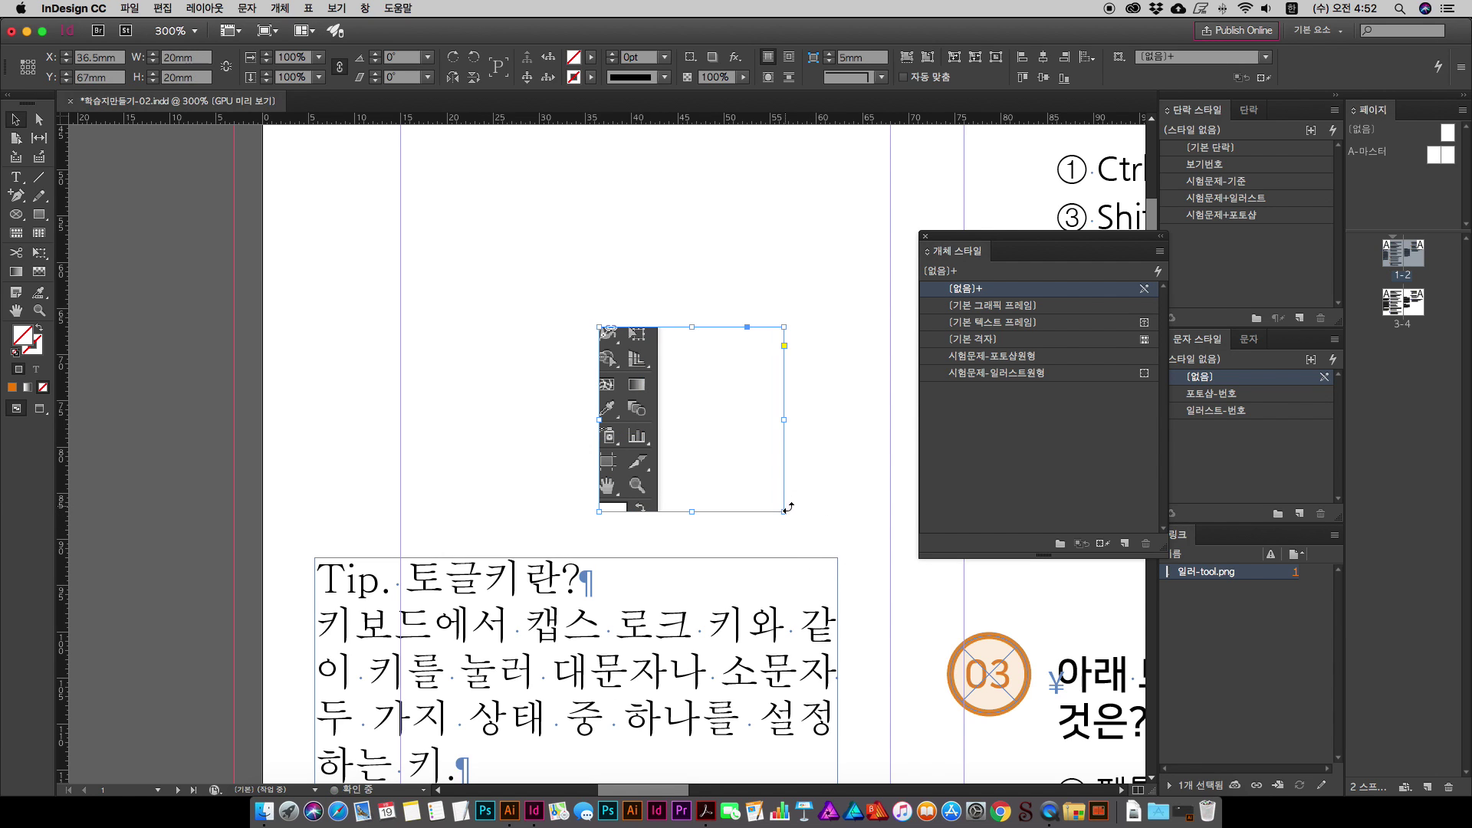
{"action": "left_click_drag", "start_coordinate": [692, 419], "coordinate": [727, 512]}
{"action": "left_click_drag", "start_coordinate": [801, 467], "coordinate": [645, 310]}
{"action": "left_click", "coordinate": [785, 399]}
Step: Move the cropped pen-tool icon onto 펜툴 in answer ① of question 03
{"action": "key", "text": "super+equal"}
{"action": "key", "text": "super+equal"}
{"action": "key", "text": "super+equal"}
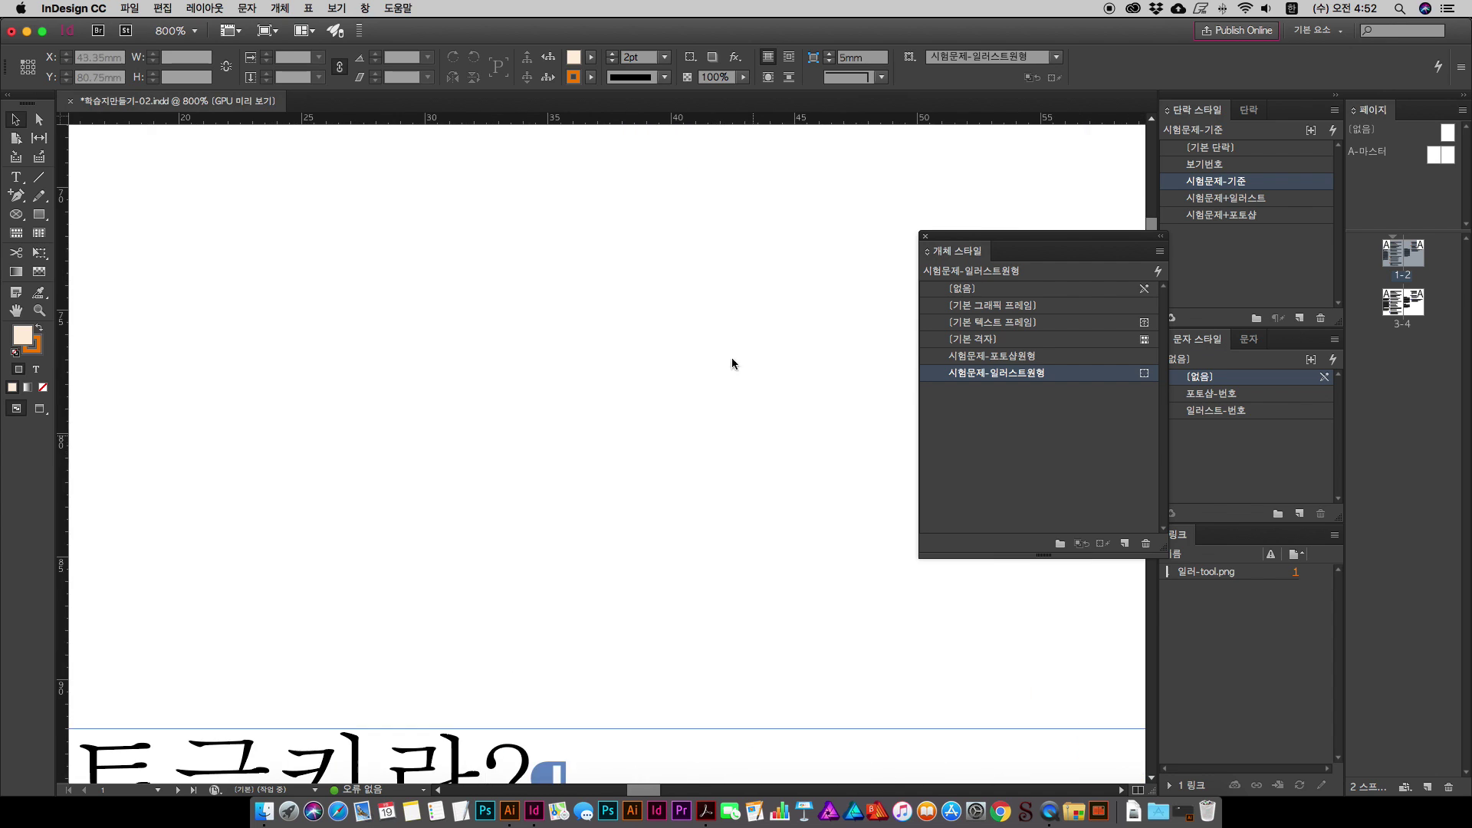
{"action": "left_click_drag", "start_coordinate": [745, 398], "coordinate": [362, 743]}
{"action": "left_click", "coordinate": [318, 517]}
{"action": "left_click_drag", "start_coordinate": [339, 529], "coordinate": [550, 349]}
{"action": "key", "text": "super+minus"}
{"action": "key", "text": "super+minus"}
{"action": "key", "text": "super+minus"}
{"action": "key", "text": "super+minus"}
{"action": "left_click_drag", "start_coordinate": [722, 520], "coordinate": [392, 321]}
{"action": "left_click", "coordinate": [320, 299]}
{"action": "left_click_drag", "start_coordinate": [278, 261], "coordinate": [358, 438]}
{"action": "left_click_drag", "start_coordinate": [437, 508], "coordinate": [361, 276]}
{"action": "left_click_drag", "start_coordinate": [278, 211], "coordinate": [602, 602]}
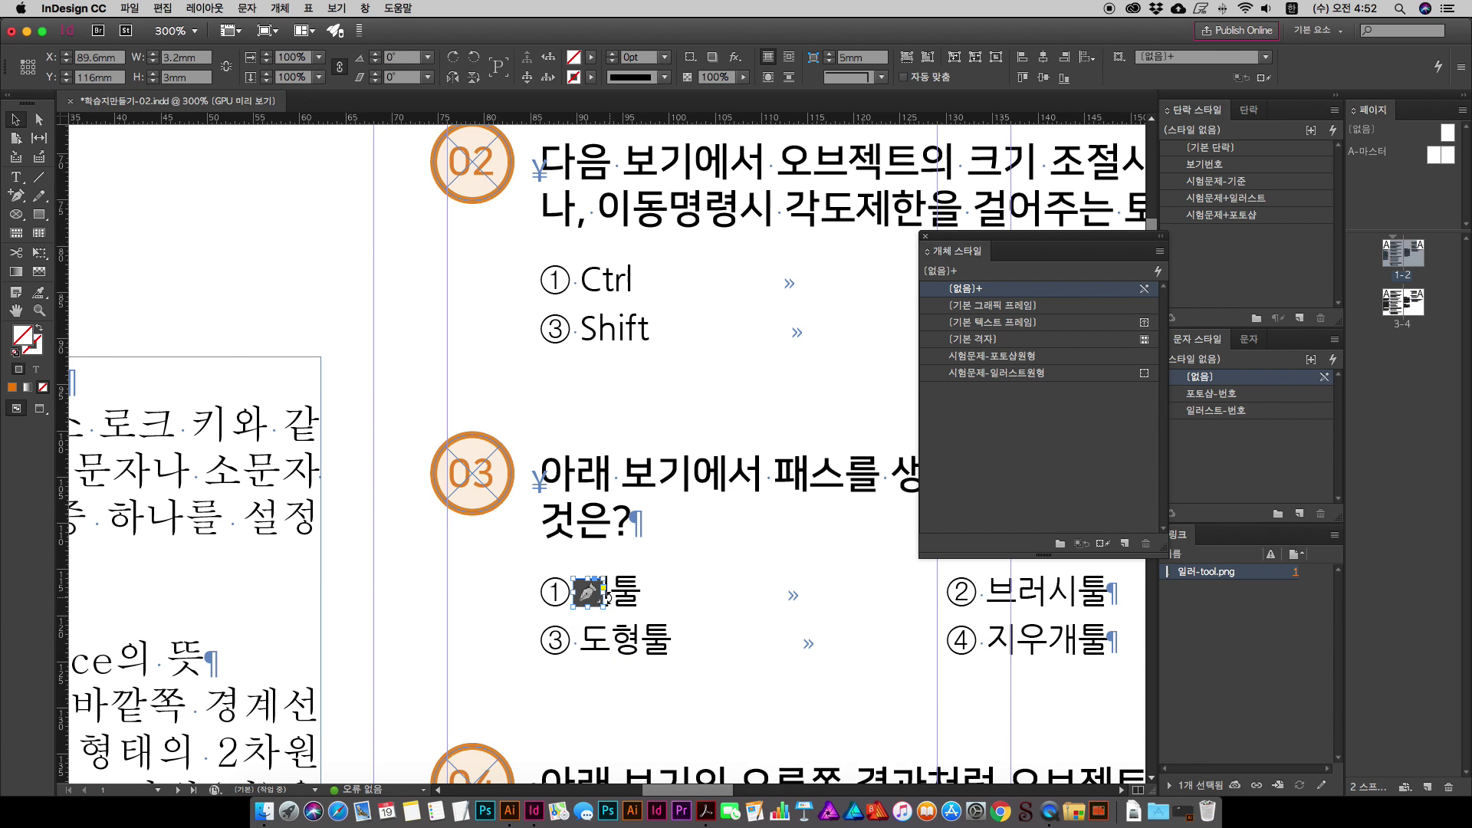
Step: Scale the pen icon up to about 136% and move it over the word 펜툴
{"action": "key", "text": "super+equal"}
{"action": "key", "text": "super+equal"}
{"action": "key", "text": "super+equal"}
{"action": "key", "text": "super+equal"}
{"action": "left_click_drag", "start_coordinate": [736, 587], "coordinate": [661, 538]}
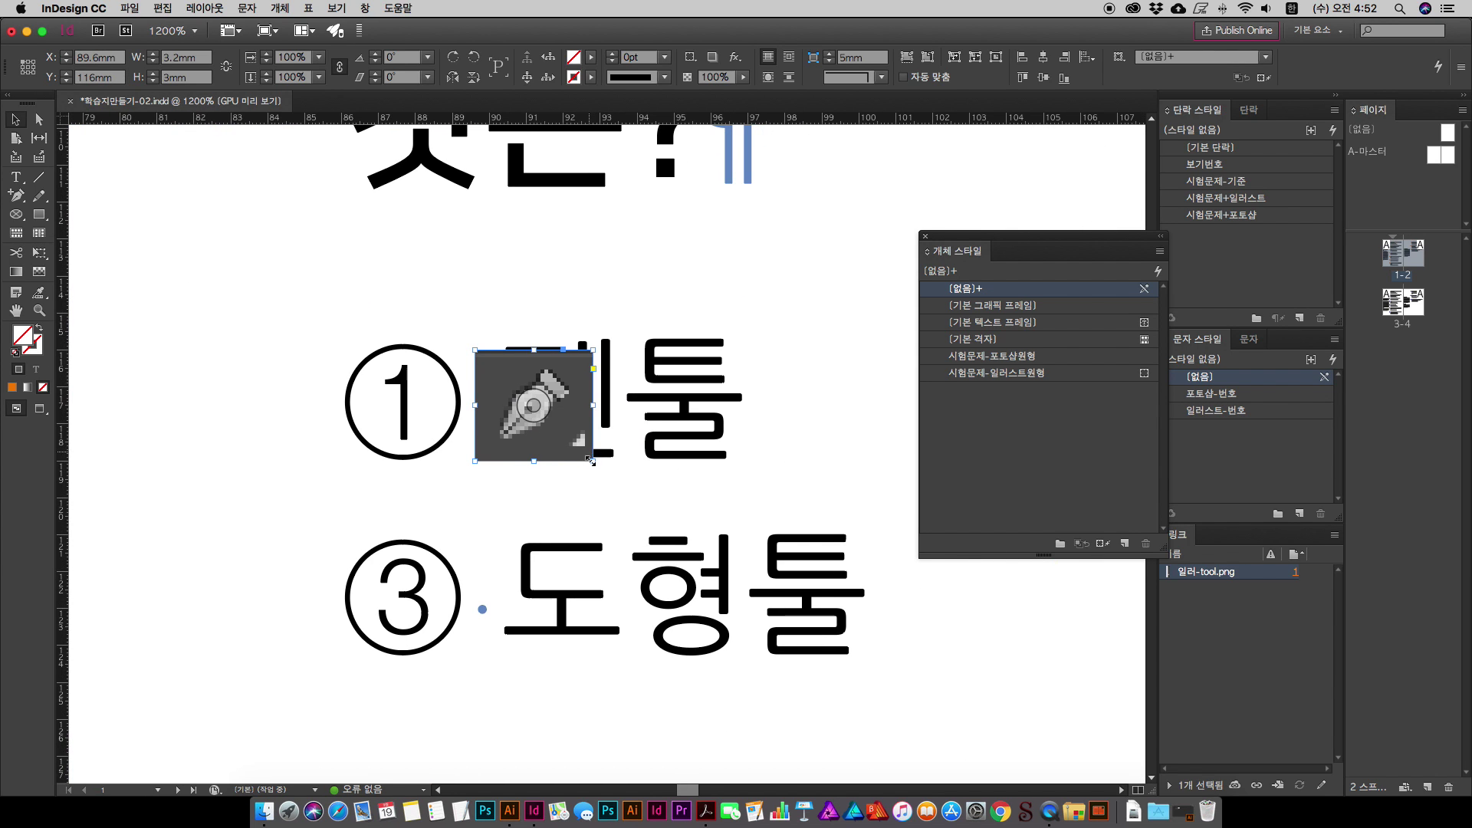
{"action": "left_click_drag", "start_coordinate": [592, 462], "coordinate": [655, 527]}
{"action": "key", "text": "super+z"}
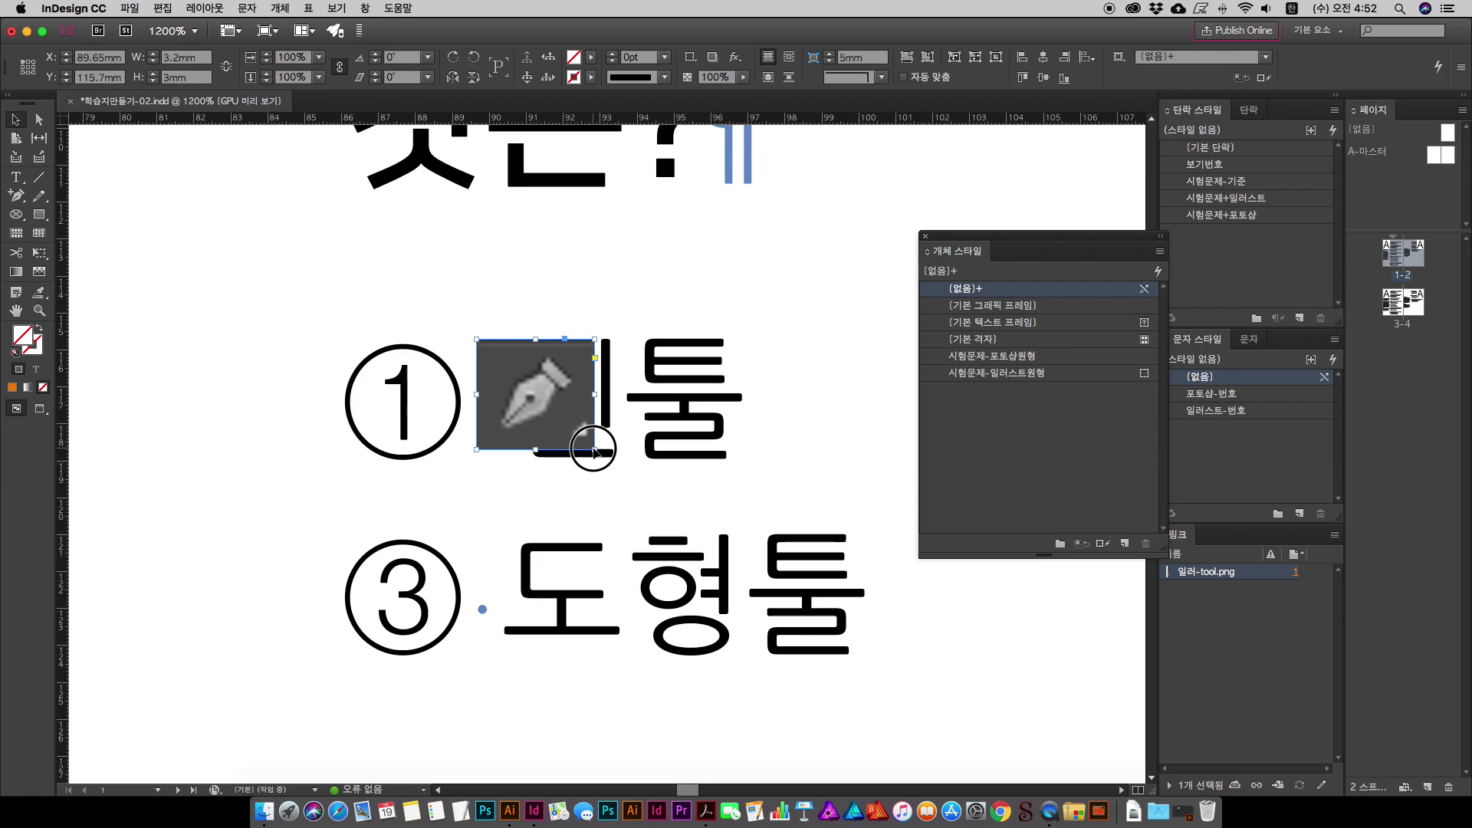
{"action": "left_click_drag", "start_coordinate": [594, 450], "coordinate": [624, 452]}
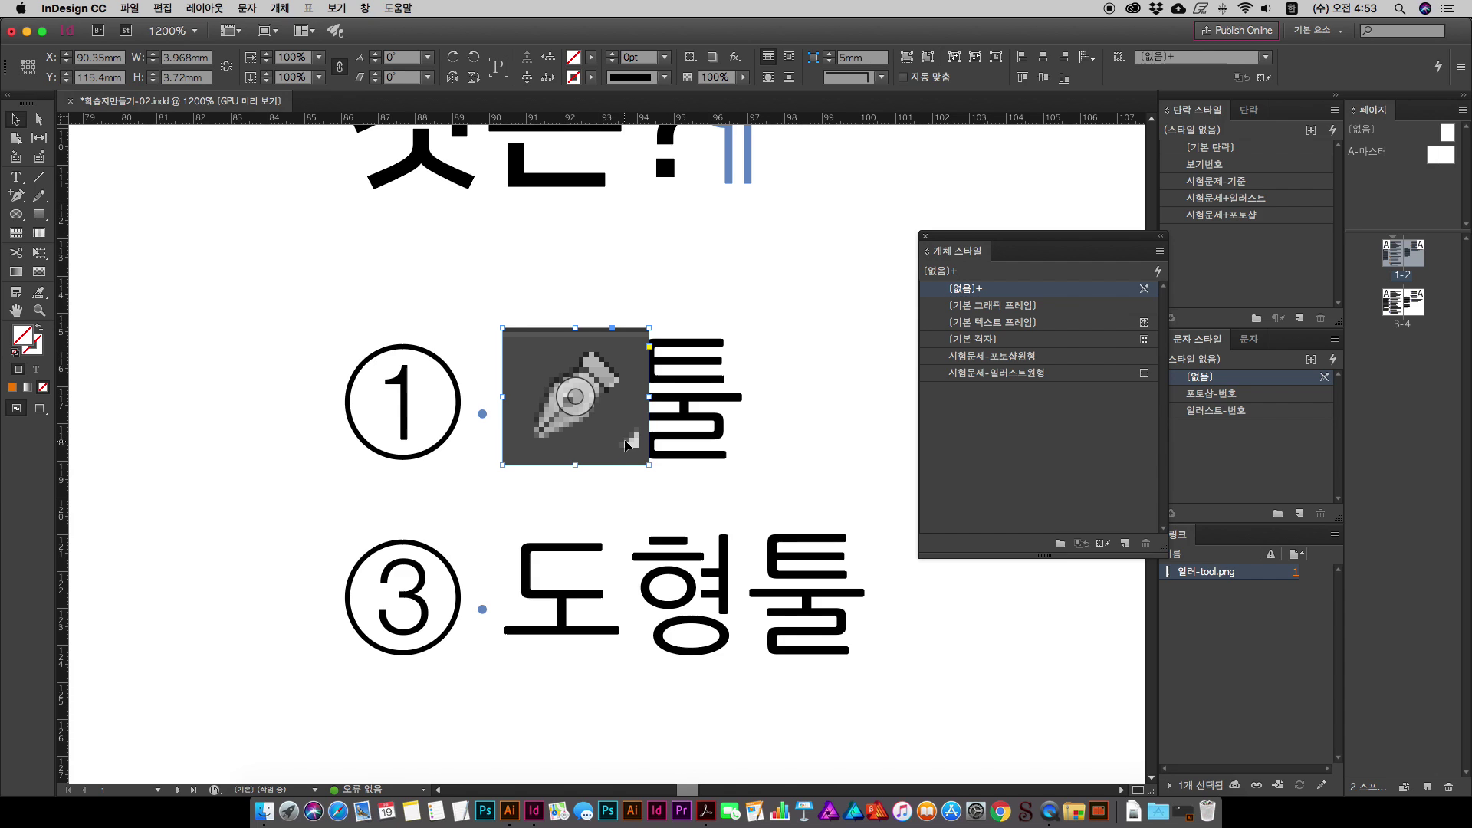
{"action": "left_click_drag", "start_coordinate": [627, 444], "coordinate": [203, 483]}
Step: Check the spaces before 펜툴 and set the pen icon right beside them
{"action": "double_click", "coordinate": [491, 414]}
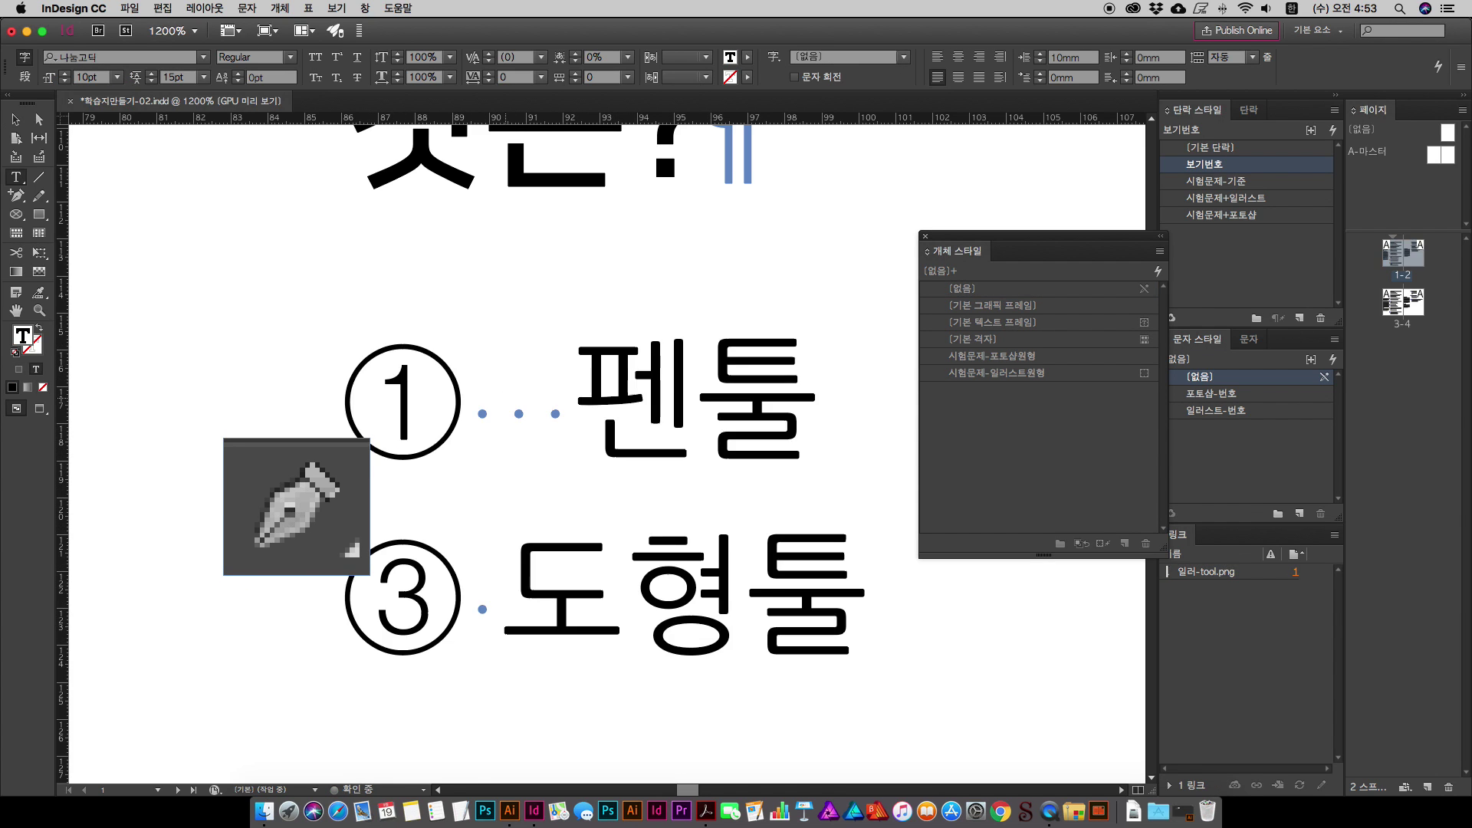
{"action": "left_click_drag", "start_coordinate": [507, 413], "coordinate": [605, 412]}
{"action": "left_click", "coordinate": [605, 412]}
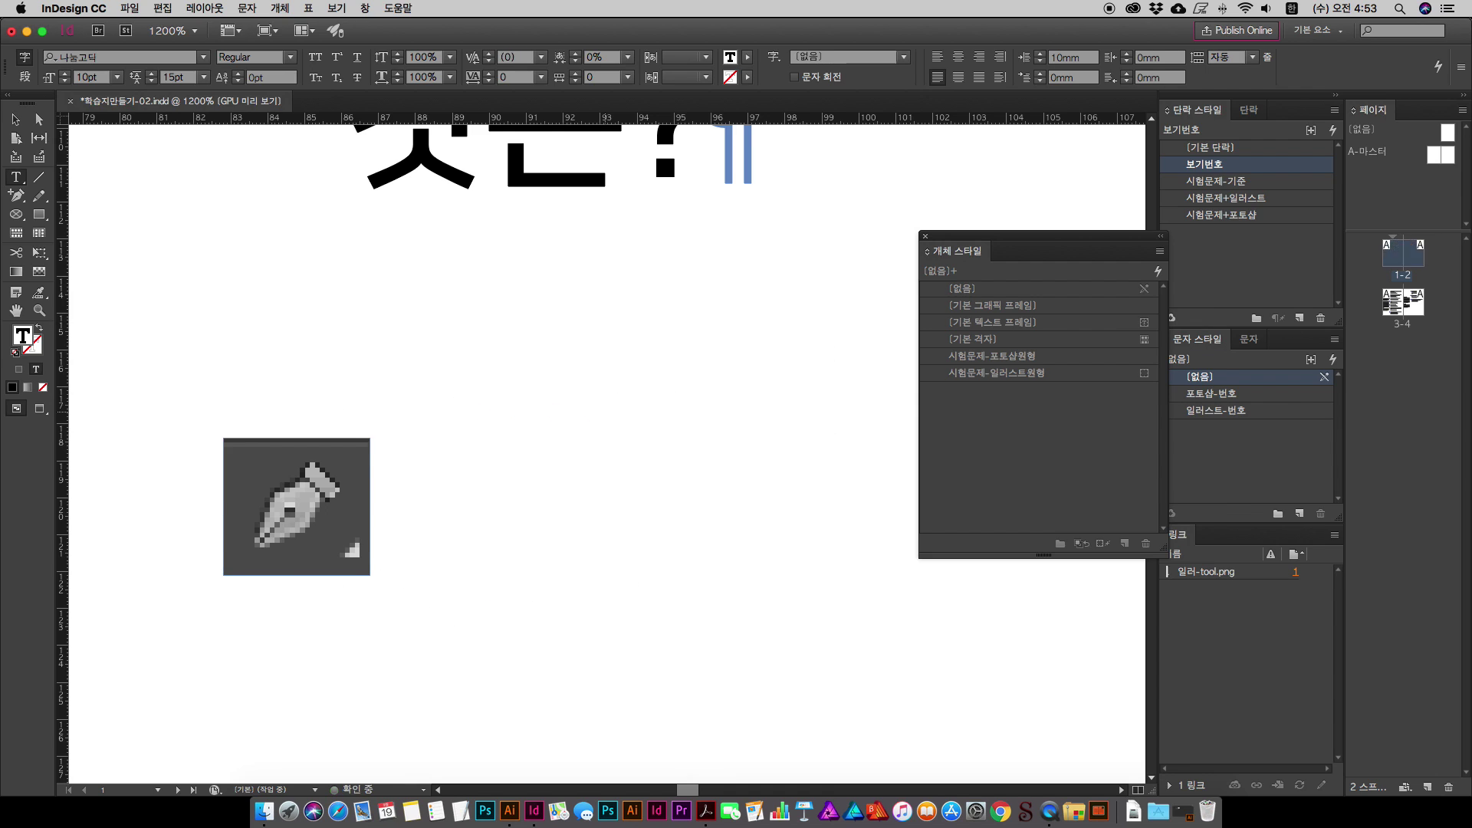
{"action": "key", "text": "Escape"}
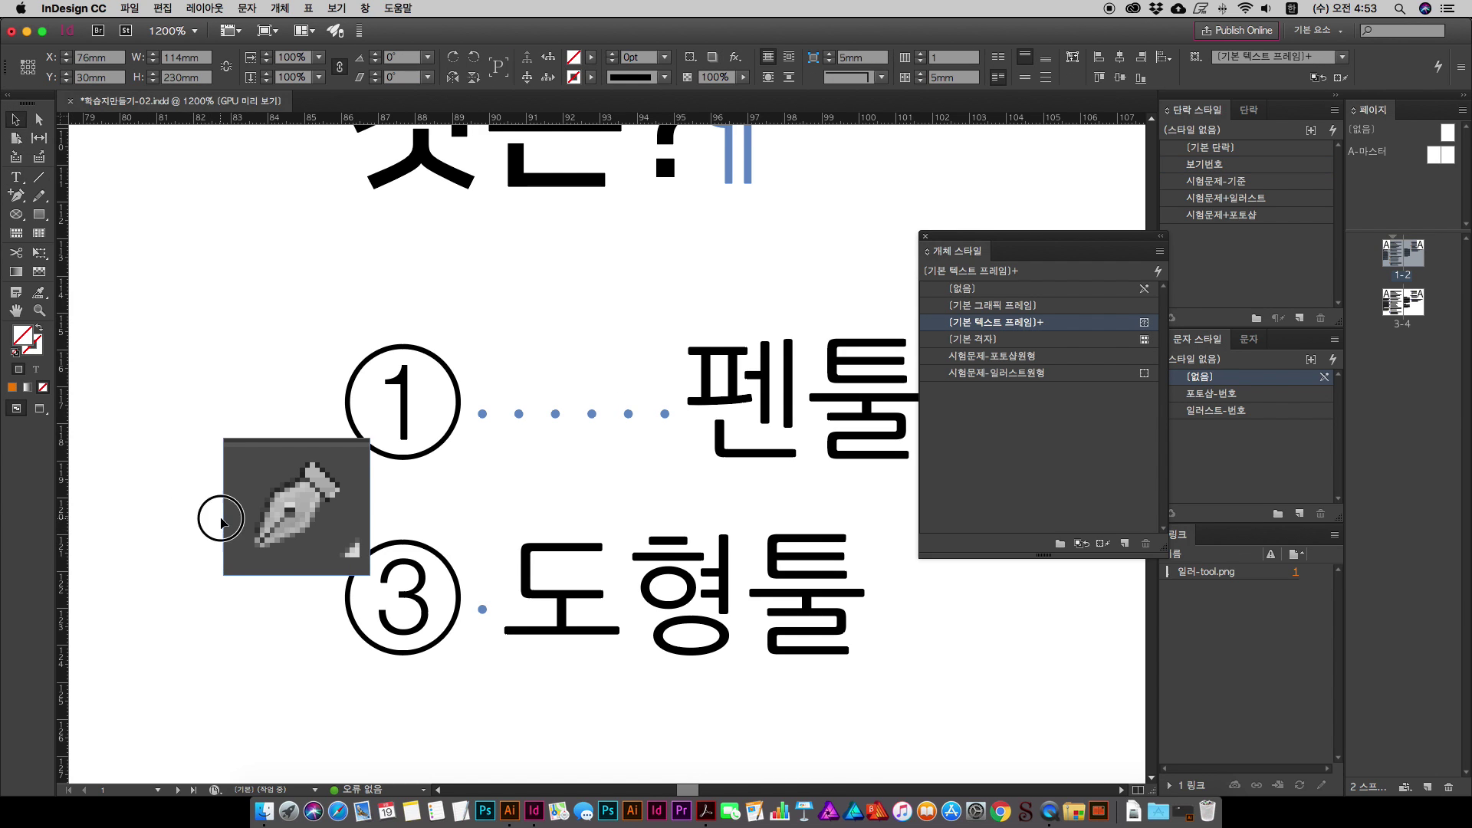
{"action": "left_click_drag", "start_coordinate": [247, 558], "coordinate": [492, 329]}
Step: Anchor the pen icon inline before 펜툴, then view questions 02 to 05
{"action": "key", "text": "super+equal"}
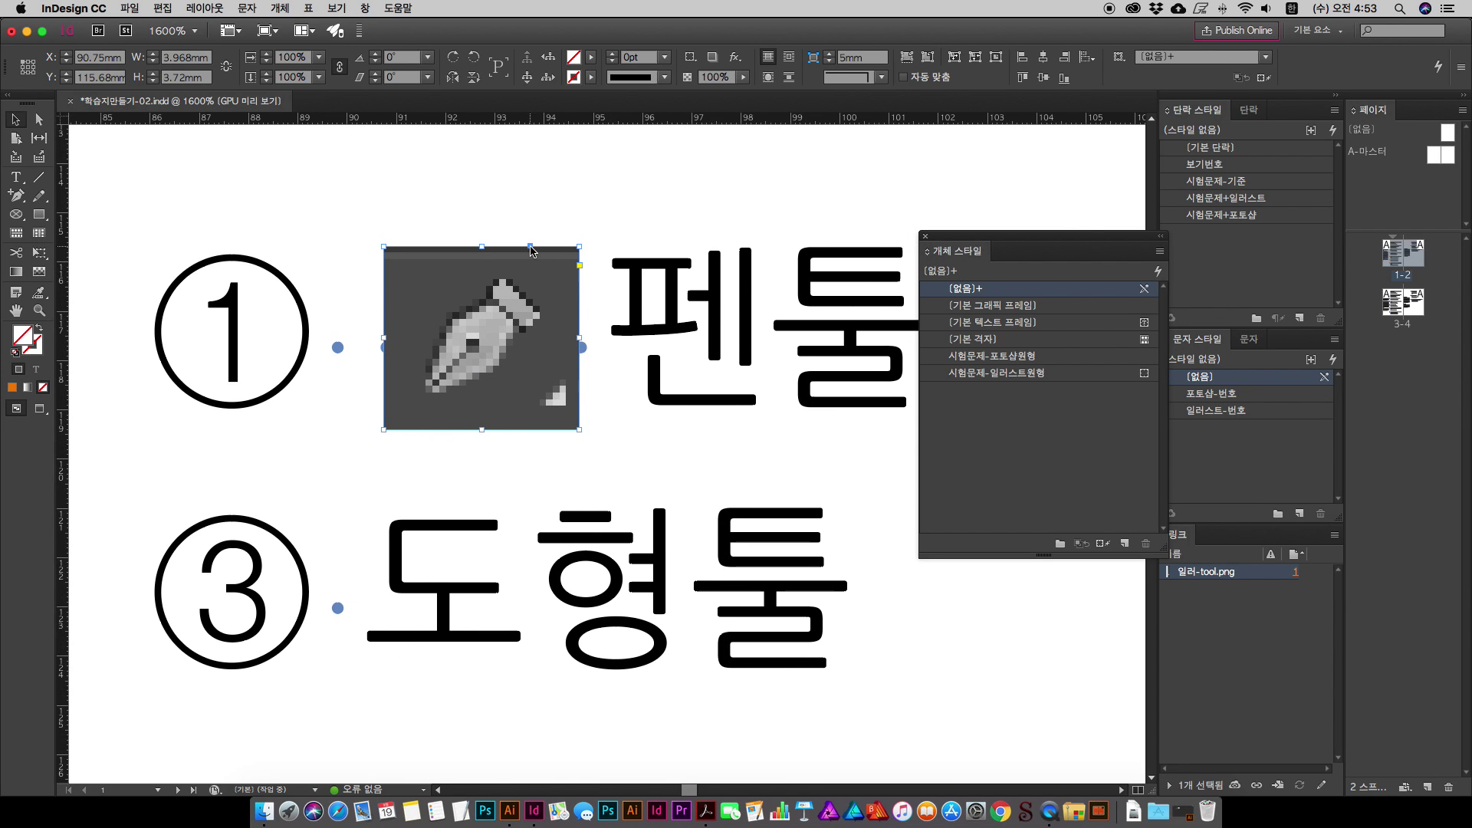
{"action": "mouse_move", "coordinate": [530, 247]}
{"action": "left_mouse_down"}
{"action": "mouse_move", "coordinate": [602, 328]}
{"action": "mouse_move", "coordinate": [642, 337]}
{"action": "left_mouse_up"}
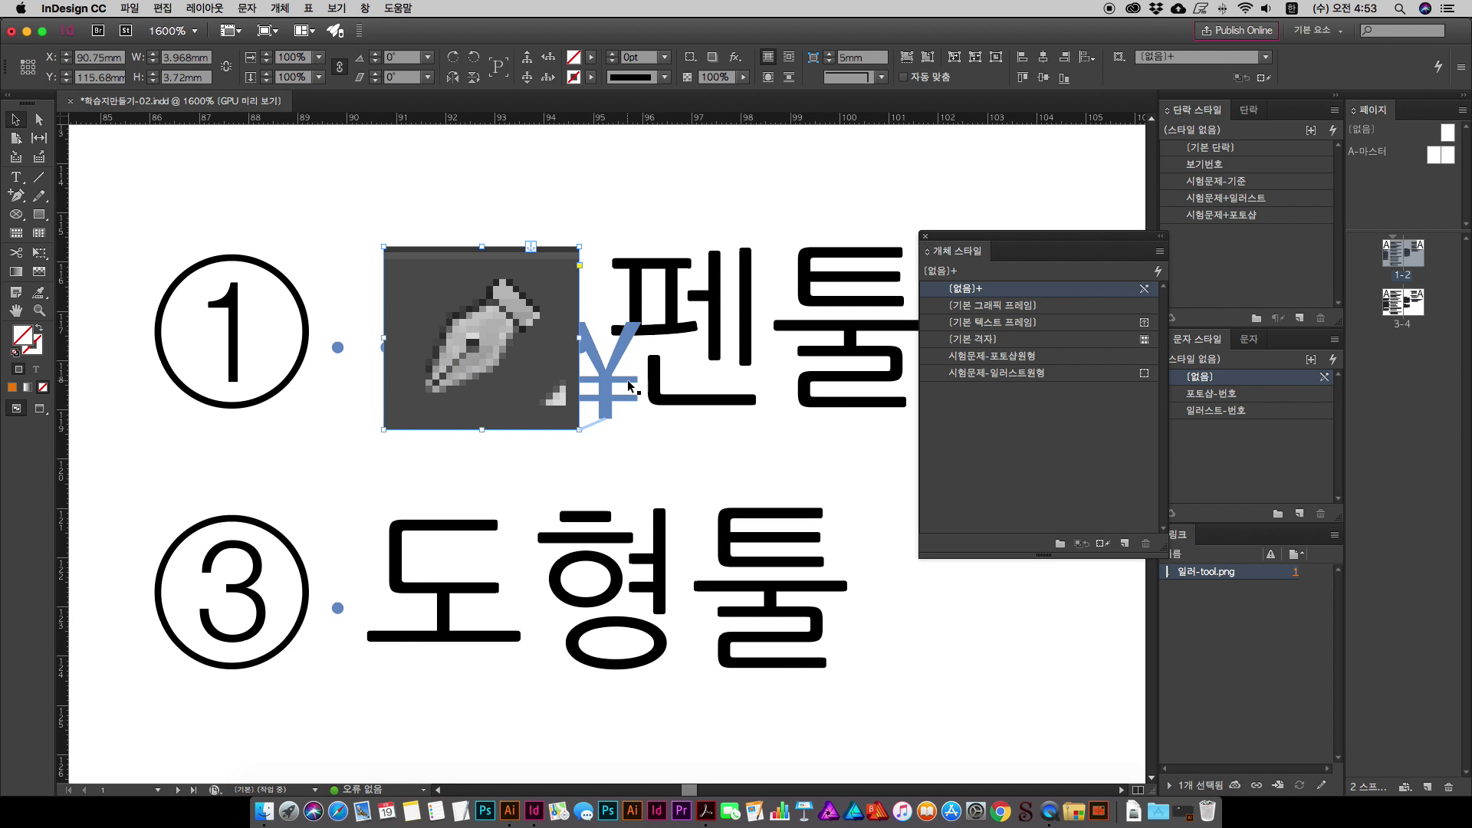
{"action": "key", "text": "super+minus"}
{"action": "key", "text": "super+minus"}
{"action": "key", "text": "super+minus"}
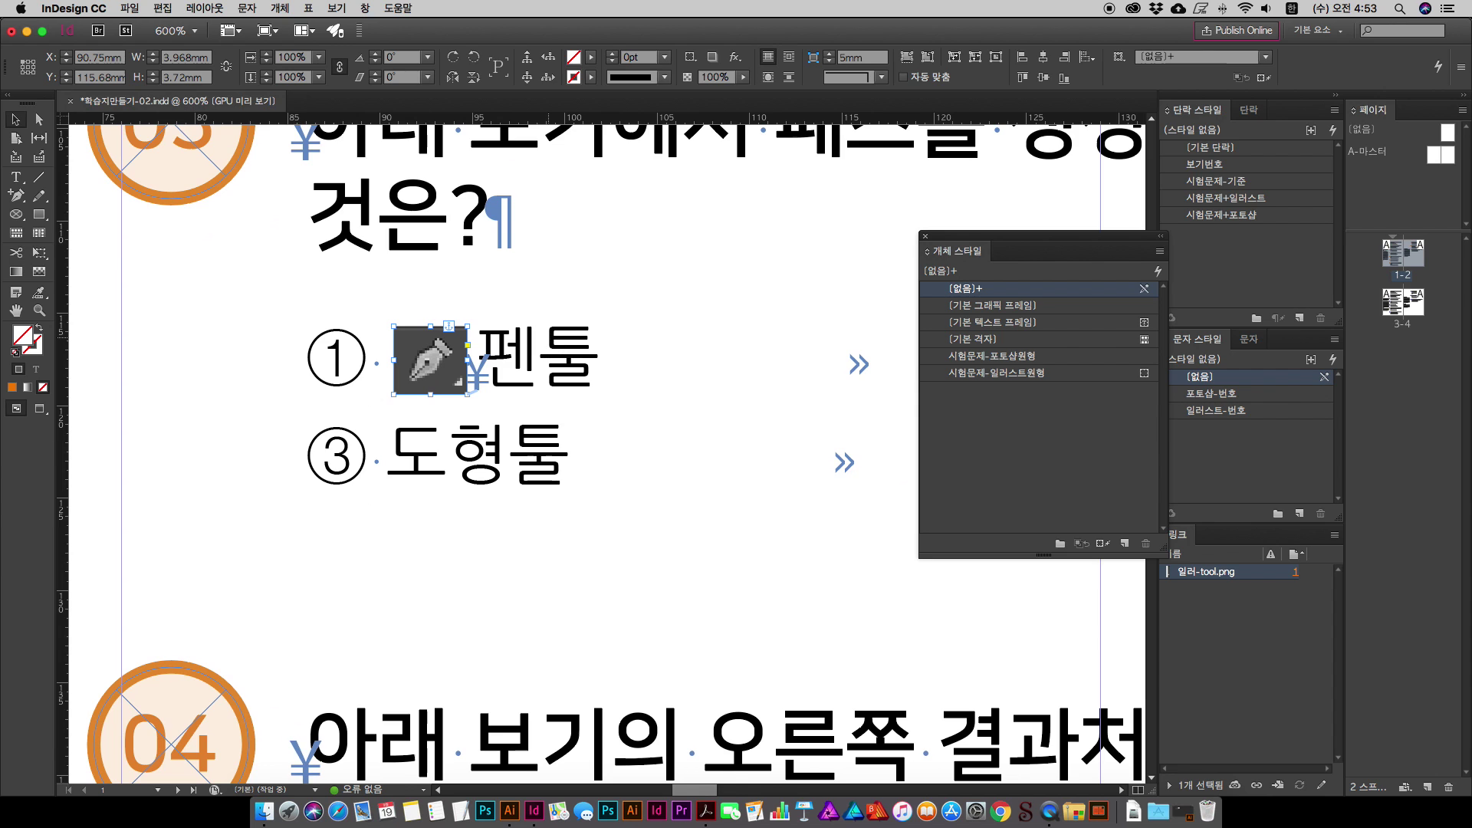
{"action": "key", "text": "super+minus"}
{"action": "key", "text": "super+minus"}
{"action": "key", "text": "super+minus"}
{"action": "left_click_drag", "start_coordinate": [912, 308], "coordinate": [598, 264]}
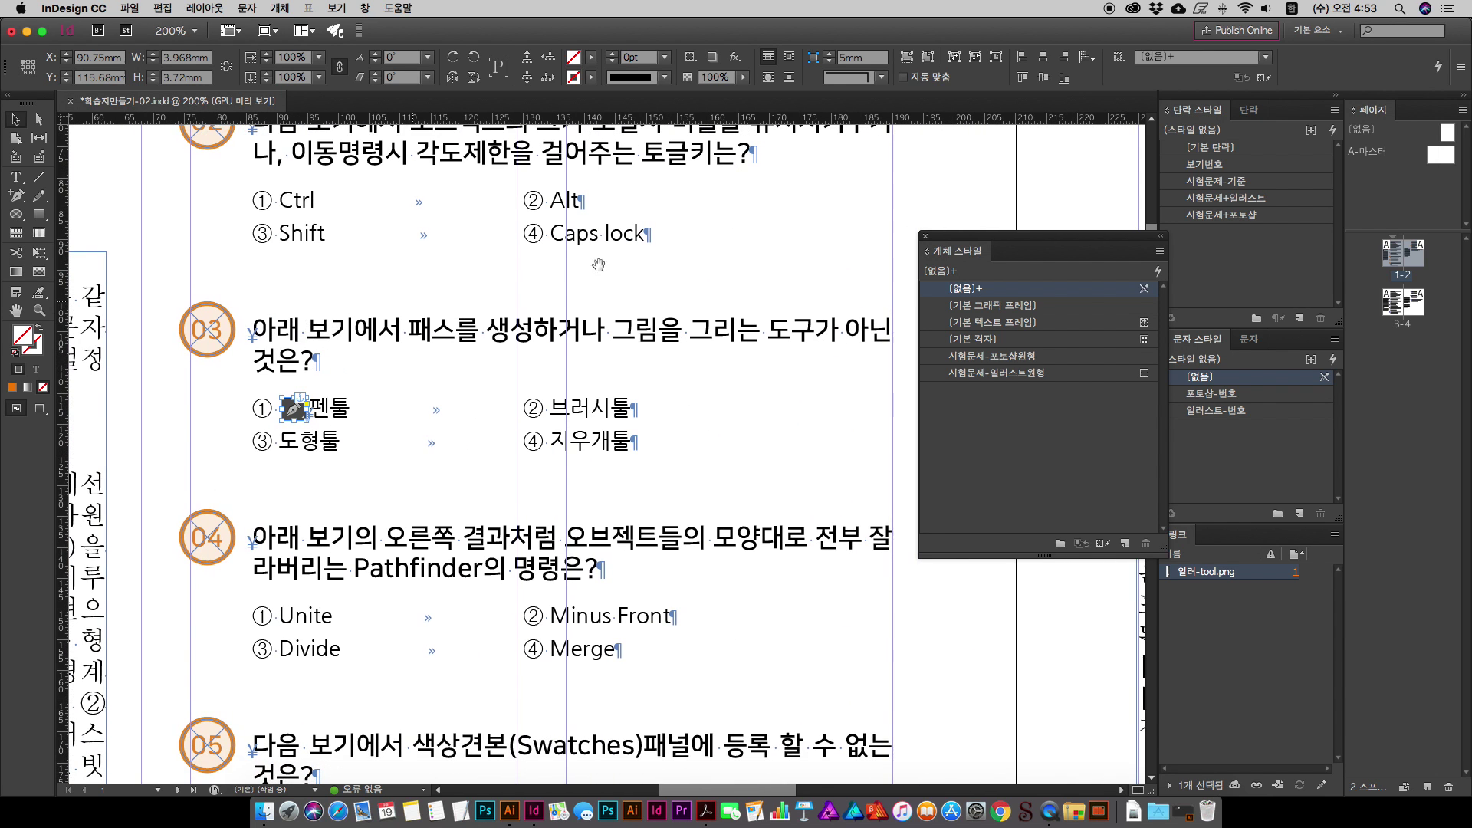
Step: Add and then remove empty paragraphs after Caps lock, leaving the text unchanged
{"action": "double_click", "coordinate": [662, 241]}
{"action": "key", "text": "Return"}
{"action": "key", "text": "Return"}
{"action": "key", "text": "Return"}
{"action": "key", "text": "Return"}
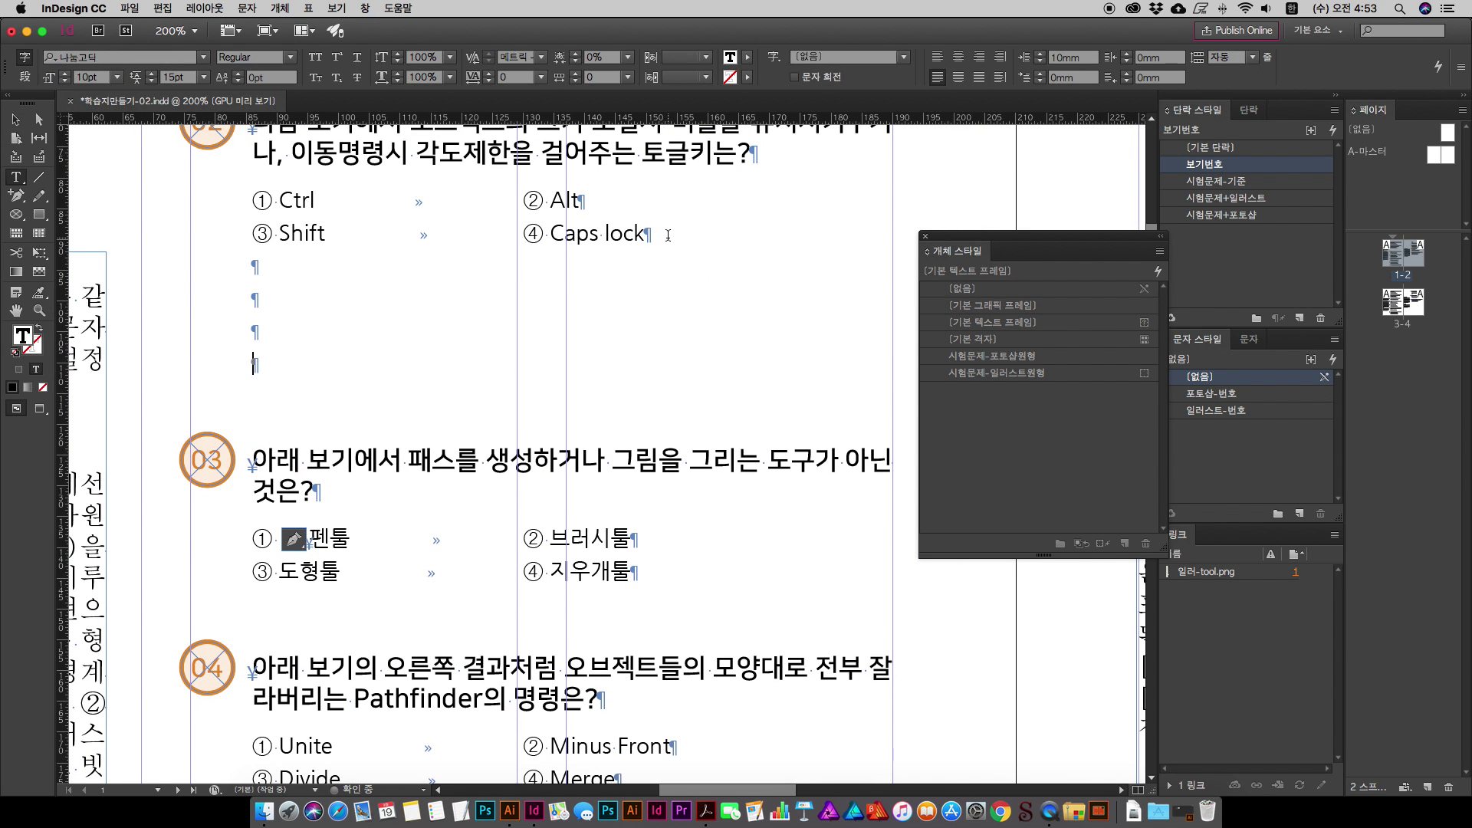
{"action": "key", "text": "BackSpace"}
{"action": "key", "text": "BackSpace"}
{"action": "key", "text": "BackSpace"}
{"action": "key", "text": "BackSpace"}
{"action": "key", "text": "Return"}
{"action": "key", "text": "Return"}
{"action": "key", "text": "Return"}
{"action": "key", "text": "Return"}
{"action": "key", "text": "BackSpace"}
{"action": "key", "text": "BackSpace"}
{"action": "key", "text": "BackSpace"}
{"action": "key", "text": "BackSpace"}
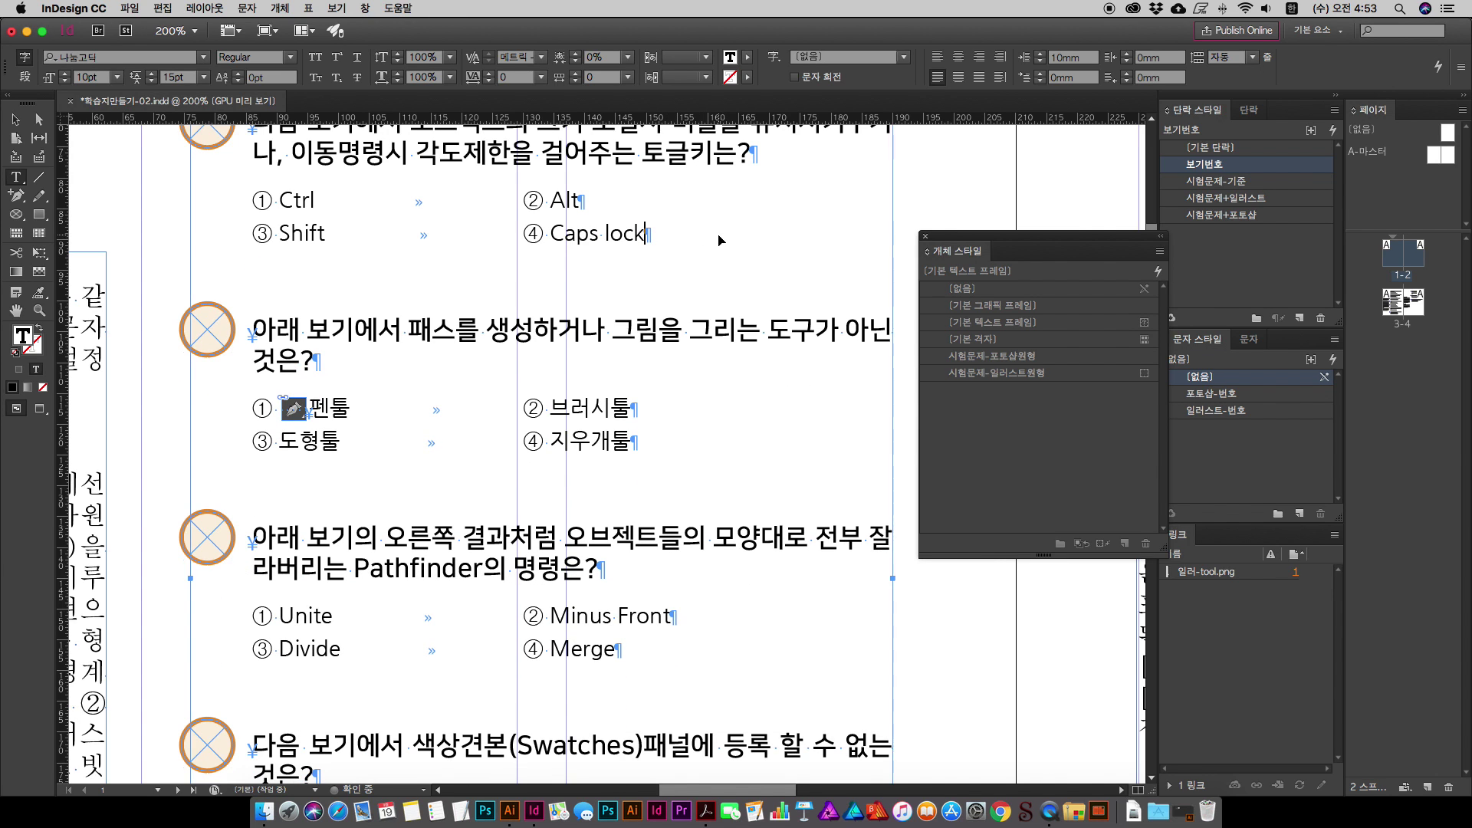
Step: Zoom to 600% on question 03 and select the inline pen icon frame
{"action": "key", "text": "super+equal"}
{"action": "left_click", "coordinate": [15, 121]}
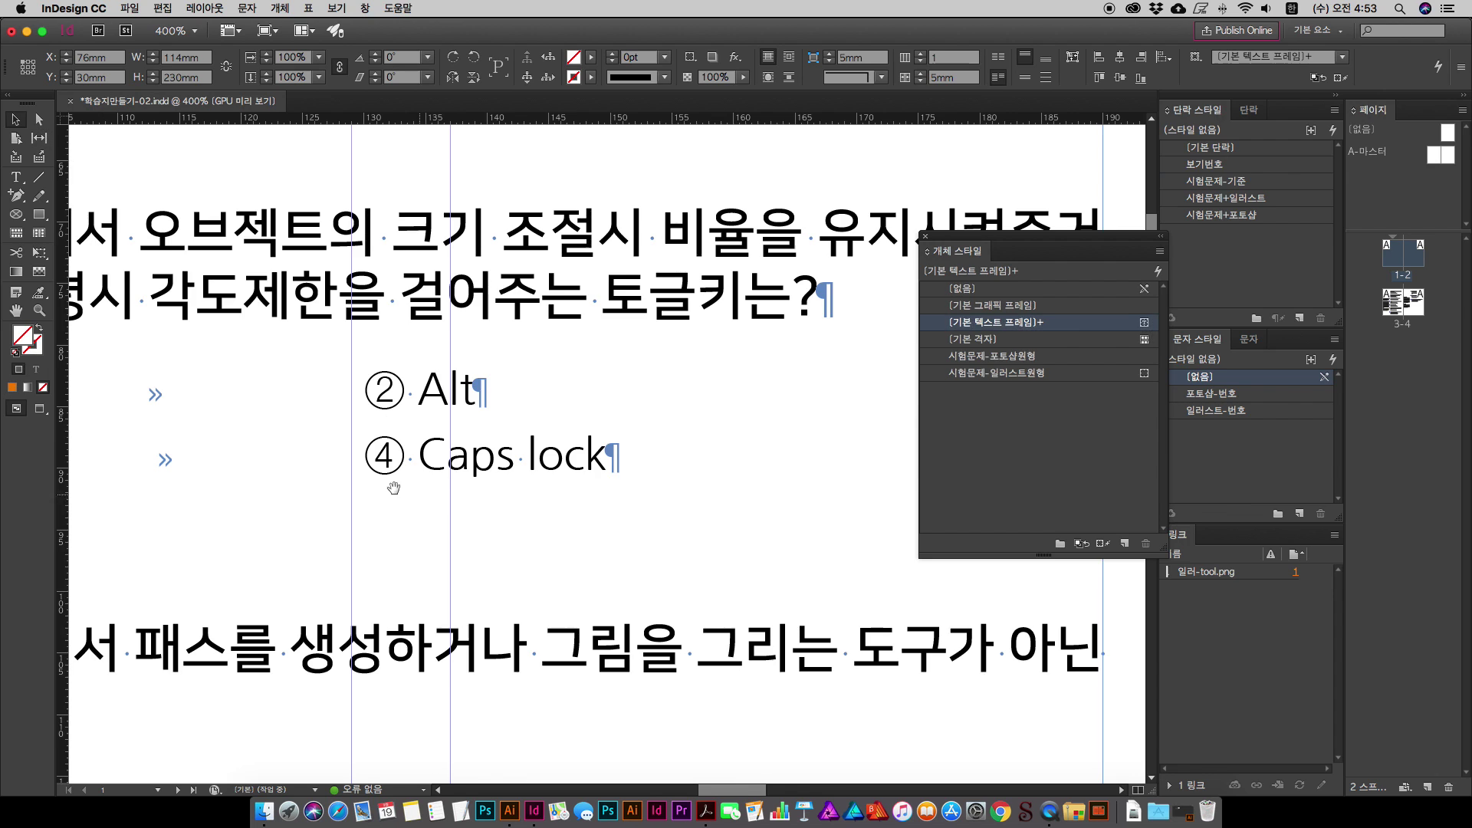
{"action": "left_click_drag", "start_coordinate": [404, 490], "coordinate": [813, 293]}
{"action": "left_click_drag", "start_coordinate": [532, 375], "coordinate": [806, 359]}
{"action": "left_click_drag", "start_coordinate": [605, 394], "coordinate": [494, 133]}
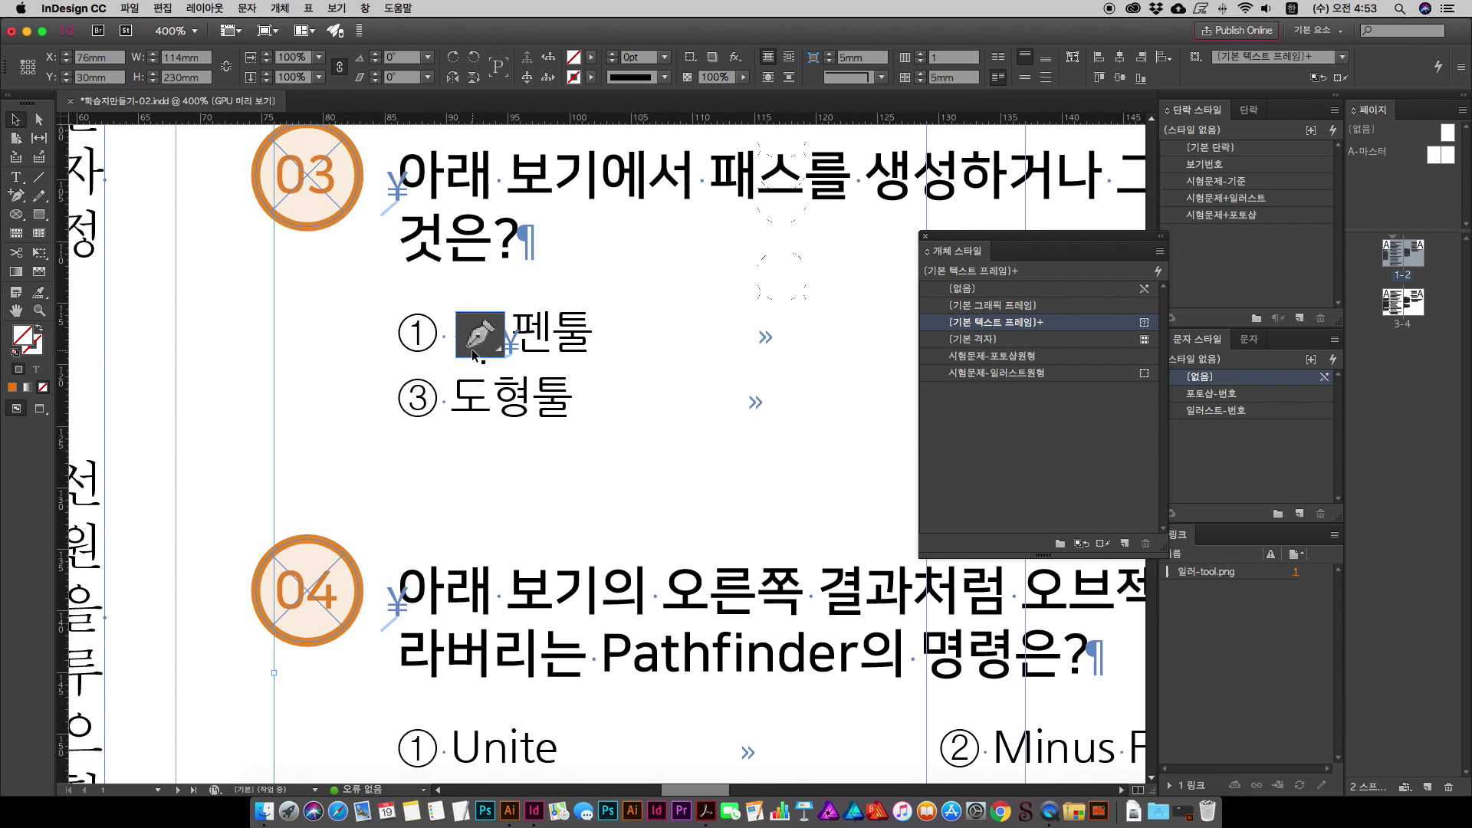
{"action": "key", "text": "super+equal"}
{"action": "left_click_drag", "start_coordinate": [460, 453], "coordinate": [910, 192]}
{"action": "left_click_drag", "start_coordinate": [647, 401], "coordinate": [952, 472]}
{"action": "left_click_drag", "start_coordinate": [667, 347], "coordinate": [677, 709]}
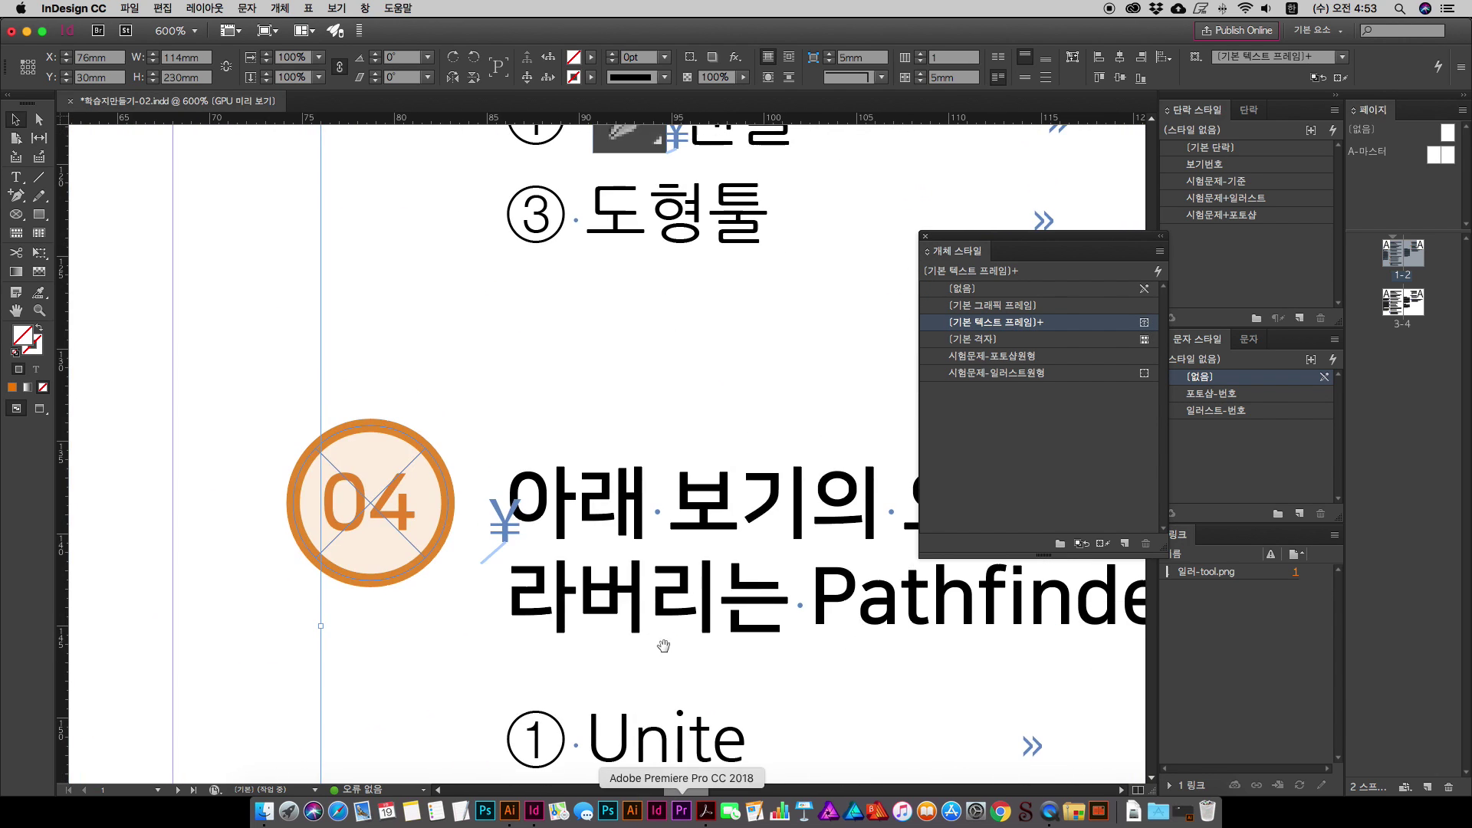
{"action": "scroll", "coordinate": [675, 709], "scroll_direction": "up", "scroll_amount": 4}
{"action": "scroll", "coordinate": [452, 551], "scroll_direction": "left", "scroll_amount": 2}
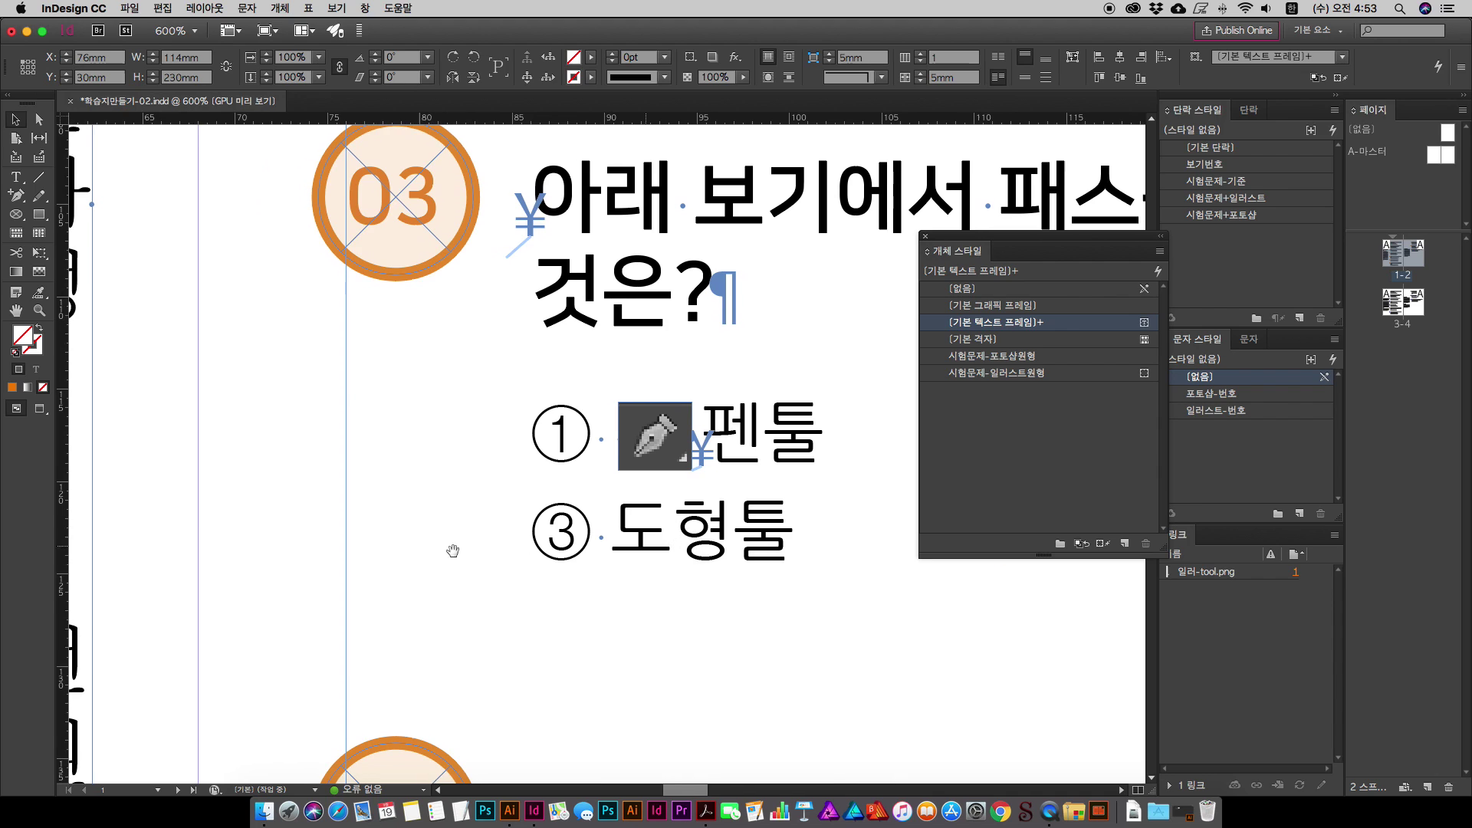
{"action": "left_click", "coordinate": [657, 456]}
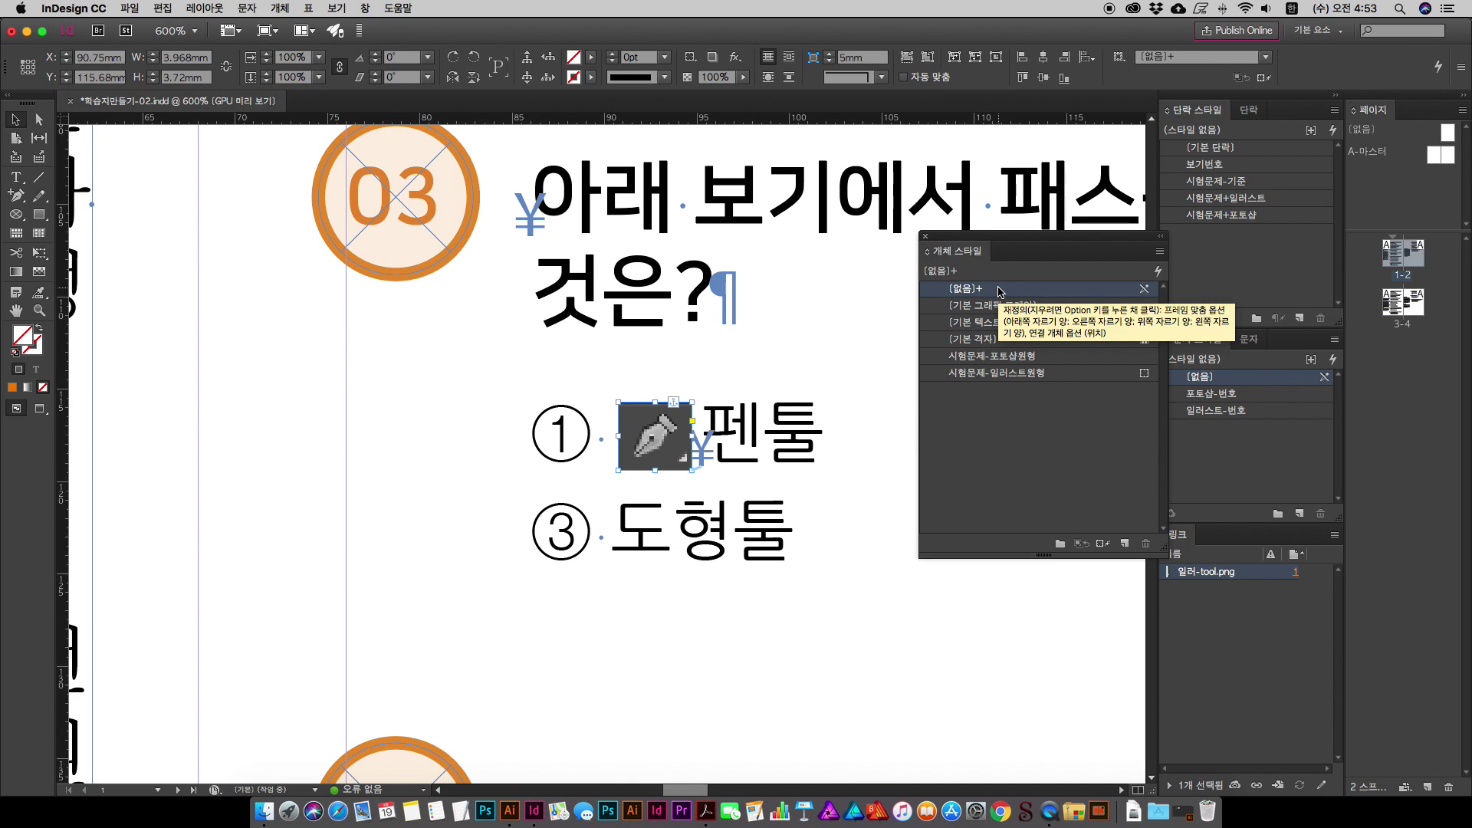
Step: Create object style 보기-그림 from the pen icon after reviewing its fill, stroke and anchoring settings
{"action": "left_click", "coordinate": [1159, 251]}
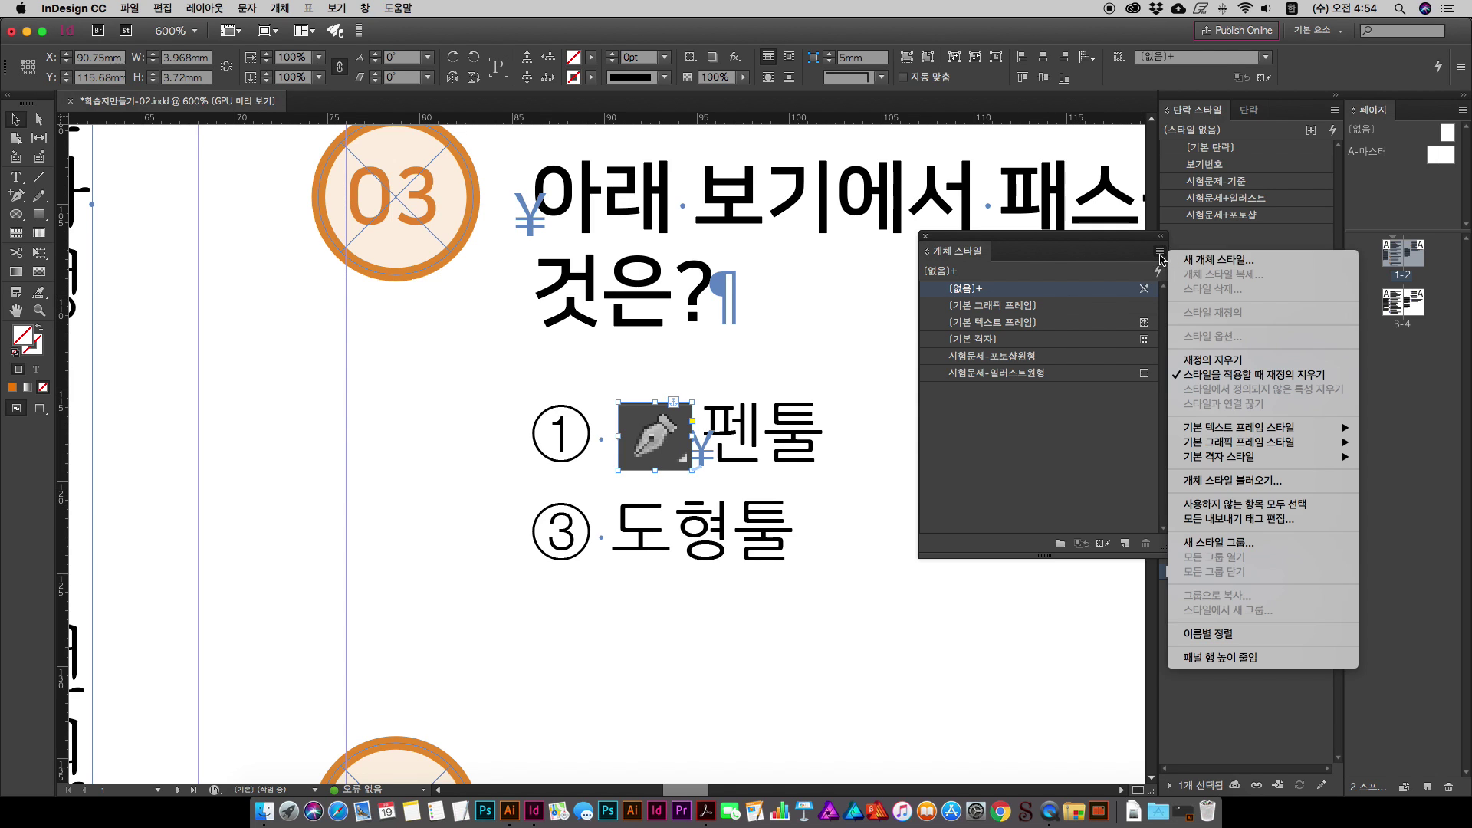
{"action": "left_click", "coordinate": [1211, 255]}
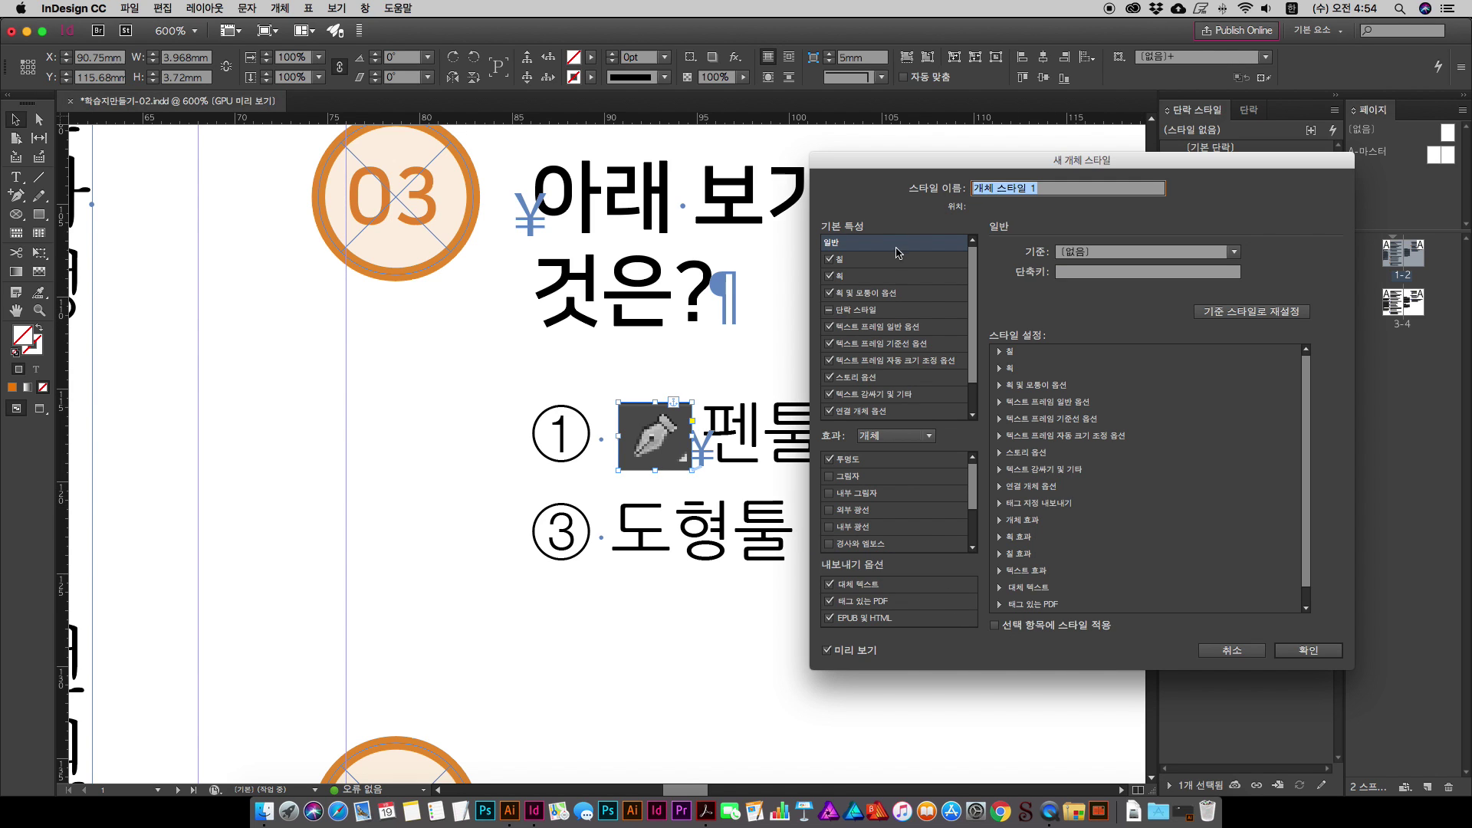
{"action": "left_click", "coordinate": [850, 268]}
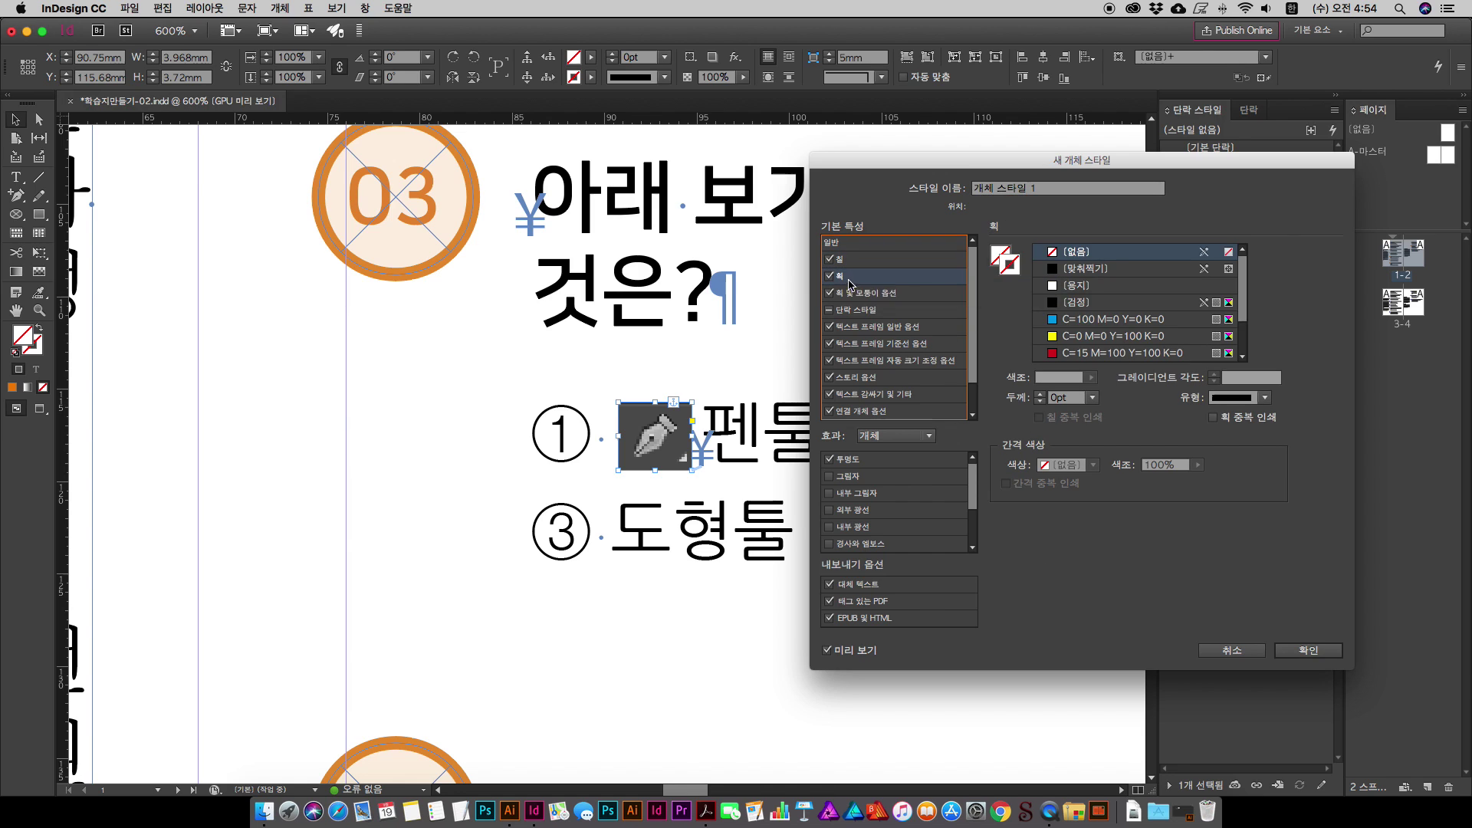
{"action": "left_click", "coordinate": [843, 276]}
{"action": "left_click_drag", "start_coordinate": [972, 346], "coordinate": [963, 407]}
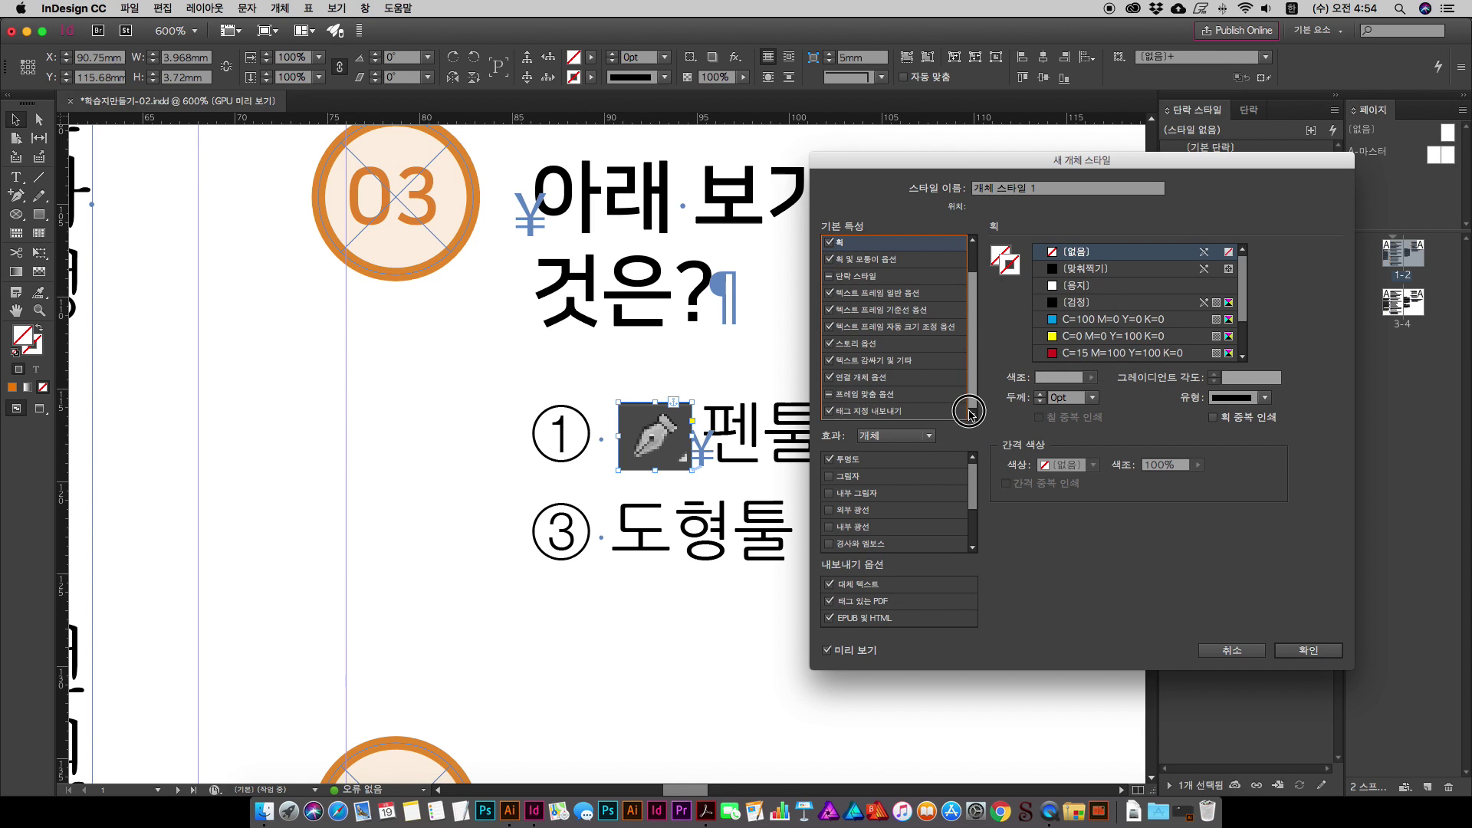
{"action": "left_click", "coordinate": [889, 378]}
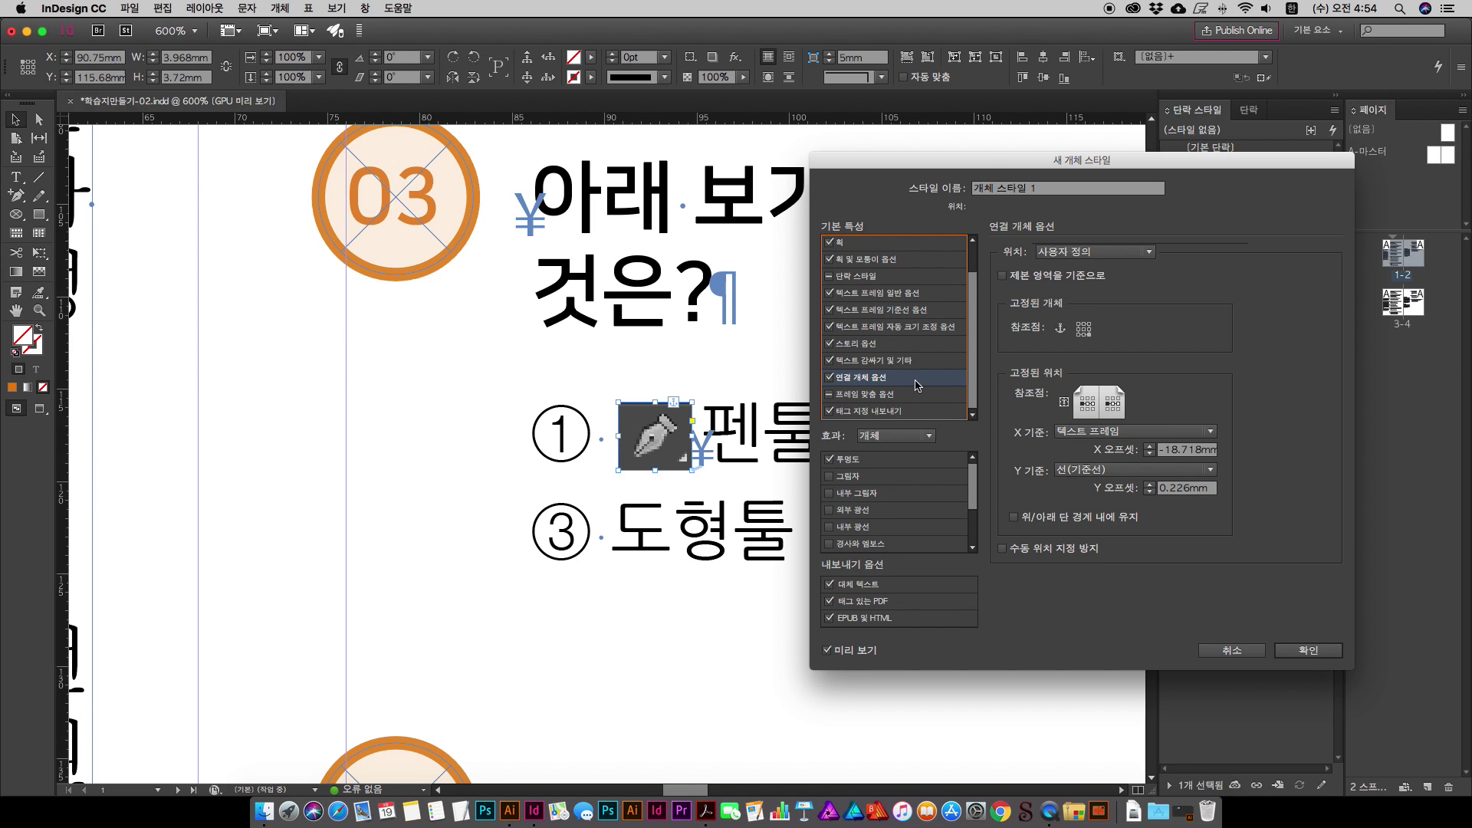
{"action": "mouse_move", "coordinate": [991, 180]}
{"action": "left_mouse_down"}
{"action": "mouse_move", "coordinate": [980, 157]}
{"action": "mouse_move", "coordinate": [976, 180]}
{"action": "left_mouse_up"}
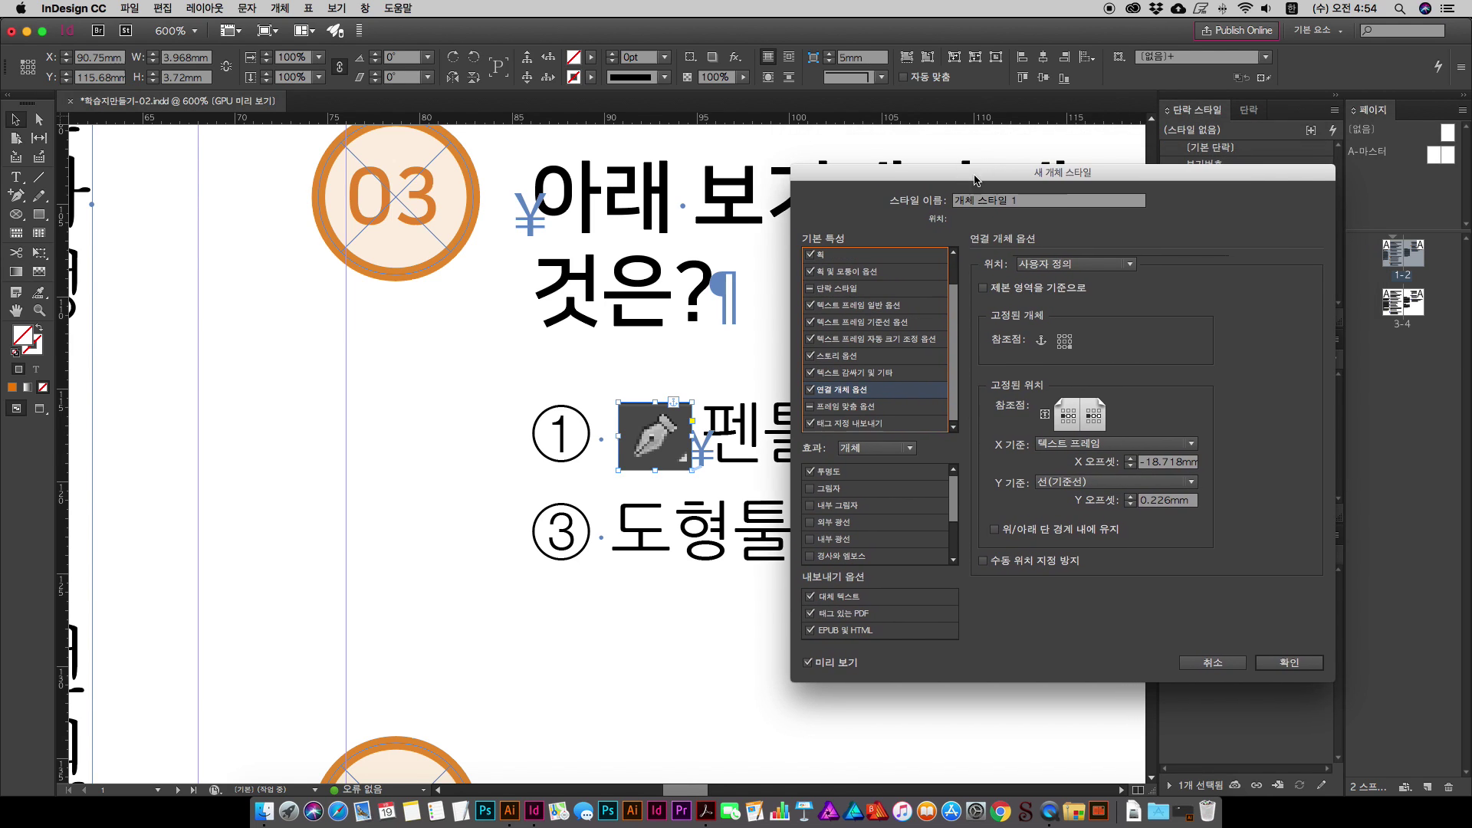
{"action": "left_click", "coordinate": [1055, 204]}
{"action": "type", "text": "보기"}
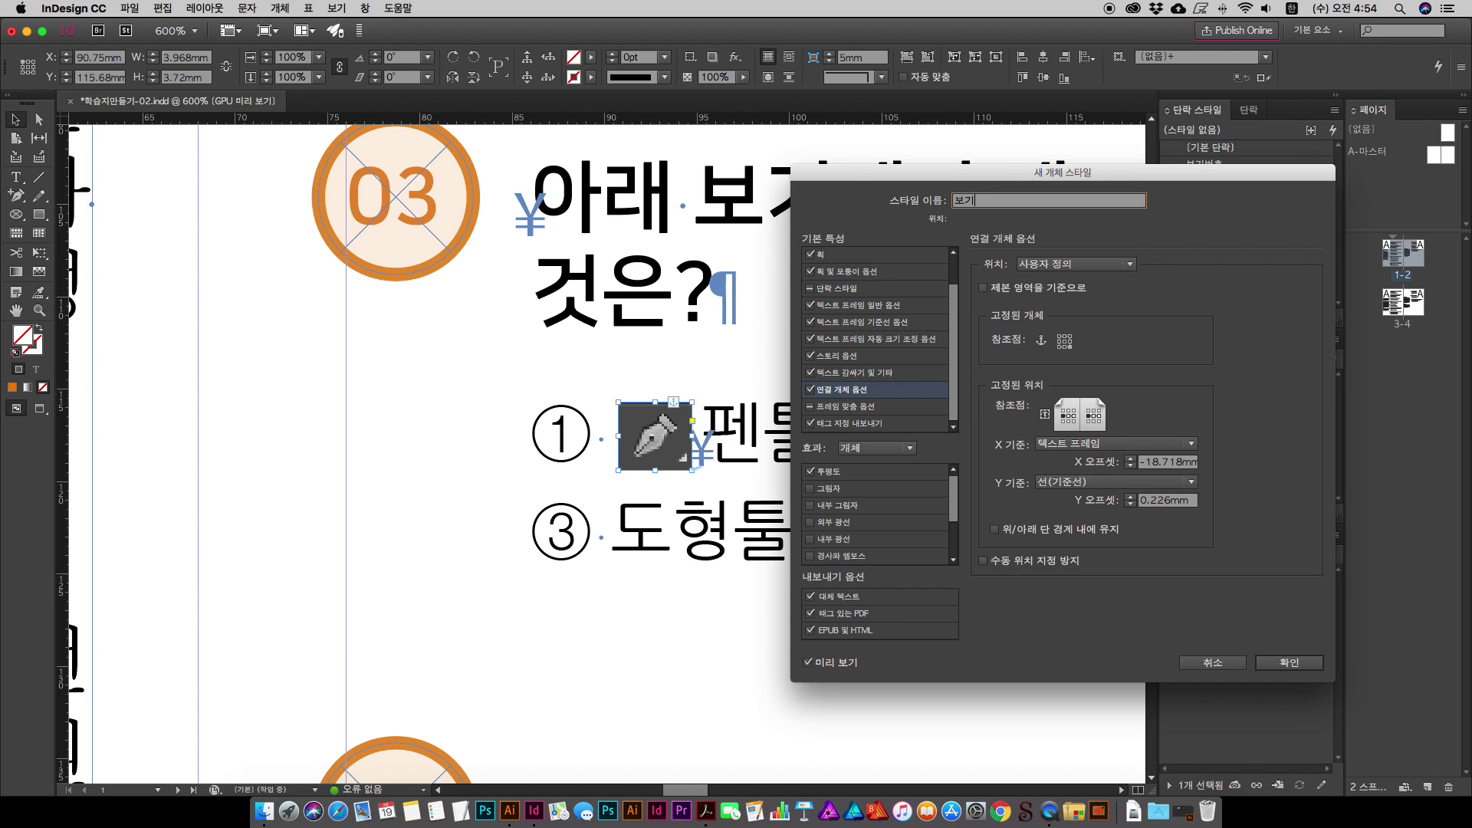
{"action": "type", "text": "-그림"}
{"action": "left_click_drag", "start_coordinate": [1002, 185], "coordinate": [1007, 154]}
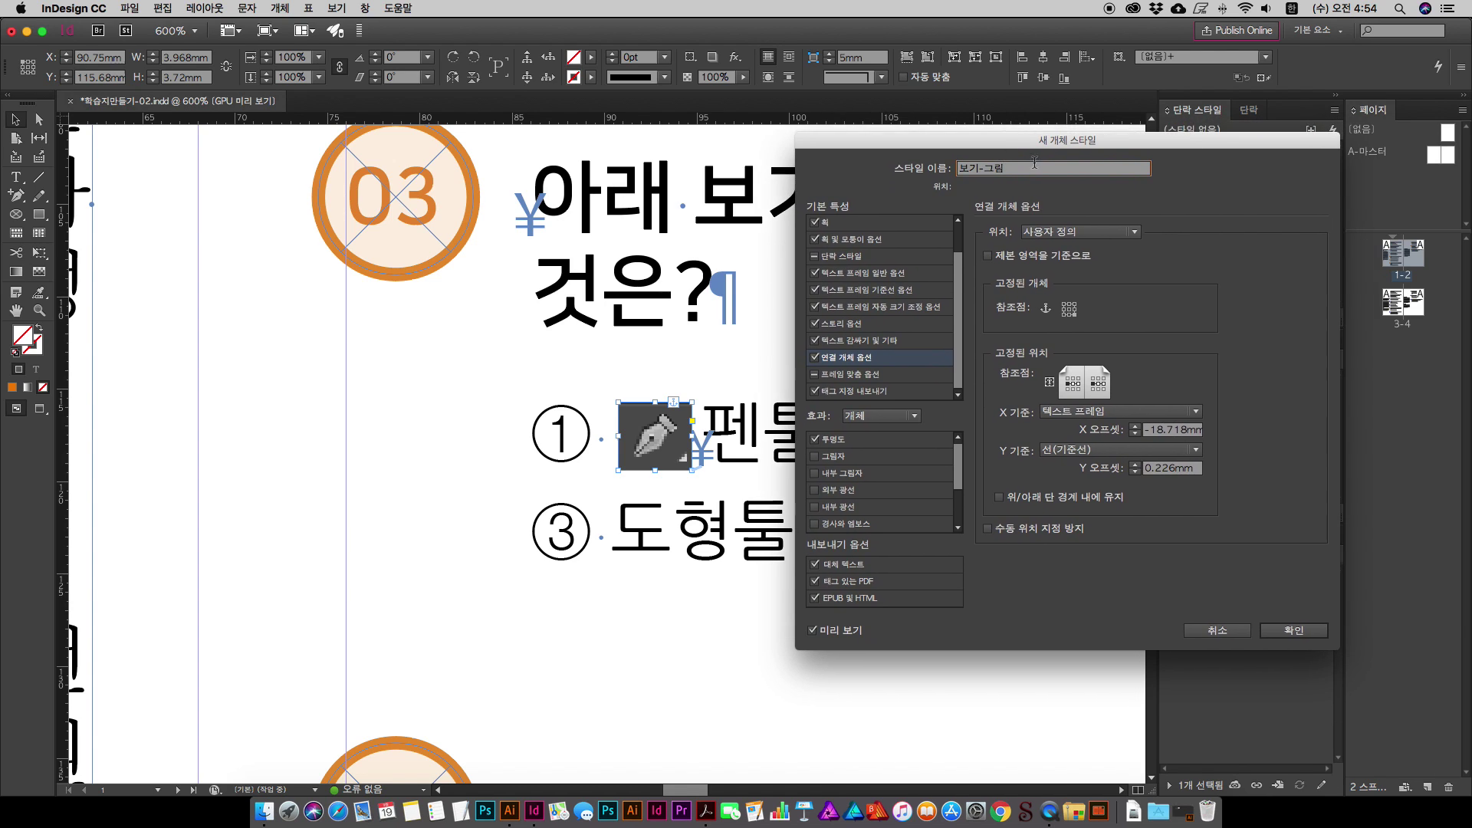
{"action": "left_click", "coordinate": [1304, 633]}
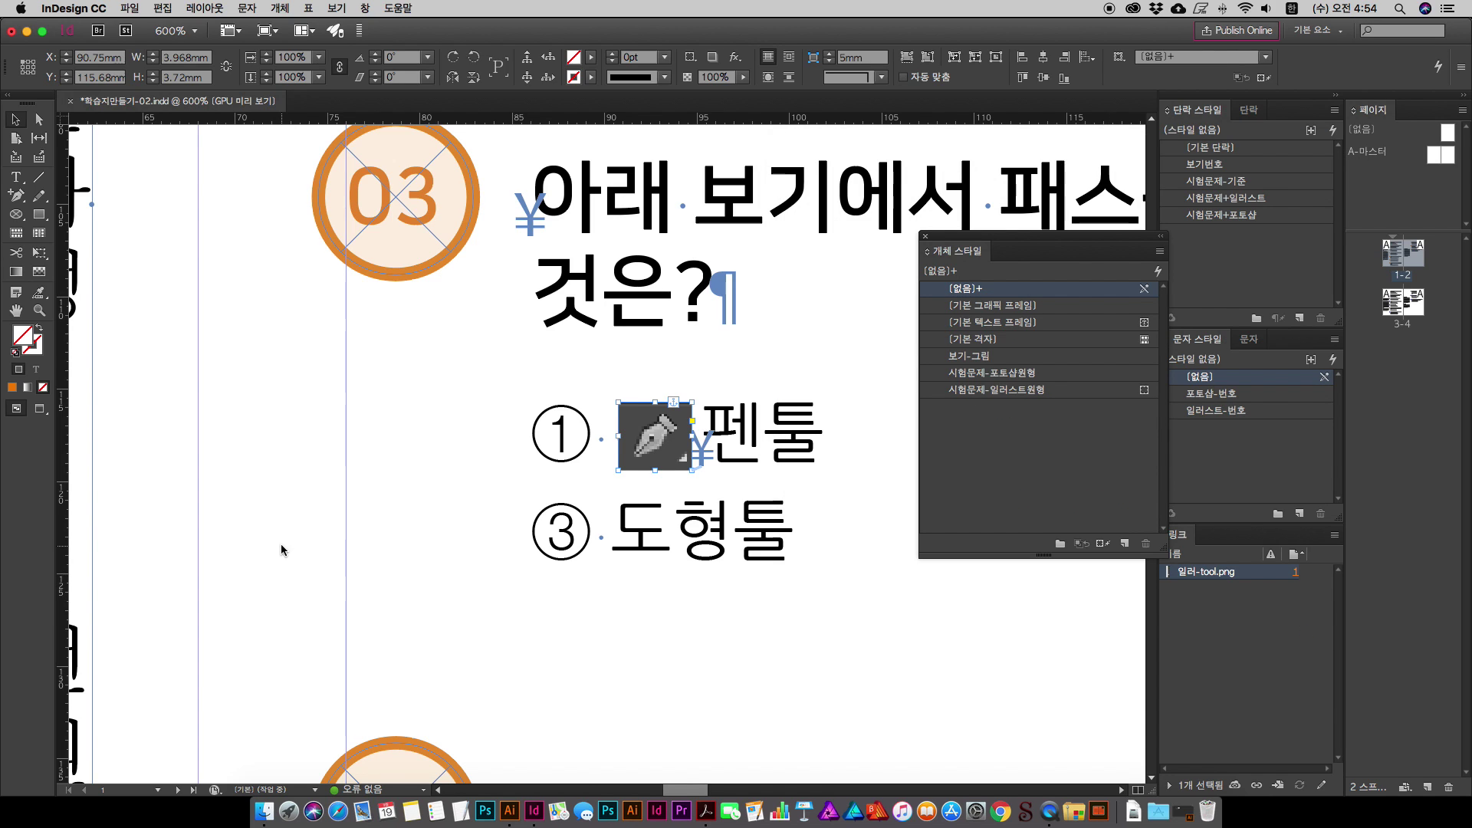
Step: Give the inline pen-tool icon in answer ① the 보기-그림 object style
{"action": "left_click", "coordinate": [429, 539]}
{"action": "left_click", "coordinate": [656, 441]}
{"action": "left_click", "coordinate": [1049, 364]}
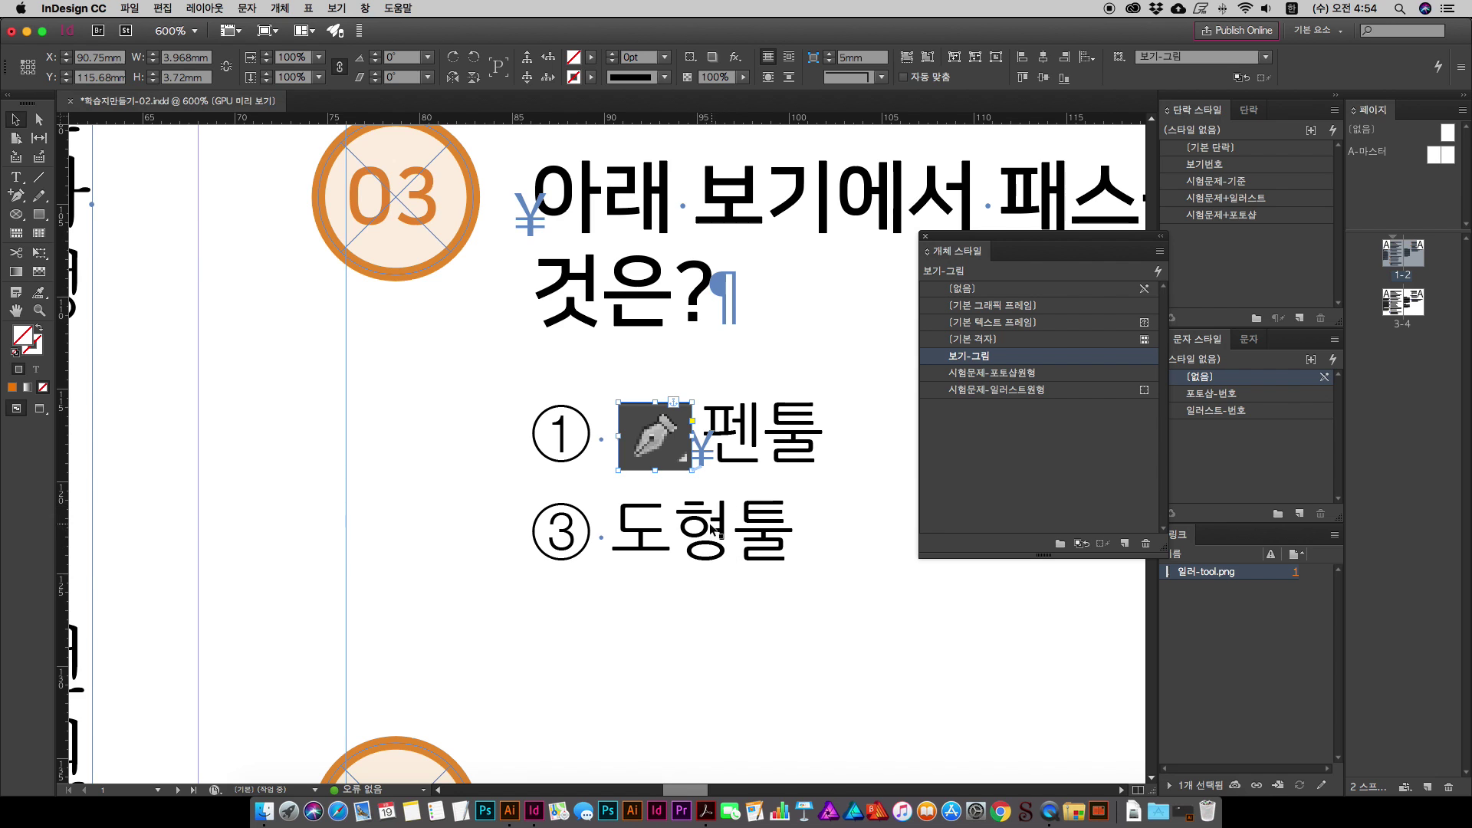
{"action": "left_click", "coordinate": [353, 581]}
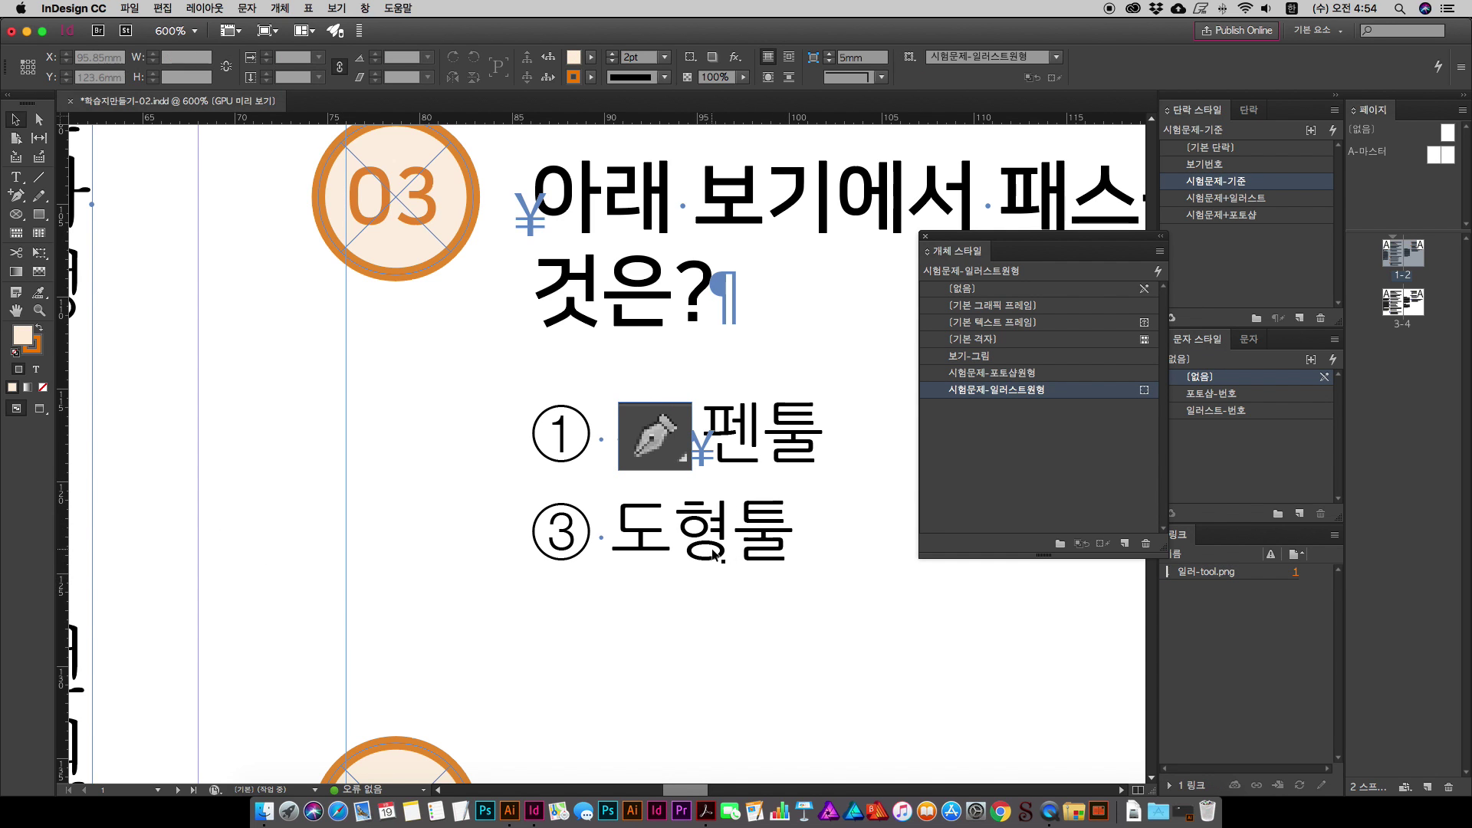
{"action": "key", "text": "super+minus"}
{"action": "left_click_drag", "start_coordinate": [718, 539], "coordinate": [355, 374]}
Step: Copy the inline pen icon and paste it over the space between ③ and 도형툴
{"action": "left_click_drag", "start_coordinate": [969, 237], "coordinate": [943, 421]}
{"action": "left_click_drag", "start_coordinate": [378, 349], "coordinate": [500, 366]}
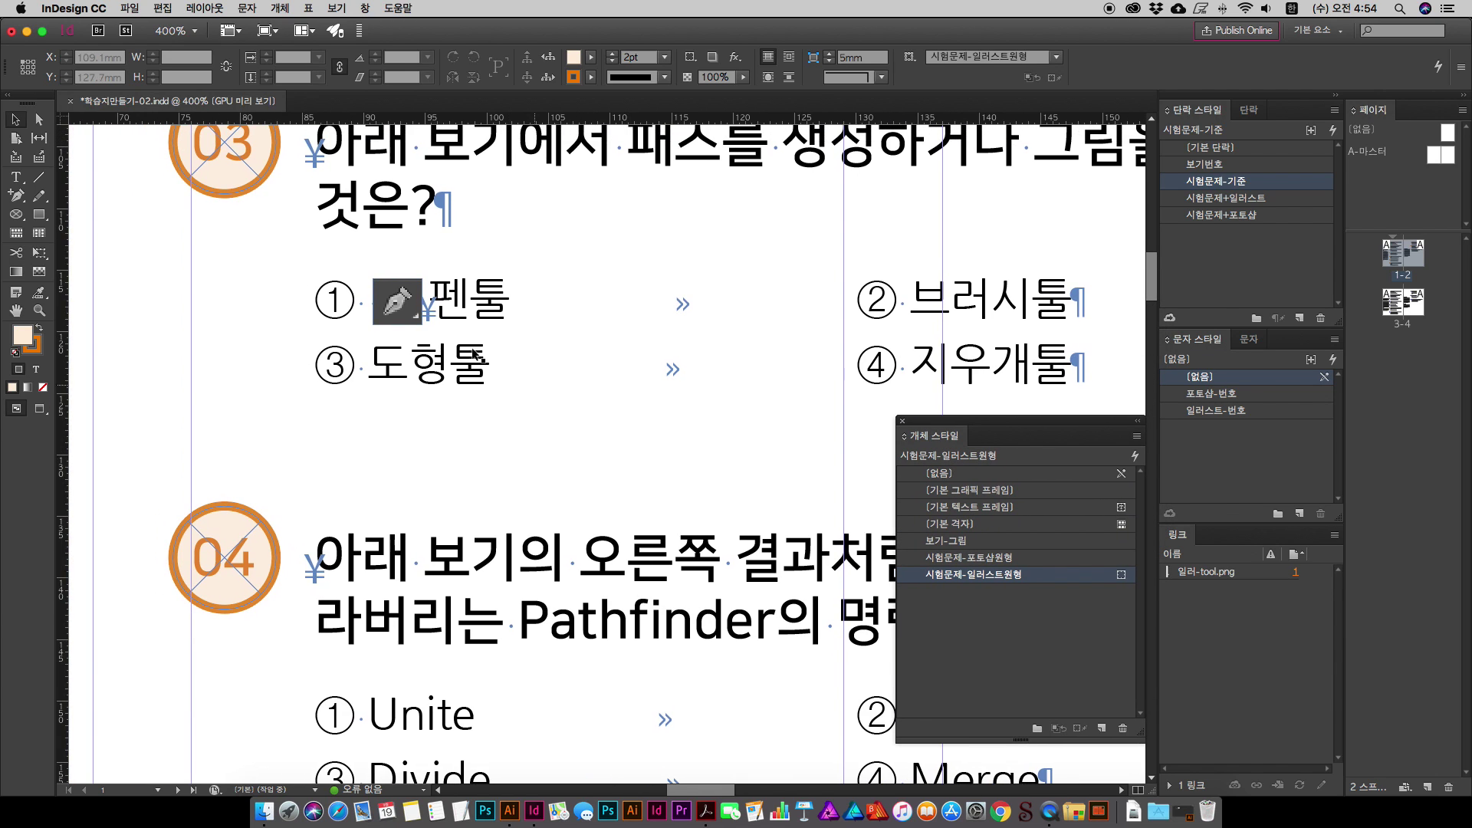
{"action": "double_click", "coordinate": [446, 298]}
{"action": "left_click_drag", "start_coordinate": [439, 301], "coordinate": [393, 307]}
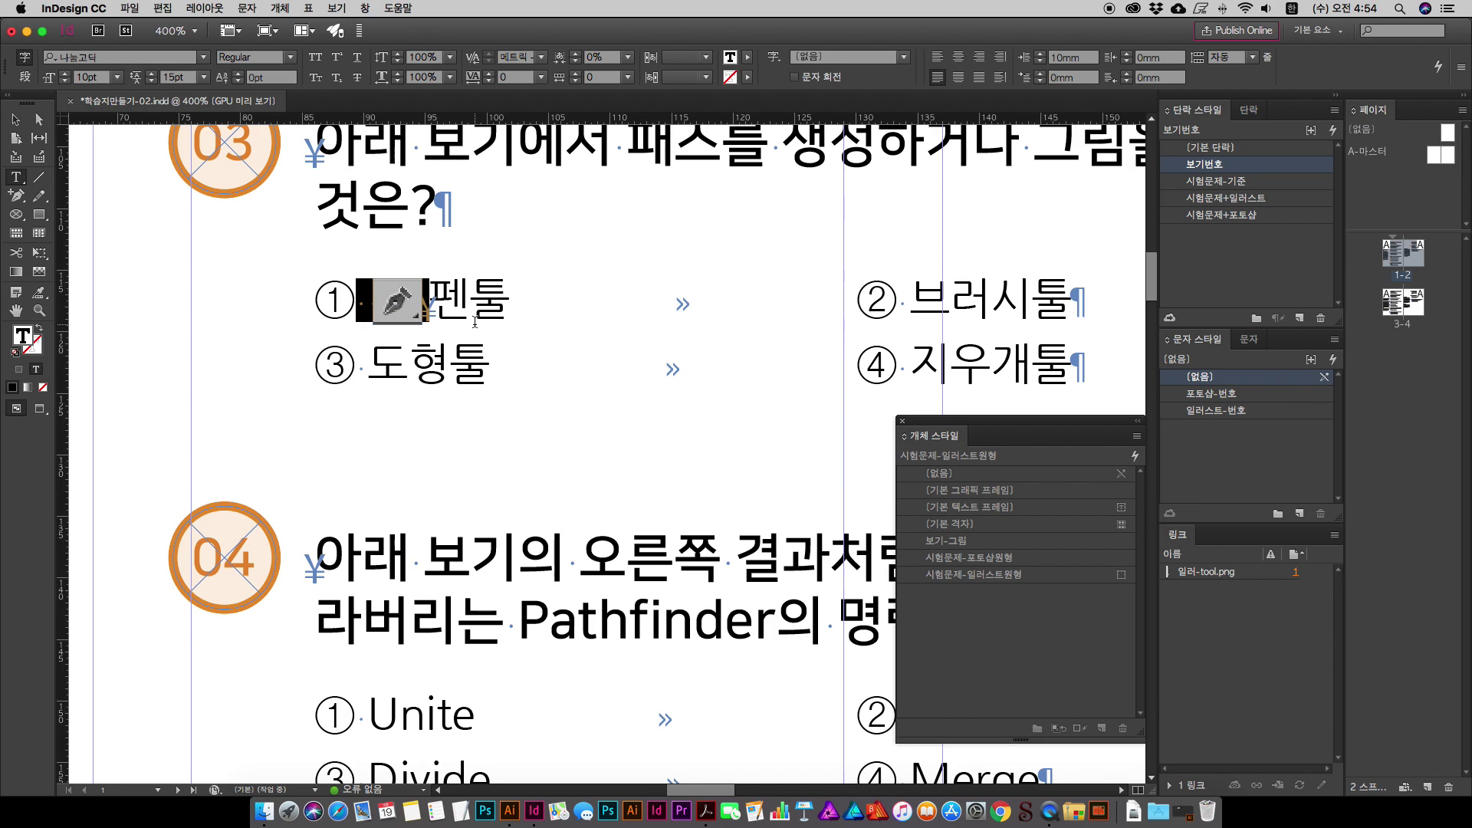
{"action": "left_click_drag", "start_coordinate": [368, 368], "coordinate": [357, 368]}
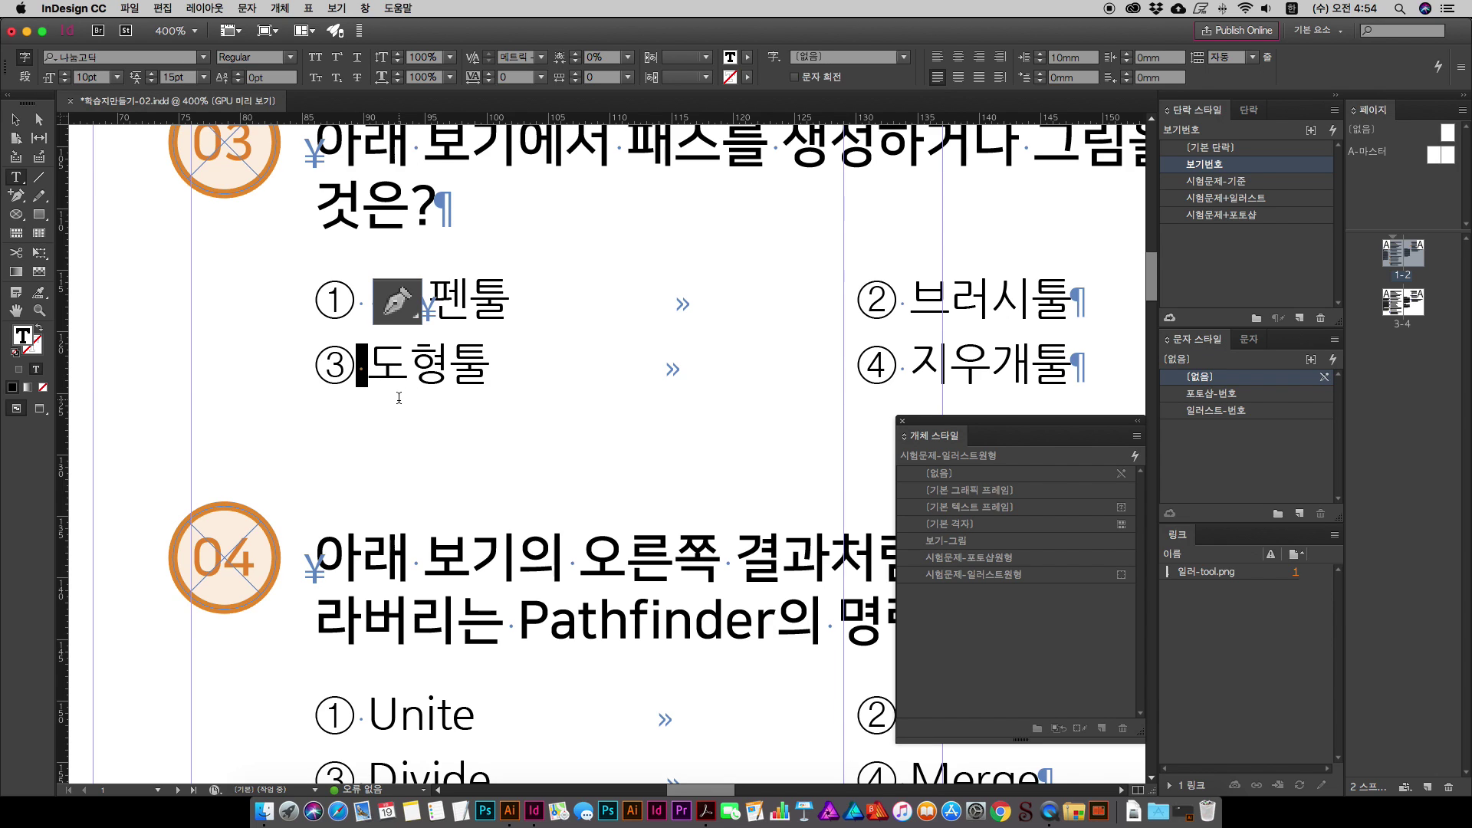
{"action": "key", "text": "super+v"}
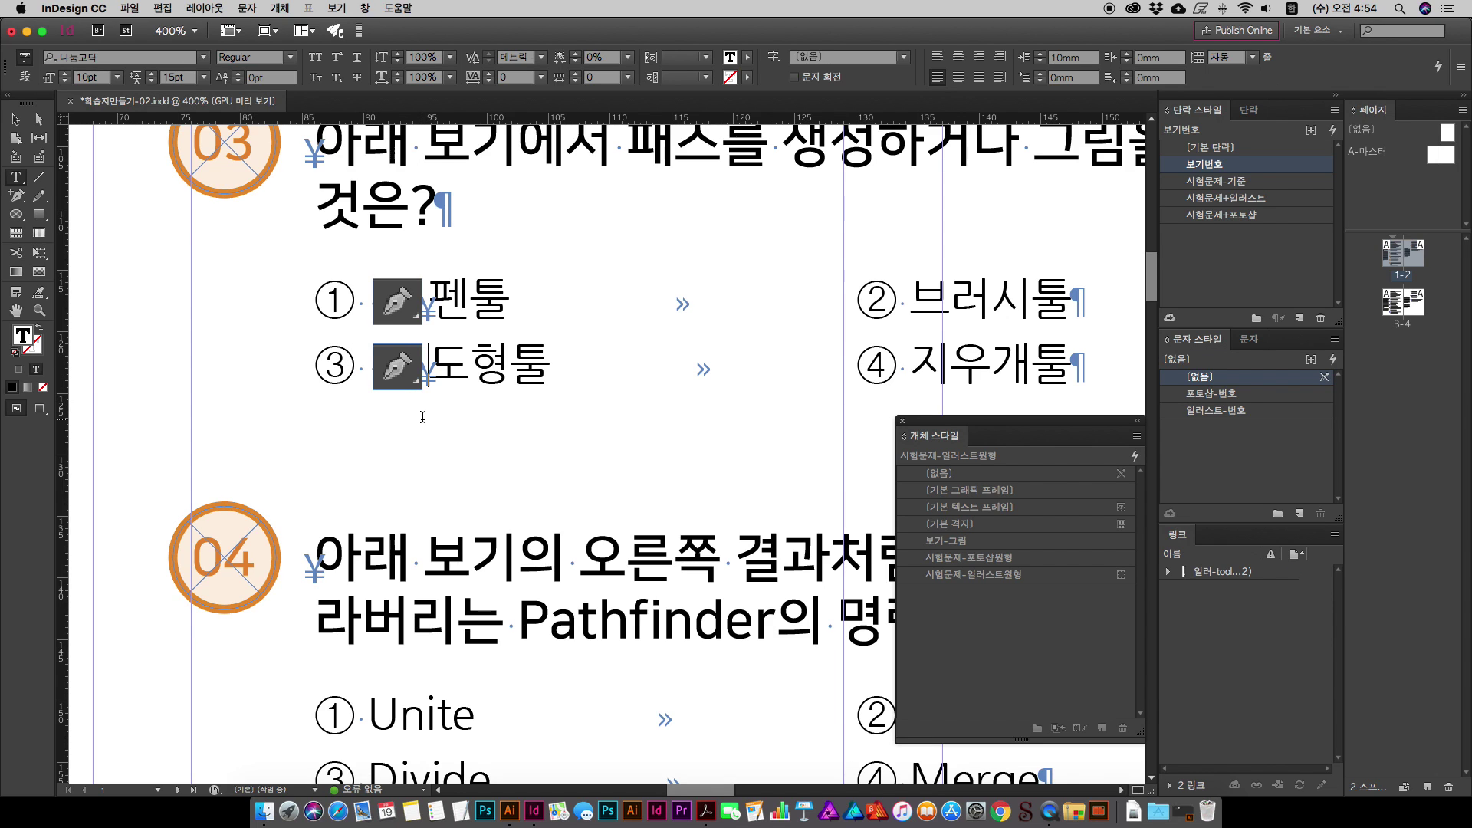
{"action": "key", "text": "Escape"}
Step: Shift the pasted icon's image so it shows the shape-tool icon
{"action": "scroll", "coordinate": [345, 404], "scroll_direction": "left", "scroll_amount": 2}
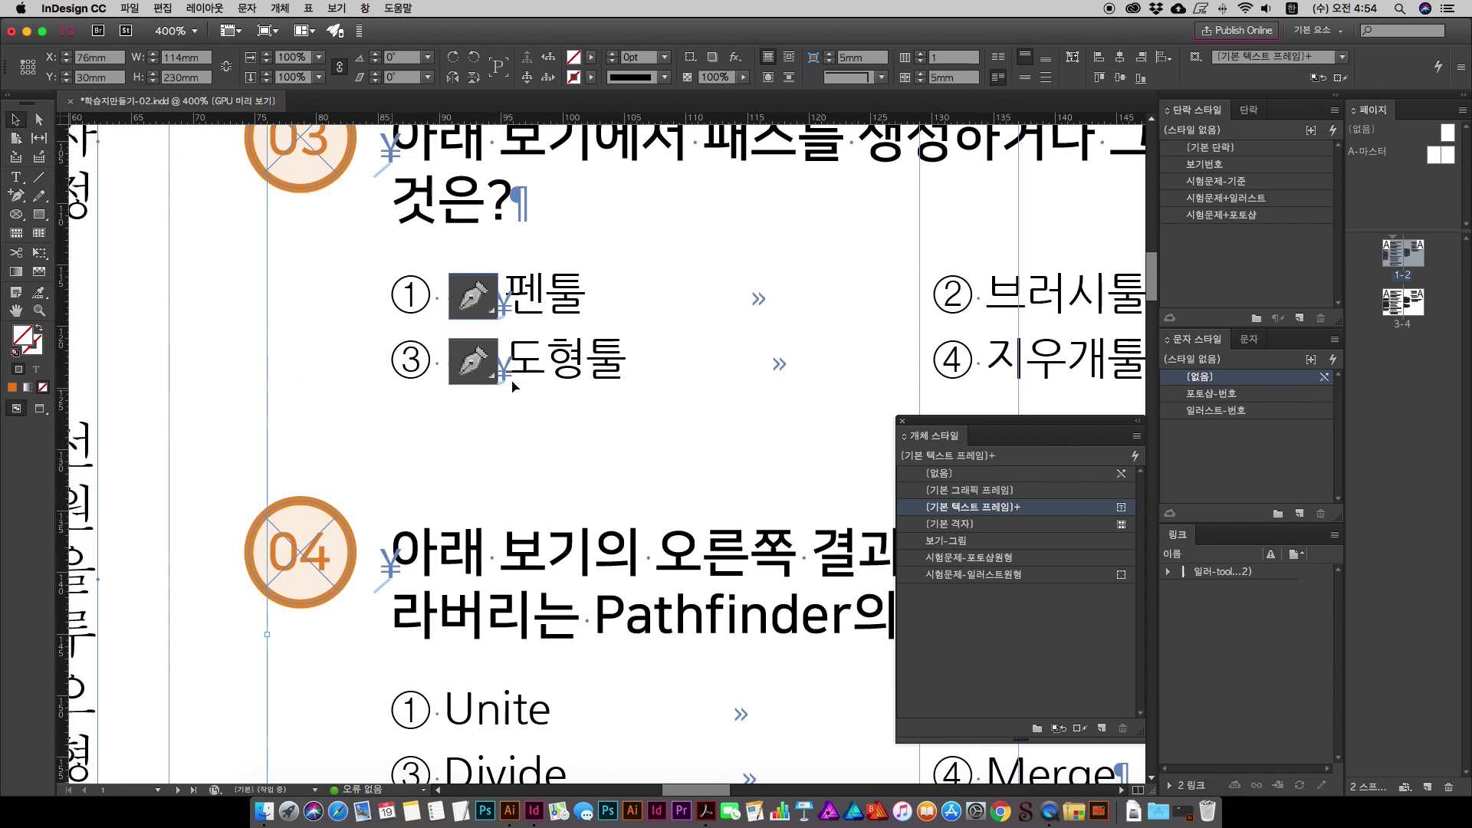
{"action": "left_click", "coordinate": [476, 362]}
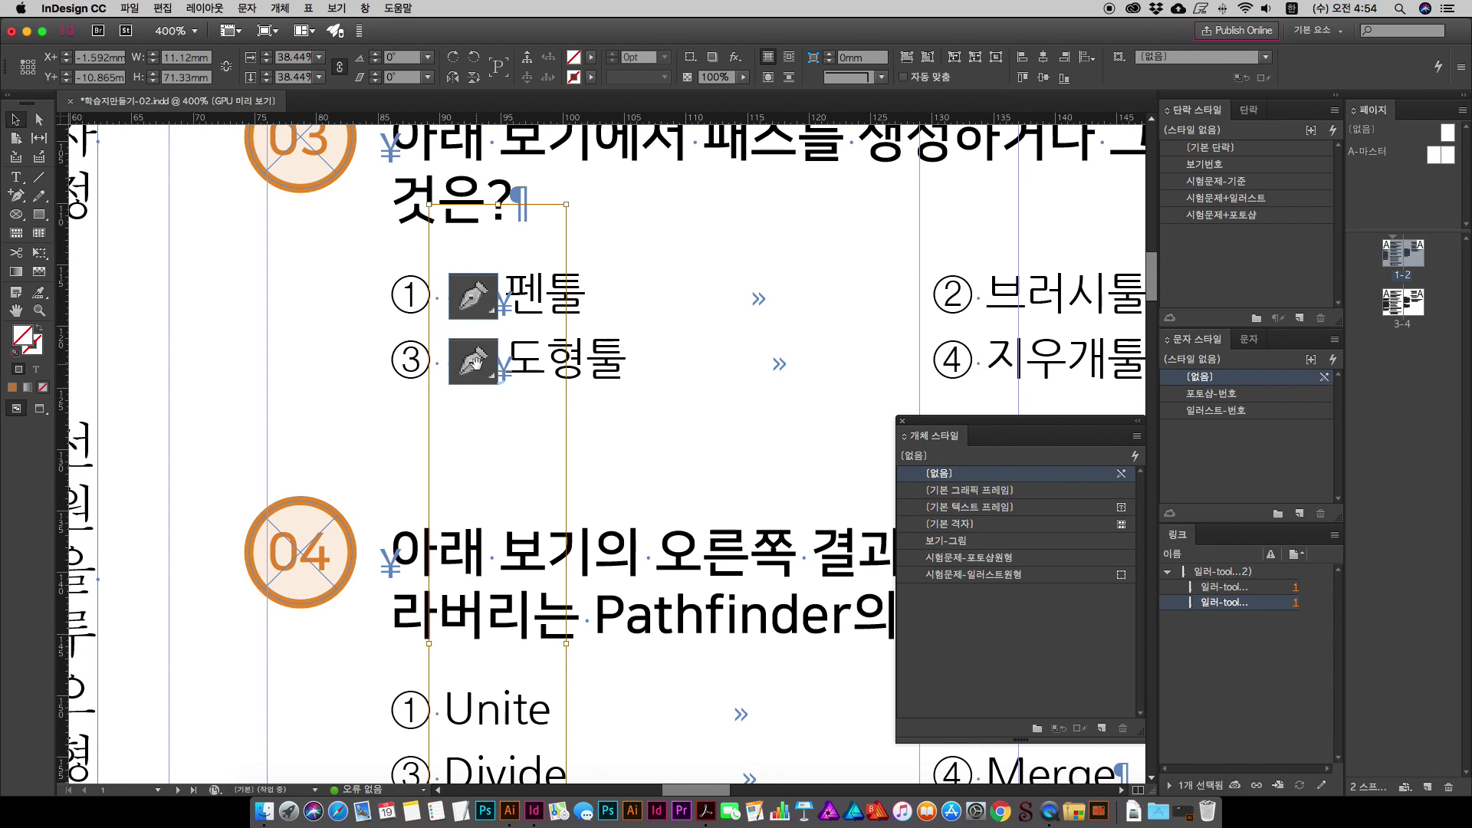
{"action": "left_click_drag", "start_coordinate": [477, 366], "coordinate": [478, 285]}
{"action": "left_click", "coordinate": [312, 422]}
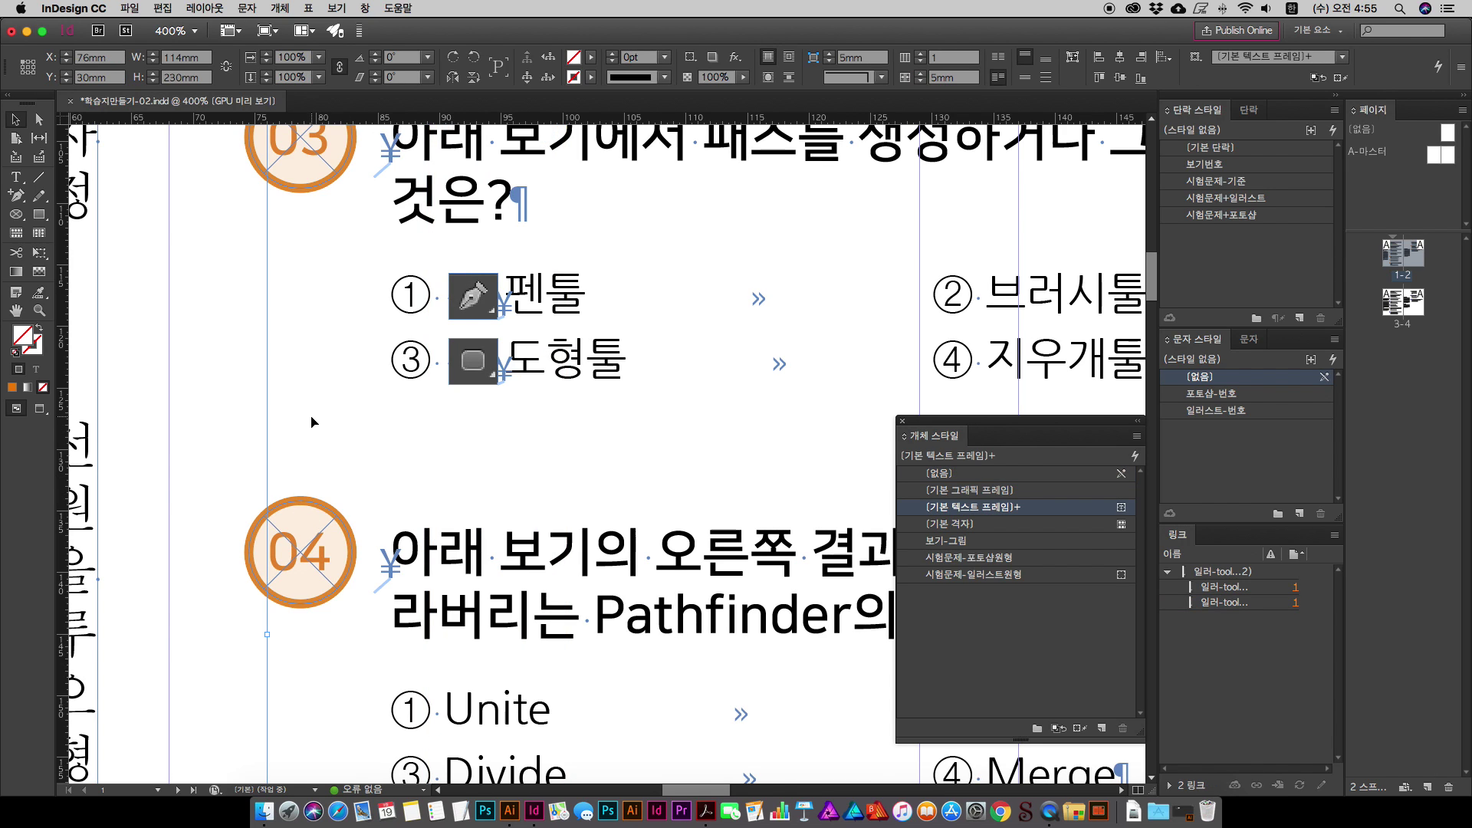
{"action": "scroll", "coordinate": [360, 391], "scroll_direction": "right", "scroll_amount": 3}
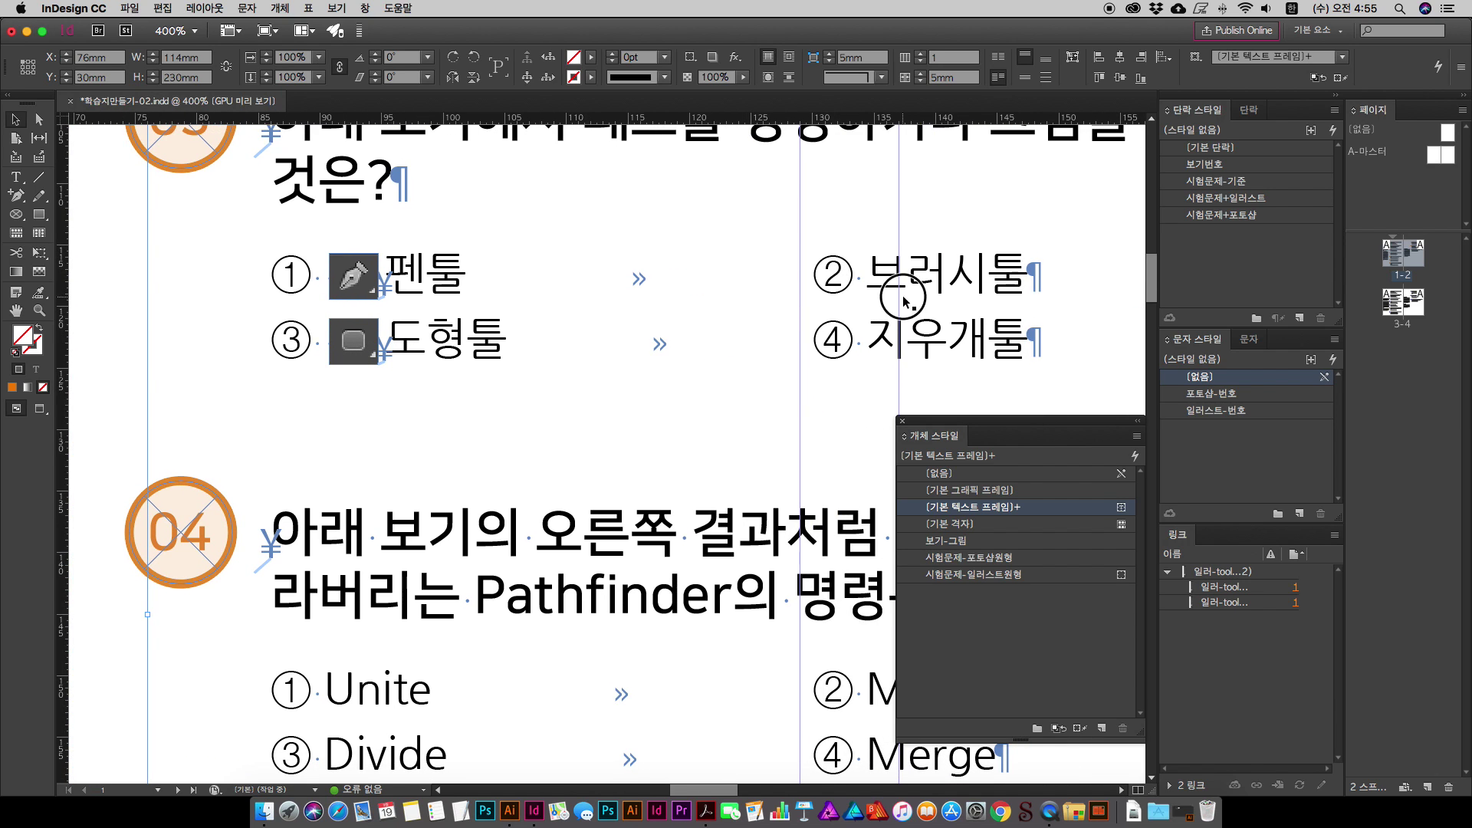
{"action": "double_click", "coordinate": [881, 285]}
{"action": "left_click_drag", "start_coordinate": [868, 282], "coordinate": [851, 274]}
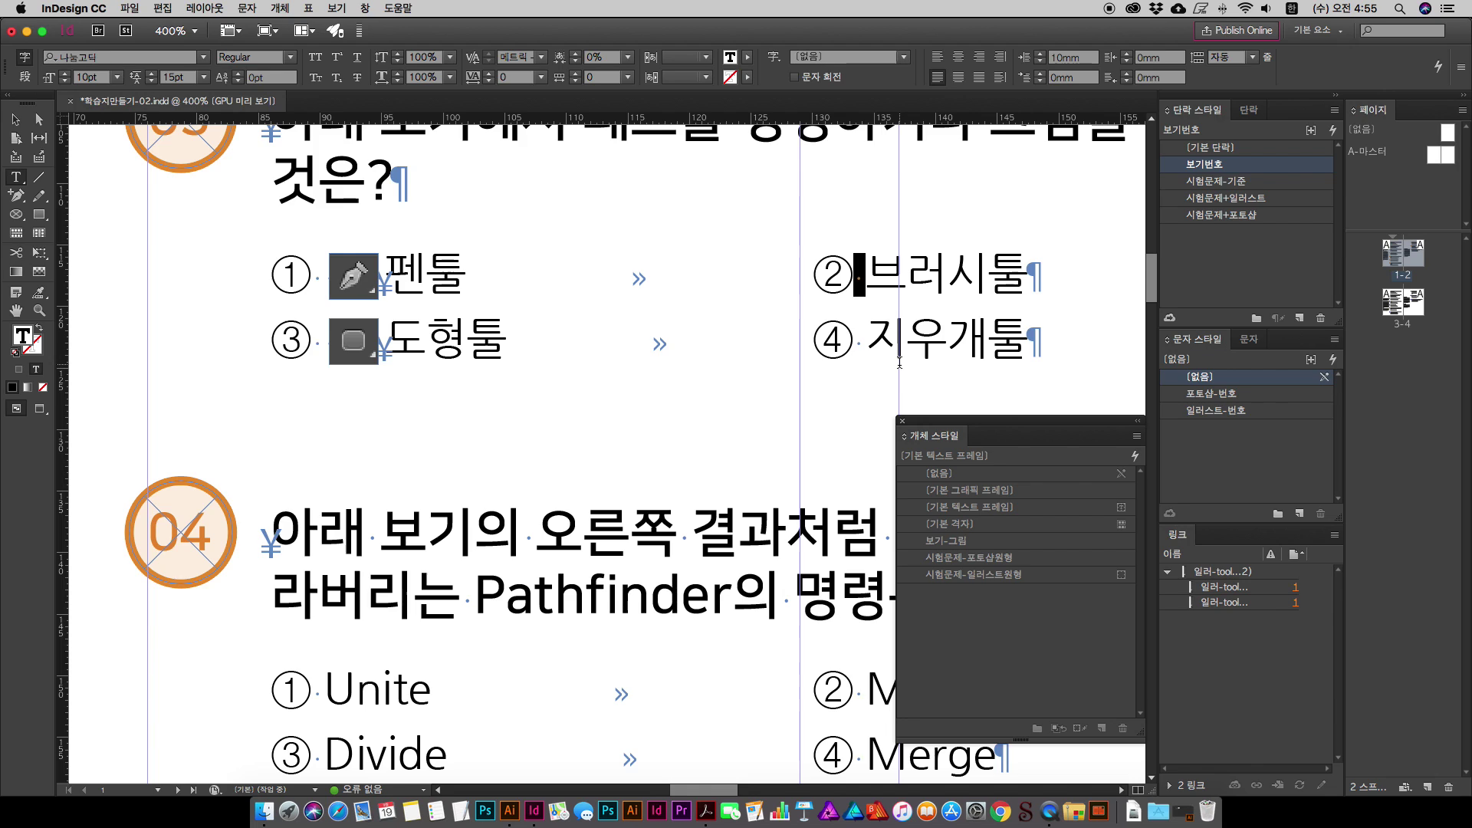
{"action": "key", "text": "super+v"}
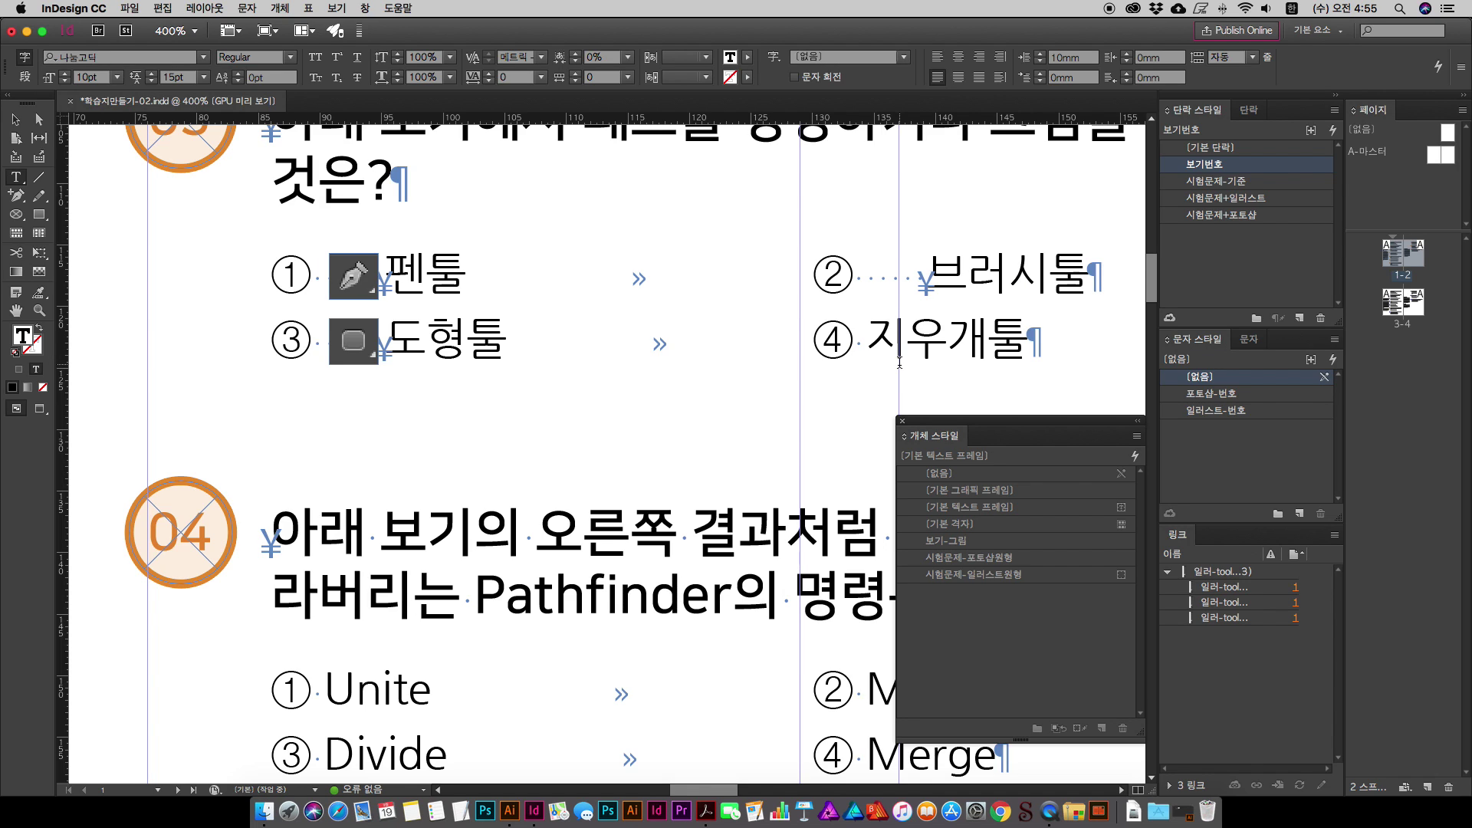
{"action": "key", "text": "super+z"}
{"action": "left_click_drag", "start_coordinate": [851, 277], "coordinate": [853, 279]}
{"action": "key", "text": "super+v"}
{"action": "left_click", "coordinate": [17, 121]}
{"action": "left_click", "coordinate": [112, 292]}
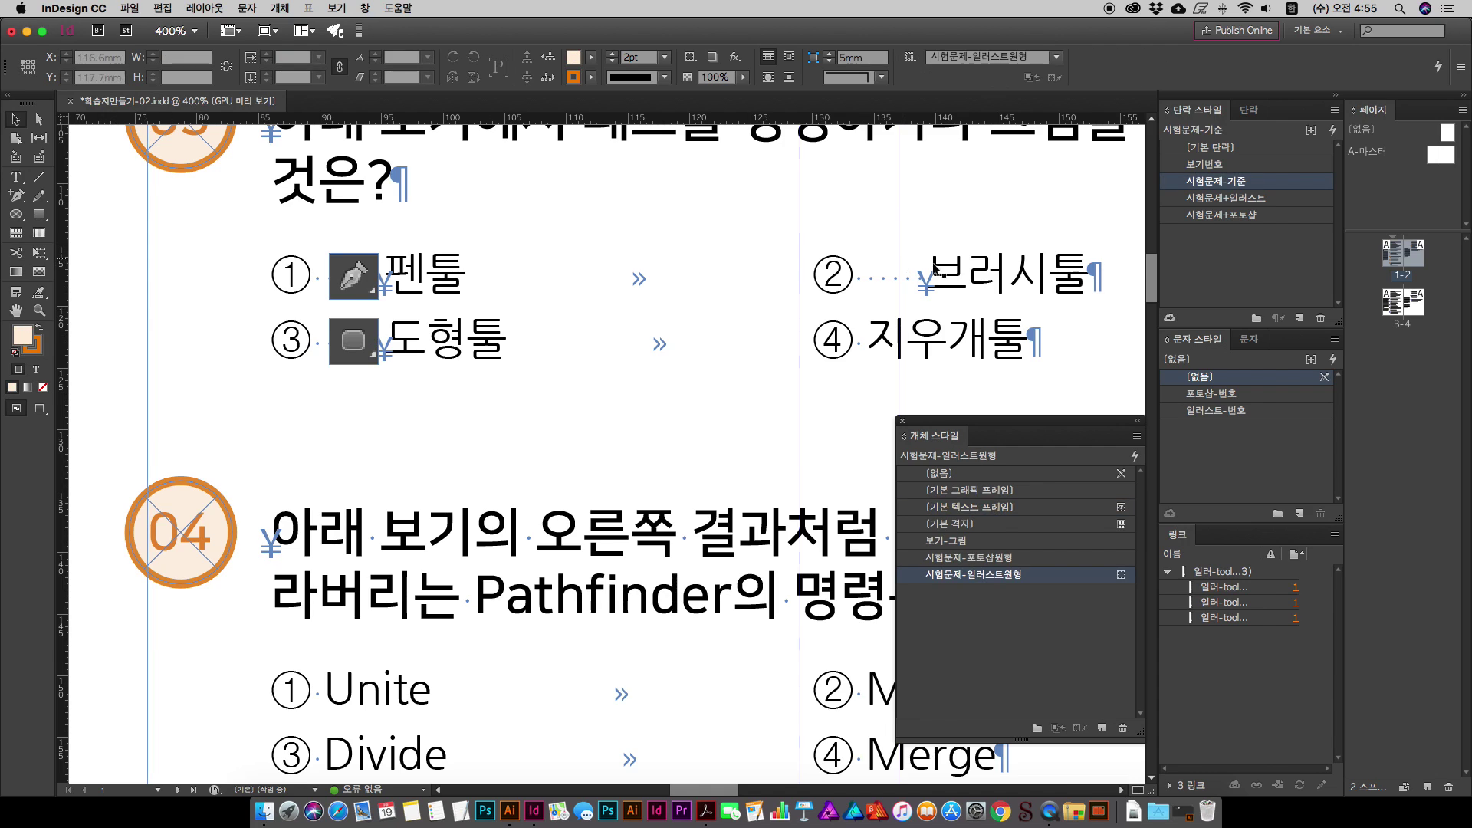
{"action": "left_click", "coordinate": [984, 279]}
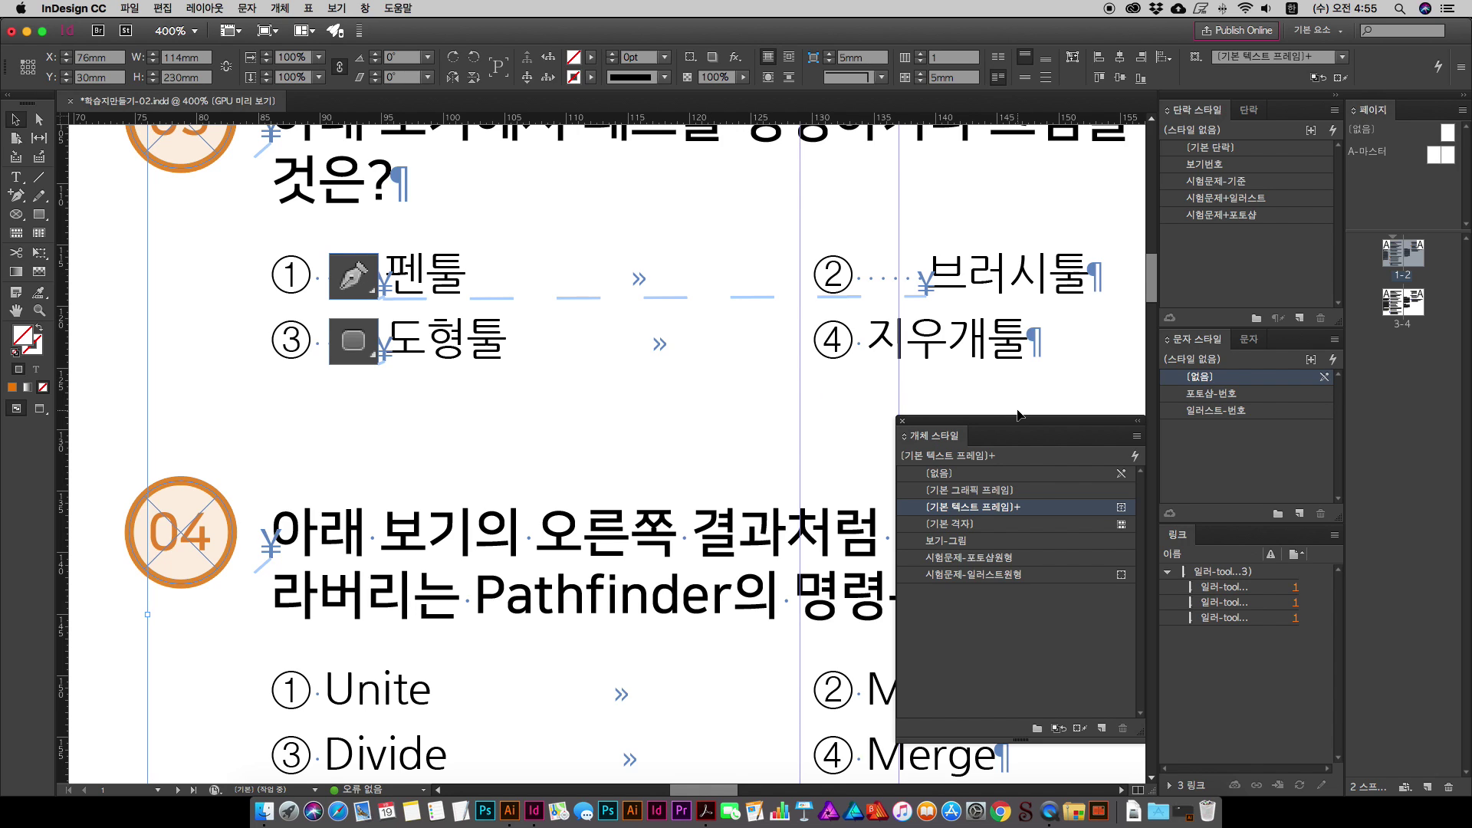
{"action": "key", "text": "super+z"}
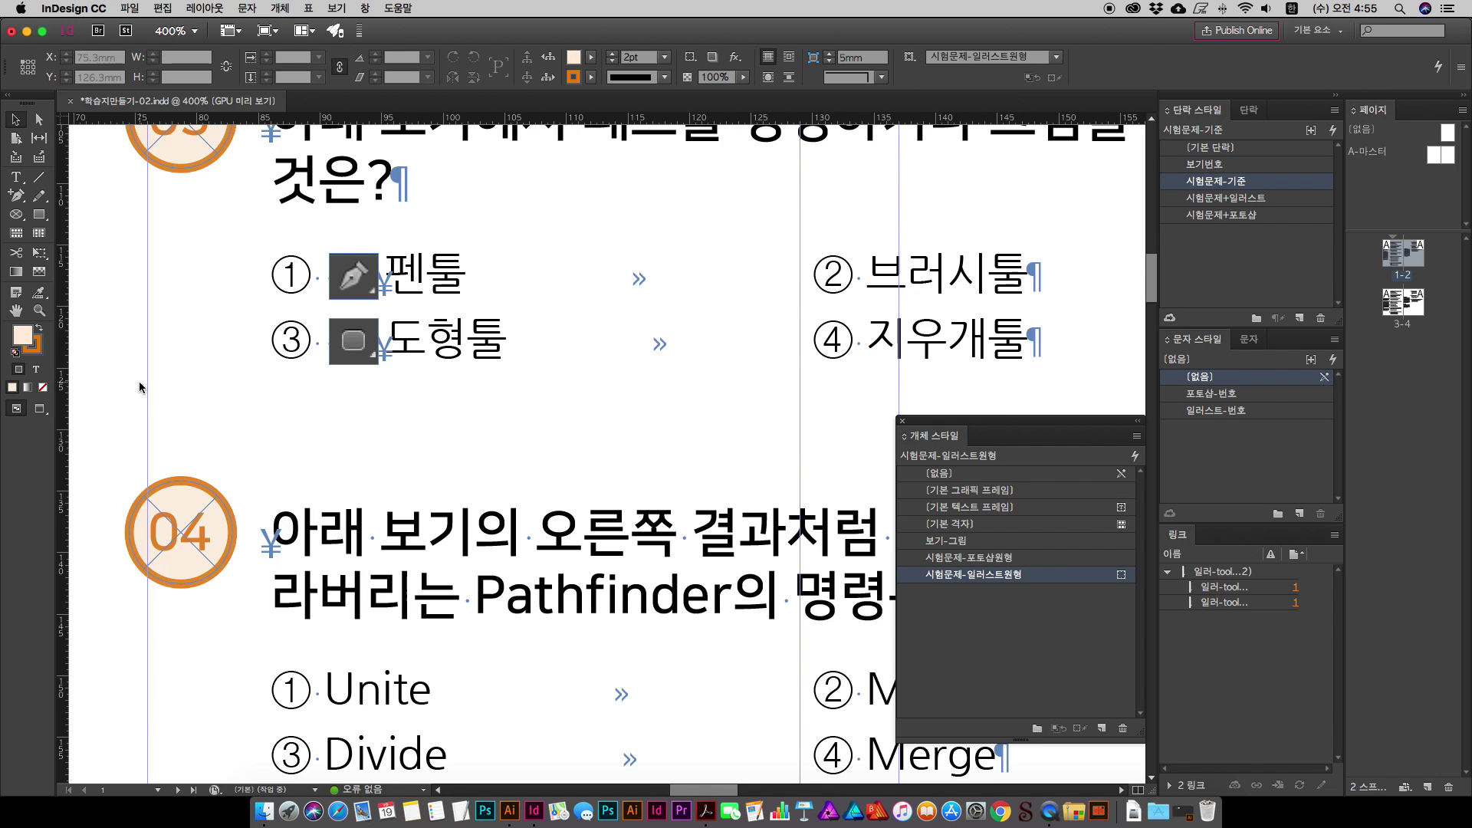
{"action": "left_click_drag", "start_coordinate": [970, 427], "coordinate": [1009, 198]}
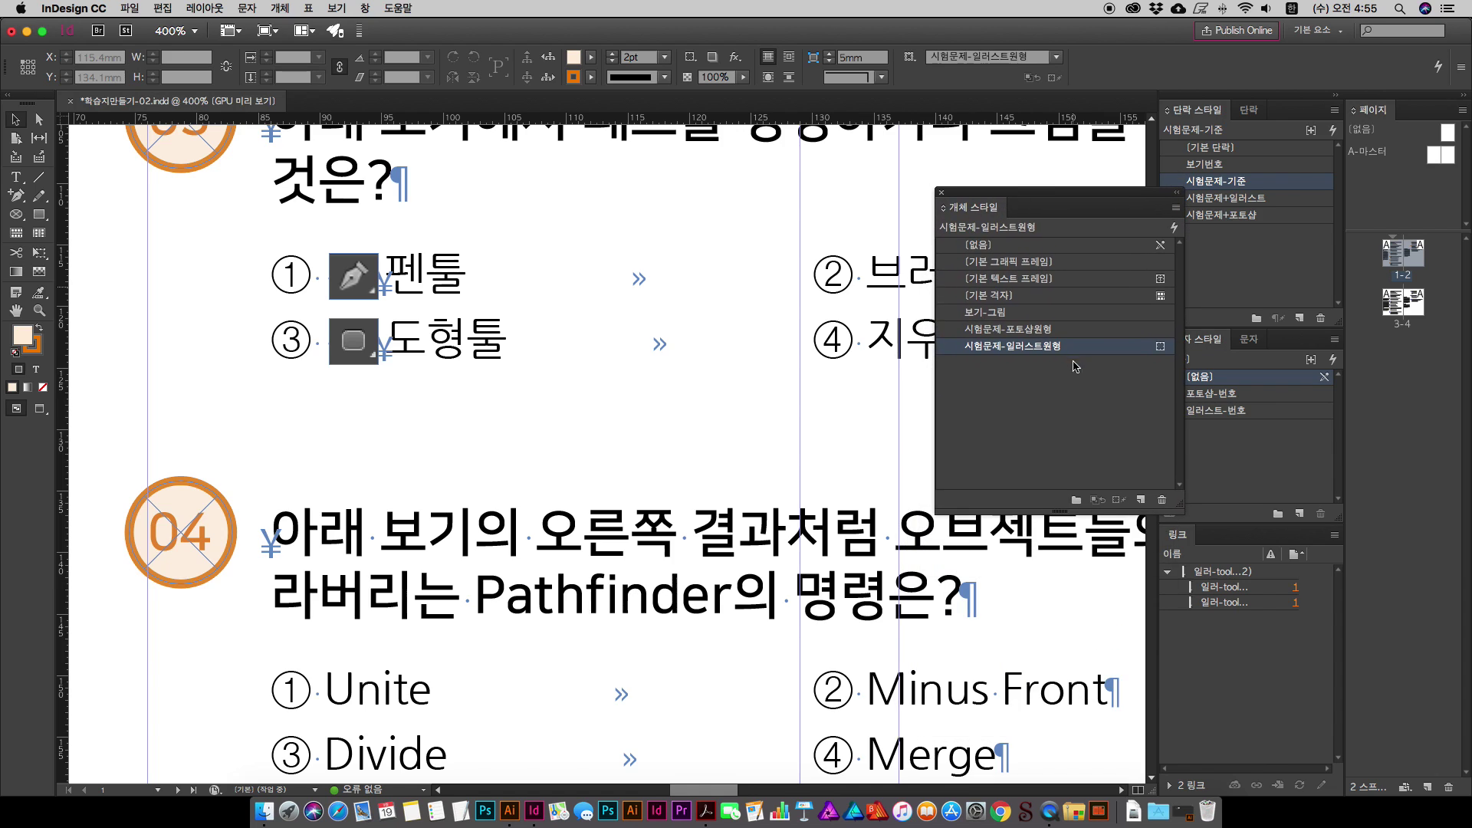
Step: In 보기-그림's Anchored Object Options, make X Relative To the Anchor Marker
{"action": "double_click", "coordinate": [1034, 314]}
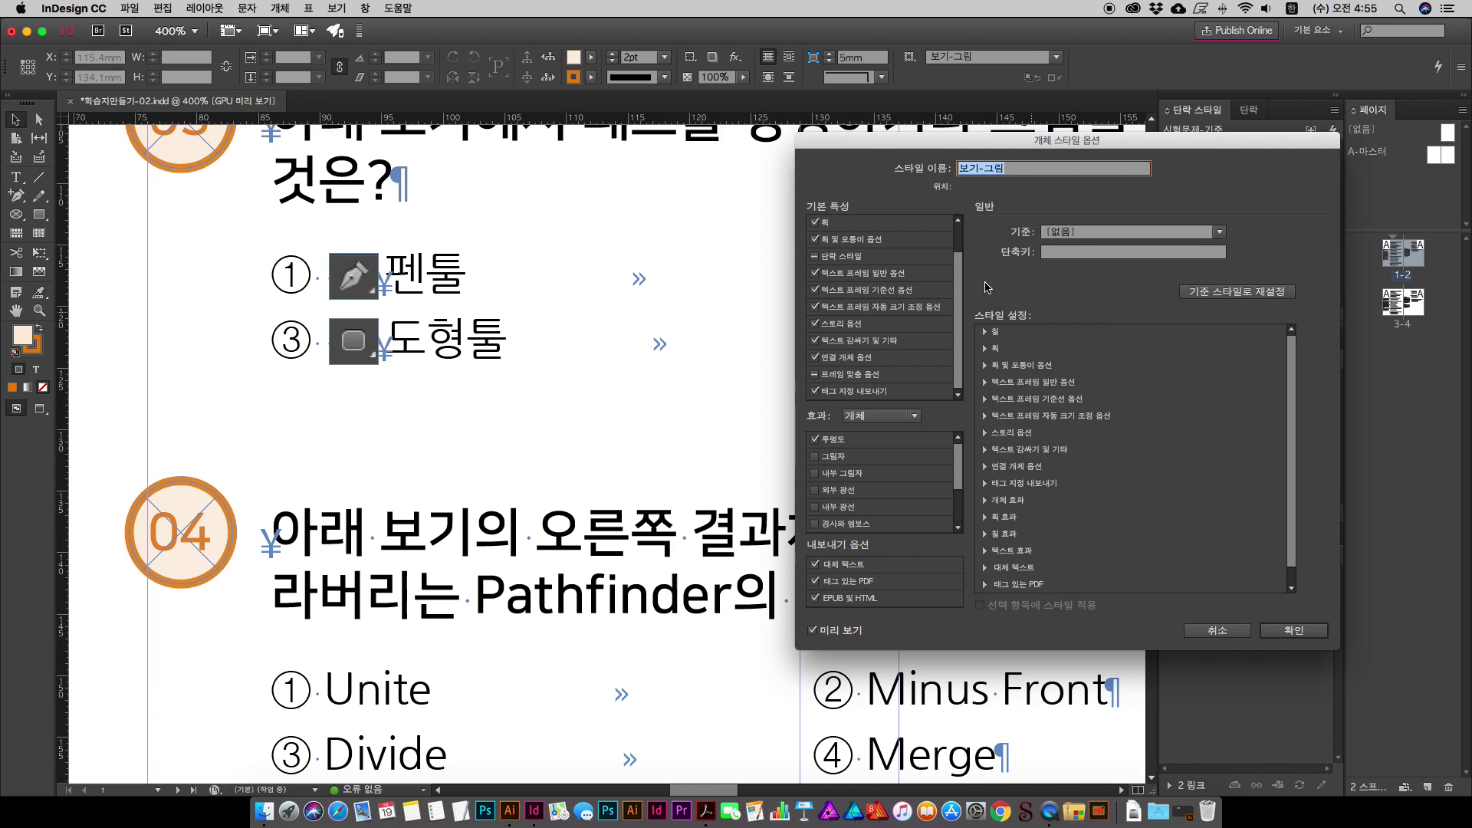
{"action": "left_click", "coordinate": [849, 358]}
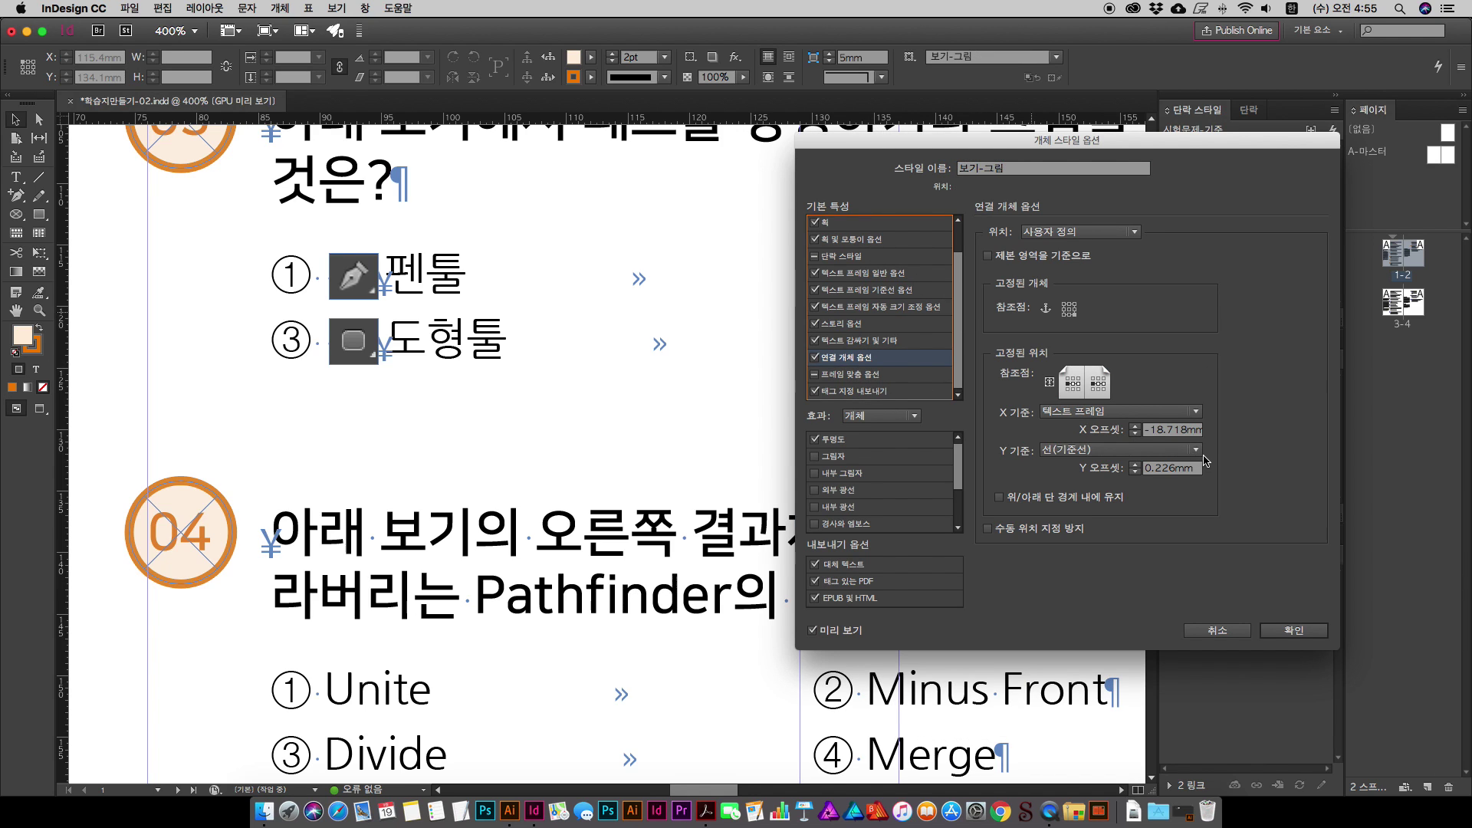
{"action": "left_click", "coordinate": [1107, 412]}
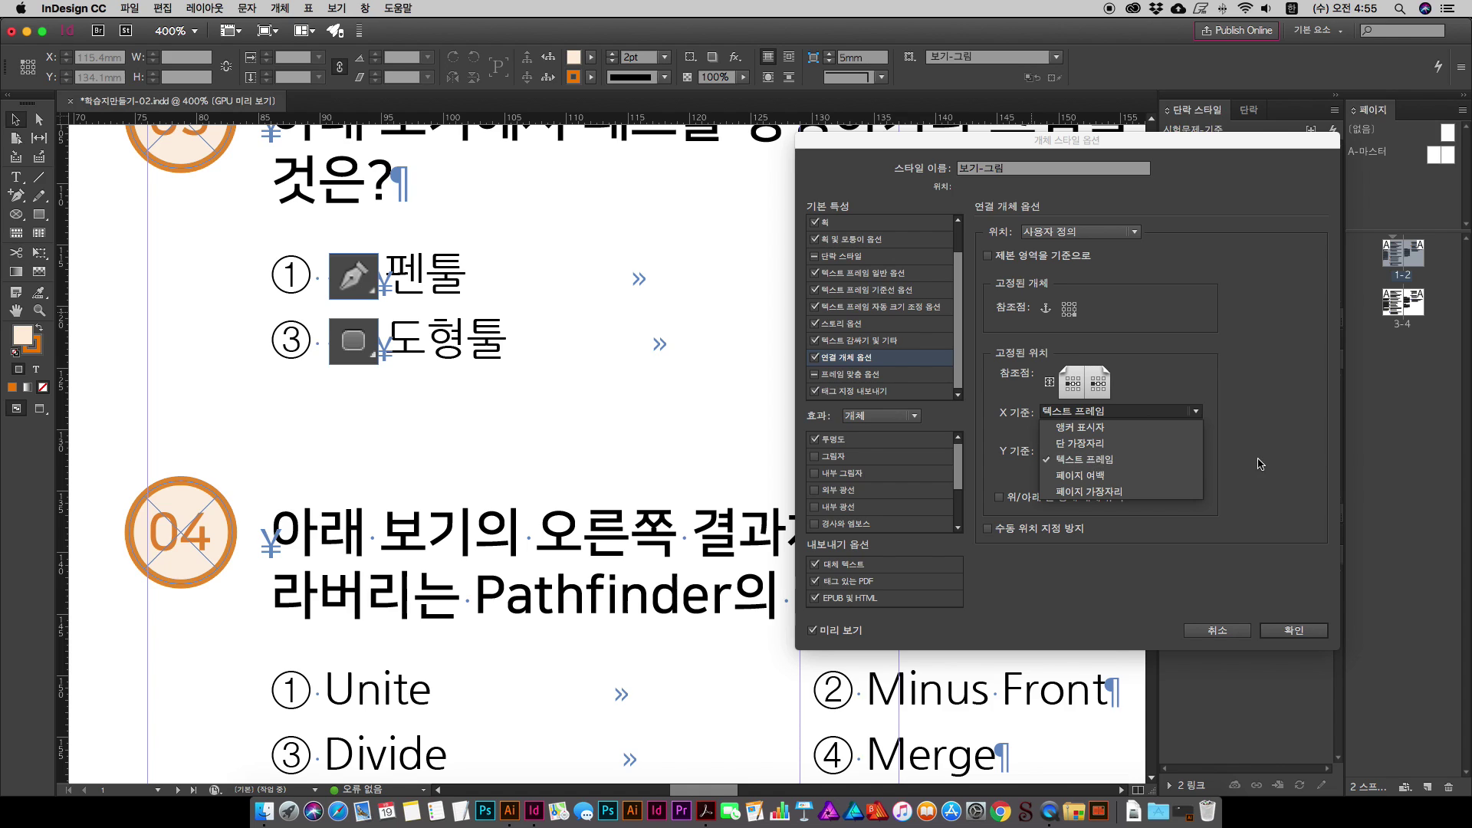
{"action": "left_click", "coordinate": [1094, 462]}
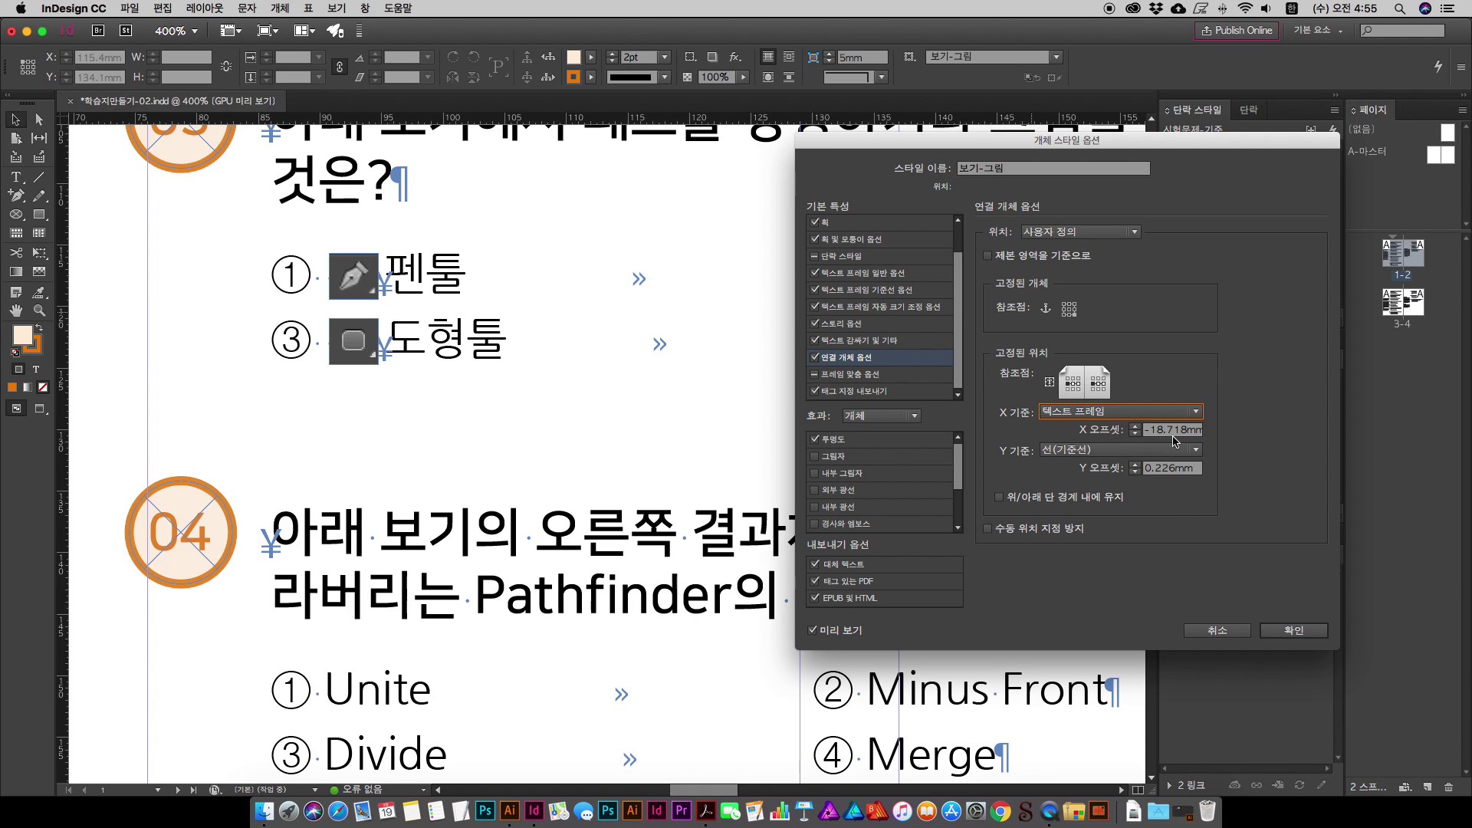
{"action": "left_click_drag", "start_coordinate": [942, 157], "coordinate": [848, 373]}
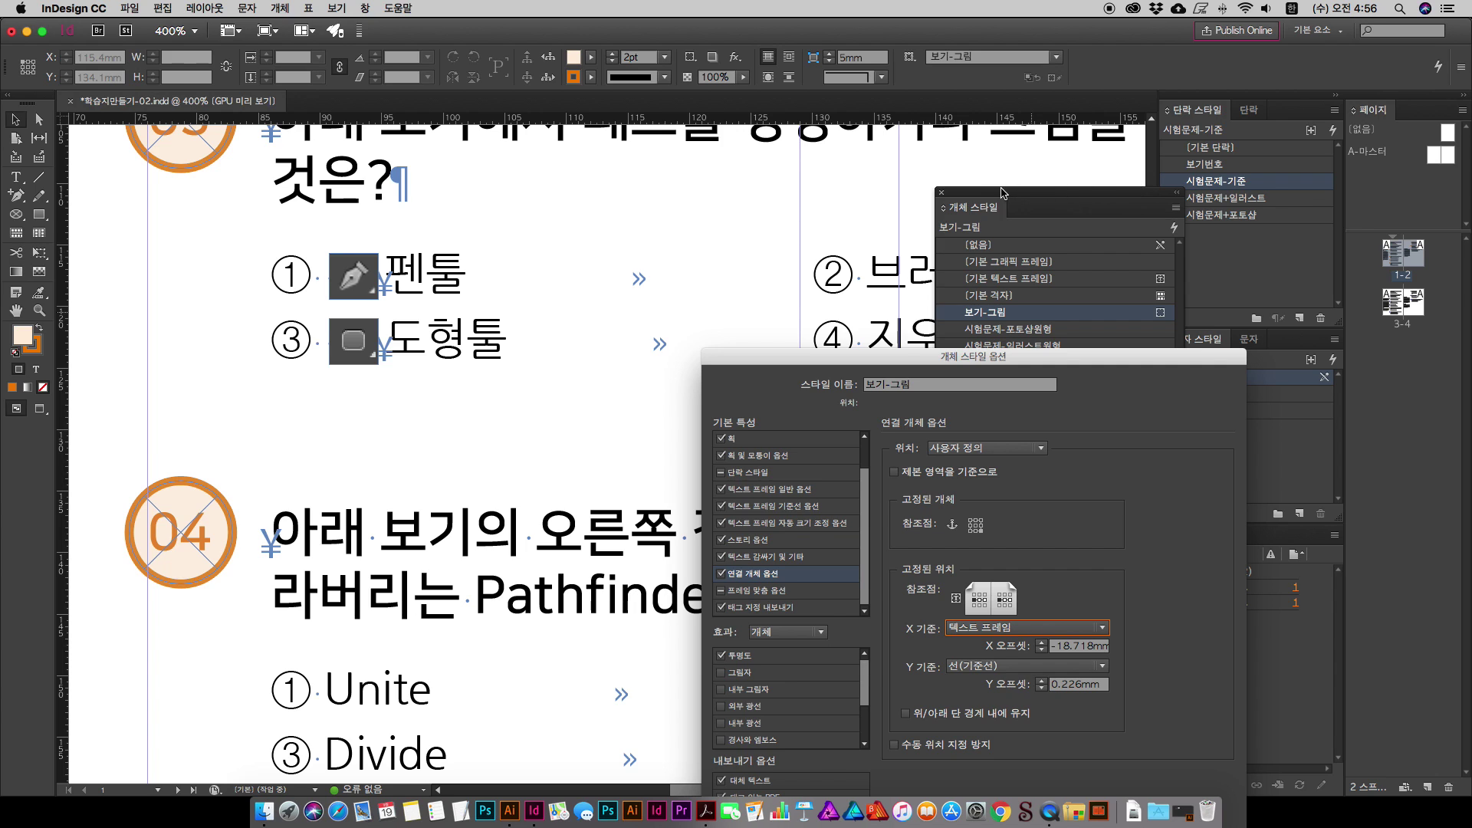
{"action": "left_click_drag", "start_coordinate": [924, 363], "coordinate": [1139, 216]}
{"action": "left_click", "coordinate": [1276, 482]}
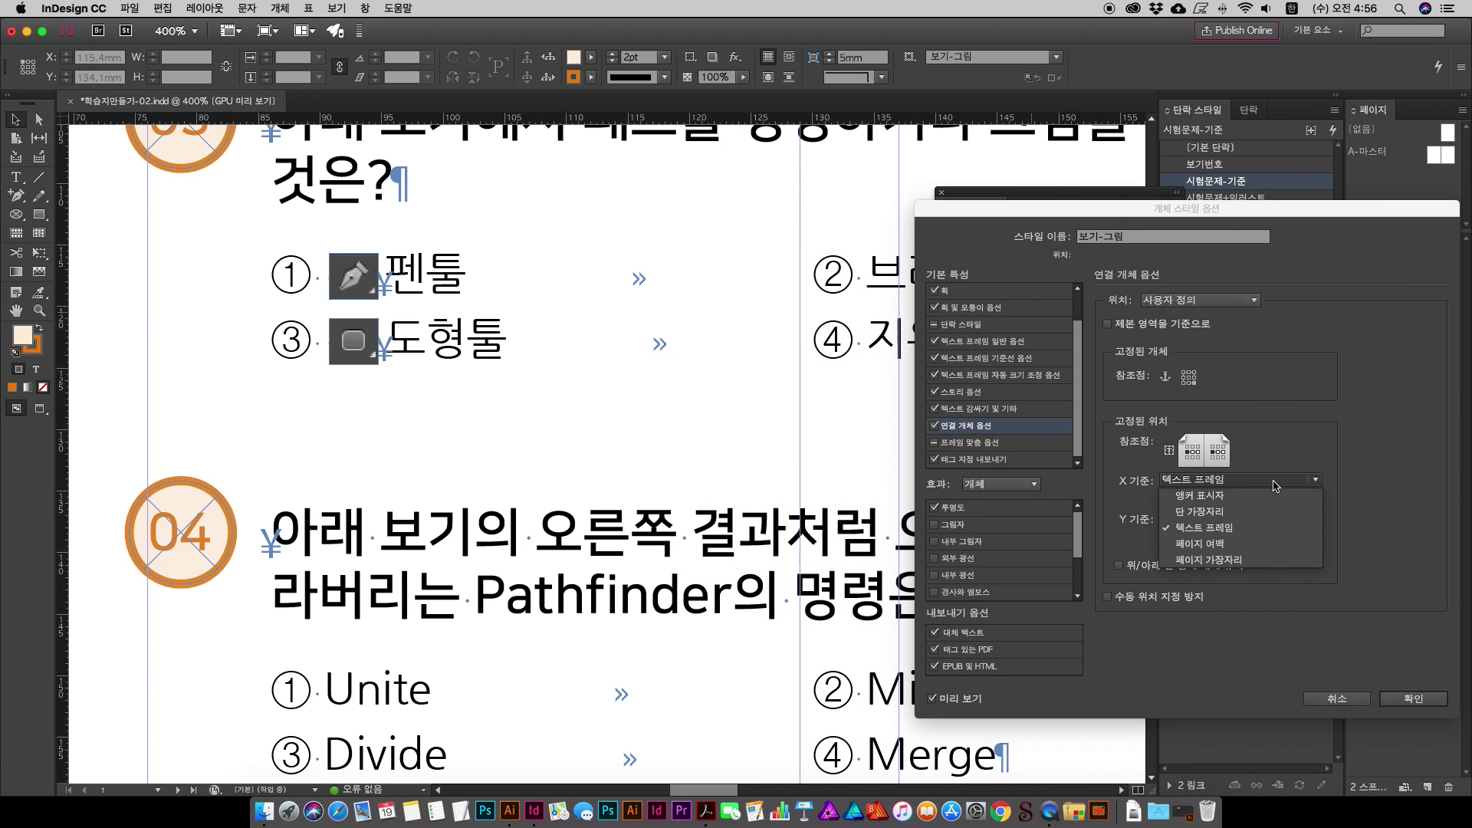
{"action": "left_click", "coordinate": [1238, 496]}
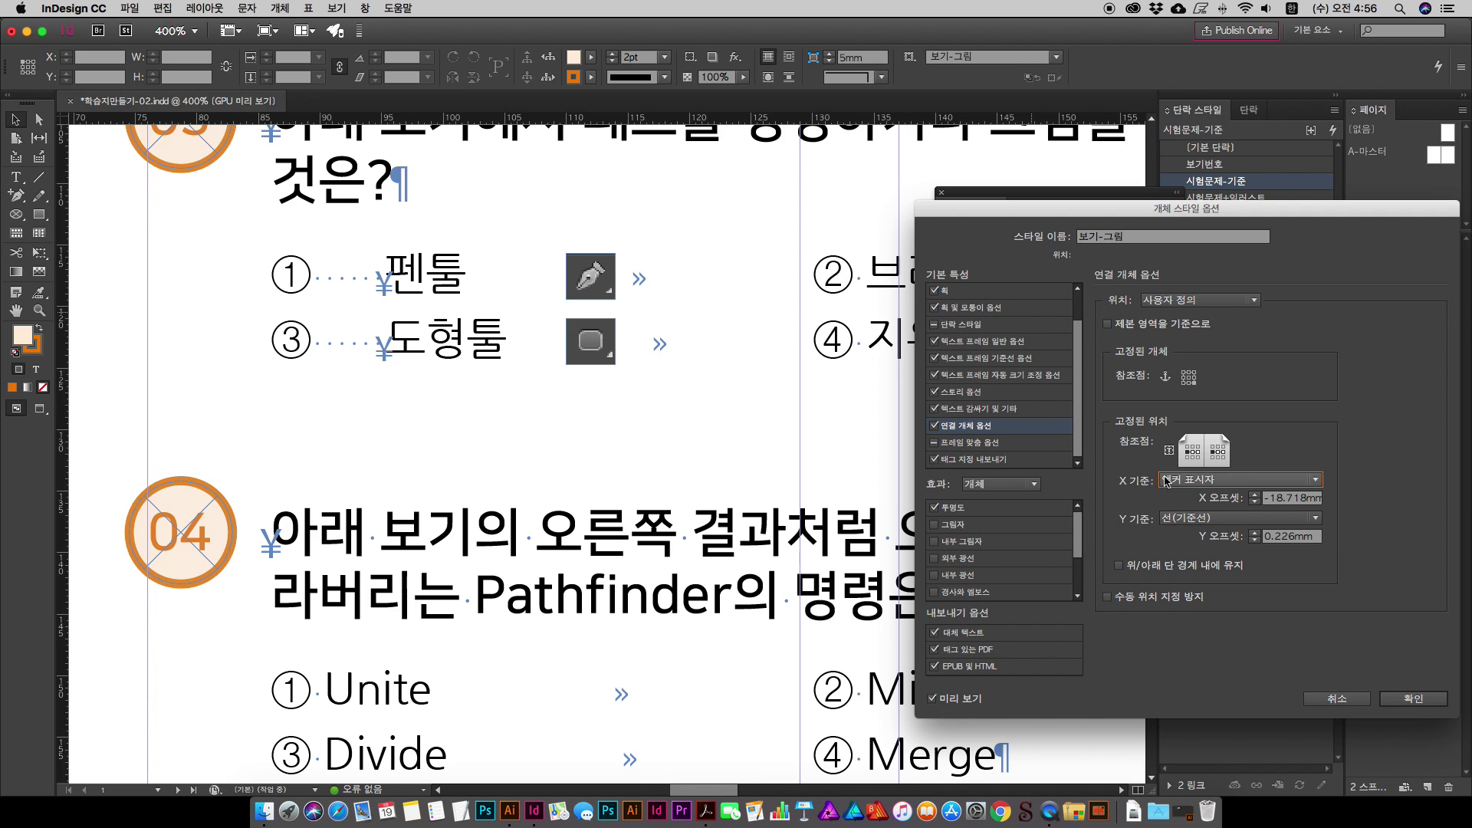
Step: Set the style's X offset to 0.7mm and save the changes
{"action": "left_click", "coordinate": [1255, 503]}
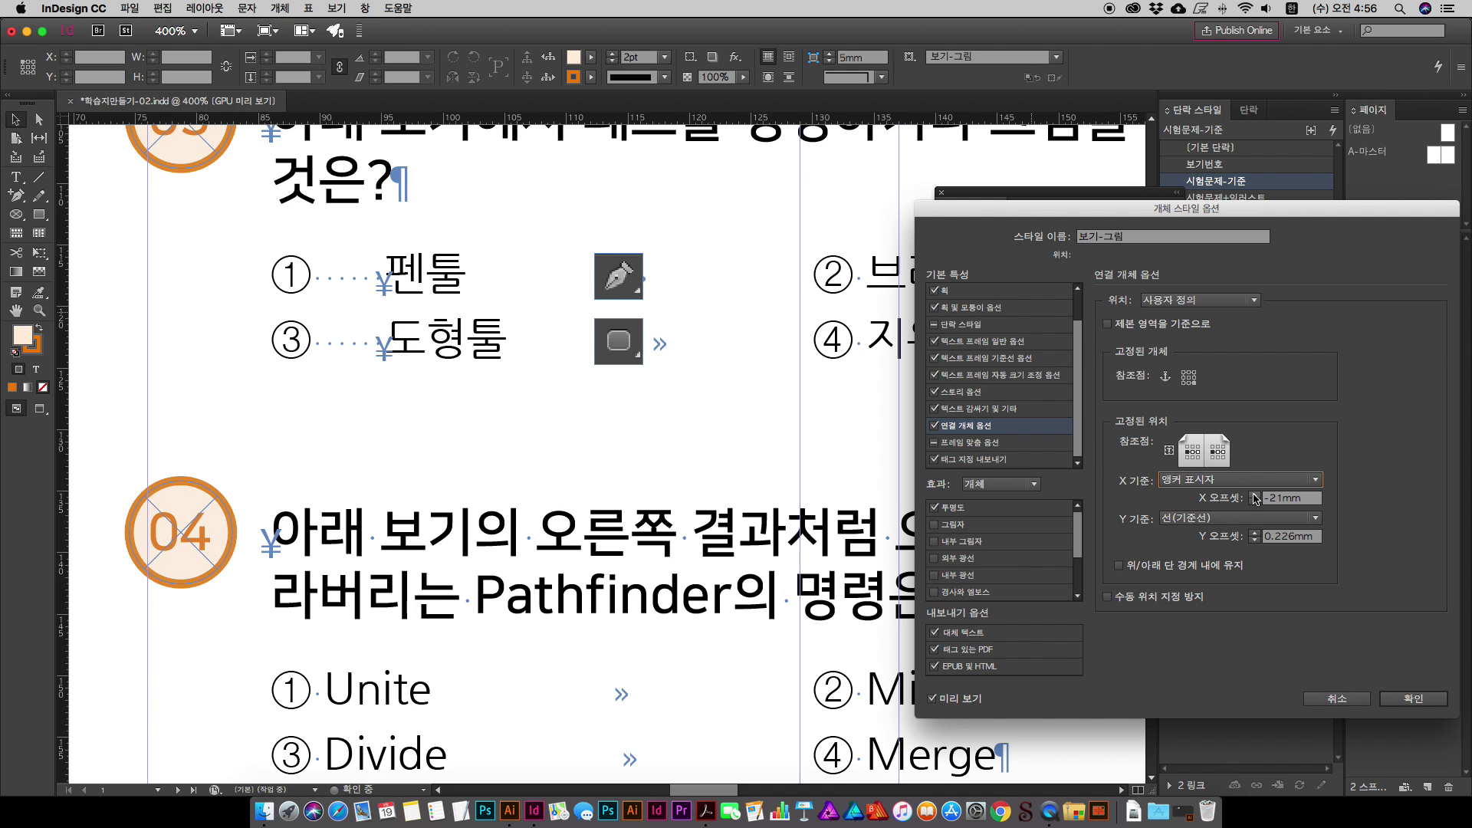
{"action": "left_click", "coordinate": [1255, 494]}
{"action": "left_click", "coordinate": [1255, 494]}
{"action": "left_click", "coordinate": [1255, 495]}
{"action": "left_click", "coordinate": [1255, 496]}
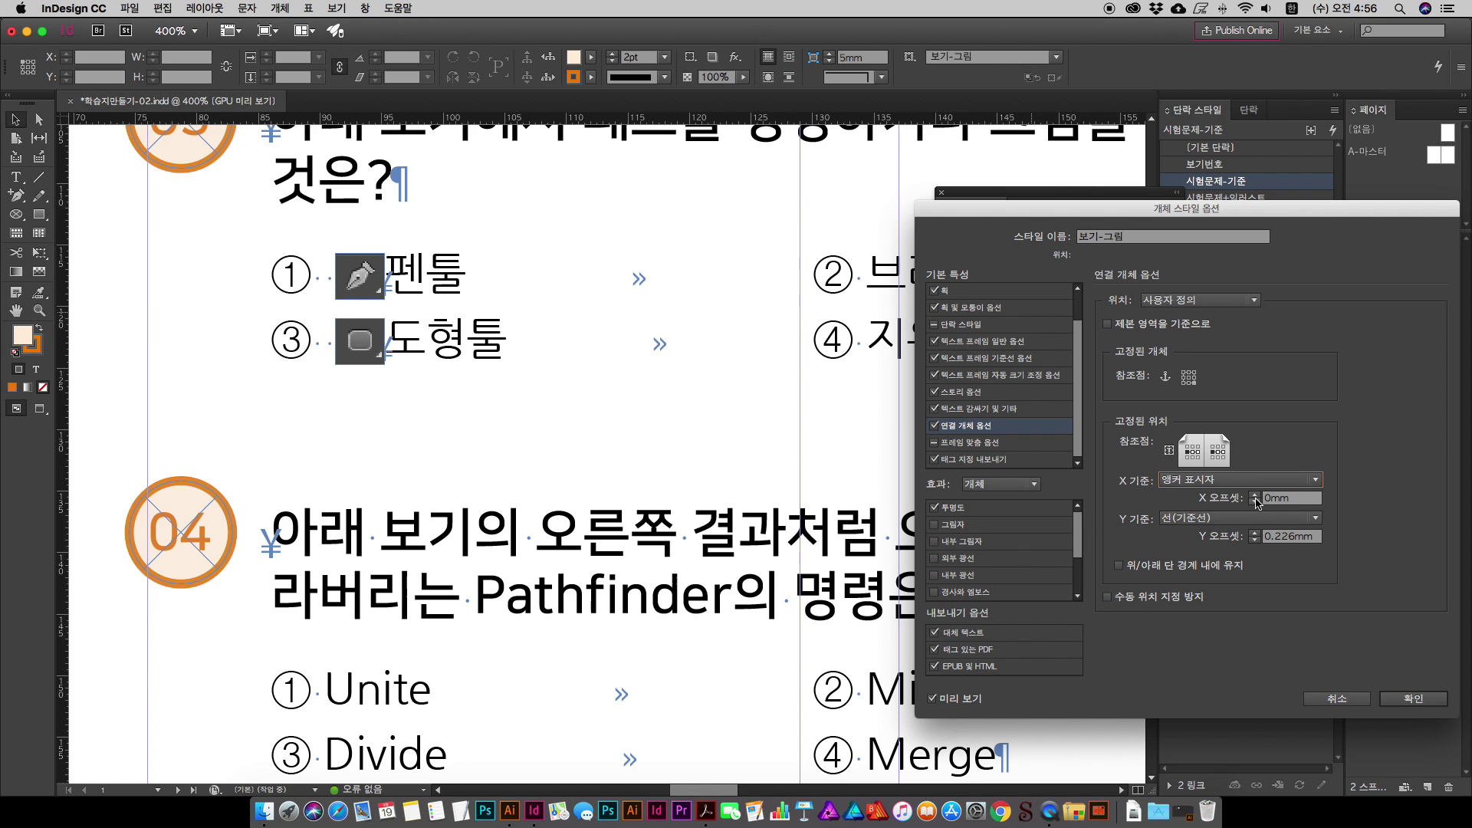
{"action": "double_click", "coordinate": [1267, 499]}
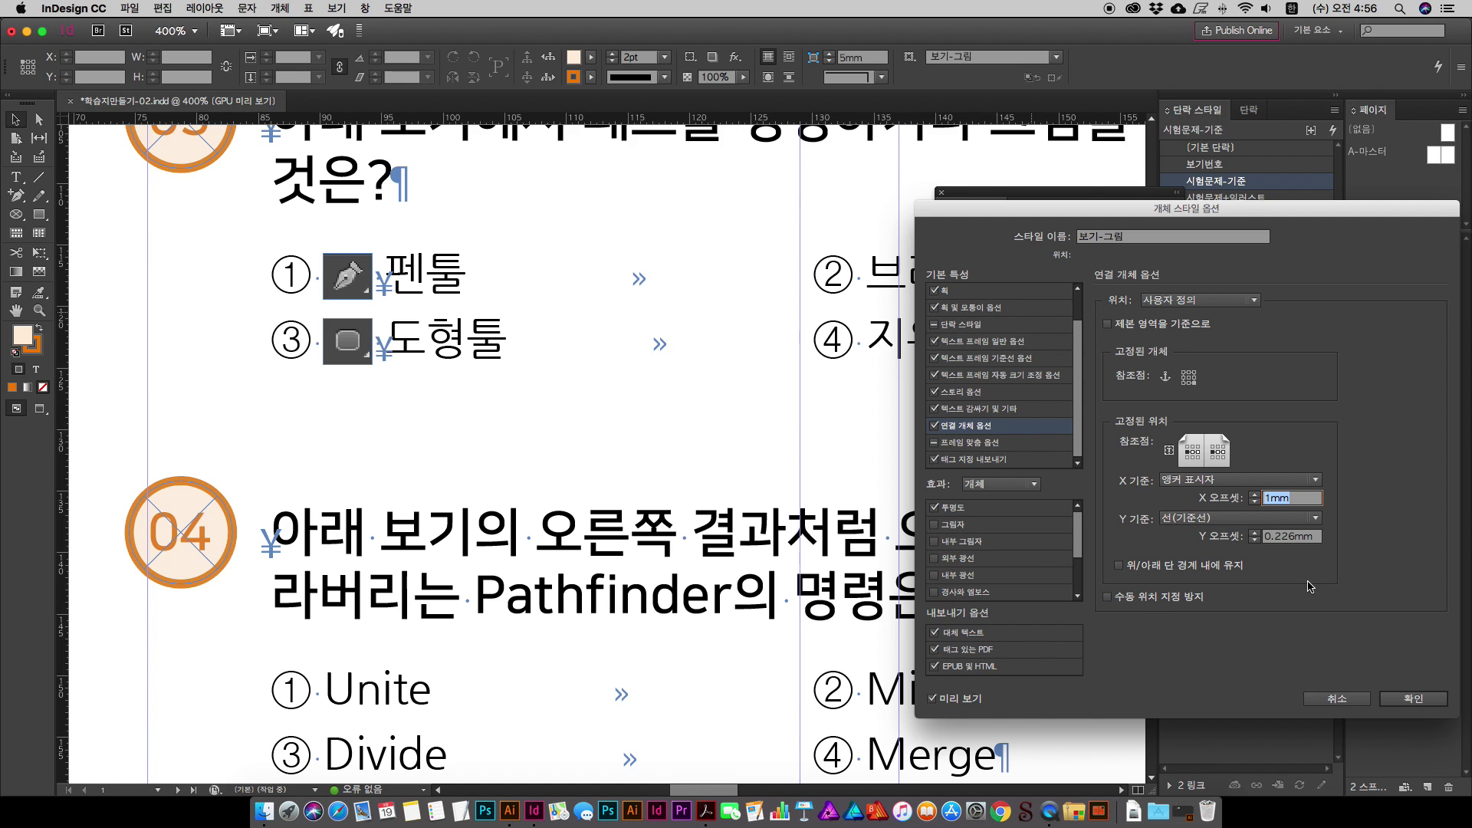
{"action": "type", "text": "0.7"}
{"action": "key", "text": "Tab"}
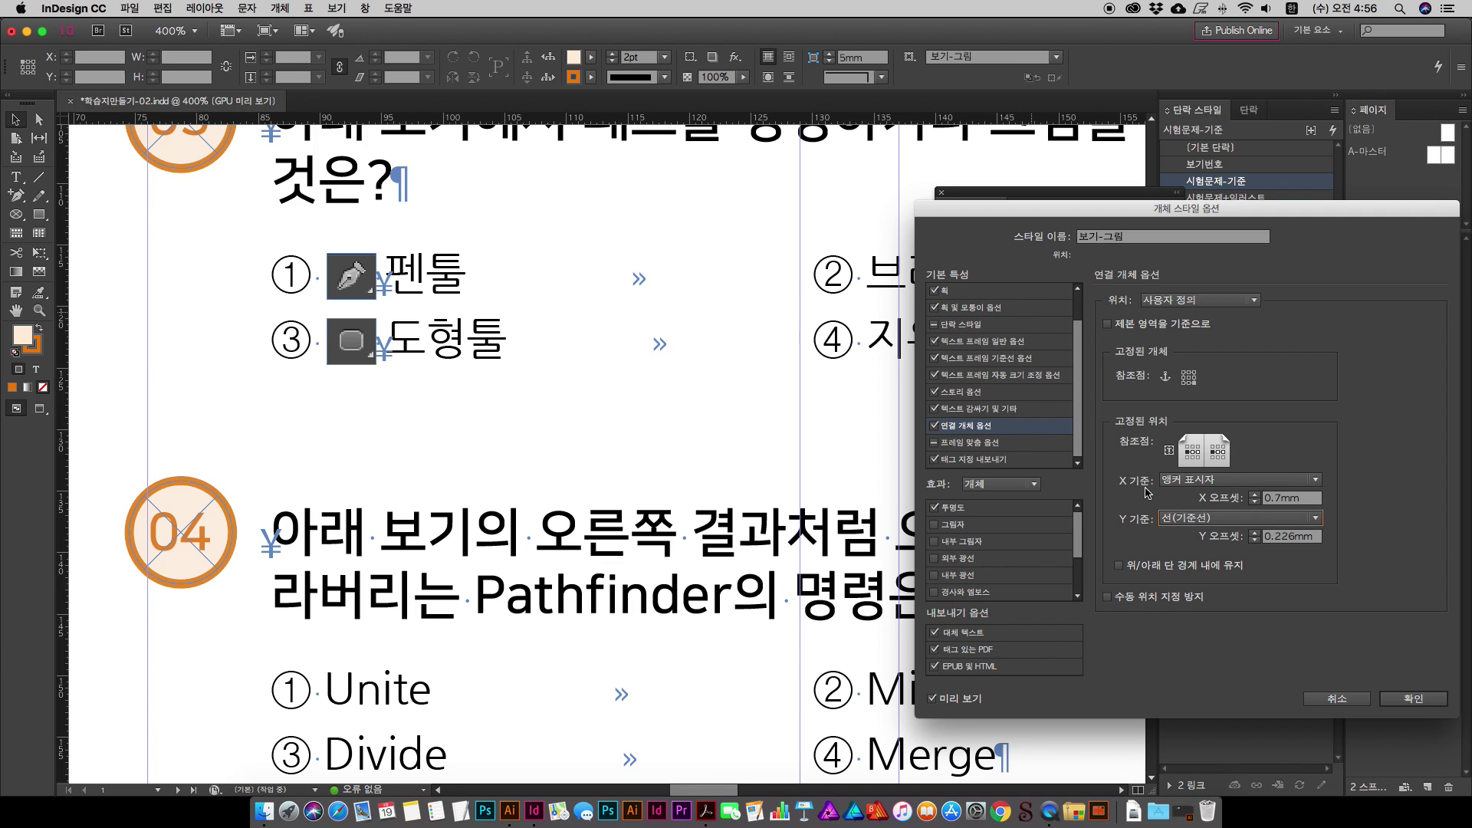
{"action": "left_click", "coordinate": [1180, 493]}
{"action": "left_click", "coordinate": [1372, 490]}
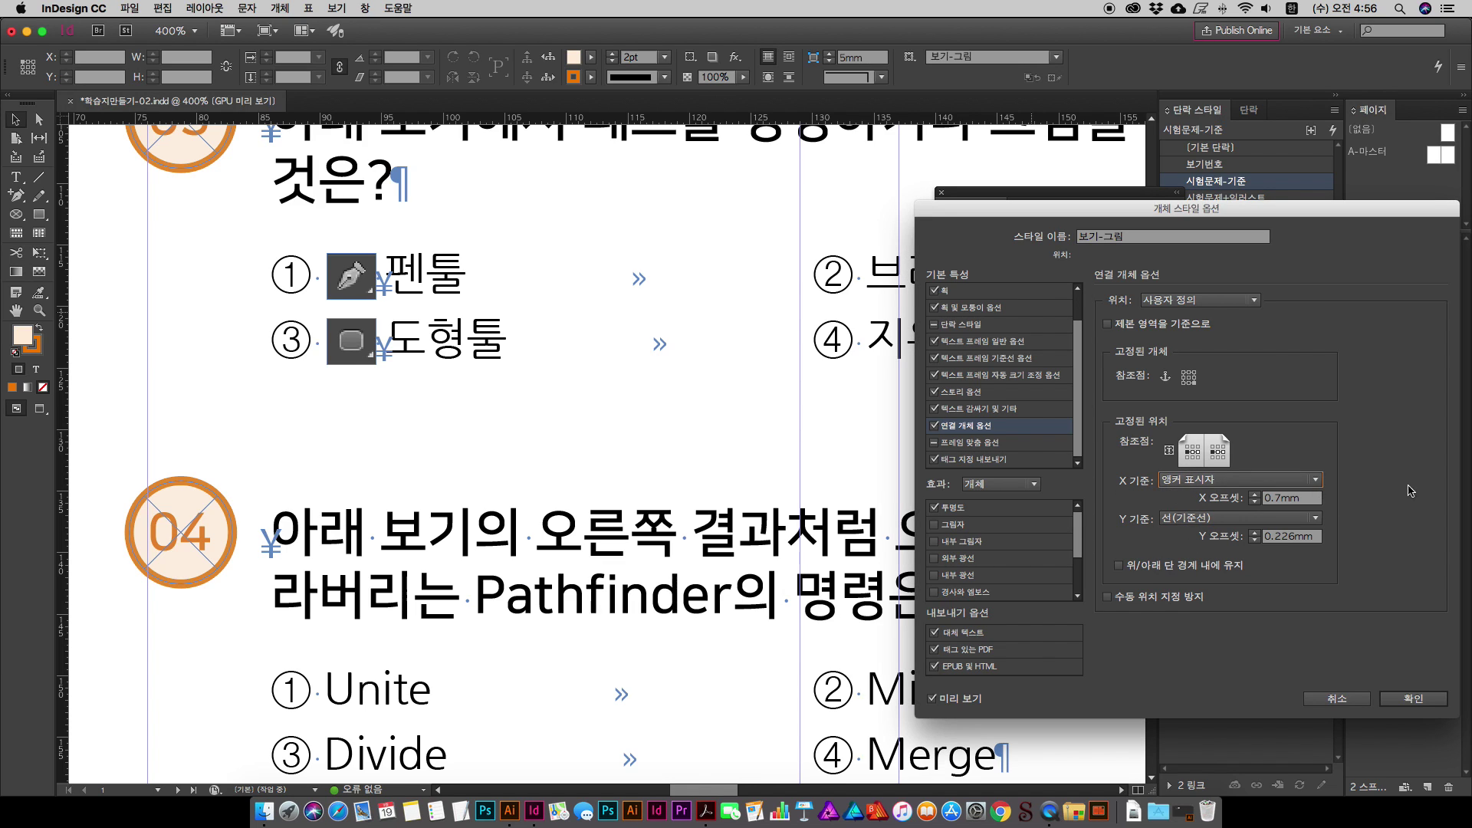
{"action": "left_click", "coordinate": [1418, 698]}
Step: Copy the inline pen icon from answer ① and paste it before 브러시툴 and 지우개툴
{"action": "double_click", "coordinate": [395, 282]}
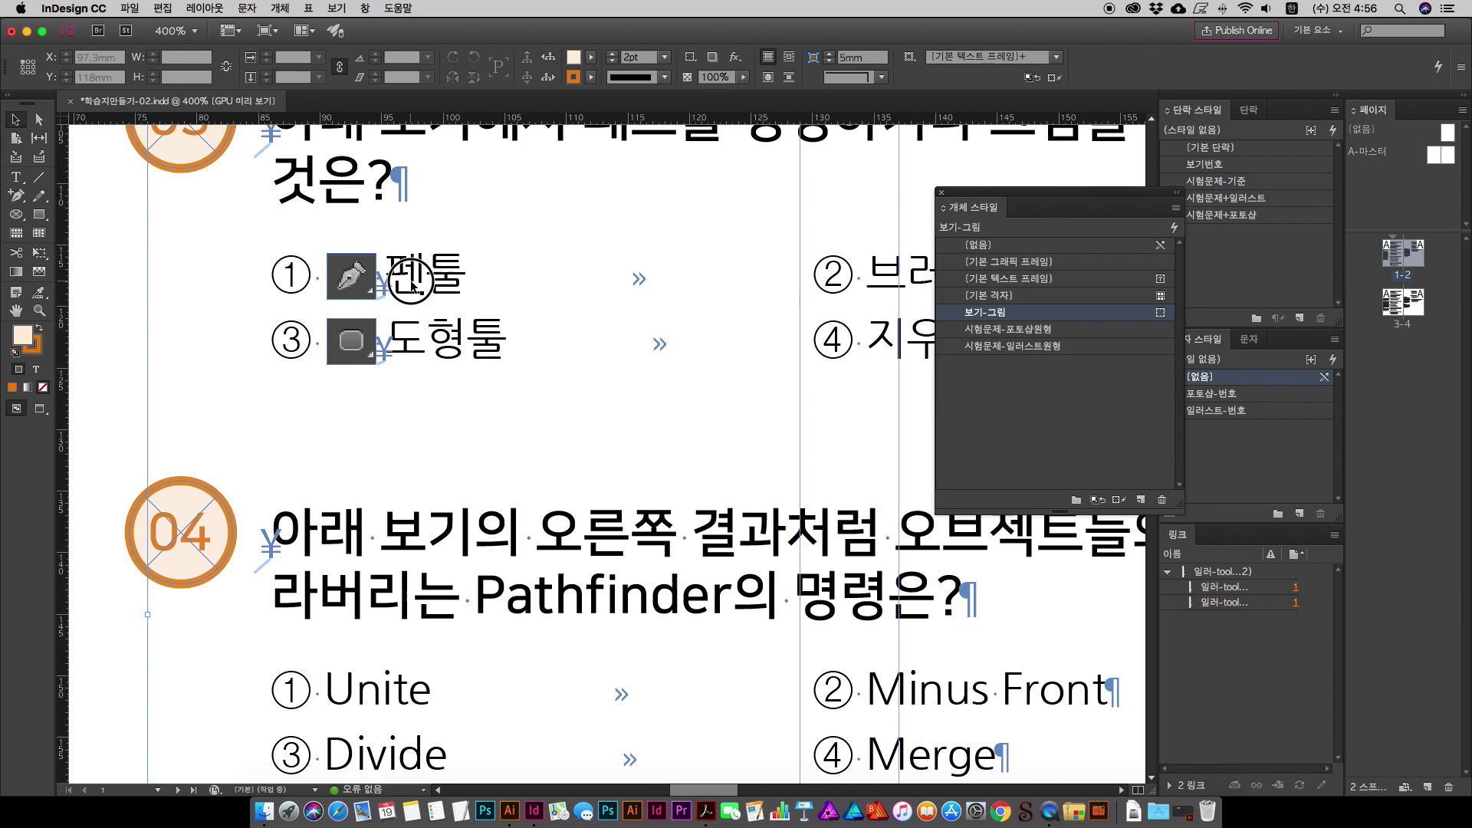
{"action": "left_click_drag", "start_coordinate": [395, 282], "coordinate": [317, 285]}
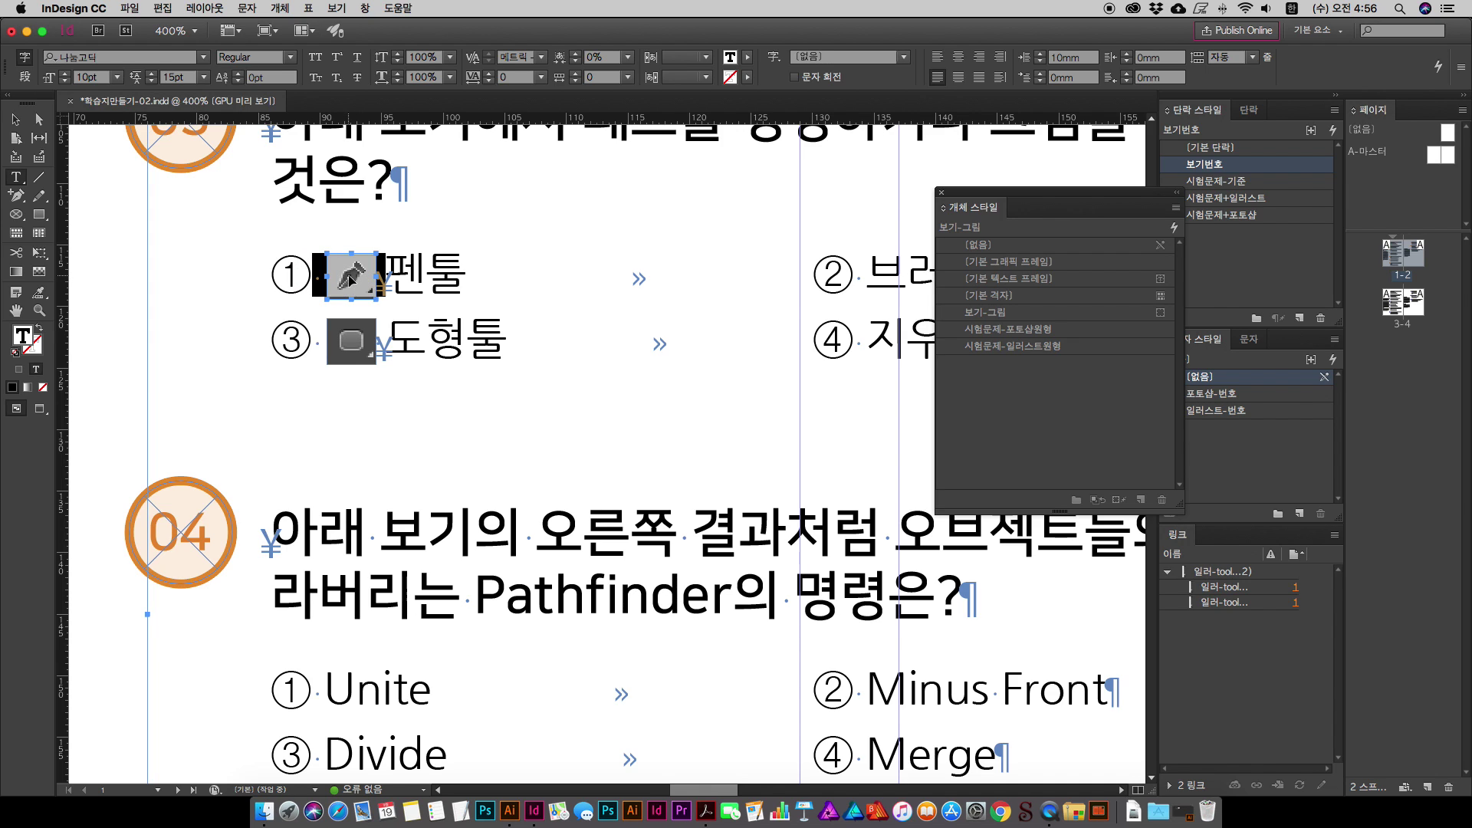
{"action": "scroll", "coordinate": [557, 351], "scroll_direction": "right", "scroll_amount": 3}
{"action": "left_click", "coordinate": [725, 278]}
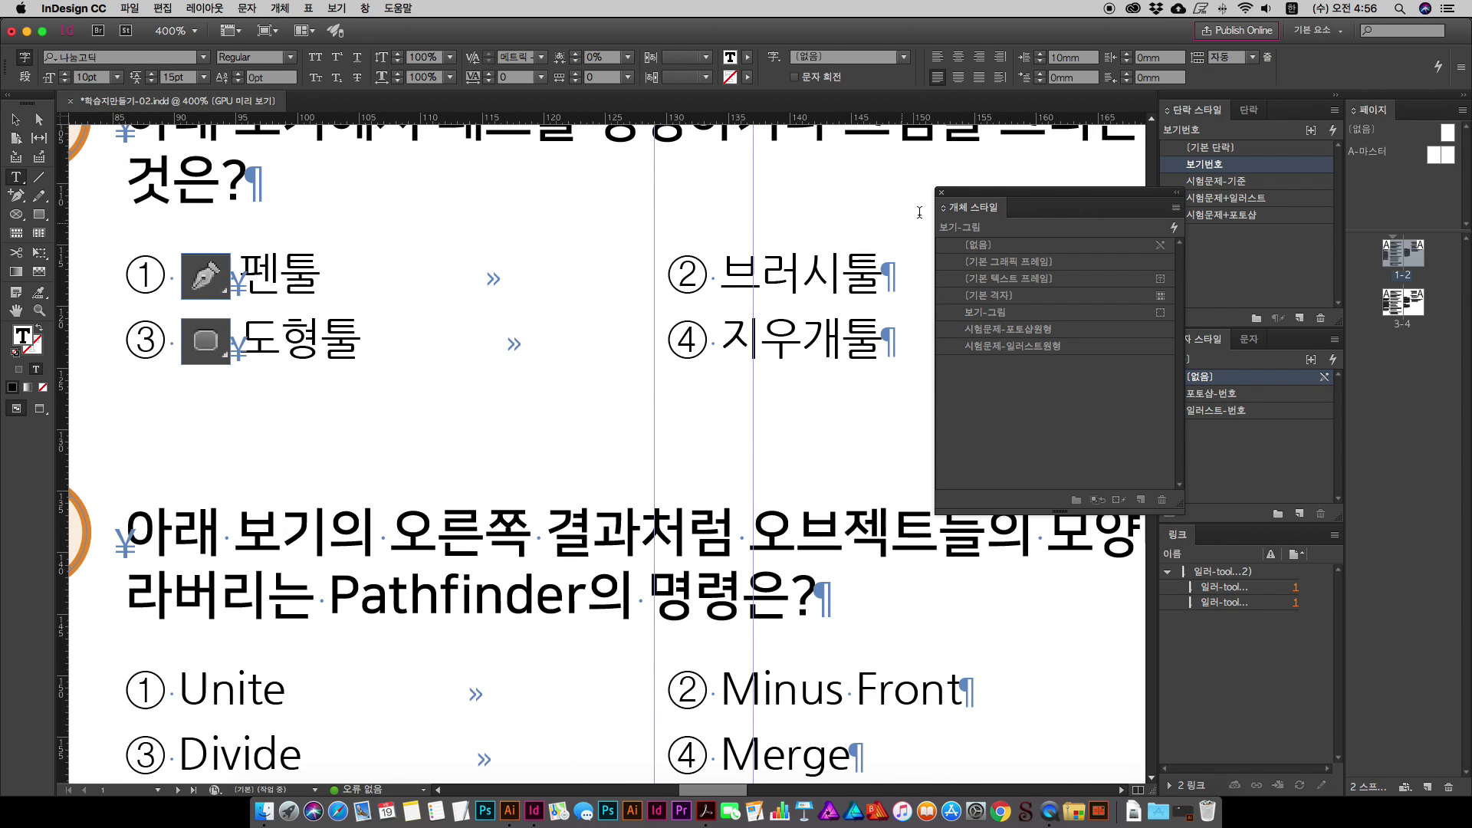
{"action": "left_click_drag", "start_coordinate": [969, 191], "coordinate": [958, 447]}
{"action": "key", "text": "super+v"}
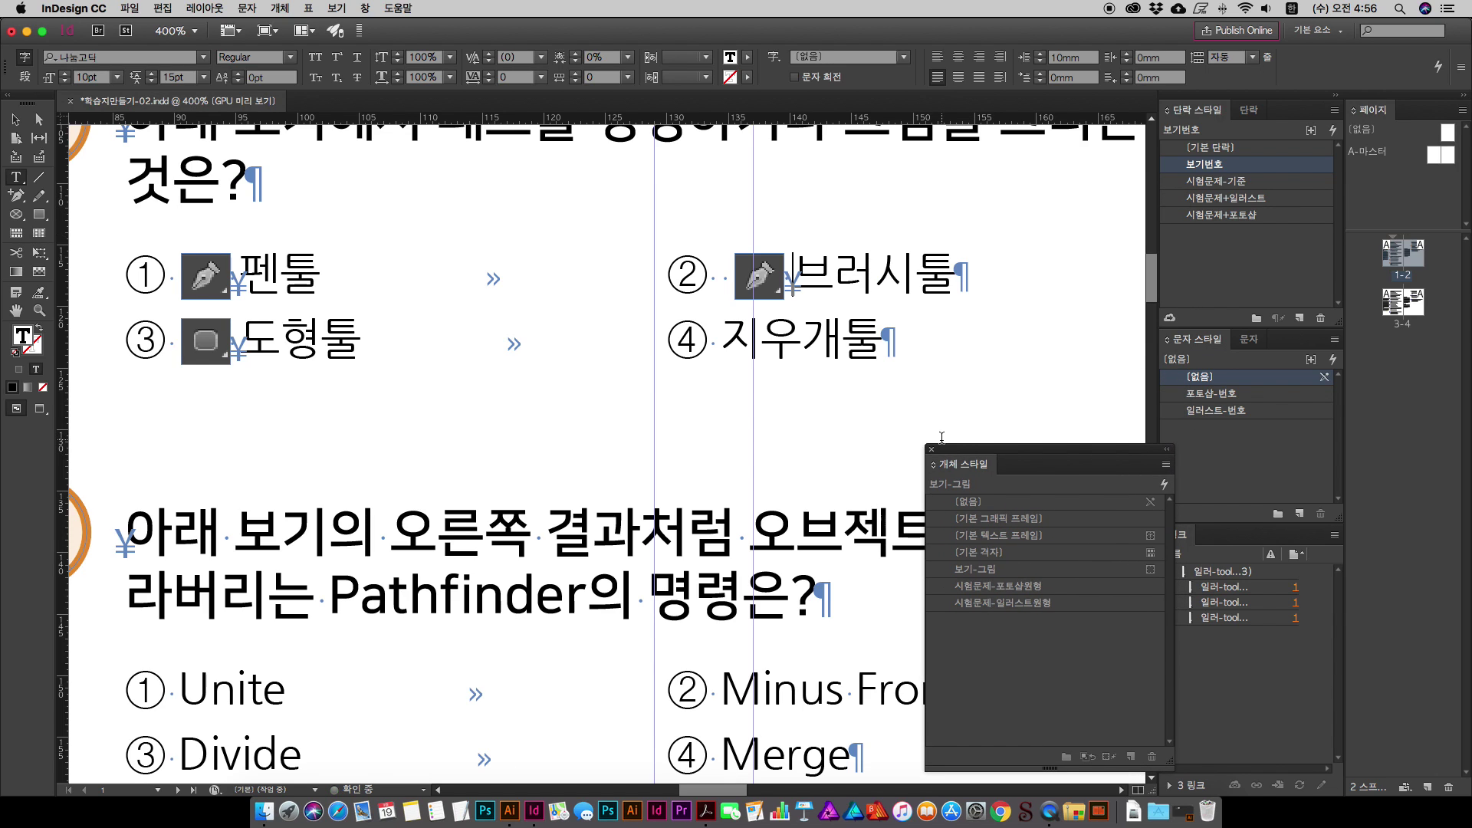
{"action": "left_click", "coordinate": [724, 345]}
{"action": "key", "text": "super+v"}
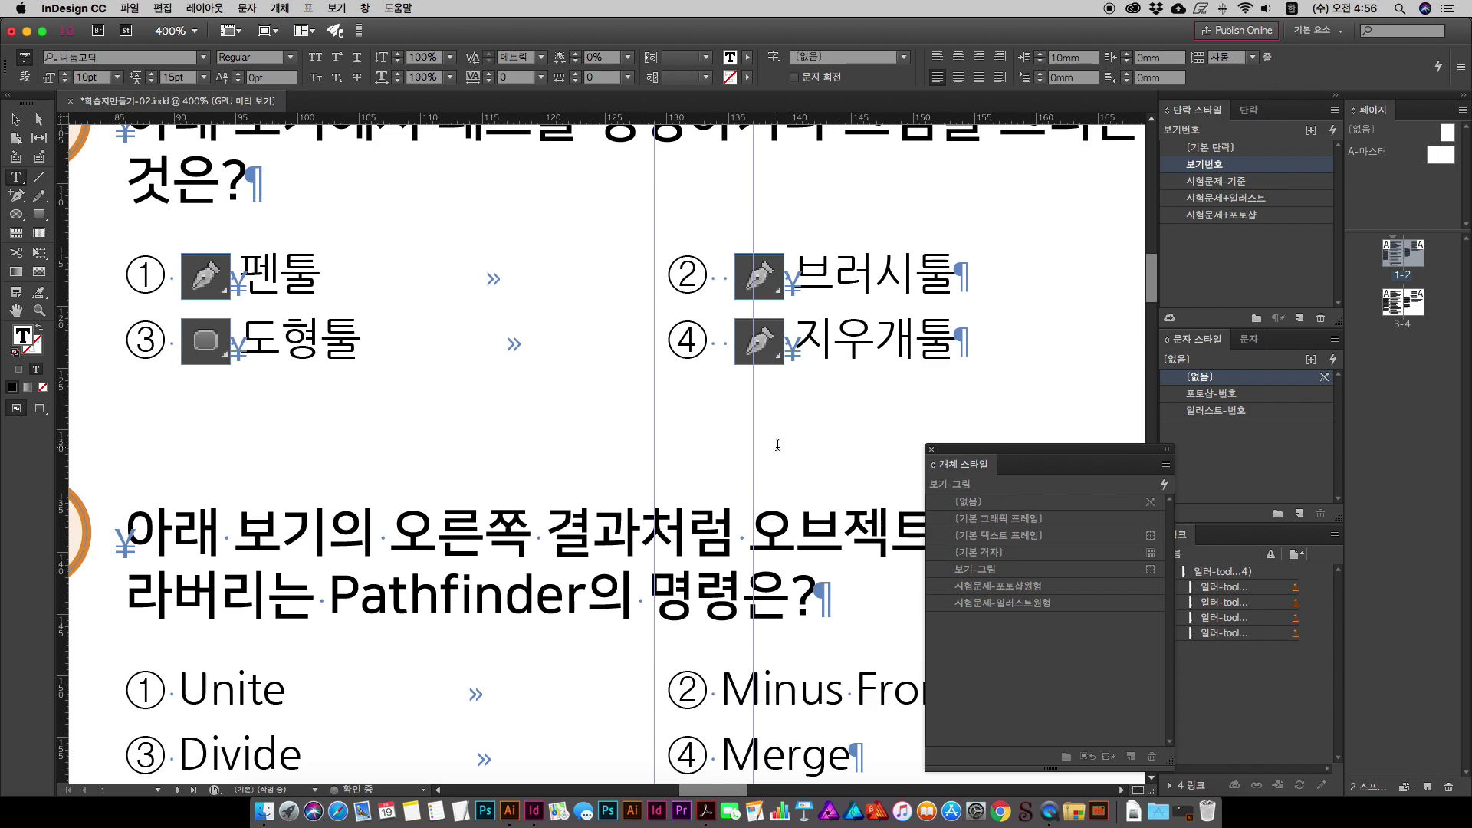
Step: Shift the pasted icon images so a brush shows before 브러시툴 and an eraser before 지우개툴
{"action": "left_click", "coordinate": [15, 120]}
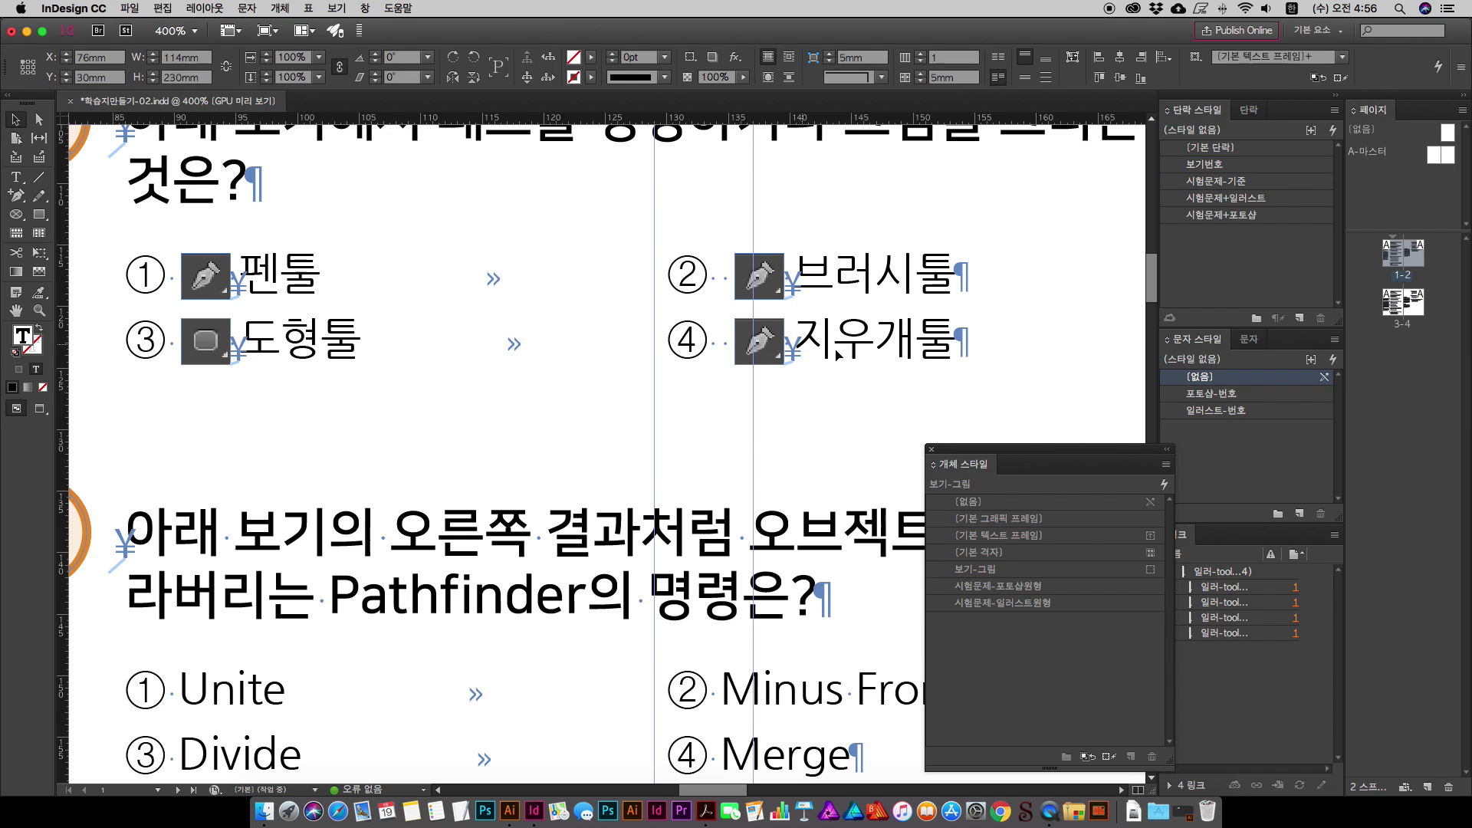
{"action": "left_click", "coordinate": [766, 277]}
{"action": "left_click", "coordinate": [767, 278]}
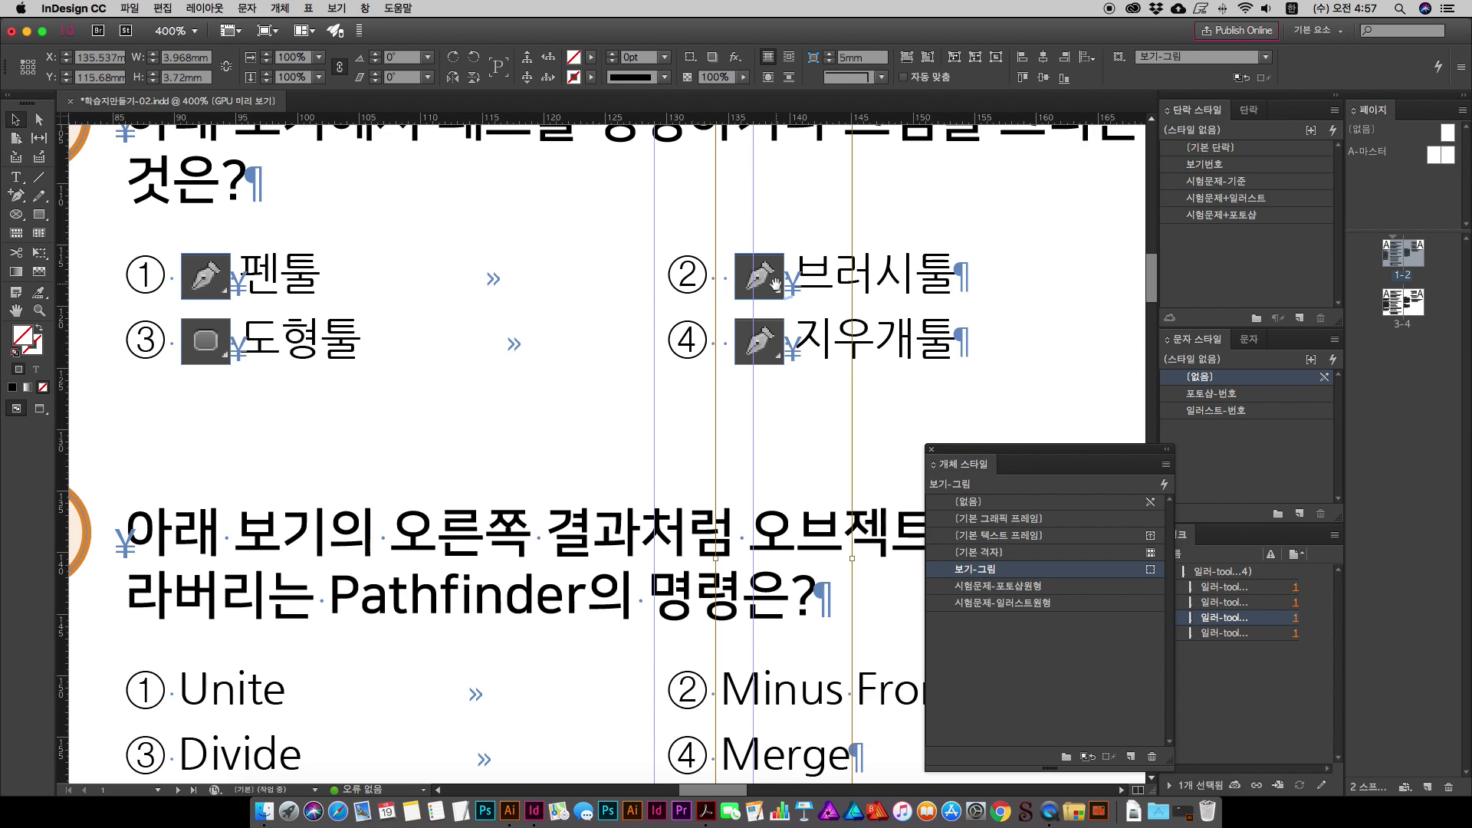
{"action": "left_click_drag", "start_coordinate": [764, 277], "coordinate": [715, 196]}
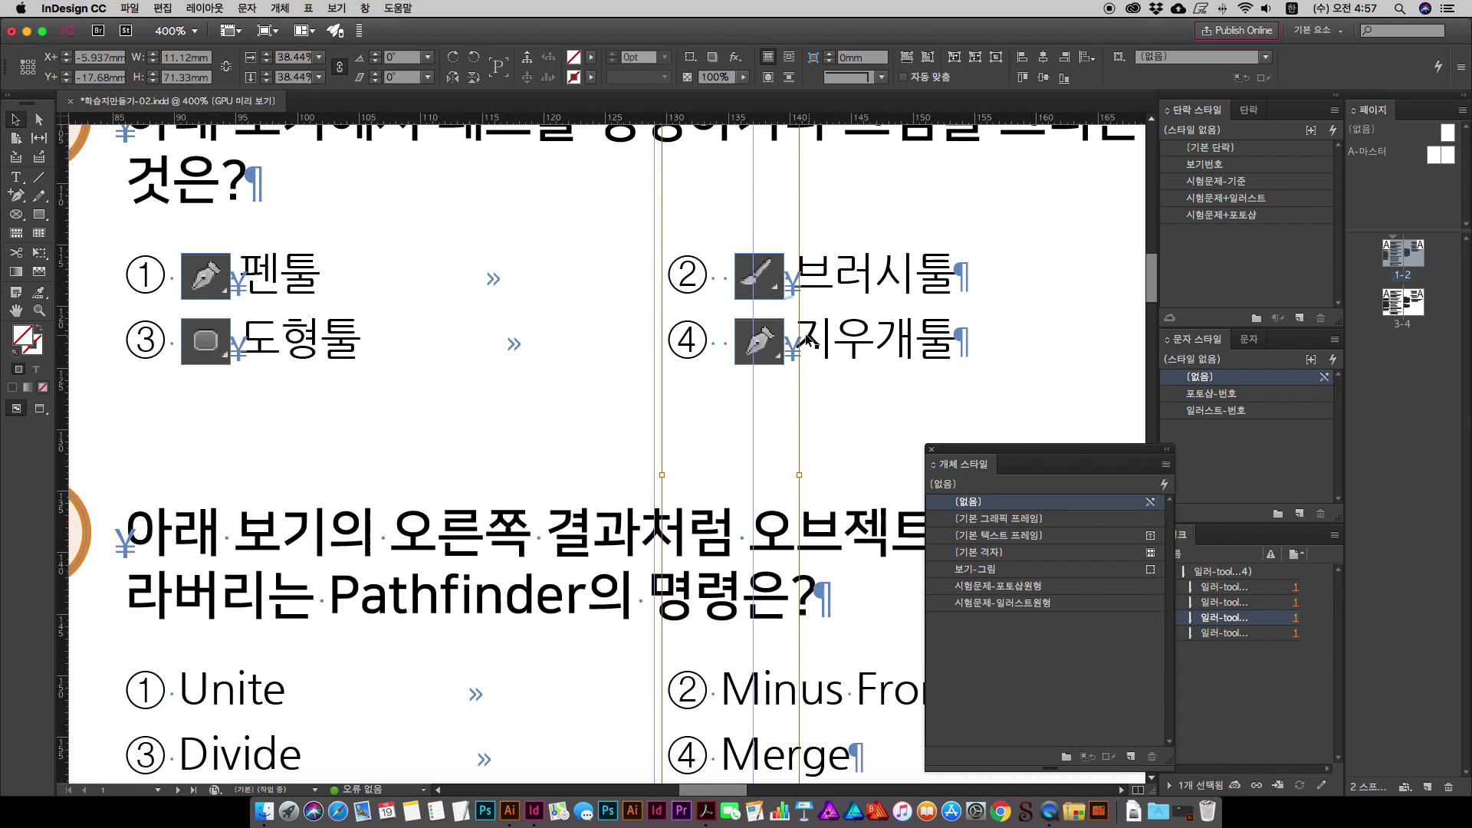
{"action": "left_click", "coordinate": [748, 352]}
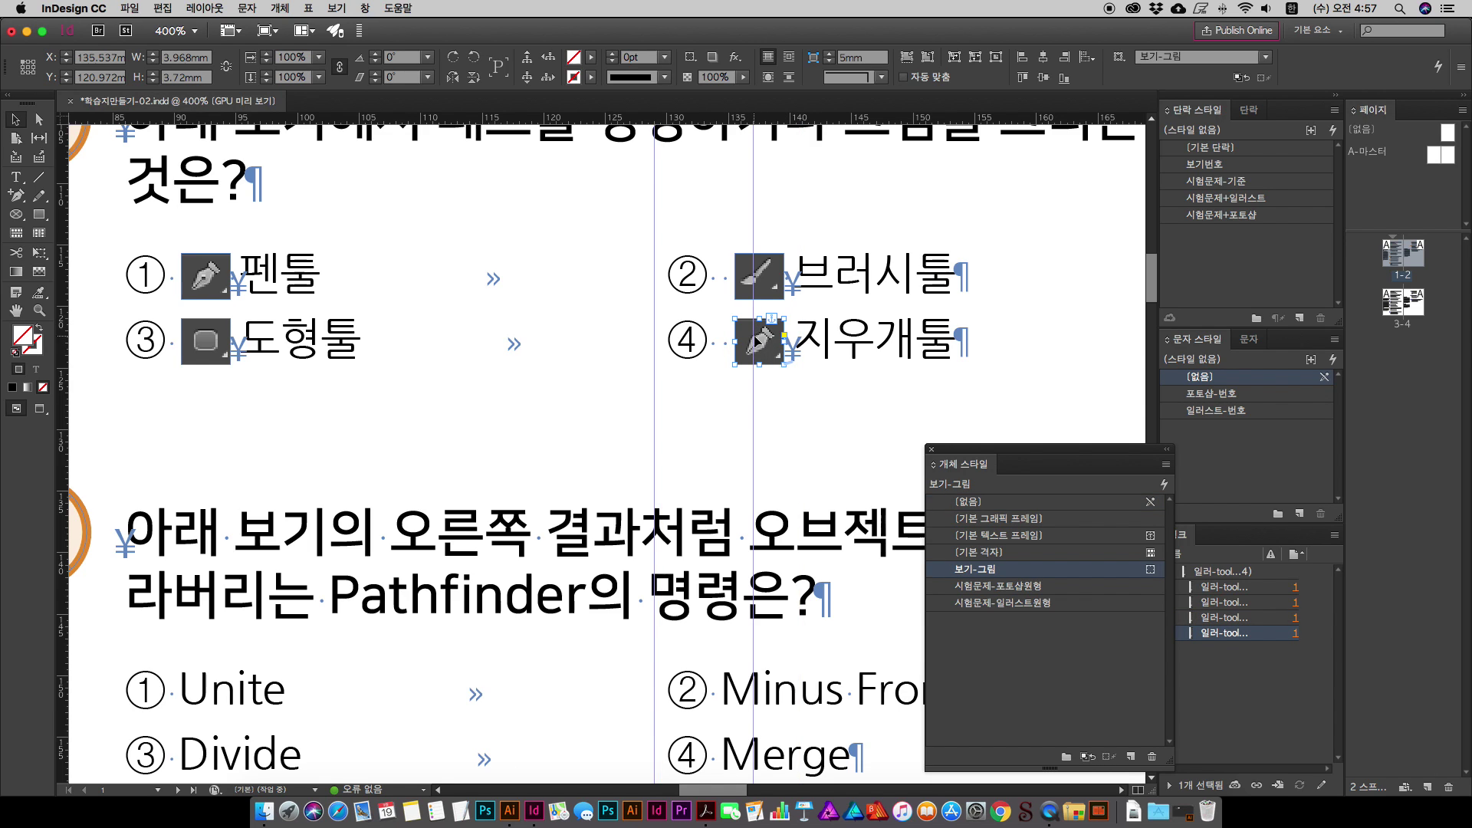
{"action": "left_click_drag", "start_coordinate": [765, 343], "coordinate": [713, 223]}
Step: Delete the extra spaces beside the new icons after ② and ④
{"action": "key", "text": "t"}
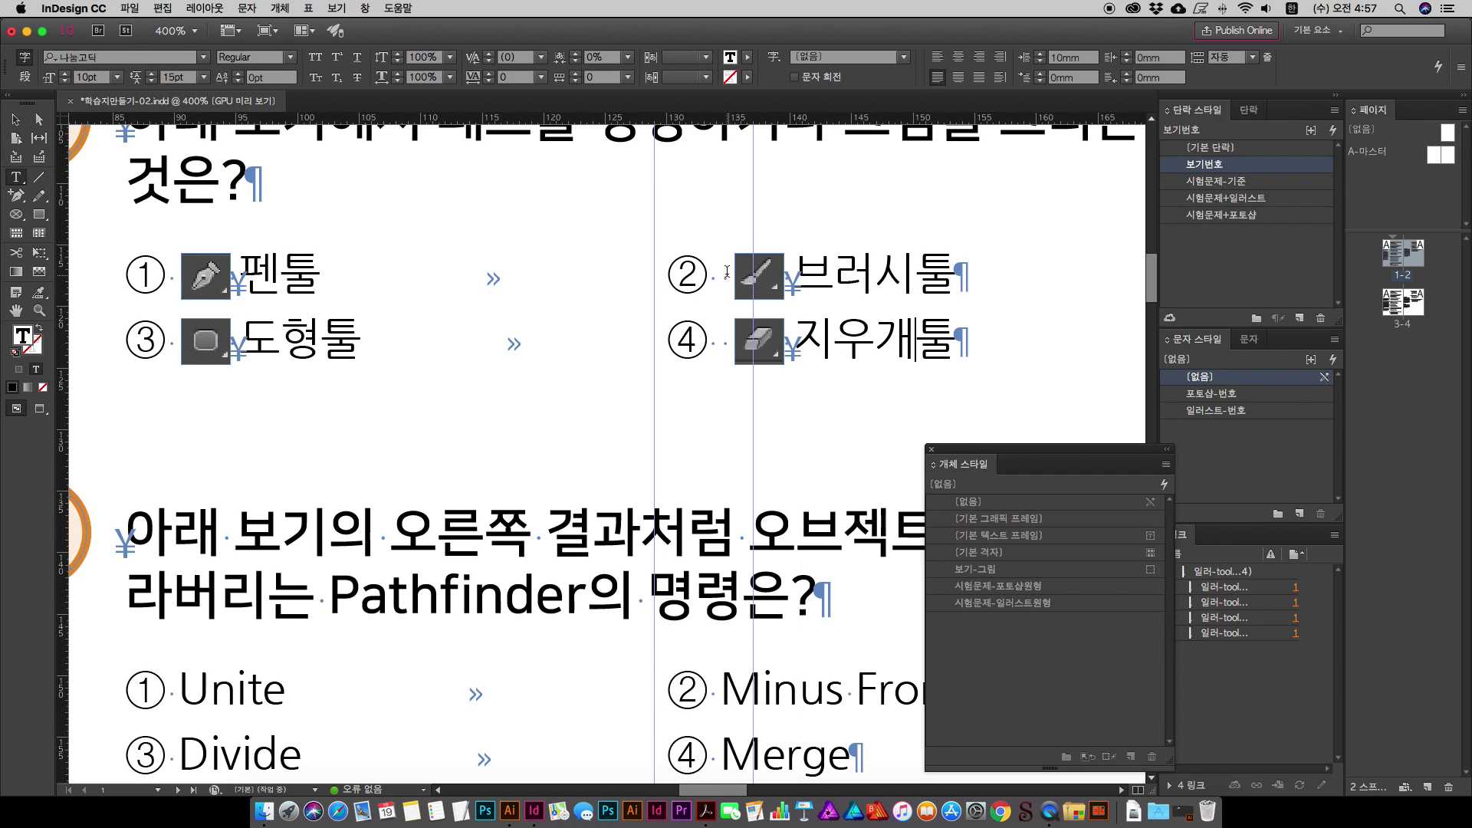
{"action": "left_click", "coordinate": [721, 277]}
{"action": "key", "text": "BackSpace"}
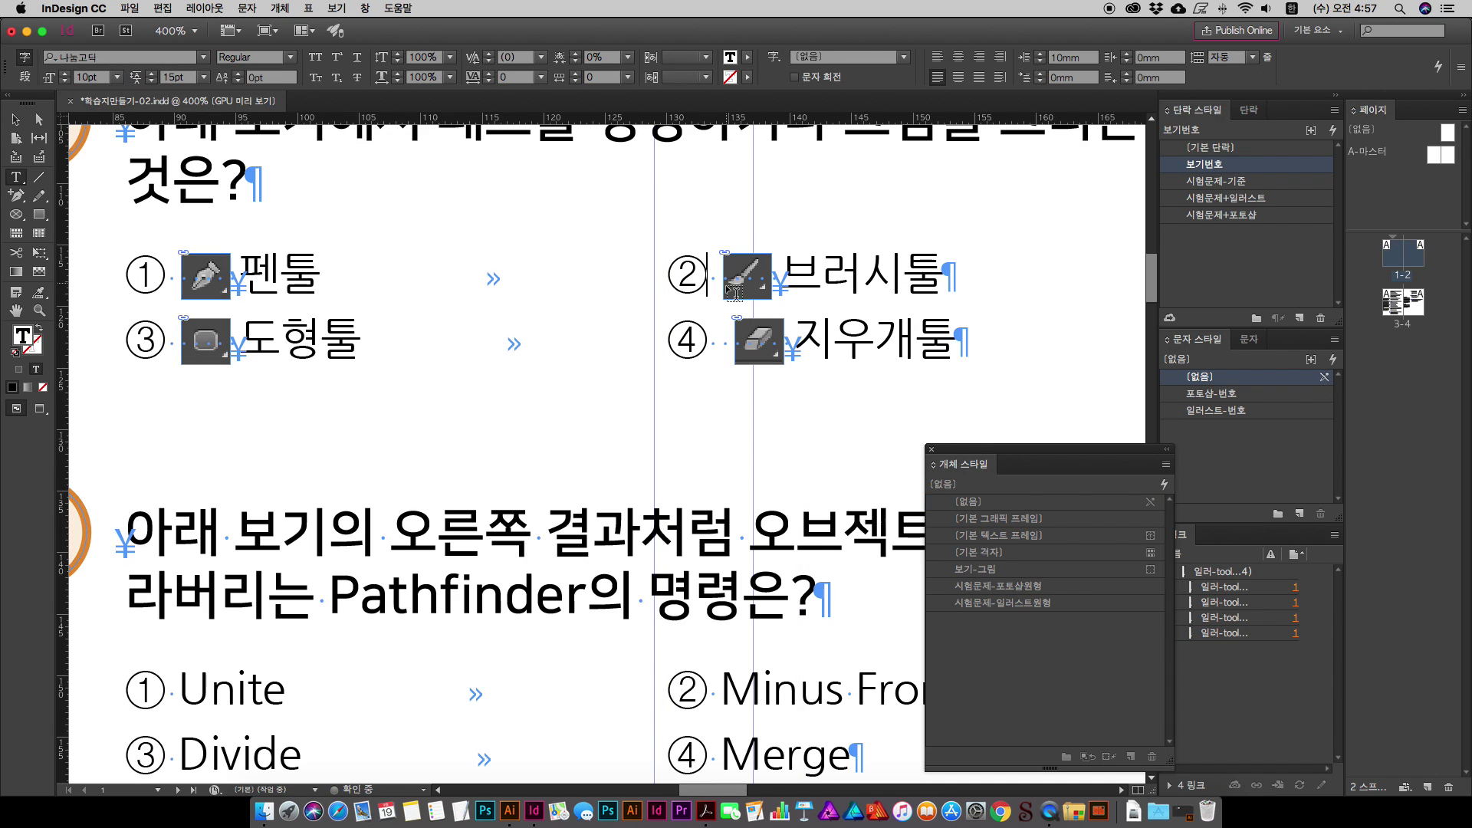
{"action": "left_click", "coordinate": [712, 347]}
{"action": "key", "text": "BackSpace"}
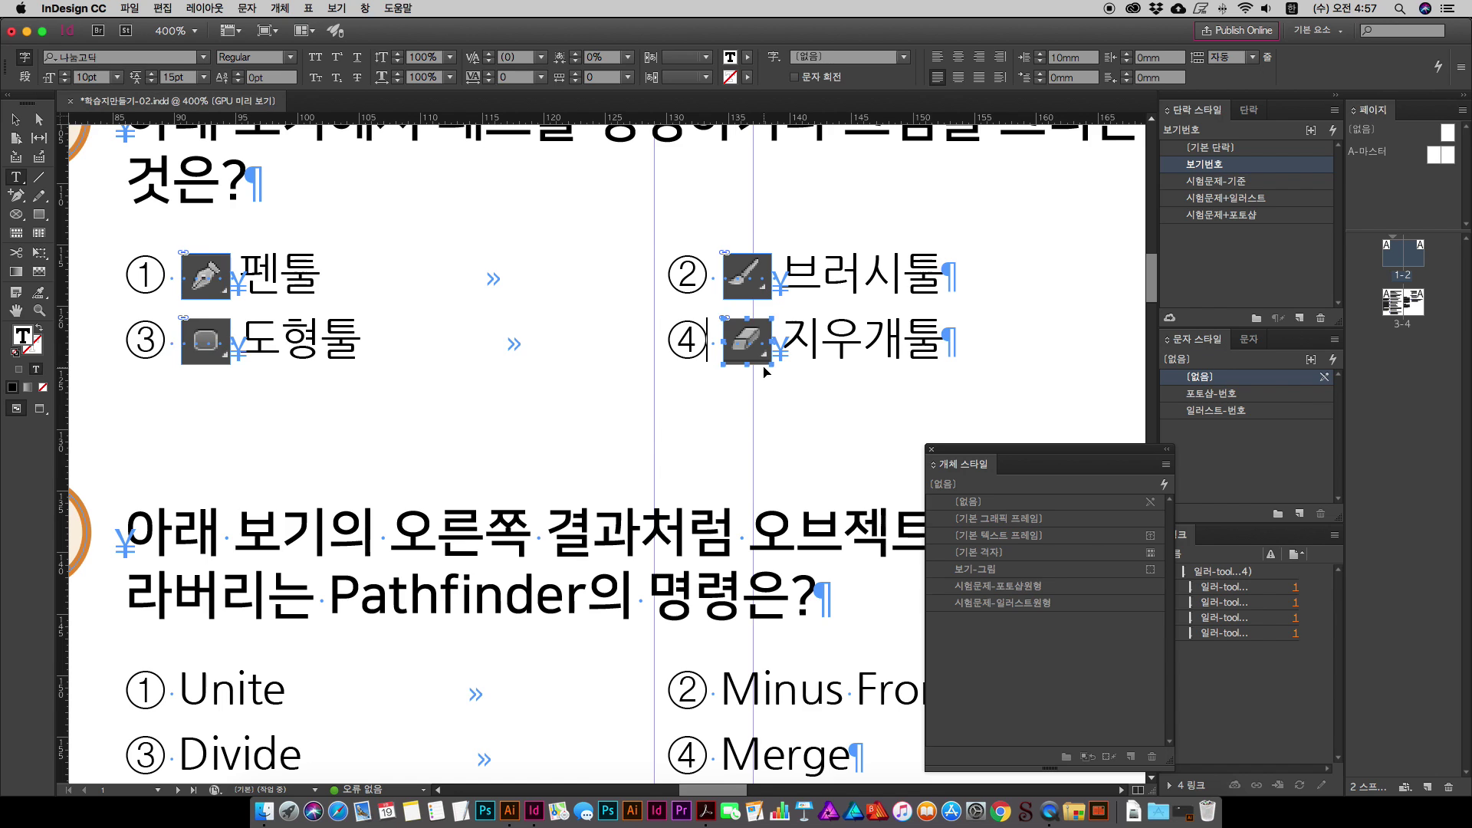
{"action": "key", "text": "super+minus"}
{"action": "key", "text": "super+minus"}
{"action": "left_click", "coordinate": [19, 119]}
{"action": "left_click", "coordinate": [188, 205]}
Step: Preview the quiz page without guides, then scroll the reference 학습지만들기-완.pdf in Acrobat Reader
{"action": "left_click_drag", "start_coordinate": [228, 371], "coordinate": [278, 280]}
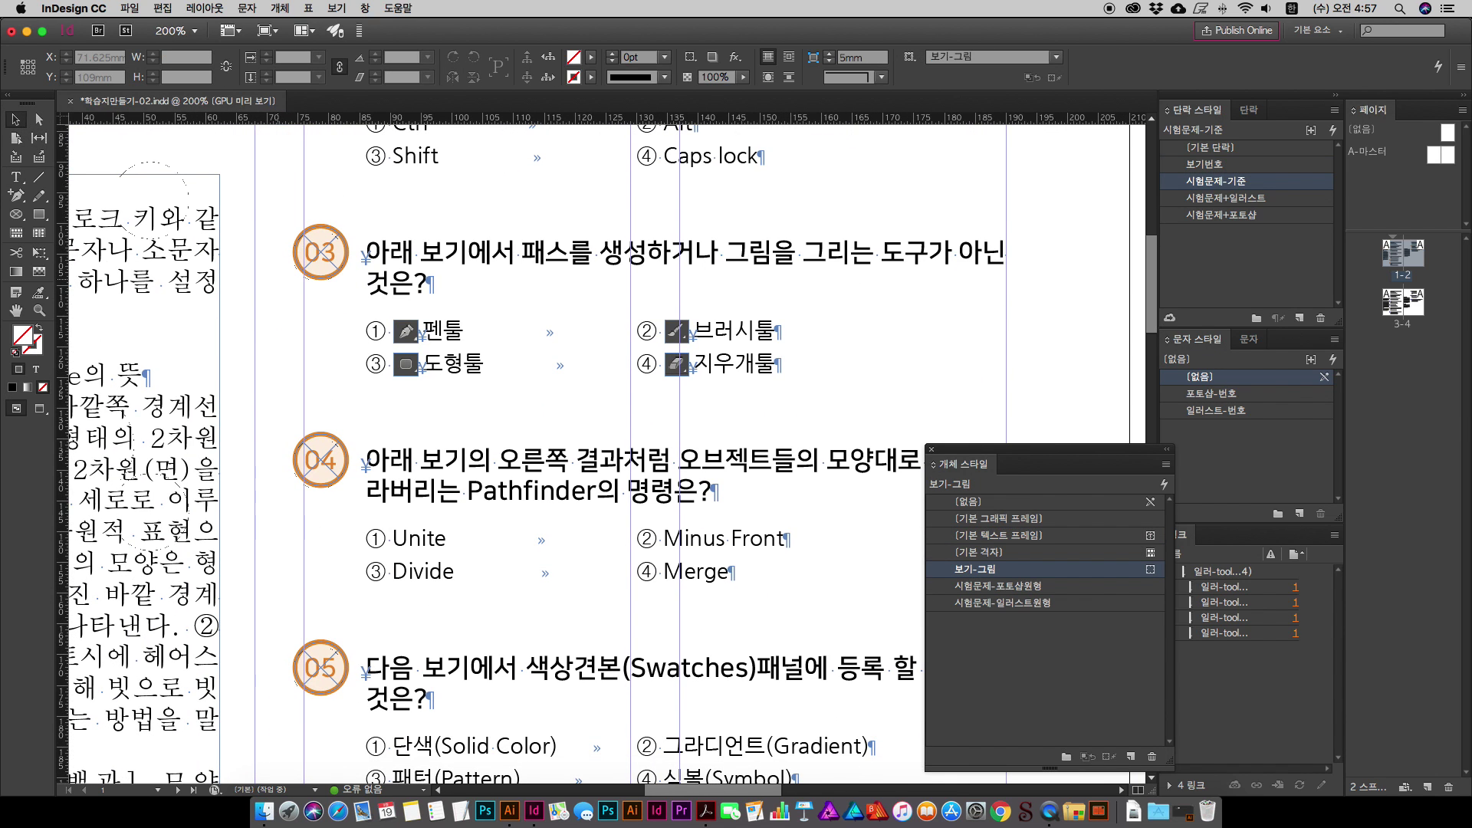
{"action": "left_click", "coordinate": [40, 409]}
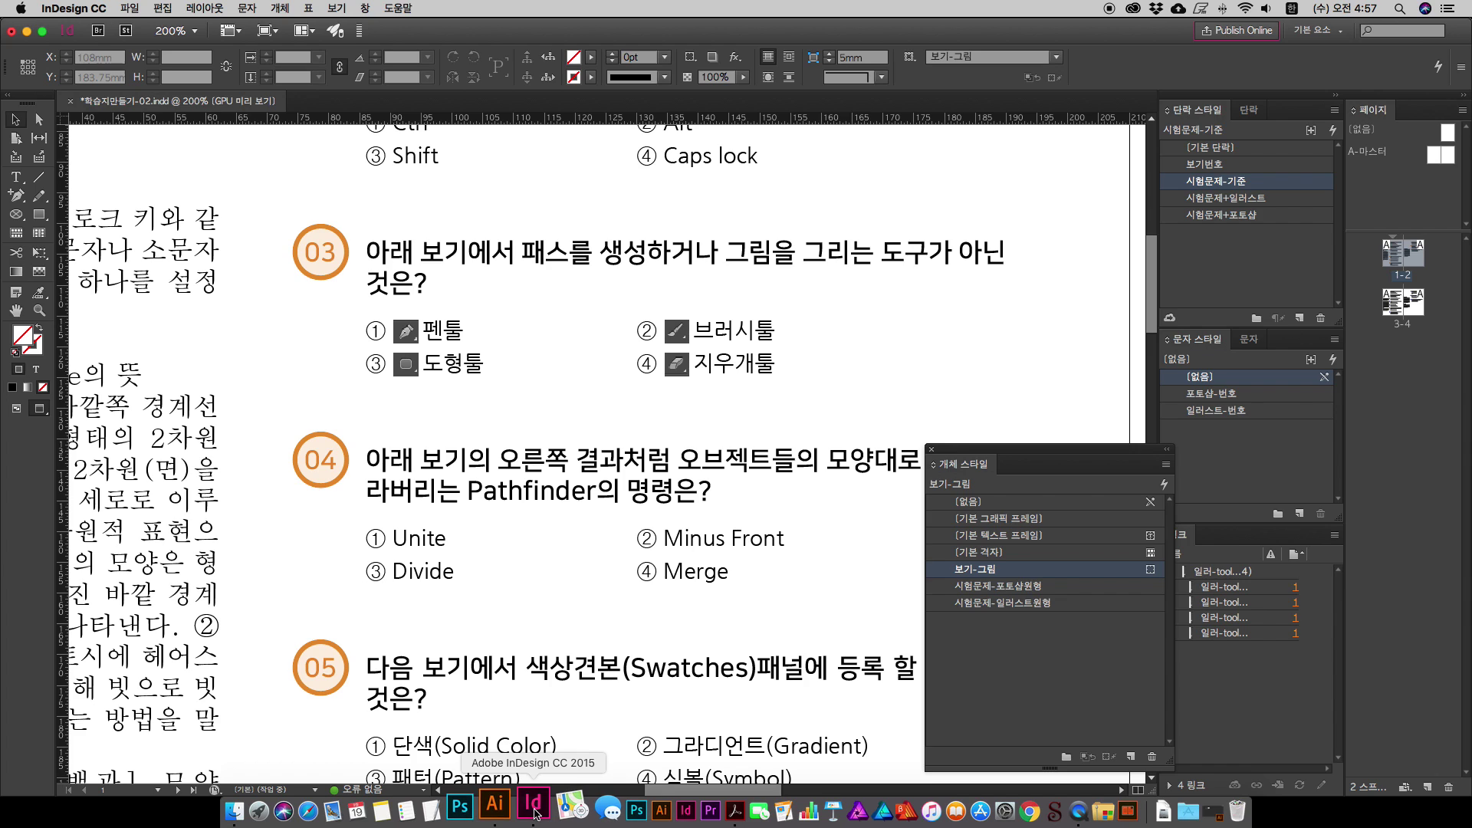
{"action": "left_click", "coordinate": [675, 810]}
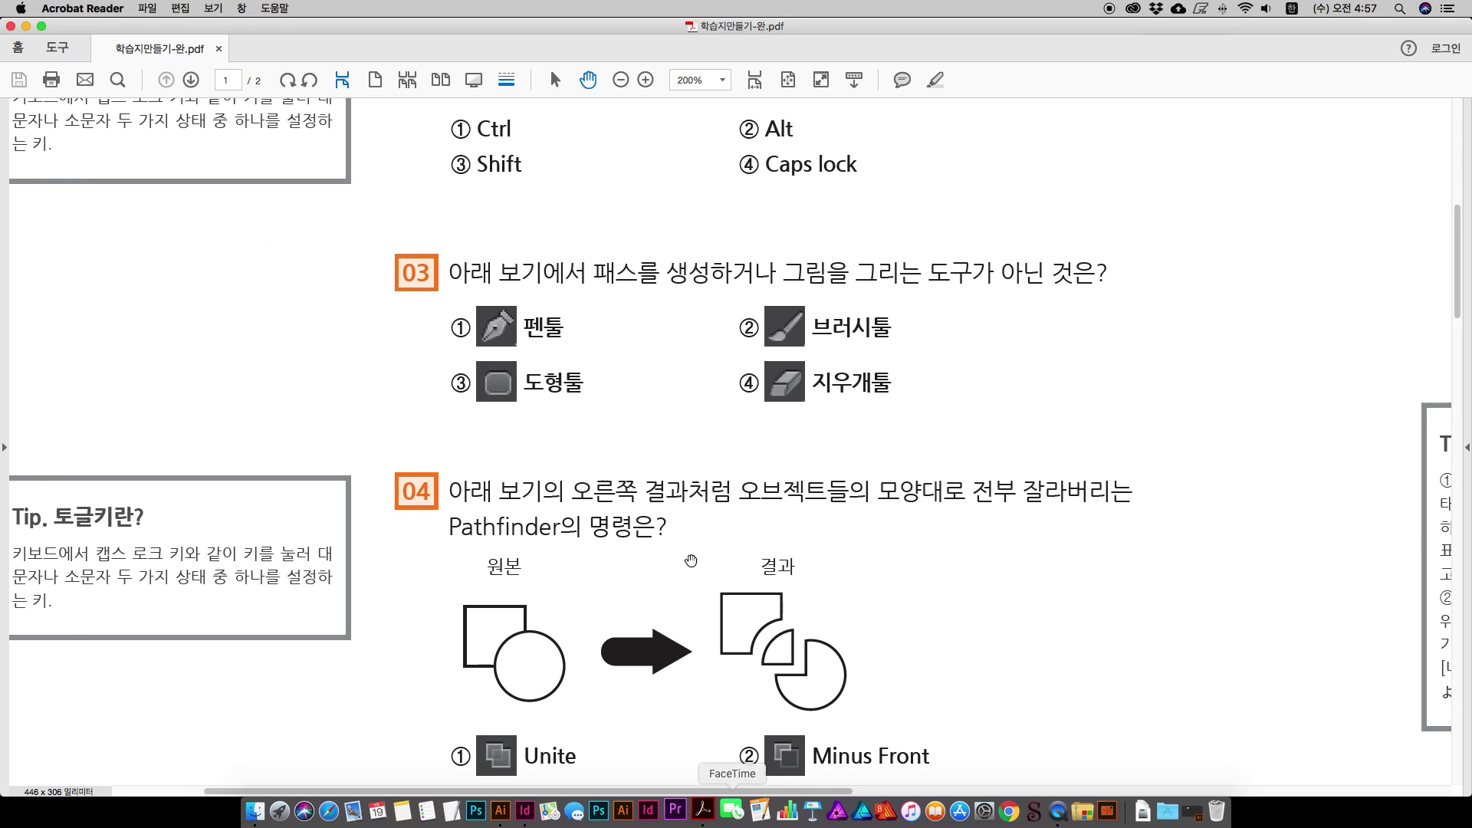
{"action": "scroll", "coordinate": [662, 611], "scroll_direction": "down", "scroll_amount": 4}
{"action": "scroll", "coordinate": [663, 611], "scroll_direction": "down", "scroll_amount": 2}
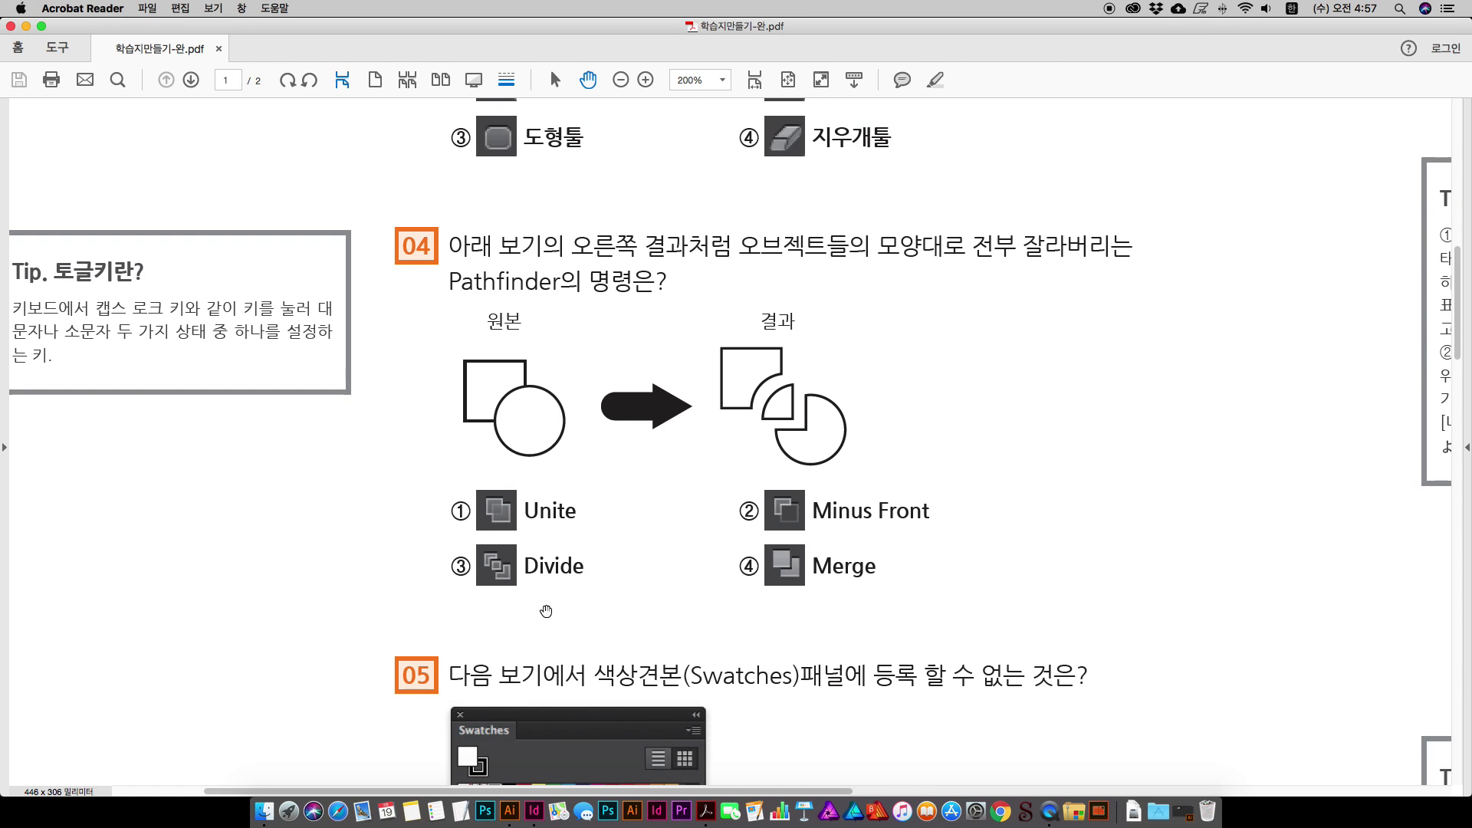
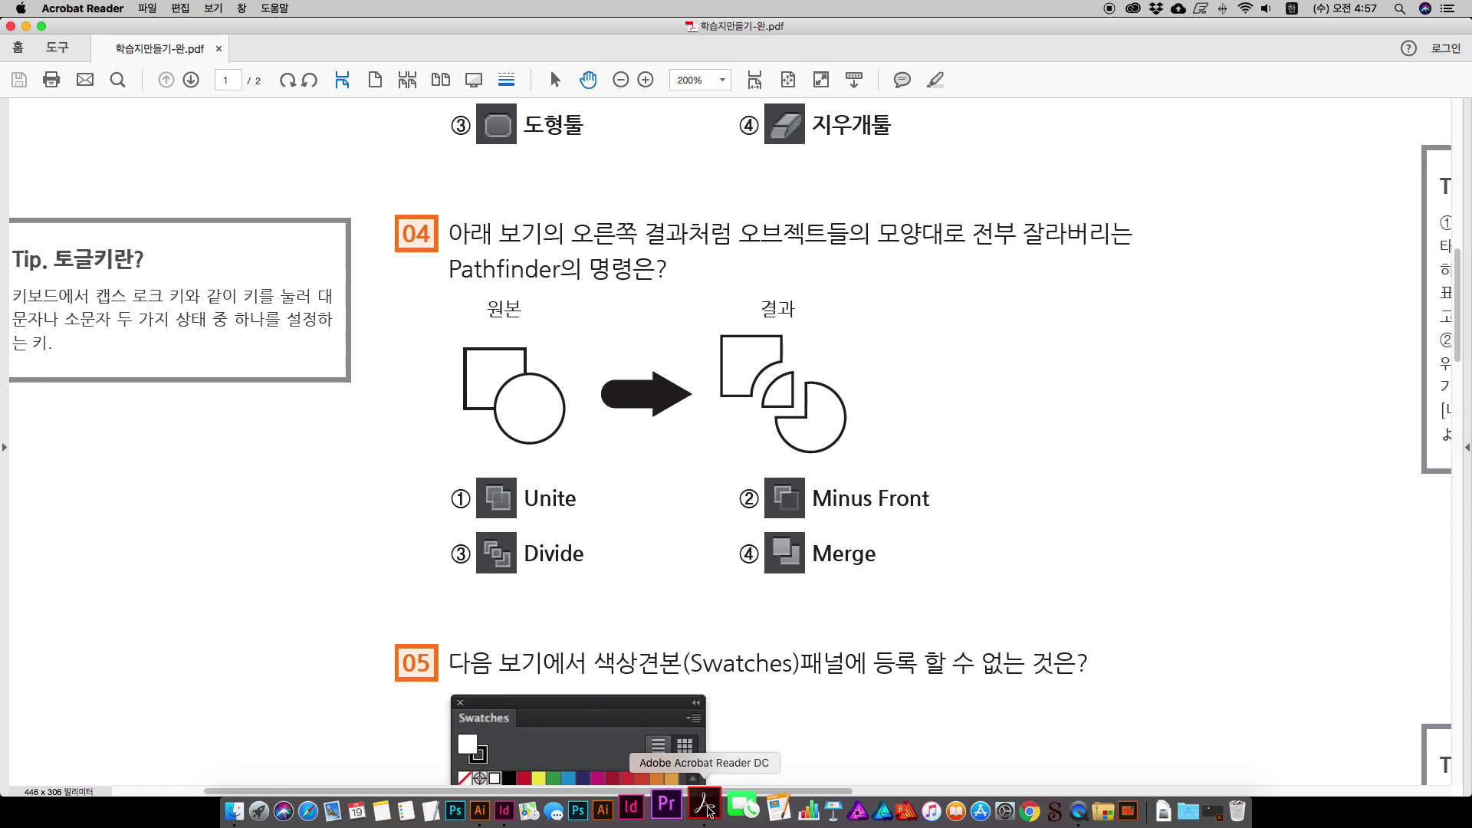
Step: Return from Acrobat Reader to the InDesign quiz layout showing questions 03–05
{"action": "left_click", "coordinate": [536, 813]}
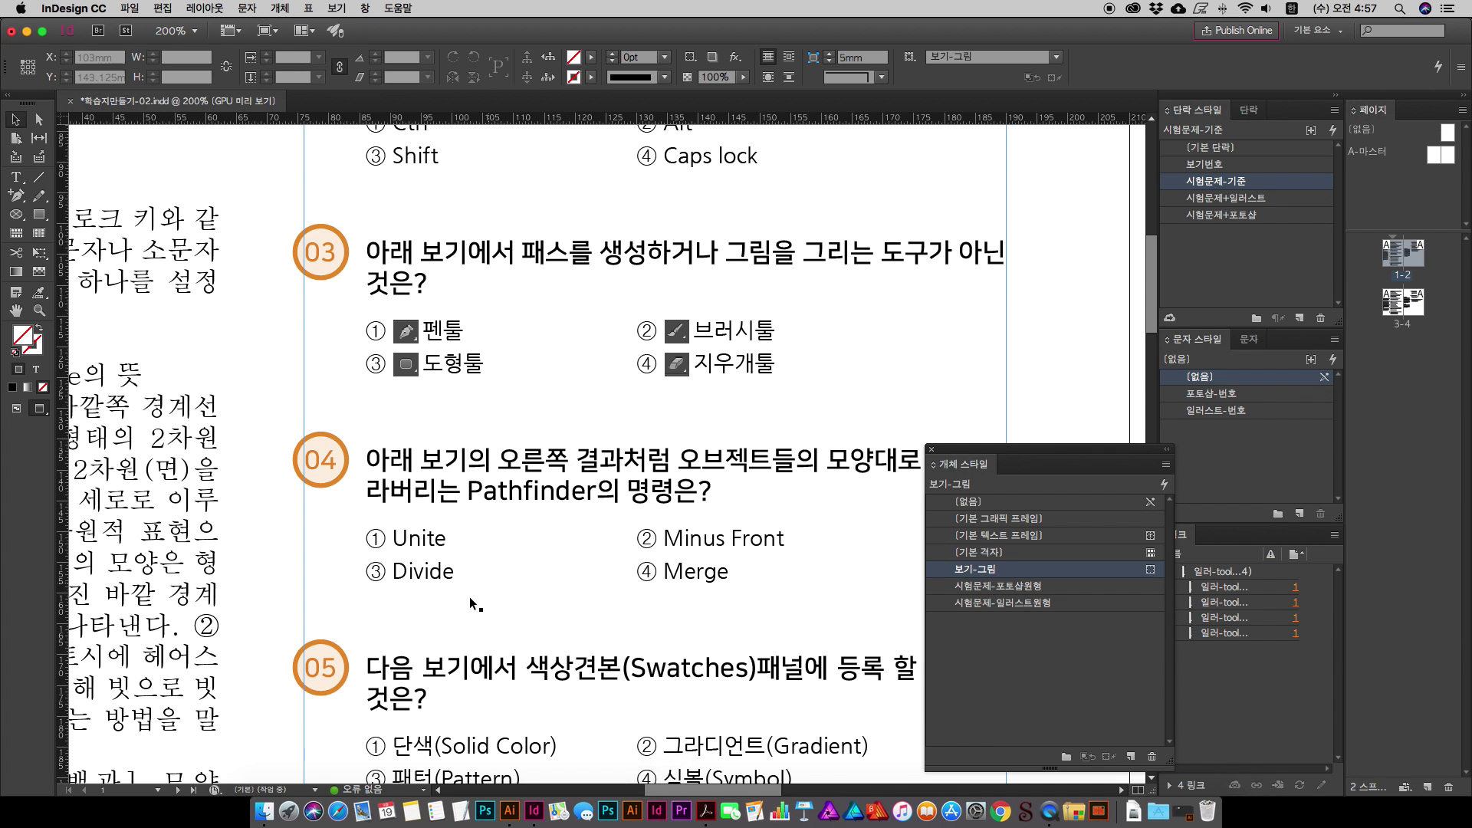
Step: Paste the copied pen-tool icon inline before Unite in question 04 and select it
{"action": "scroll", "coordinate": [469, 597], "scroll_direction": "down", "scroll_amount": 5}
{"action": "double_click", "coordinate": [405, 379]}
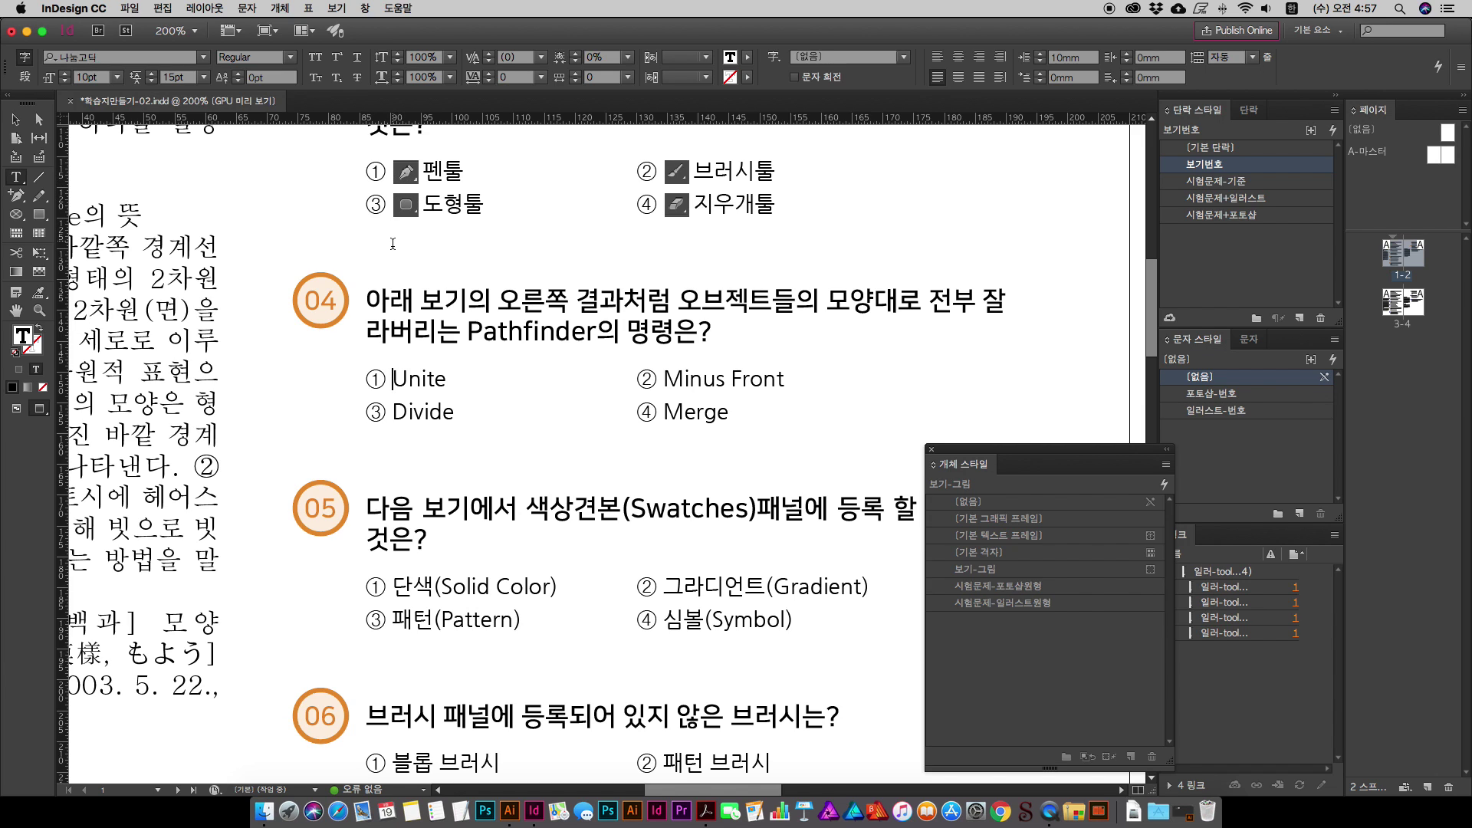
{"action": "key", "text": "super+v"}
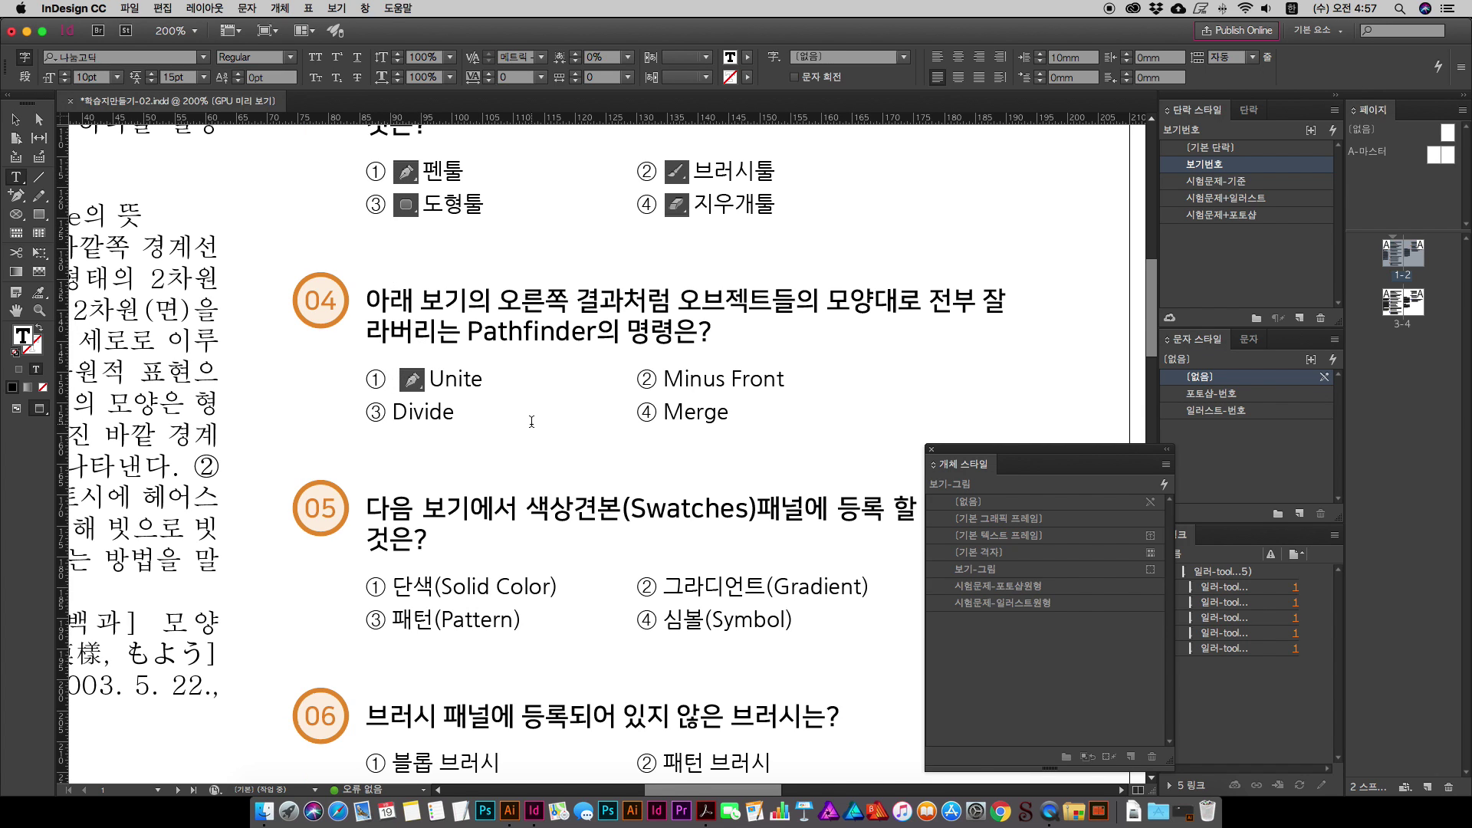
{"action": "key", "text": "super+equal"}
{"action": "key", "text": "super+equal"}
{"action": "scroll", "coordinate": [555, 448], "scroll_direction": "right", "scroll_amount": 4}
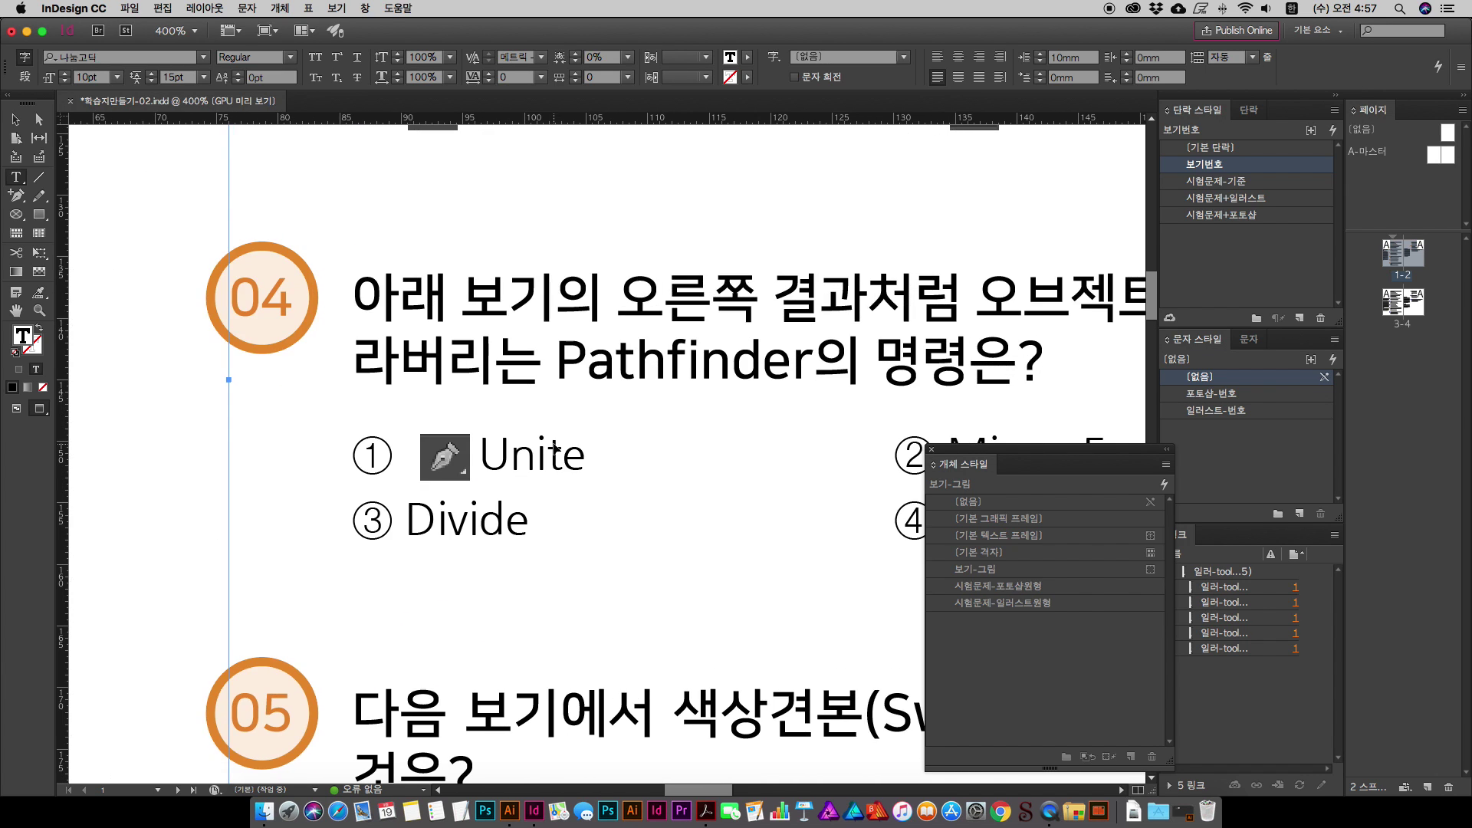
{"action": "scroll", "coordinate": [555, 448], "scroll_direction": "right", "scroll_amount": 2}
{"action": "left_click", "coordinate": [16, 120]}
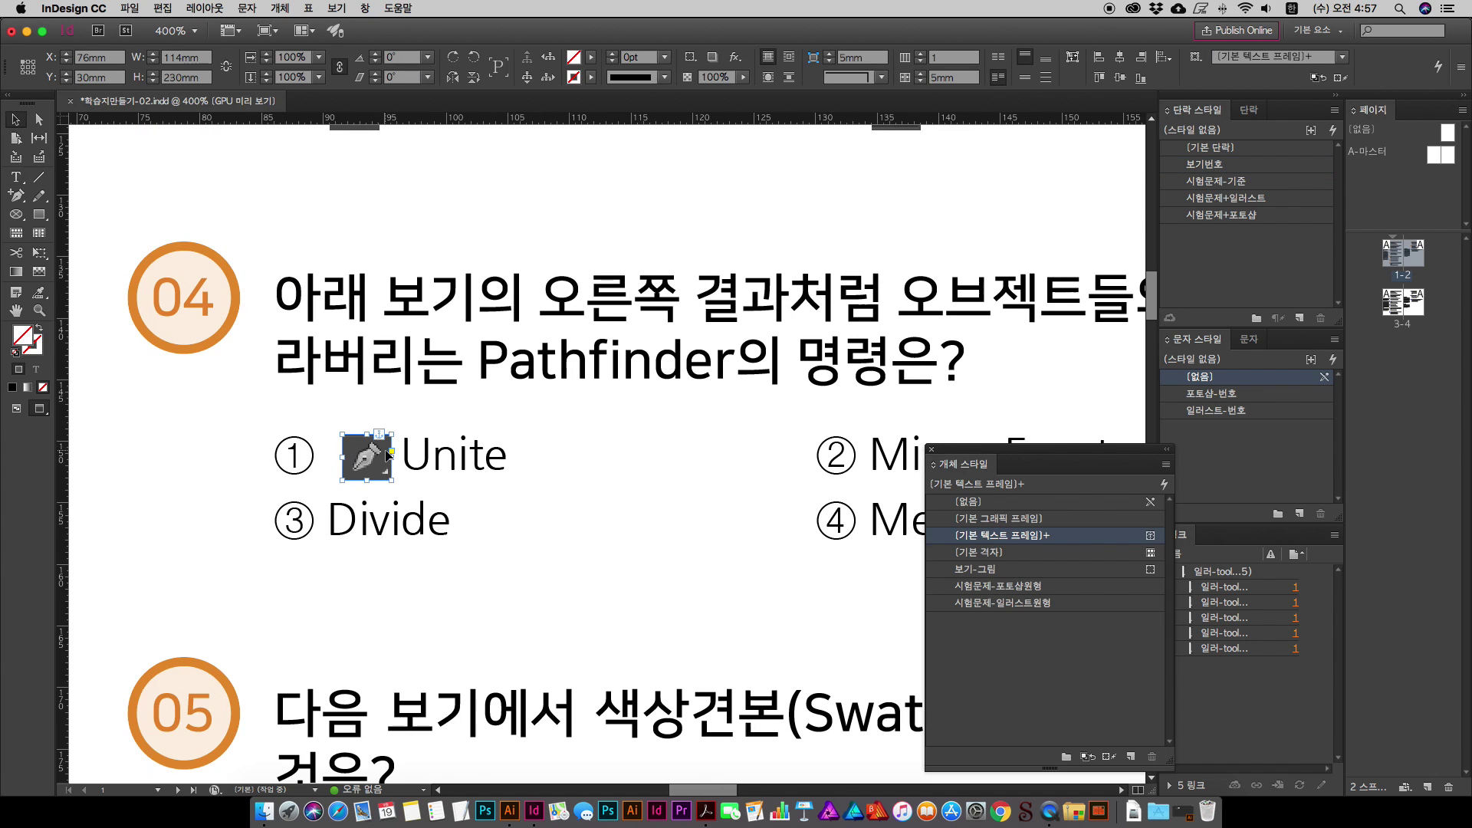
{"action": "left_click", "coordinate": [366, 456]}
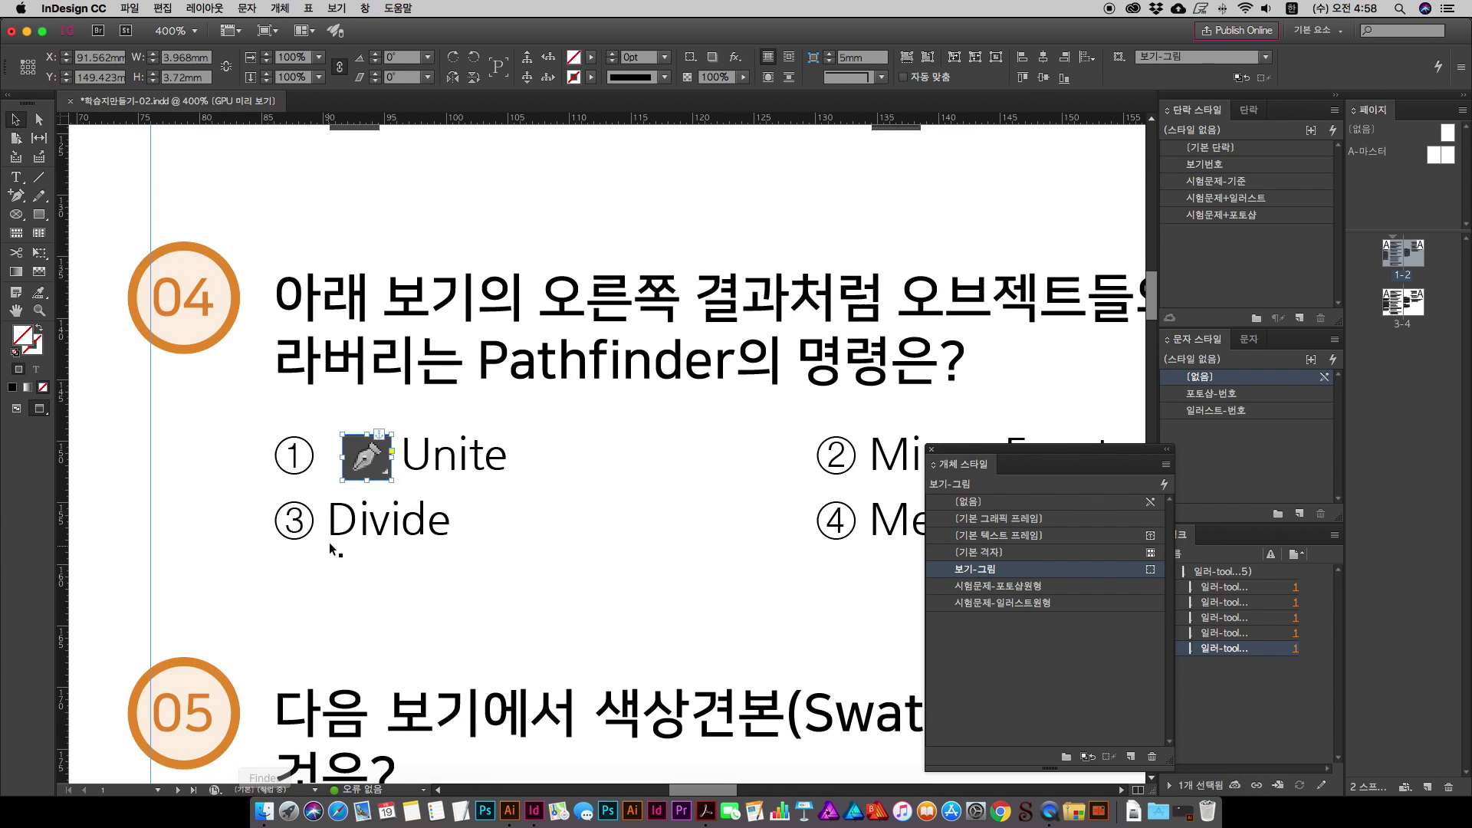
Step: Place 일러-pathfinder.png from the Desktop exercise folder into the inline icon frame before Unite
{"action": "left_click", "coordinate": [130, 8]}
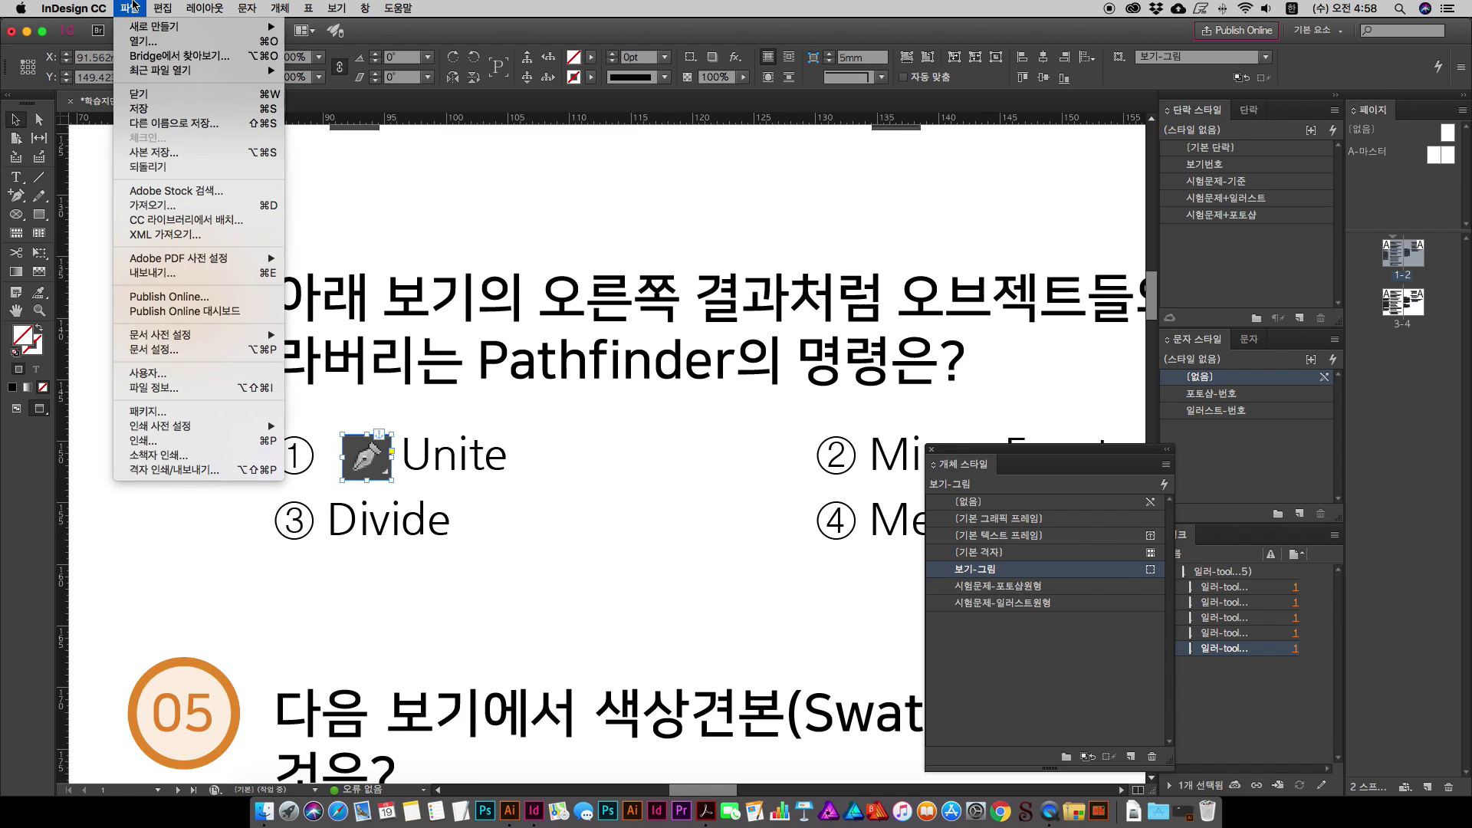
{"action": "left_click", "coordinate": [201, 206]}
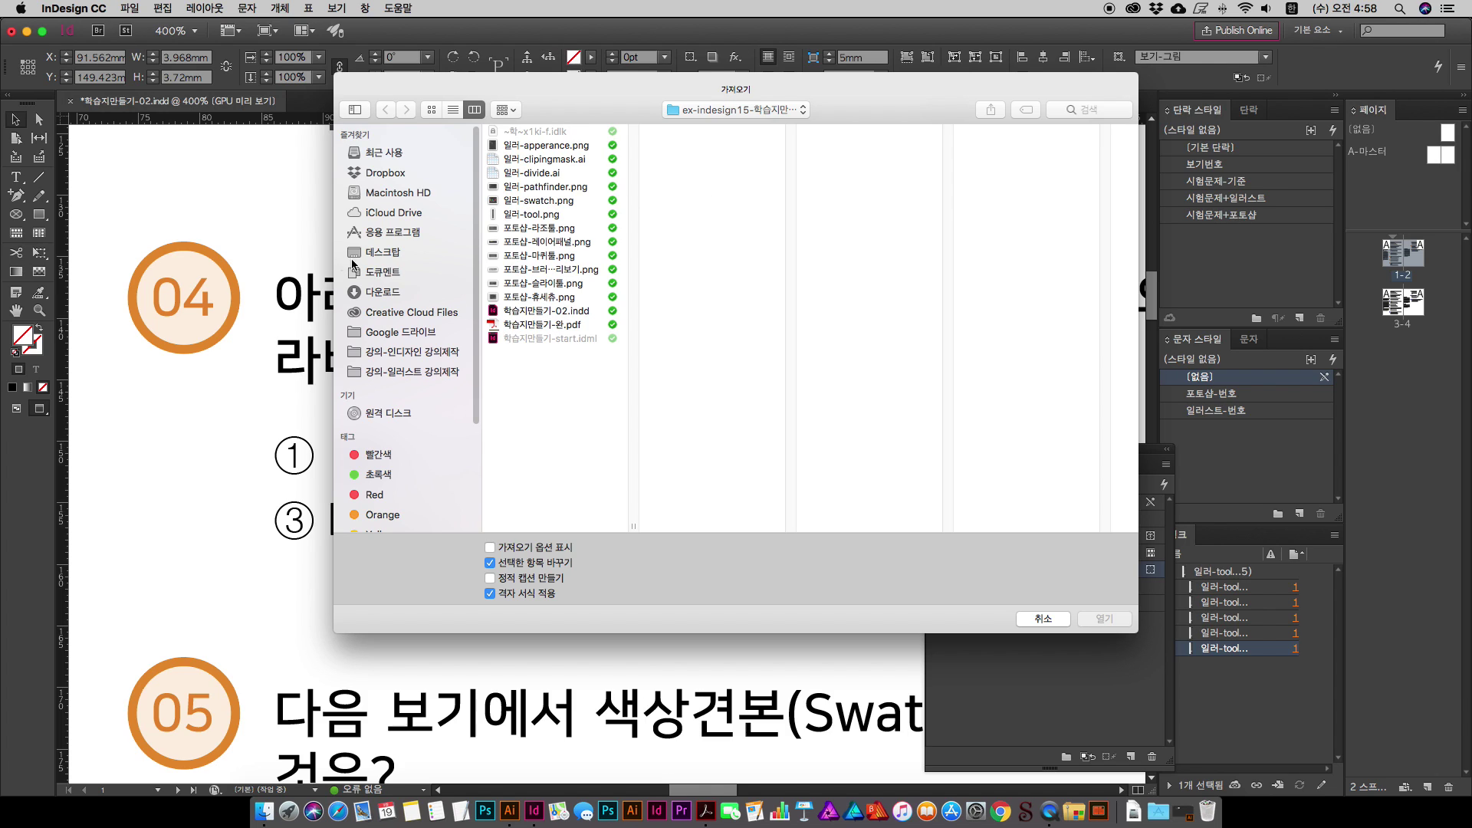
{"action": "left_click_drag", "start_coordinate": [575, 92], "coordinate": [818, 126]}
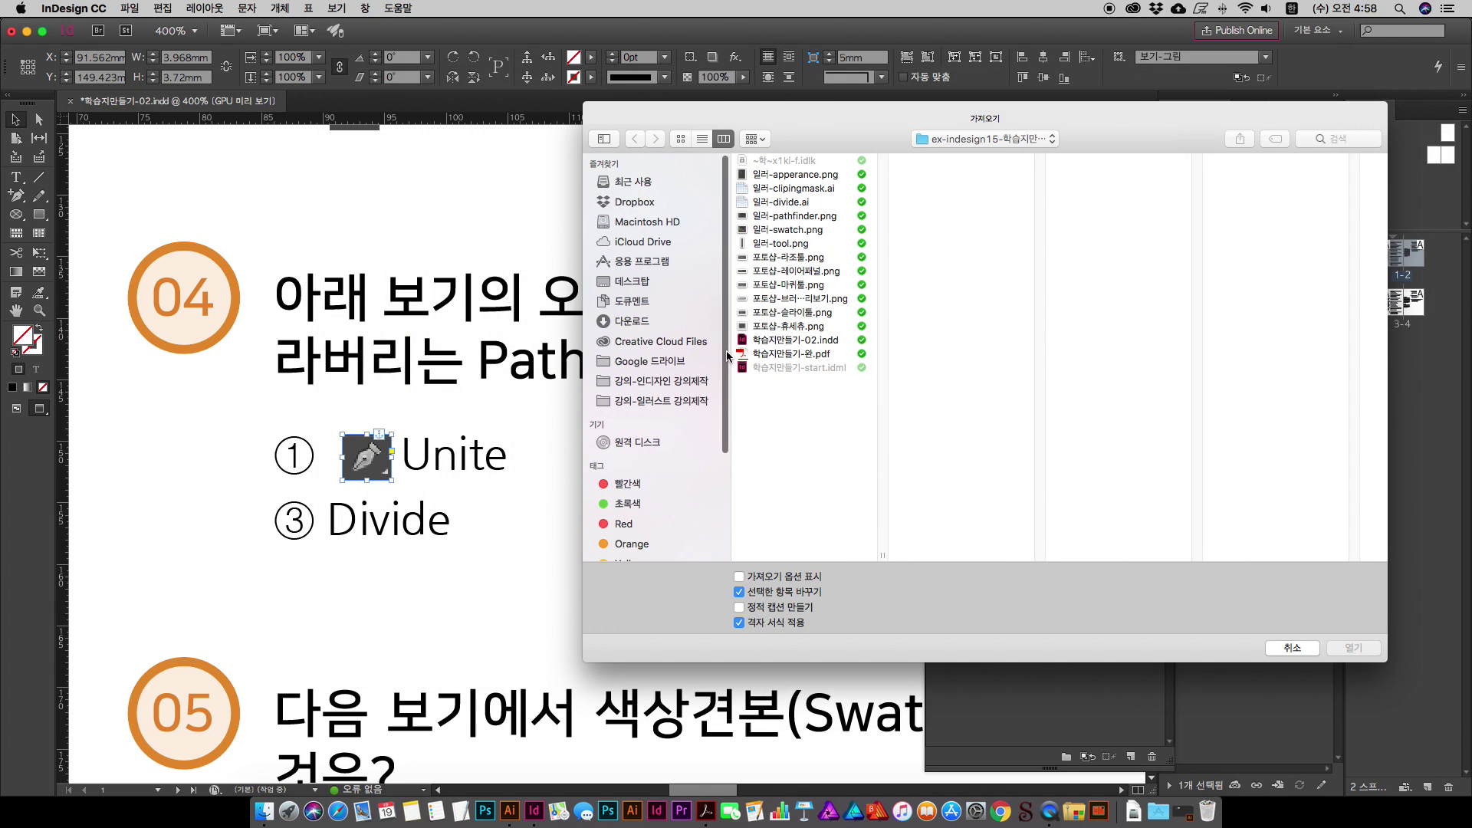
{"action": "left_click", "coordinate": [627, 300]}
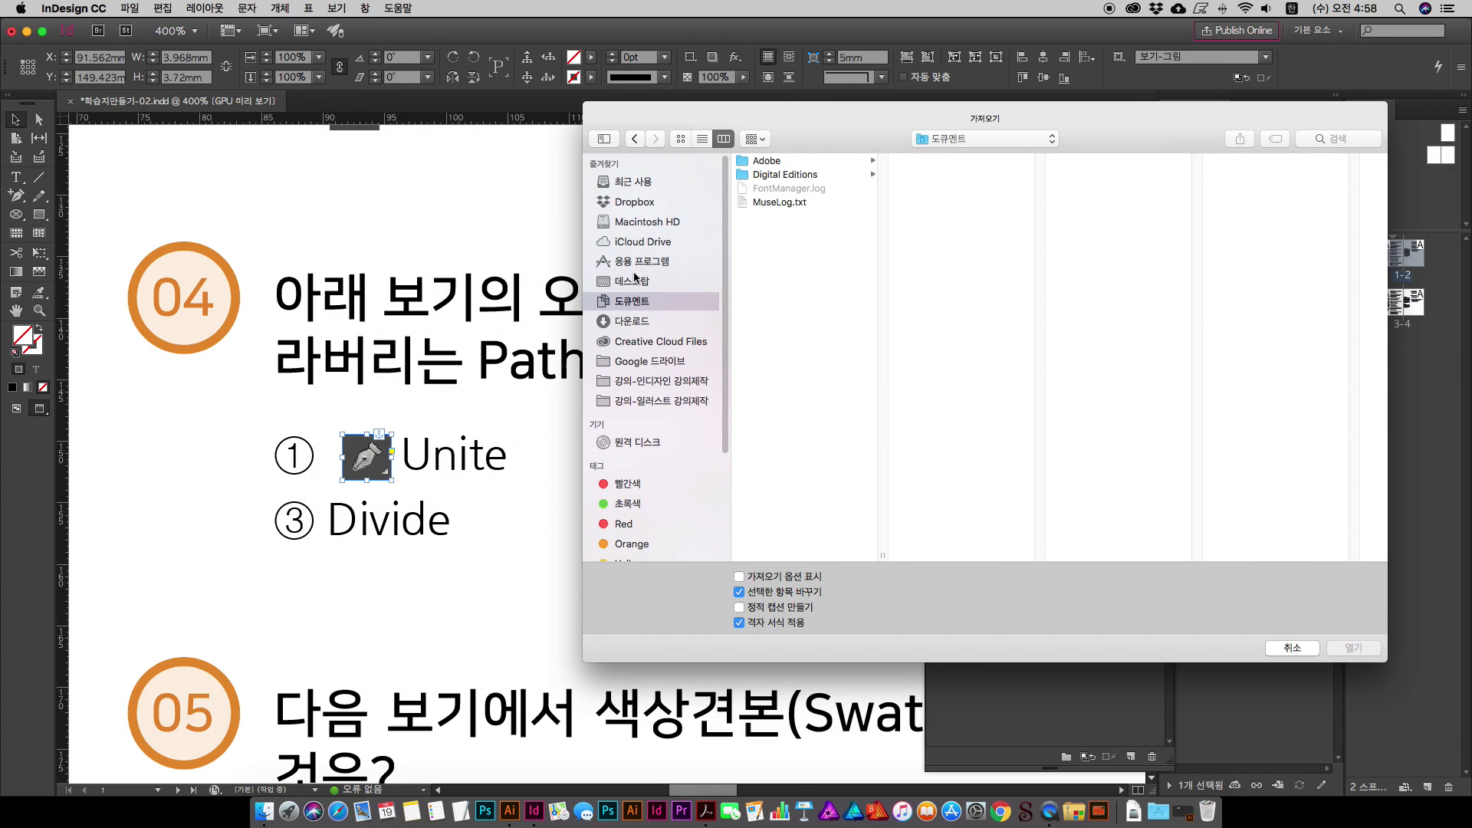
{"action": "left_click", "coordinate": [636, 284]}
{"action": "left_click", "coordinate": [813, 368]}
{"action": "left_click", "coordinate": [834, 383]}
{"action": "left_click", "coordinate": [813, 357]}
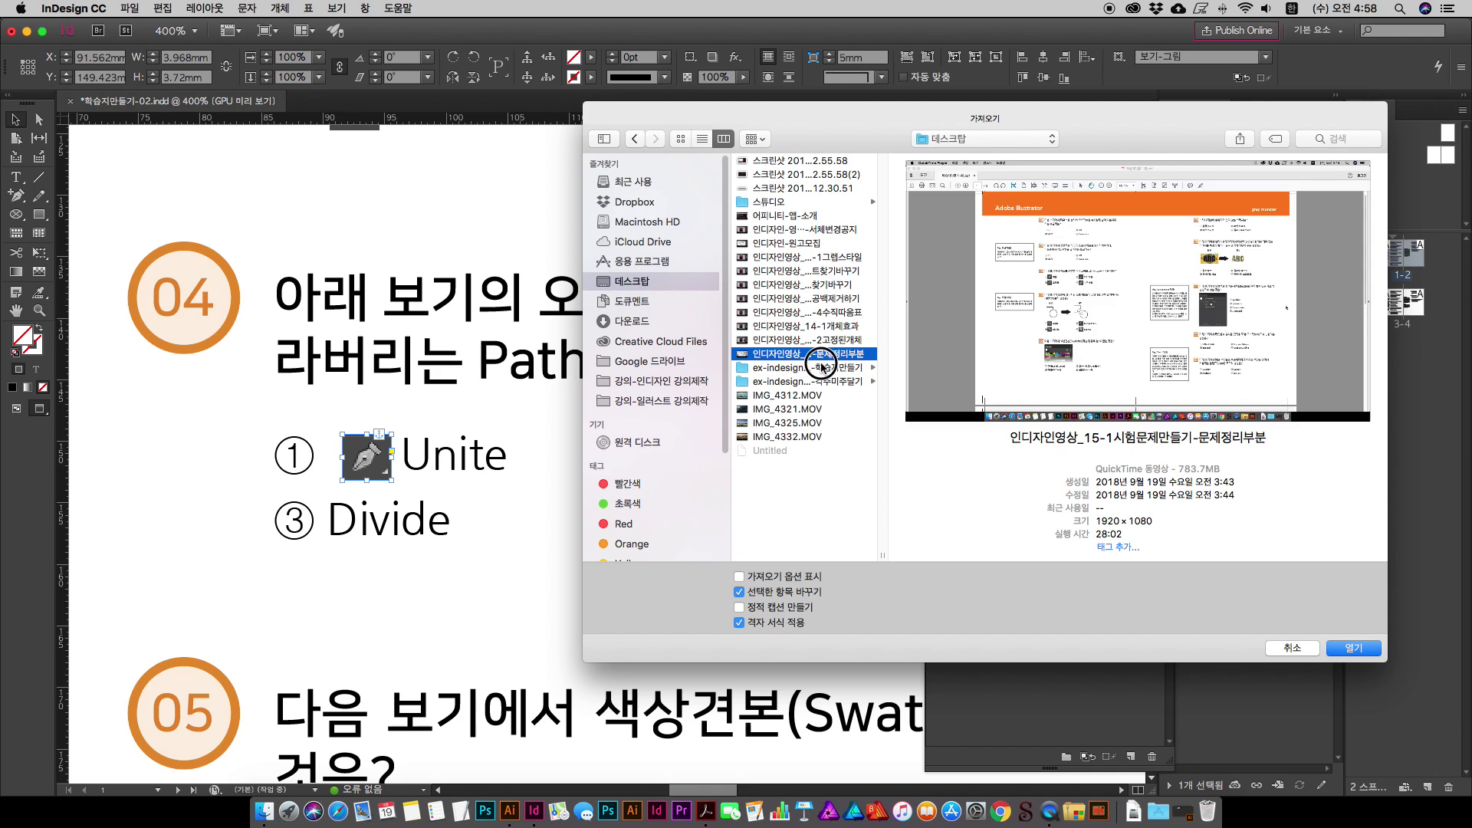
{"action": "left_click", "coordinate": [822, 369]}
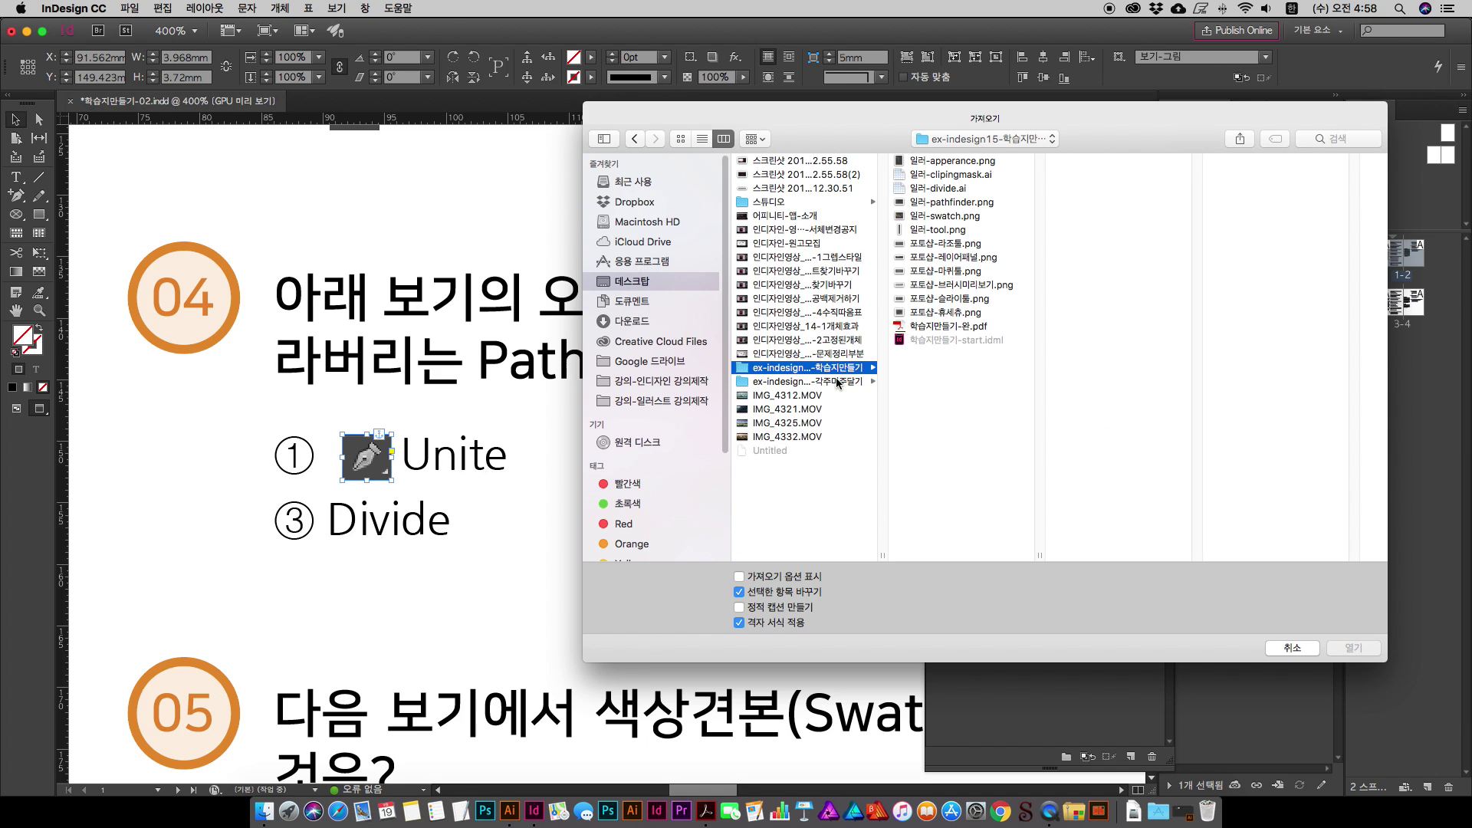
{"action": "left_click", "coordinate": [960, 216]}
{"action": "key", "text": "Up"}
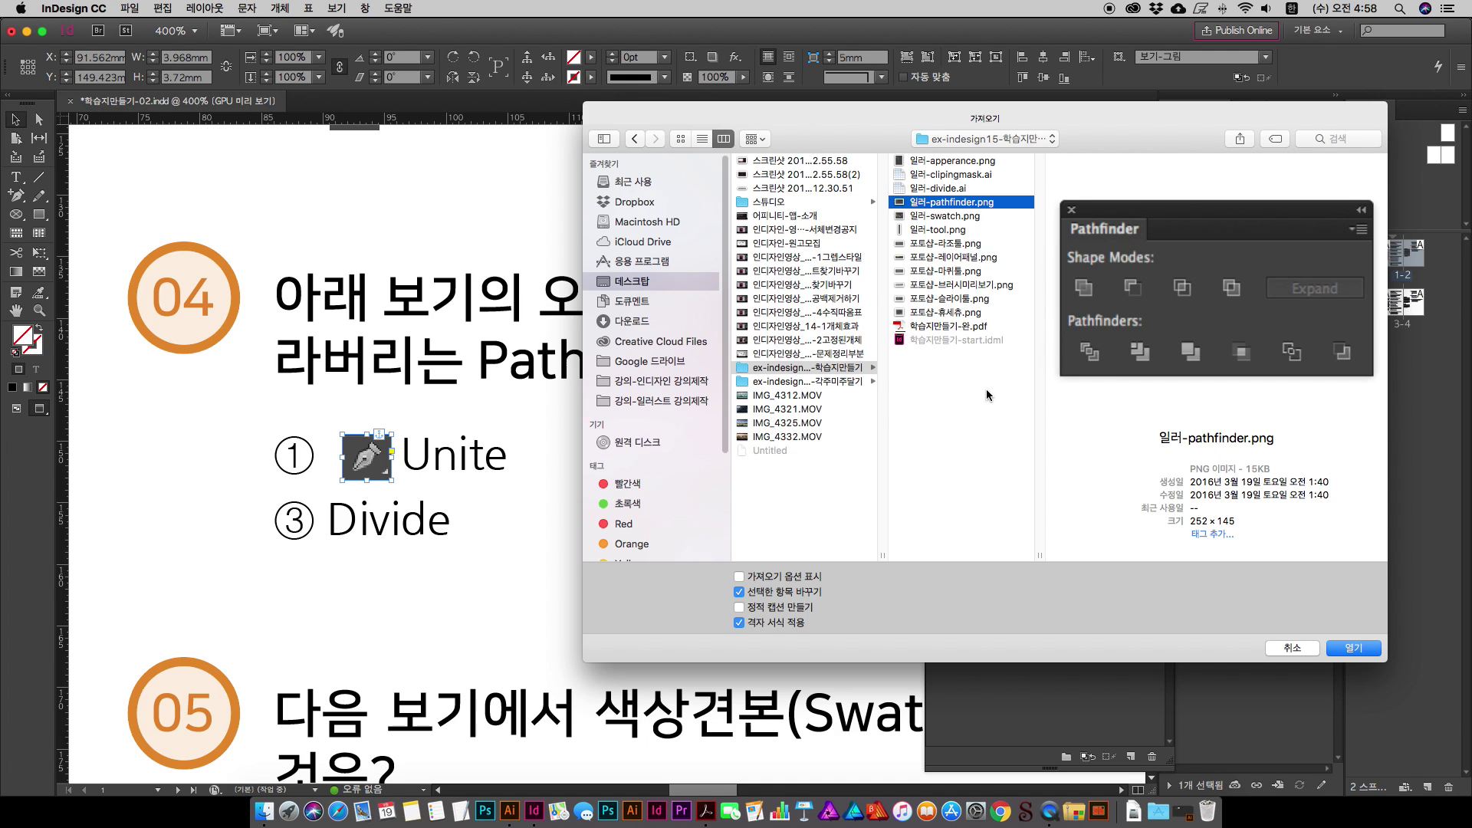
{"action": "left_click", "coordinate": [1353, 648]}
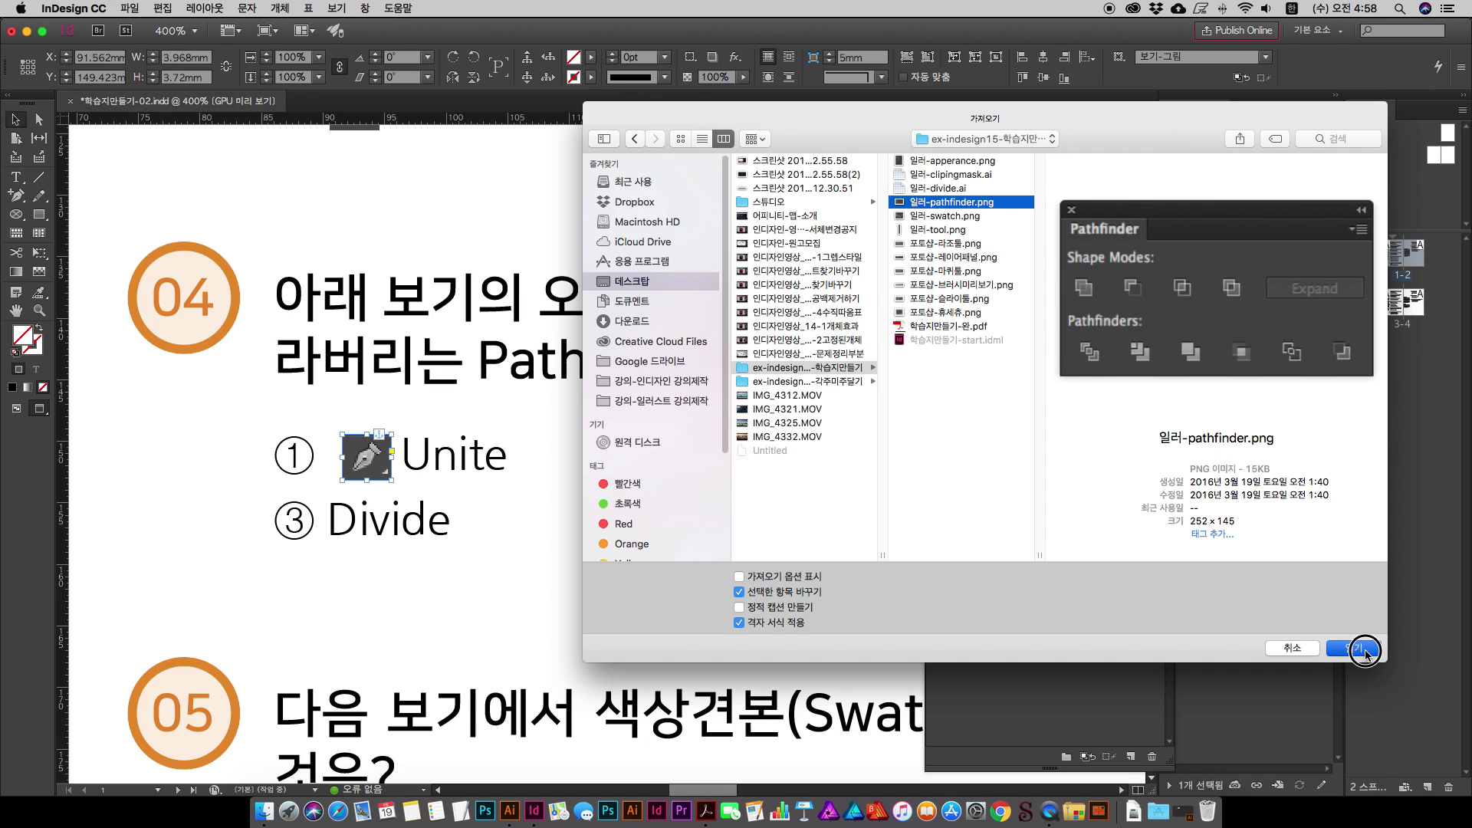
Step: Fit the Pathfinder screenshot proportionally, start resizing its inline frame, and show hidden characters
{"action": "left_click", "coordinate": [370, 455]}
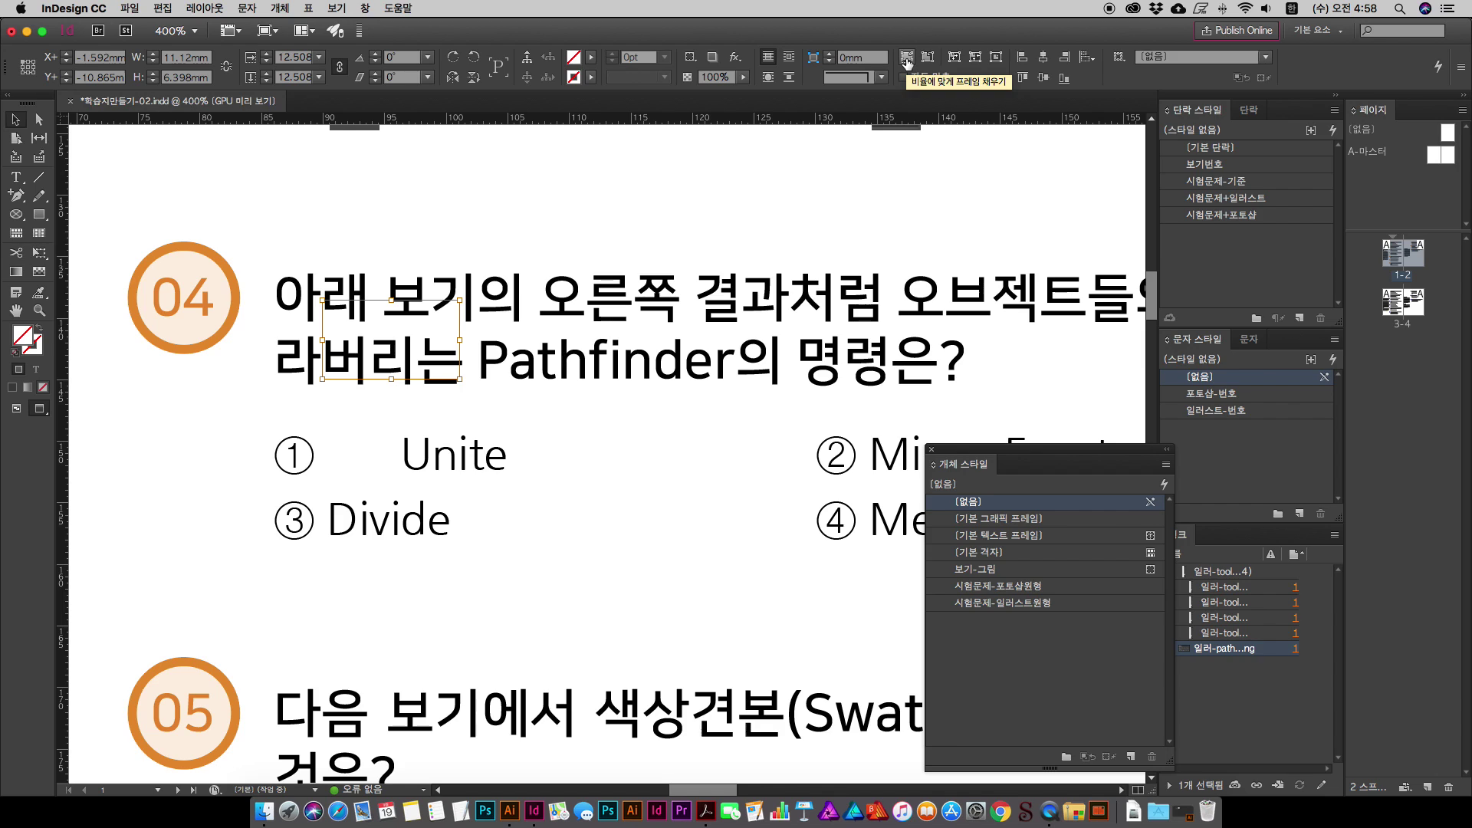
{"action": "left_click", "coordinate": [907, 63]}
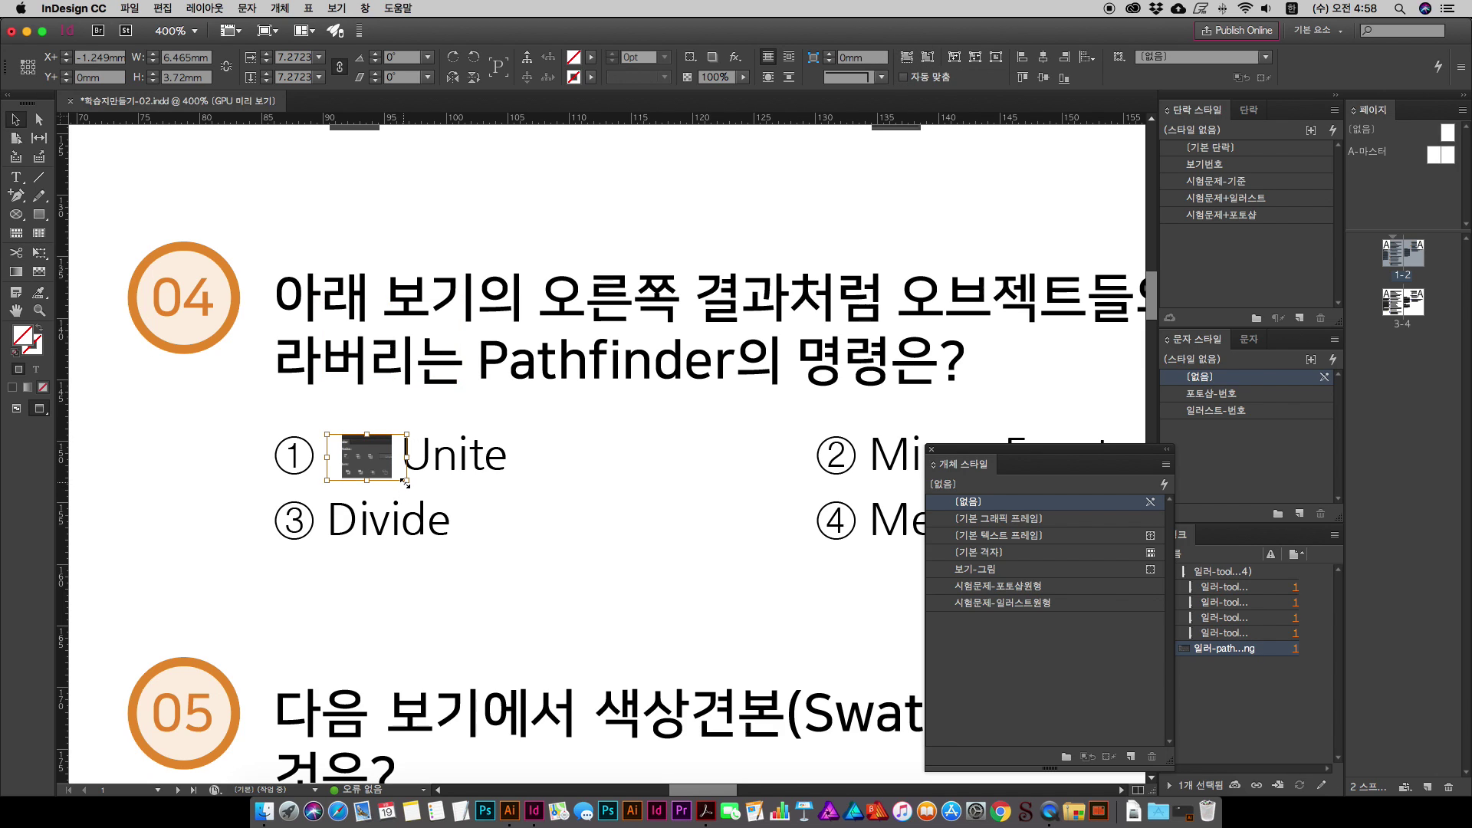
{"action": "left_click_drag", "start_coordinate": [405, 483], "coordinate": [633, 610]}
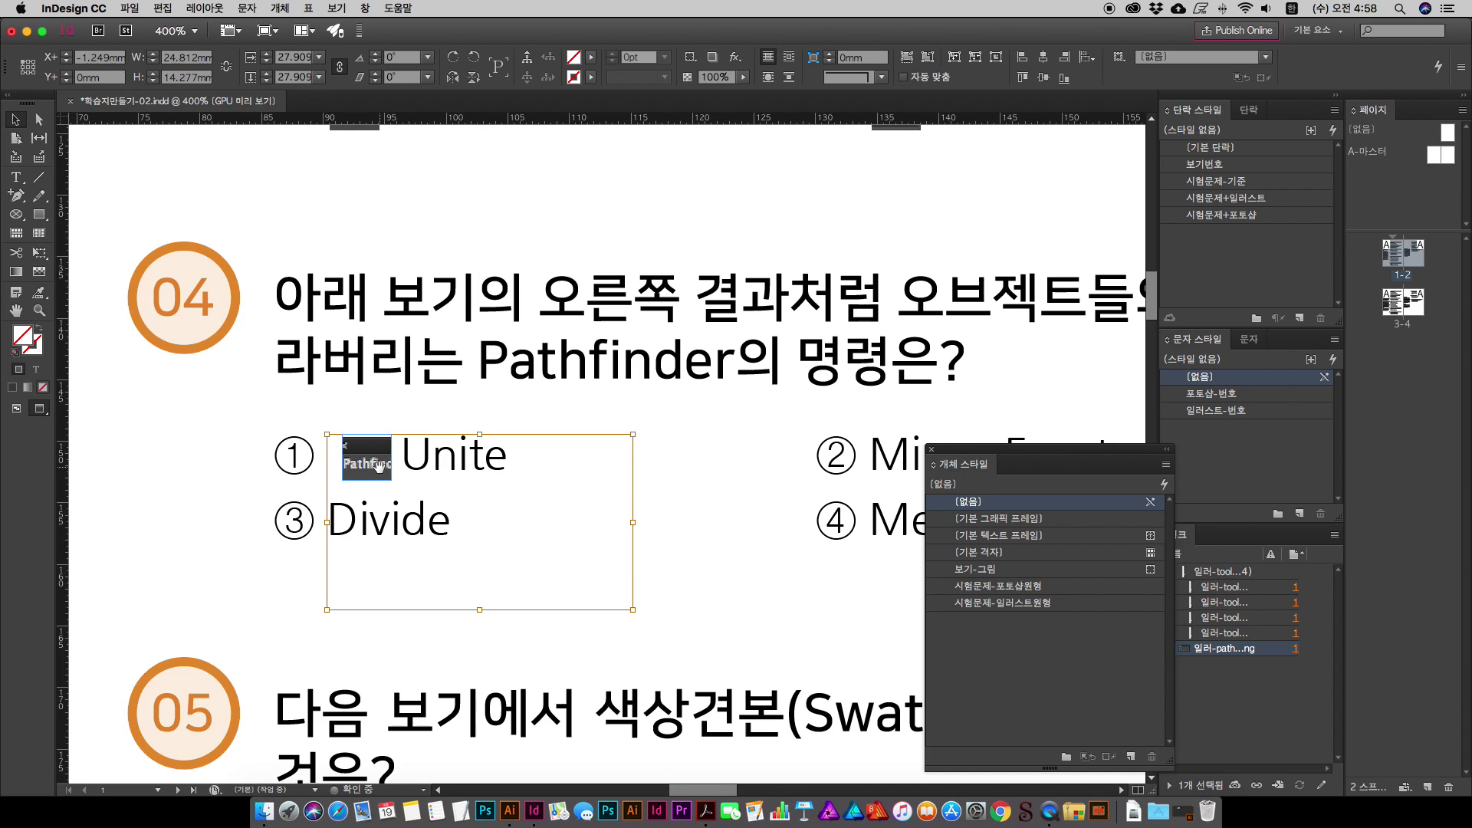
{"action": "left_click_drag", "start_coordinate": [369, 467], "coordinate": [387, 411]}
{"action": "key", "text": "super+equal"}
{"action": "key", "text": "super+equal"}
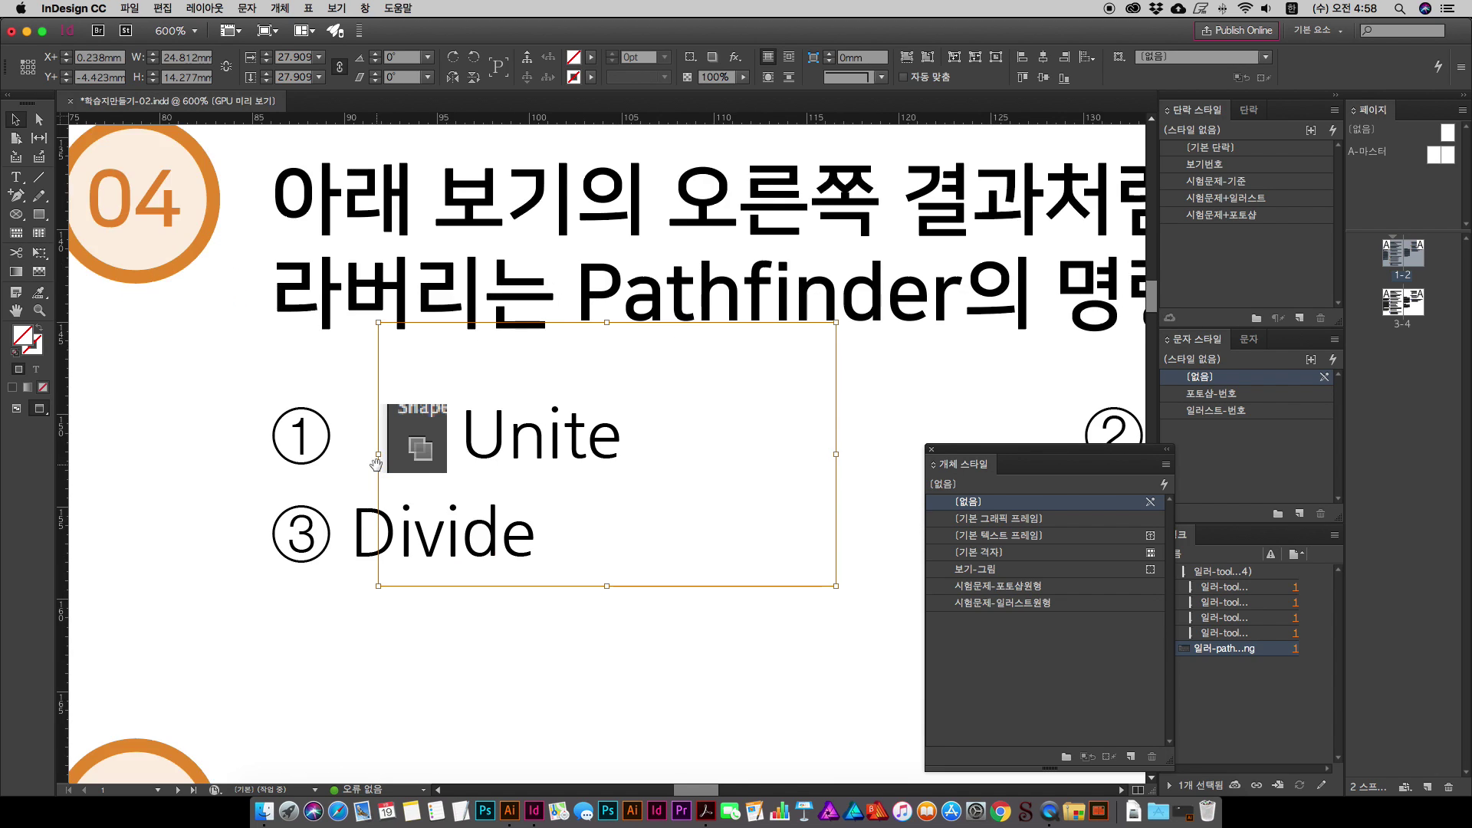
{"action": "left_click_drag", "start_coordinate": [300, 277], "coordinate": [268, 259]}
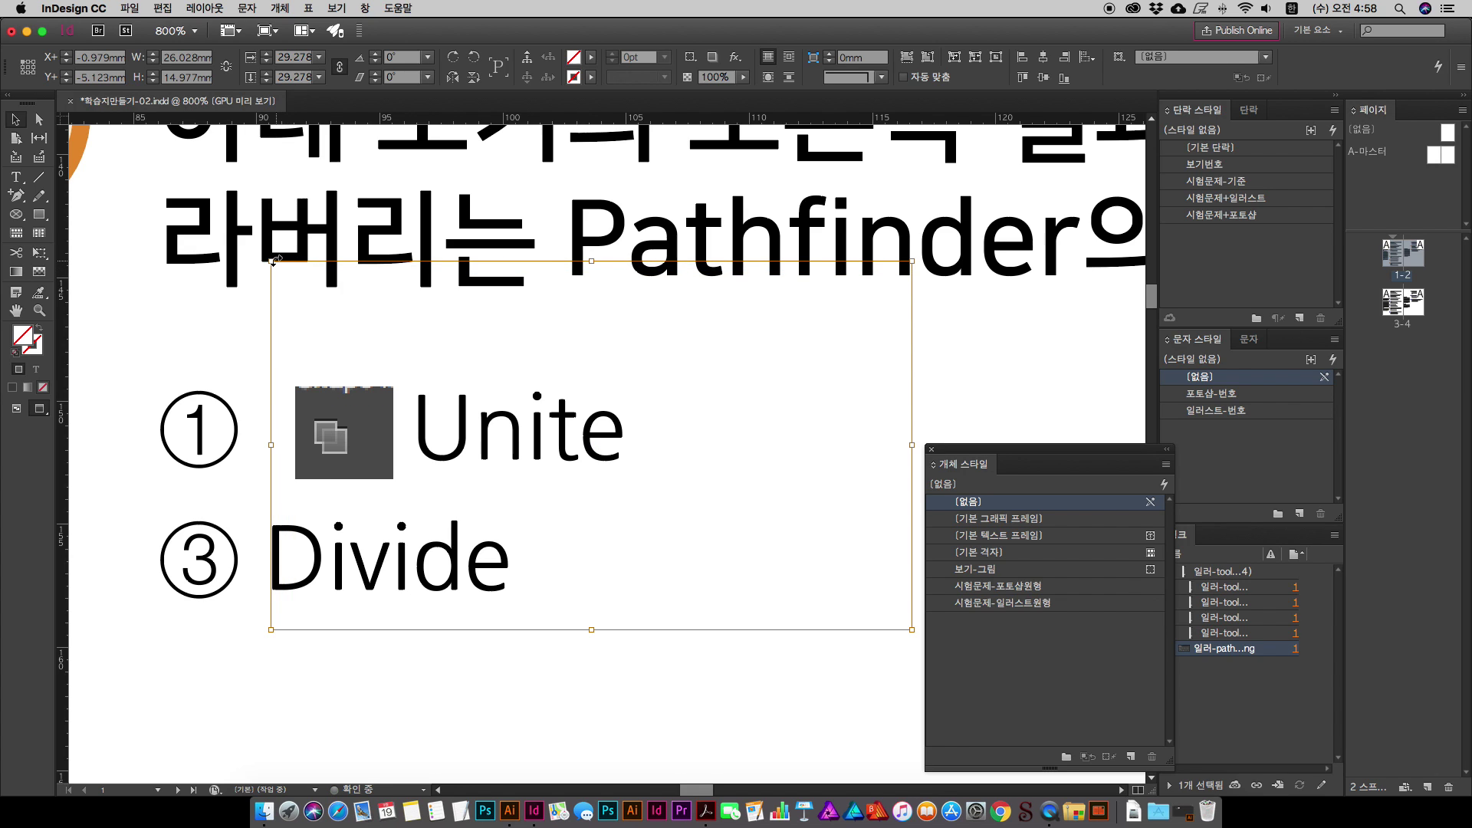
{"action": "key", "text": "super+alt+i"}
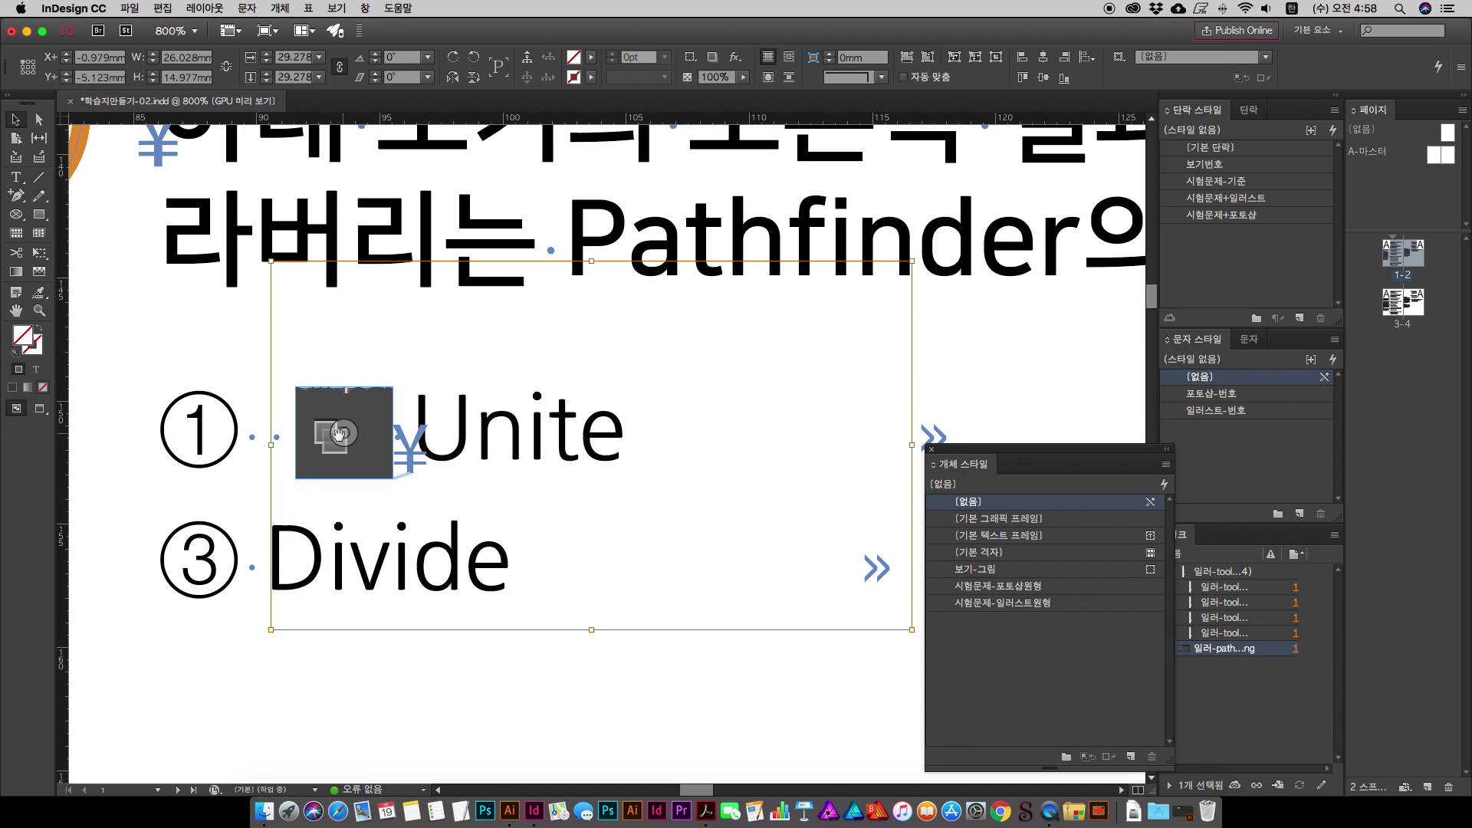
Step: Resize the frame and reposition the screenshot until only the Unite button shows
{"action": "left_click_drag", "start_coordinate": [338, 440], "coordinate": [348, 439]}
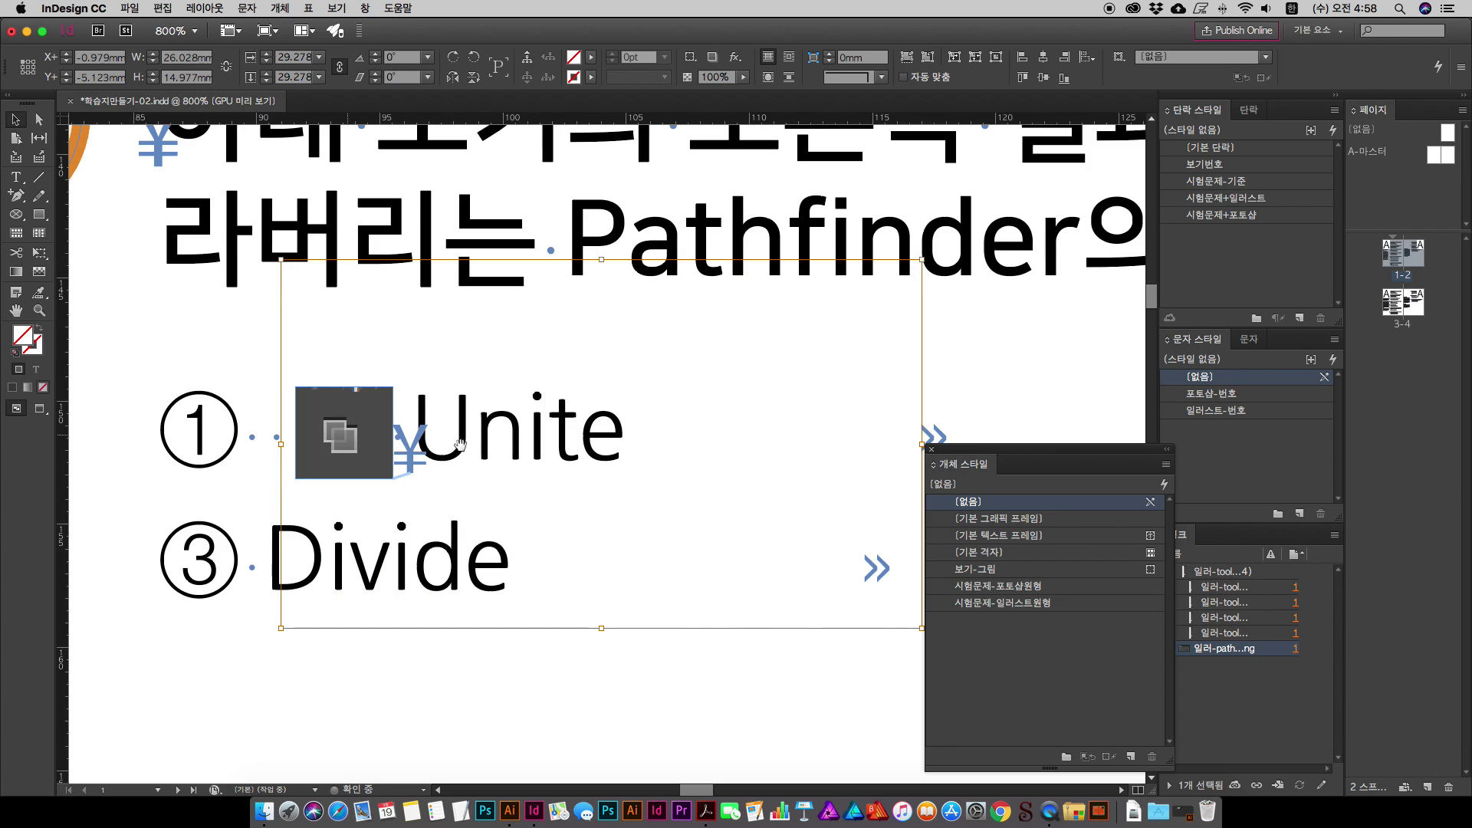
{"action": "key", "text": "super+minus"}
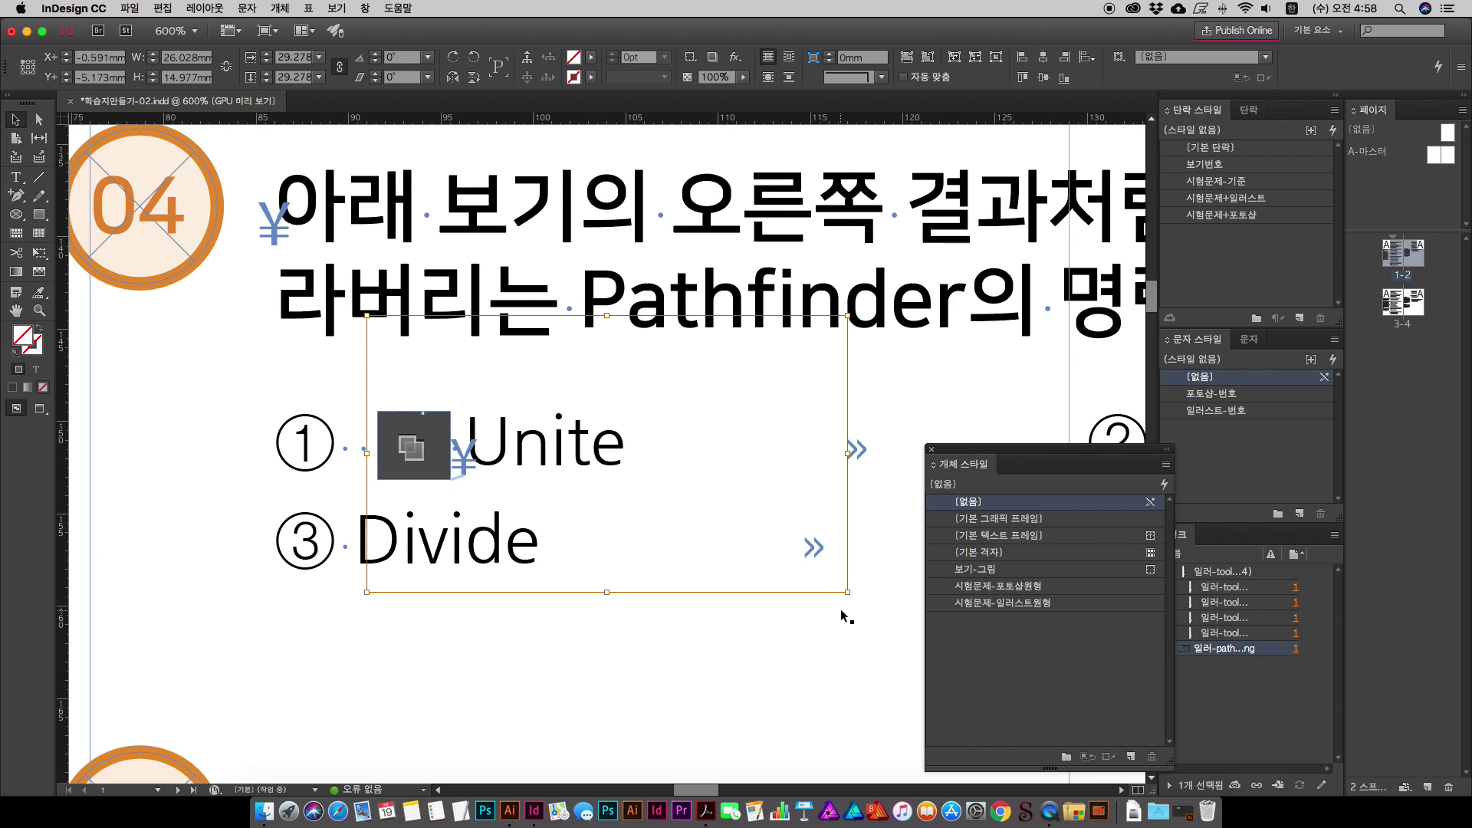
{"action": "left_click_drag", "start_coordinate": [788, 581], "coordinate": [809, 593]}
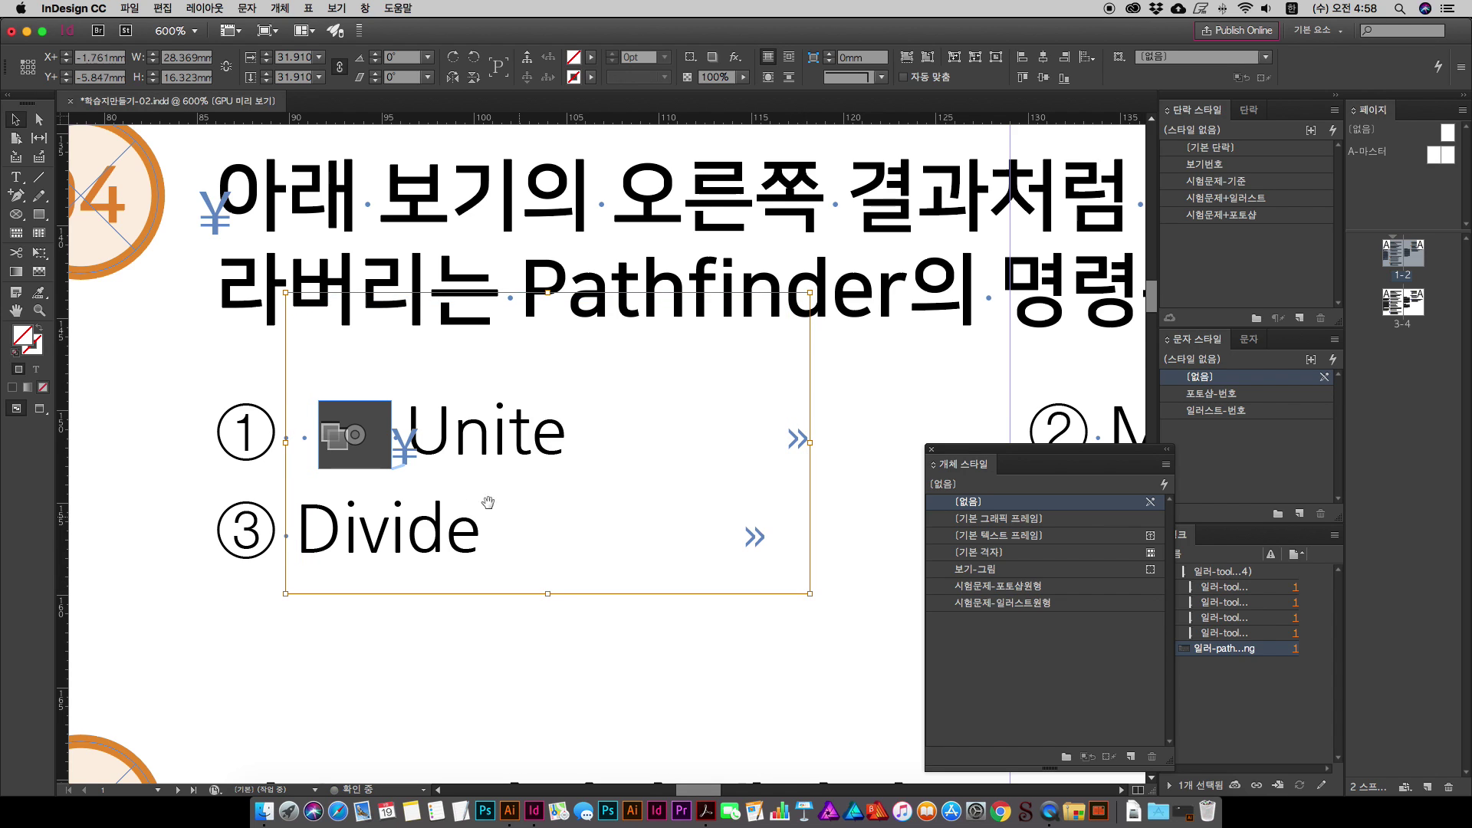
{"action": "left_click_drag", "start_coordinate": [348, 439], "coordinate": [368, 440]}
{"action": "left_click_drag", "start_coordinate": [830, 592], "coordinate": [935, 654]}
{"action": "left_click_drag", "start_coordinate": [354, 431], "coordinate": [342, 406]}
{"action": "left_click_drag", "start_coordinate": [923, 275], "coordinate": [986, 230]}
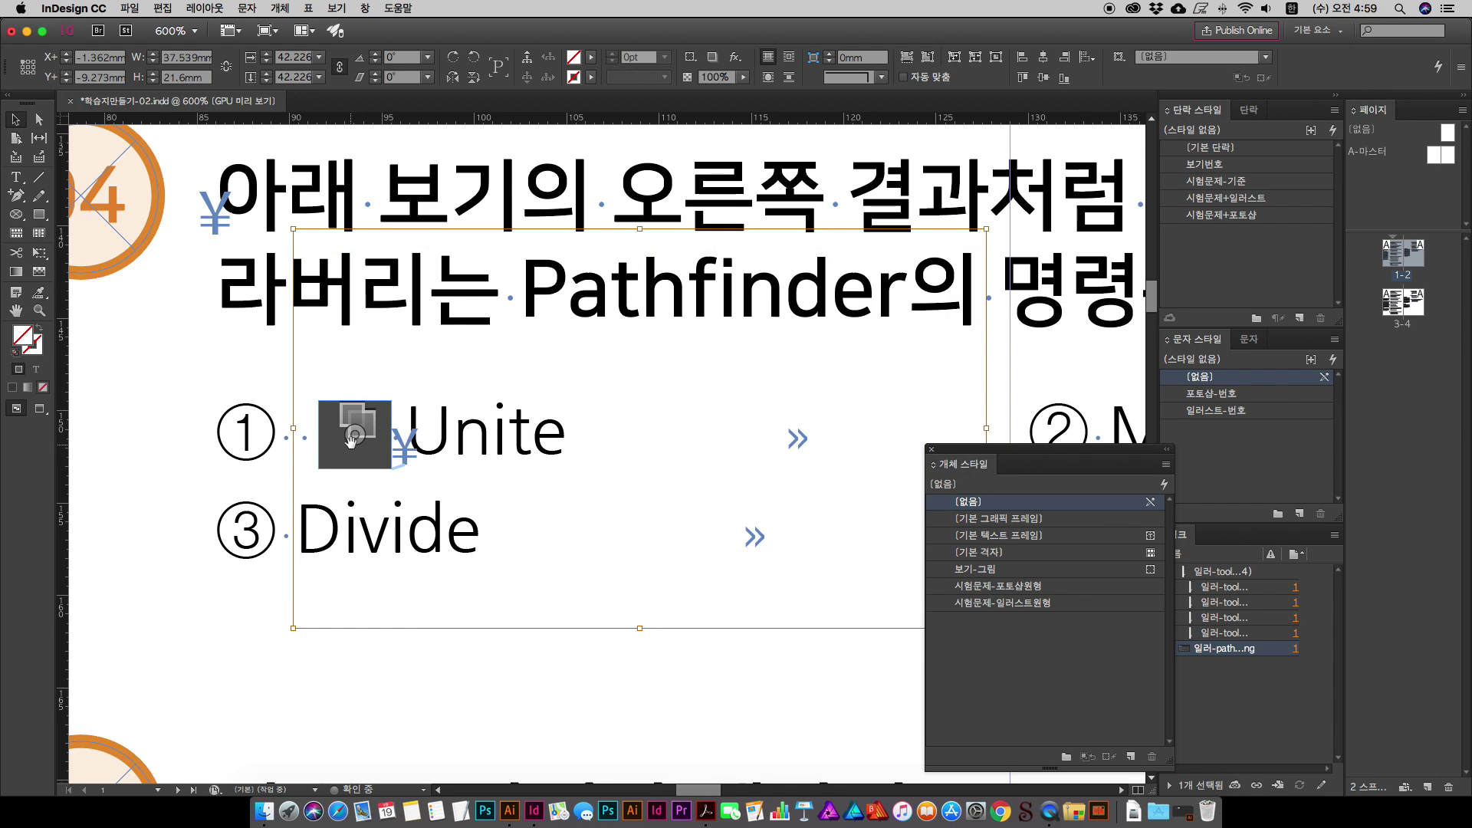
{"action": "left_click_drag", "start_coordinate": [350, 443], "coordinate": [354, 450]}
{"action": "left_click", "coordinate": [176, 613]}
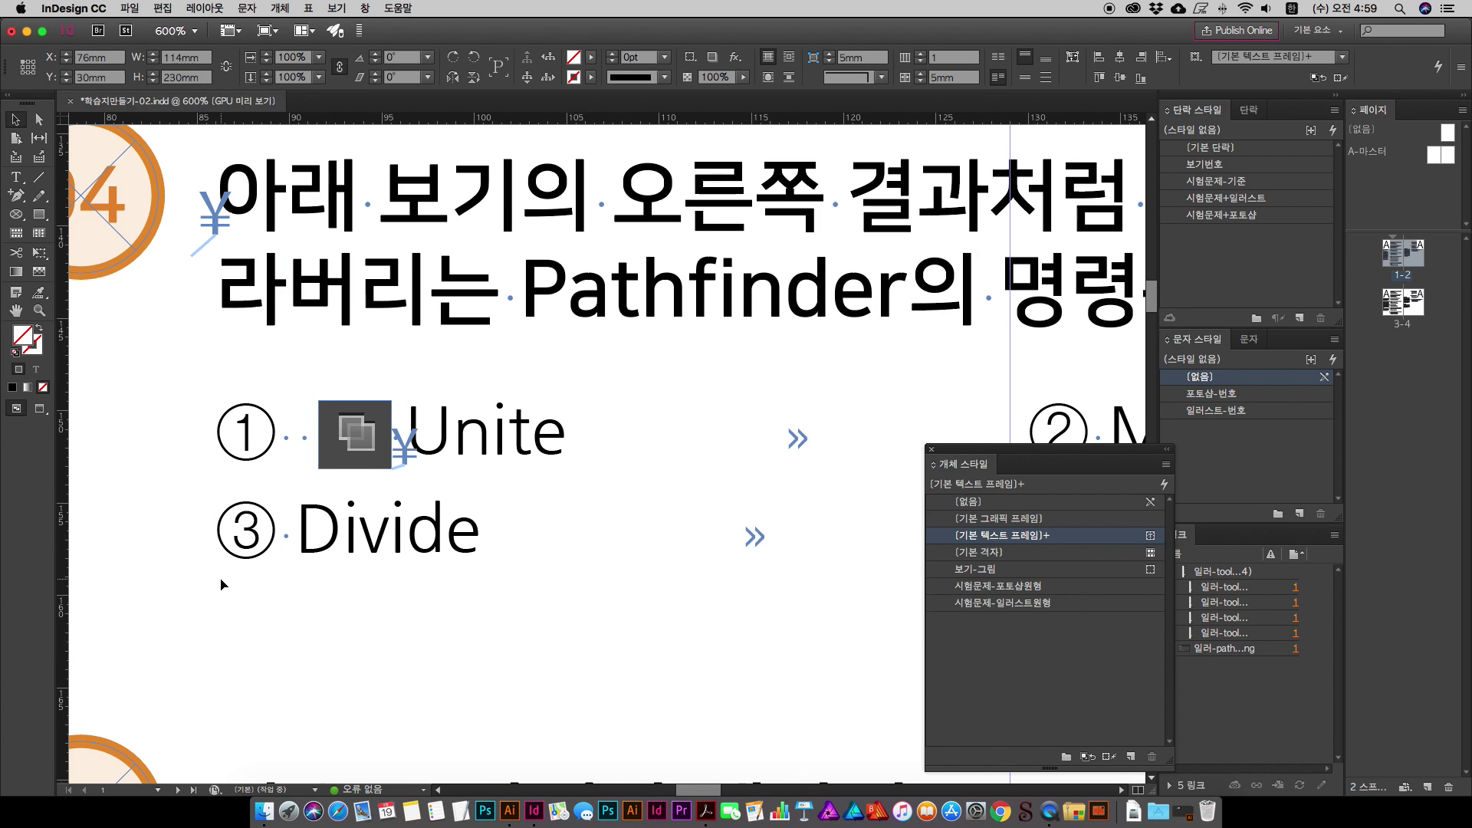
Step: Delete the extra space after ① in question 04
{"action": "key", "text": "super+minus"}
{"action": "left_click_drag", "start_coordinate": [280, 545], "coordinate": [353, 529]}
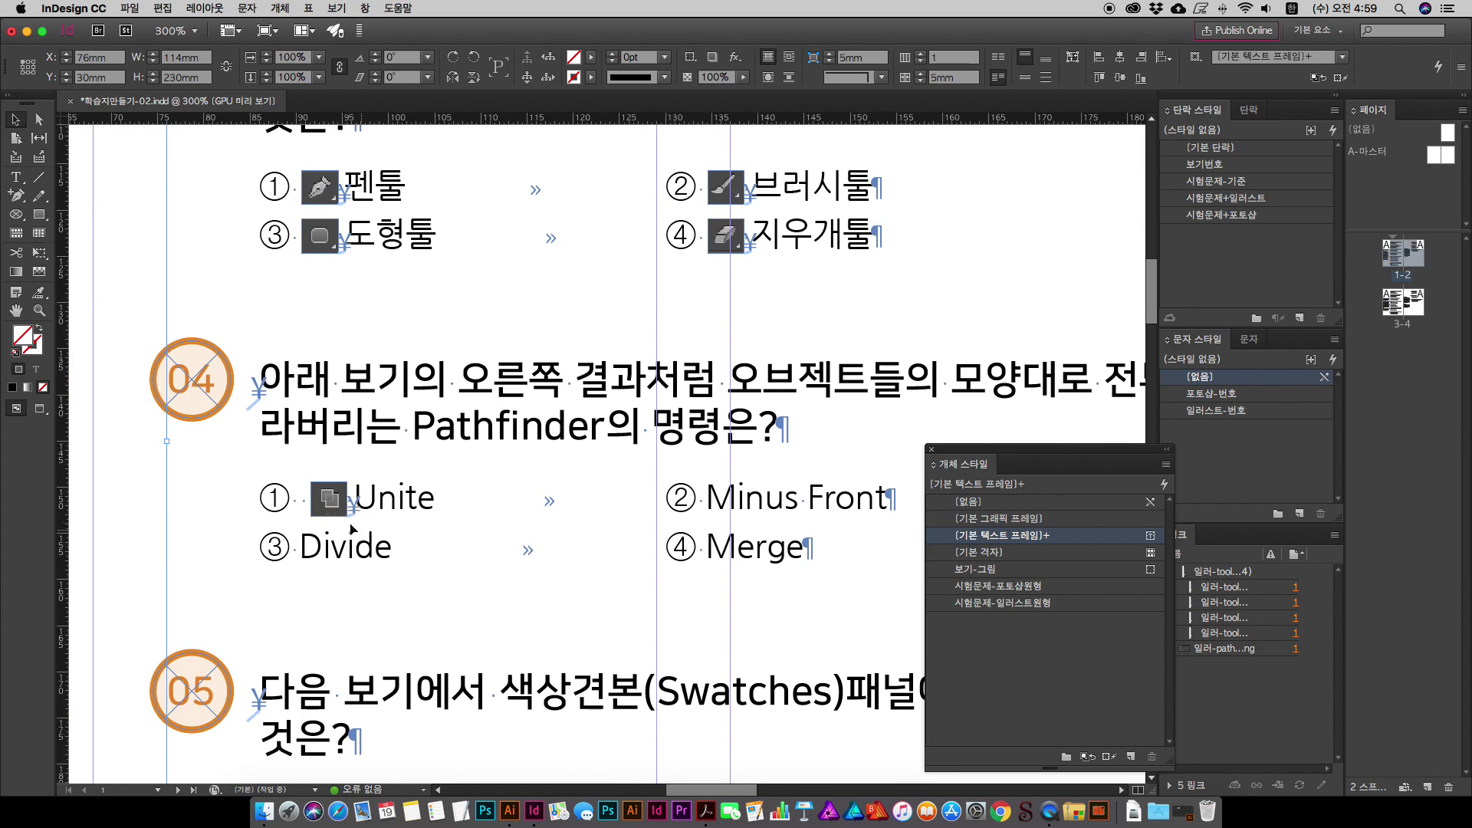
{"action": "double_click", "coordinate": [300, 501]}
{"action": "key", "text": "BackSpace"}
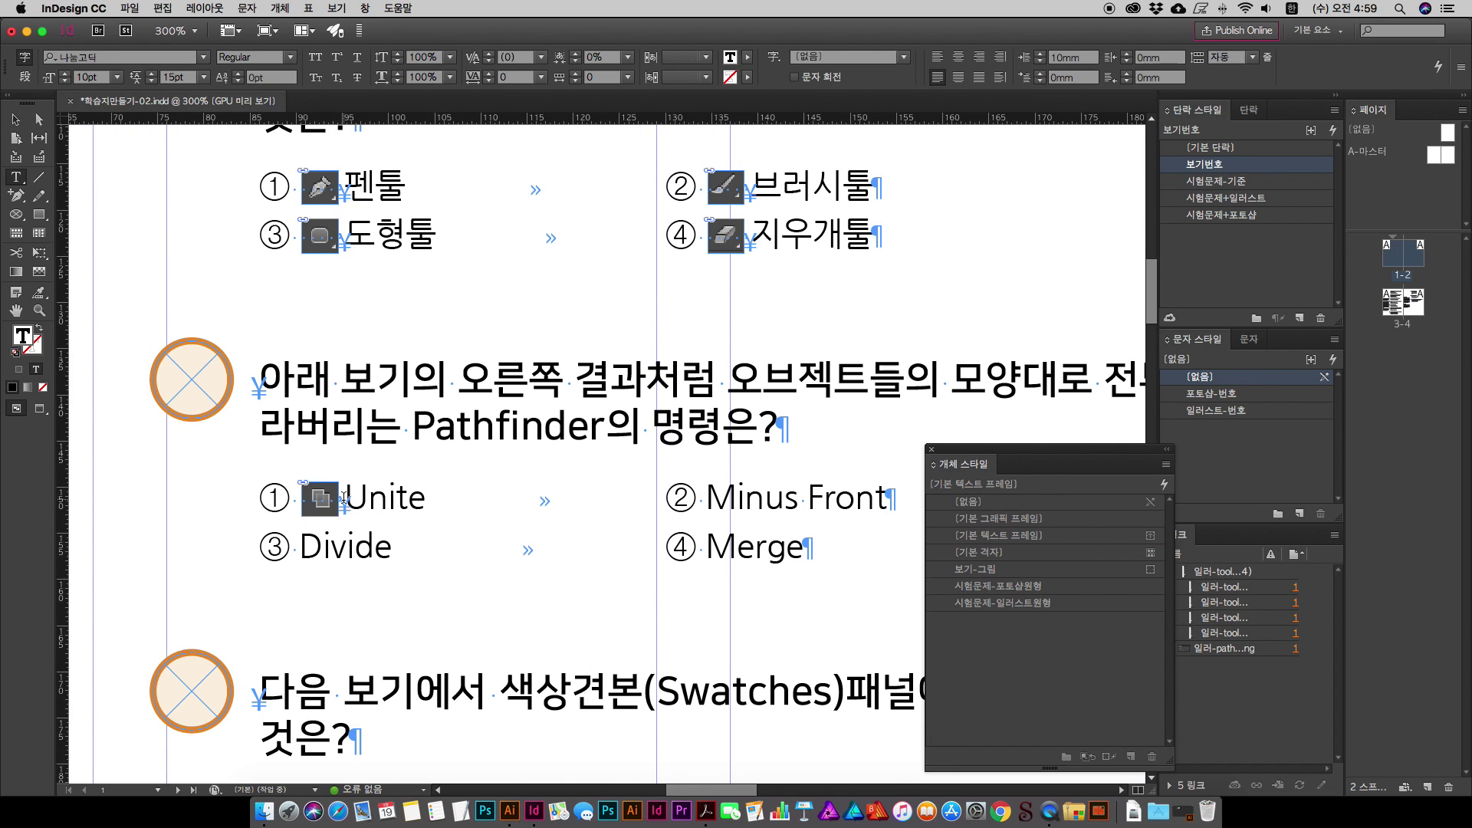
Step: Copy the Unite icon and paste it before Divide, Minus Front and Merge
{"action": "left_click_drag", "start_coordinate": [351, 493], "coordinate": [315, 500]}
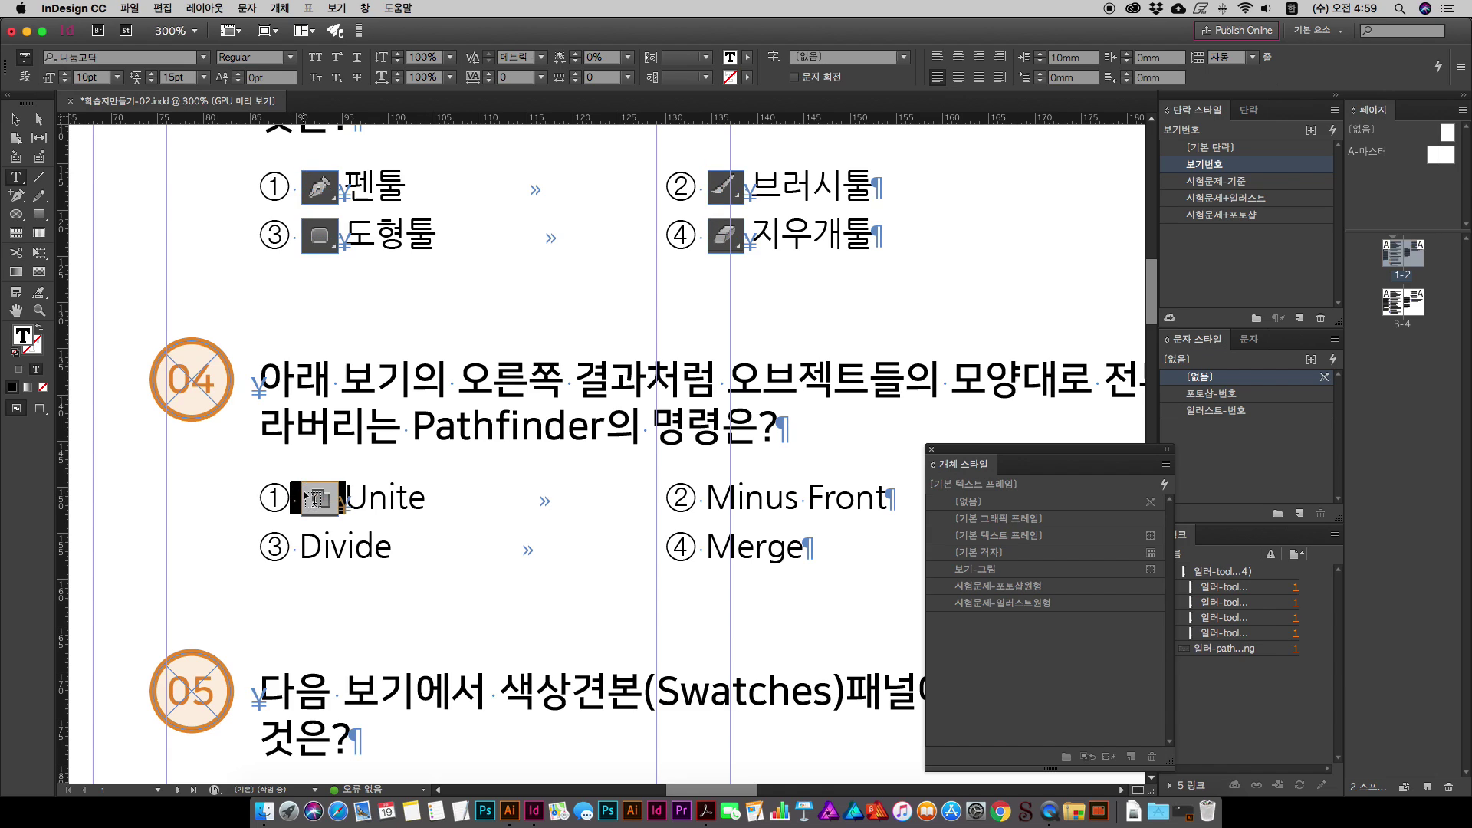
{"action": "left_click", "coordinate": [304, 546]}
{"action": "key", "text": "ctrl+v"}
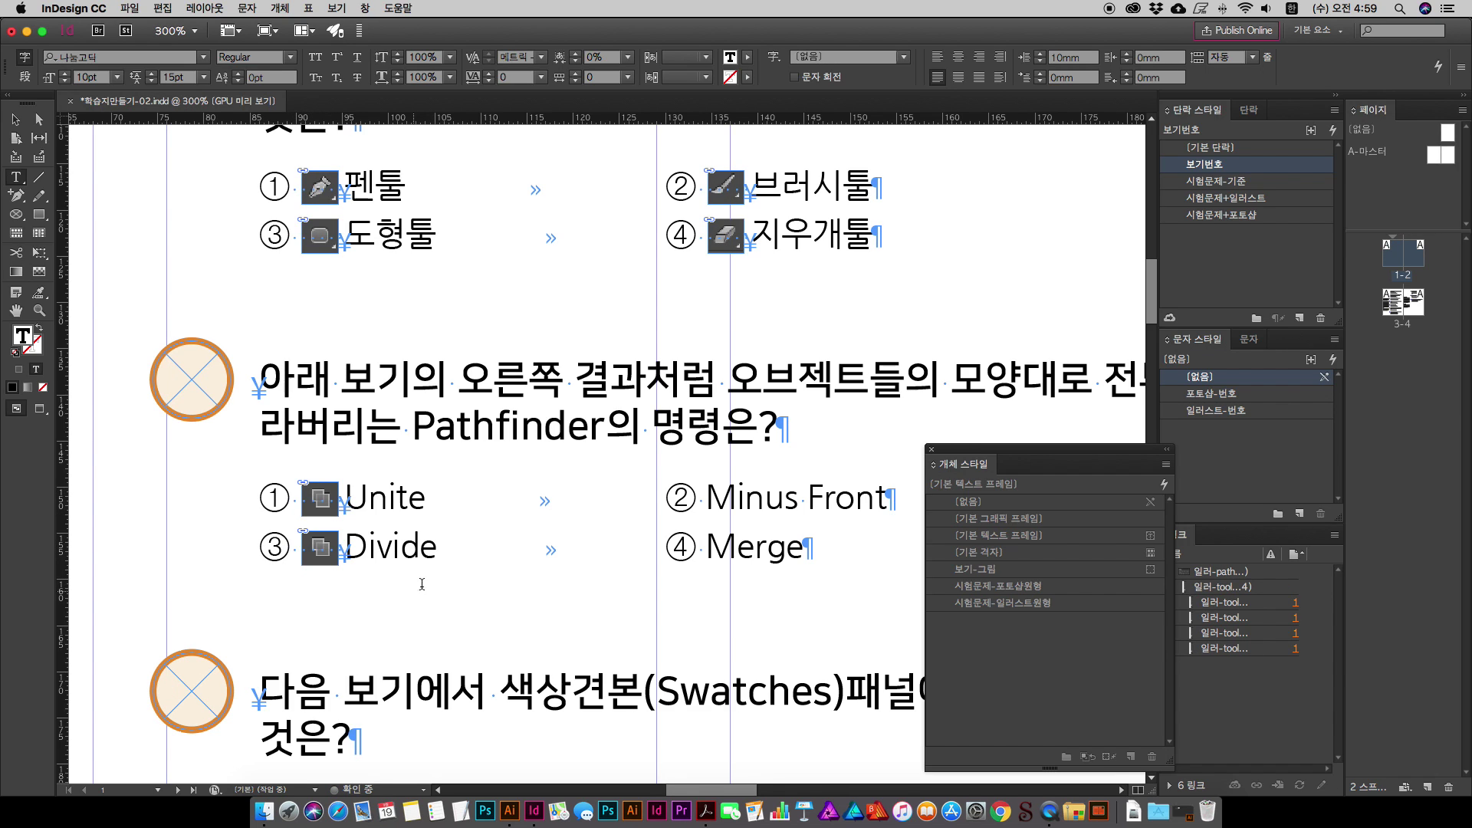
{"action": "left_click", "coordinate": [706, 498]}
{"action": "key", "text": "cmd+v"}
{"action": "left_click_drag", "start_coordinate": [697, 547], "coordinate": [706, 548]}
{"action": "key", "text": "super+v"}
Step: Reposition the screenshot inside the Divide icon frame
{"action": "left_click", "coordinate": [14, 119]}
{"action": "left_click", "coordinate": [144, 504]}
{"action": "key", "text": "super+equal"}
{"action": "key", "text": "super+equal"}
{"action": "left_click_drag", "start_coordinate": [175, 514], "coordinate": [501, 403]}
{"action": "left_click_drag", "start_coordinate": [364, 535], "coordinate": [351, 407]}
Step: Shift the screenshot inside the Minus Front icon frame to show its button
{"action": "scroll", "coordinate": [526, 584], "scroll_direction": "right", "scroll_amount": 10}
{"action": "left_click", "coordinate": [589, 442]}
{"action": "left_click_drag", "start_coordinate": [589, 441], "coordinate": [488, 450]}
Step: Drag the picture beside ④ so the Merge icon shows, then select the answer frame
{"action": "scroll", "coordinate": [621, 611], "scroll_direction": "down", "scroll_amount": 5}
{"action": "scroll", "coordinate": [621, 611], "scroll_direction": "right", "scroll_amount": 5}
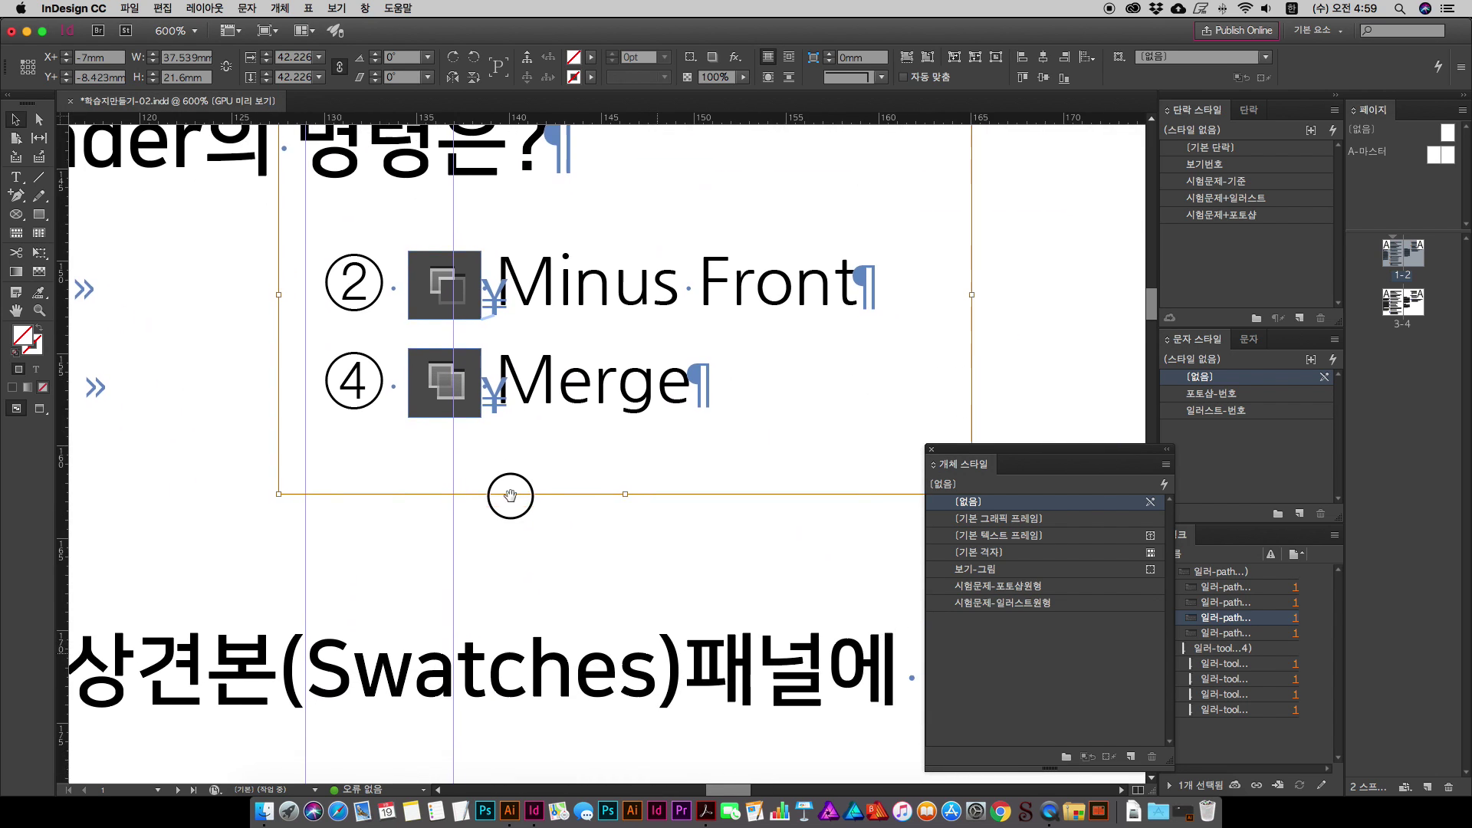
{"action": "left_click", "coordinate": [437, 397]}
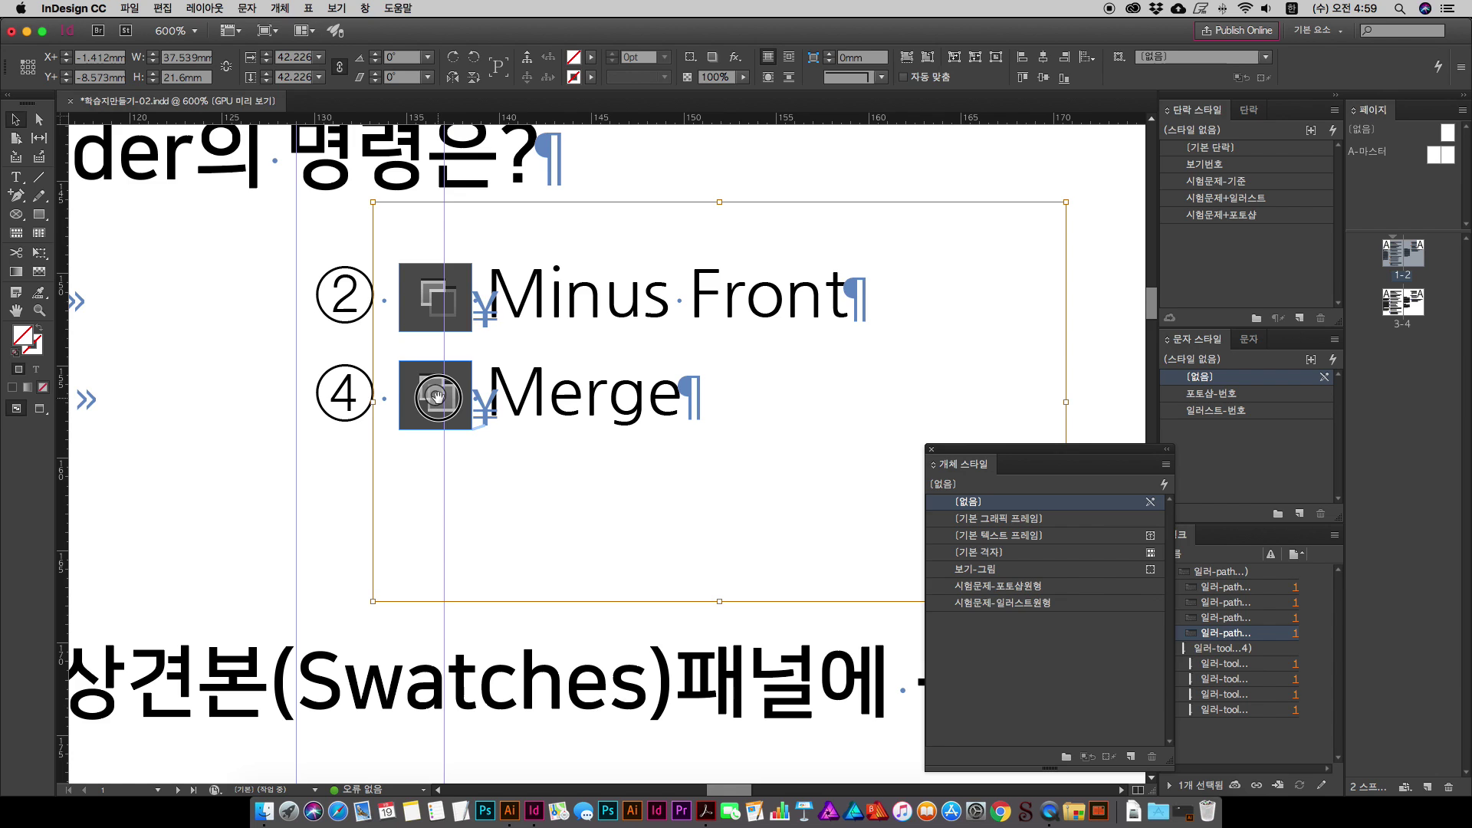
{"action": "left_click_drag", "start_coordinate": [437, 397], "coordinate": [210, 268]}
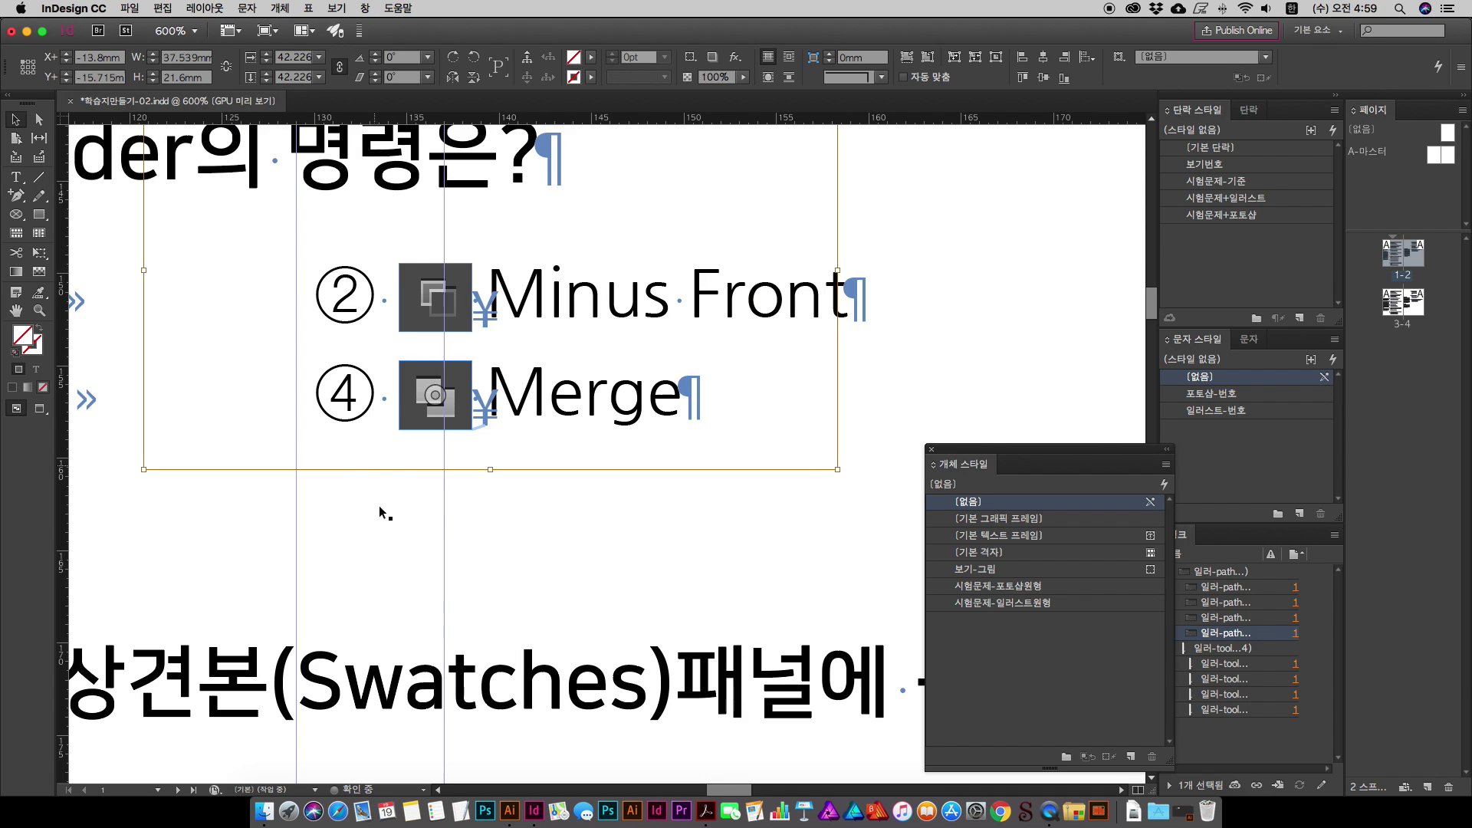
{"action": "left_click", "coordinate": [440, 506]}
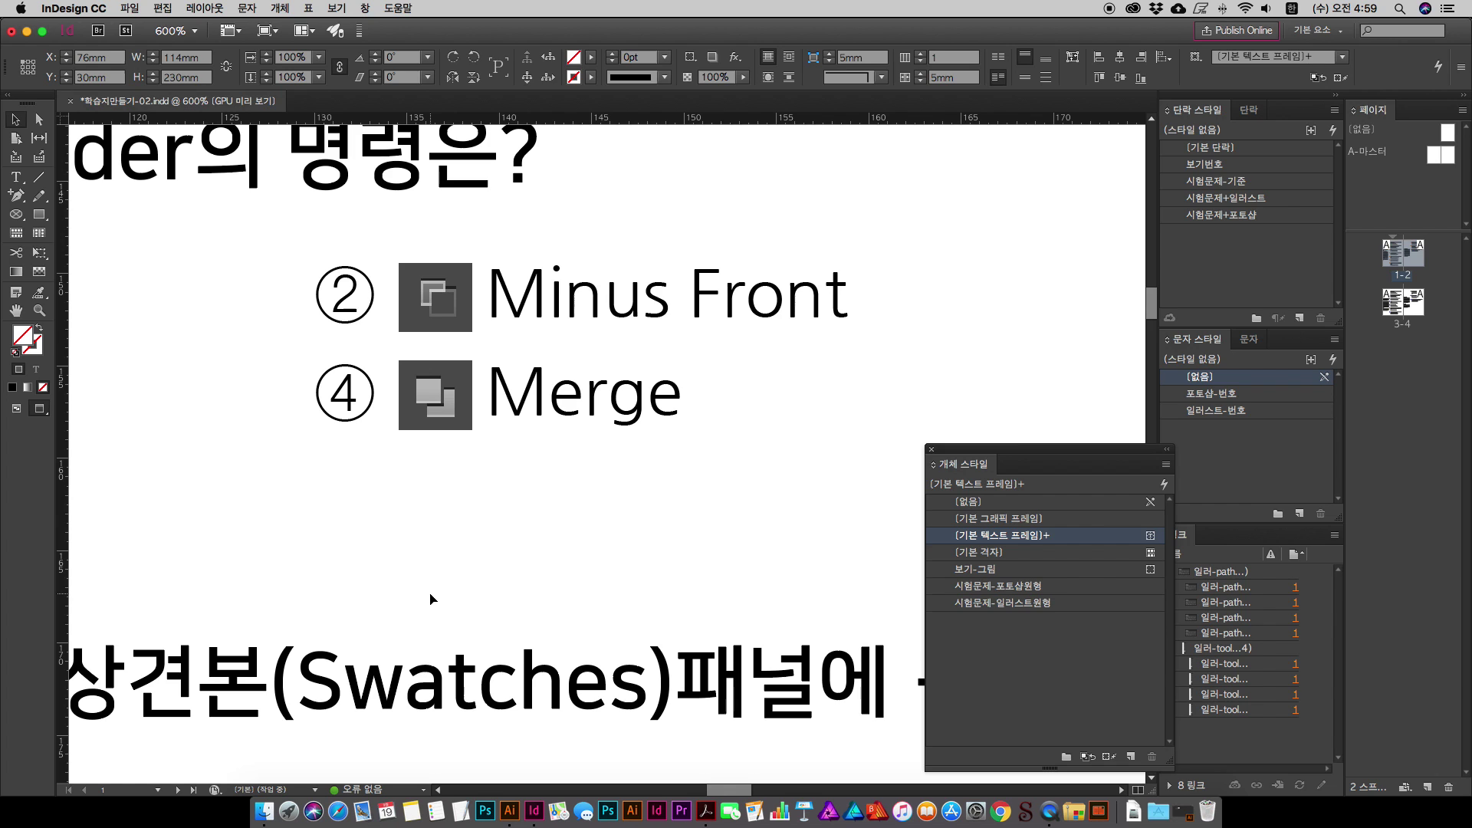
Step: Adjust the blank lines after Caps lock in the question text
{"action": "key", "text": "super+minus"}
{"action": "key", "text": "super+minus"}
{"action": "key", "text": "super+minus"}
{"action": "key", "text": "super+minus"}
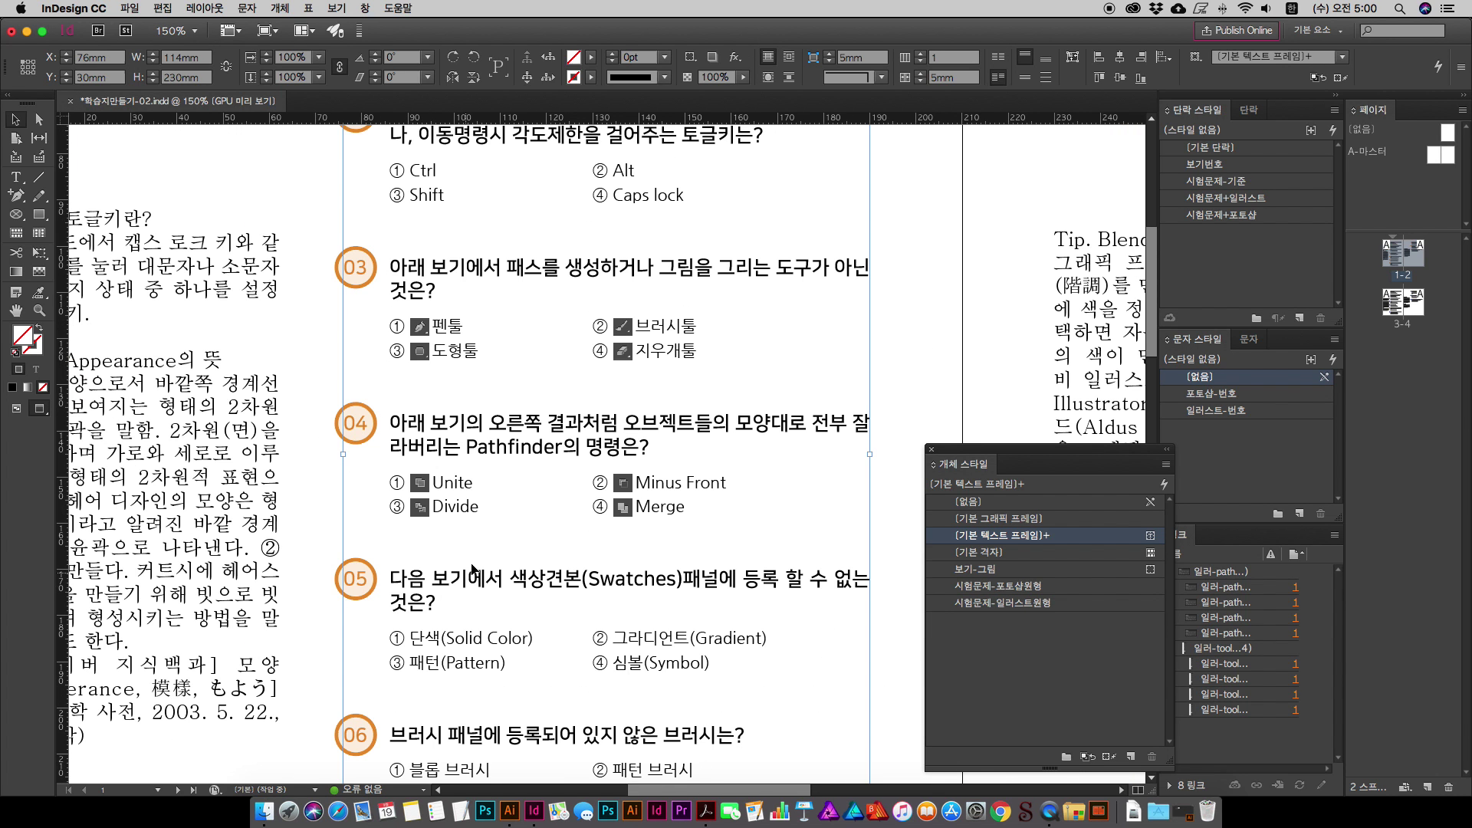
{"action": "left_click_drag", "start_coordinate": [555, 449], "coordinate": [543, 510]}
{"action": "double_click", "coordinate": [673, 258]}
{"action": "key", "text": "Return"}
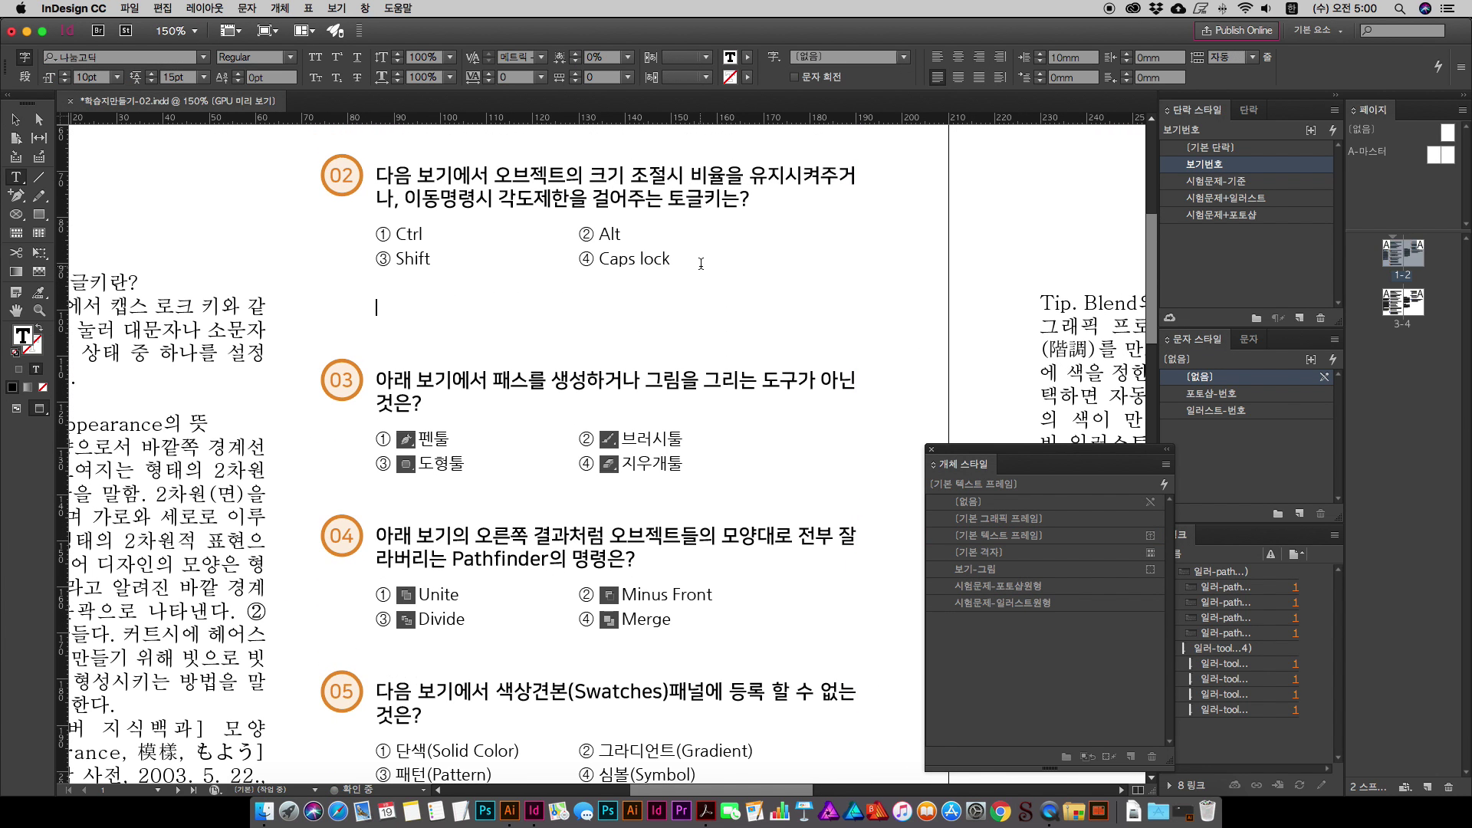
{"action": "key", "text": "BackSpace"}
{"action": "key", "text": "Return"}
{"action": "key", "text": "Return"}
{"action": "key", "text": "Return"}
{"action": "key", "text": "Return"}
{"action": "key", "text": "BackSpace"}
{"action": "key", "text": "BackSpace"}
{"action": "key", "text": "BackSpace"}
{"action": "key", "text": "BackSpace"}
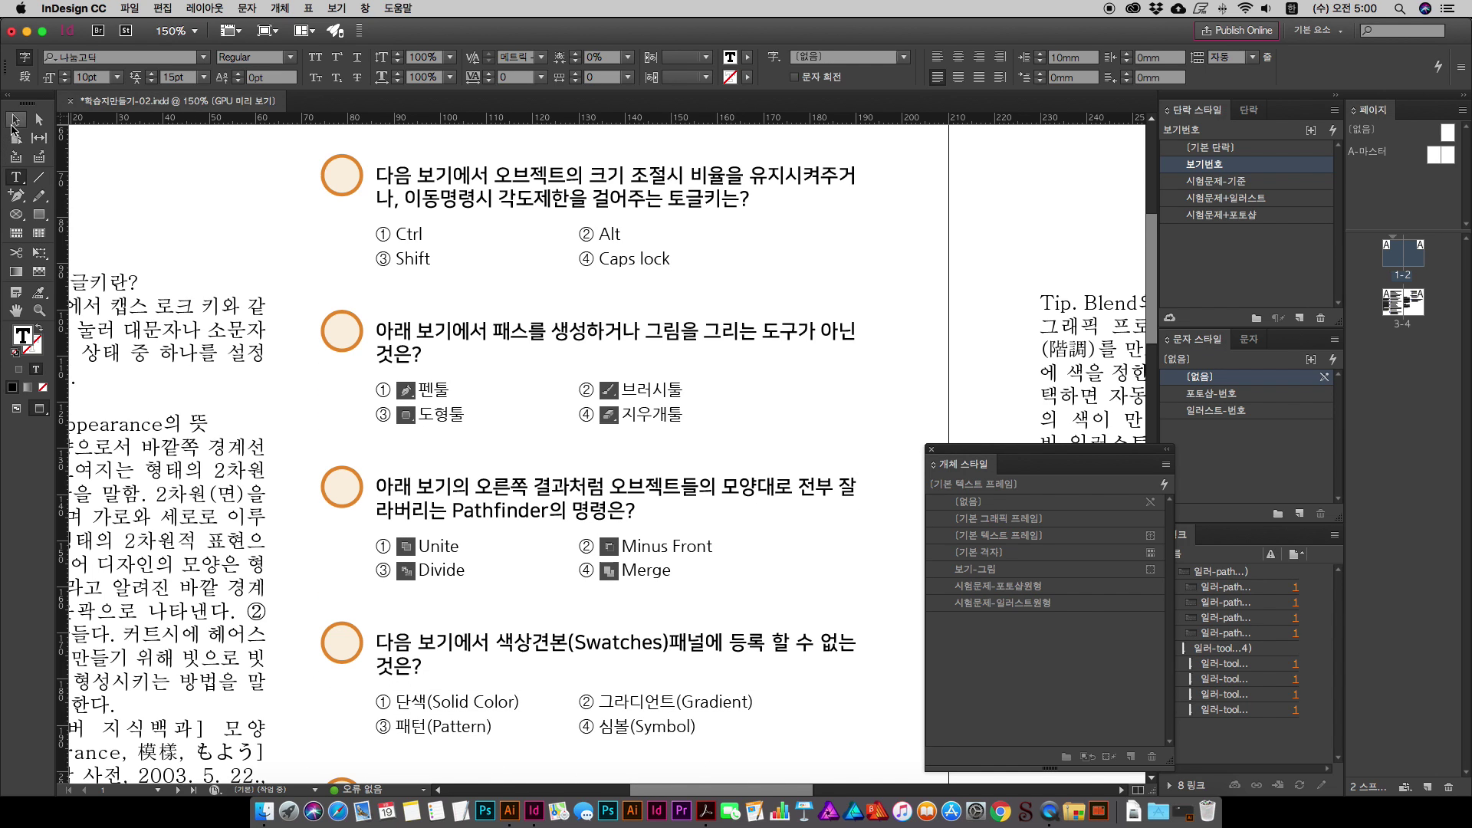
Step: Deselect everything, zoom out to 100%, and zoom in on page 3's questions
{"action": "left_click", "coordinate": [14, 123]}
{"action": "left_click", "coordinate": [903, 275]}
{"action": "key", "text": "super+minus"}
{"action": "key", "text": "super+minus"}
{"action": "left_click", "coordinate": [679, 397]}
{"action": "scroll", "coordinate": [637, 383], "scroll_direction": "down", "scroll_amount": 15}
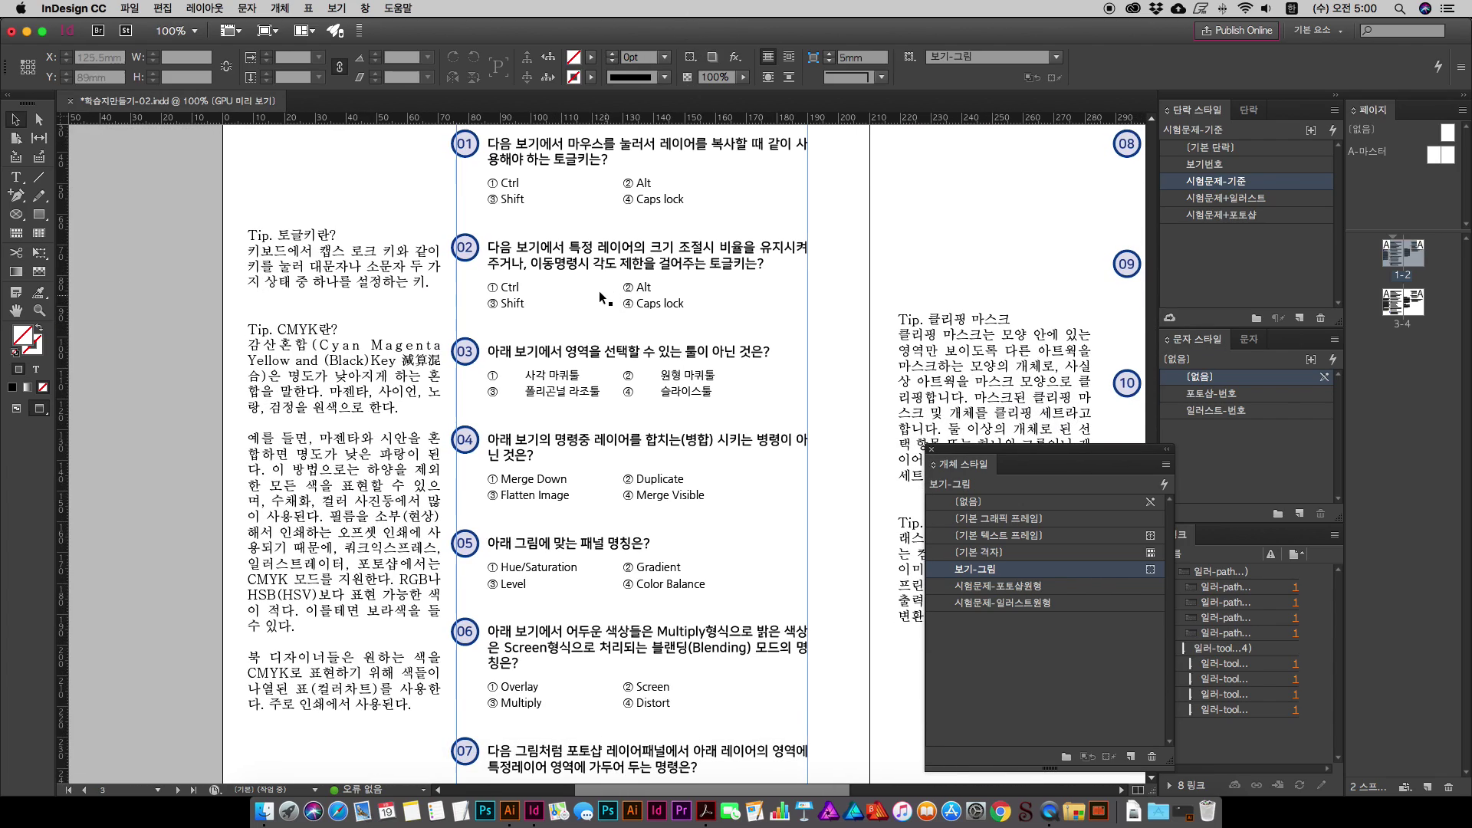
{"action": "key", "text": "super+equal"}
{"action": "key", "text": "super+equal"}
{"action": "key", "text": "super+equal"}
Step: Replace the dotted spaces after ① in question 03 with a pasted inline icon
{"action": "left_click", "coordinate": [16, 412]}
{"action": "double_click", "coordinate": [418, 370]}
{"action": "left_click_drag", "start_coordinate": [437, 368], "coordinate": [383, 368]}
{"action": "key", "text": "super+v"}
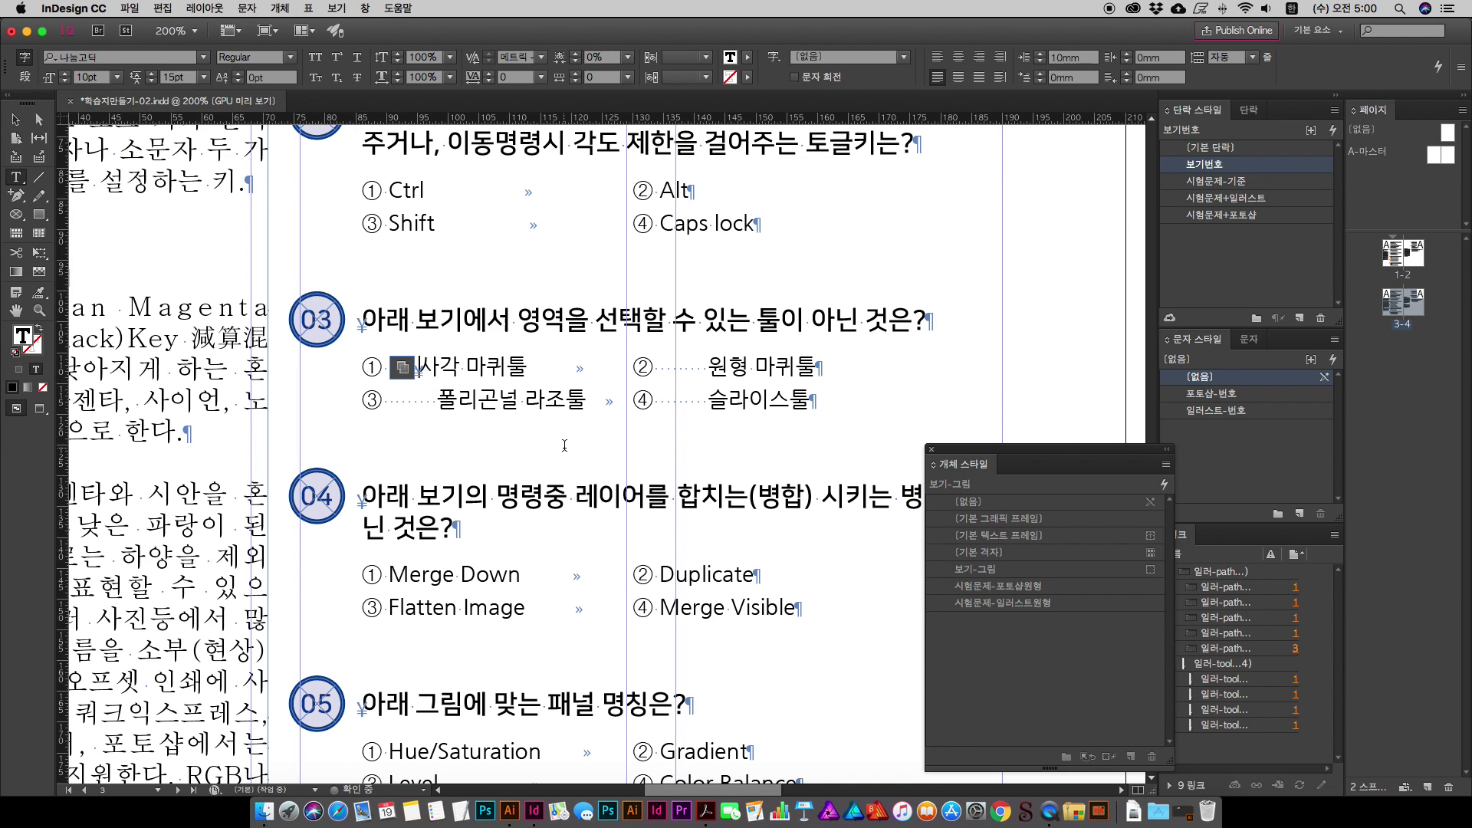
{"action": "key", "text": "super+equal"}
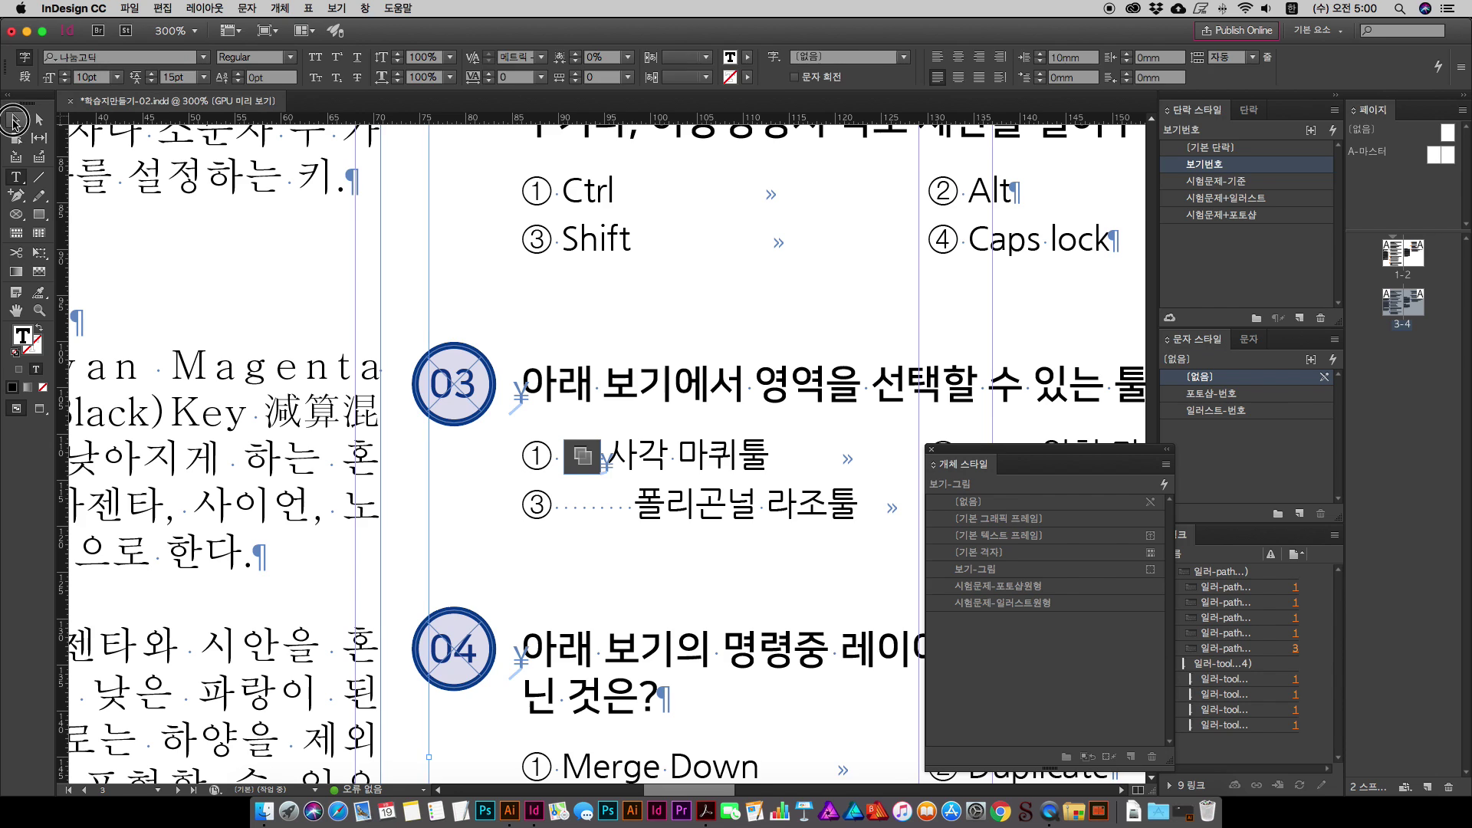
Step: Select the new inline icon and open Place with Cmd+D to replace its picture
{"action": "left_click", "coordinate": [14, 120]}
{"action": "scroll", "coordinate": [559, 296], "scroll_direction": "right", "scroll_amount": 5}
{"action": "scroll", "coordinate": [391, 273], "scroll_direction": "down", "scroll_amount": 2}
{"action": "left_click", "coordinate": [278, 361]}
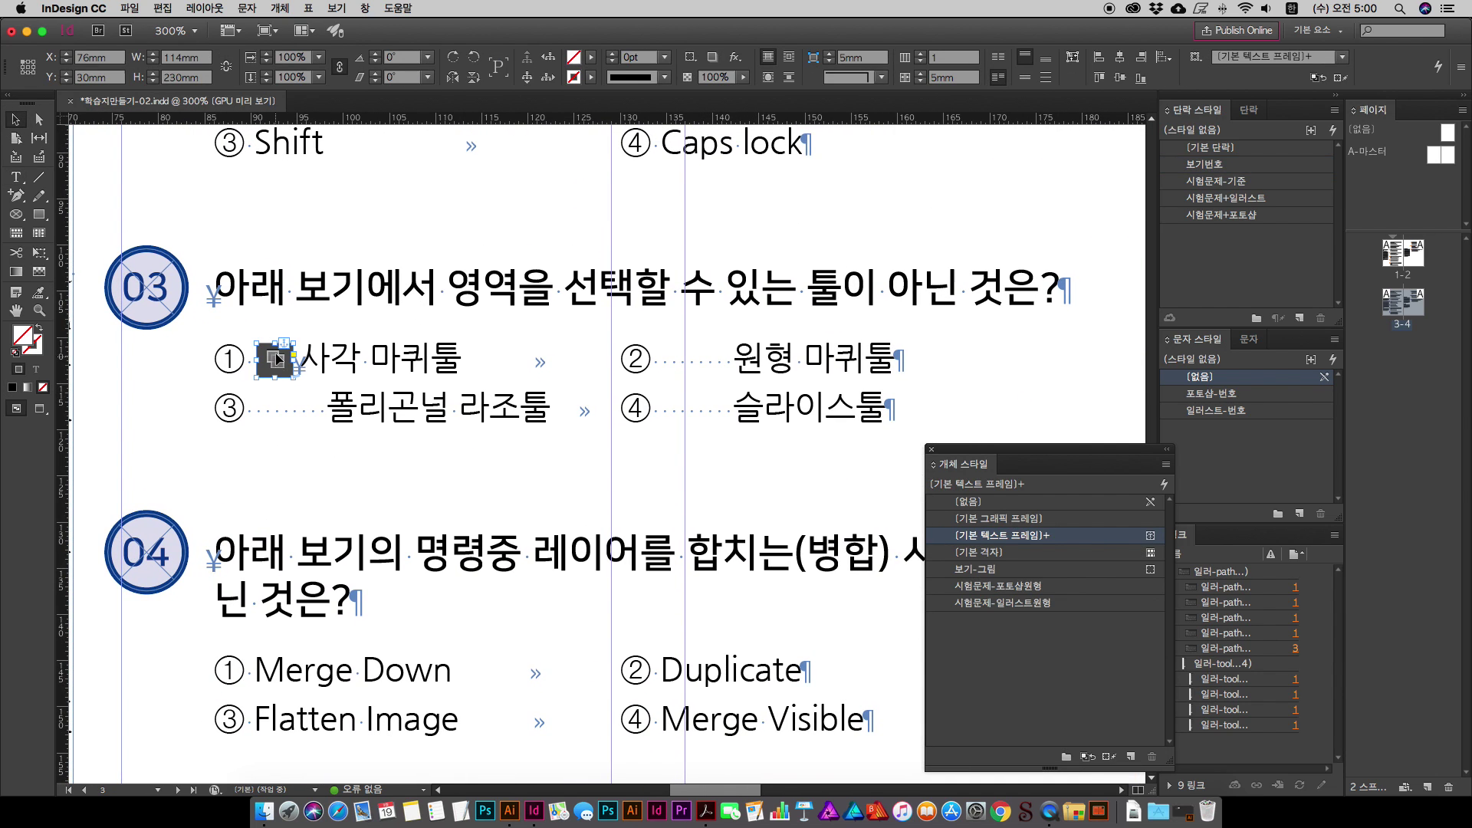
{"action": "left_click", "coordinate": [278, 357]}
{"action": "key", "text": "super+d"}
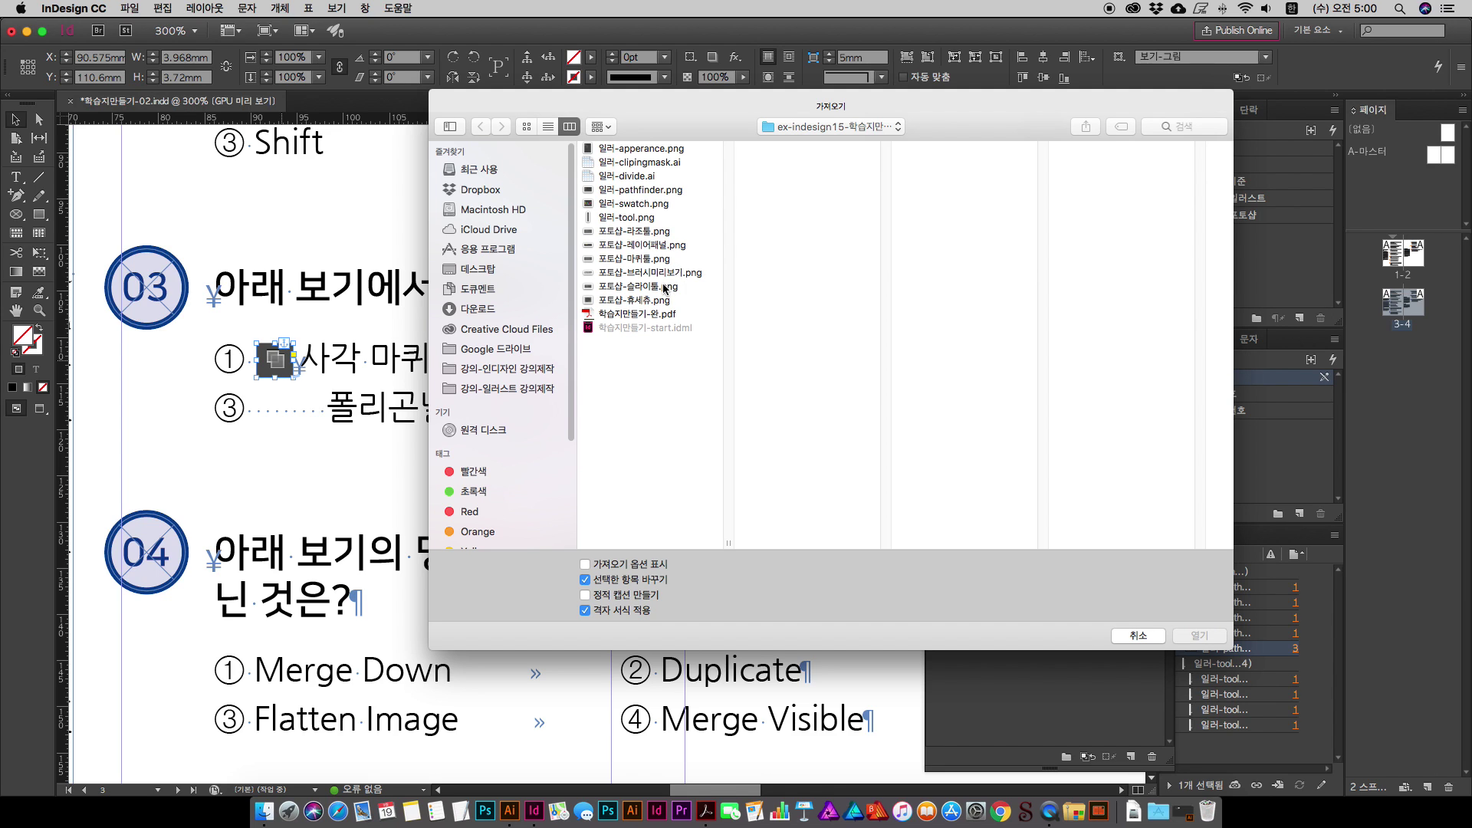
Step: Place 포토샵-마퀴툴.png into the inline icon before 사각 마퀴툴
{"action": "left_click_drag", "start_coordinate": [671, 126], "coordinate": [824, 143]}
{"action": "left_click", "coordinate": [788, 250]}
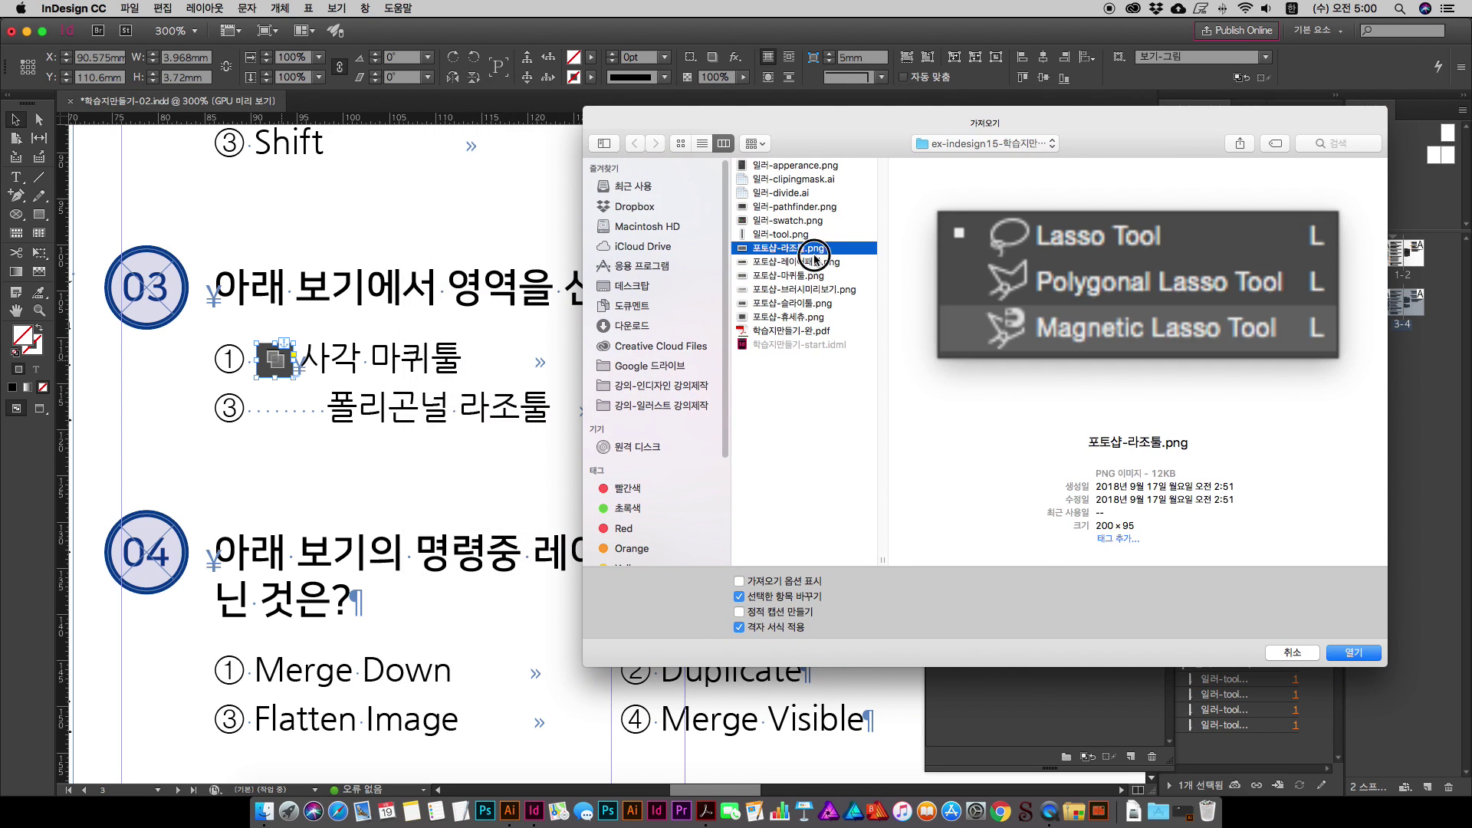
{"action": "left_click", "coordinate": [817, 263]}
{"action": "left_click", "coordinate": [782, 277]}
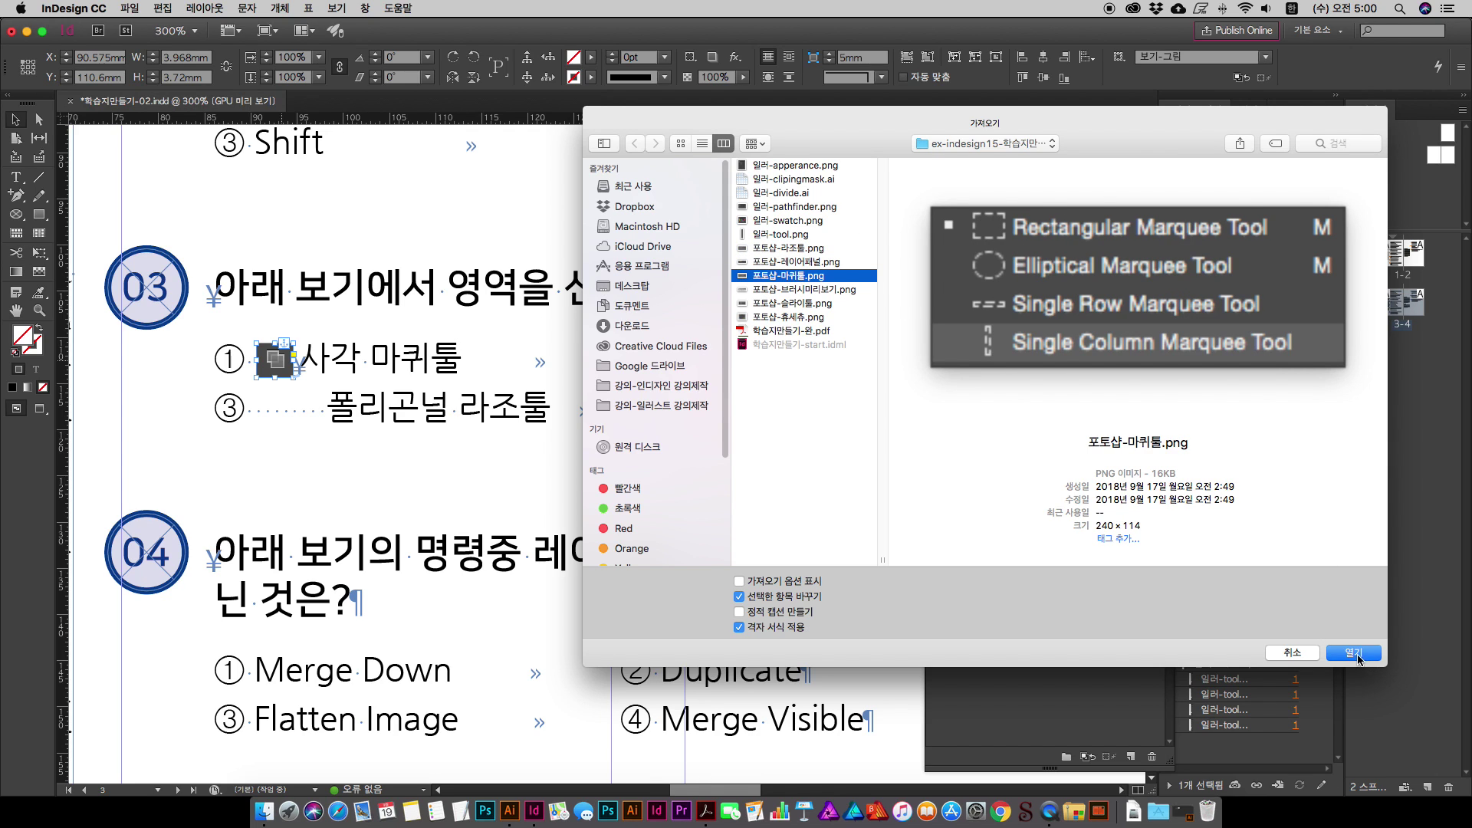
{"action": "left_click", "coordinate": [1354, 653]}
Step: Crop the marquee screenshot so the rectangular marquee icon shows
{"action": "left_click", "coordinate": [275, 360]}
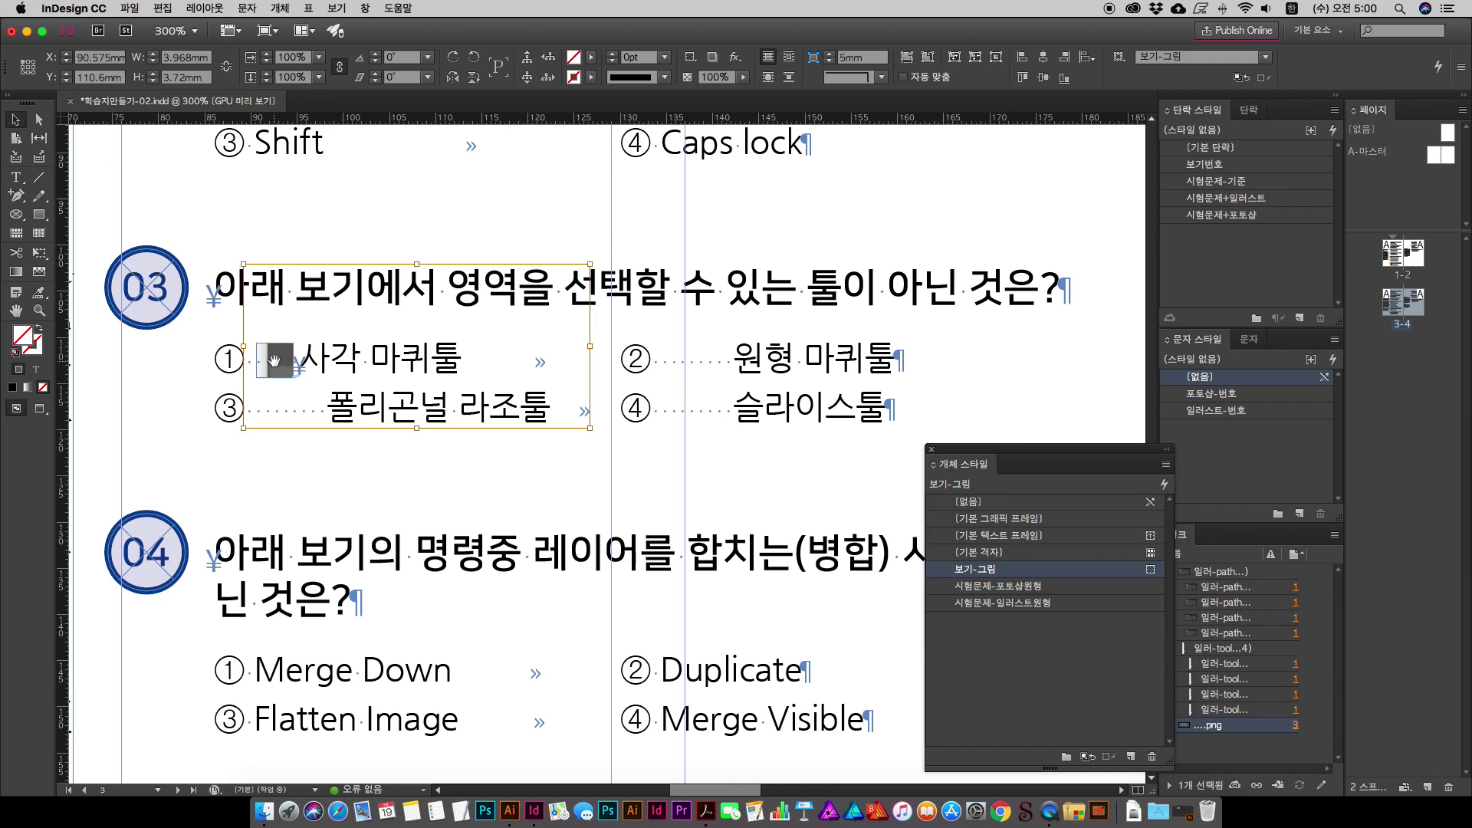
{"action": "left_click_drag", "start_coordinate": [279, 368], "coordinate": [242, 426]}
{"action": "mouse_move", "coordinate": [553, 492]}
{"action": "left_mouse_down"}
{"action": "mouse_move", "coordinate": [608, 506]}
{"action": "mouse_move", "coordinate": [576, 501]}
{"action": "left_mouse_up"}
{"action": "left_click_drag", "start_coordinate": [276, 361], "coordinate": [273, 362]}
{"action": "left_click_drag", "start_coordinate": [270, 364], "coordinate": [274, 363]}
{"action": "left_click", "coordinate": [176, 431]}
Step: Paste the marquee icon after ② and crop it to show the elliptical marquee
{"action": "double_click", "coordinate": [338, 370]}
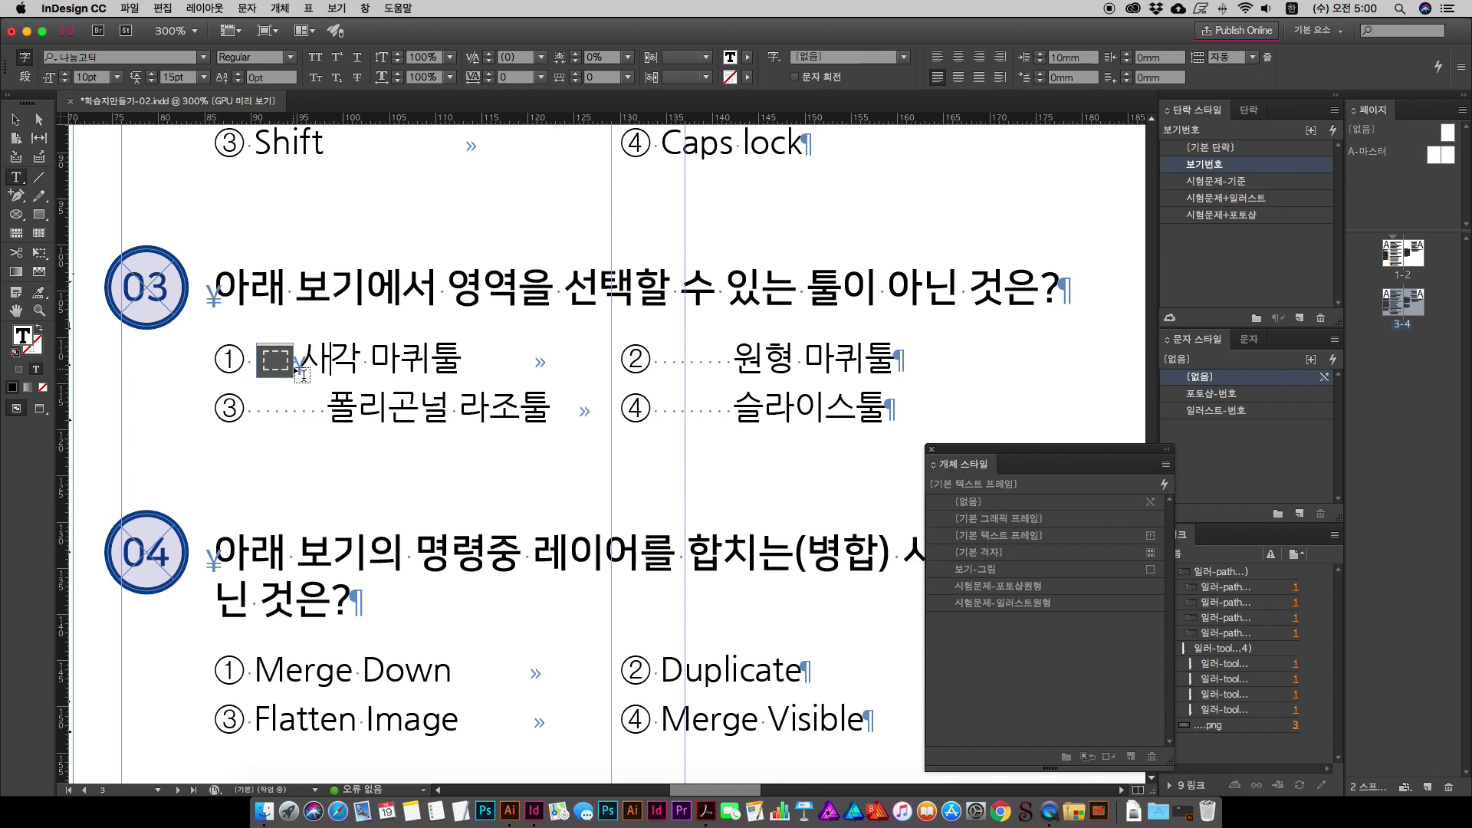
{"action": "mouse_move", "coordinate": [253, 358]}
{"action": "left_mouse_down"}
{"action": "mouse_move", "coordinate": [272, 356]}
{"action": "mouse_move", "coordinate": [230, 355]}
{"action": "mouse_move", "coordinate": [246, 354]}
{"action": "left_mouse_up"}
{"action": "left_click", "coordinate": [336, 364]}
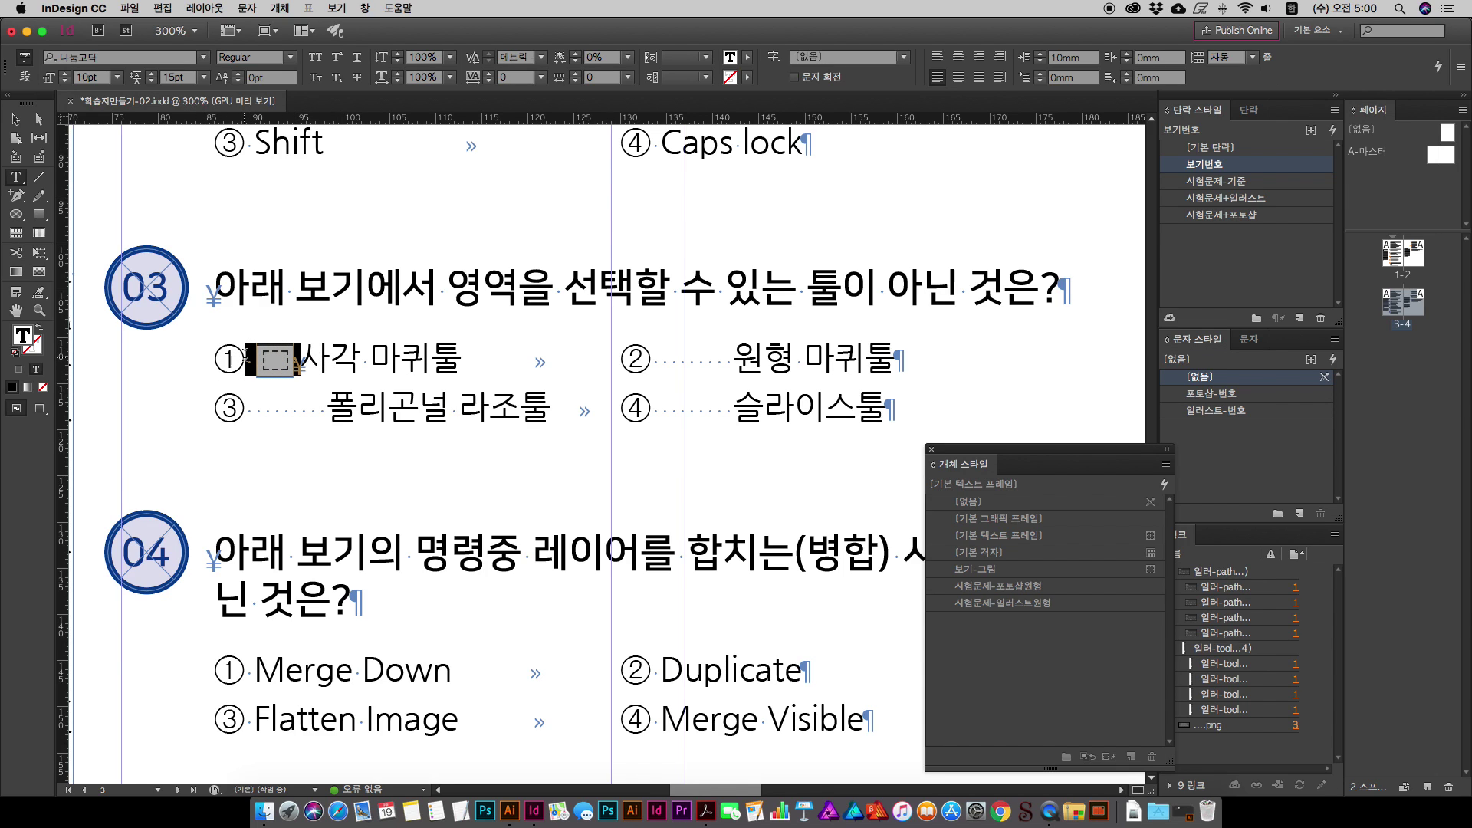
{"action": "left_click_drag", "start_coordinate": [734, 363], "coordinate": [660, 360]}
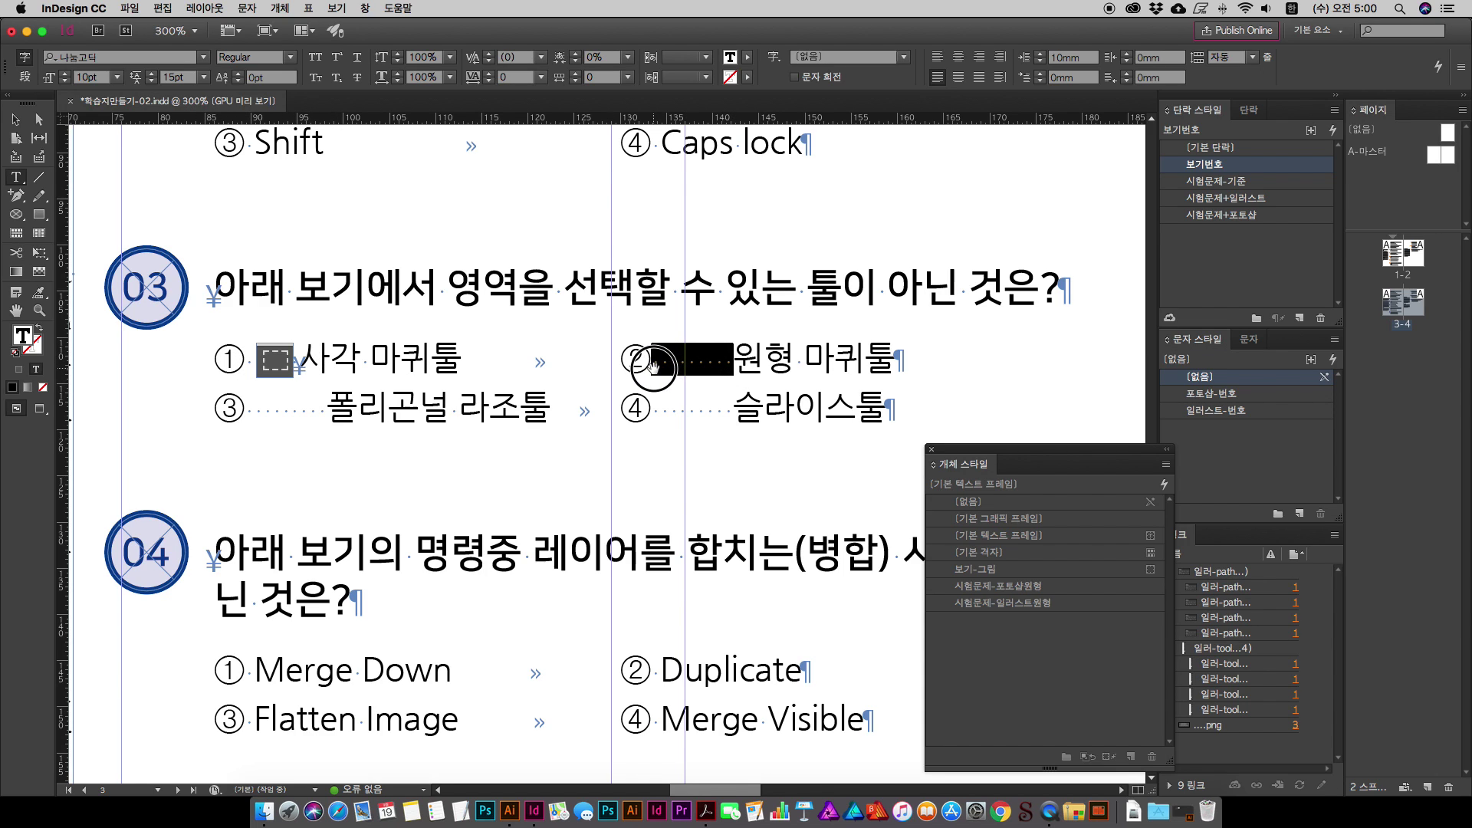
{"action": "key", "text": "super+v"}
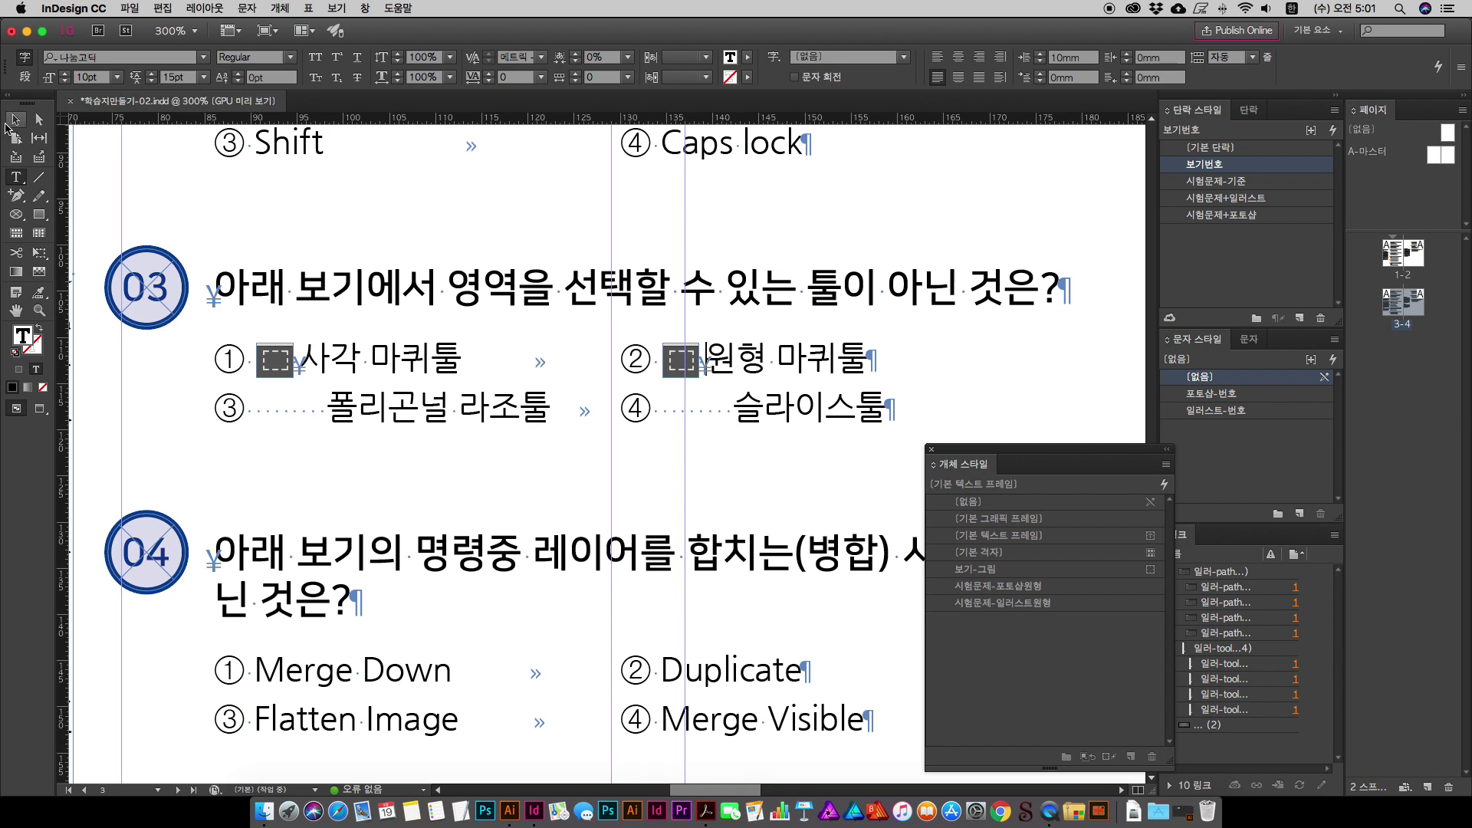
{"action": "left_click", "coordinate": [25, 119]}
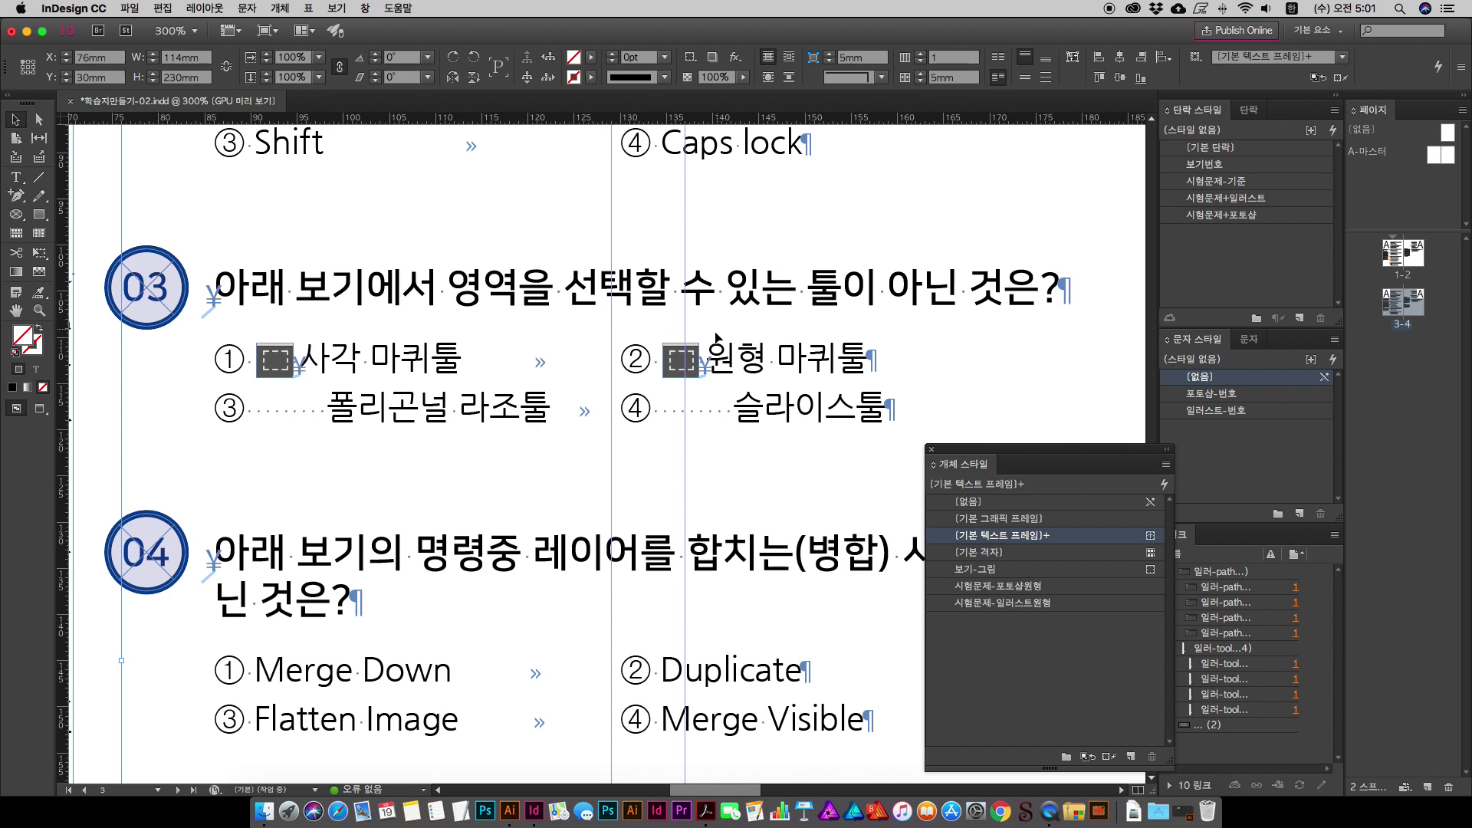
{"action": "left_click", "coordinate": [684, 363]}
{"action": "left_click_drag", "start_coordinate": [684, 363], "coordinate": [680, 337]}
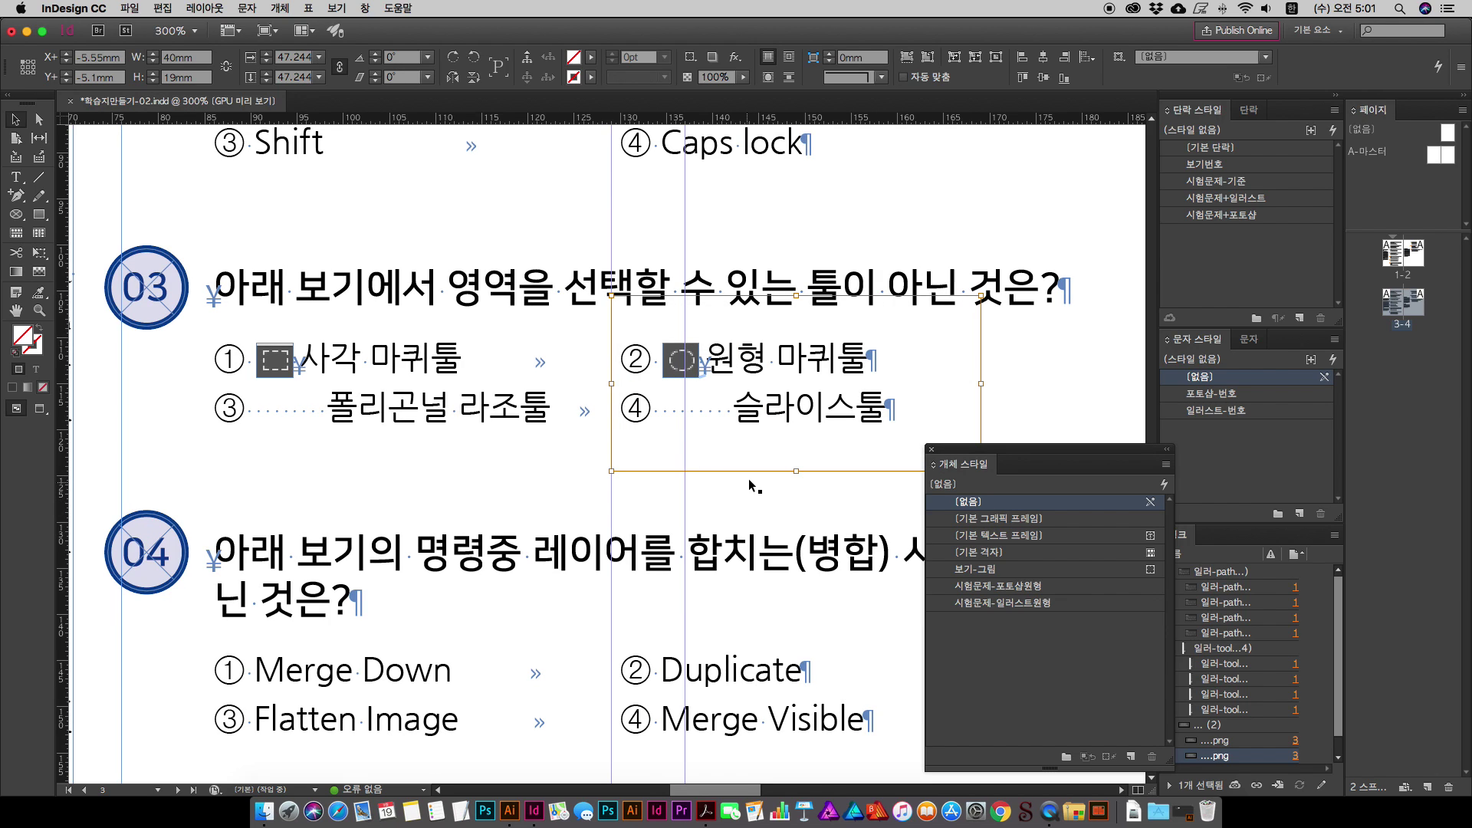
Step: Paste the icon after ③, select it, and open Place to replace its picture
{"action": "double_click", "coordinate": [292, 406]}
{"action": "left_click_drag", "start_coordinate": [247, 407], "coordinate": [326, 407]}
{"action": "key", "text": "super+v"}
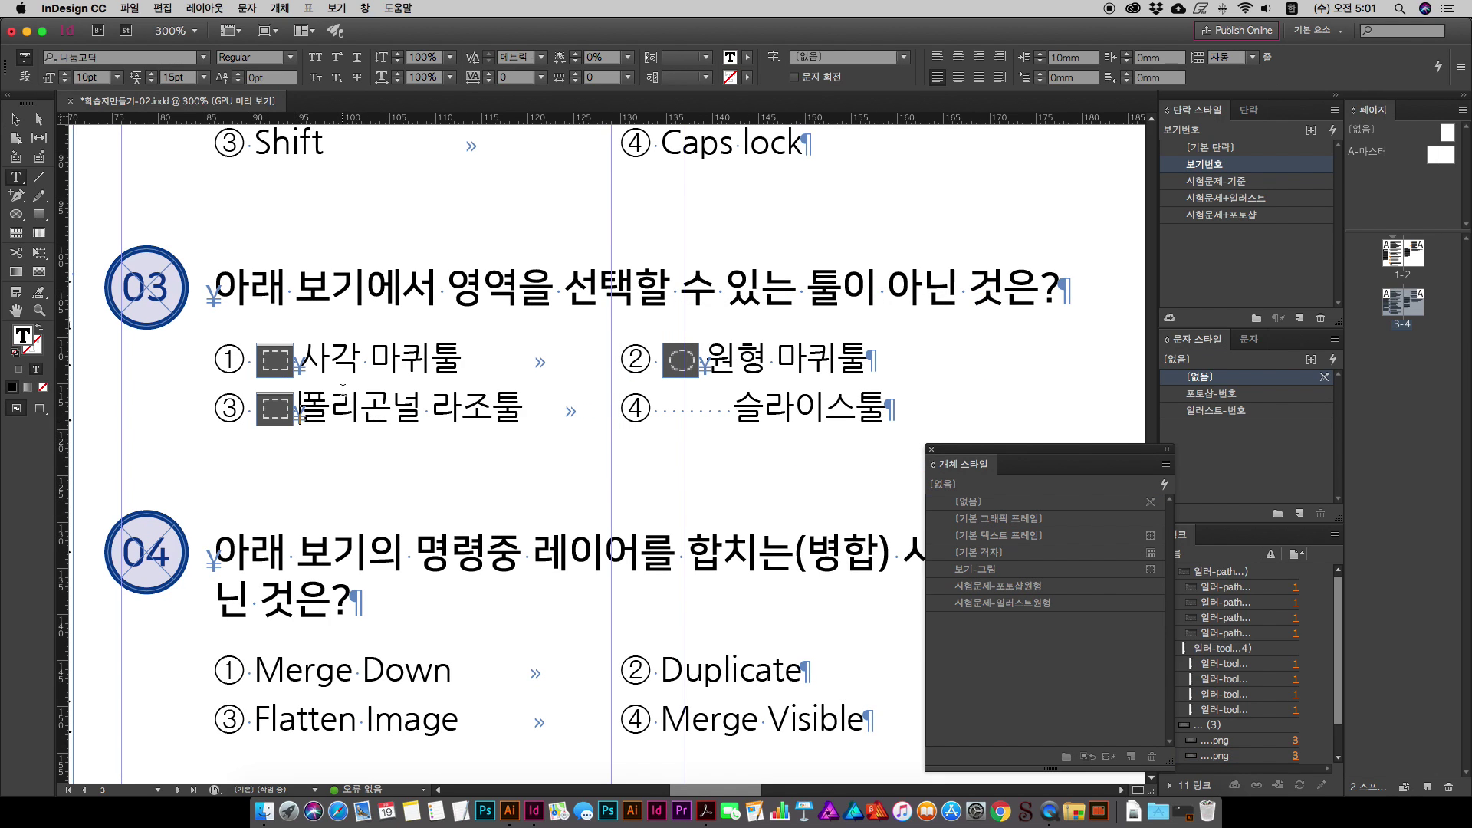
{"action": "left_click", "coordinate": [15, 117]}
{"action": "left_click", "coordinate": [274, 406]}
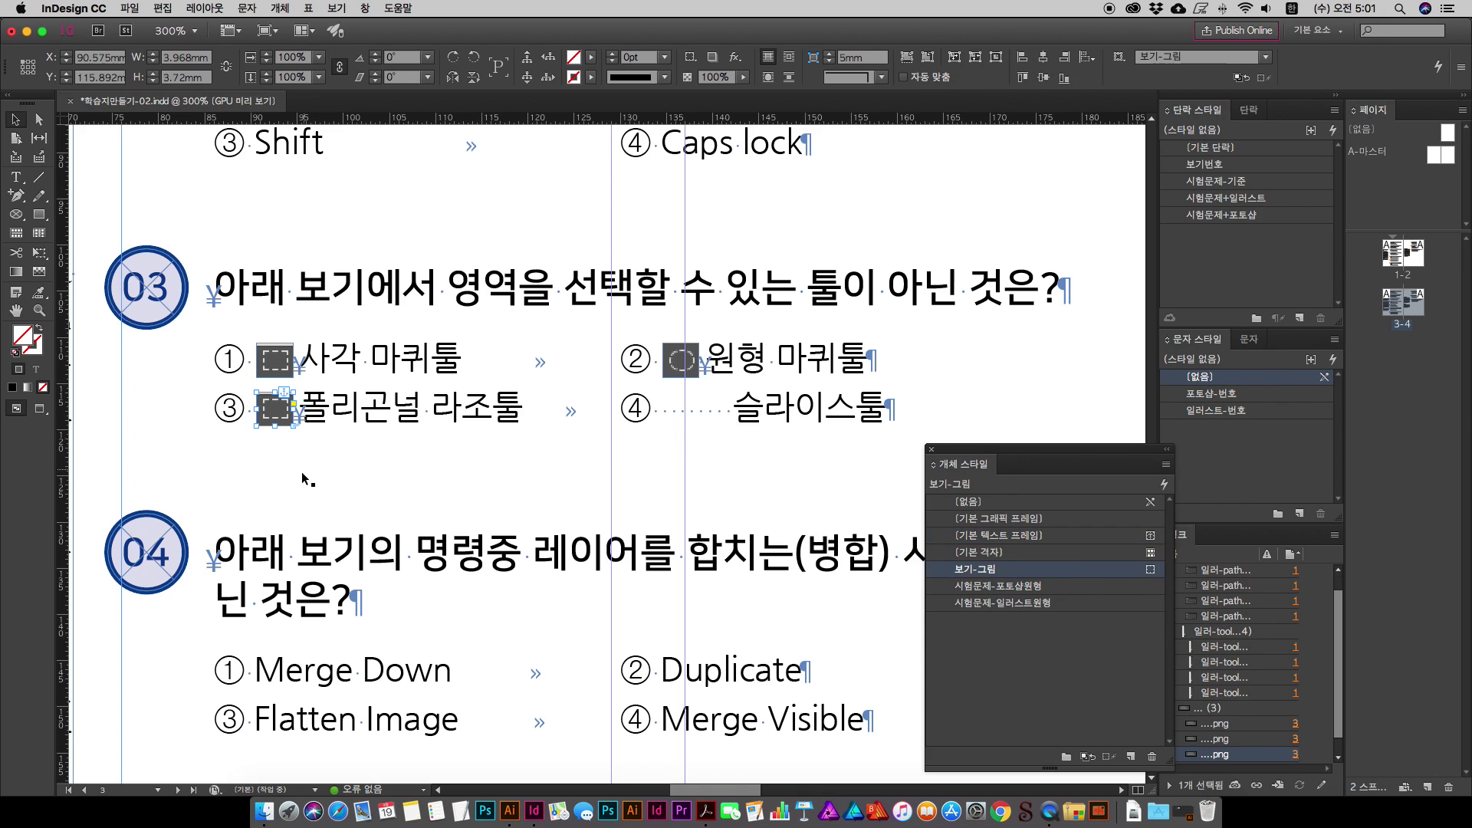
{"action": "key", "text": "super+d"}
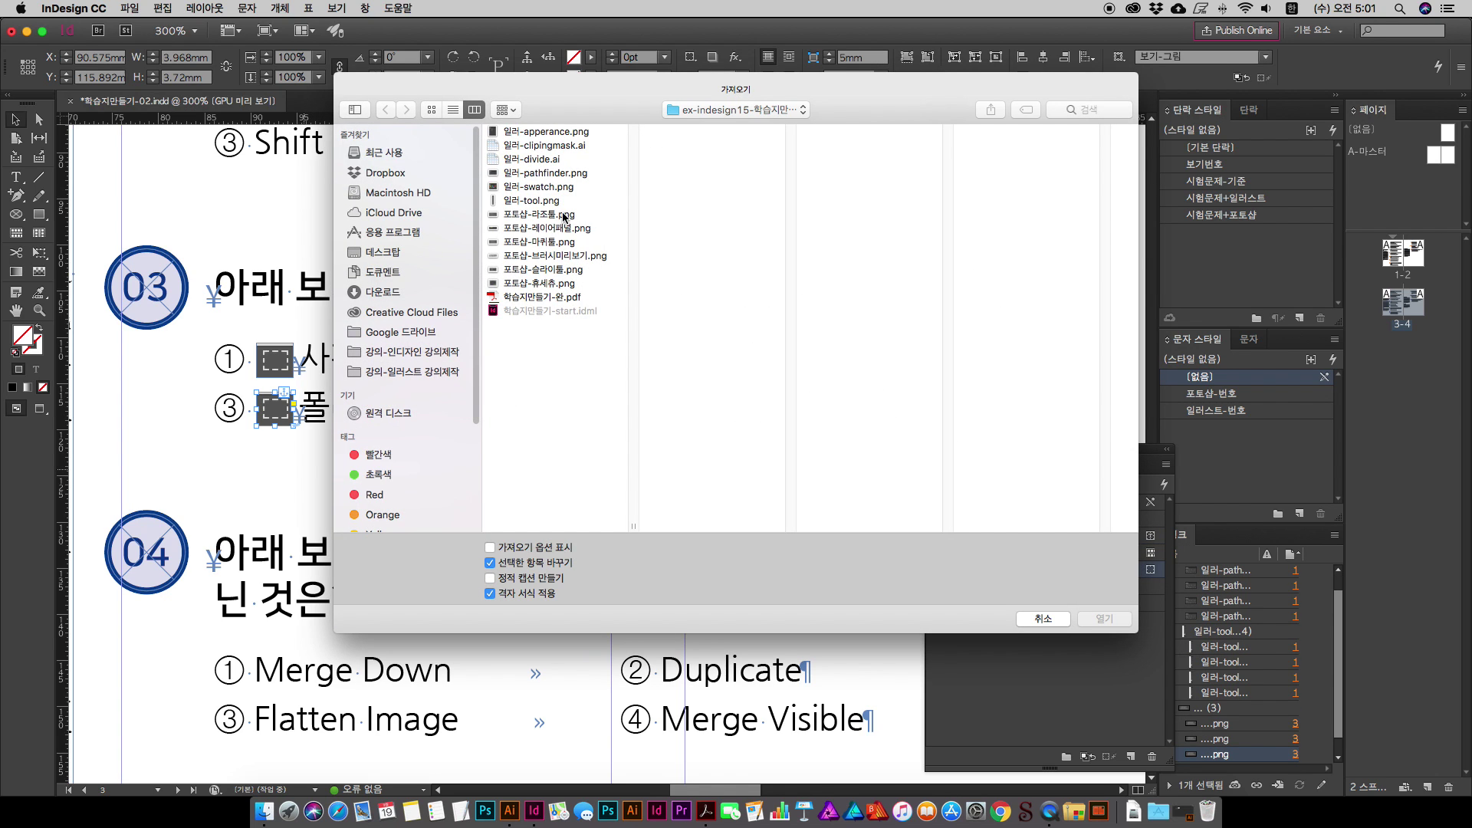
Step: Place 포토샵-라조툴.png into ③'s icon and crop it to the polygonal lasso
{"action": "left_click", "coordinate": [546, 214]}
{"action": "left_click_drag", "start_coordinate": [613, 96], "coordinate": [838, 100]}
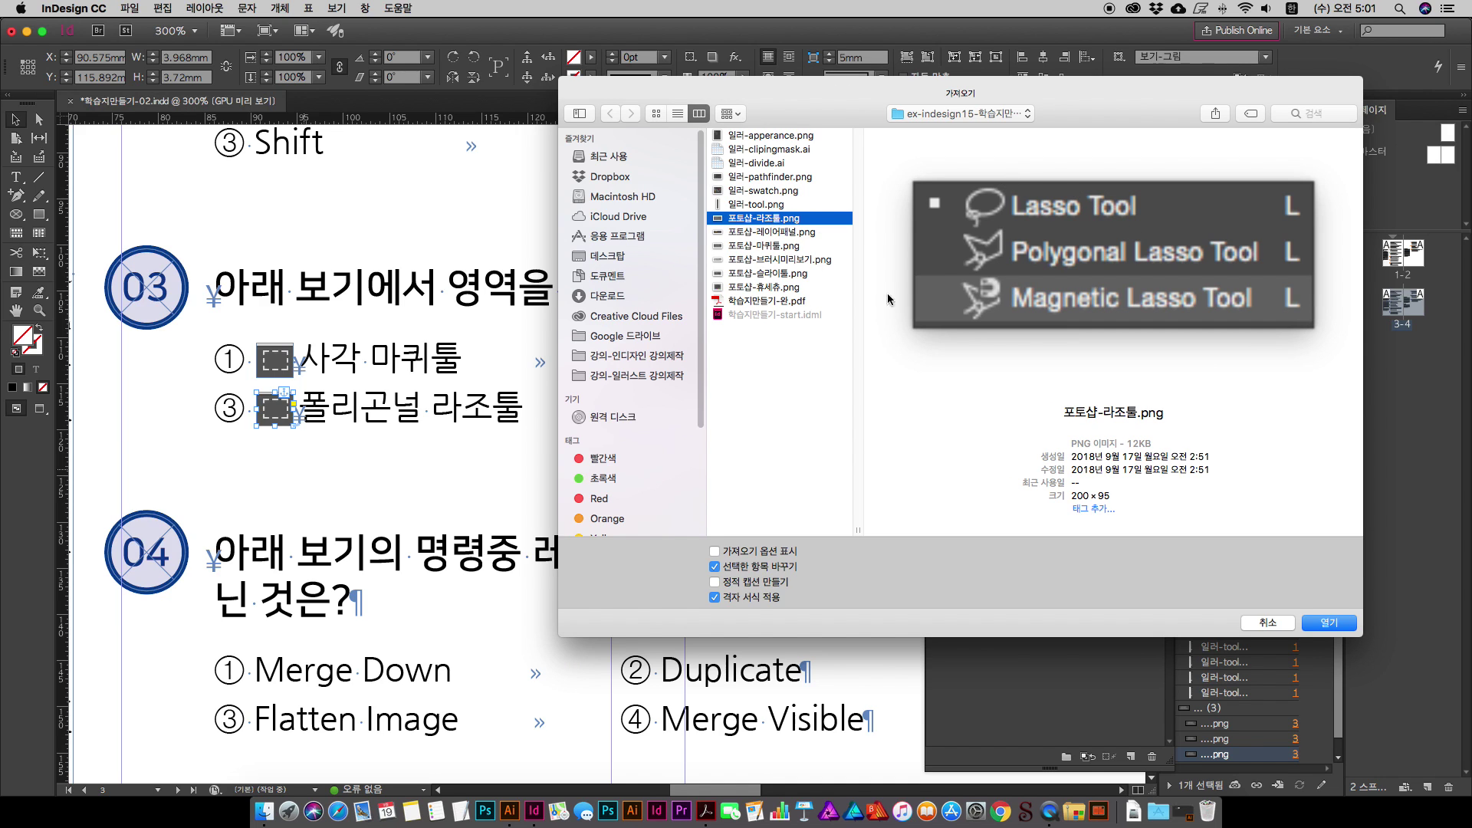
{"action": "left_click", "coordinate": [1330, 622]}
{"action": "left_click", "coordinate": [278, 414]}
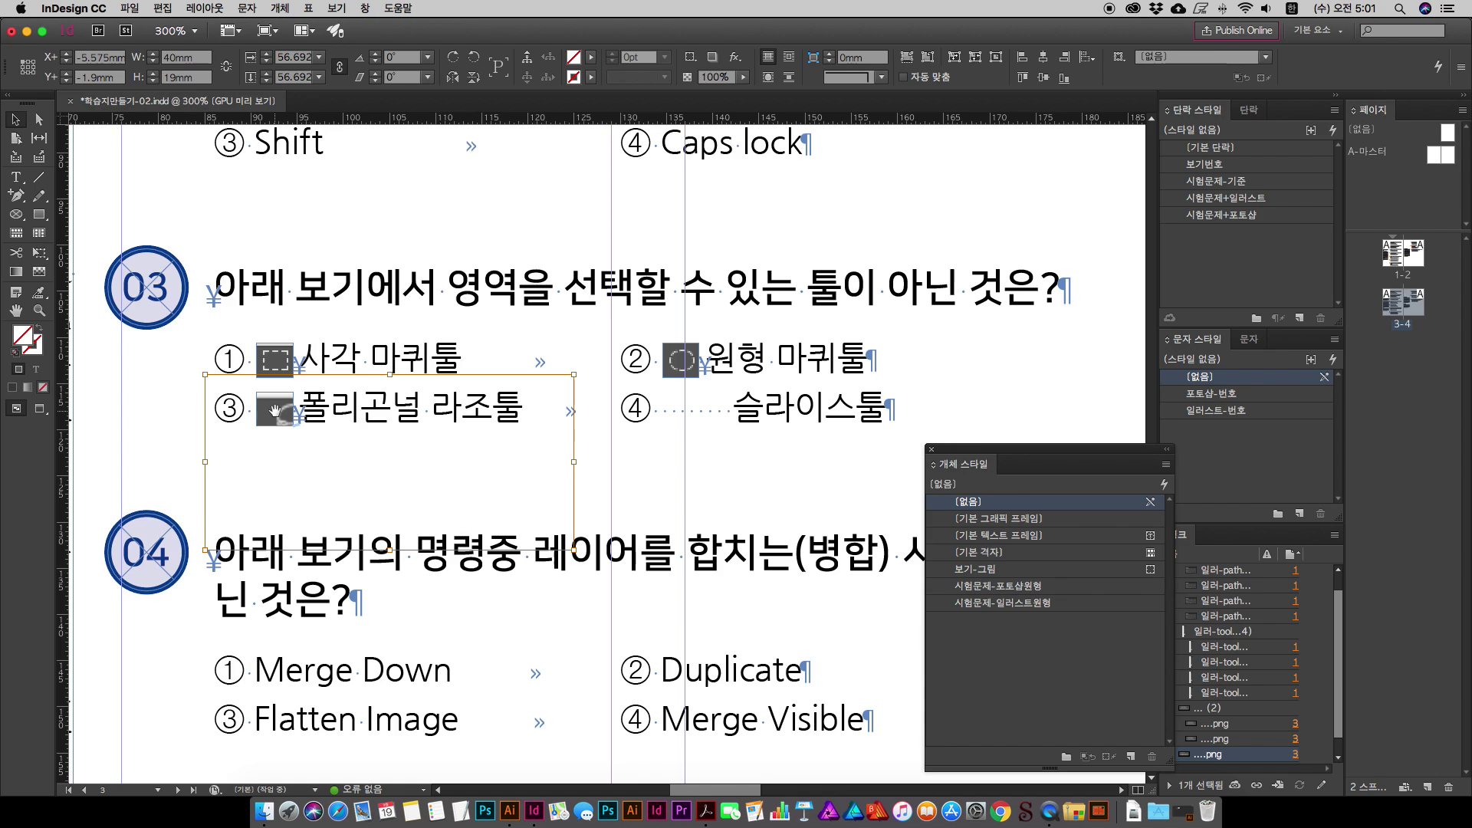
{"action": "left_click_drag", "start_coordinate": [276, 409], "coordinate": [259, 406]}
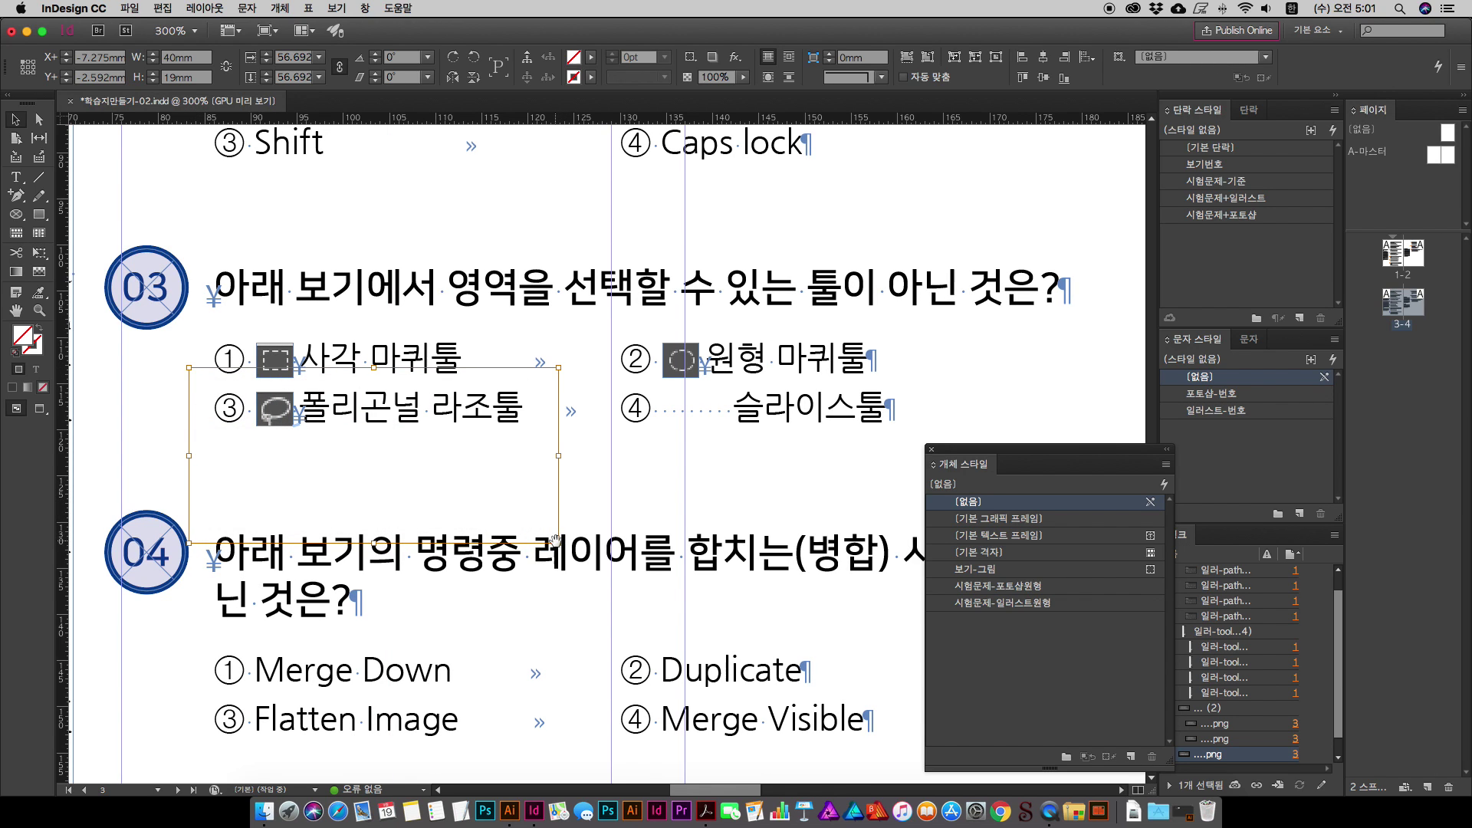
{"action": "left_click_drag", "start_coordinate": [556, 539], "coordinate": [553, 540]}
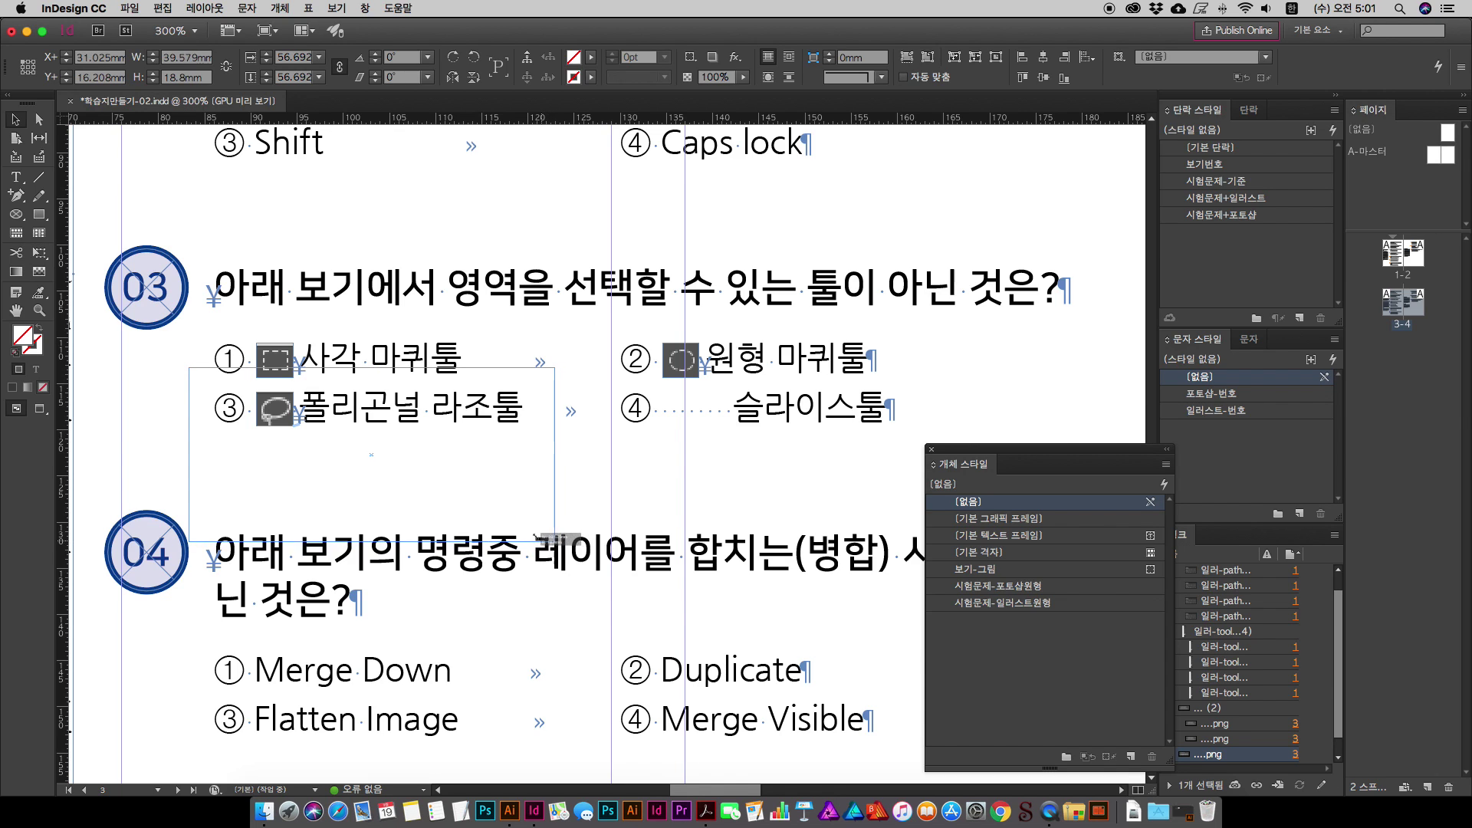
{"action": "left_click", "coordinate": [272, 409]}
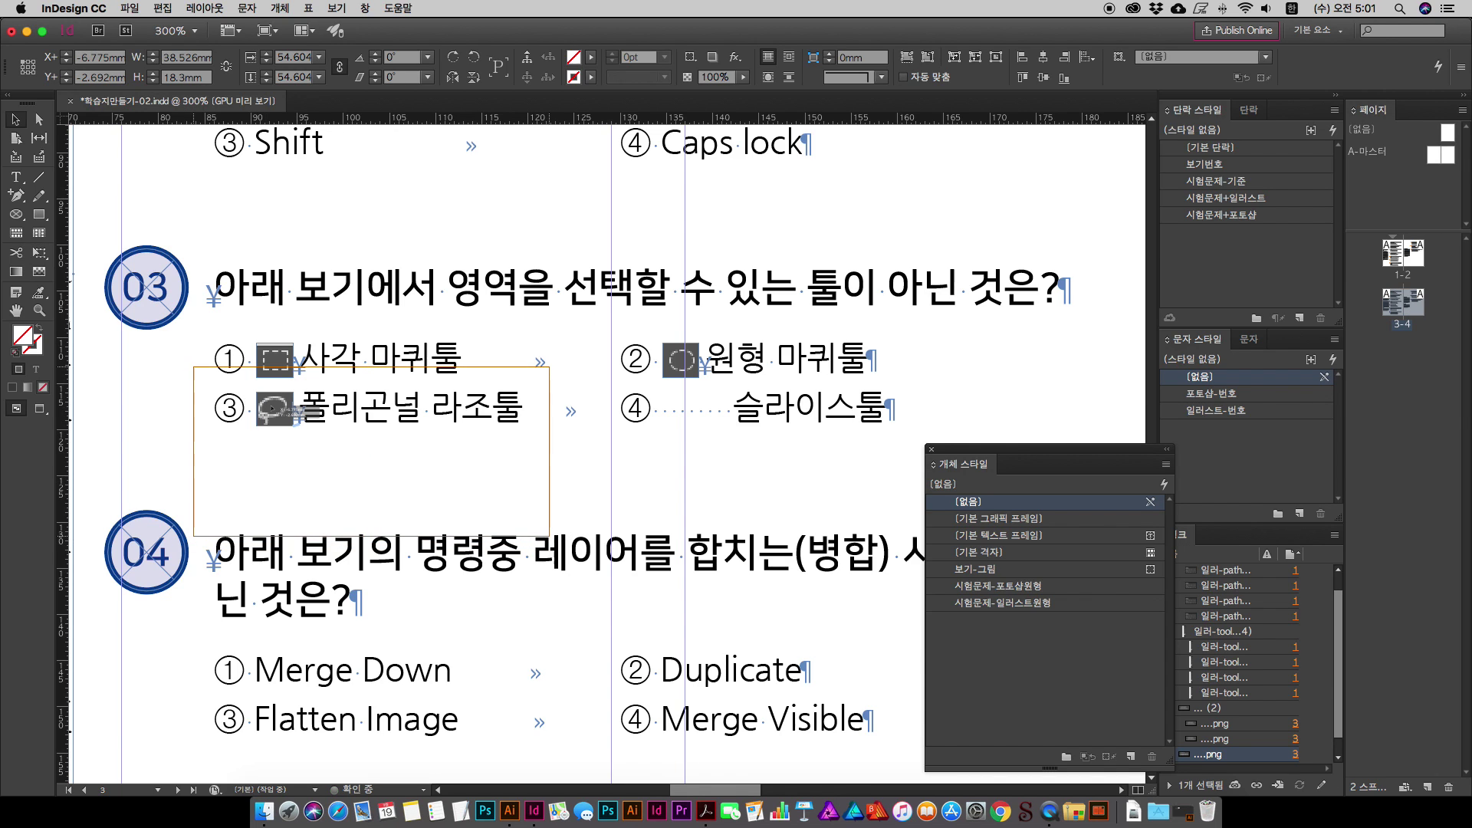
{"action": "left_click_drag", "start_coordinate": [272, 409], "coordinate": [274, 378]}
{"action": "left_click", "coordinate": [387, 542]}
Step: Paste an inline icon in place of the dotted spaces before 슬라이스툴 and select it
{"action": "double_click", "coordinate": [357, 414]}
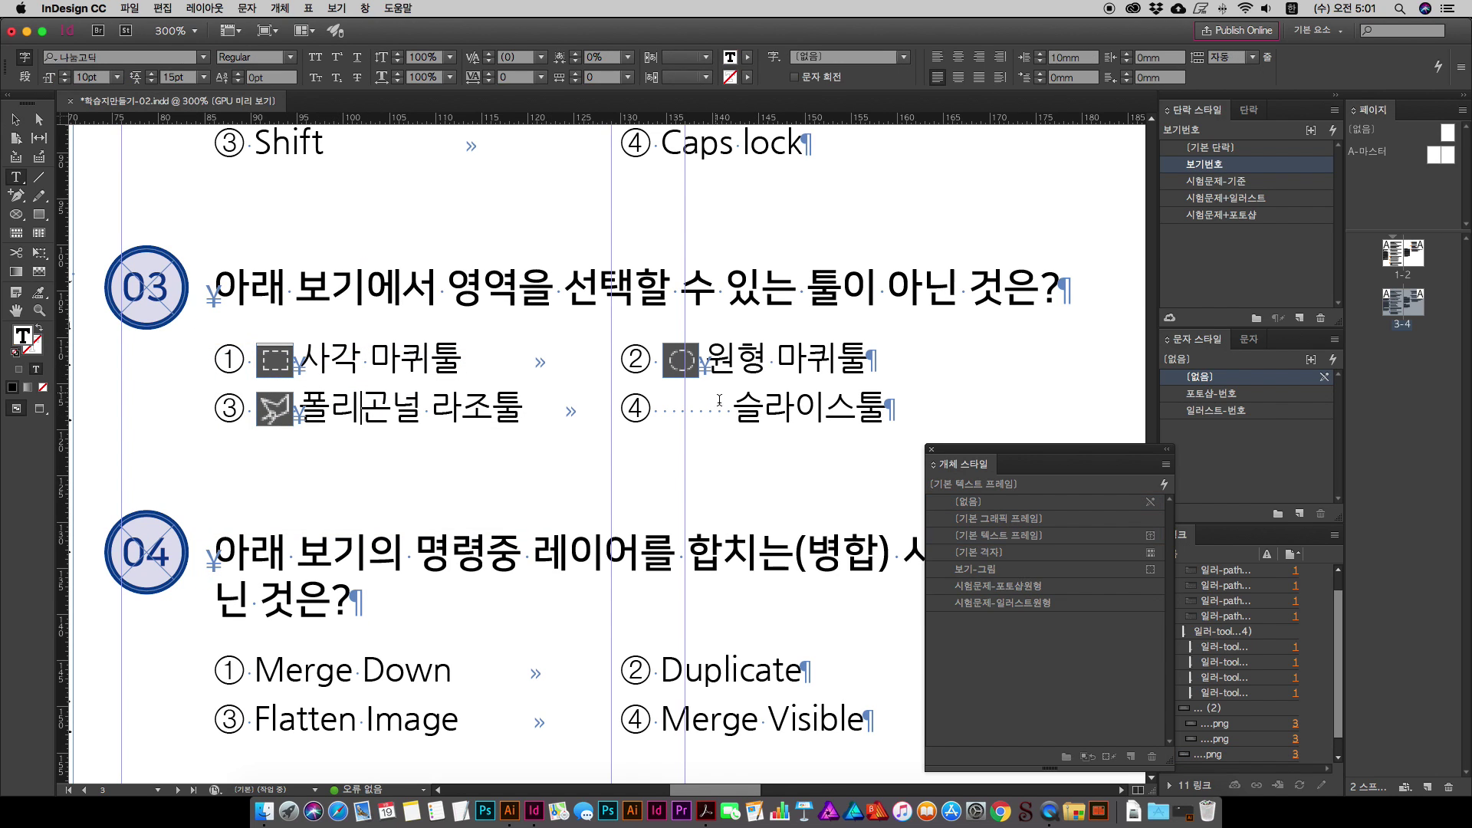
{"action": "left_click_drag", "start_coordinate": [733, 407], "coordinate": [651, 406]}
{"action": "key", "text": "super+v"}
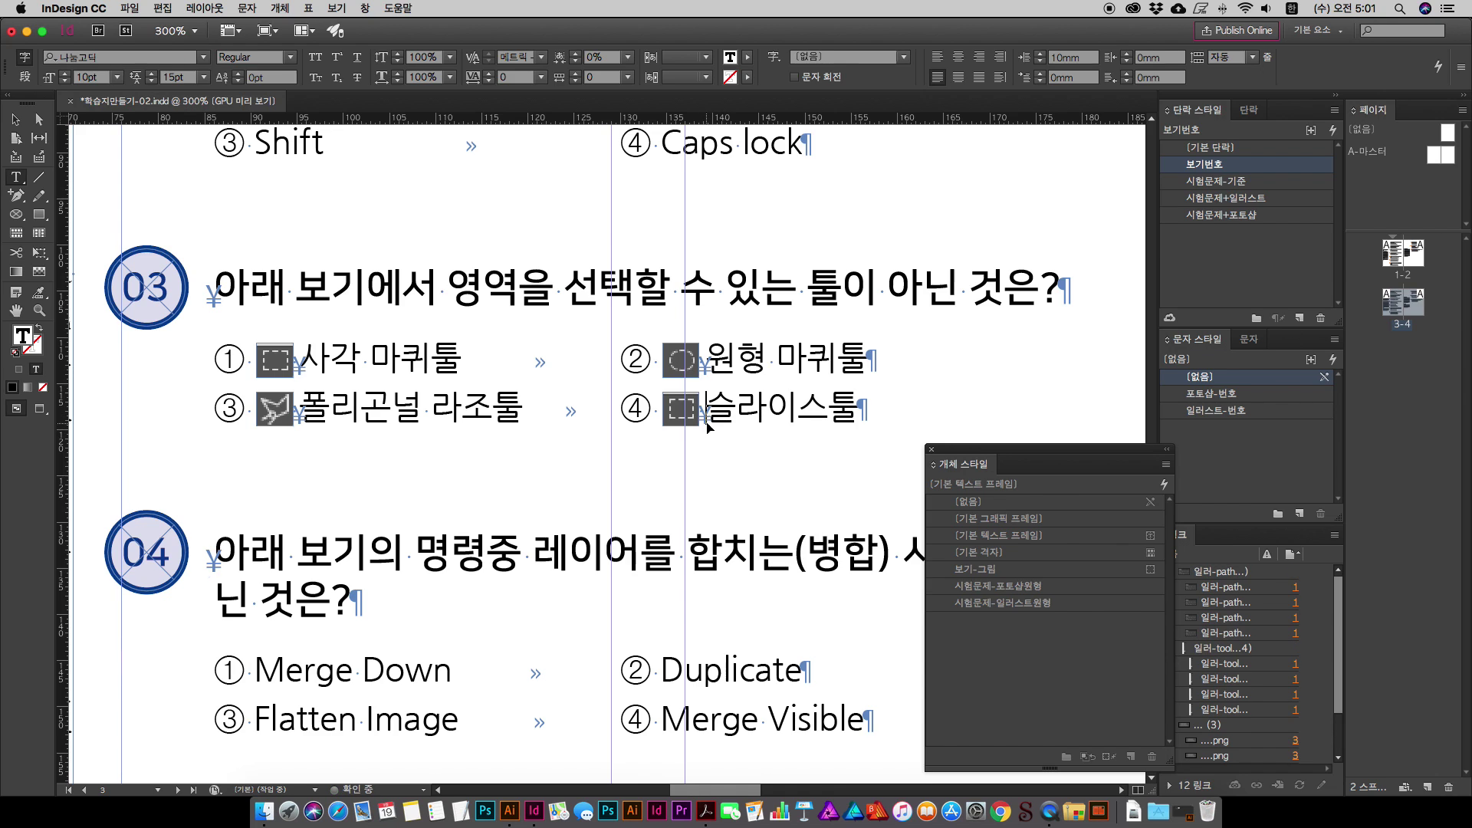
{"action": "key", "text": "Escape"}
{"action": "left_click", "coordinate": [684, 408]}
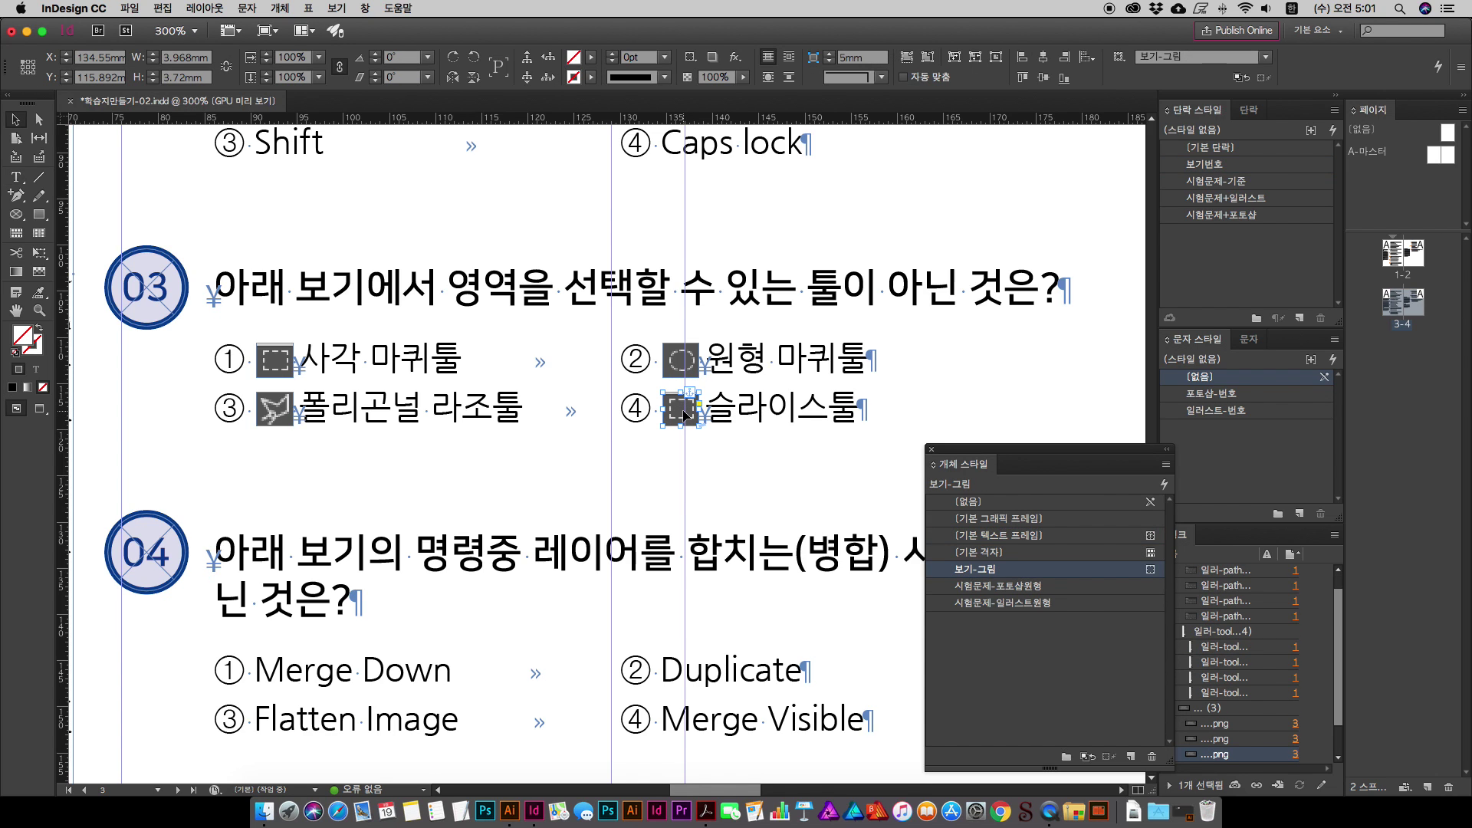
Step: Replace option ④'s inline icon with 포토샵-슬라이툴.png and reposition the picture inside its frame
{"action": "key", "text": "super+d"}
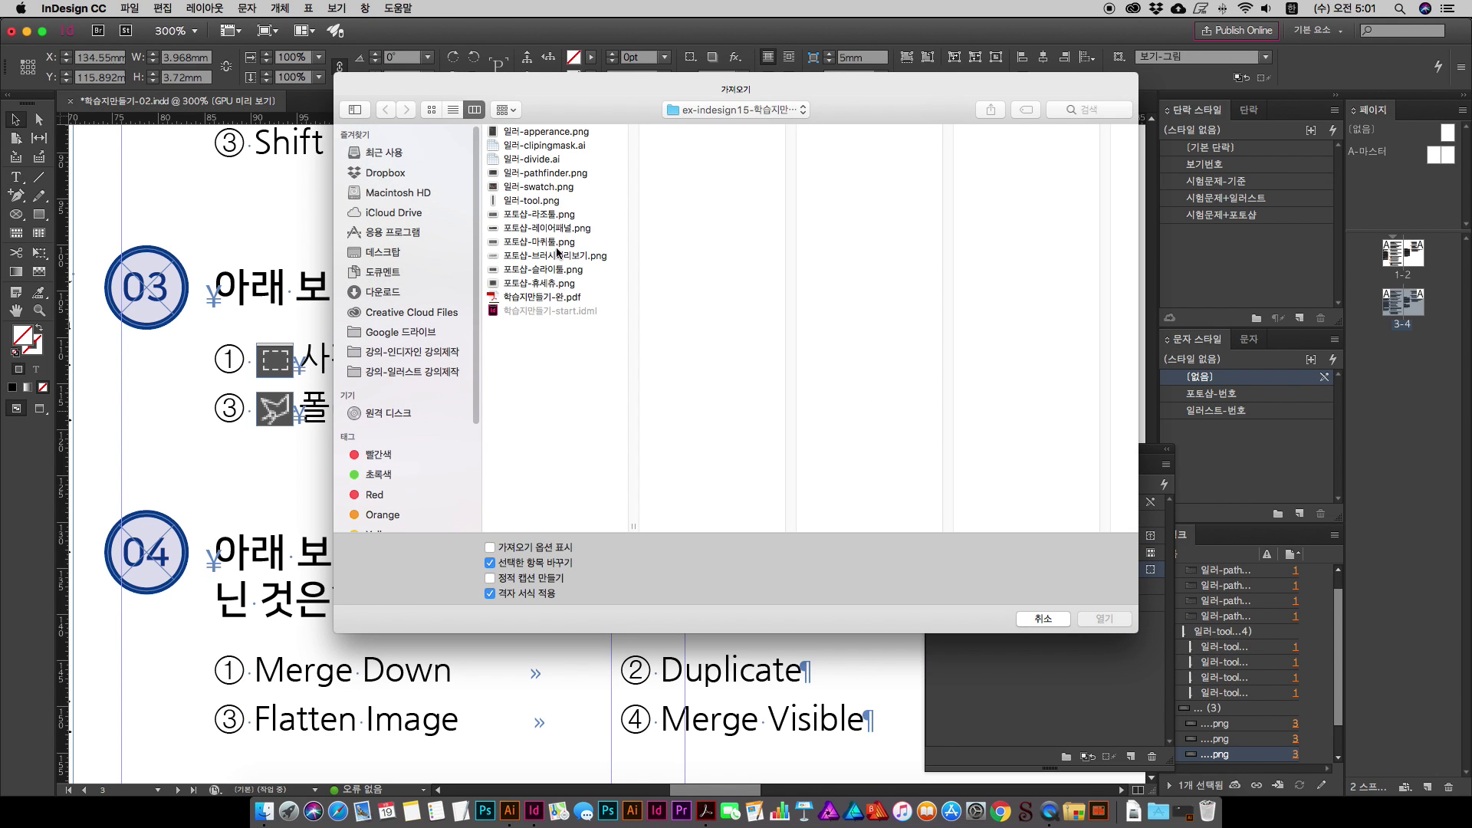
{"action": "left_click", "coordinate": [549, 270]}
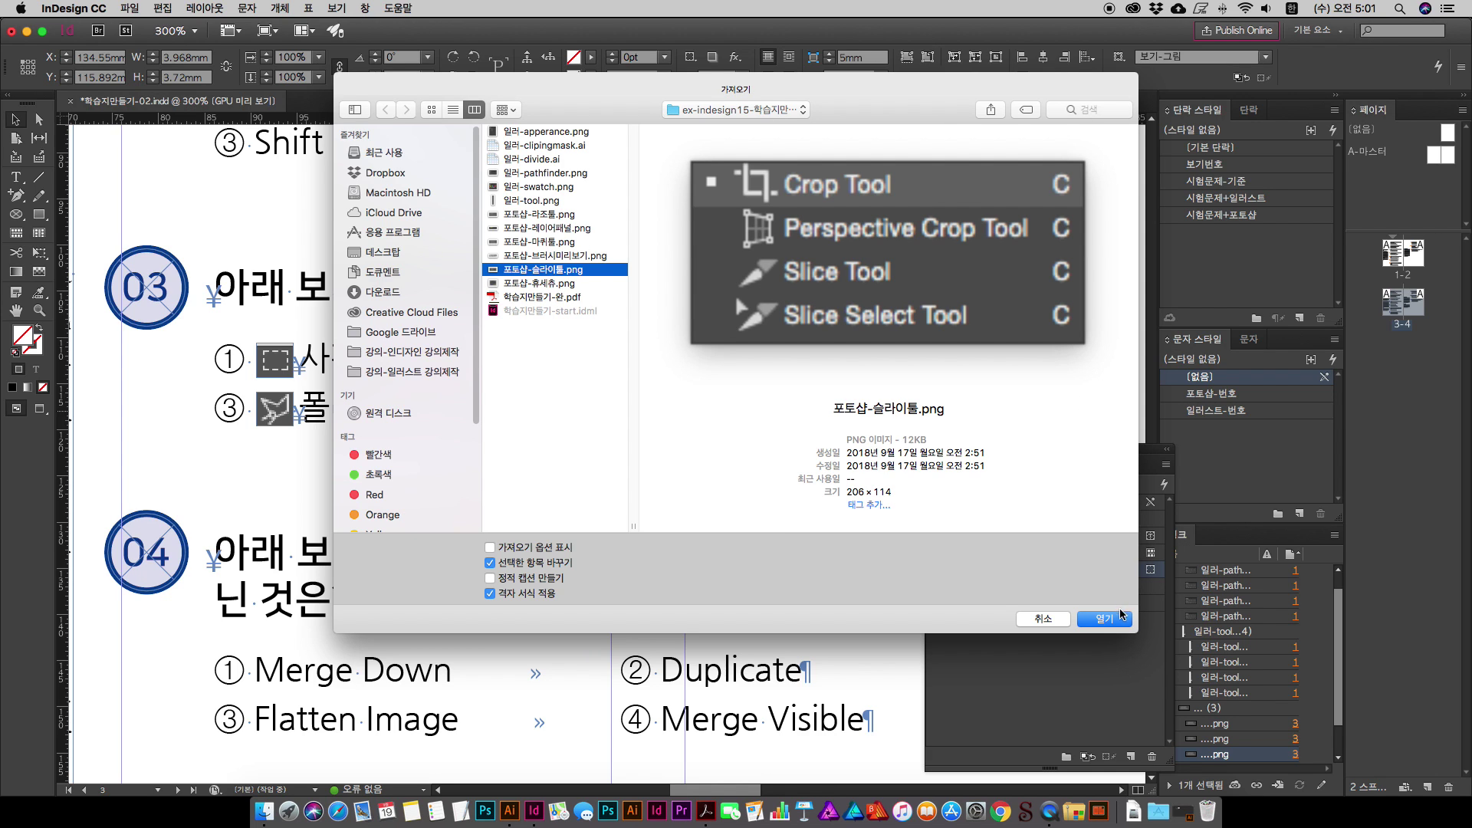
{"action": "left_click", "coordinate": [1085, 620]}
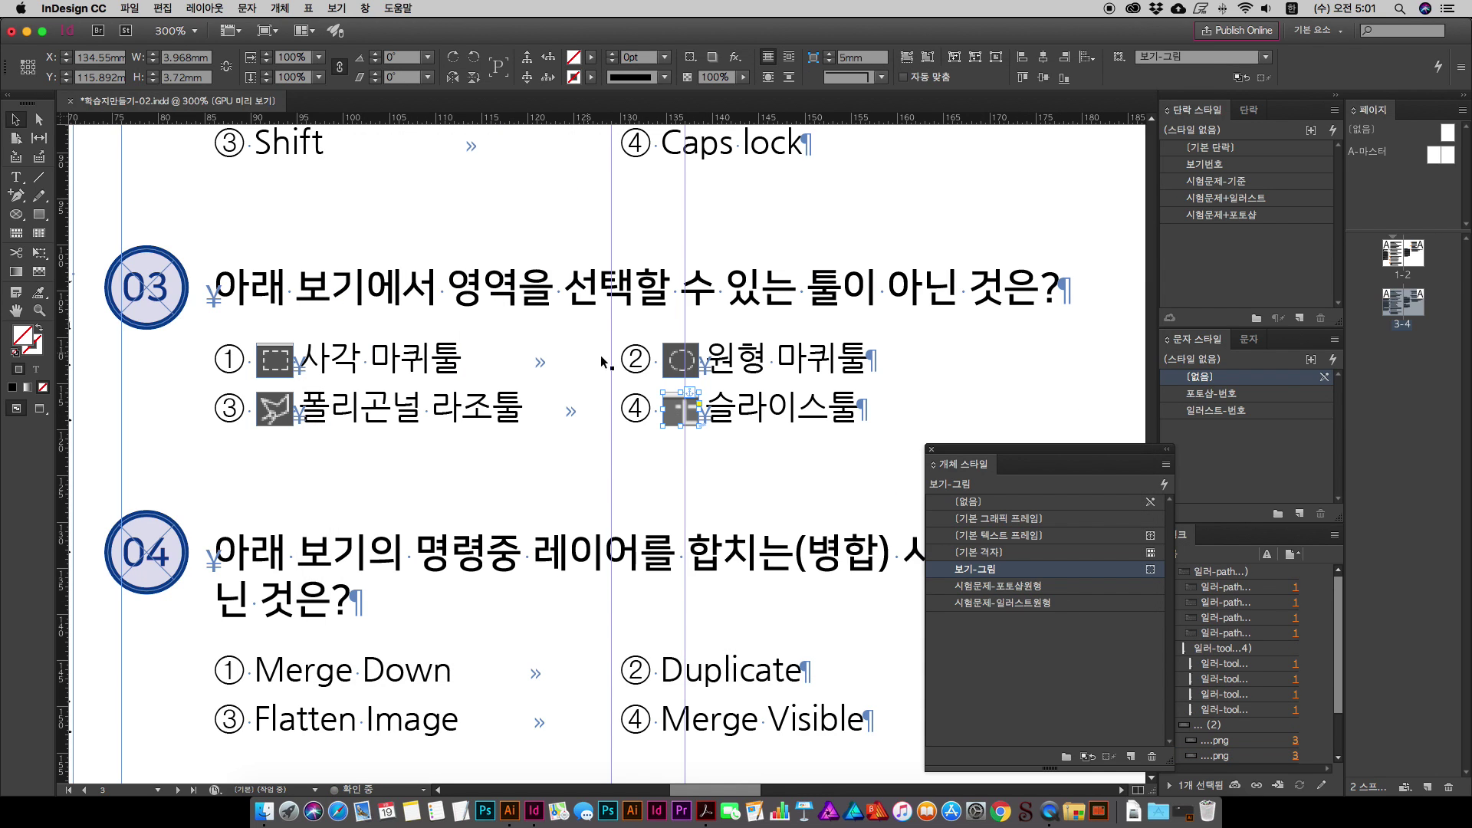
{"action": "left_click", "coordinate": [684, 419]}
{"action": "left_click_drag", "start_coordinate": [684, 418], "coordinate": [671, 339]}
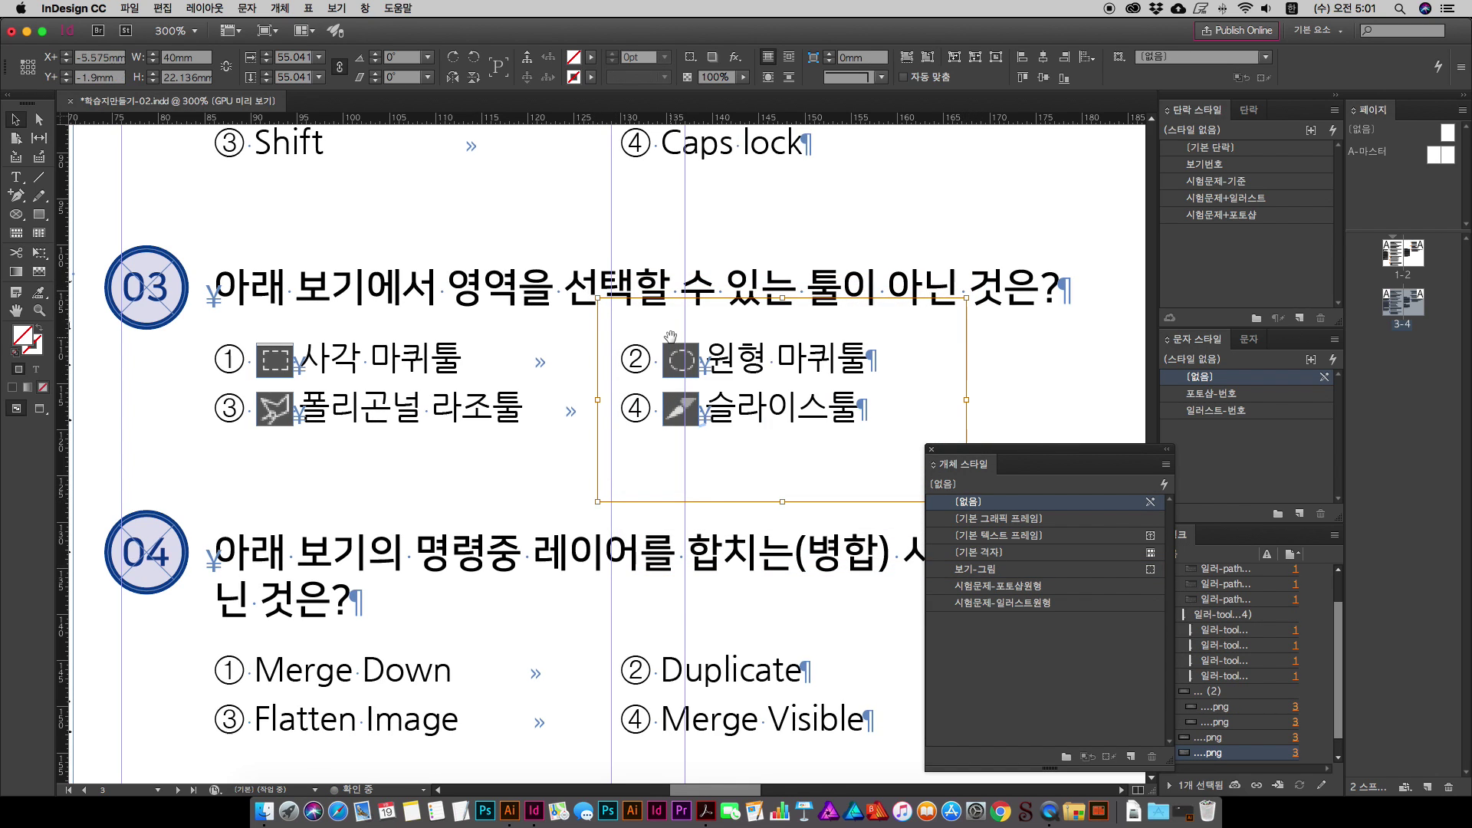
{"action": "left_click", "coordinate": [181, 502]}
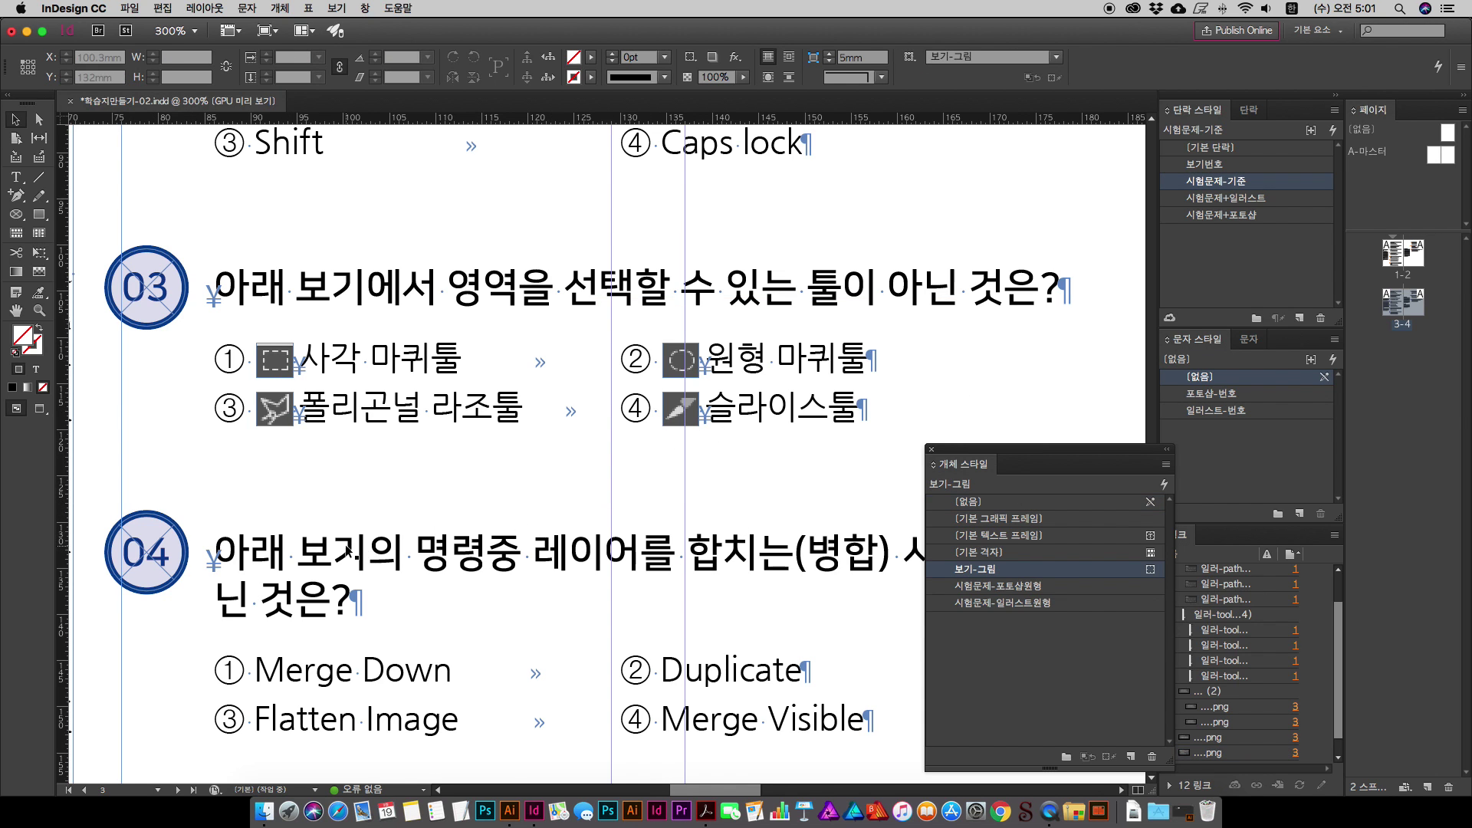
Step: Zoom out to show spread 1-2 and bring the finished quiz PDF forward
{"action": "key", "text": "super+minus"}
{"action": "key", "text": "super+minus"}
{"action": "key", "text": "super+minus"}
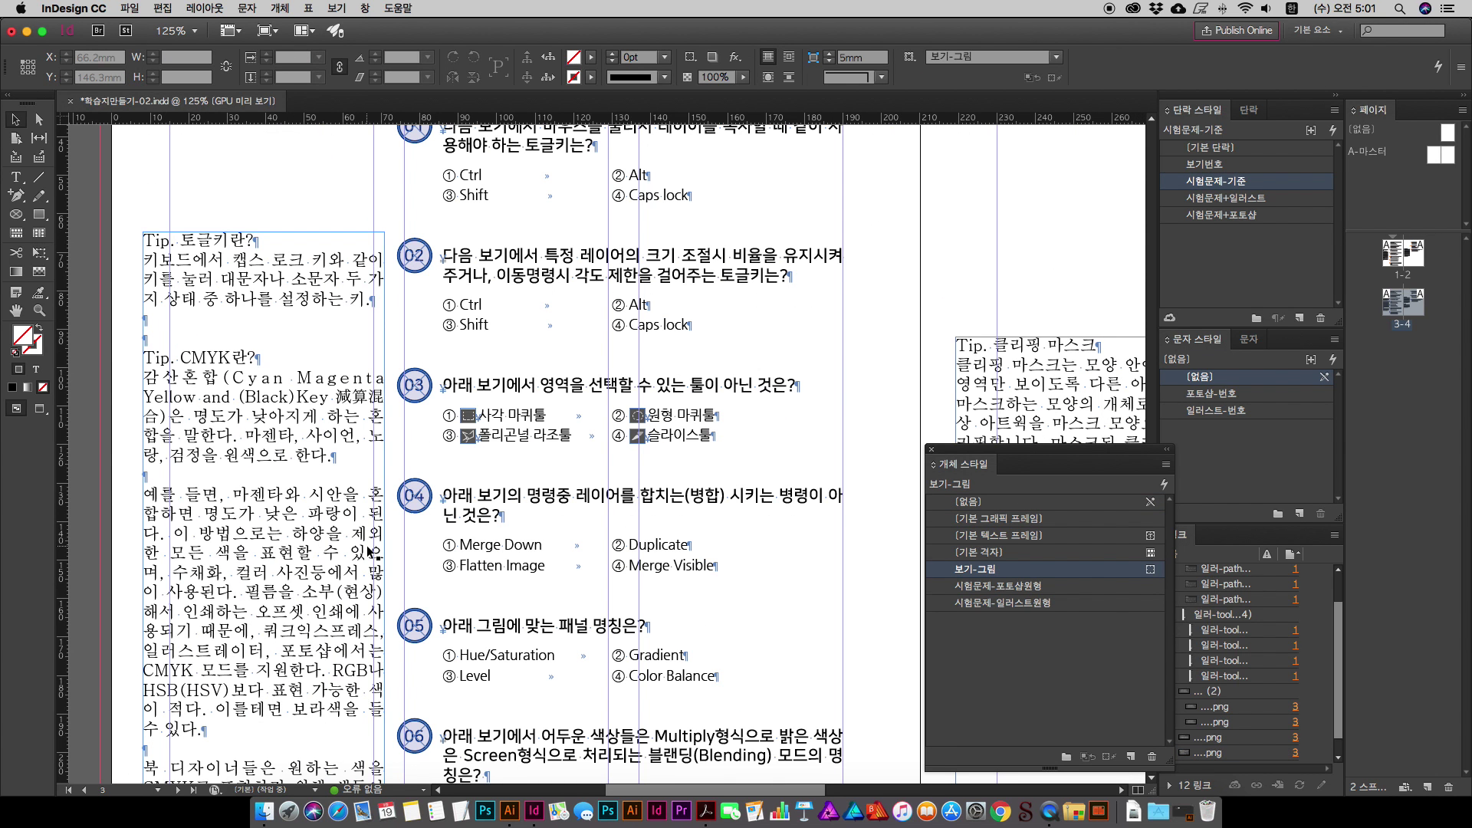
{"action": "key", "text": "super+minus"}
{"action": "key", "text": "super+minus"}
{"action": "left_click_drag", "start_coordinate": [623, 302], "coordinate": [516, 667]}
{"action": "left_click_drag", "start_coordinate": [532, 230], "coordinate": [458, 637]}
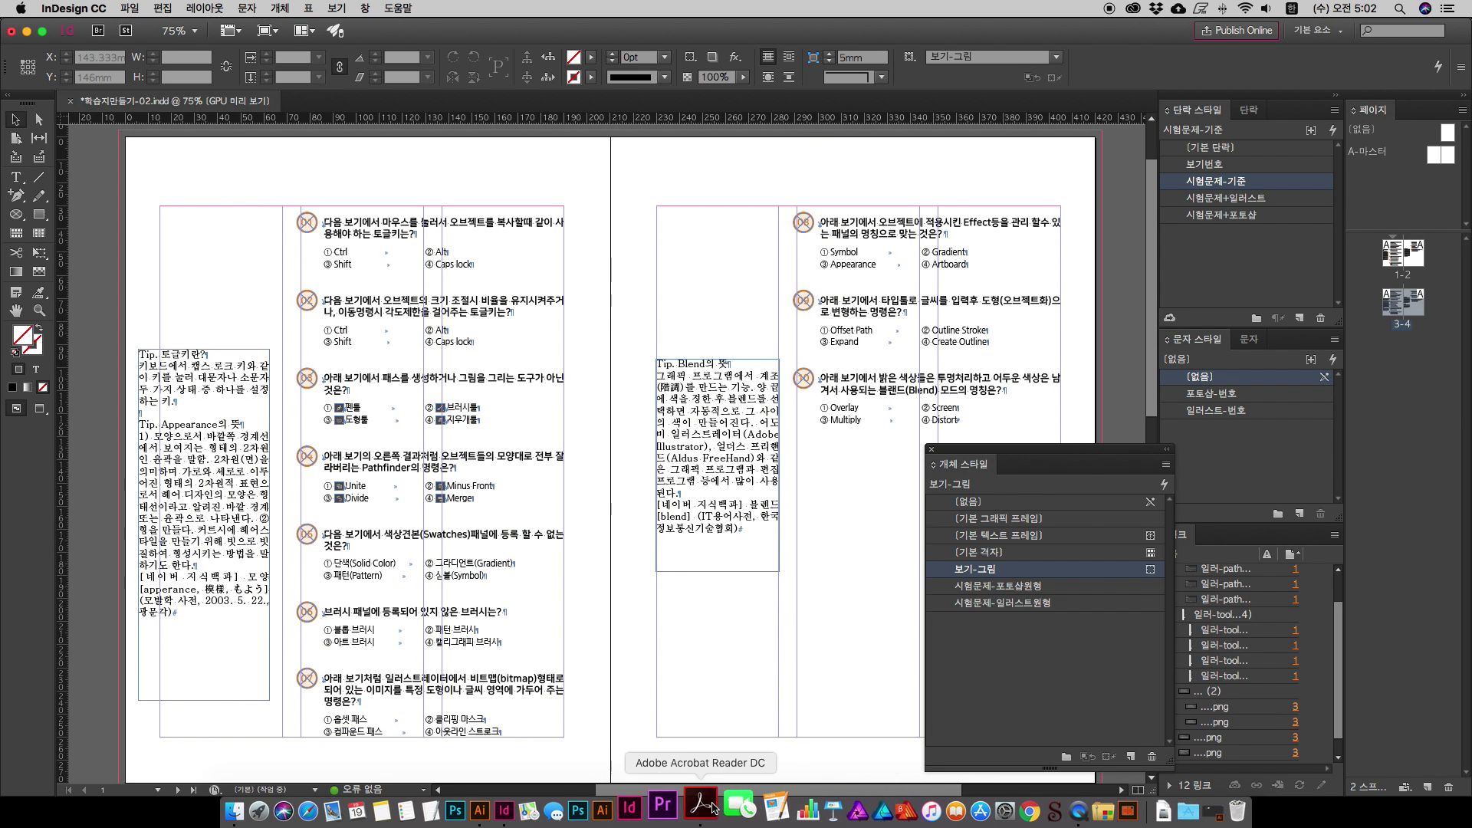
{"action": "left_click", "coordinate": [676, 810]}
{"action": "scroll", "coordinate": [708, 467], "scroll_direction": "up", "scroll_amount": 1}
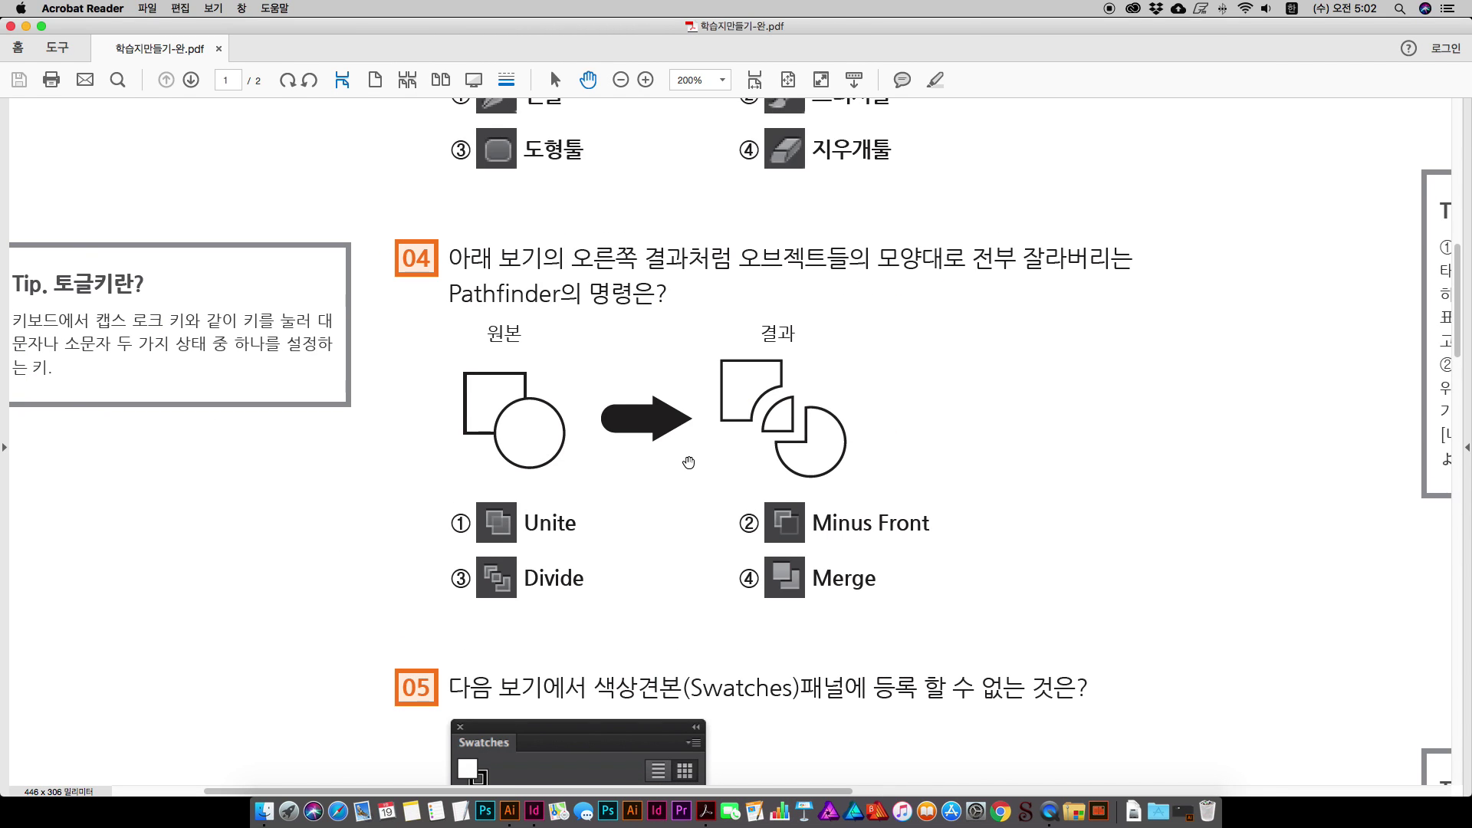
{"action": "key", "text": "super+minus"}
{"action": "key", "text": "super+minus"}
{"action": "left_click_drag", "start_coordinate": [499, 354], "coordinate": [656, 432]}
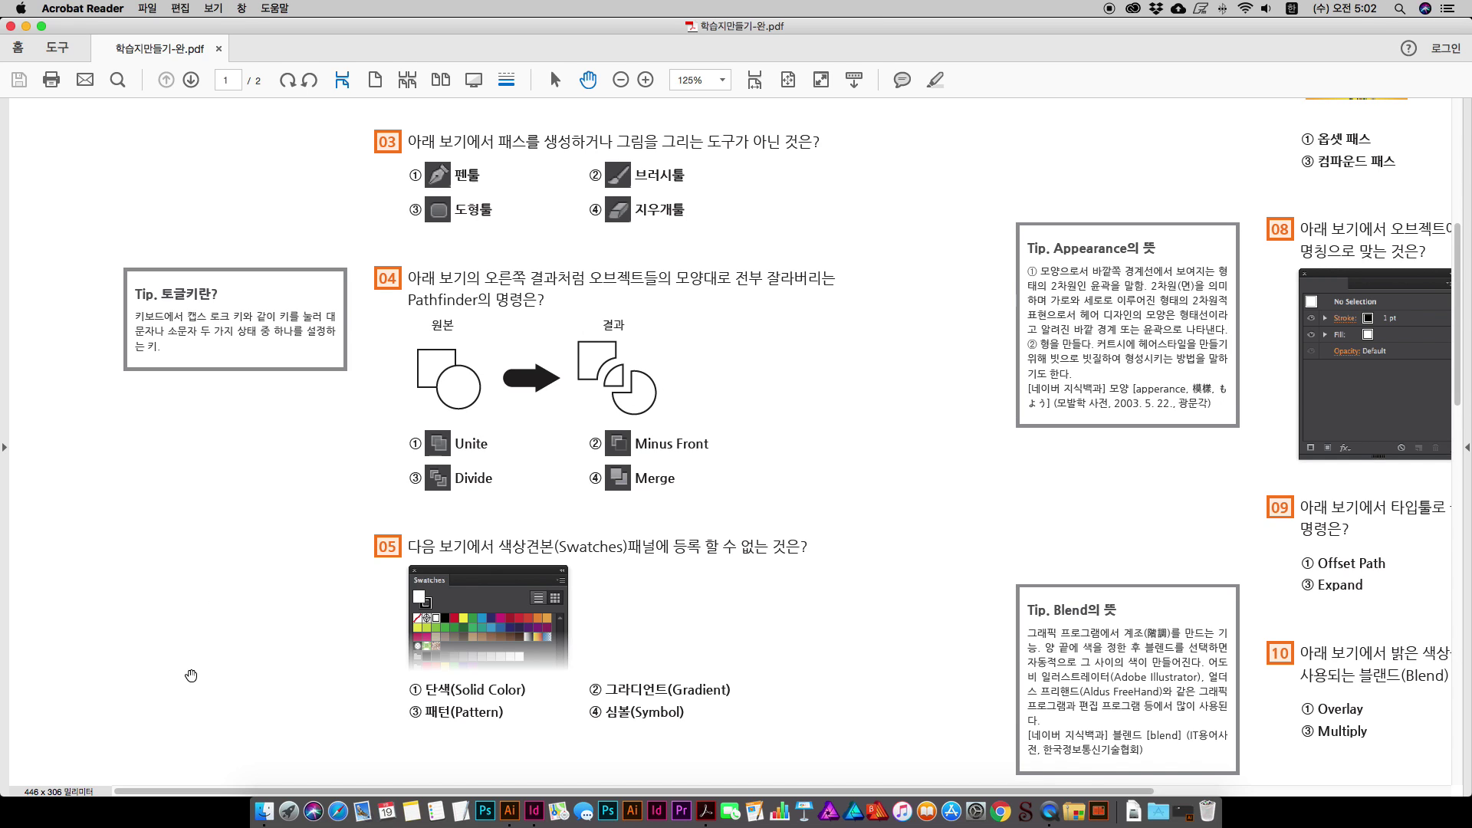
{"action": "left_click", "coordinate": [224, 812]}
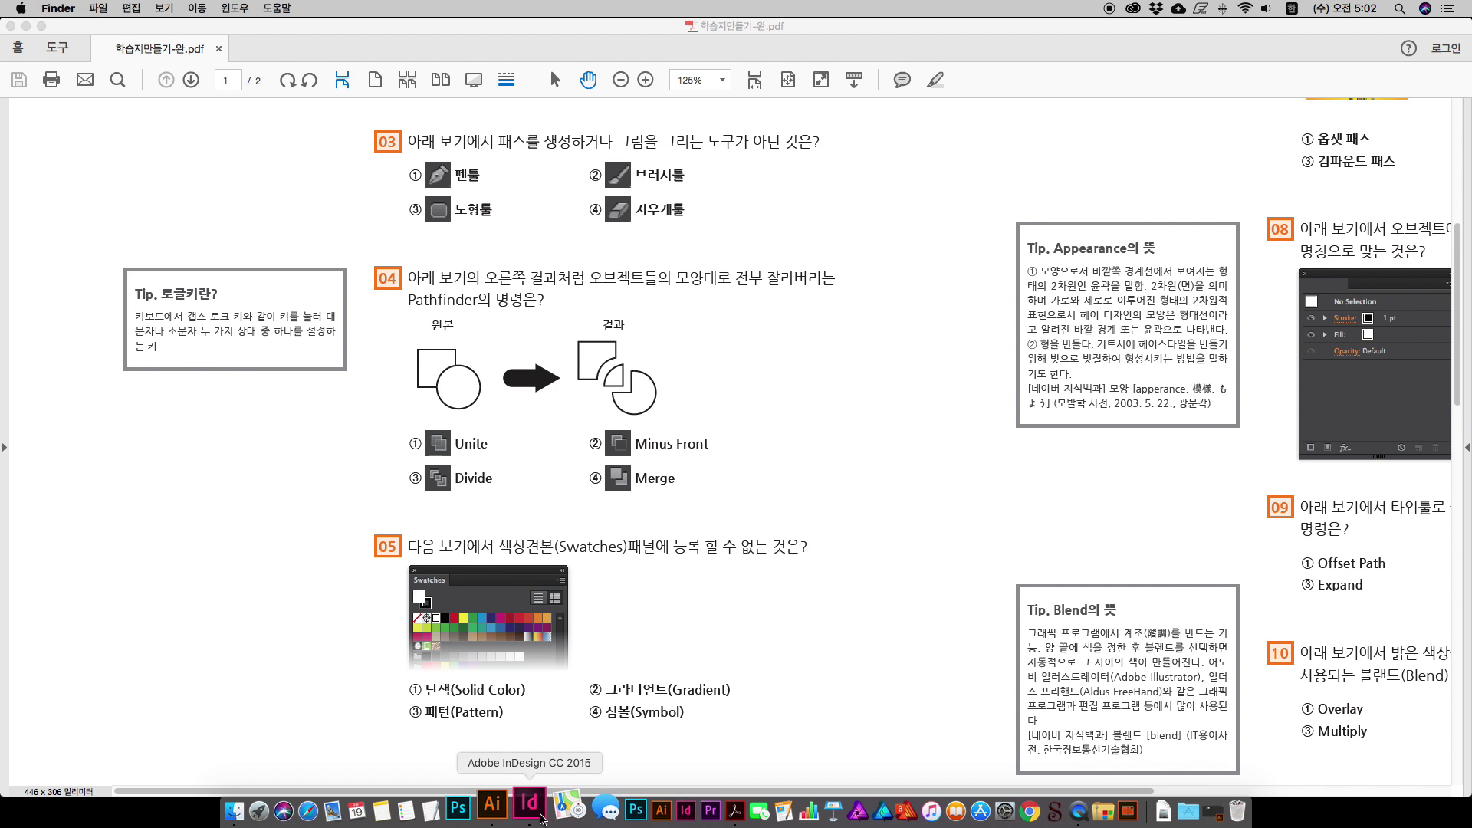
{"action": "left_click", "coordinate": [534, 811]}
Step: Drag 일러-divide.ai from Finder and draw its frame under question 04
{"action": "left_click_drag", "start_coordinate": [648, 473], "coordinate": [759, 465]}
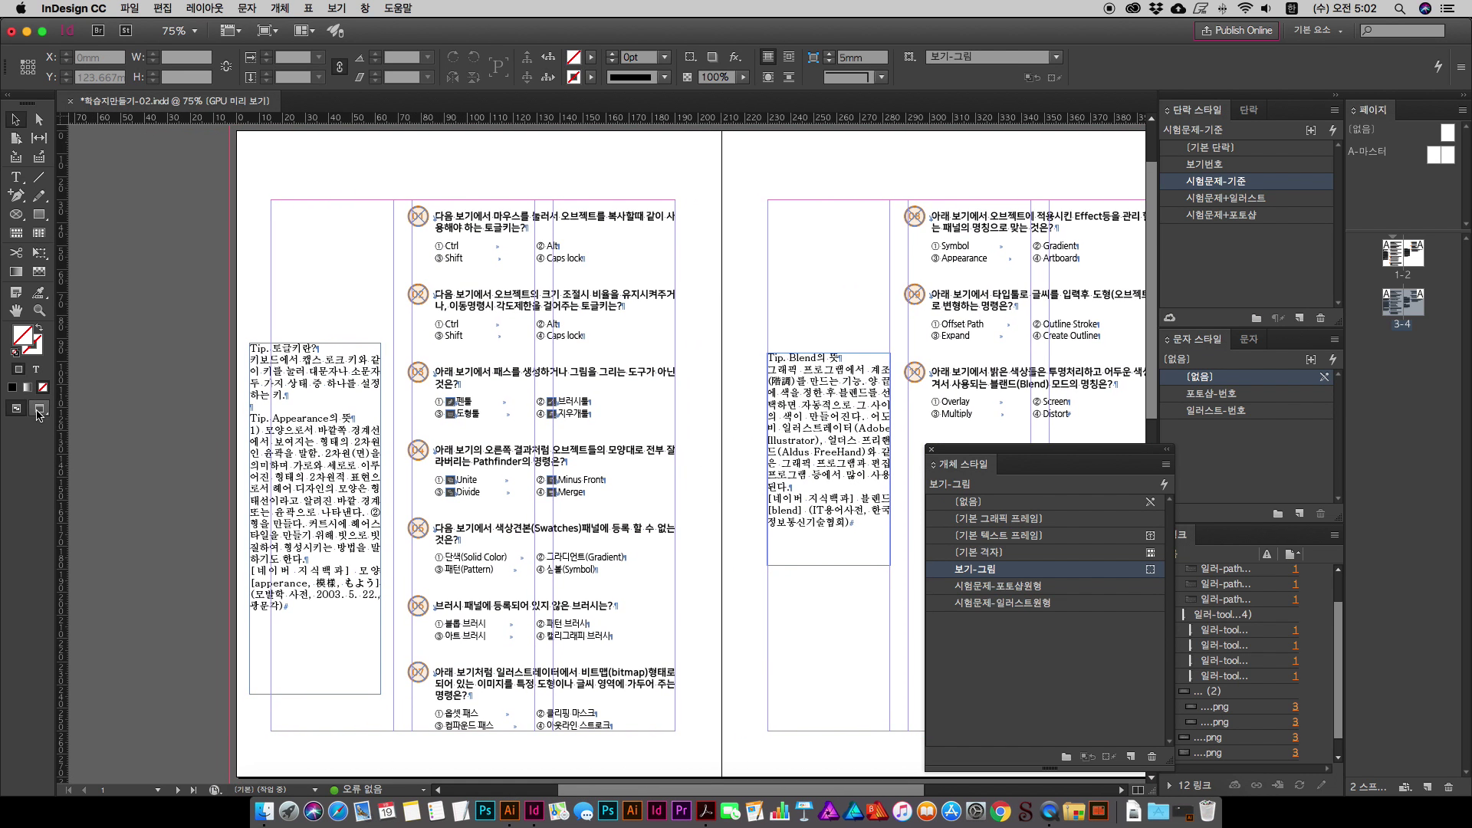
{"action": "key", "text": "super+equal"}
{"action": "key", "text": "super+equal"}
{"action": "left_click_drag", "start_coordinate": [480, 610], "coordinate": [503, 530]}
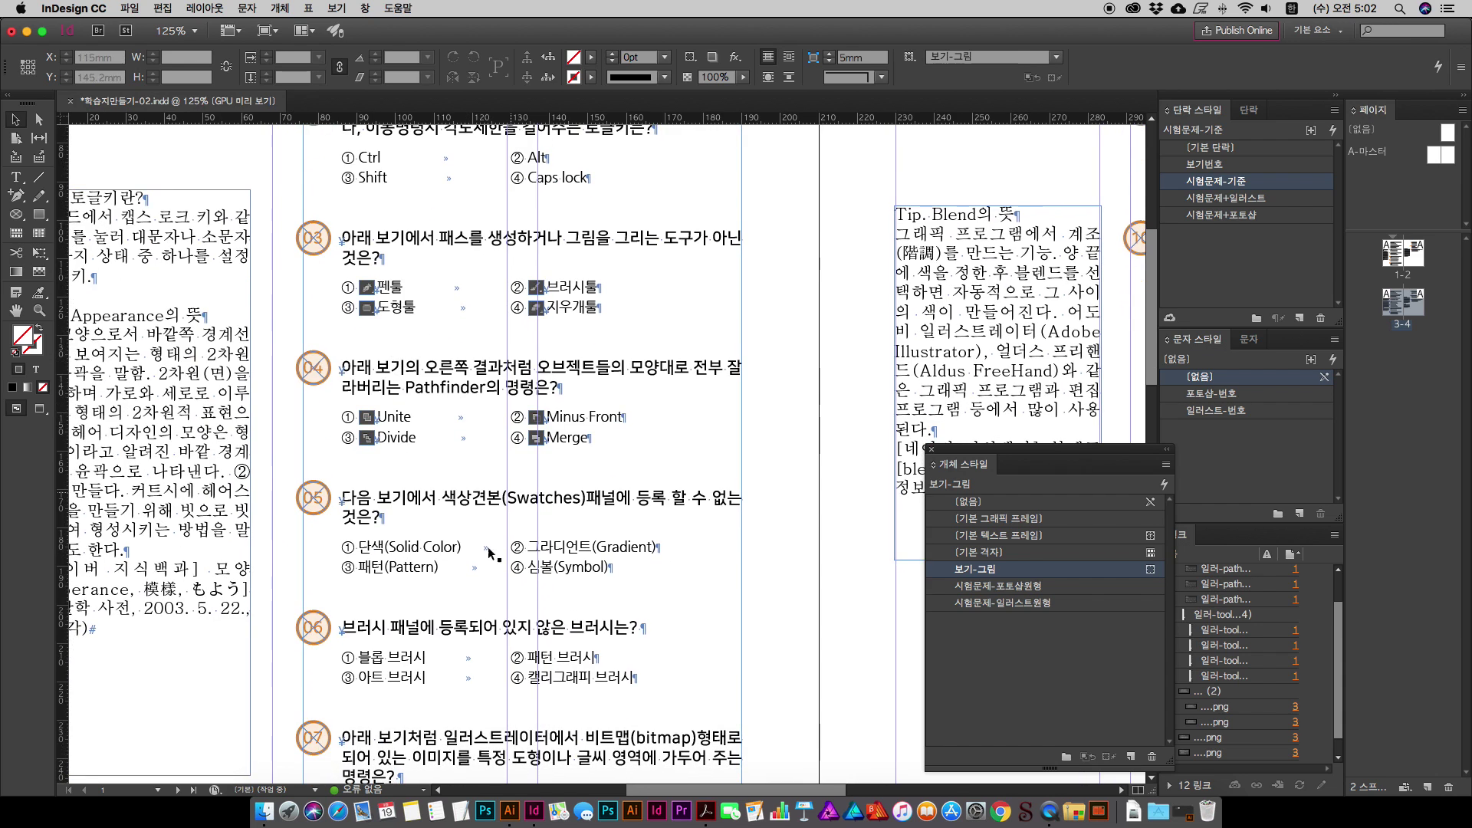
{"action": "left_click", "coordinate": [262, 812]}
{"action": "left_click_drag", "start_coordinate": [732, 413], "coordinate": [918, 373]}
{"action": "left_click", "coordinate": [911, 404]}
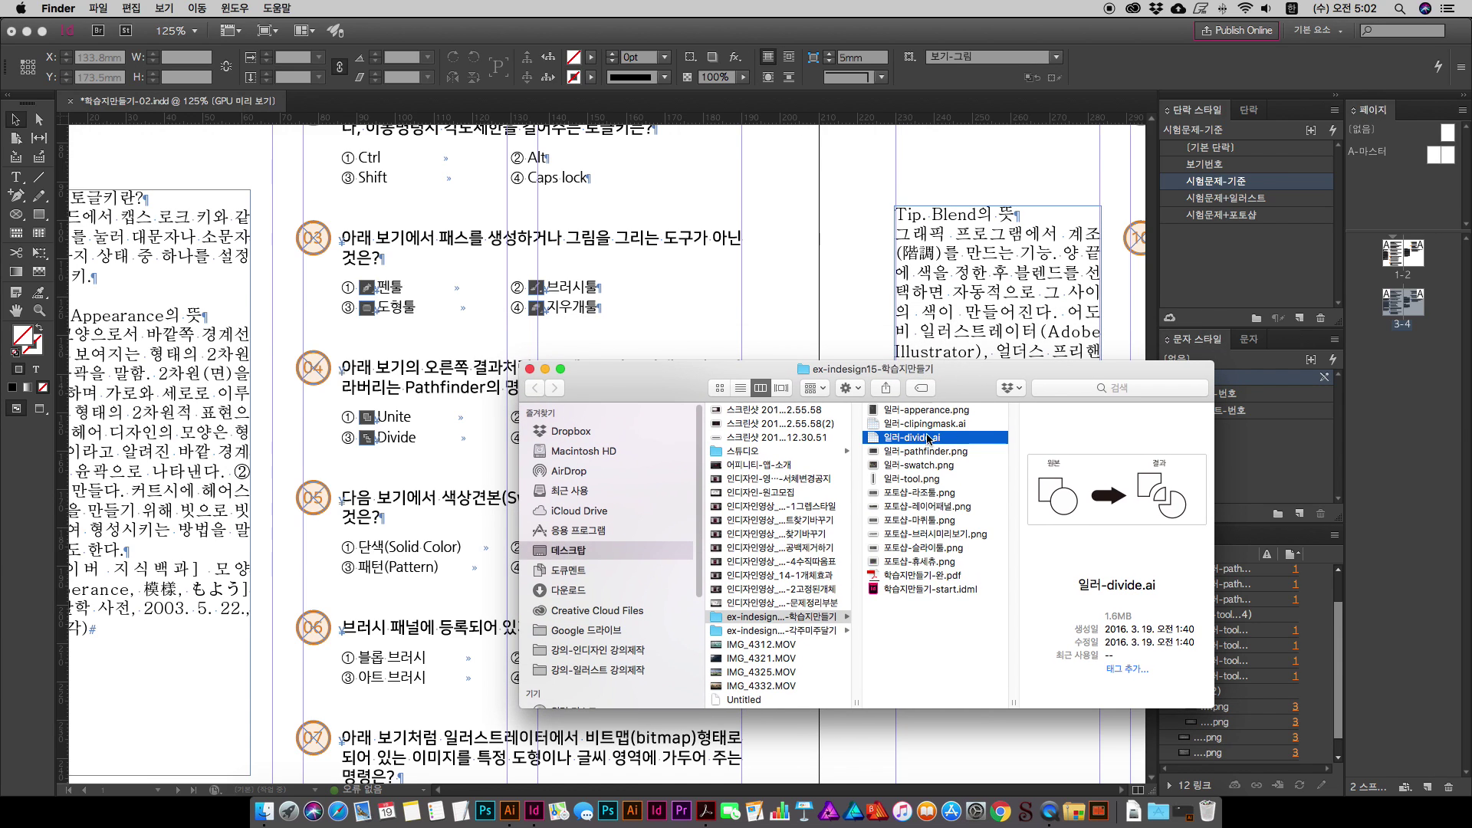
{"action": "left_click_drag", "start_coordinate": [911, 442], "coordinate": [815, 262]}
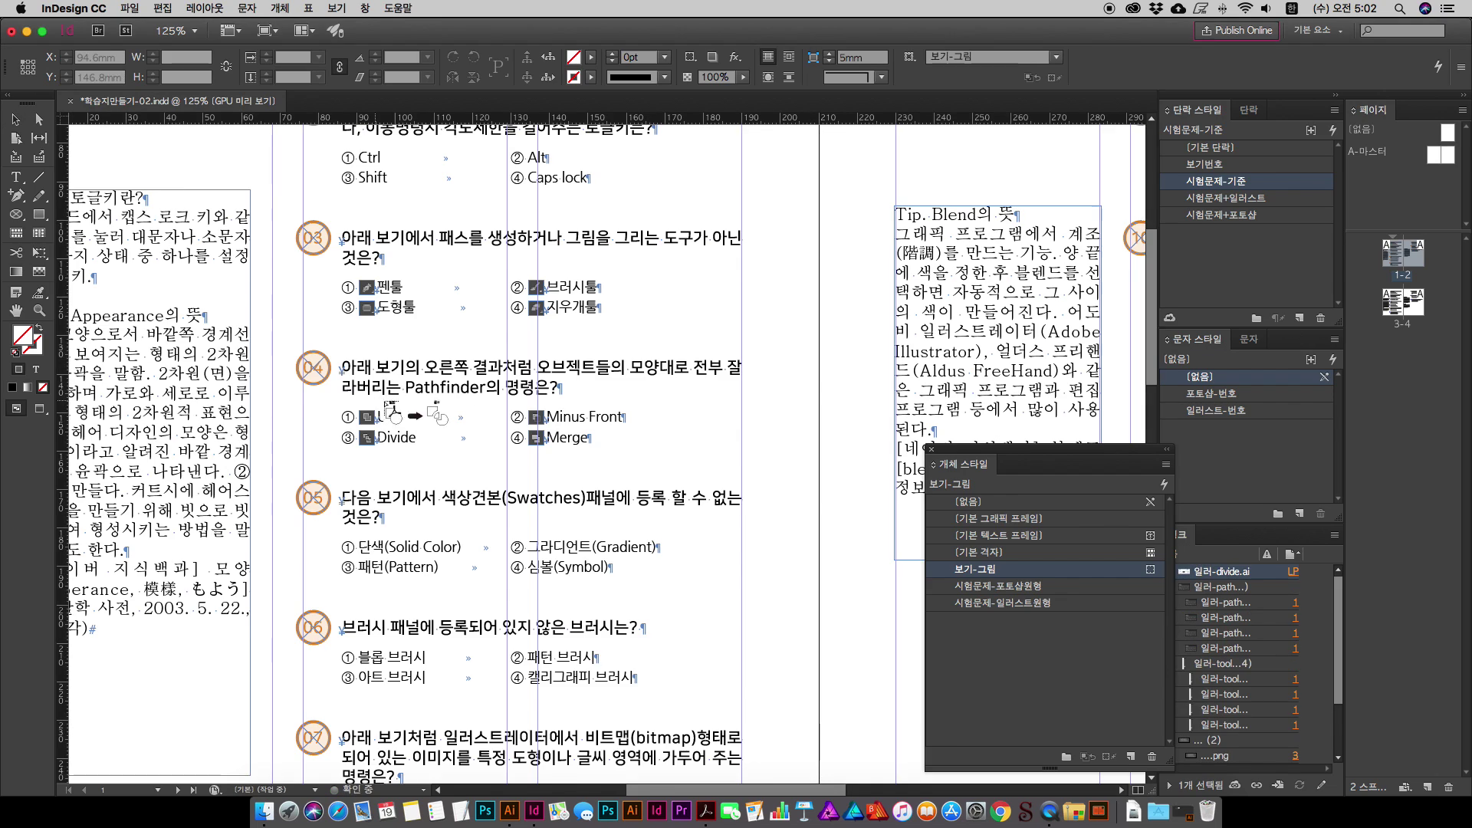
{"action": "left_click_drag", "start_coordinate": [341, 402], "coordinate": [678, 510]}
Step: Widen the divide diagram frame to about 104.668 mm and shift it up and right
{"action": "left_click", "coordinate": [783, 476]}
{"action": "left_click_drag", "start_coordinate": [645, 460], "coordinate": [646, 461]}
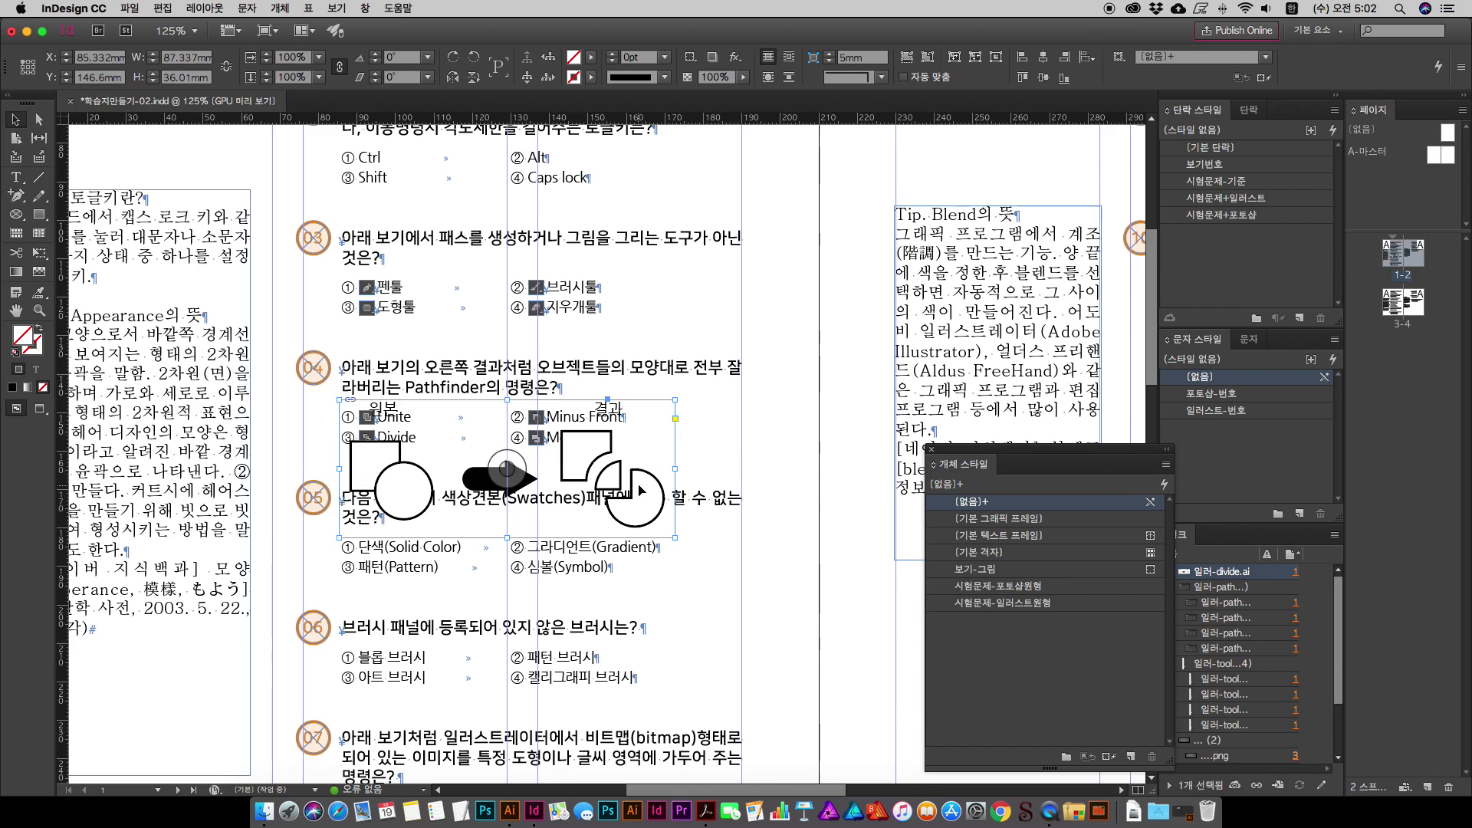
{"action": "left_click_drag", "start_coordinate": [675, 469], "coordinate": [742, 481]}
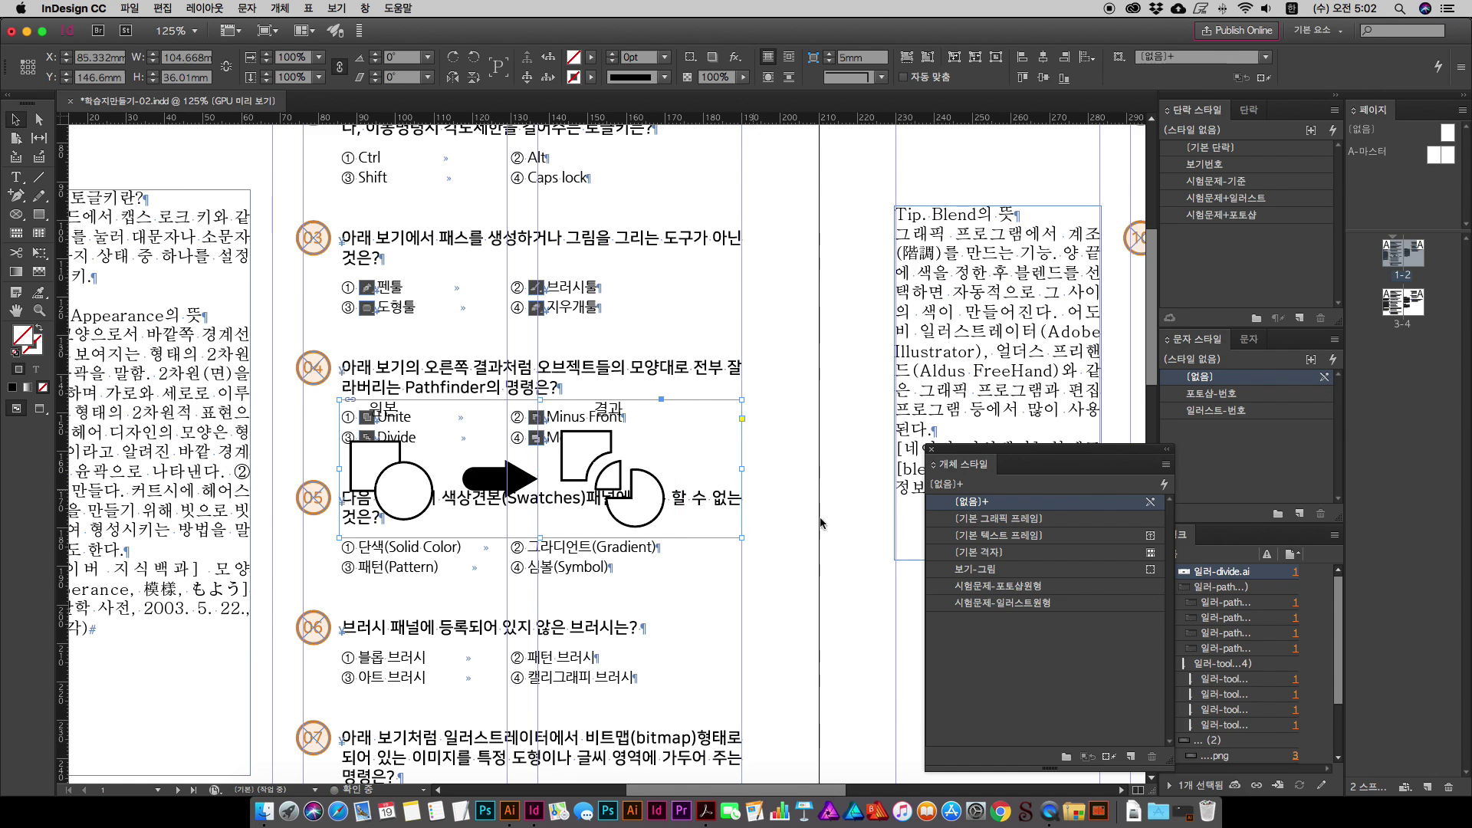
{"action": "left_click_drag", "start_coordinate": [336, 469], "coordinate": [301, 468]}
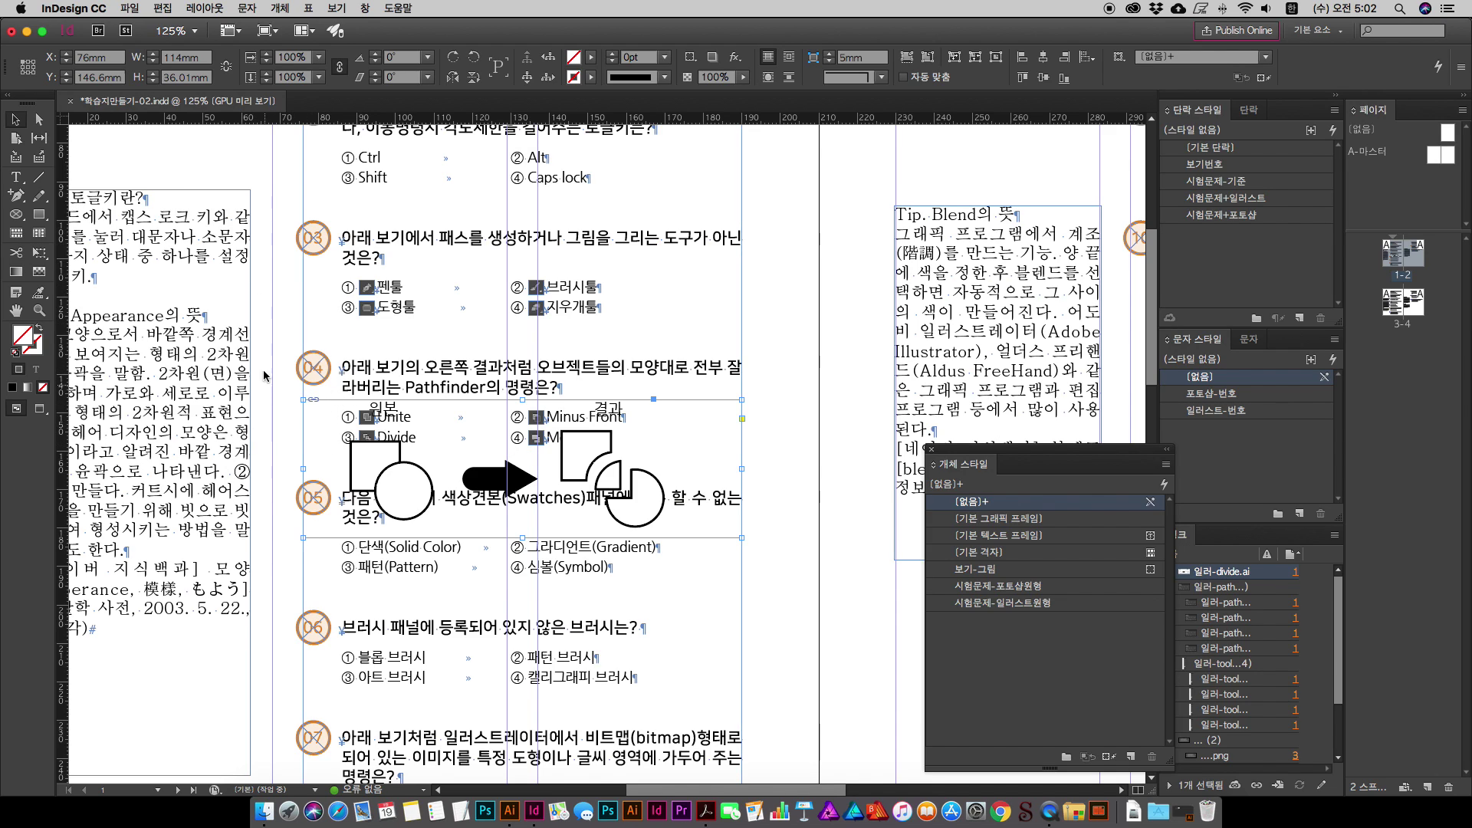
{"action": "key", "text": "super+z"}
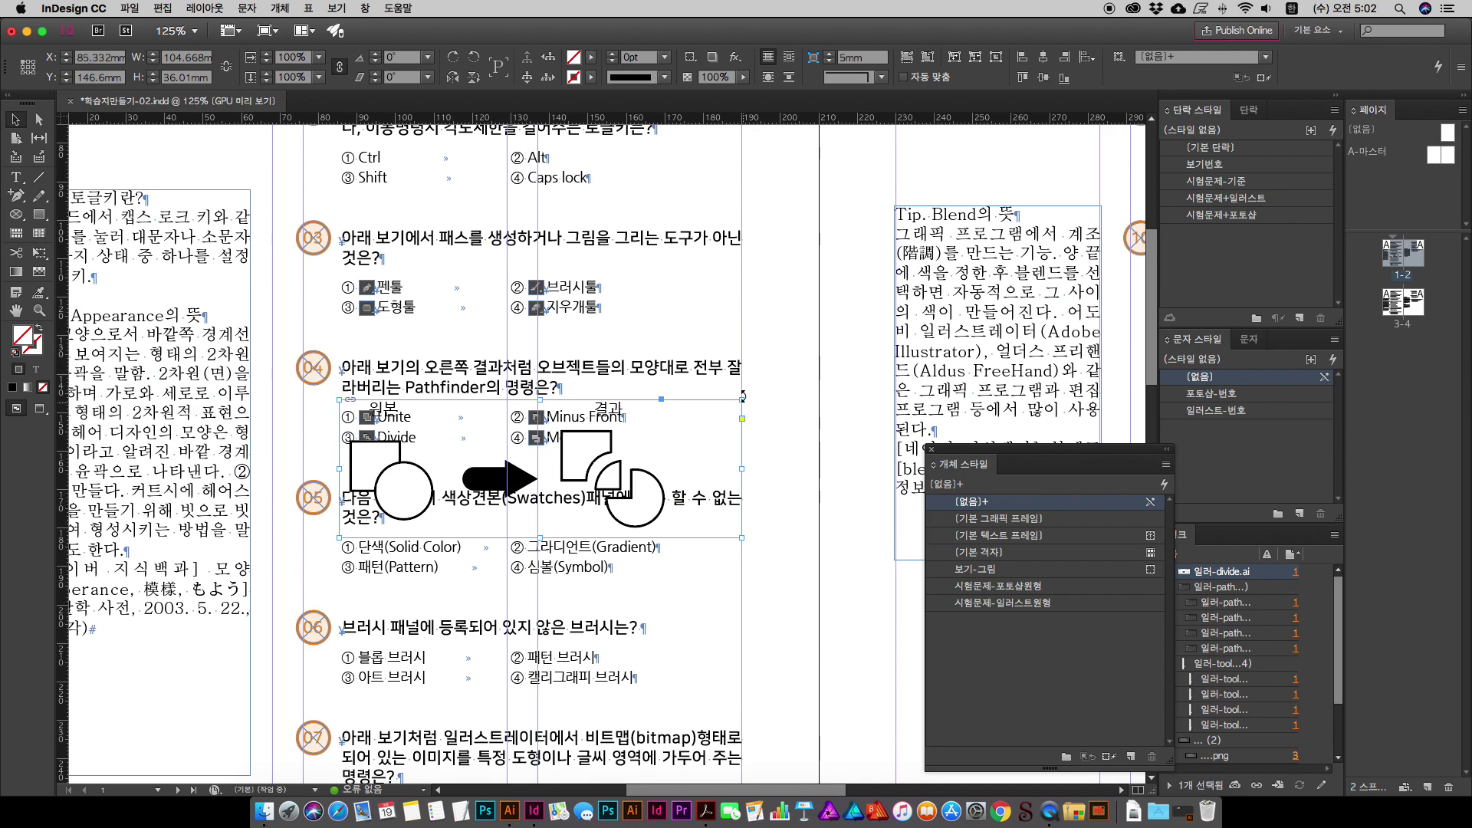
{"action": "key", "text": "super+equal"}
{"action": "left_click_drag", "start_coordinate": [785, 432], "coordinate": [650, 442]}
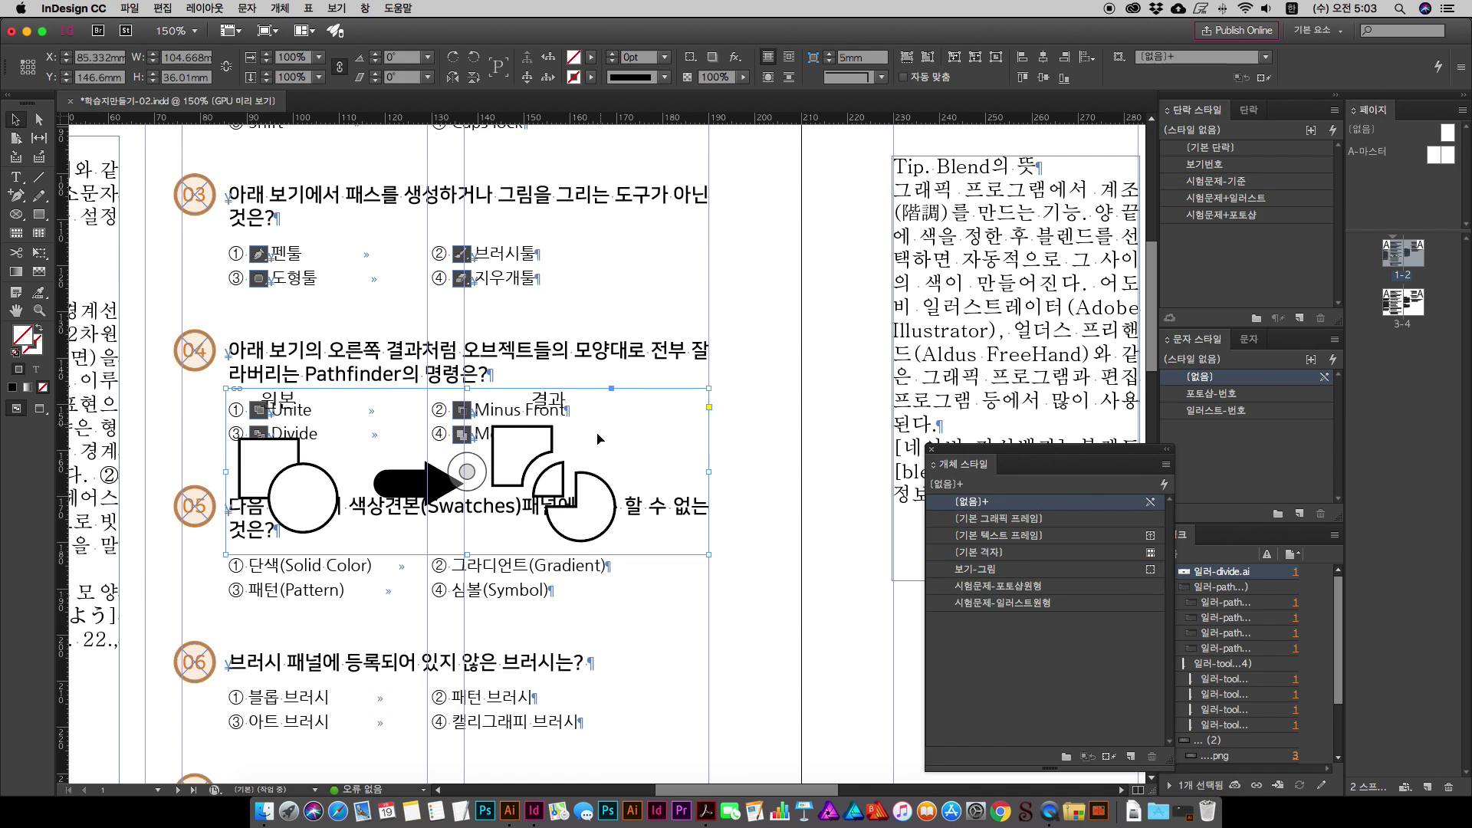
{"action": "left_click_drag", "start_coordinate": [586, 445], "coordinate": [733, 292]}
Step: Undo the diagram move and apply Wrap Around Bounding Box so question 05 flows below
{"action": "key", "text": "super+z"}
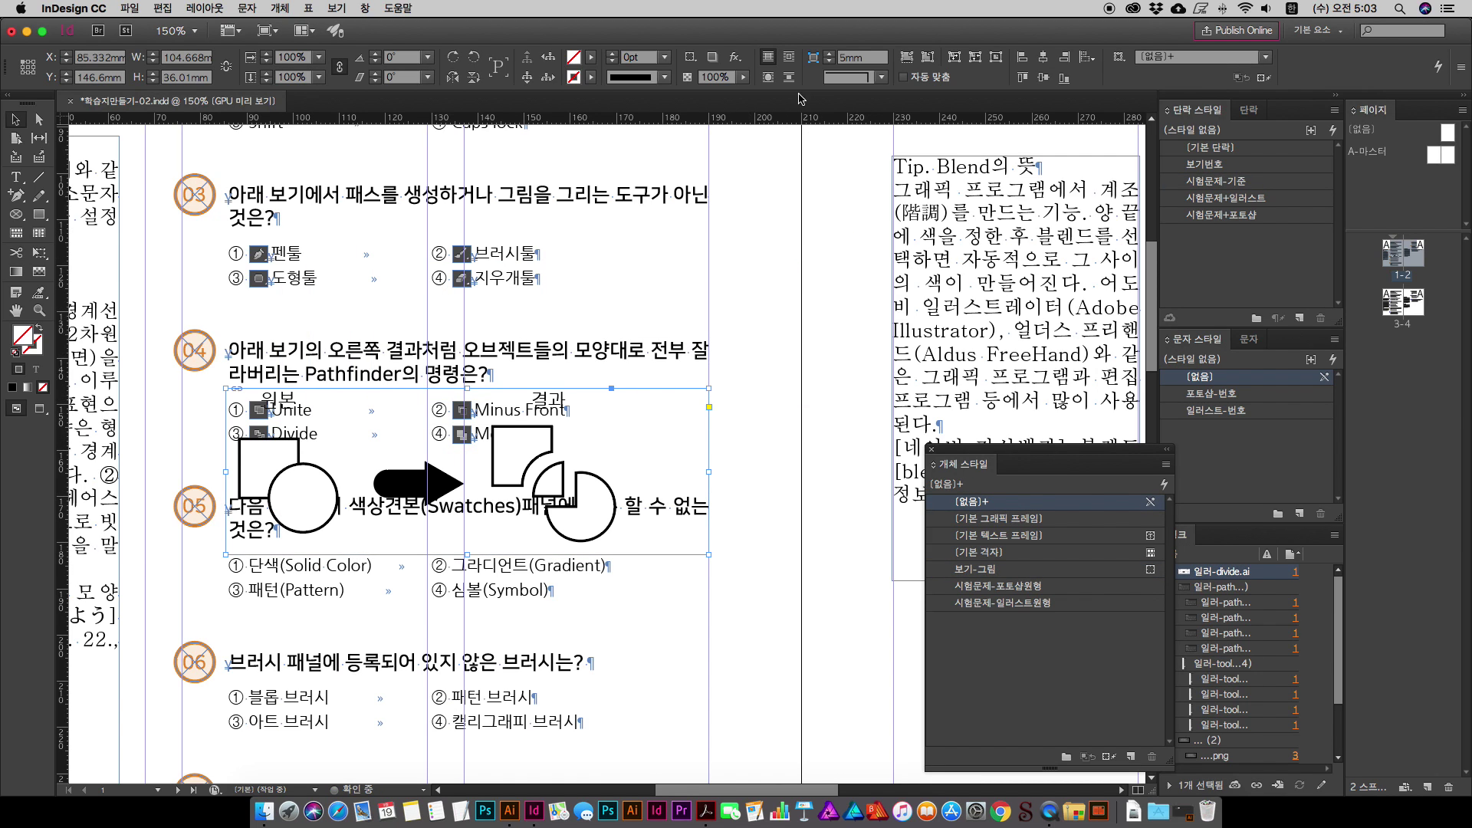
{"action": "left_click", "coordinate": [789, 78]}
{"action": "left_click", "coordinate": [747, 551]}
Step: Nudge the Pathfinder diagram lower and anchor it after question 04's '명령은?' text
{"action": "left_click_drag", "start_coordinate": [784, 523], "coordinate": [888, 419]}
{"action": "left_click", "coordinate": [767, 412]}
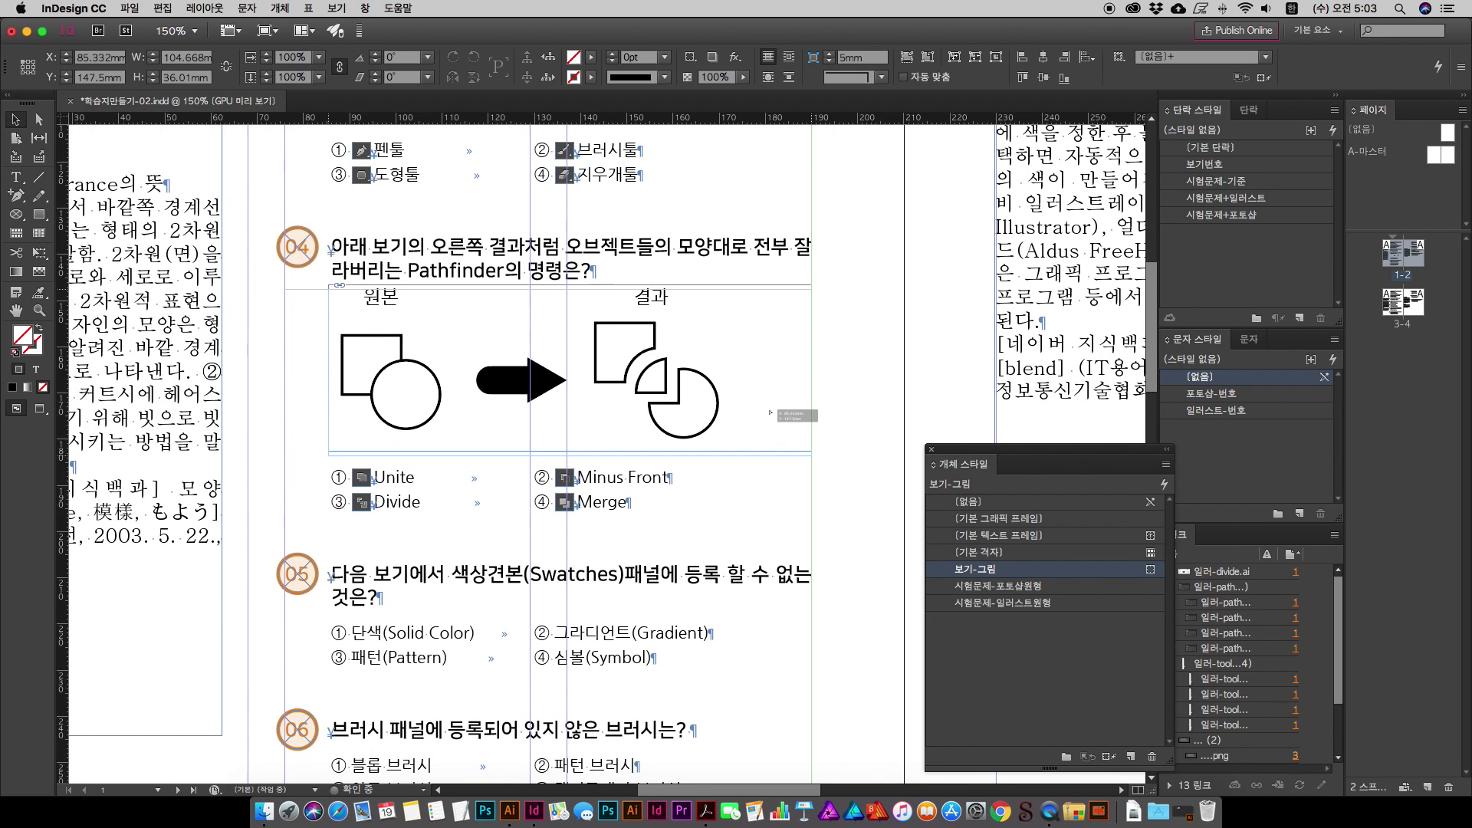
{"action": "left_click_drag", "start_coordinate": [771, 412], "coordinate": [770, 417]}
{"action": "left_click", "coordinate": [881, 361]}
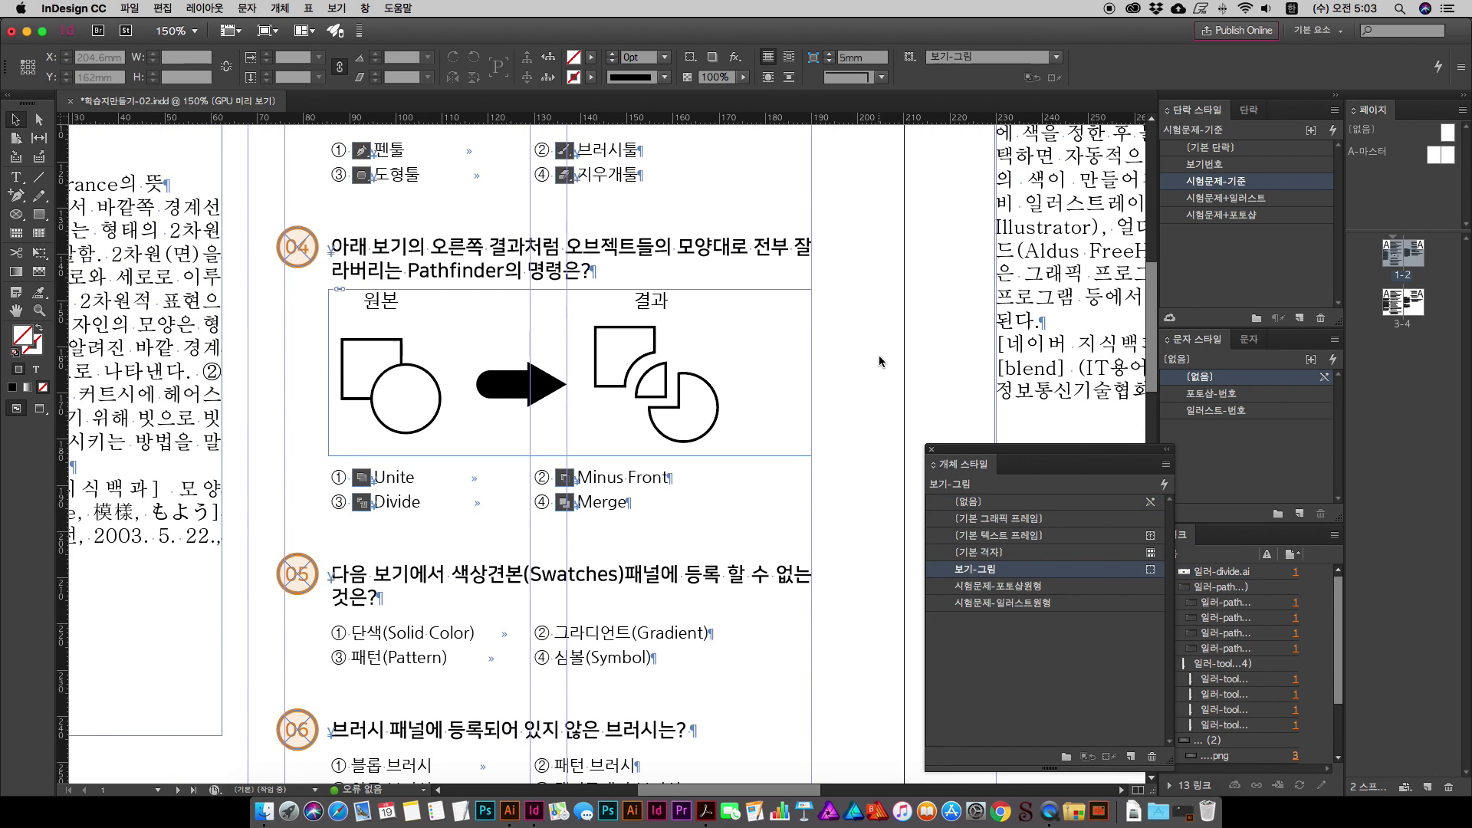
{"action": "left_click", "coordinate": [763, 396]}
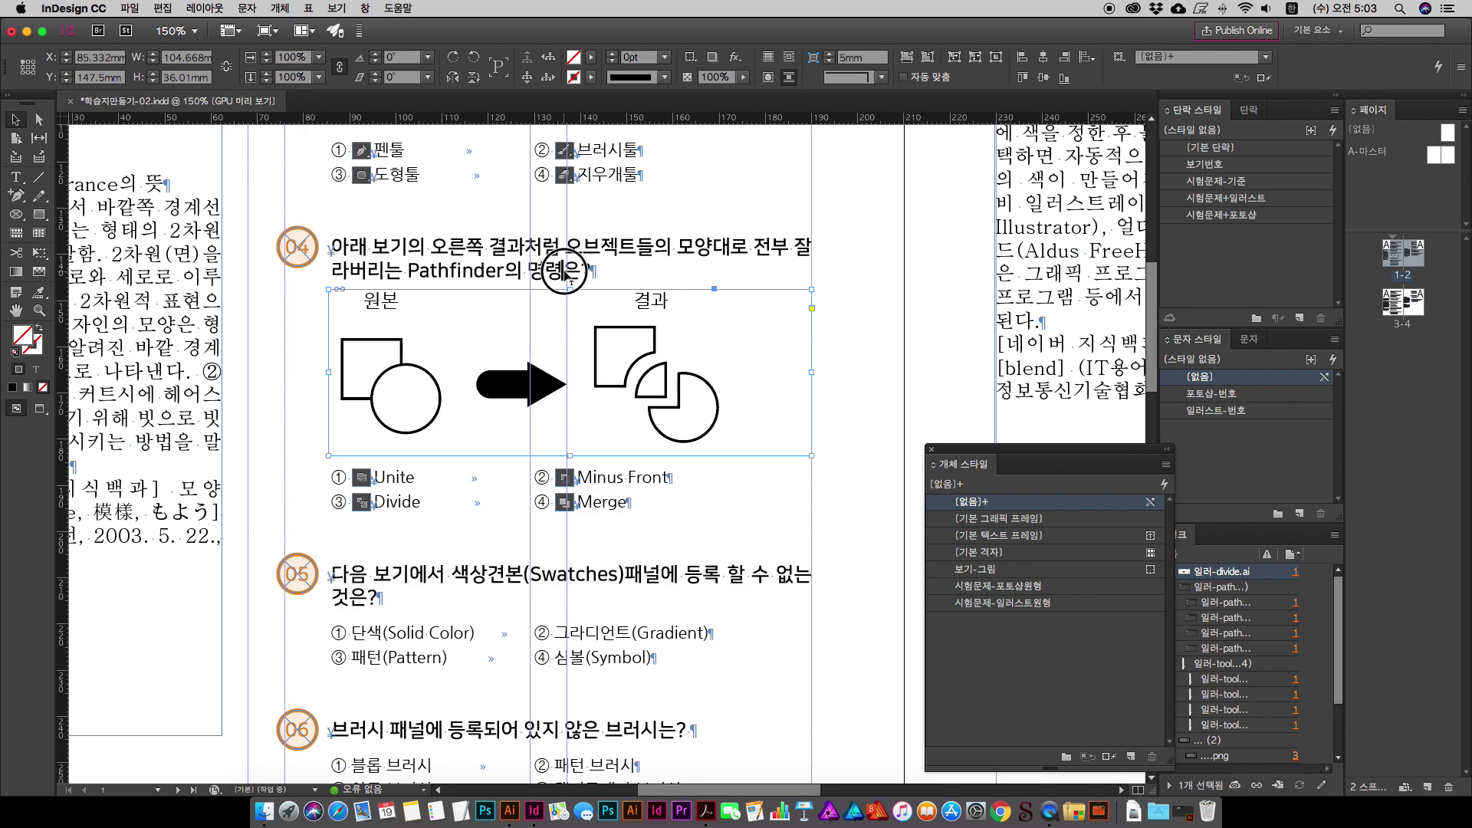
{"action": "left_click_drag", "start_coordinate": [589, 276], "coordinate": [588, 276]}
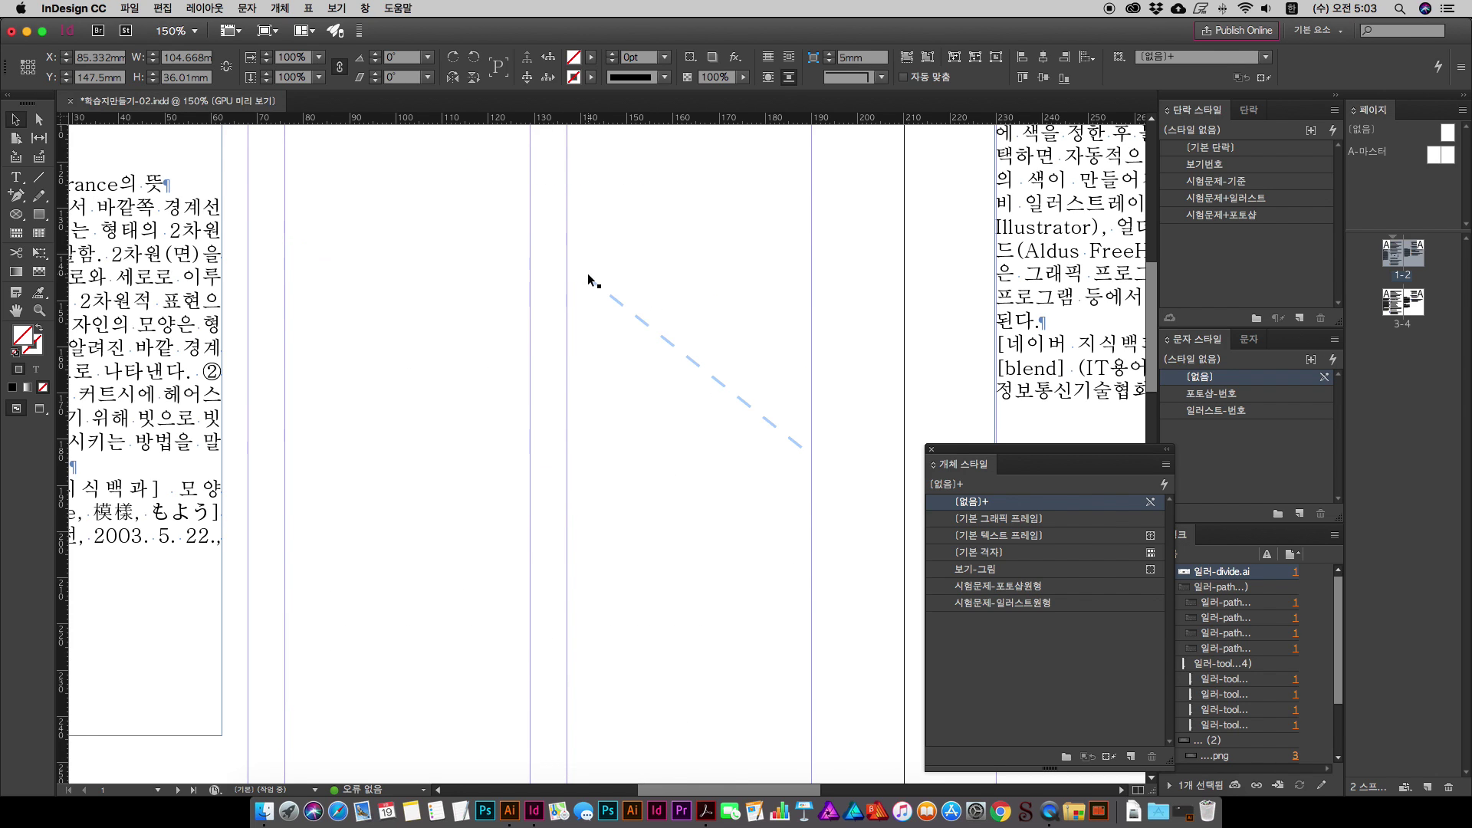
Step: Preview the layout, test extra returns after question 03's 지우개툴 option, and remove them
{"action": "left_click", "coordinate": [878, 347]}
{"action": "key", "text": "super+1"}
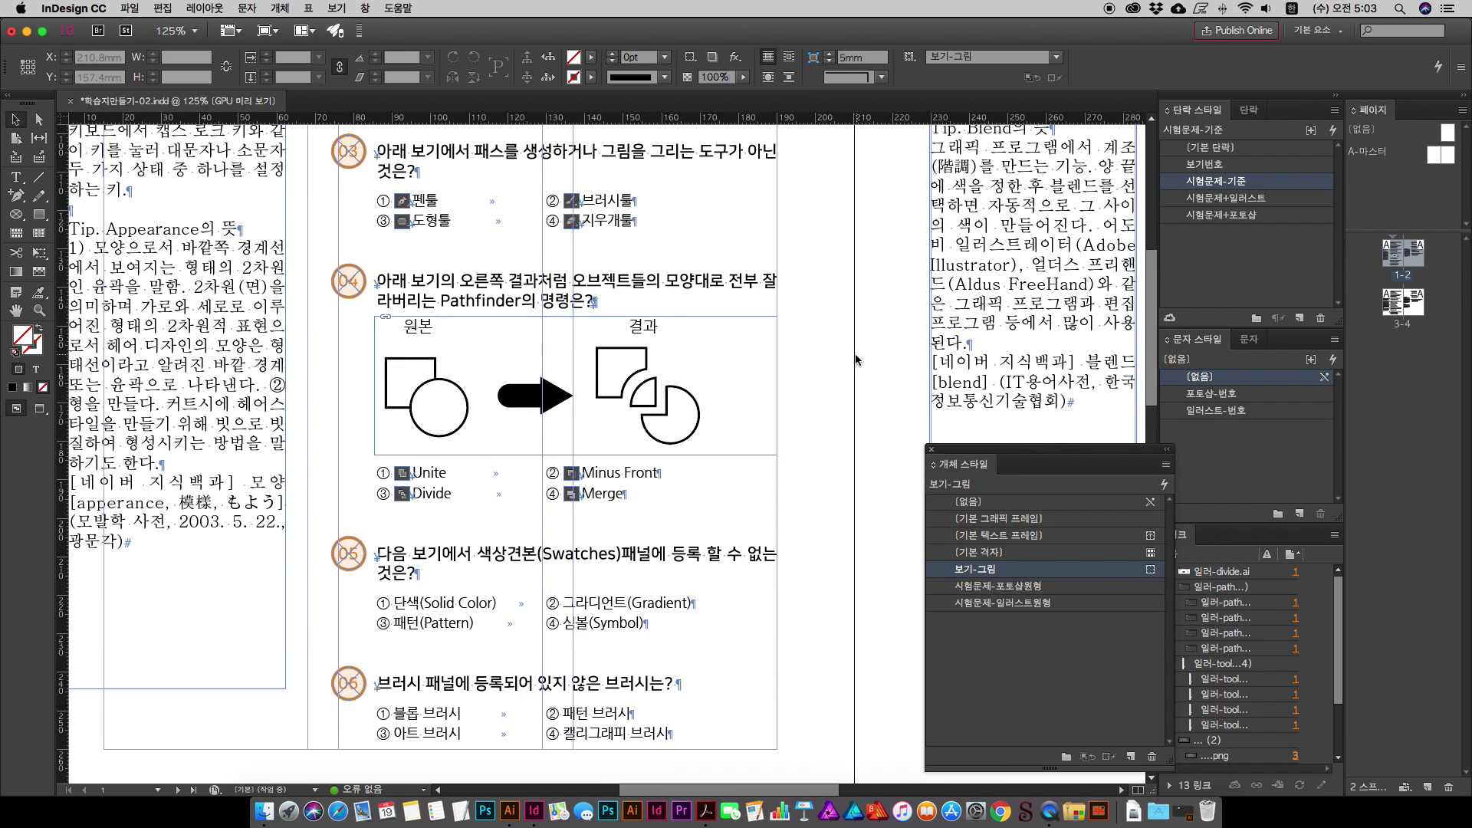
{"action": "left_click", "coordinate": [40, 412]}
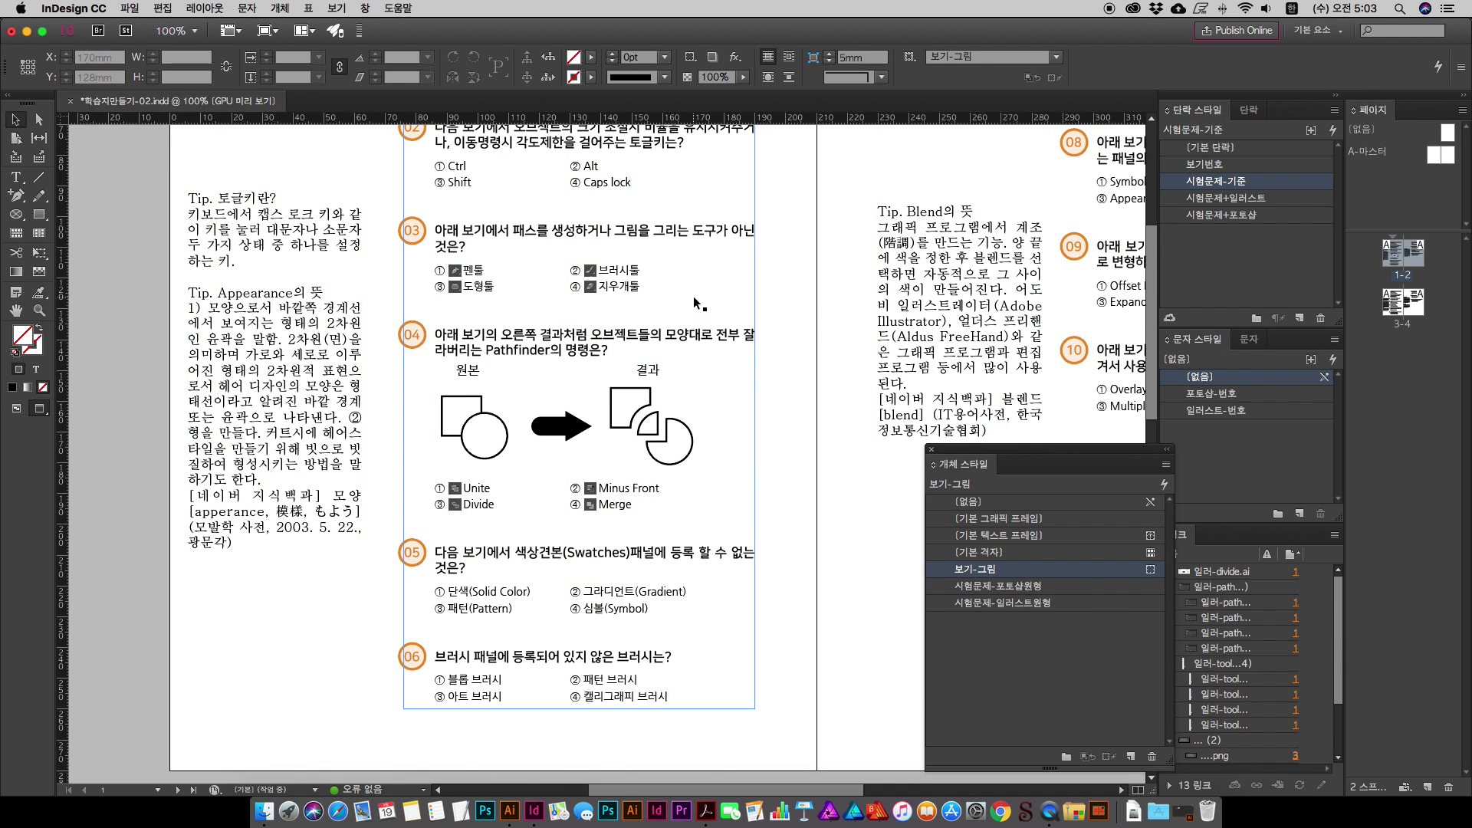
{"action": "double_click", "coordinate": [656, 287]}
{"action": "key", "text": "Return"}
{"action": "key", "text": "Return"}
{"action": "key", "text": "Return"}
{"action": "key", "text": "Return"}
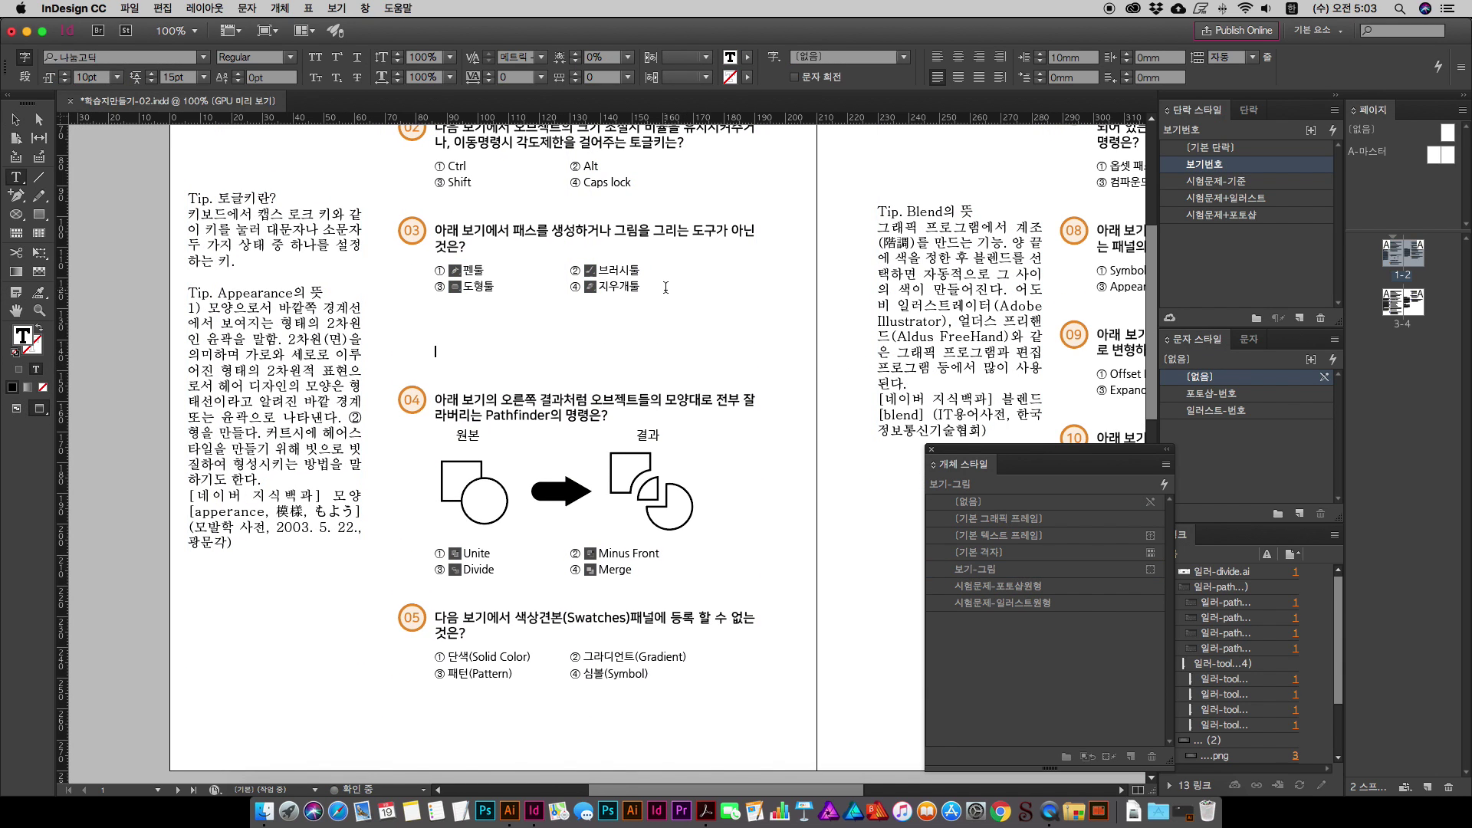
{"action": "key", "text": "BackSpace"}
{"action": "key", "text": "BackSpace"}
{"action": "key", "text": "BackSpace"}
{"action": "key", "text": "BackSpace"}
{"action": "key", "text": "Return"}
{"action": "key", "text": "Return"}
{"action": "key", "text": "Return"}
{"action": "key", "text": "Return"}
{"action": "key", "text": "BackSpace"}
{"action": "key", "text": "BackSpace"}
{"action": "key", "text": "BackSpace"}
{"action": "key", "text": "BackSpace"}
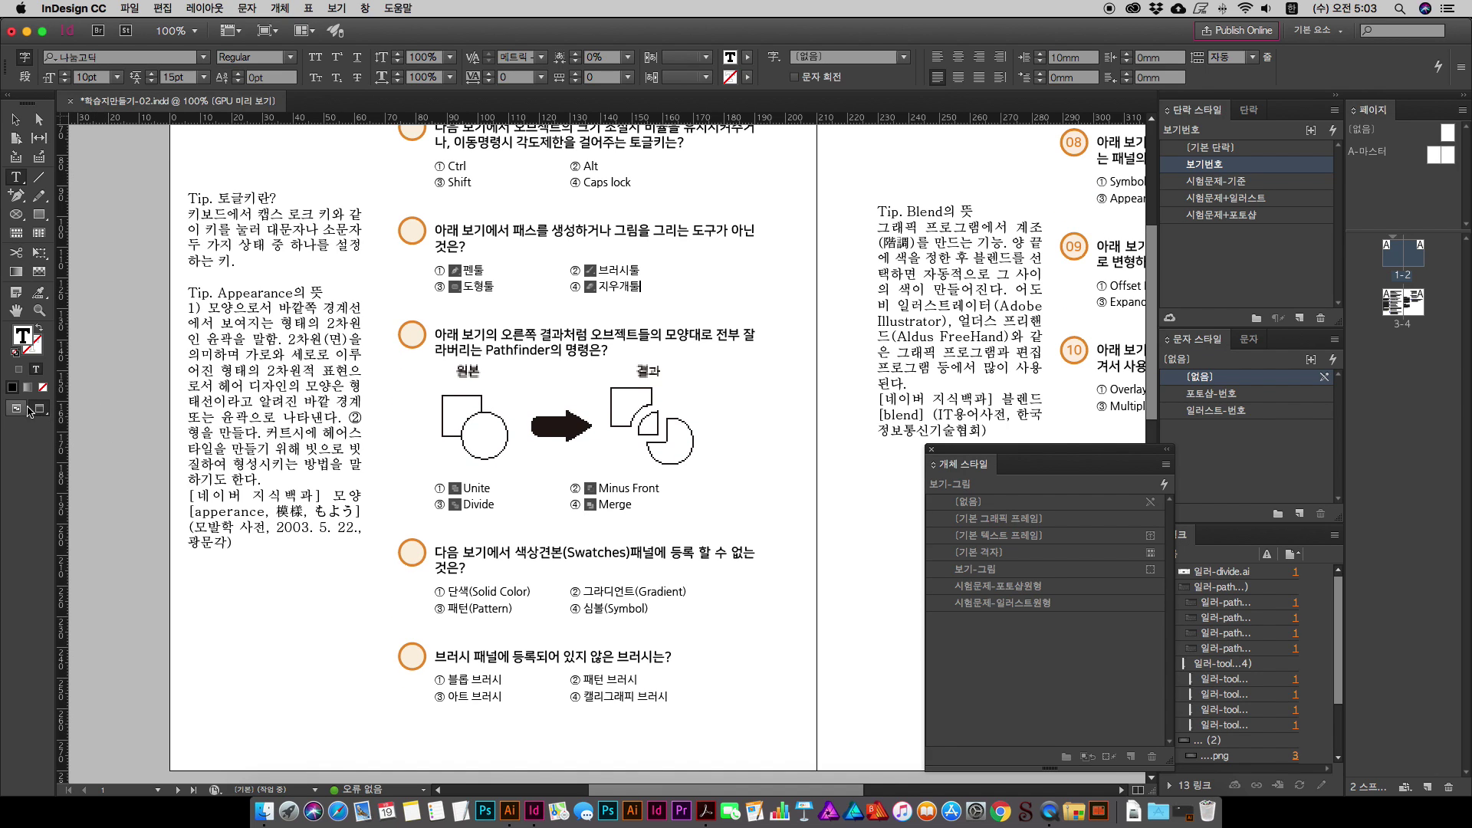
{"action": "left_click", "coordinate": [16, 409]}
{"action": "left_click", "coordinate": [36, 413]}
{"action": "left_click", "coordinate": [16, 410]}
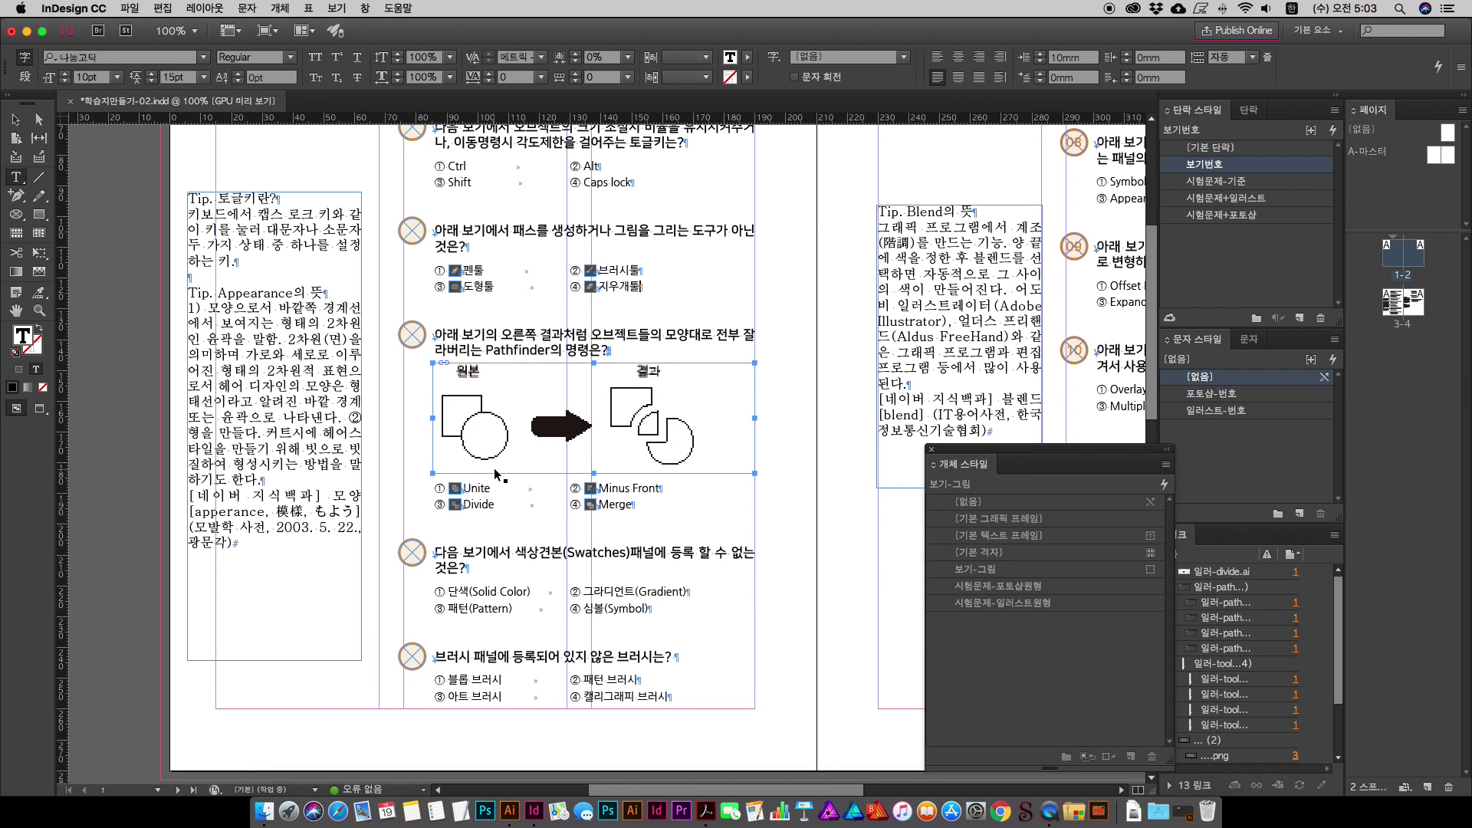
Step: Zoom out to the whole spread and switch to the Finder quiz images folder
{"action": "key", "text": "super+equal"}
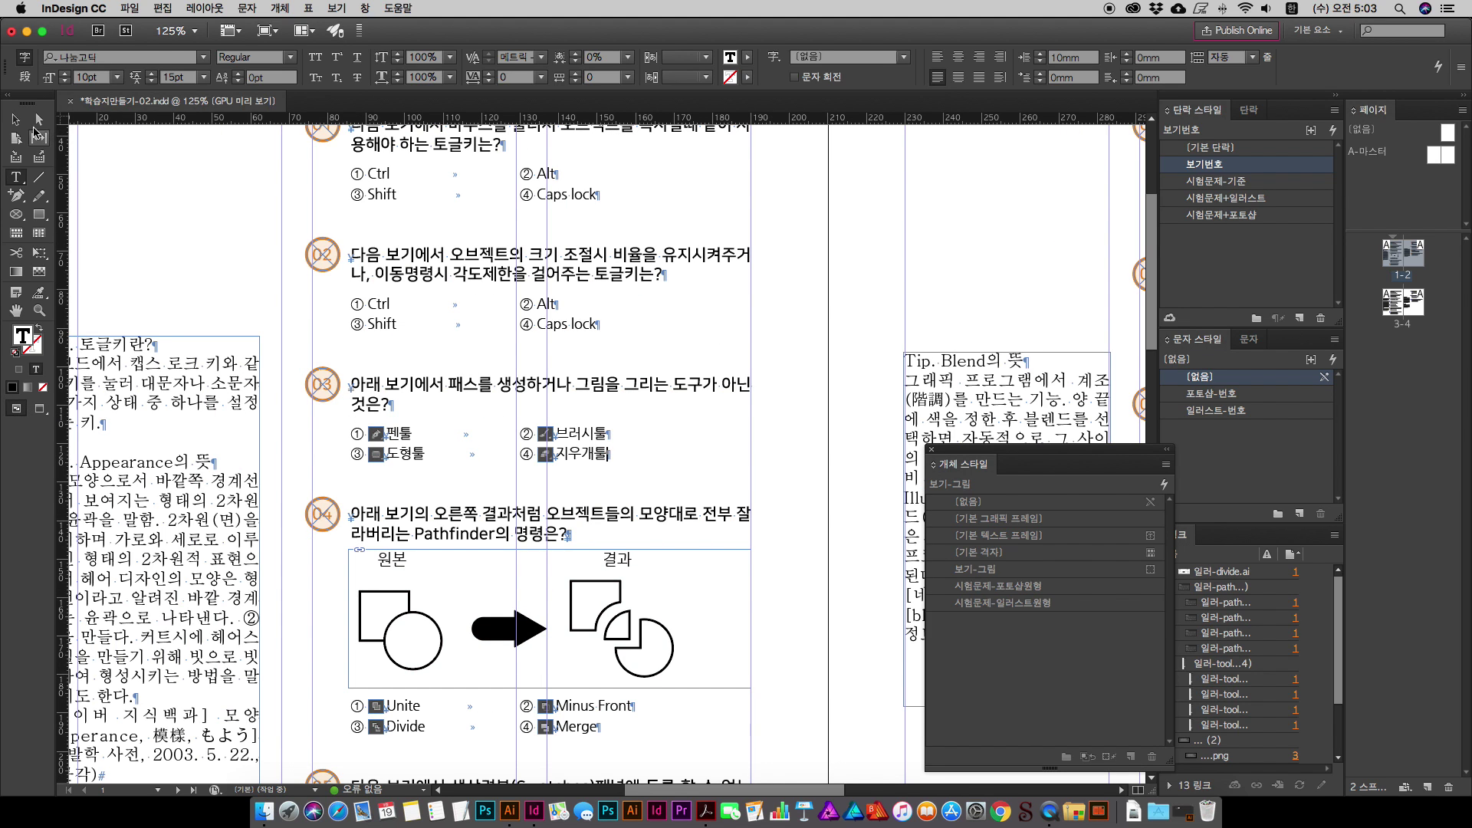
{"action": "key", "text": "Escape"}
{"action": "key", "text": "super+minus"}
{"action": "key", "text": "super+minus"}
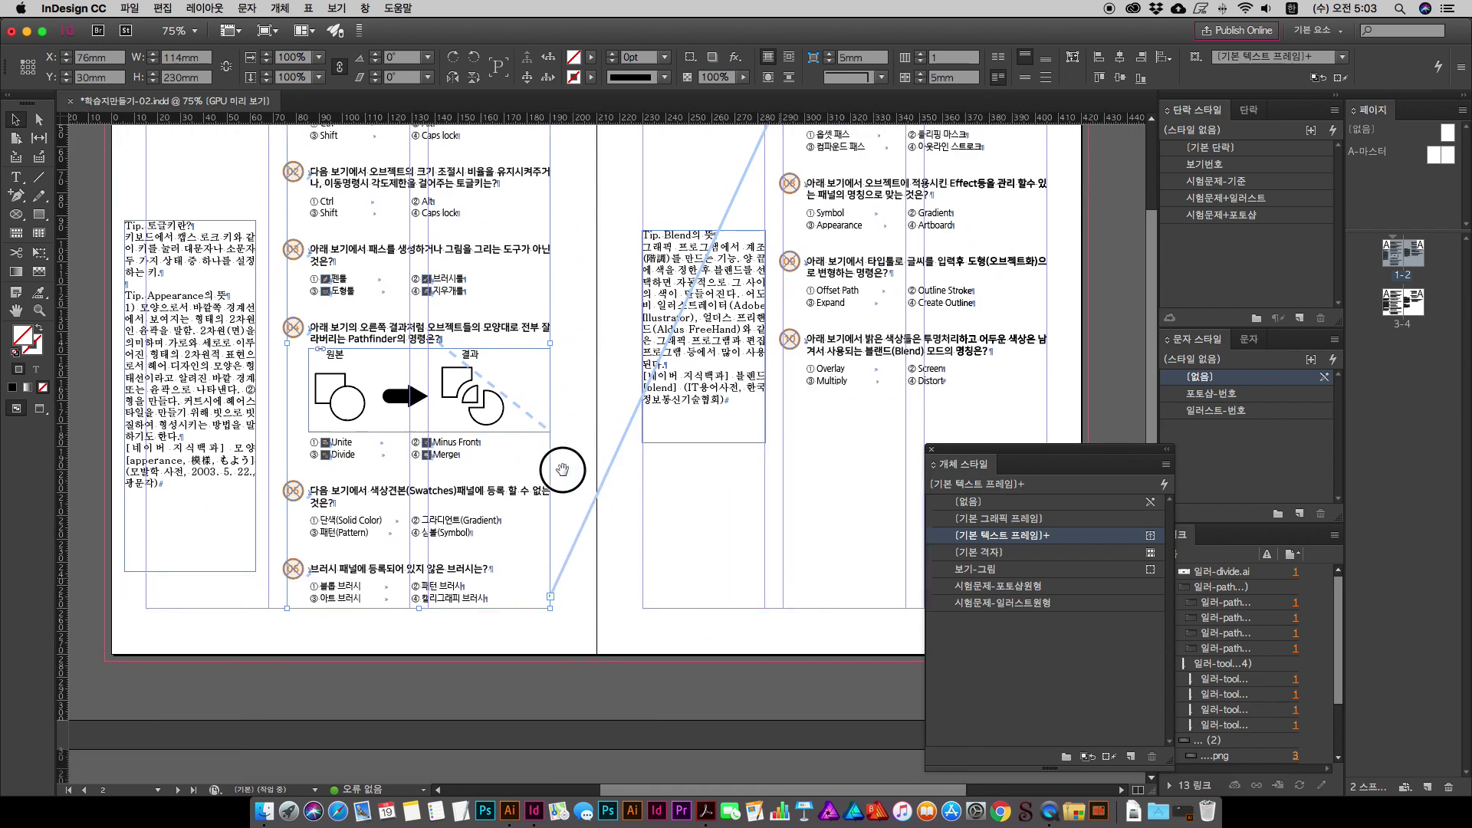
{"action": "left_click_drag", "start_coordinate": [567, 468], "coordinate": [539, 472]}
{"action": "left_click_drag", "start_coordinate": [472, 535], "coordinate": [446, 594]}
{"action": "key", "text": "super+Tab"}
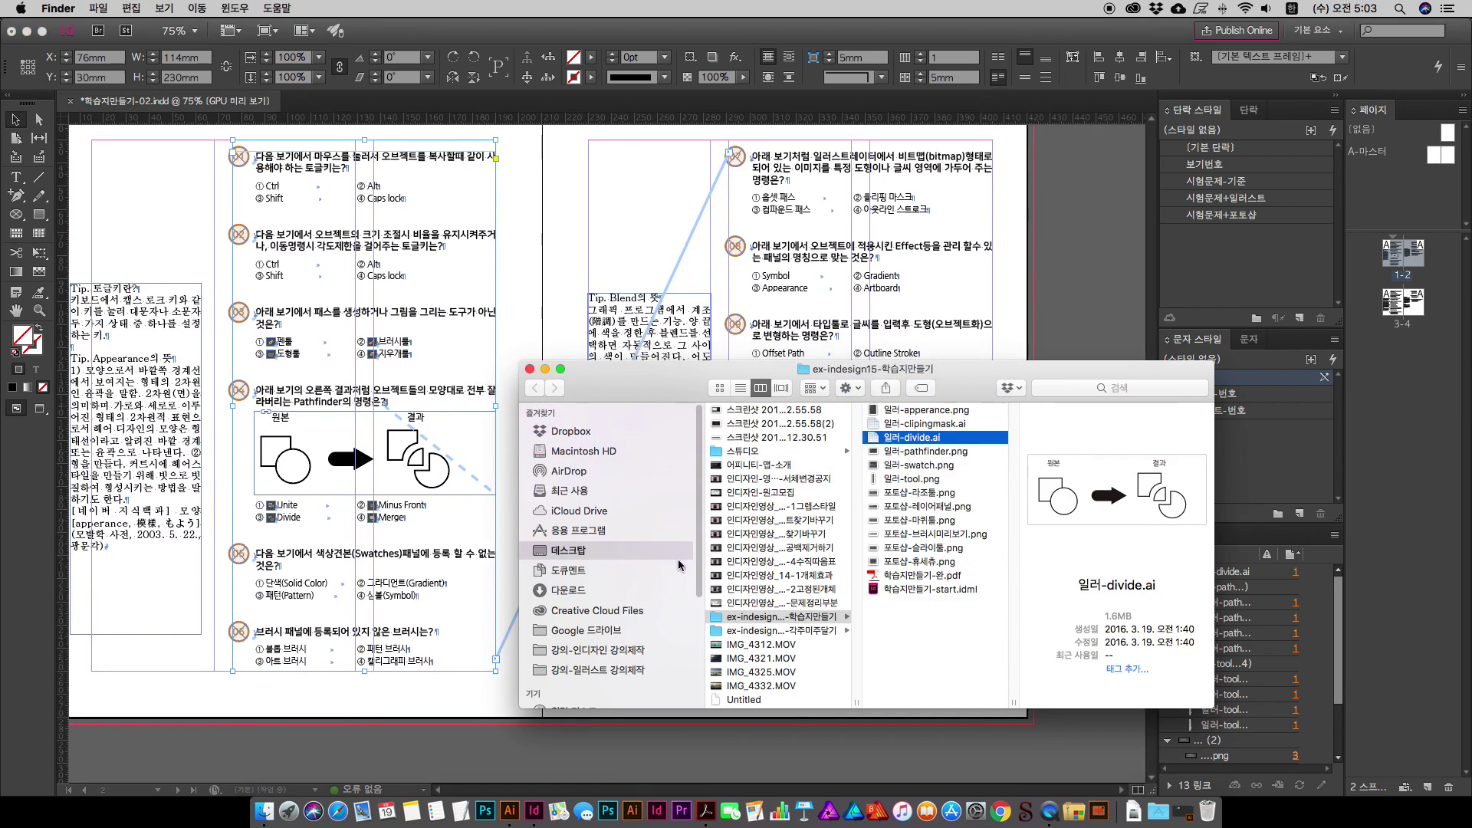
Step: Scroll the finished PDF to question 05's Swatches picture, then return to InDesign
{"action": "left_click", "coordinate": [705, 811]}
{"action": "scroll", "coordinate": [548, 656], "scroll_direction": "down", "scroll_amount": 5}
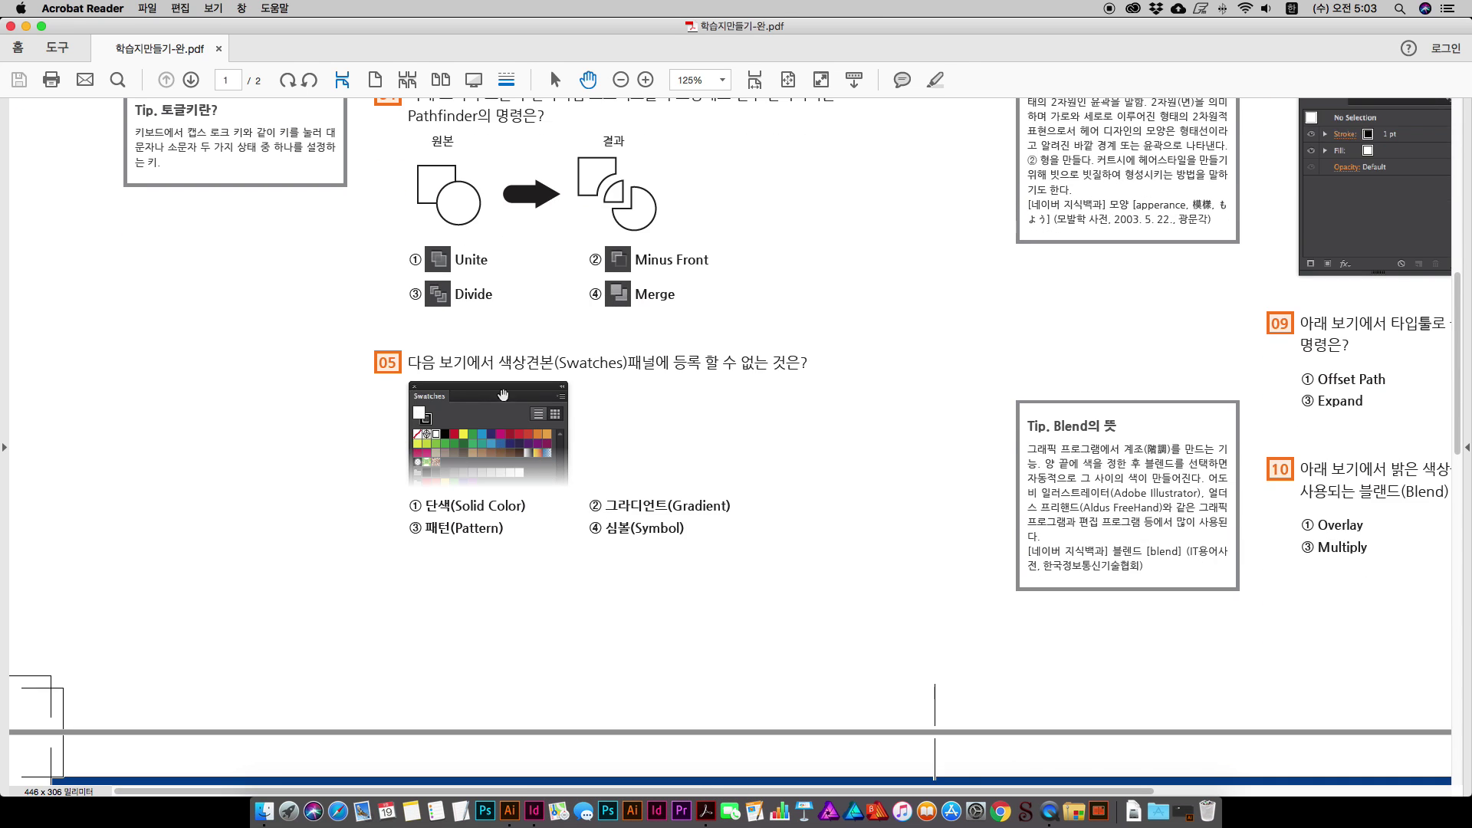
{"action": "key", "text": "super+Tab"}
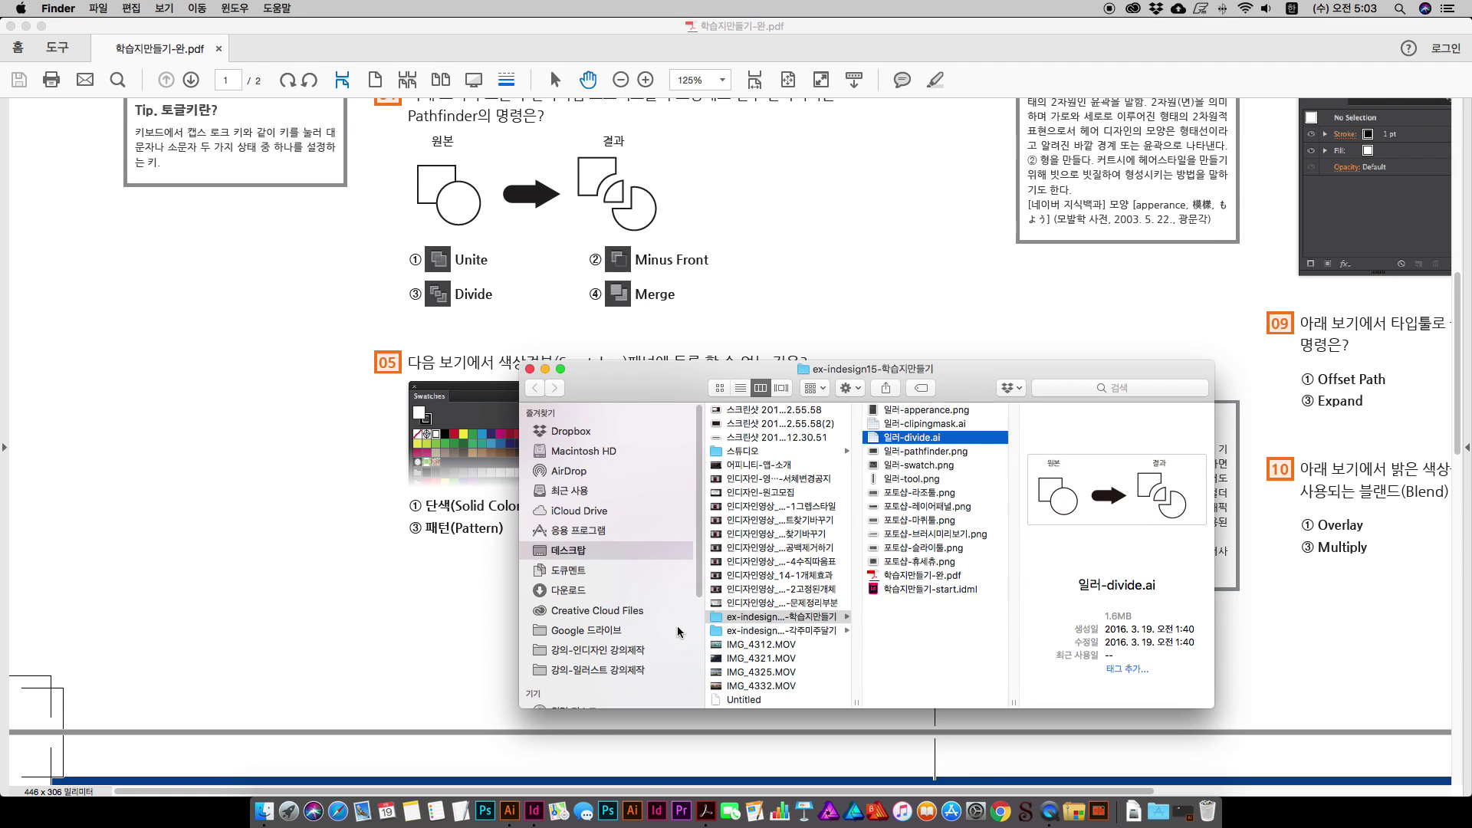
{"action": "key", "text": "super+Tab"}
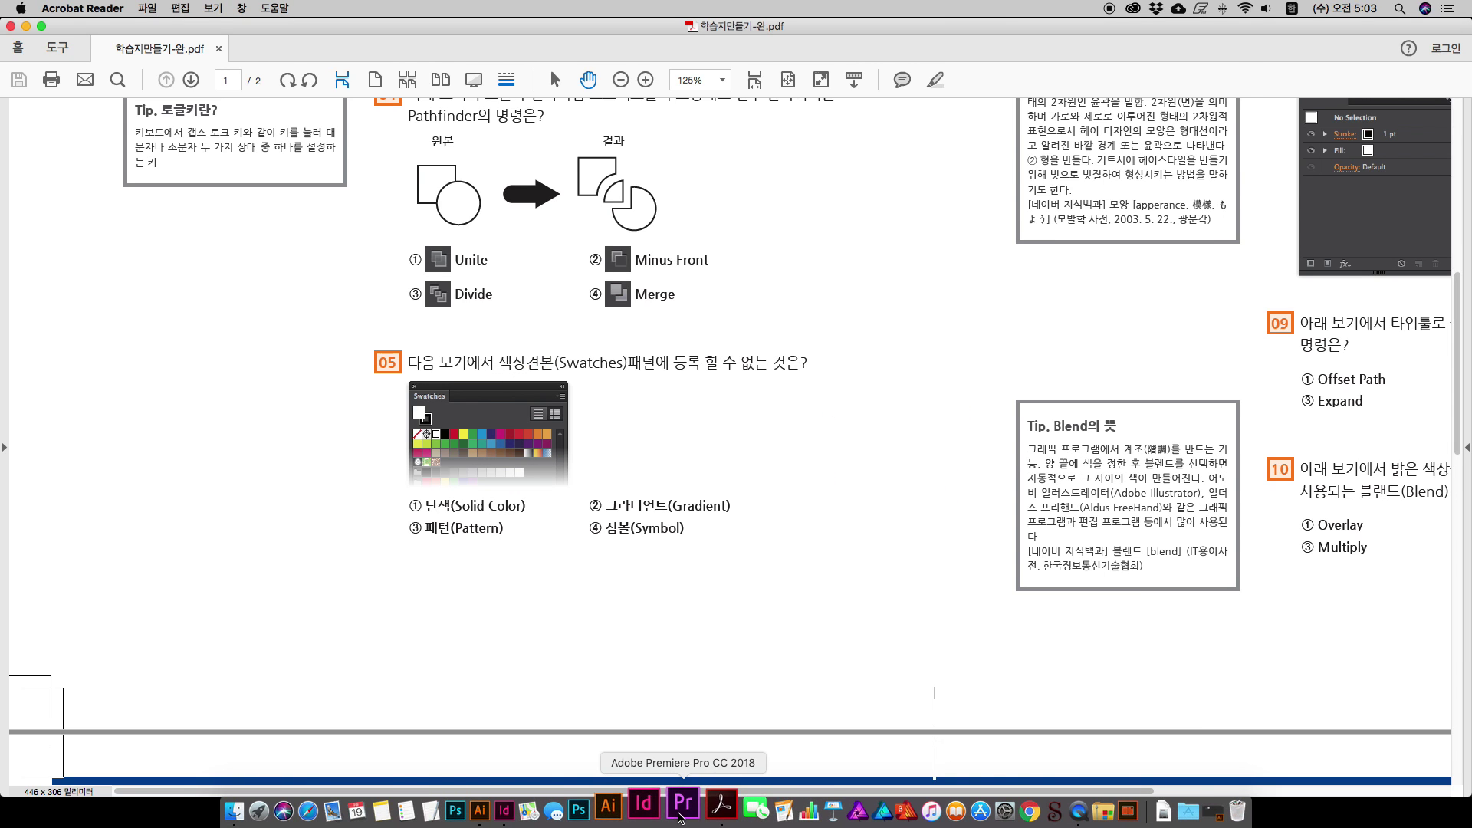
{"action": "left_click", "coordinate": [505, 811]}
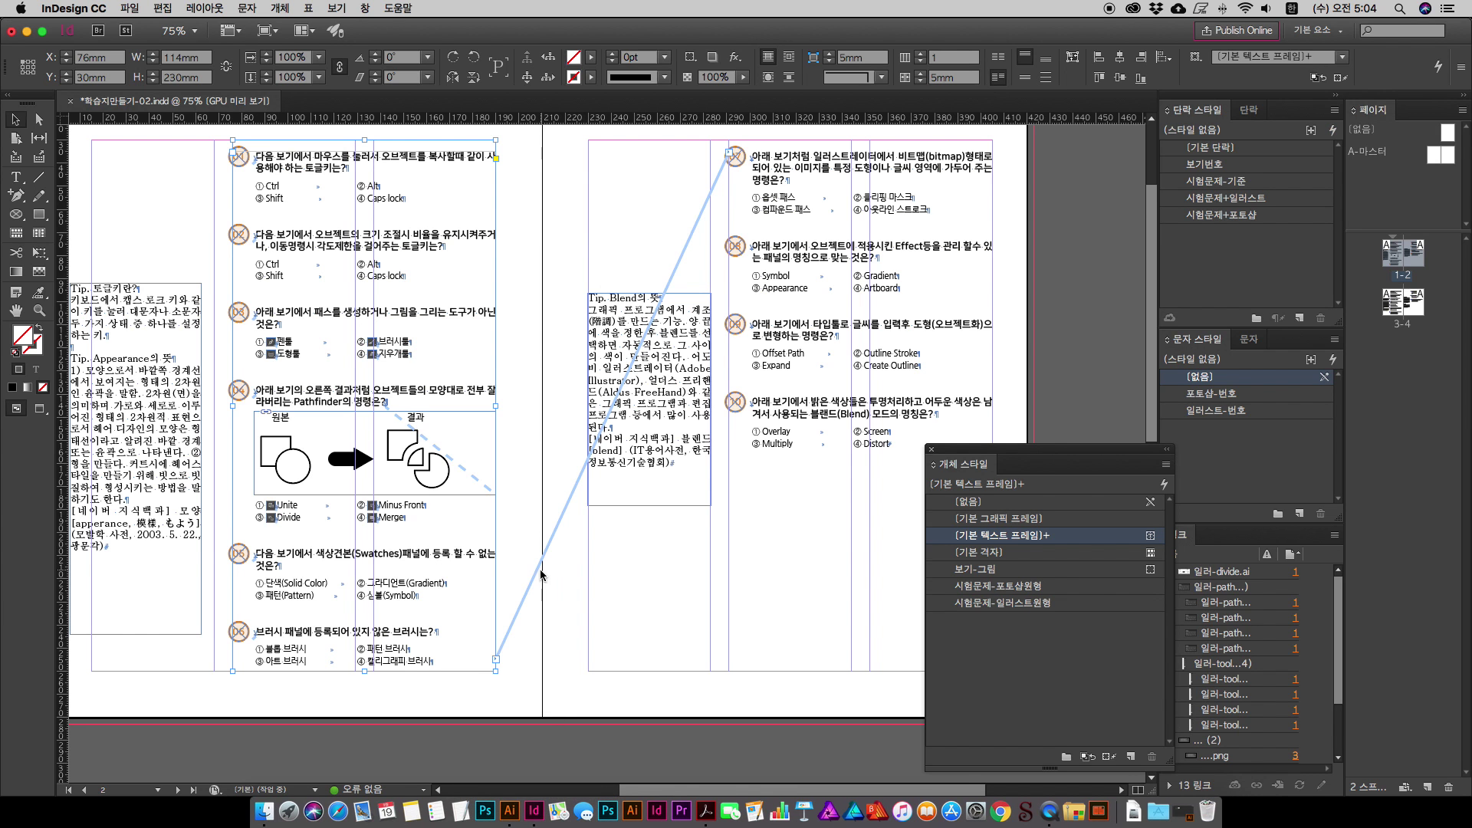
Step: At 150% in Preview mode, drag 일러-swatch.png from Finder onto the quiz page
{"action": "left_click", "coordinate": [516, 658]}
{"action": "left_click_drag", "start_coordinate": [414, 678], "coordinate": [573, 475]}
{"action": "key", "text": "super+equal"}
{"action": "key", "text": "super+equal"}
{"action": "key", "text": "super+equal"}
{"action": "left_click", "coordinate": [40, 409]}
{"action": "left_click_drag", "start_coordinate": [289, 482], "coordinate": [329, 462]}
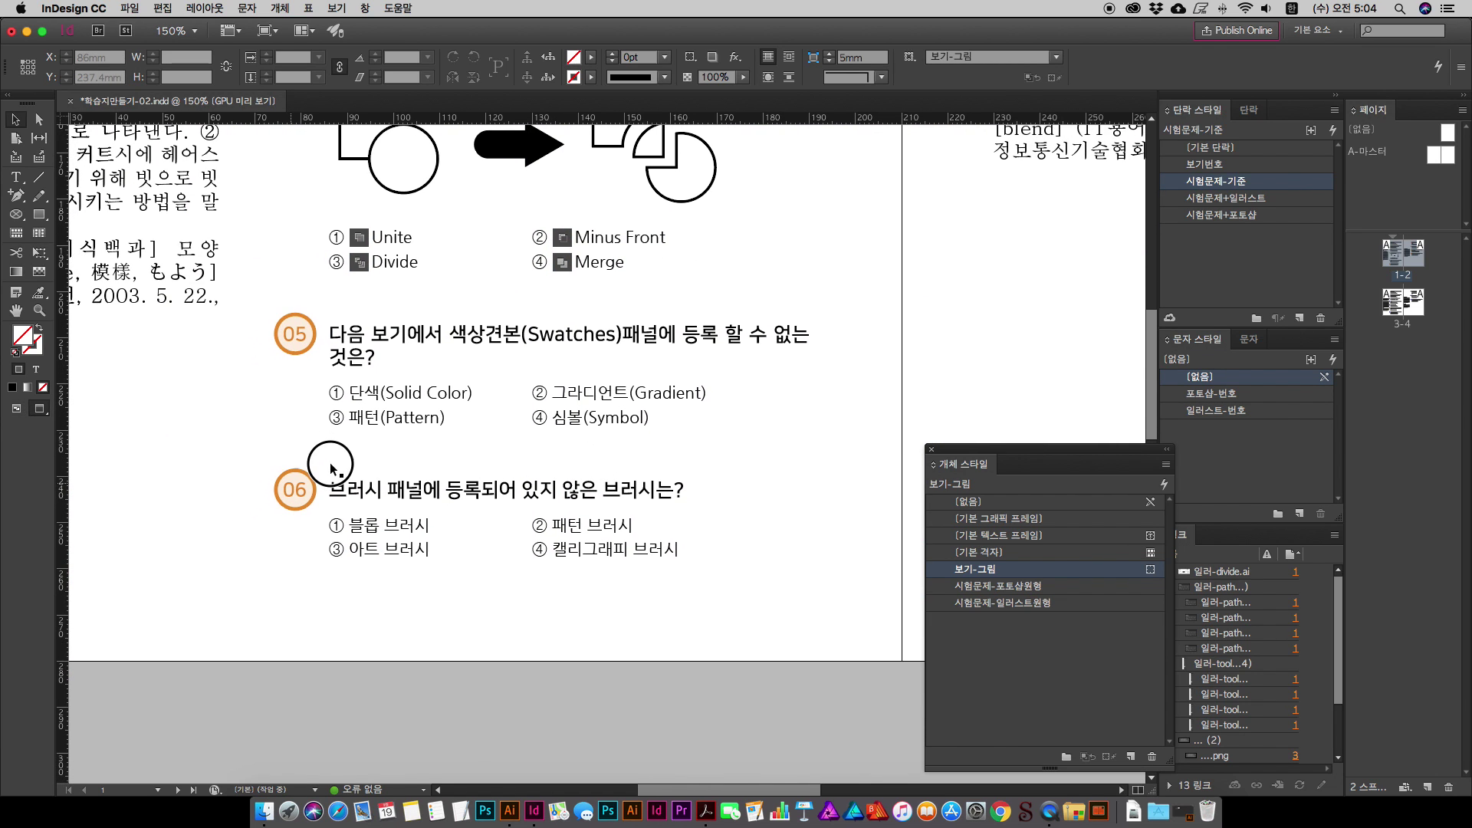
{"action": "left_click", "coordinate": [264, 810]}
{"action": "left_click_drag", "start_coordinate": [978, 363], "coordinate": [1072, 210]}
{"action": "key", "text": "Down"}
{"action": "key", "text": "Down"}
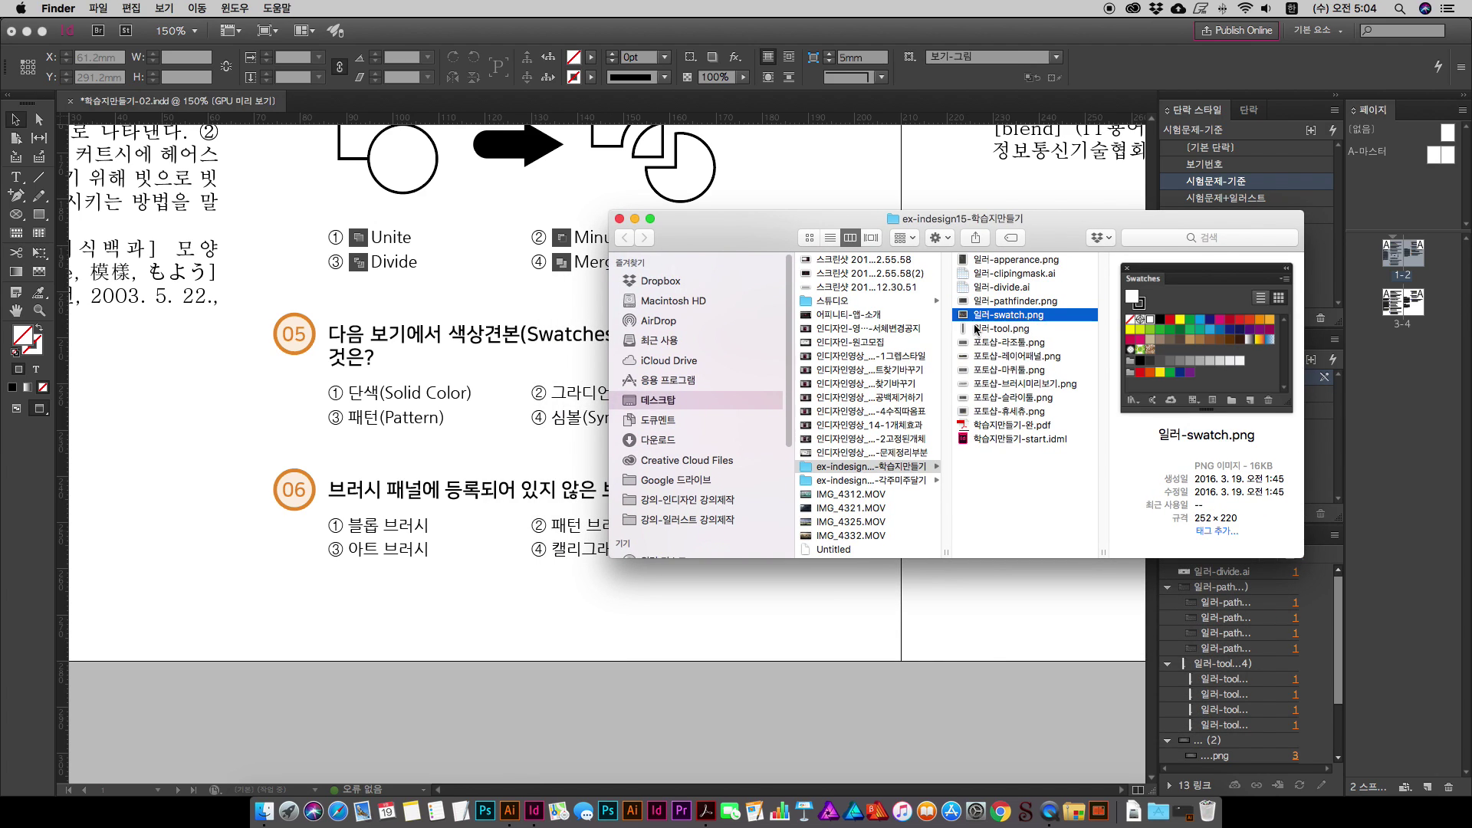
{"action": "left_click_drag", "start_coordinate": [1065, 231], "coordinate": [1150, 215]}
{"action": "left_click_drag", "start_coordinate": [1116, 302], "coordinate": [451, 493]}
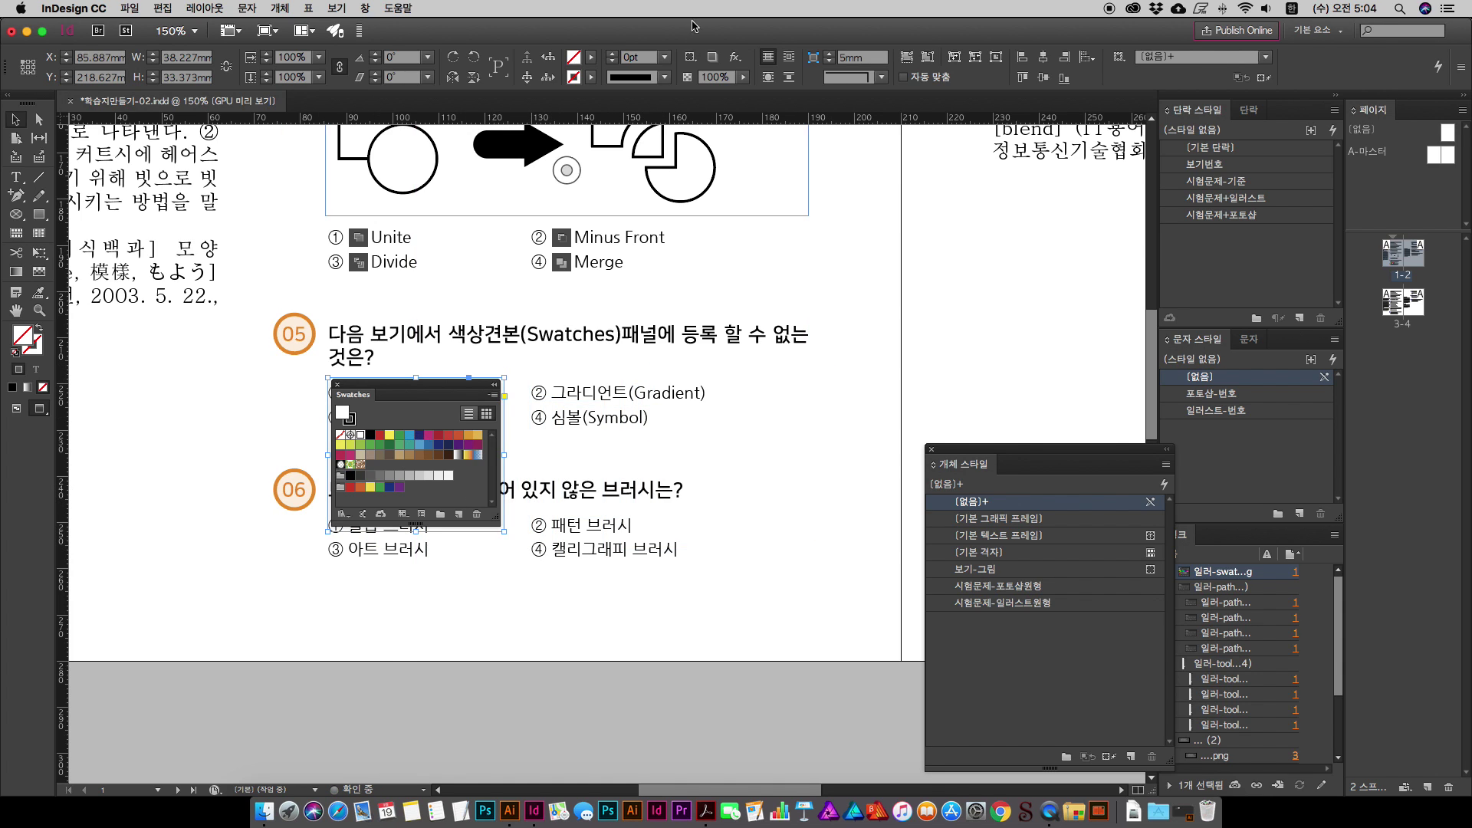
Step: Move the Swatches image to the upper right, off the questions, and return to Normal mode
{"action": "left_click", "coordinate": [789, 58]}
{"action": "left_click", "coordinate": [416, 455]}
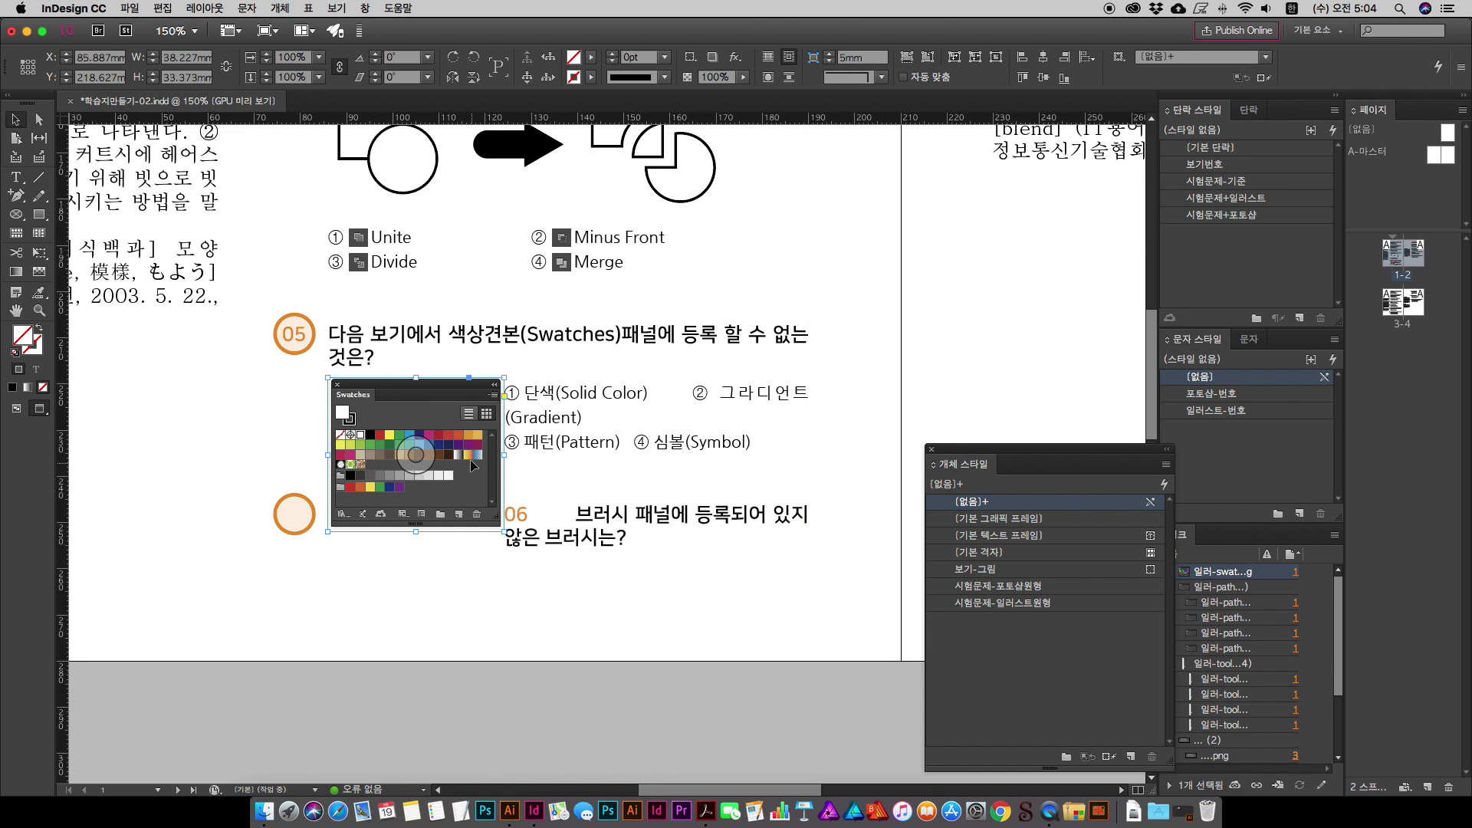
{"action": "key", "text": "super+z"}
{"action": "left_click_drag", "start_coordinate": [475, 506], "coordinate": [952, 355]}
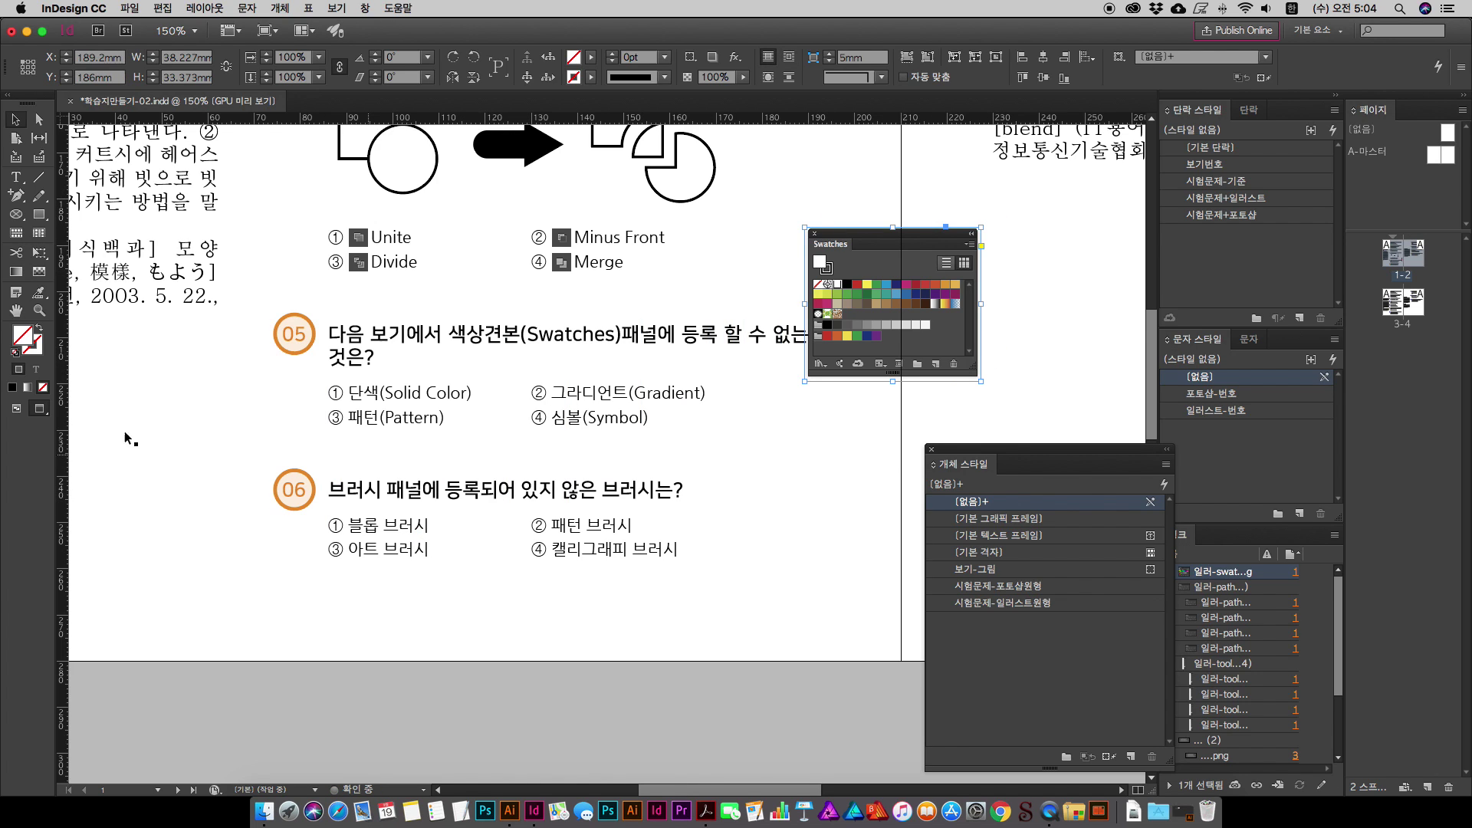
{"action": "left_click", "coordinate": [16, 408]}
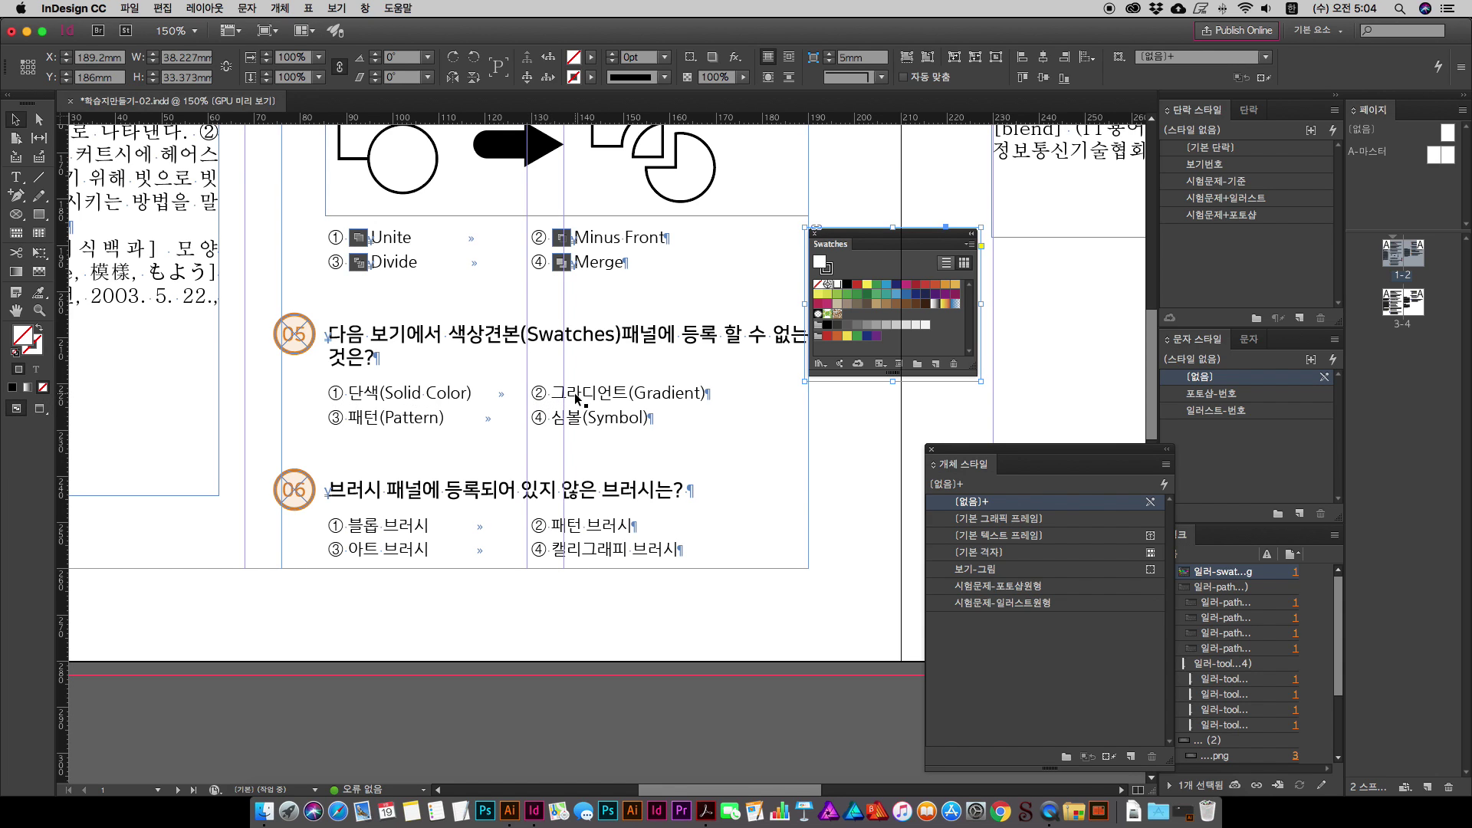
{"action": "left_click", "coordinate": [705, 811]}
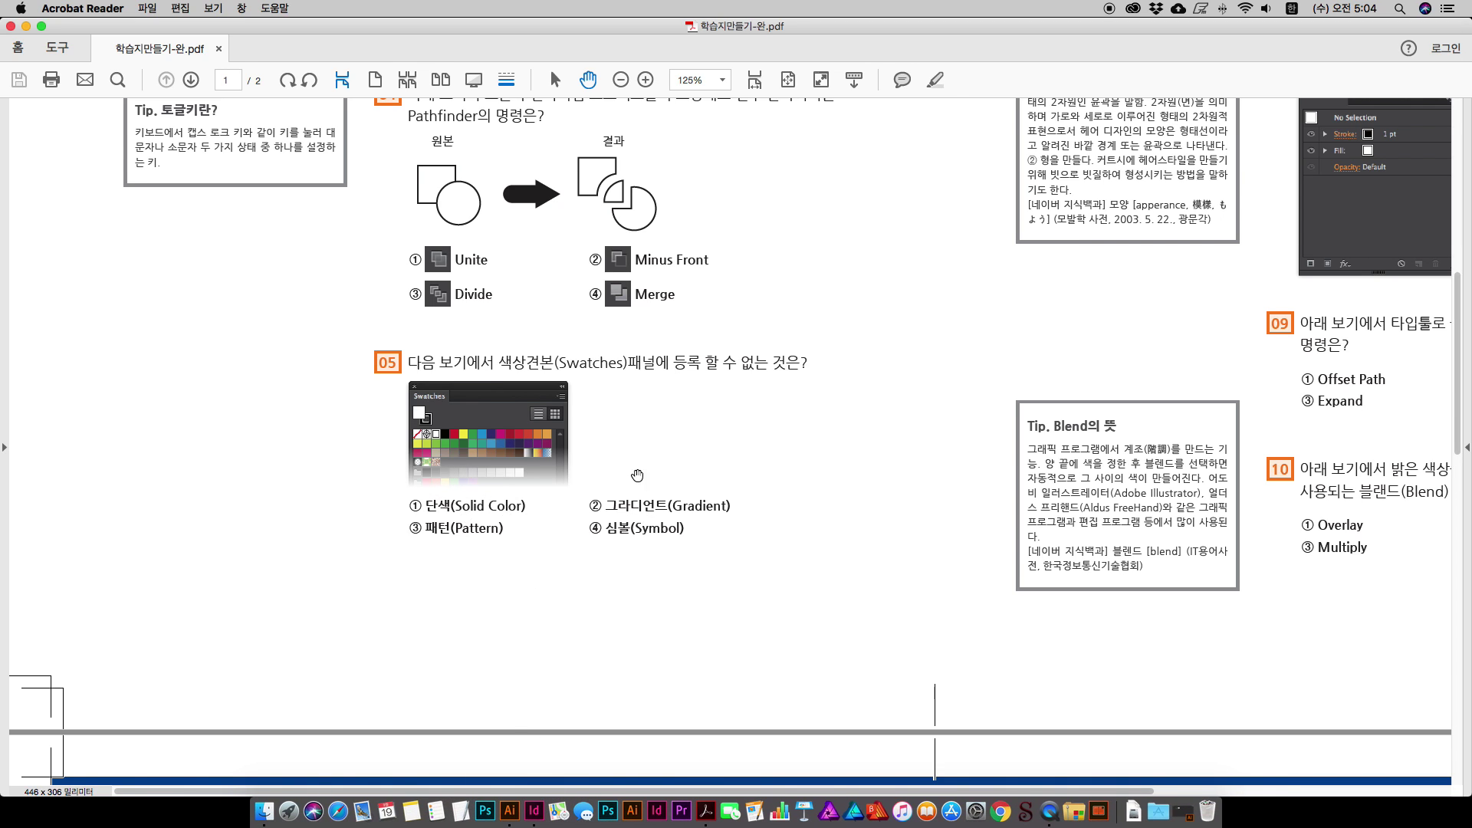
{"action": "scroll", "coordinate": [541, 579], "scroll_direction": "right", "scroll_amount": 10}
{"action": "scroll", "coordinate": [541, 579], "scroll_direction": "up", "scroll_amount": 3}
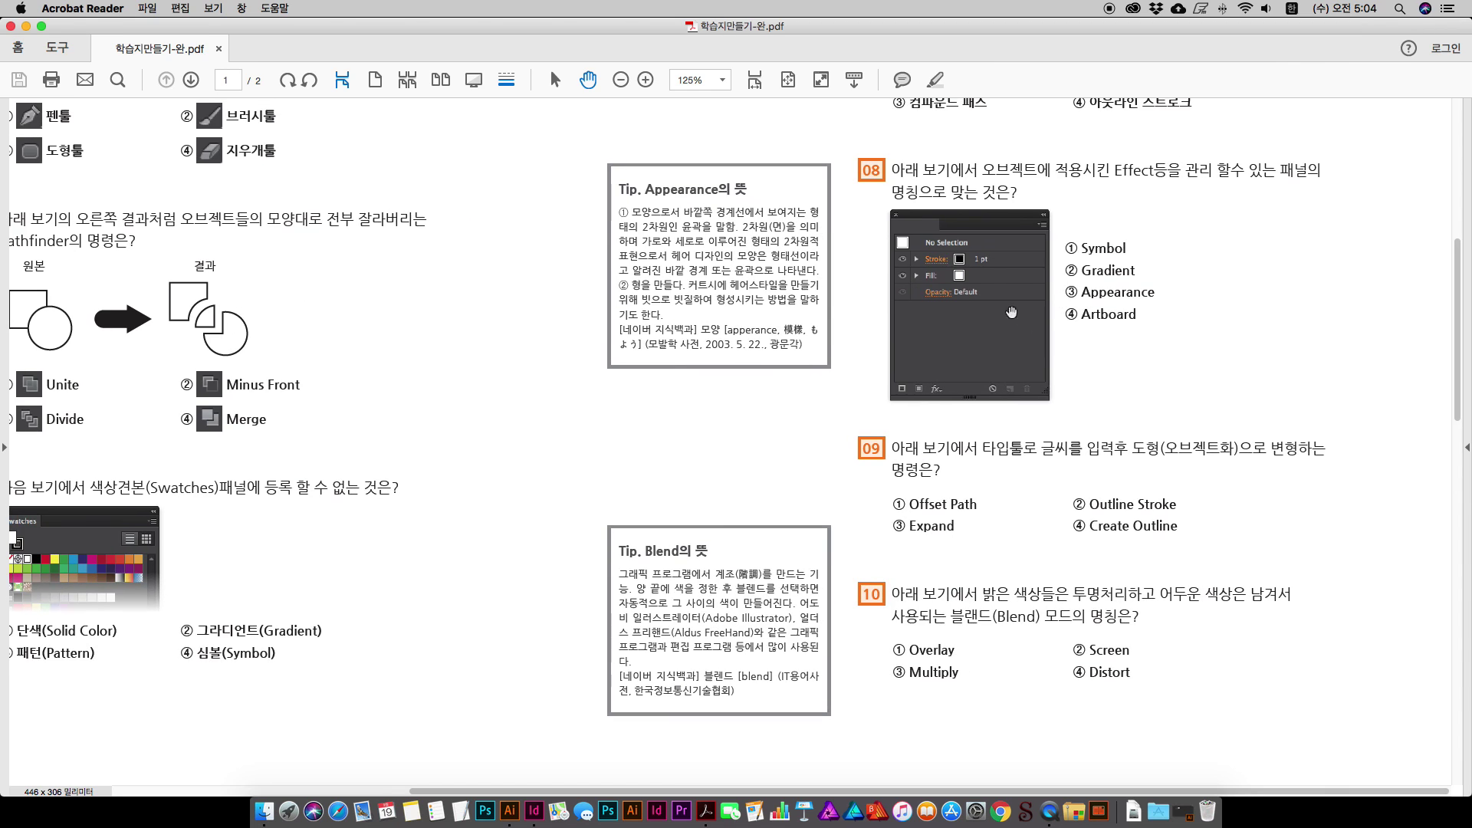
{"action": "scroll", "coordinate": [900, 476], "scroll_direction": "left", "scroll_amount": 10}
{"action": "scroll", "coordinate": [900, 476], "scroll_direction": "down", "scroll_amount": 3}
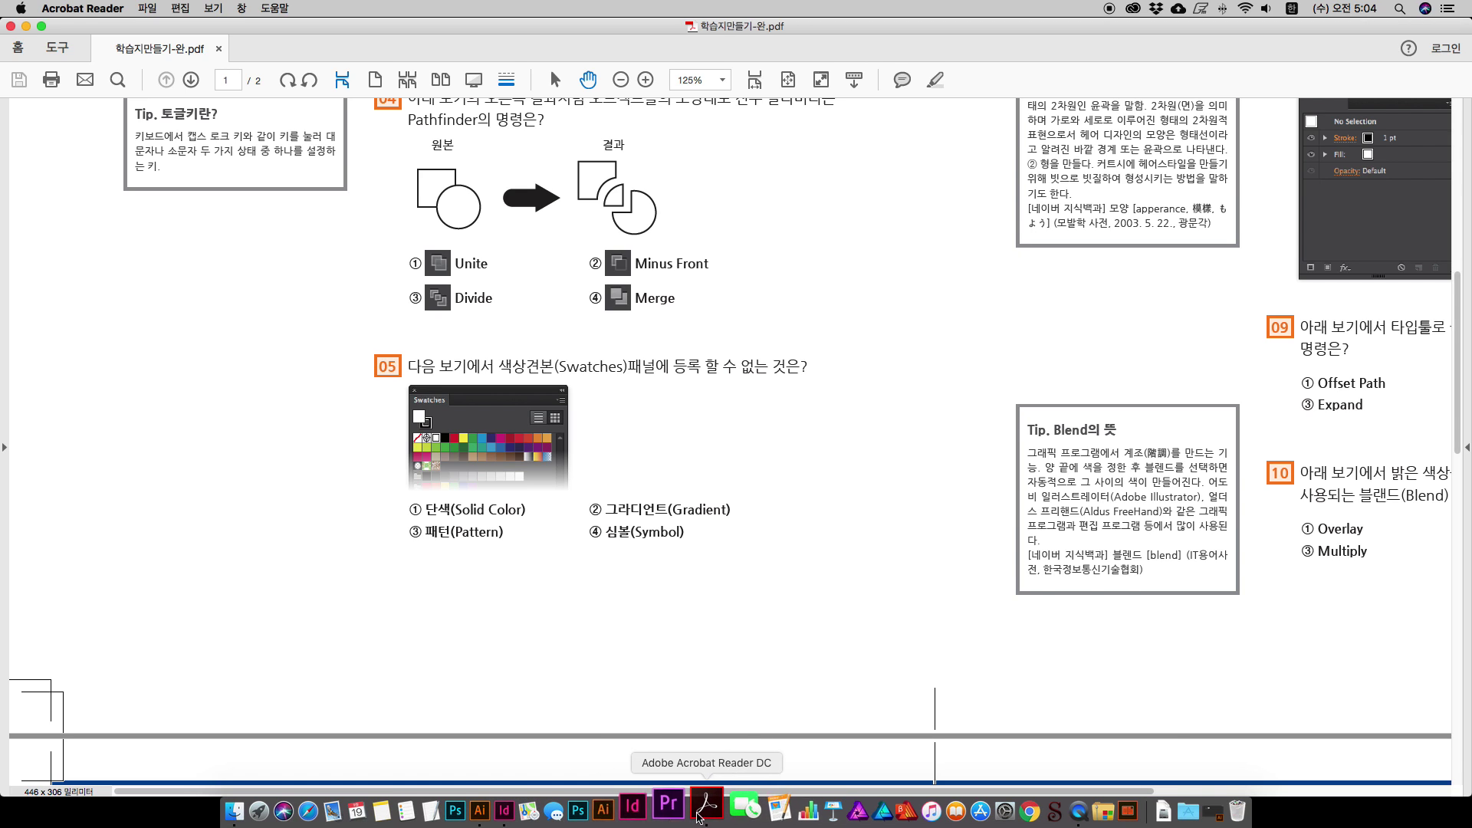
Step: Fade the Swatches image's bottom with a gradient feather starting near the third swatch row
{"action": "left_click", "coordinate": [656, 803]}
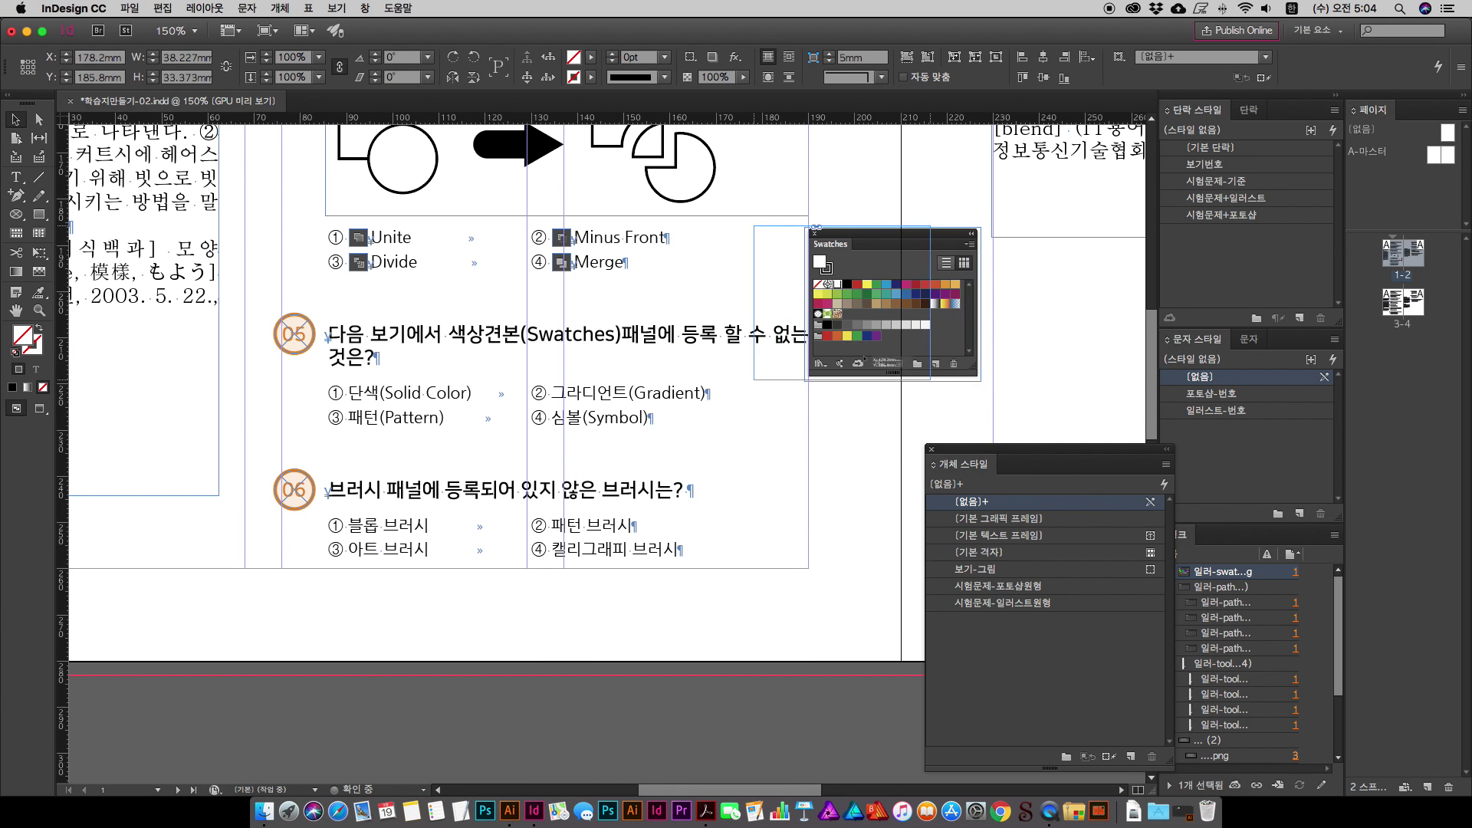
{"action": "left_click_drag", "start_coordinate": [934, 363], "coordinate": [874, 377]}
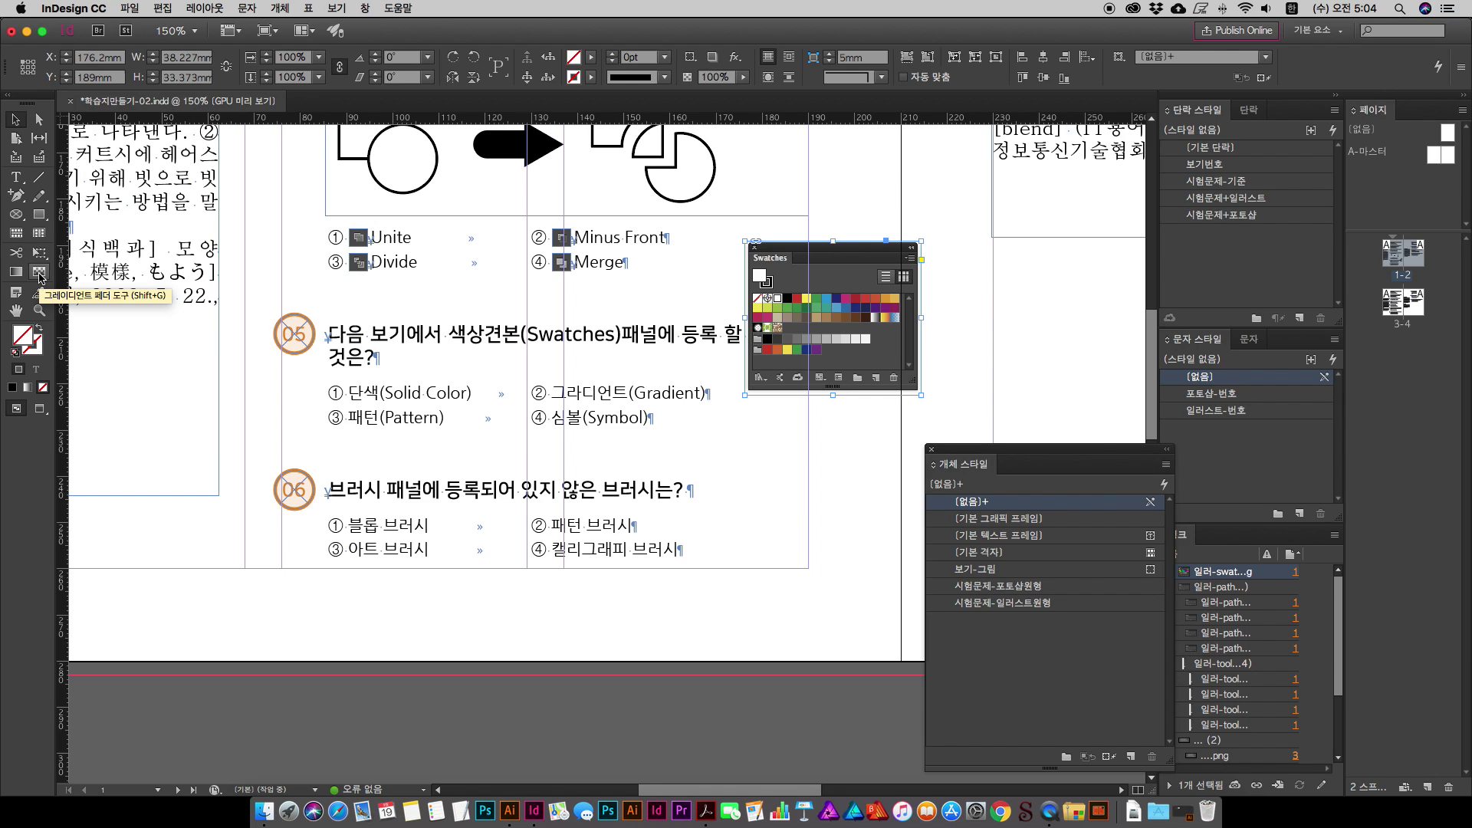
{"action": "left_click", "coordinate": [39, 274]}
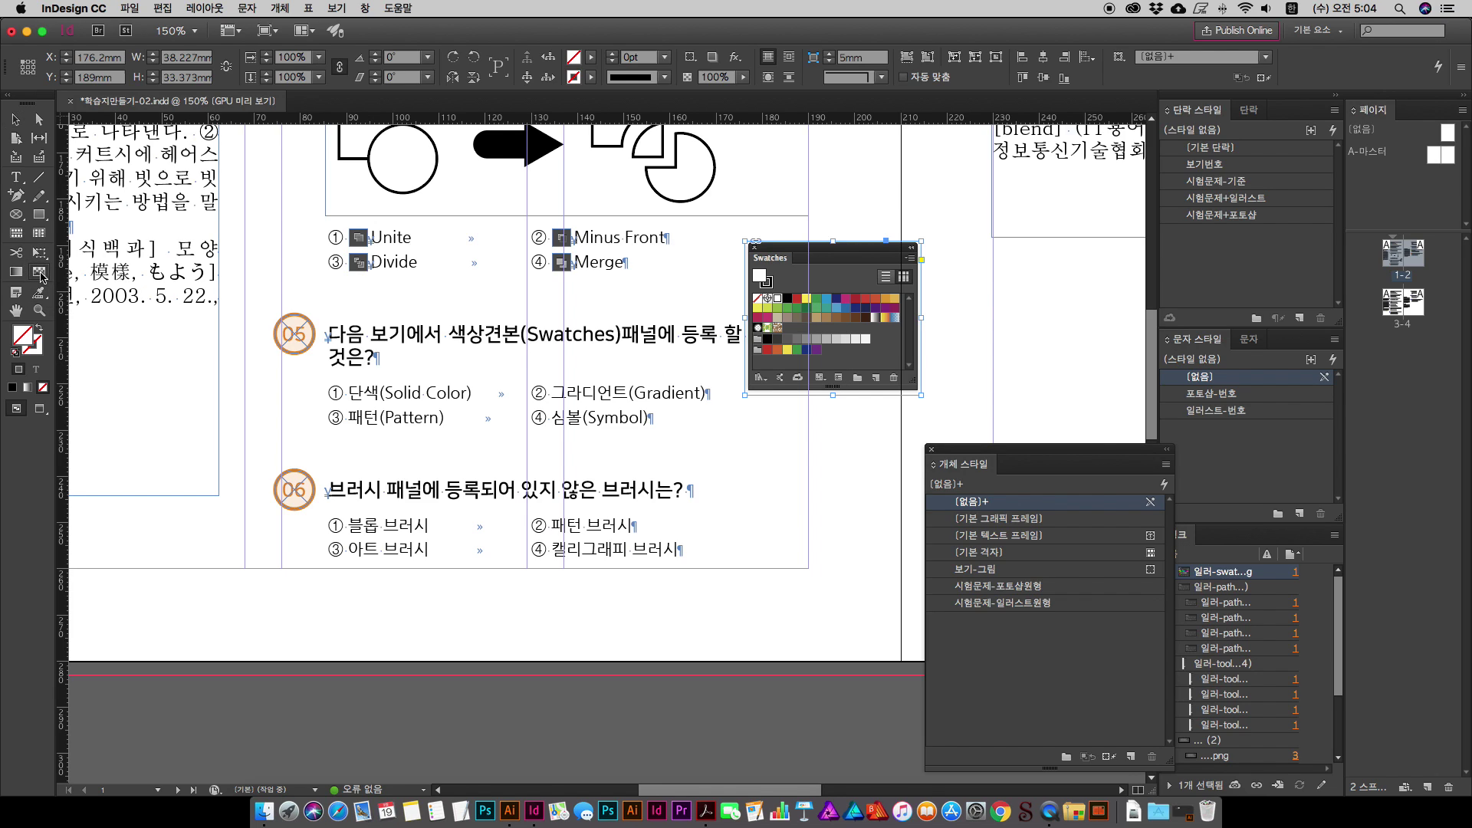
{"action": "left_click_drag", "start_coordinate": [843, 336], "coordinate": [842, 397]}
{"action": "left_click_drag", "start_coordinate": [851, 312], "coordinate": [865, 376]}
{"action": "left_click_drag", "start_coordinate": [834, 322], "coordinate": [834, 367]}
{"action": "left_click", "coordinate": [9, 121]}
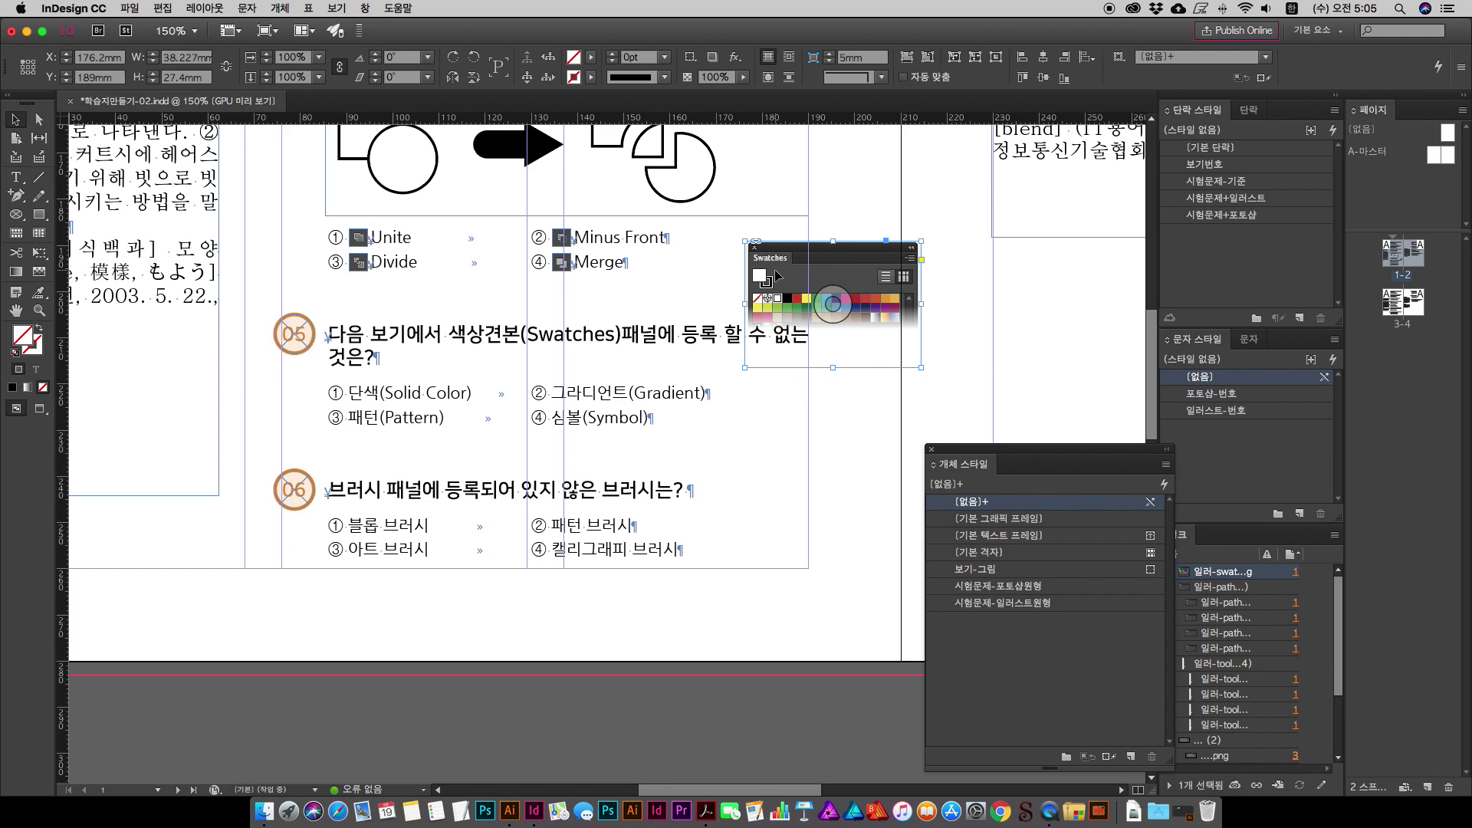
Step: Move the image under question 05, wrap answers below it, and crop the frame to 24.4 mm
{"action": "left_click_drag", "start_coordinate": [775, 268], "coordinate": [404, 402]}
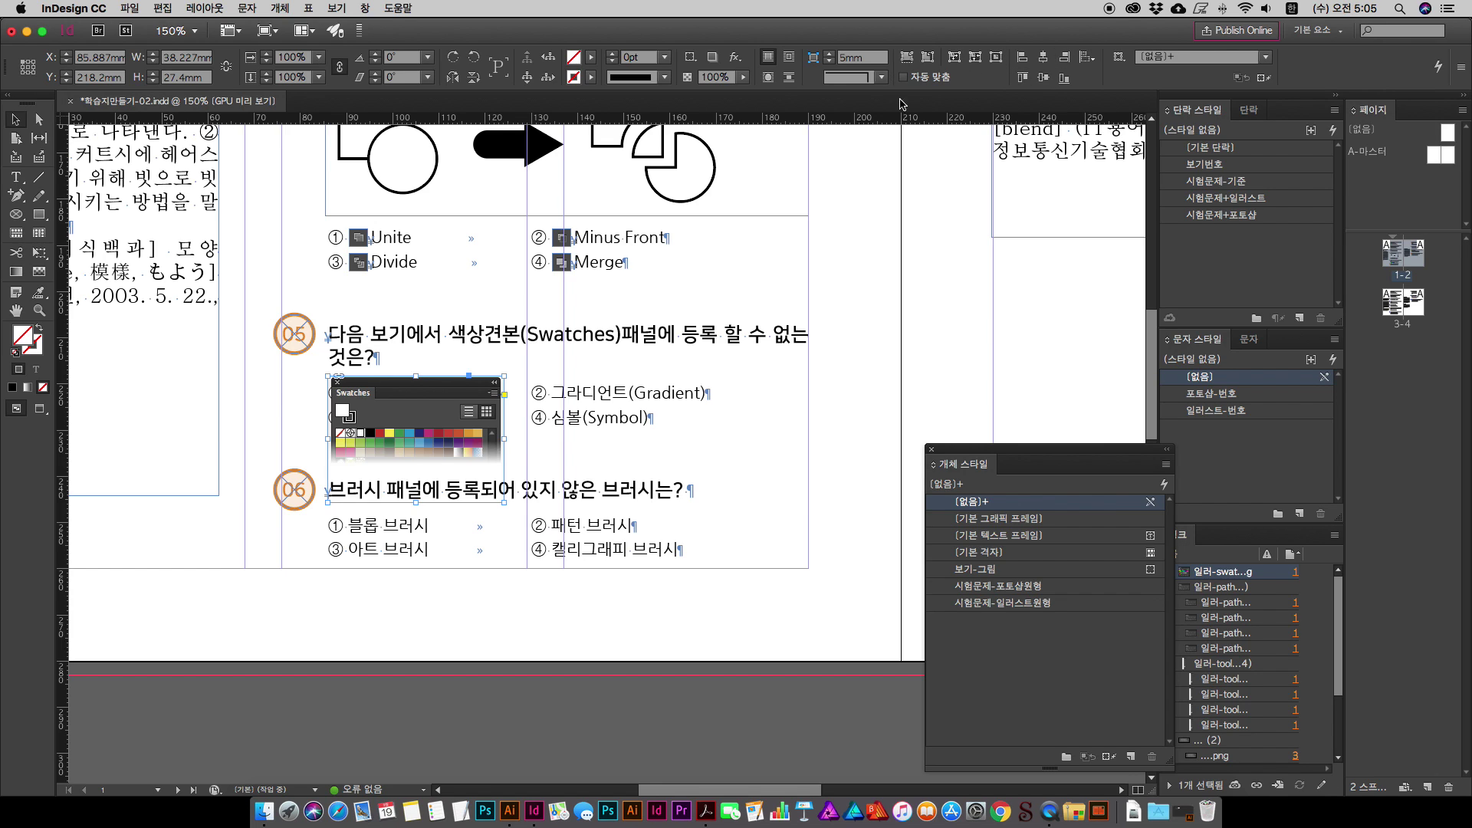
{"action": "left_click", "coordinate": [789, 79]}
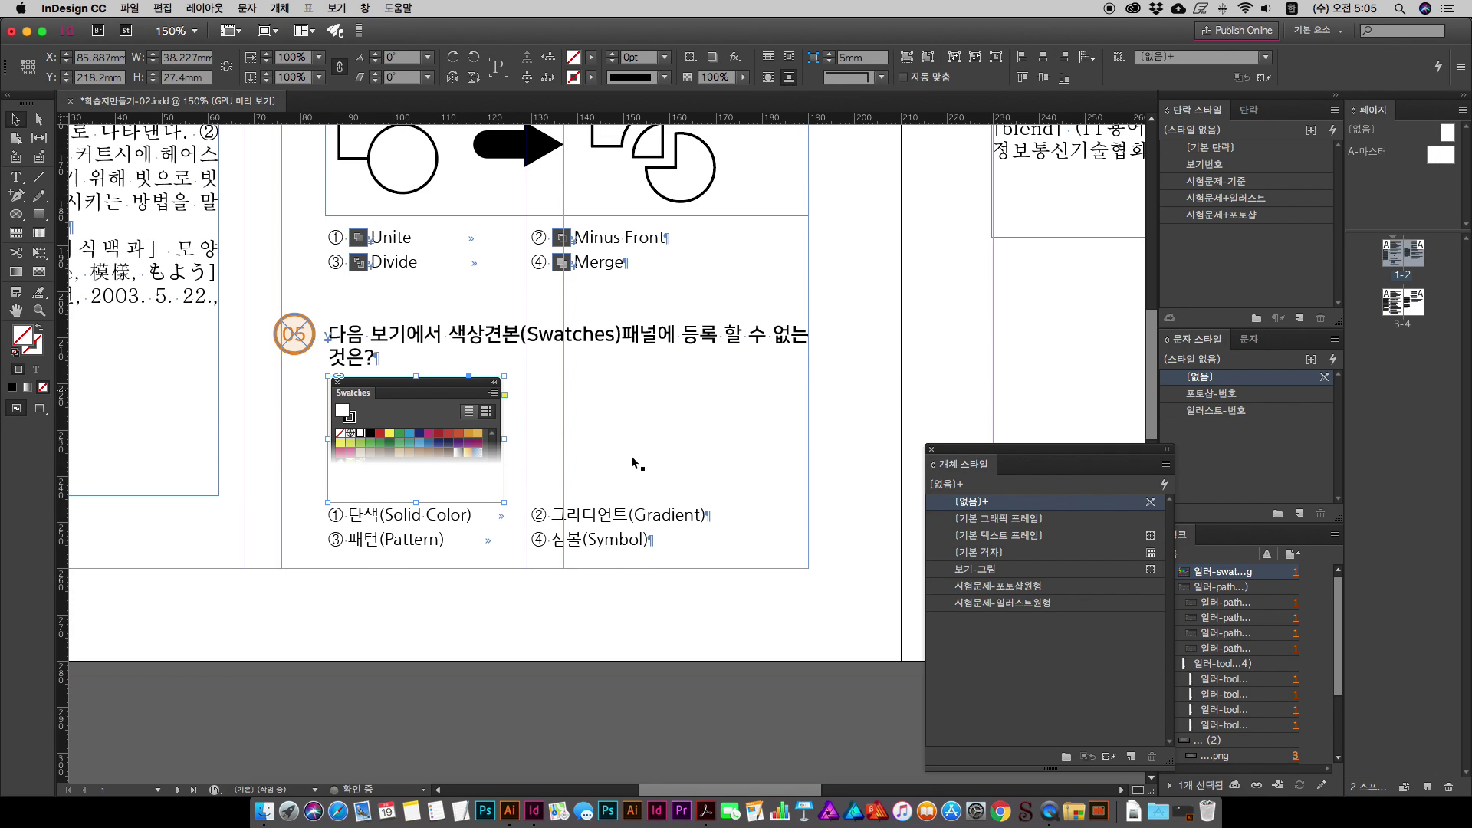
{"action": "left_click_drag", "start_coordinate": [418, 503], "coordinate": [418, 489]}
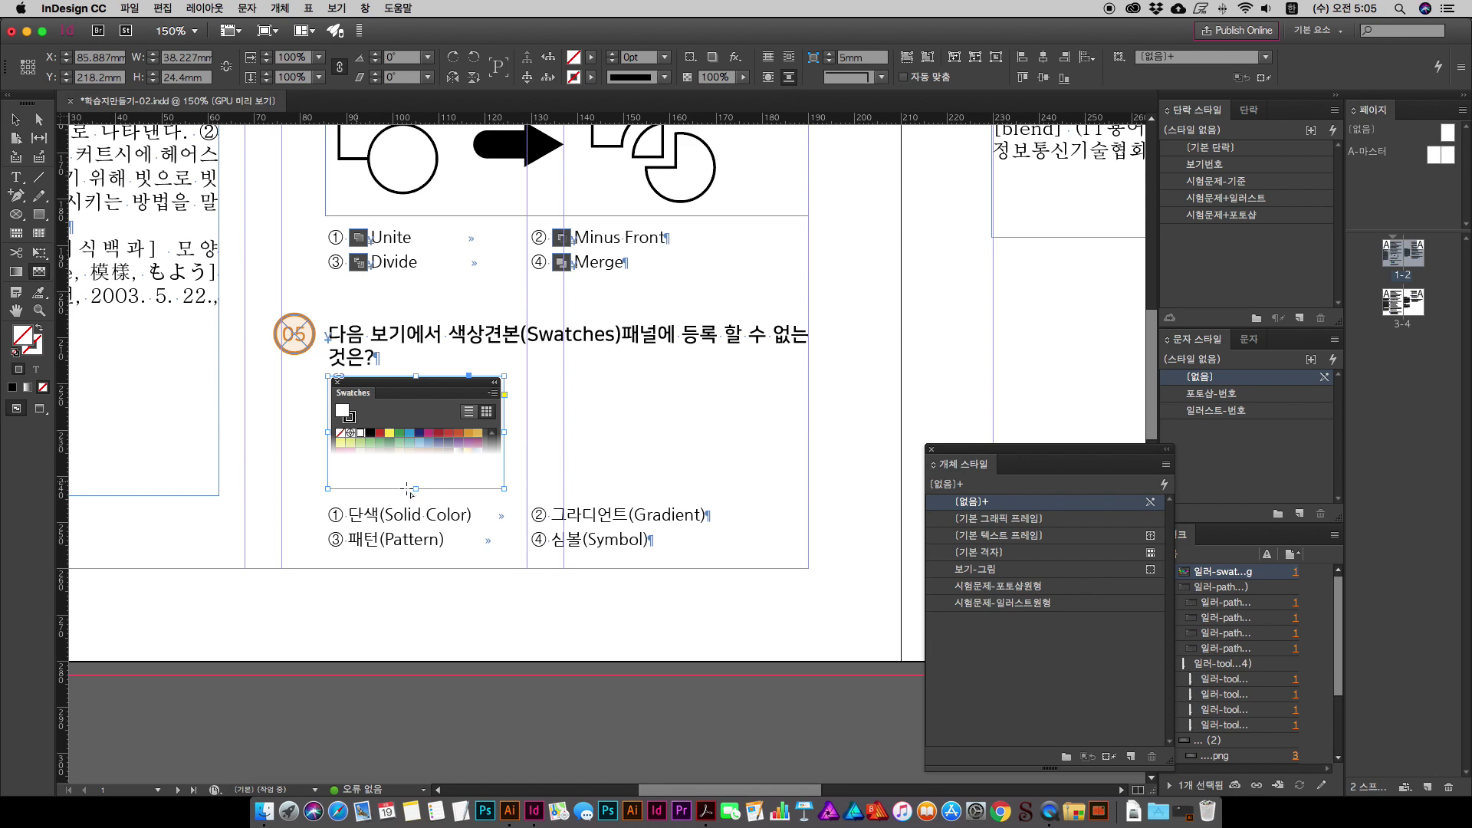
{"action": "left_click_drag", "start_coordinate": [411, 478], "coordinate": [412, 460]}
{"action": "key", "text": "super+z"}
{"action": "key", "text": "Escape"}
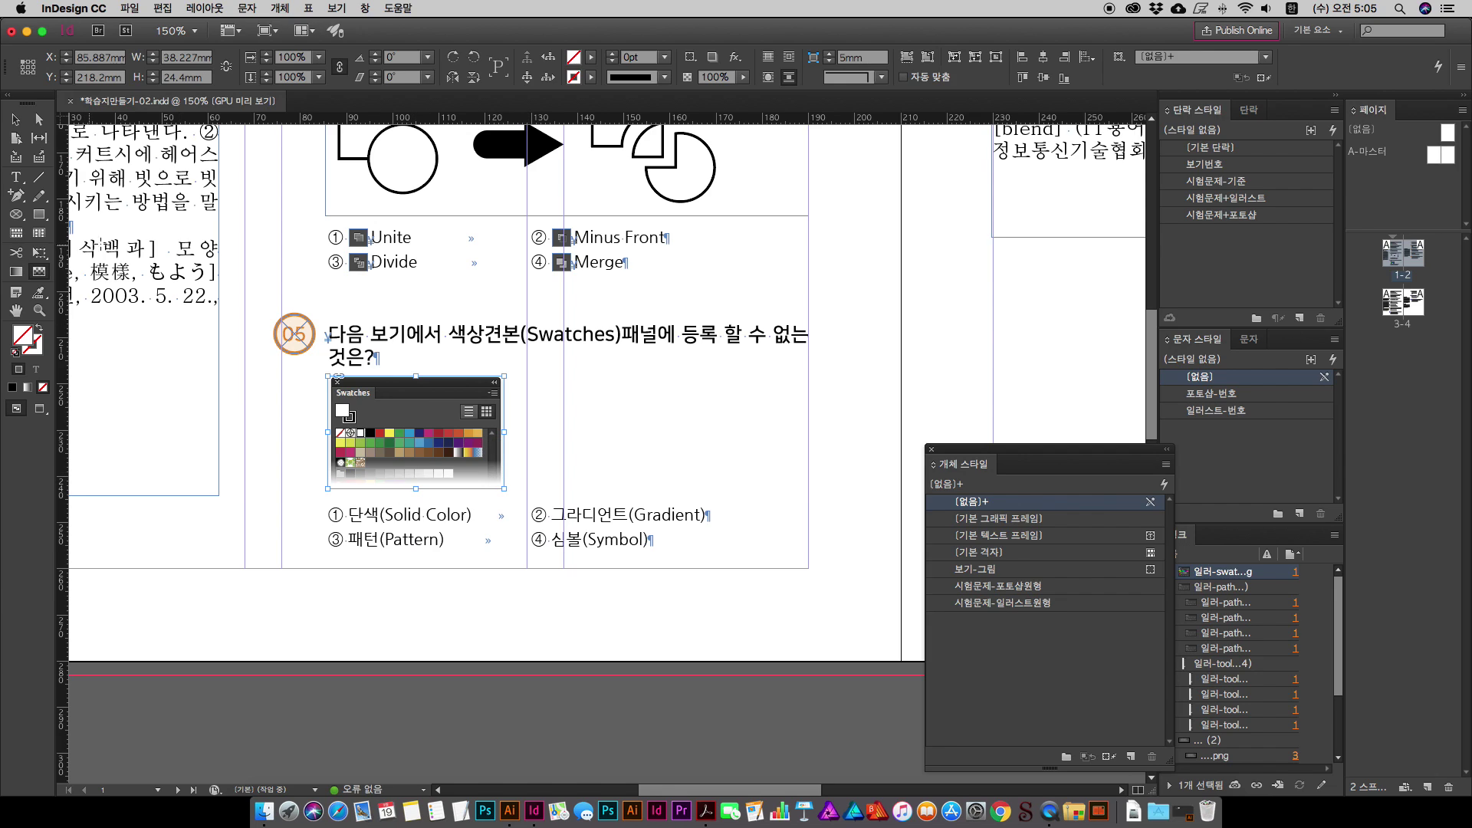
{"action": "left_click", "coordinate": [16, 120]}
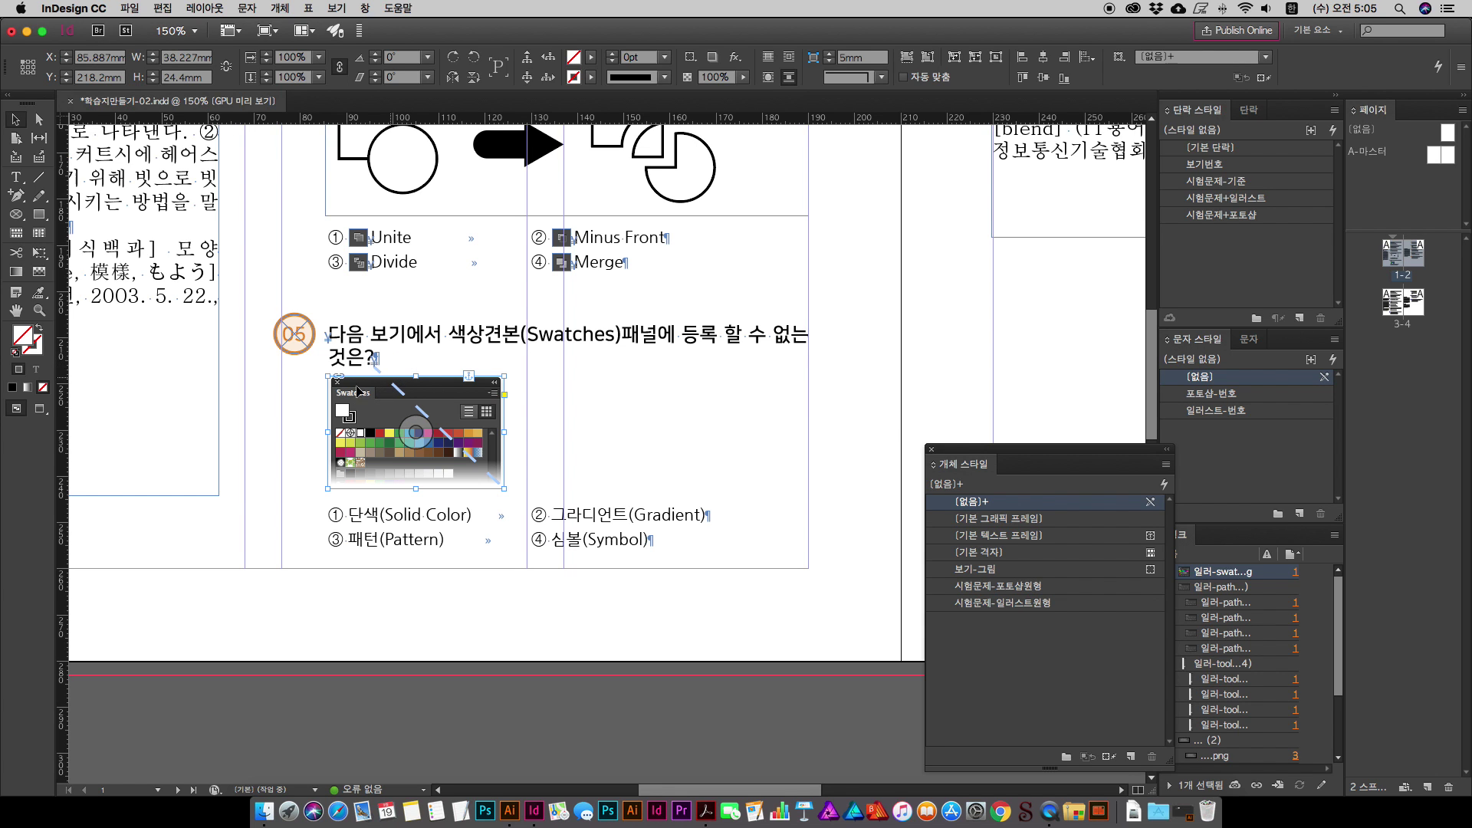
{"action": "left_click", "coordinate": [867, 423]}
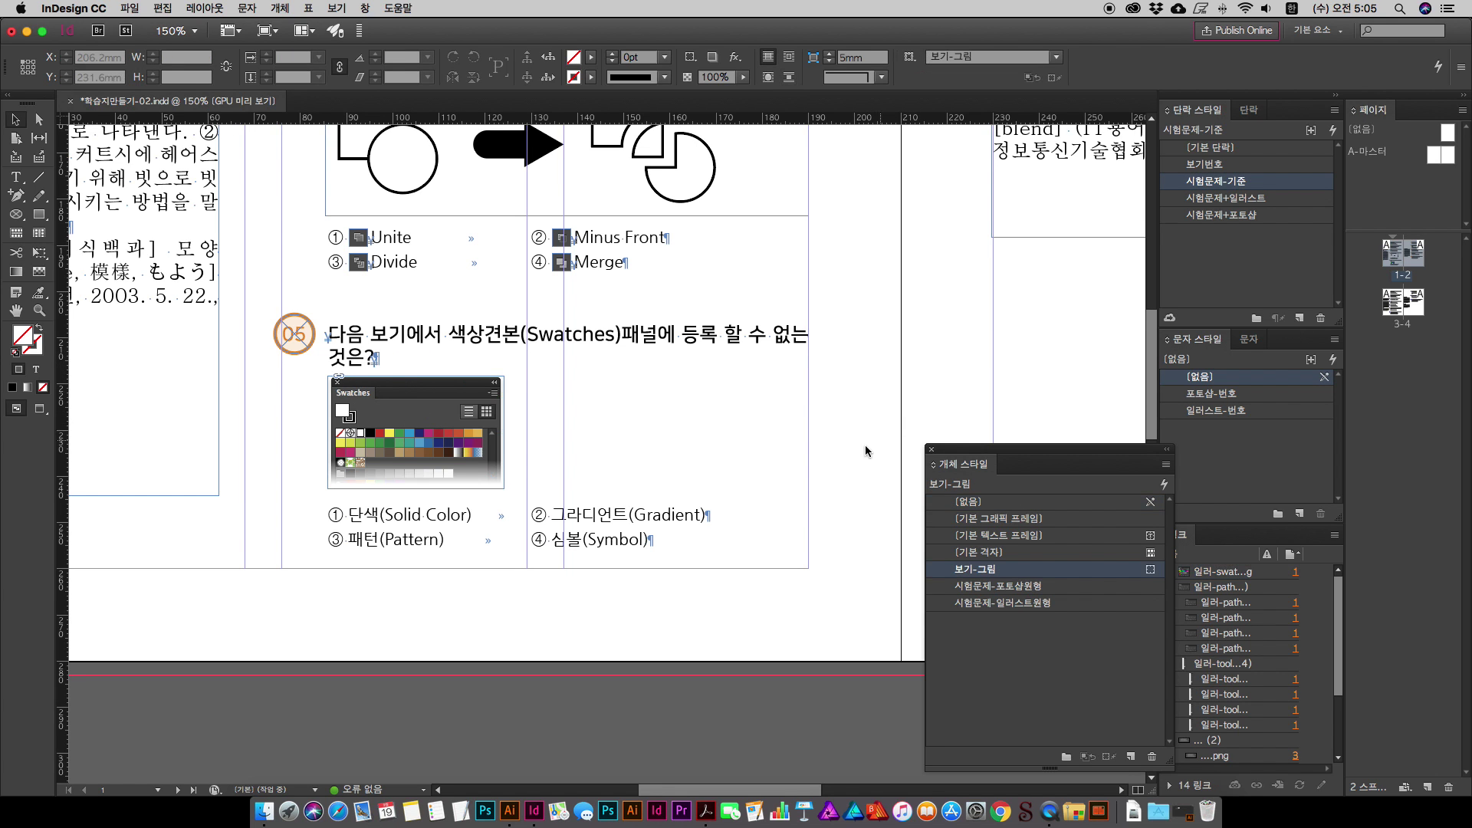
{"action": "key", "text": "super+minus"}
{"action": "key", "text": "super+minus"}
{"action": "key", "text": "super+minus"}
{"action": "left_click_drag", "start_coordinate": [749, 480], "coordinate": [650, 442]}
{"action": "key", "text": "super+equal"}
{"action": "key", "text": "super+equal"}
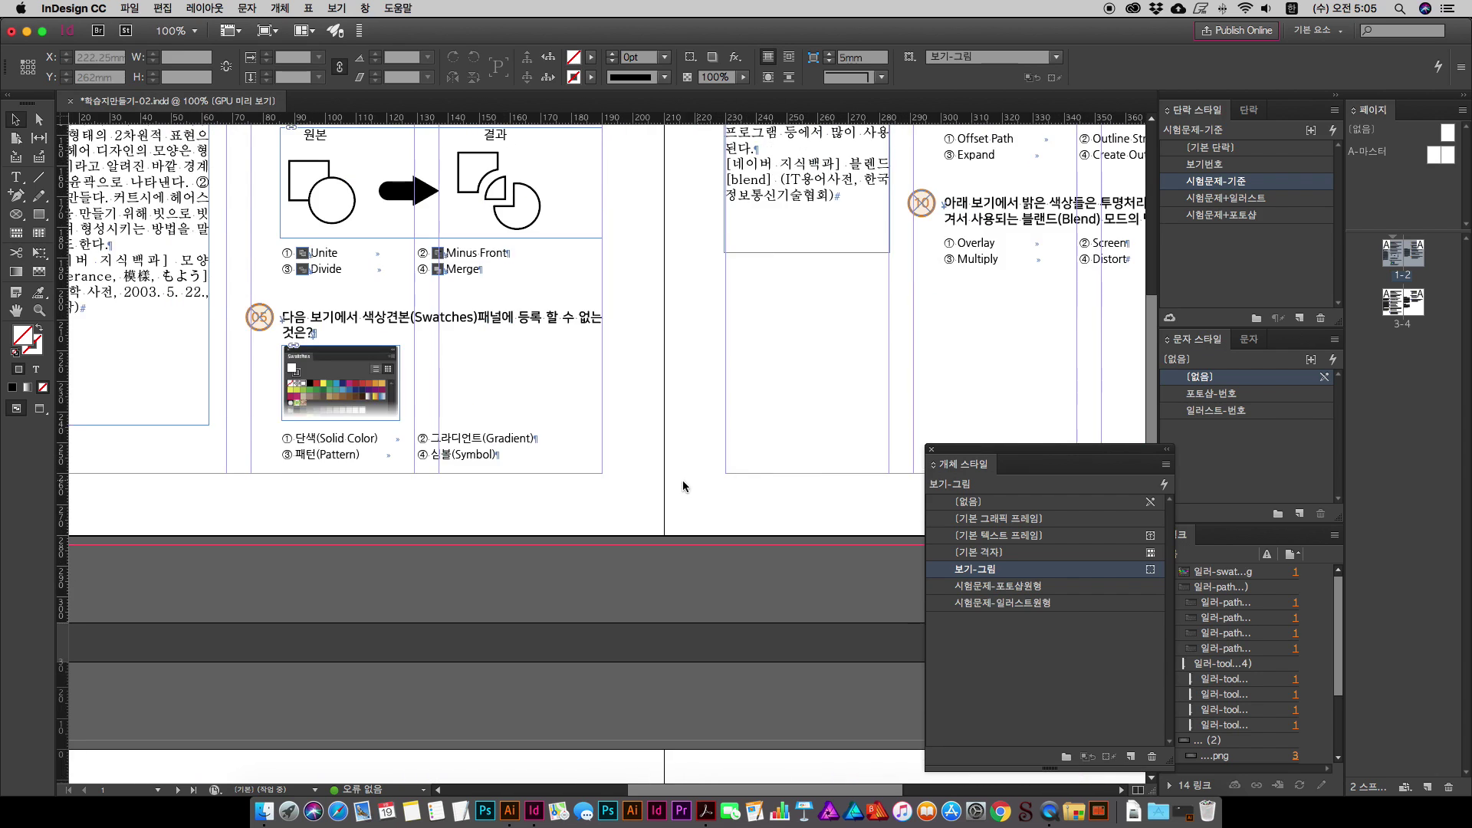
{"action": "key", "text": "t"}
{"action": "left_click", "coordinate": [499, 458]}
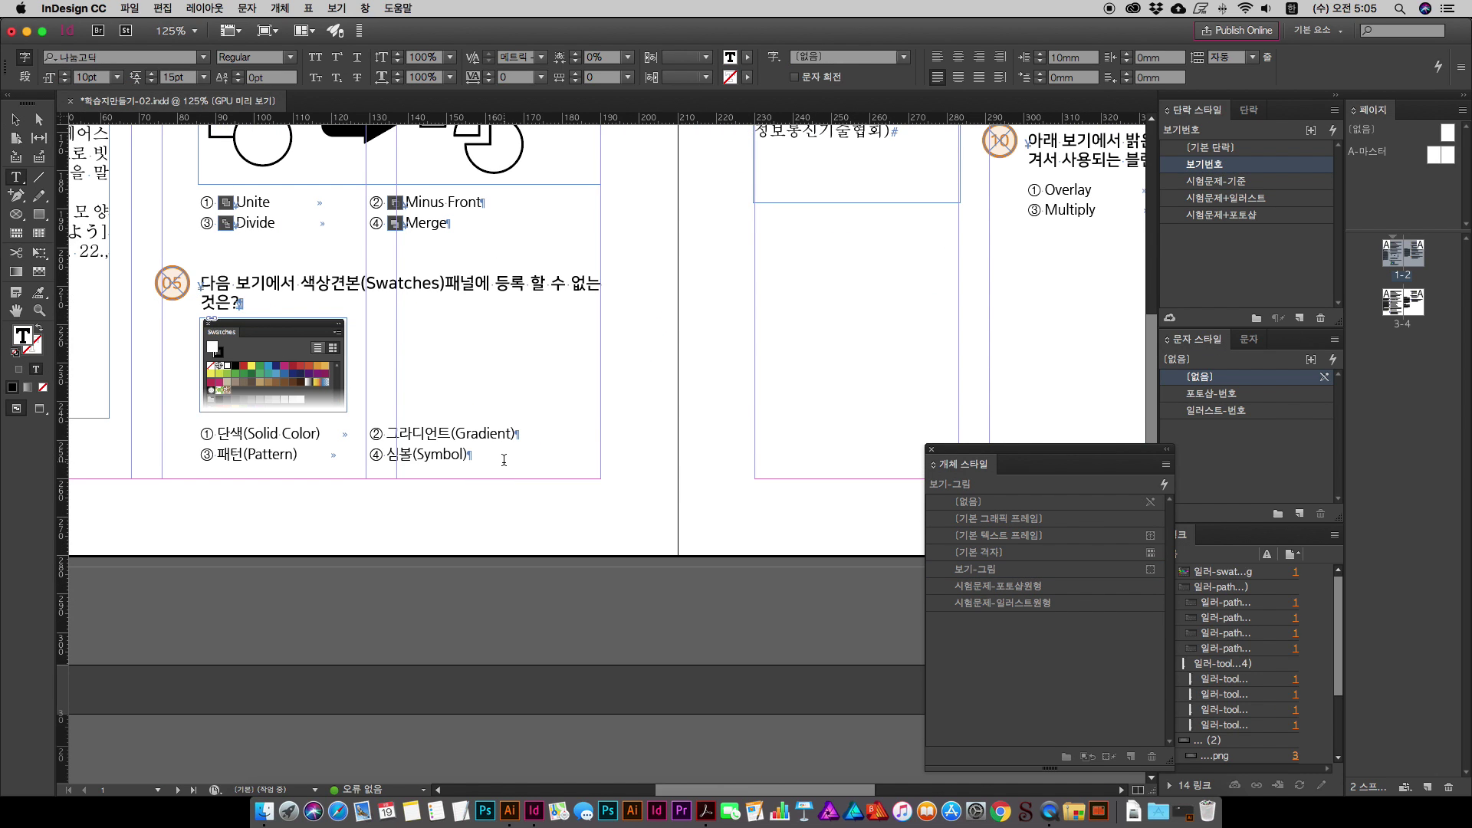
{"action": "left_click", "coordinate": [480, 464]}
{"action": "left_click", "coordinate": [279, 8]}
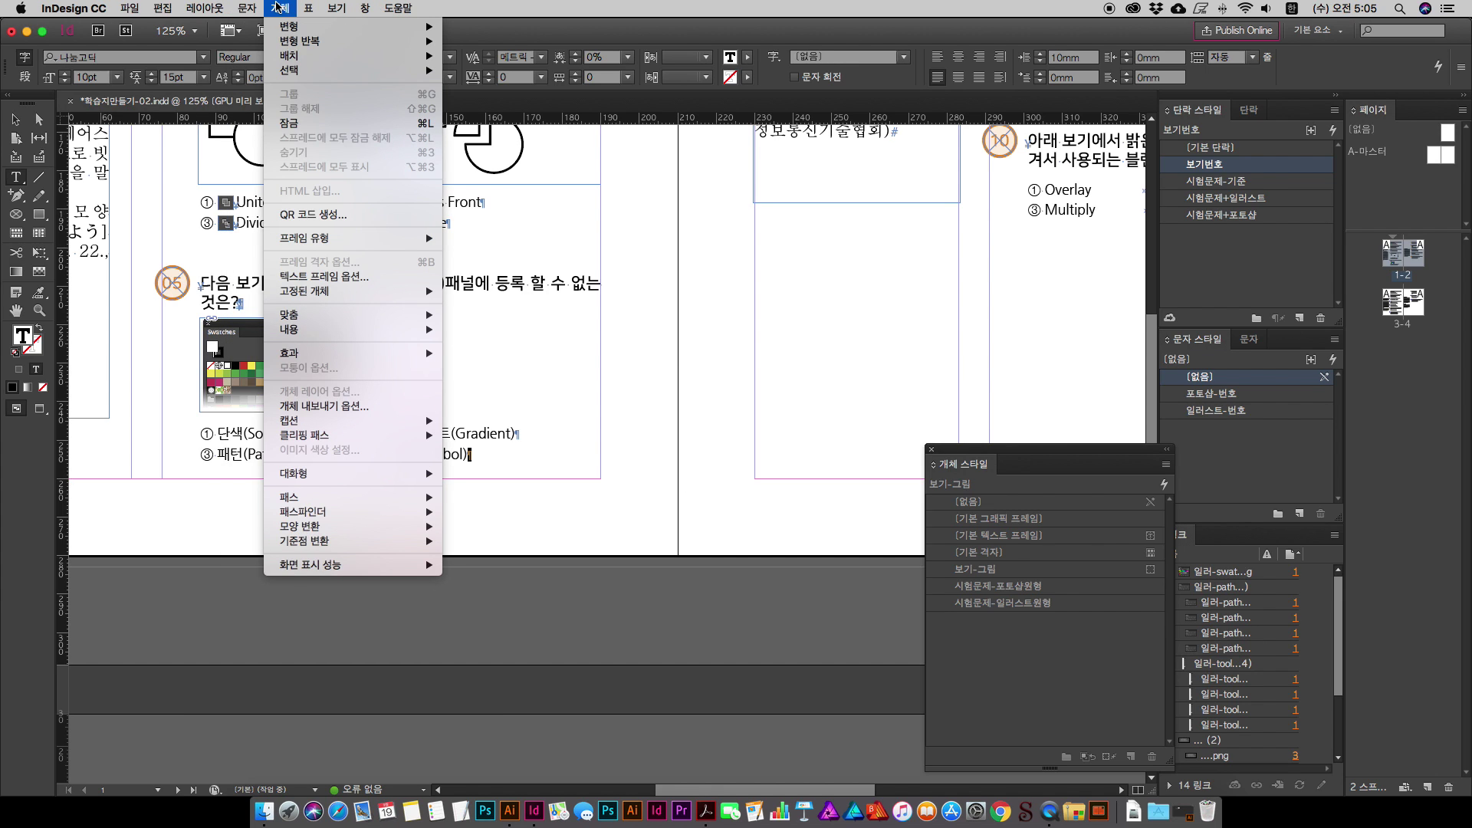
{"action": "mouse_move", "coordinate": [247, 7]}
{"action": "mouse_move", "coordinate": [310, 521]}
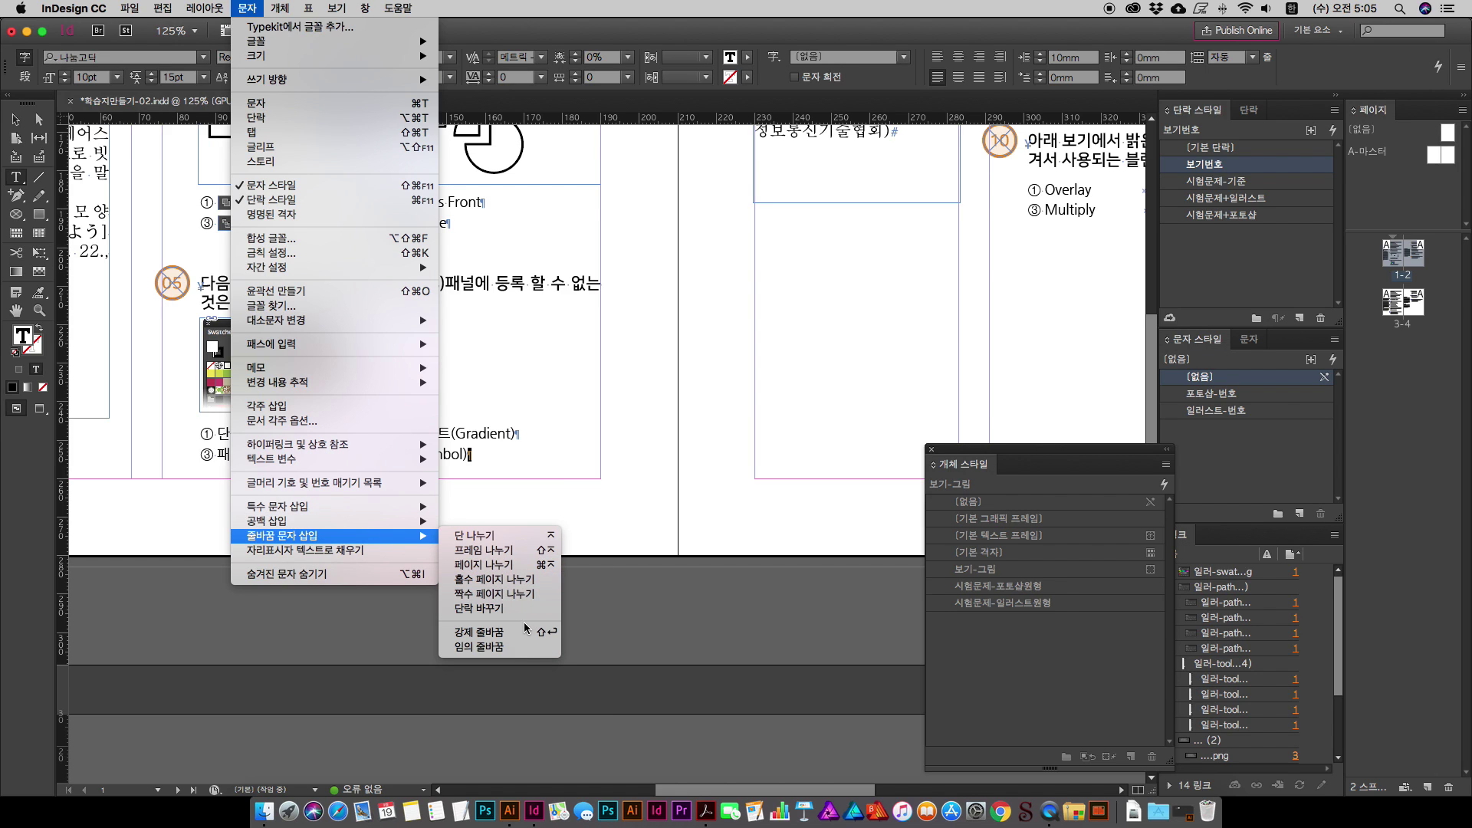
{"action": "left_click", "coordinate": [498, 565]}
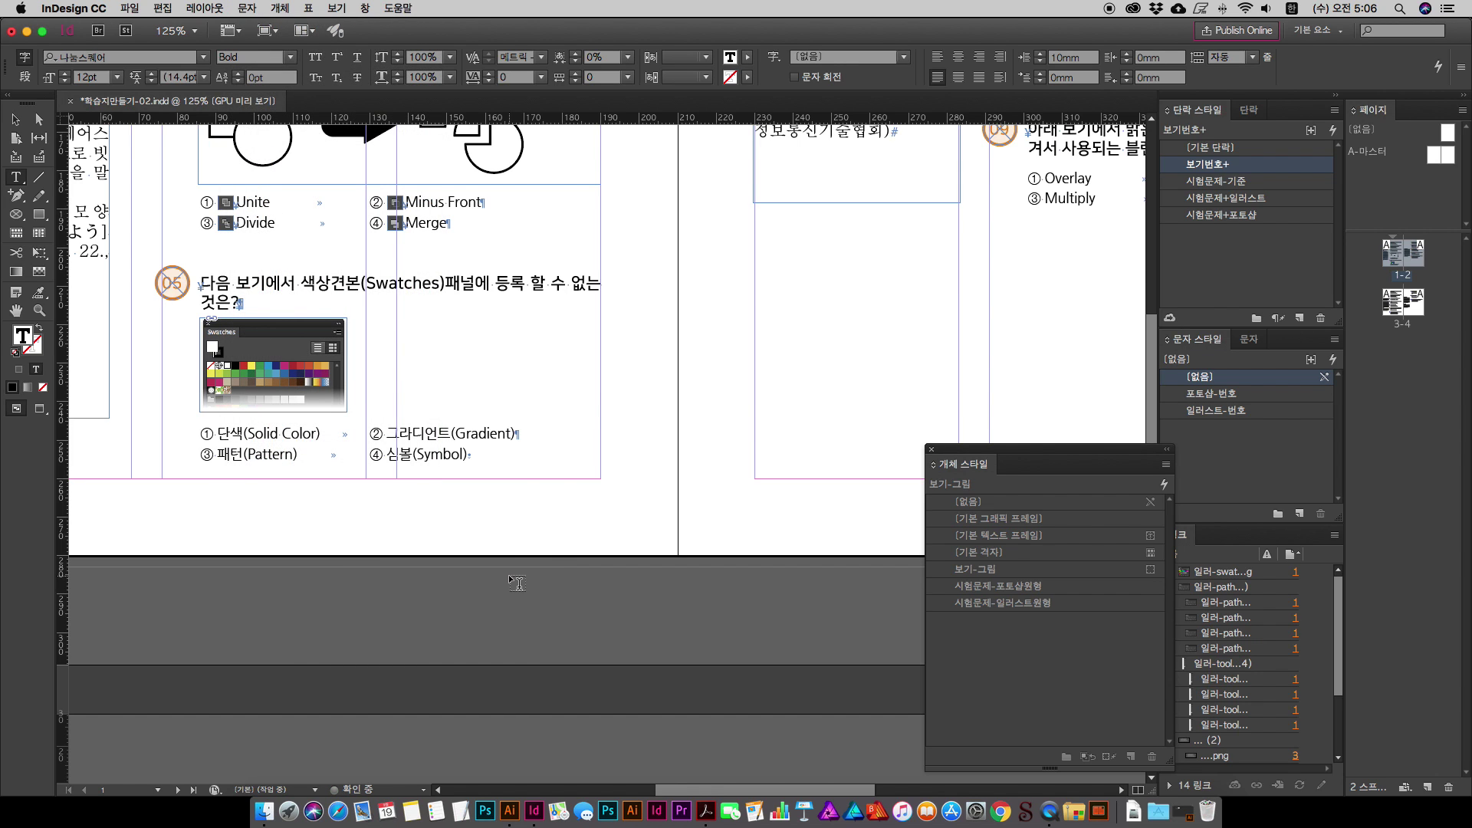
{"action": "key", "text": "super+minus"}
{"action": "key", "text": "super+minus"}
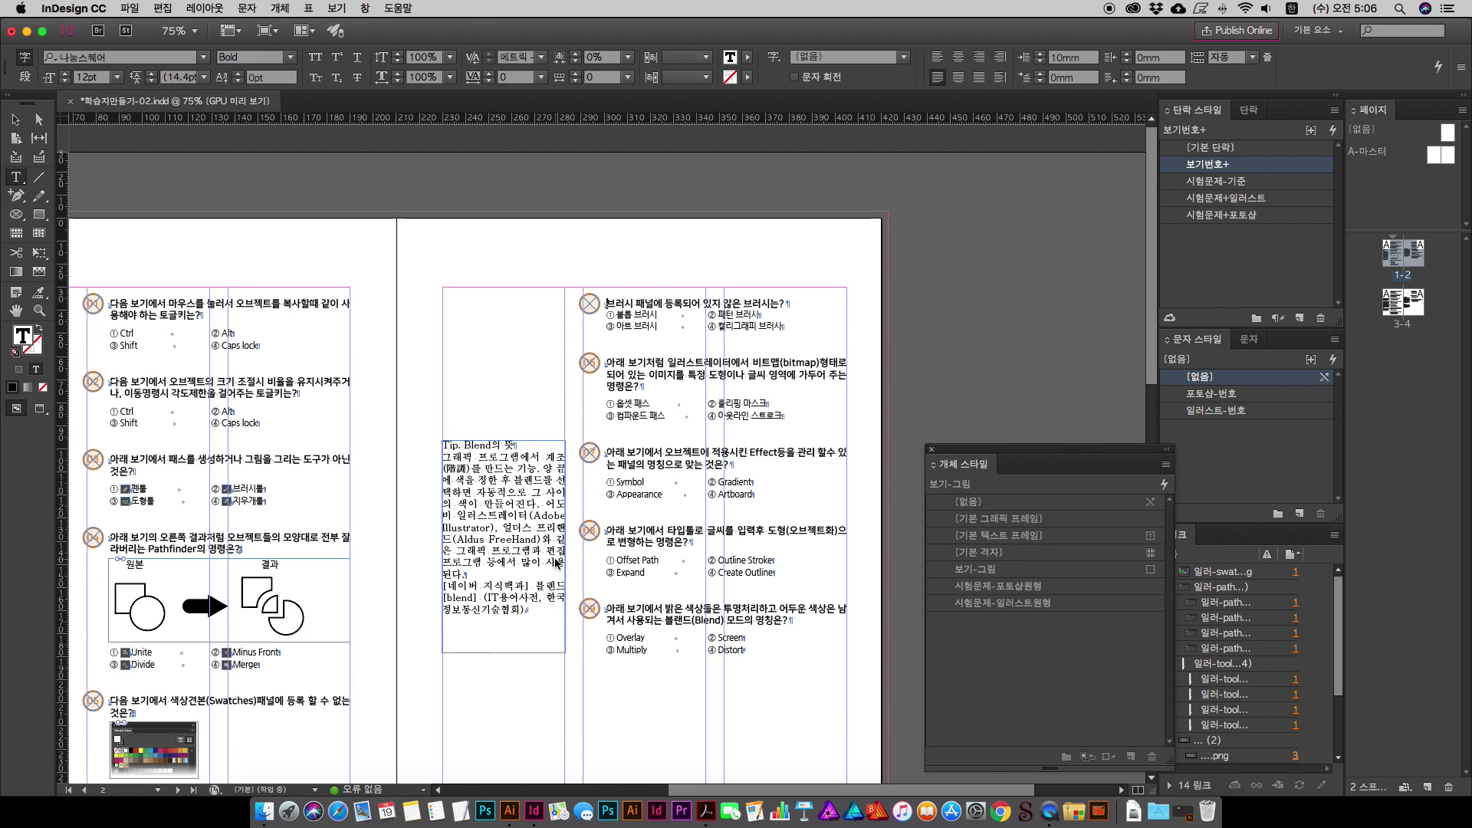
{"action": "key", "text": "Escape"}
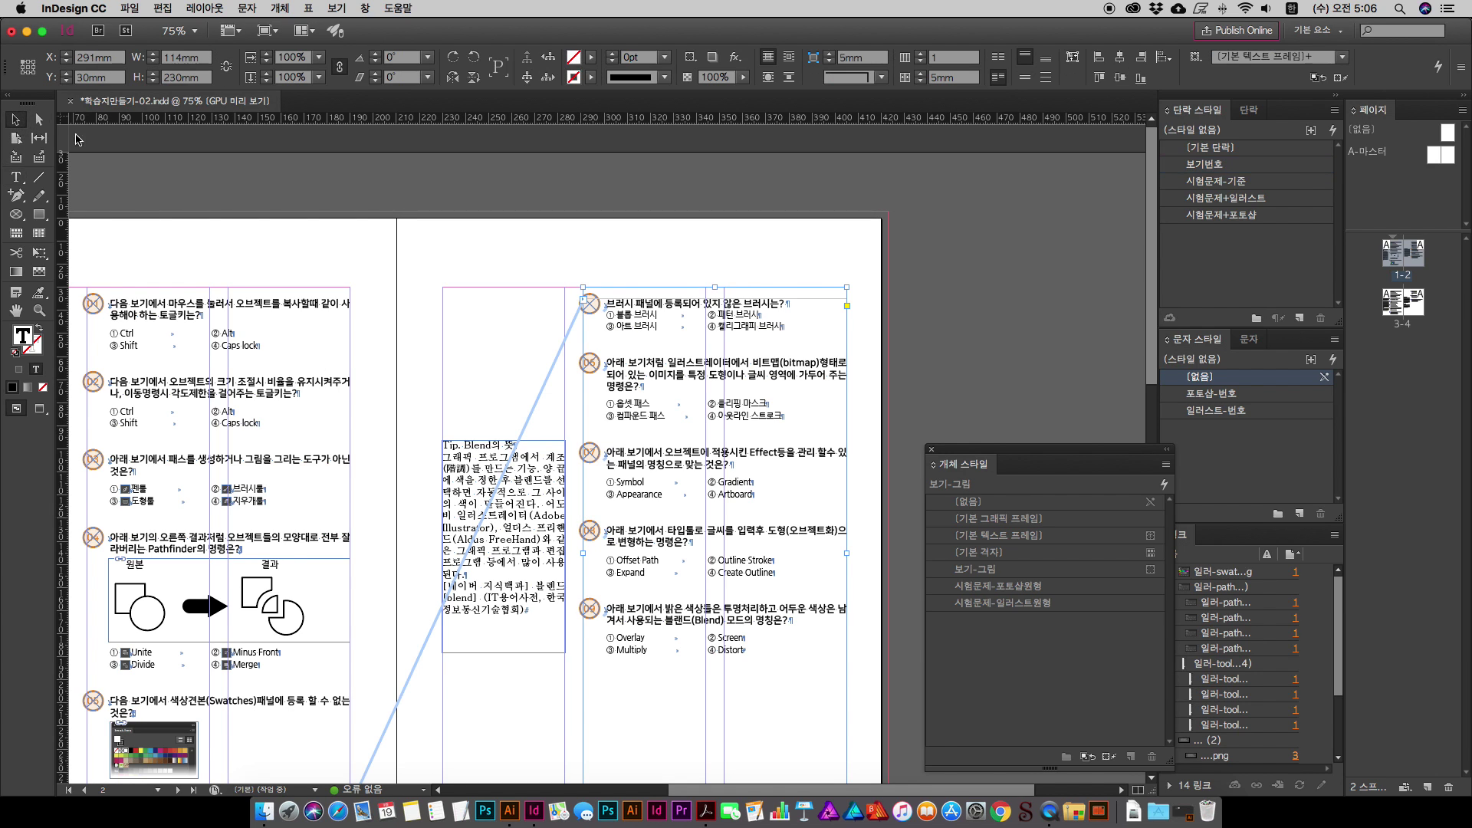
{"action": "left_click", "coordinate": [491, 432]}
{"action": "key", "text": "super+equal"}
{"action": "key", "text": "super+equal"}
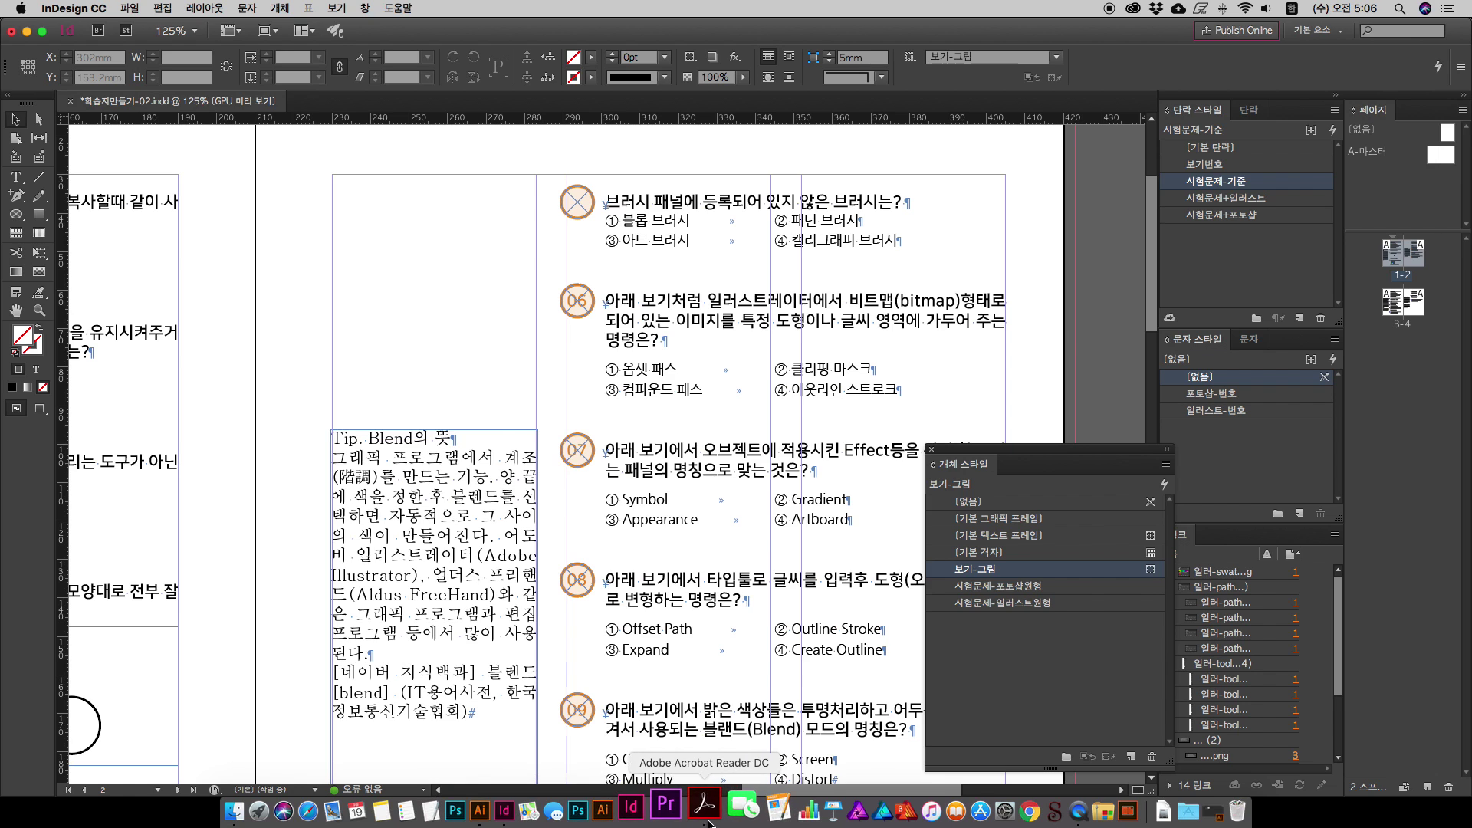
{"action": "left_click", "coordinate": [734, 810]}
{"action": "scroll", "coordinate": [1169, 432], "scroll_direction": "up", "scroll_amount": 2}
{"action": "left_click_drag", "start_coordinate": [1170, 431], "coordinate": [675, 710]}
{"action": "left_click_drag", "start_coordinate": [785, 648], "coordinate": [774, 552]}
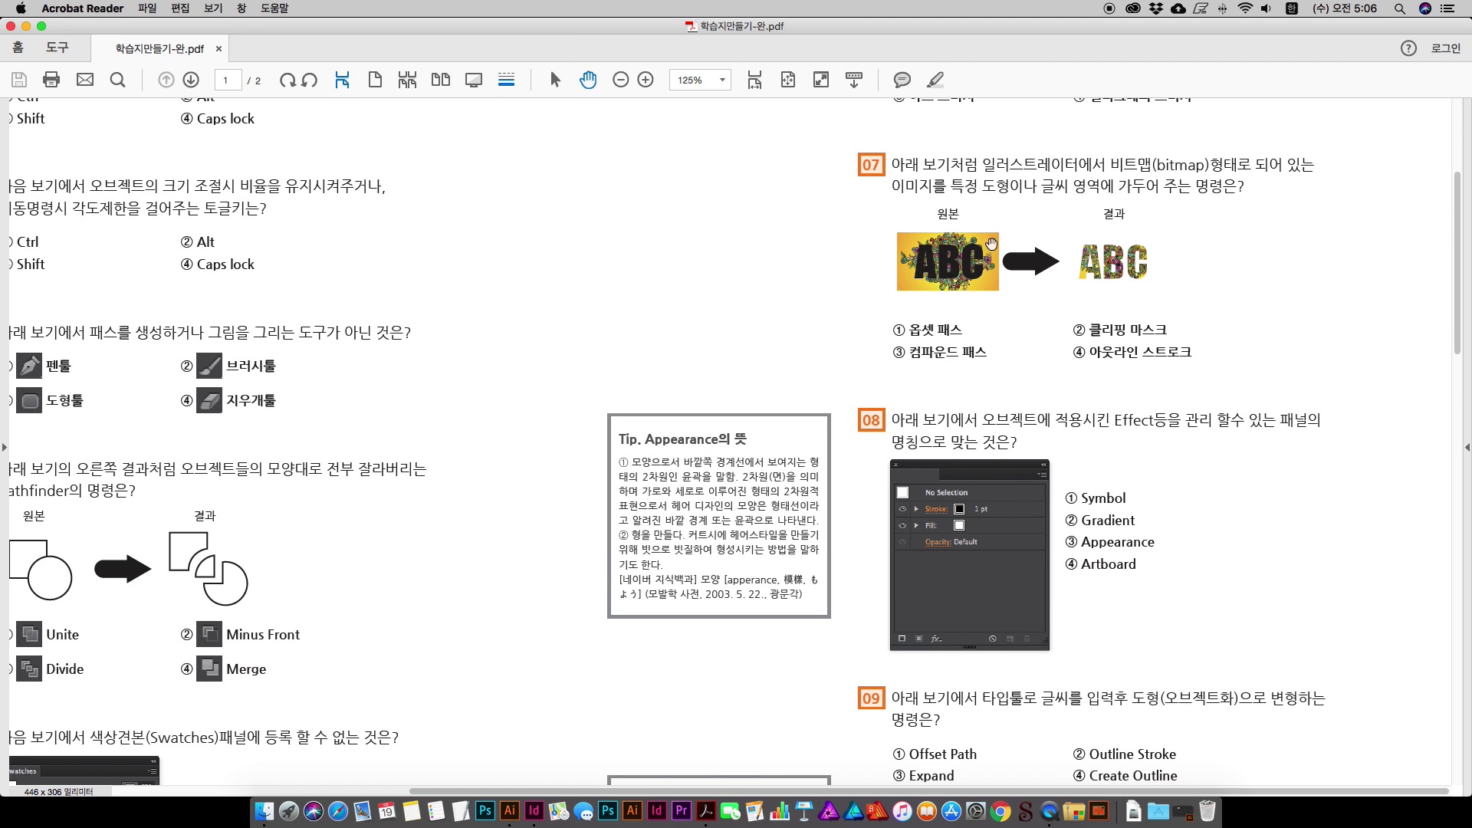
Step: Scroll the InDesign page, then drag 일러-clipingmask.ai from Finder onto question 06
{"action": "left_click", "coordinate": [533, 811]}
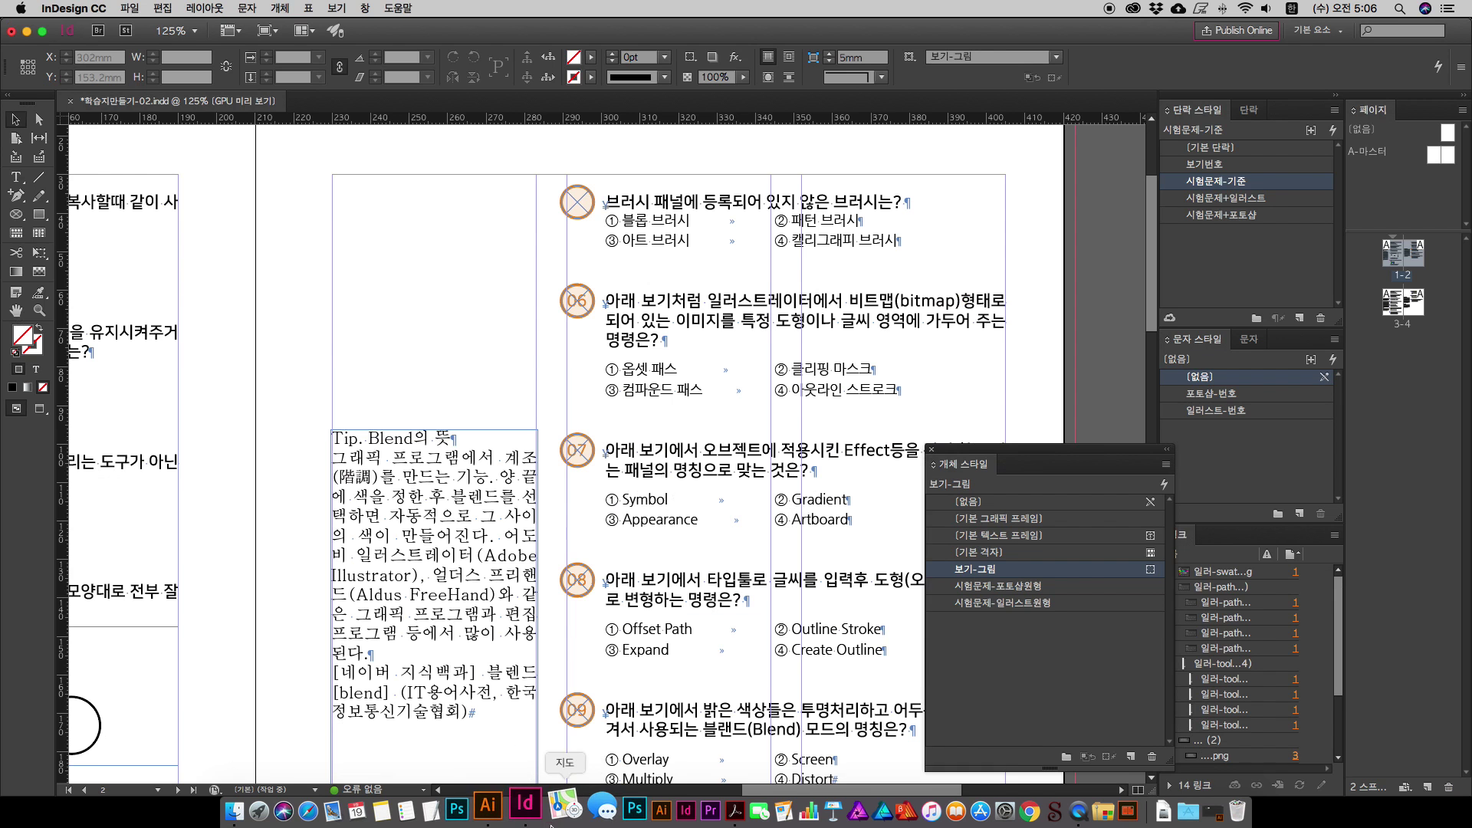
{"action": "scroll", "coordinate": [542, 382], "scroll_direction": "down", "scroll_amount": 2}
{"action": "scroll", "coordinate": [543, 381], "scroll_direction": "right", "scroll_amount": 4}
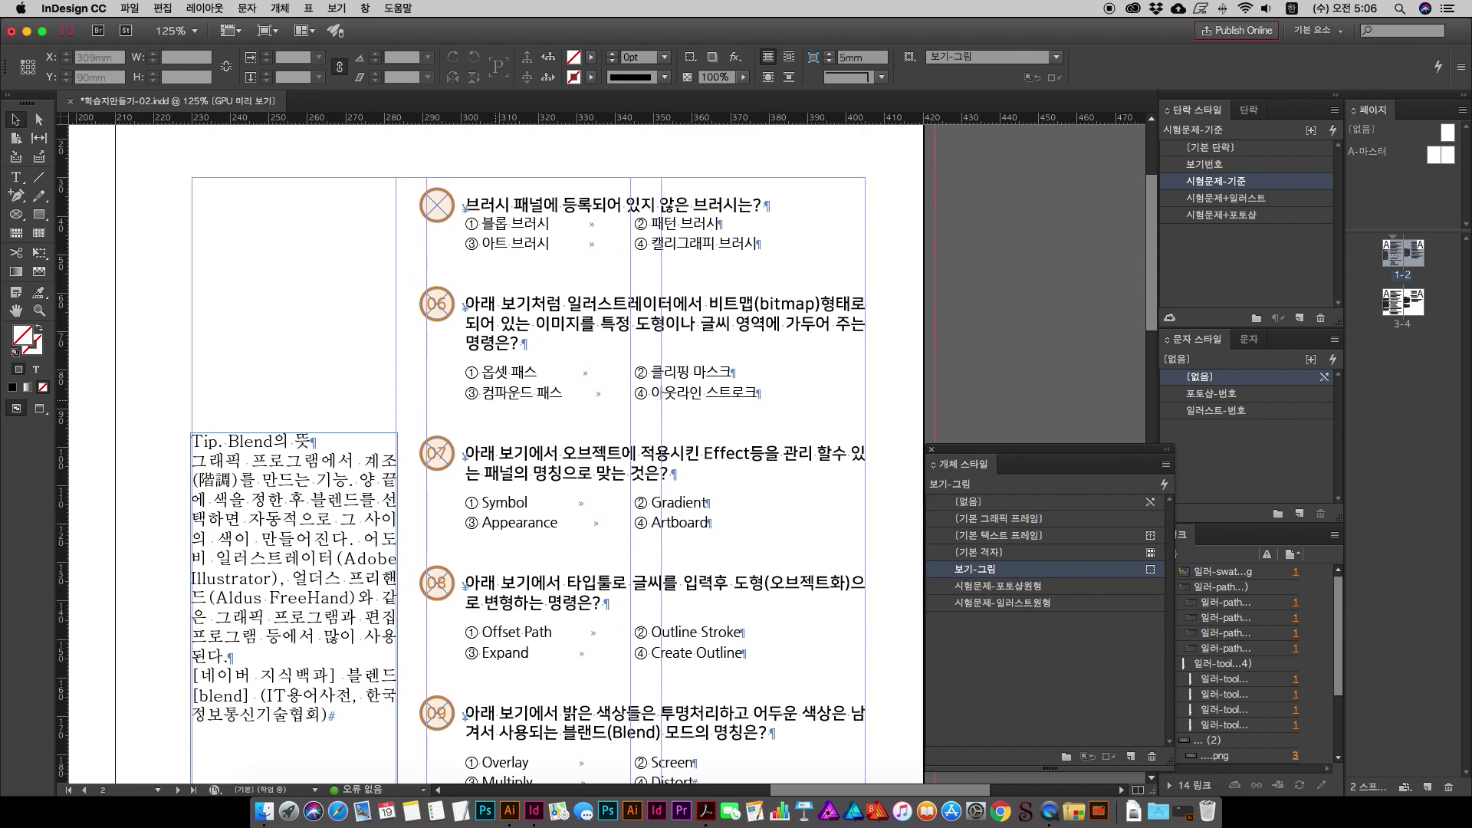
{"action": "left_click", "coordinate": [264, 811]}
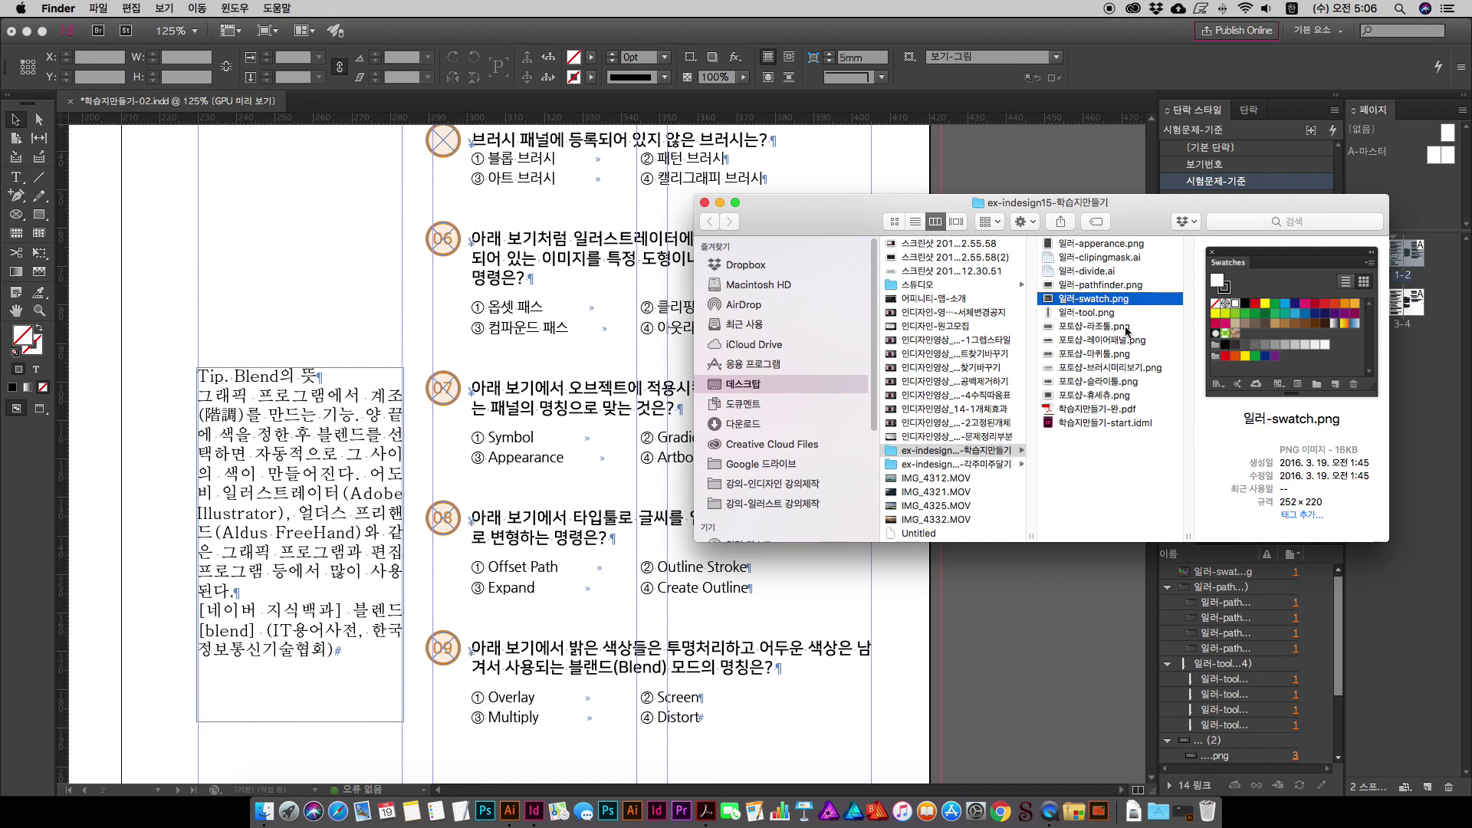
{"action": "left_click", "coordinate": [1110, 259]}
{"action": "left_click_drag", "start_coordinate": [1098, 263], "coordinate": [847, 523]}
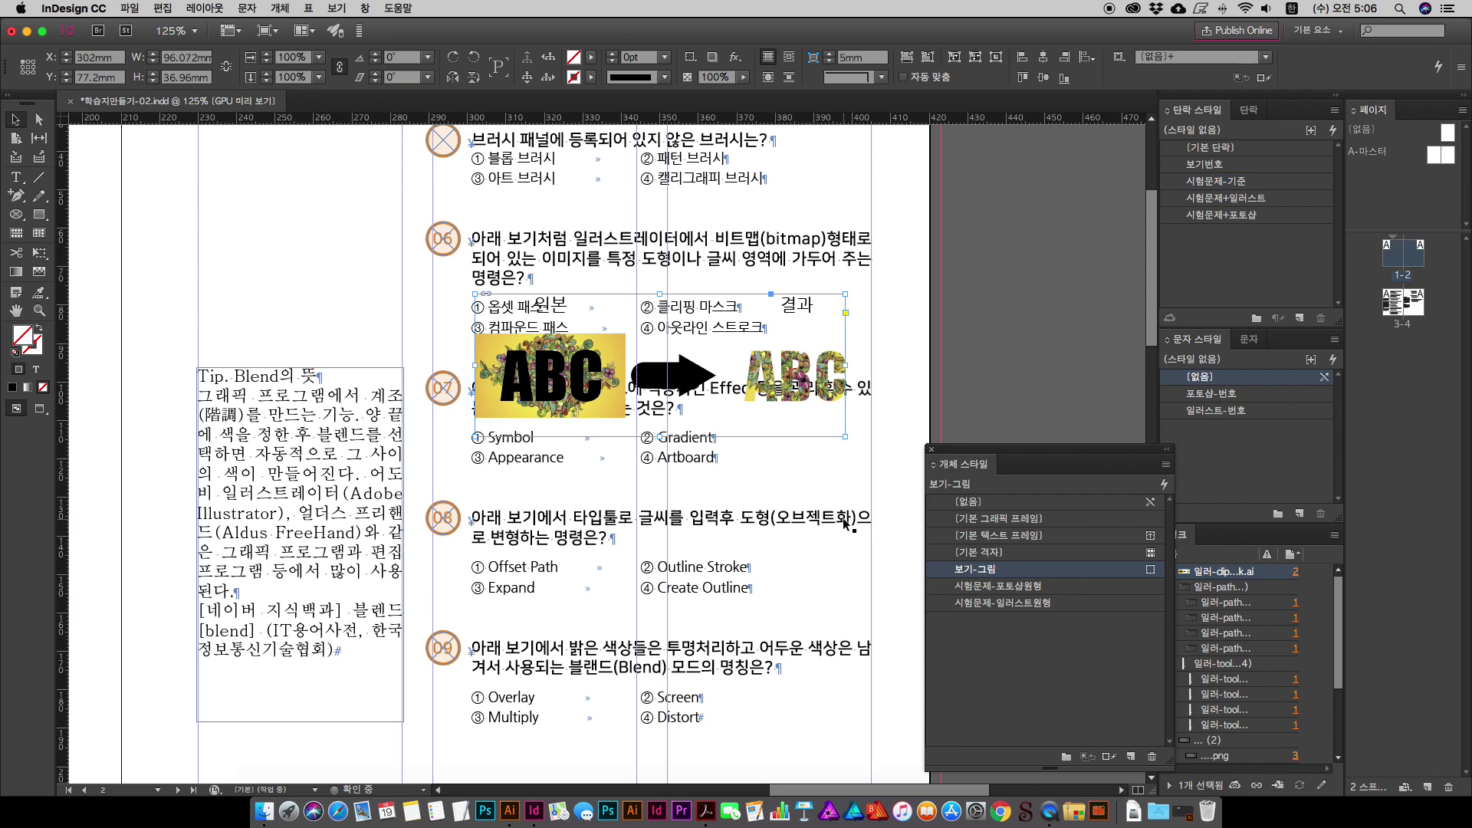
Step: Widen the ABC image to the column guide, remove its object style, wrap text, set height 33.8 mm
{"action": "left_click_drag", "start_coordinate": [845, 369], "coordinate": [871, 369]}
{"action": "left_click", "coordinate": [952, 347]}
{"action": "left_click", "coordinate": [809, 334]}
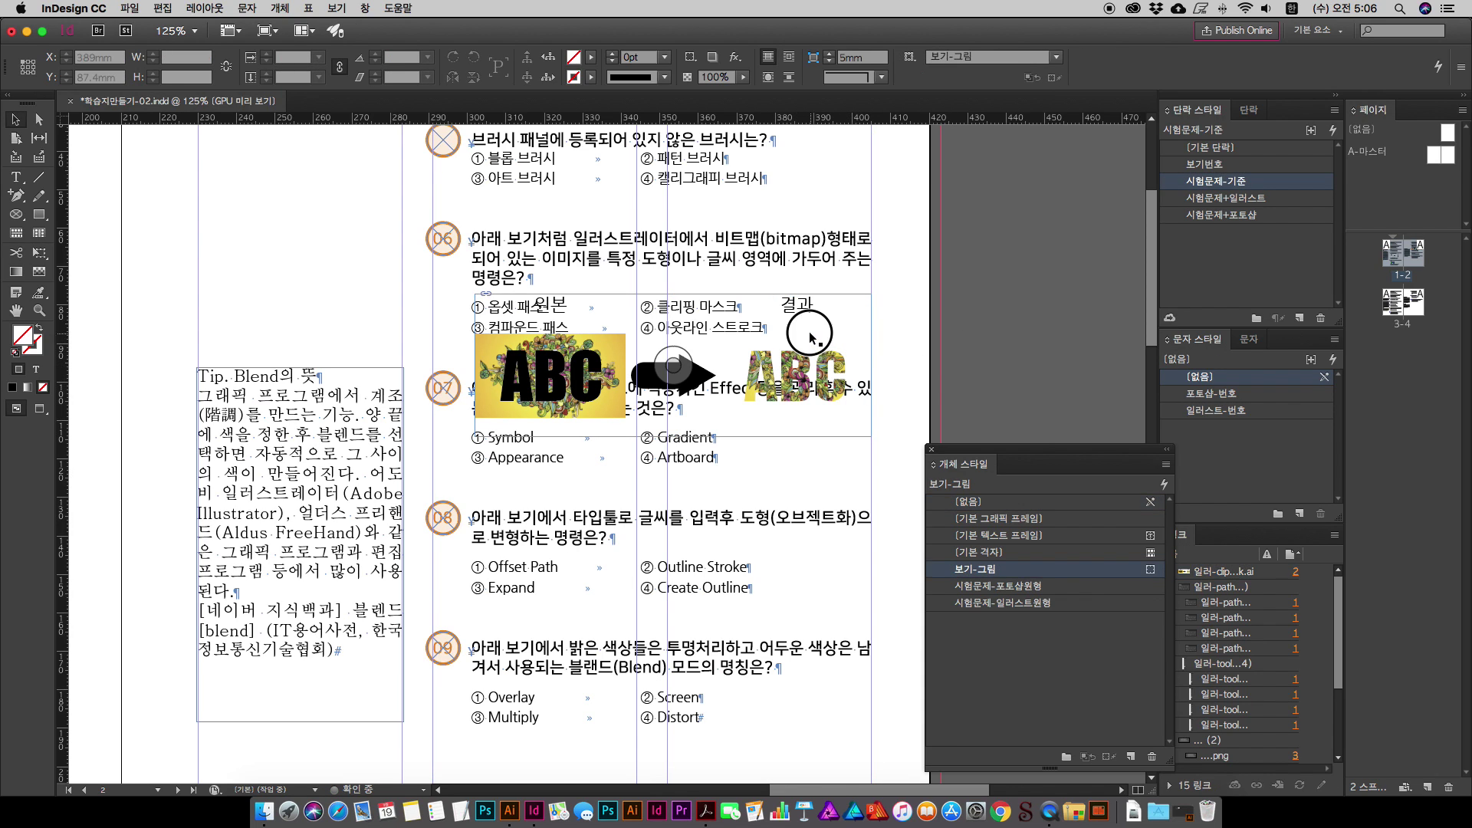
{"action": "key", "text": "ctrl+z"}
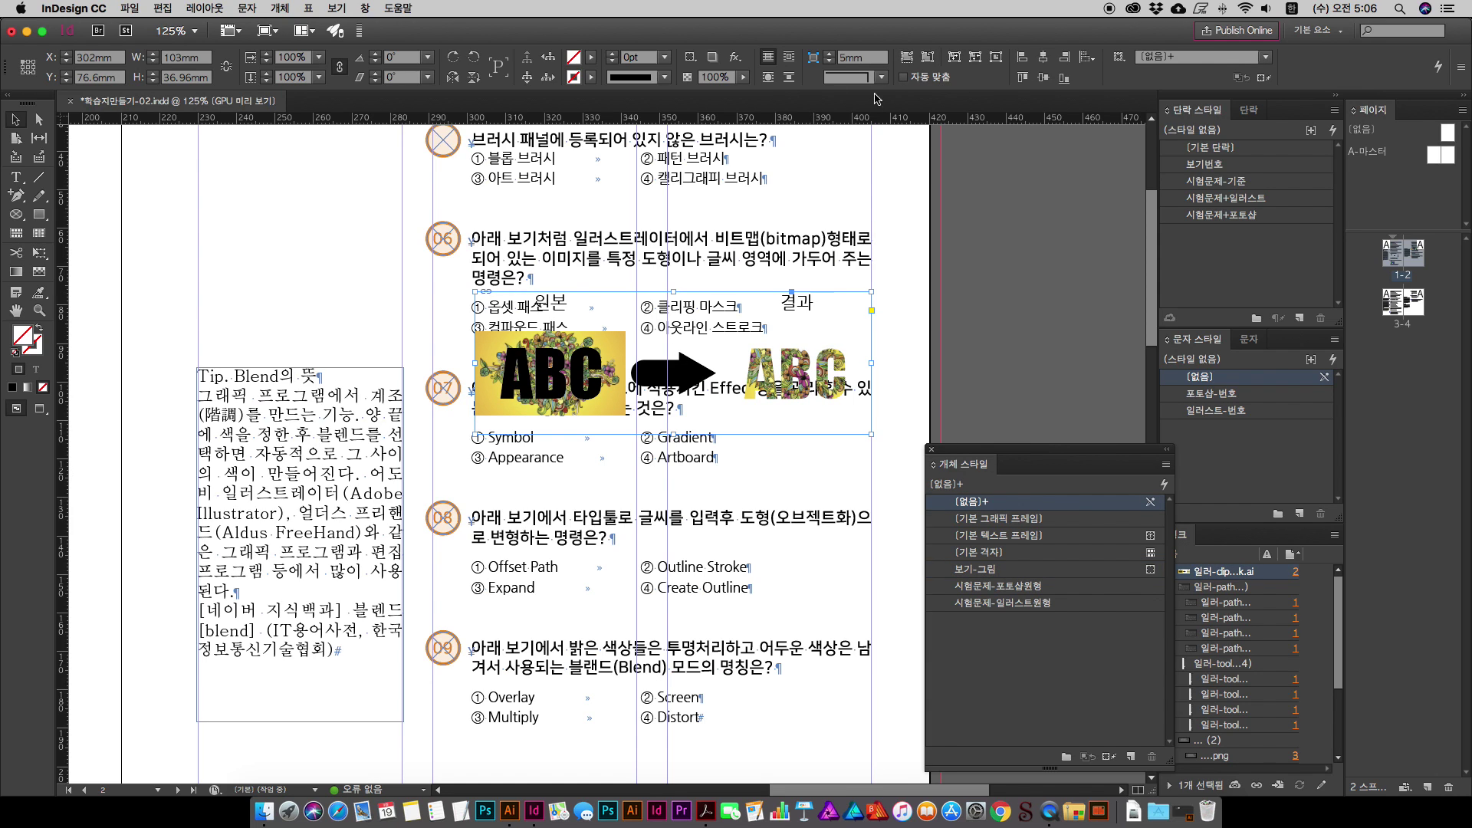
{"action": "left_click", "coordinate": [789, 77]}
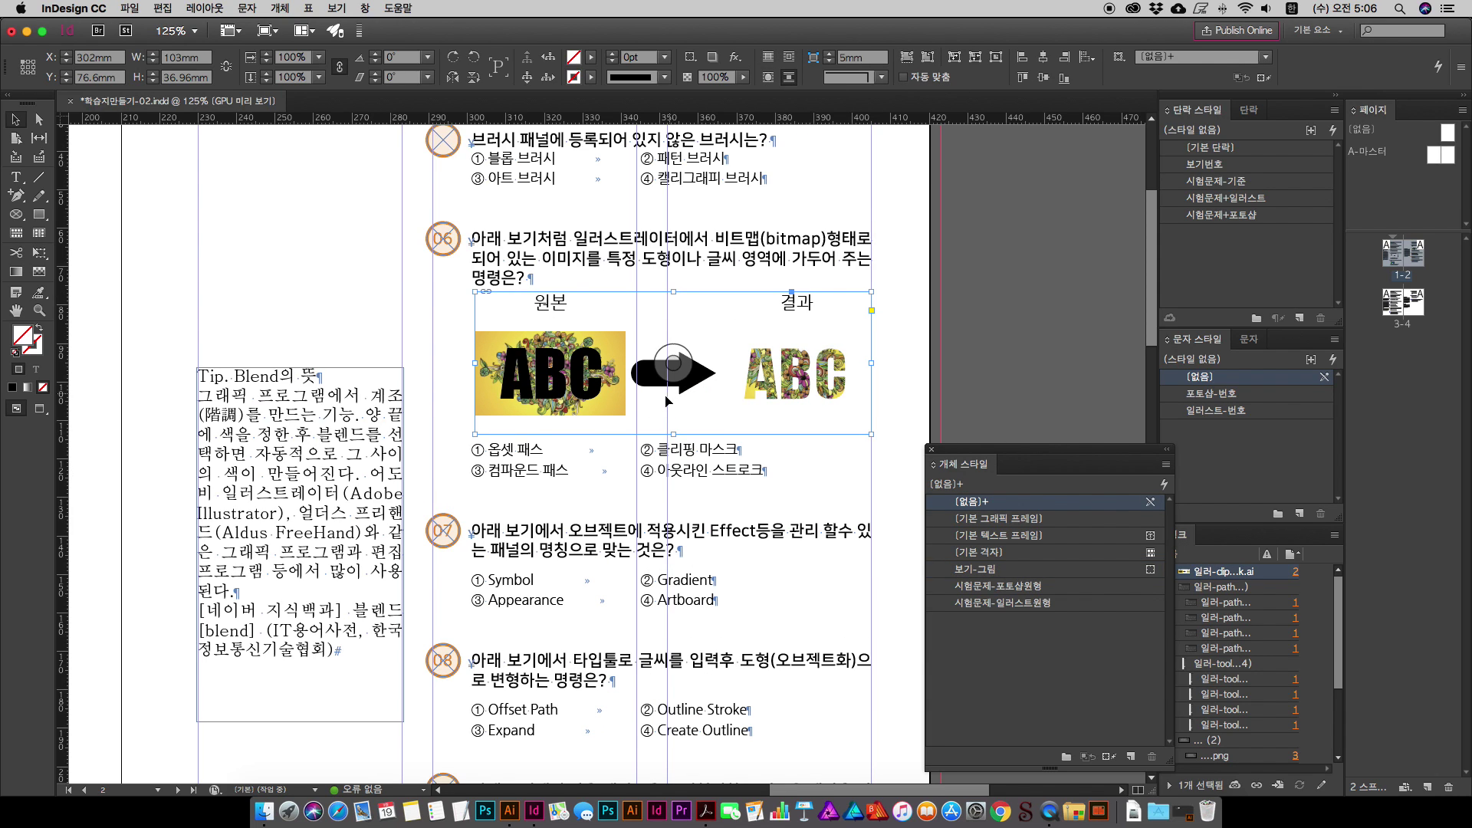
{"action": "left_click_drag", "start_coordinate": [675, 433], "coordinate": [675, 426]}
{"action": "left_click_drag", "start_coordinate": [675, 425], "coordinate": [676, 424]}
{"action": "left_click", "coordinate": [980, 327]}
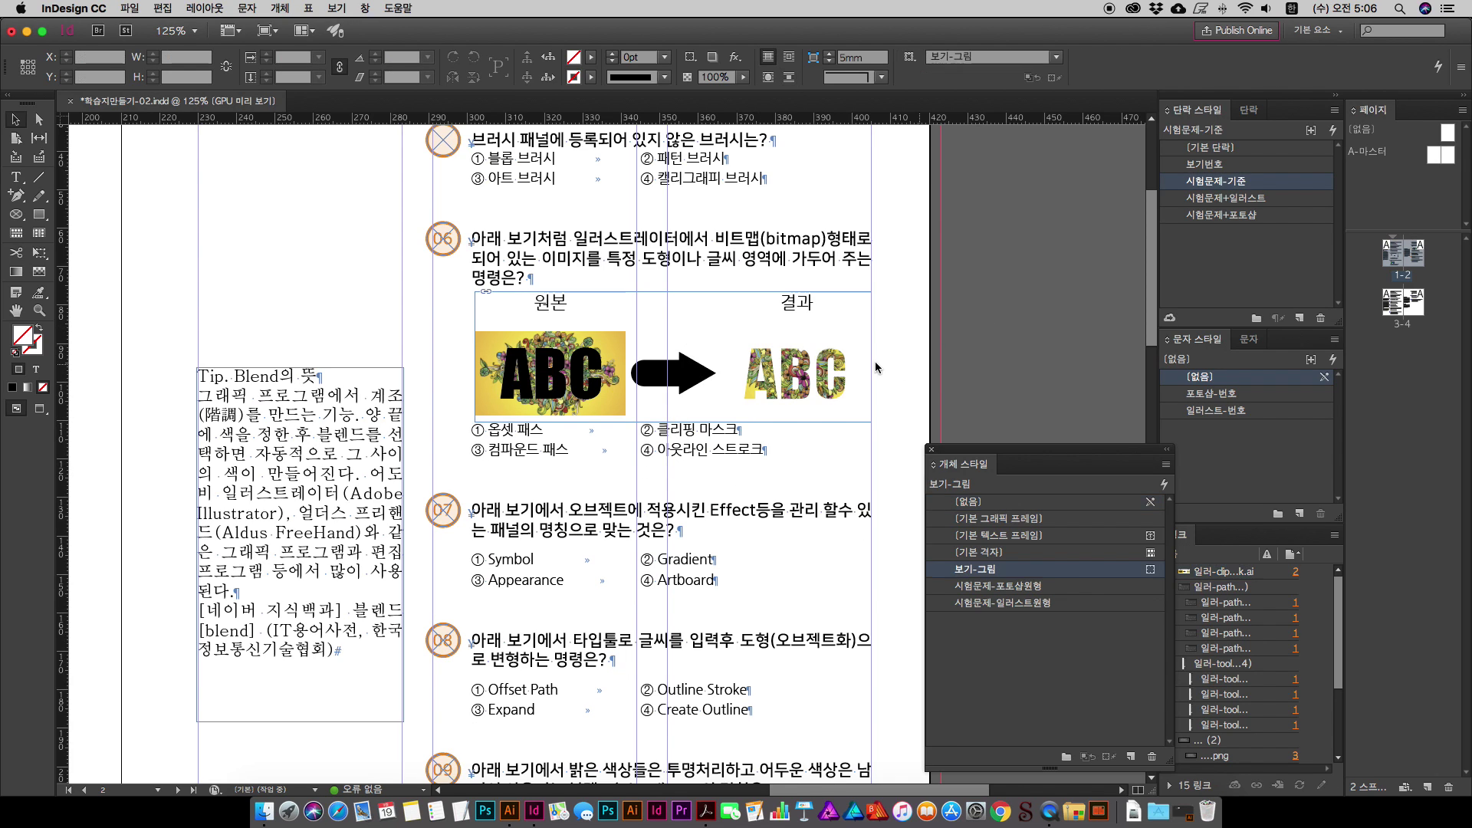
{"action": "left_click", "coordinate": [840, 360]}
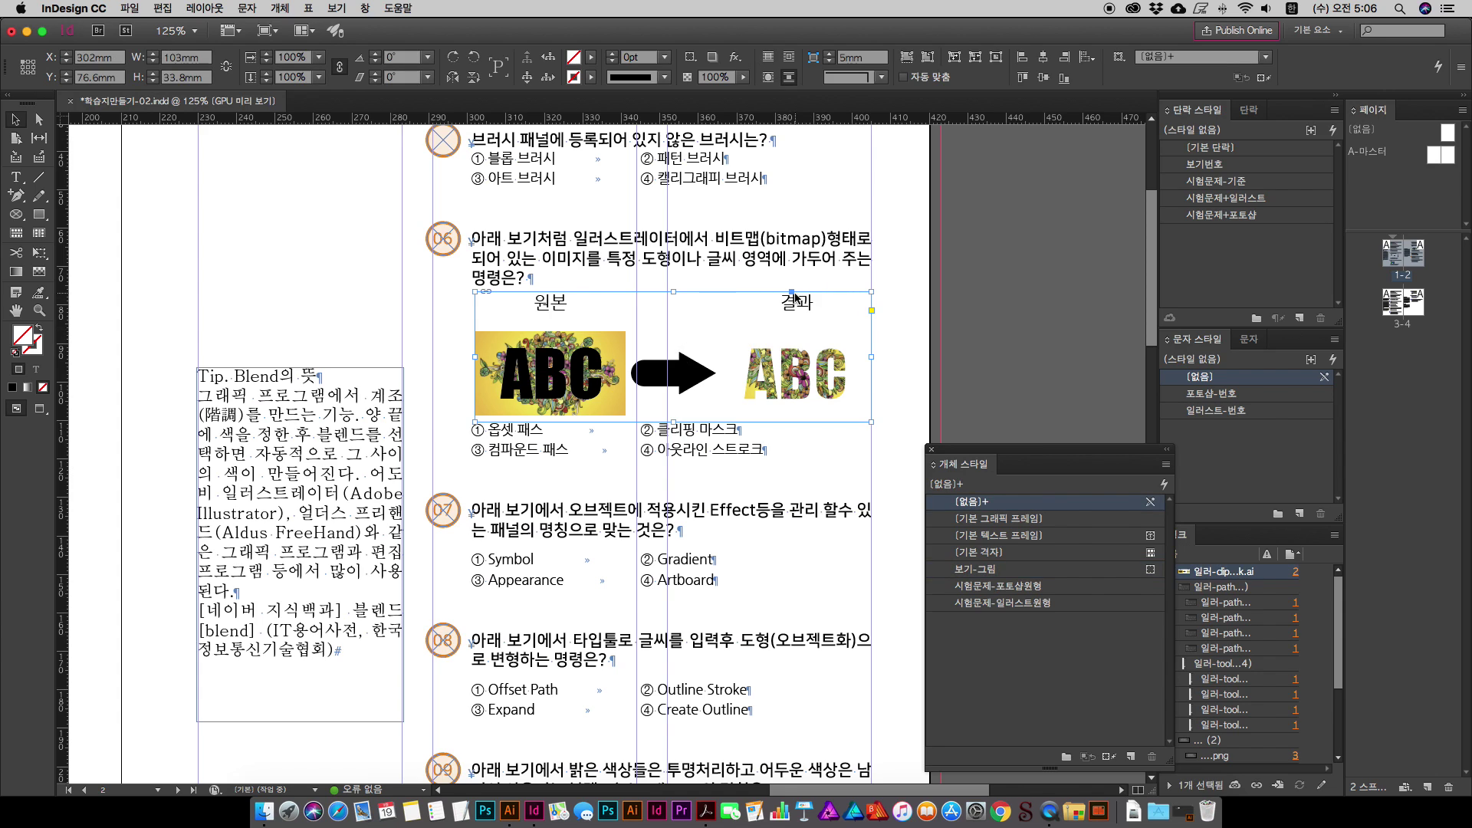
Step: Test an extra empty line after question 05's 캘리그래피 브러시 choice, then remove it
{"action": "key", "text": "super+minus"}
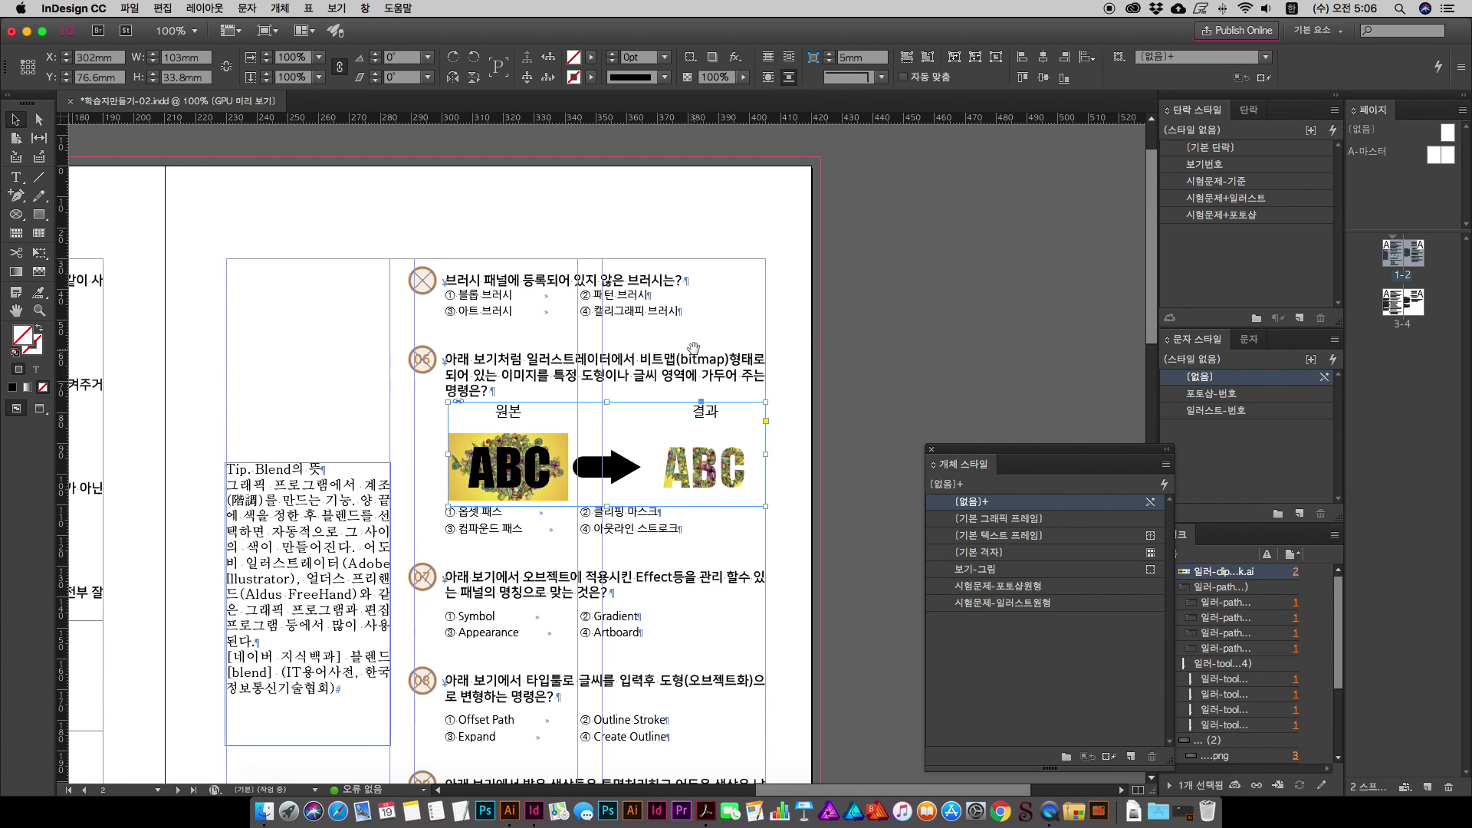
{"action": "left_click_drag", "start_coordinate": [693, 347], "coordinate": [717, 348]}
{"action": "double_click", "coordinate": [730, 309]}
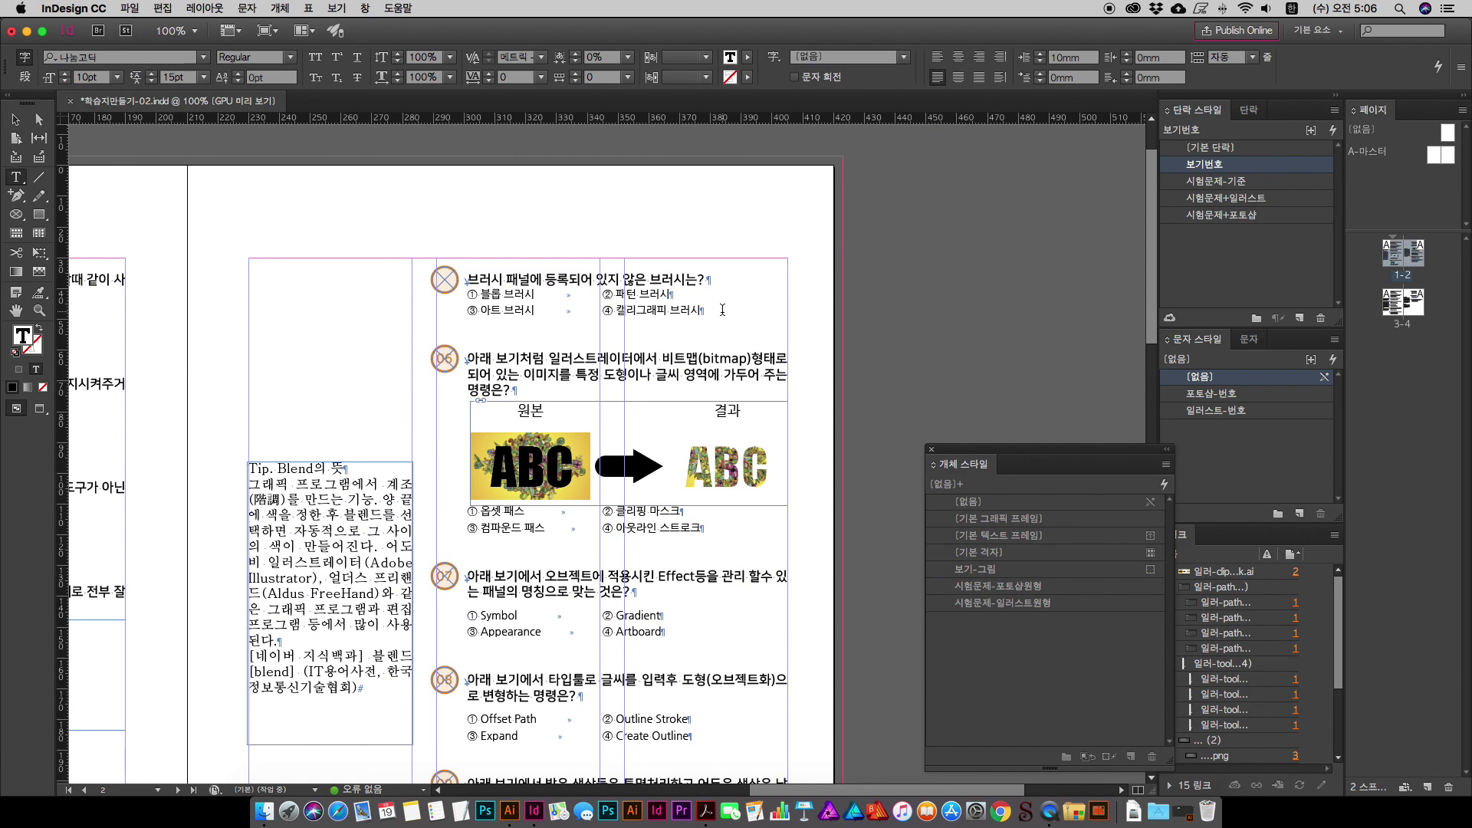
{"action": "key", "text": "Return"}
{"action": "key", "text": "Return"}
{"action": "key", "text": "Return"}
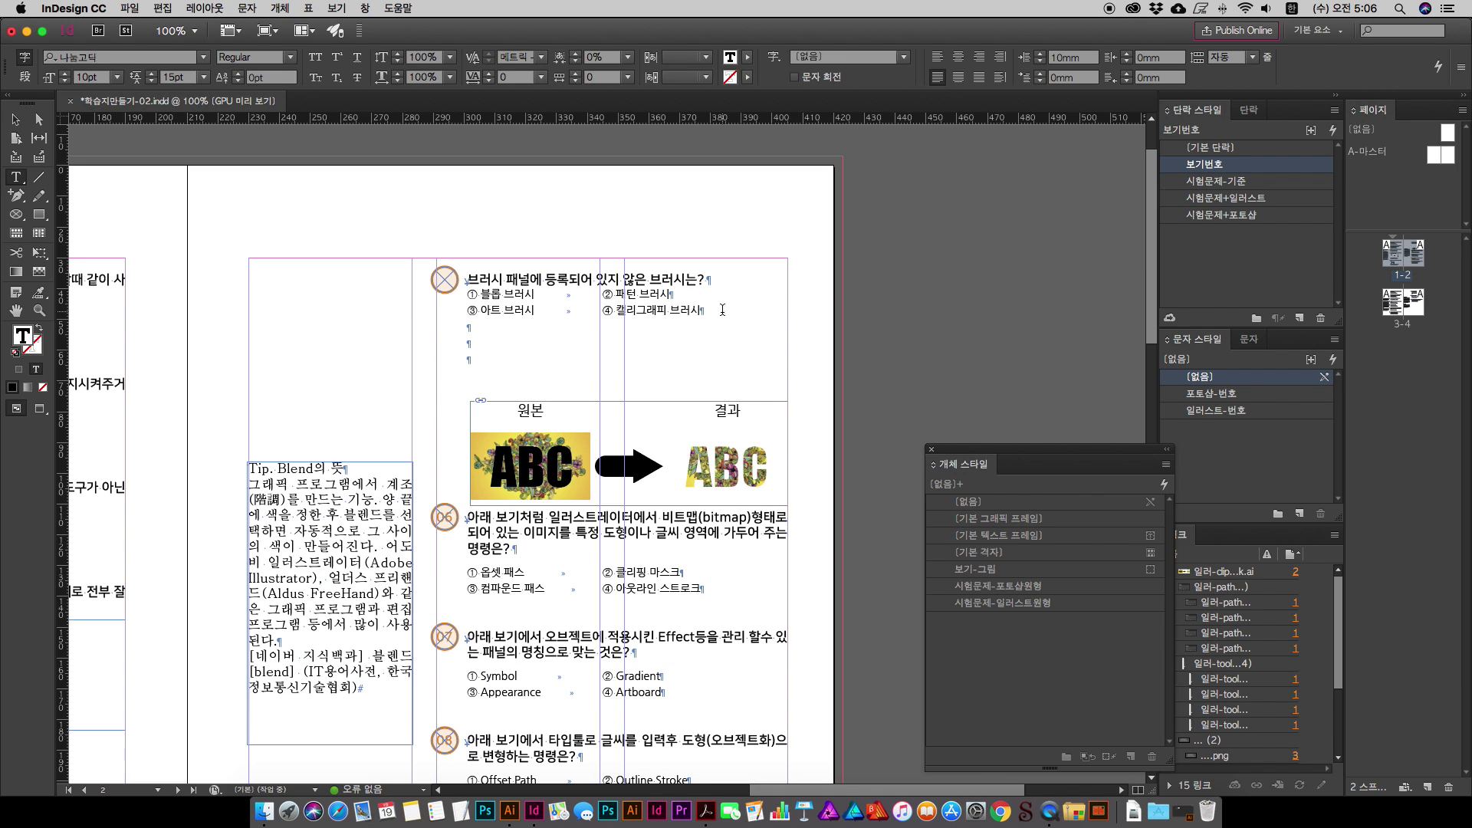
{"action": "key", "text": "BackSpace"}
{"action": "key", "text": "BackSpace"}
{"action": "key", "text": "BackSpace"}
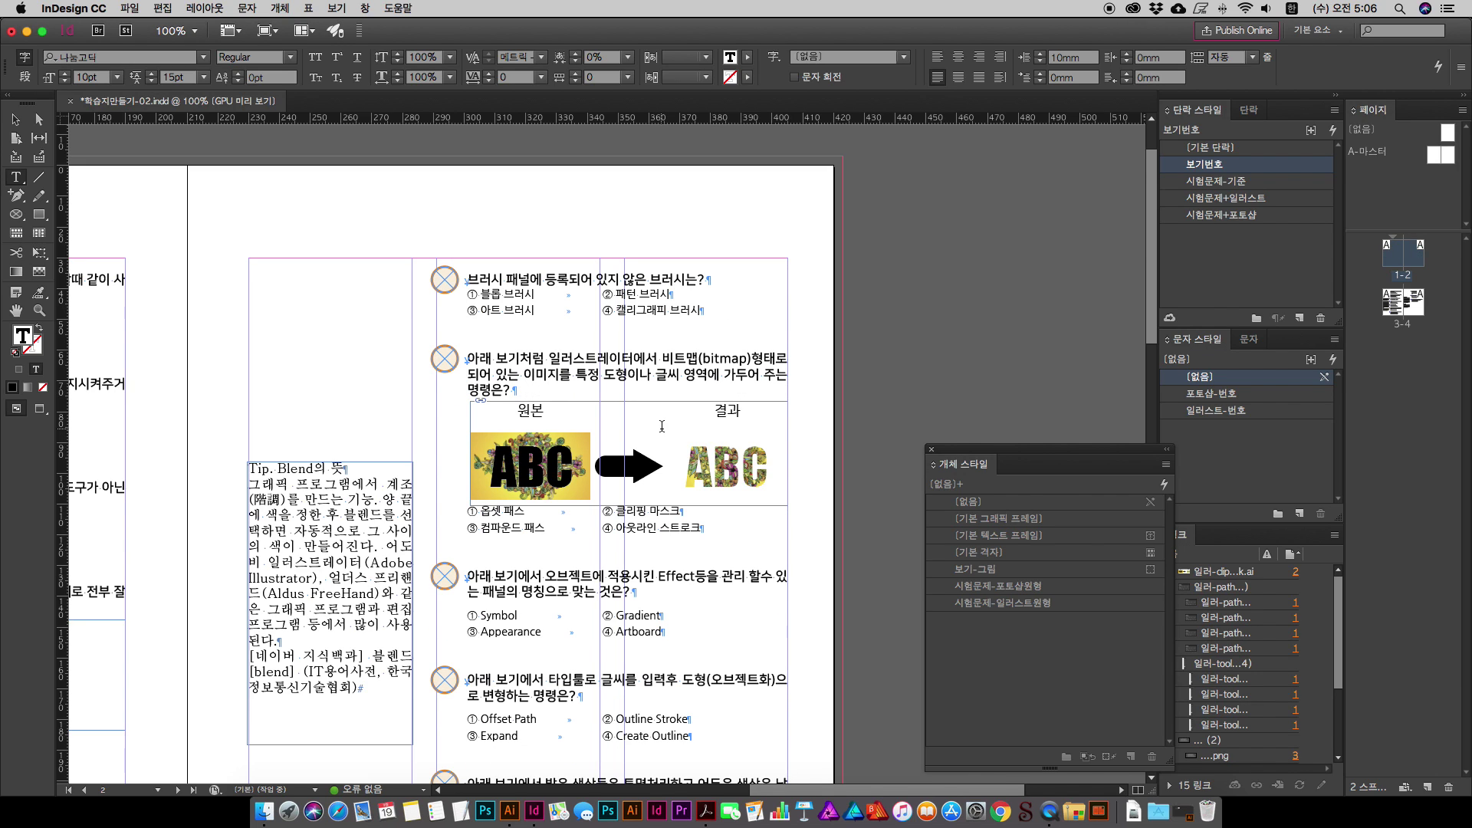
Step: At 150% zoom, anchor the ABC image frame after question 06's '명령은?' text
{"action": "key", "text": "super+equal"}
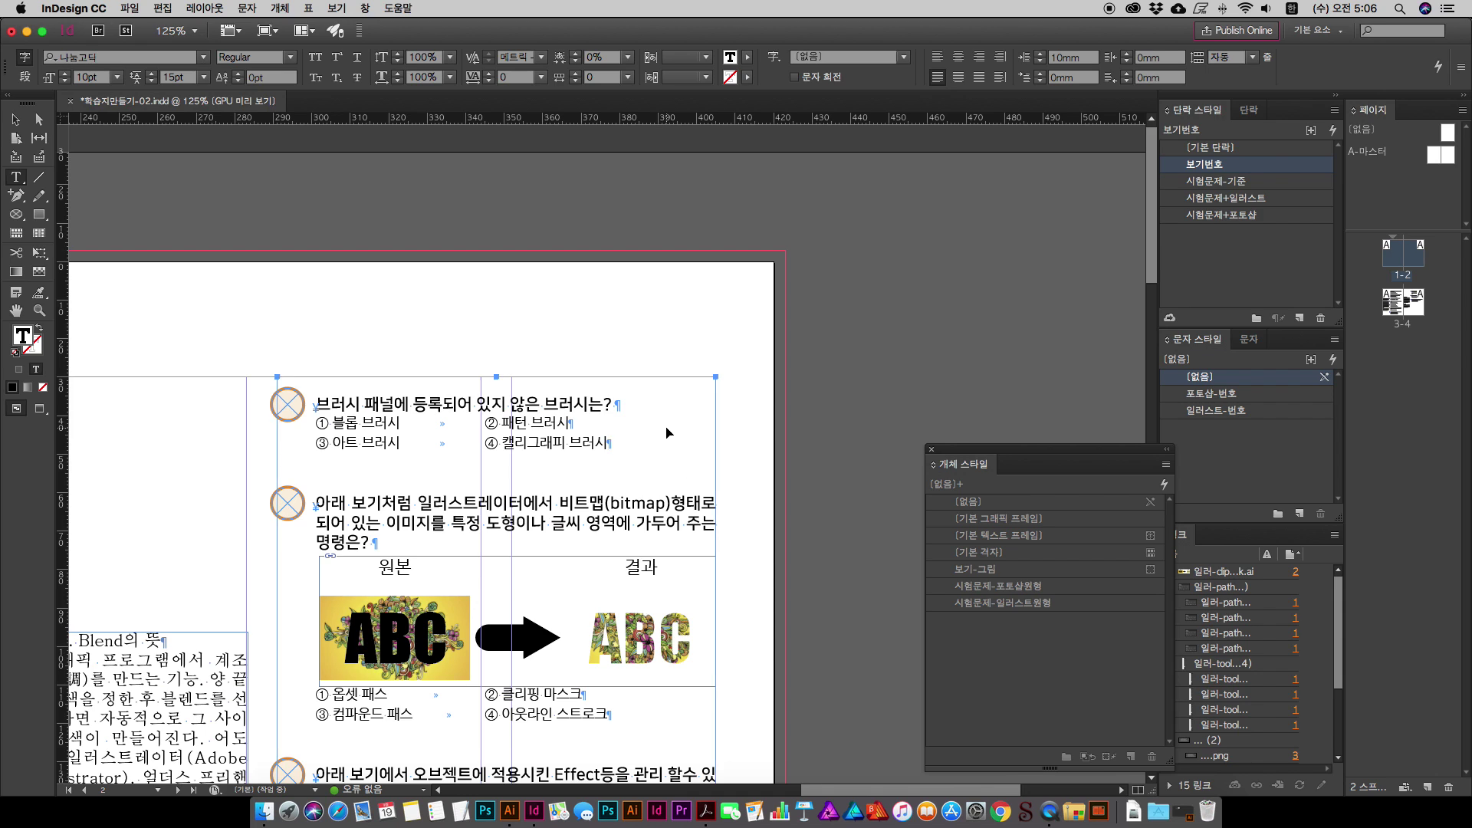
{"action": "key", "text": "super+equal"}
{"action": "left_click", "coordinate": [16, 120]}
{"action": "left_click_drag", "start_coordinate": [679, 386], "coordinate": [769, 276]}
{"action": "left_click", "coordinate": [684, 513]}
{"action": "left_click_drag", "start_coordinate": [734, 480], "coordinate": [427, 473]}
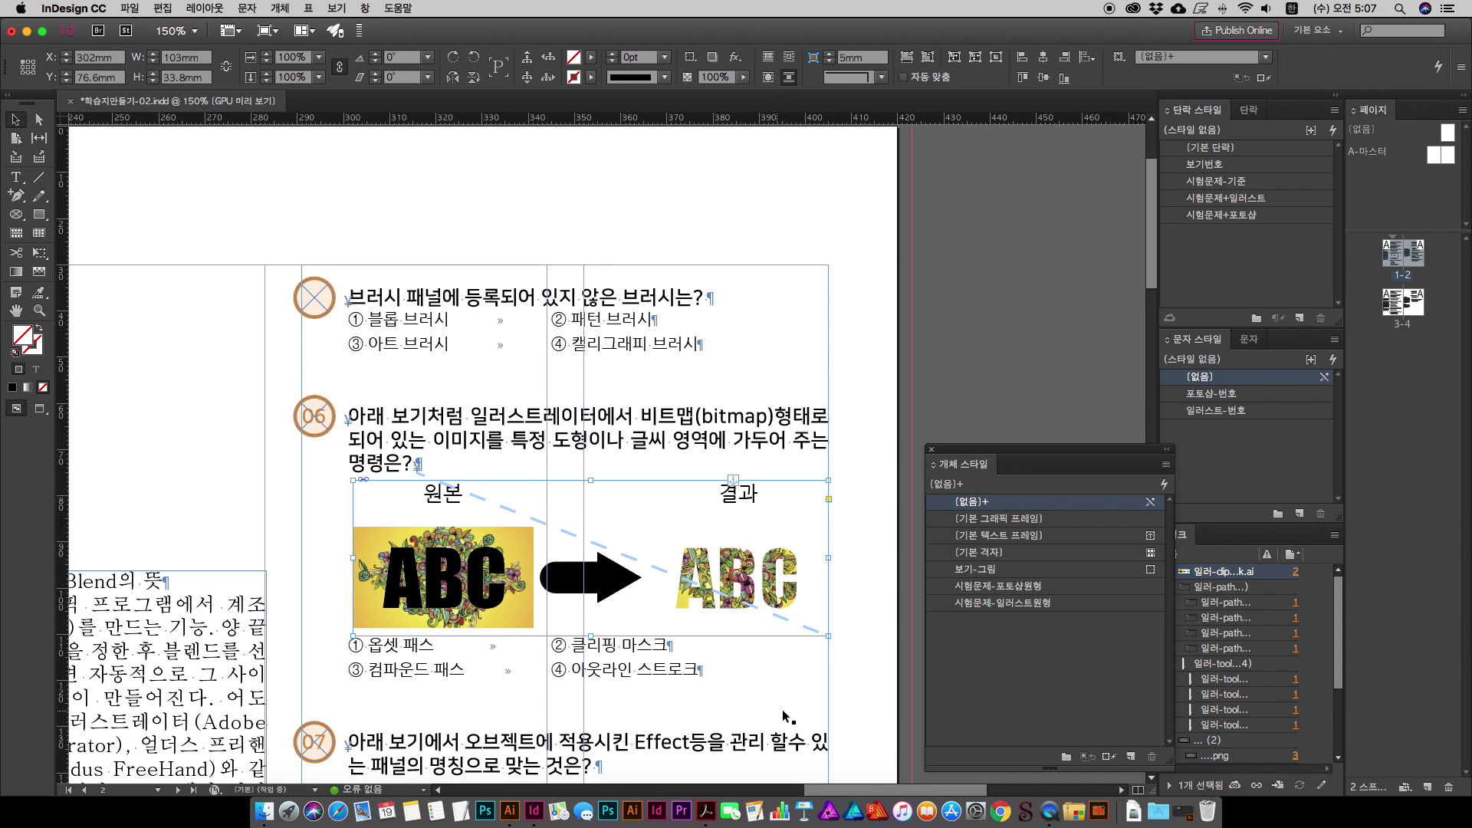
{"action": "key", "text": "super+minus"}
{"action": "left_click_drag", "start_coordinate": [583, 620], "coordinate": [615, 280]}
{"action": "key", "text": "super+Tab"}
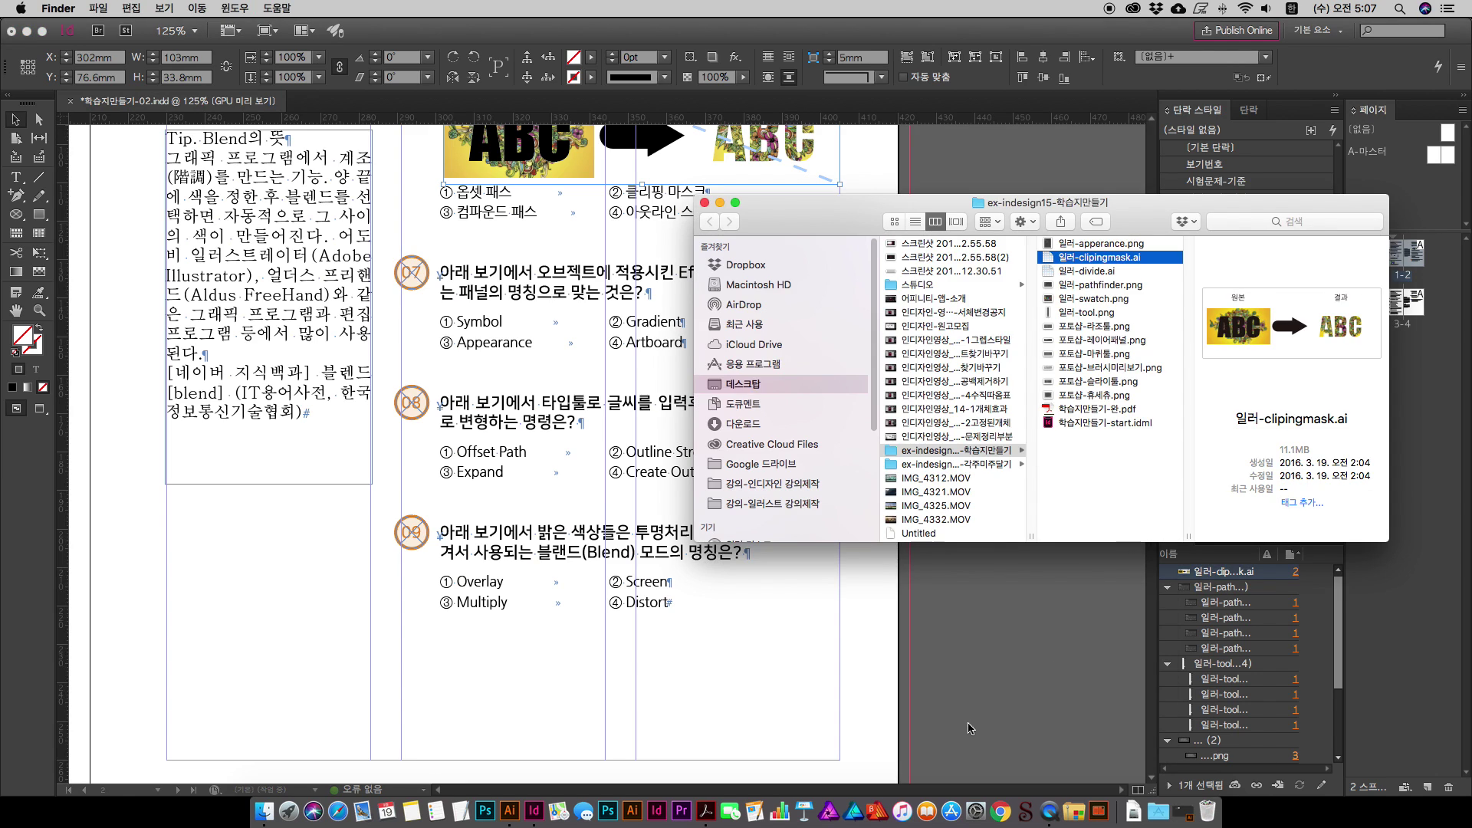
{"action": "left_click", "coordinate": [964, 680]}
{"action": "left_click", "coordinate": [706, 811]}
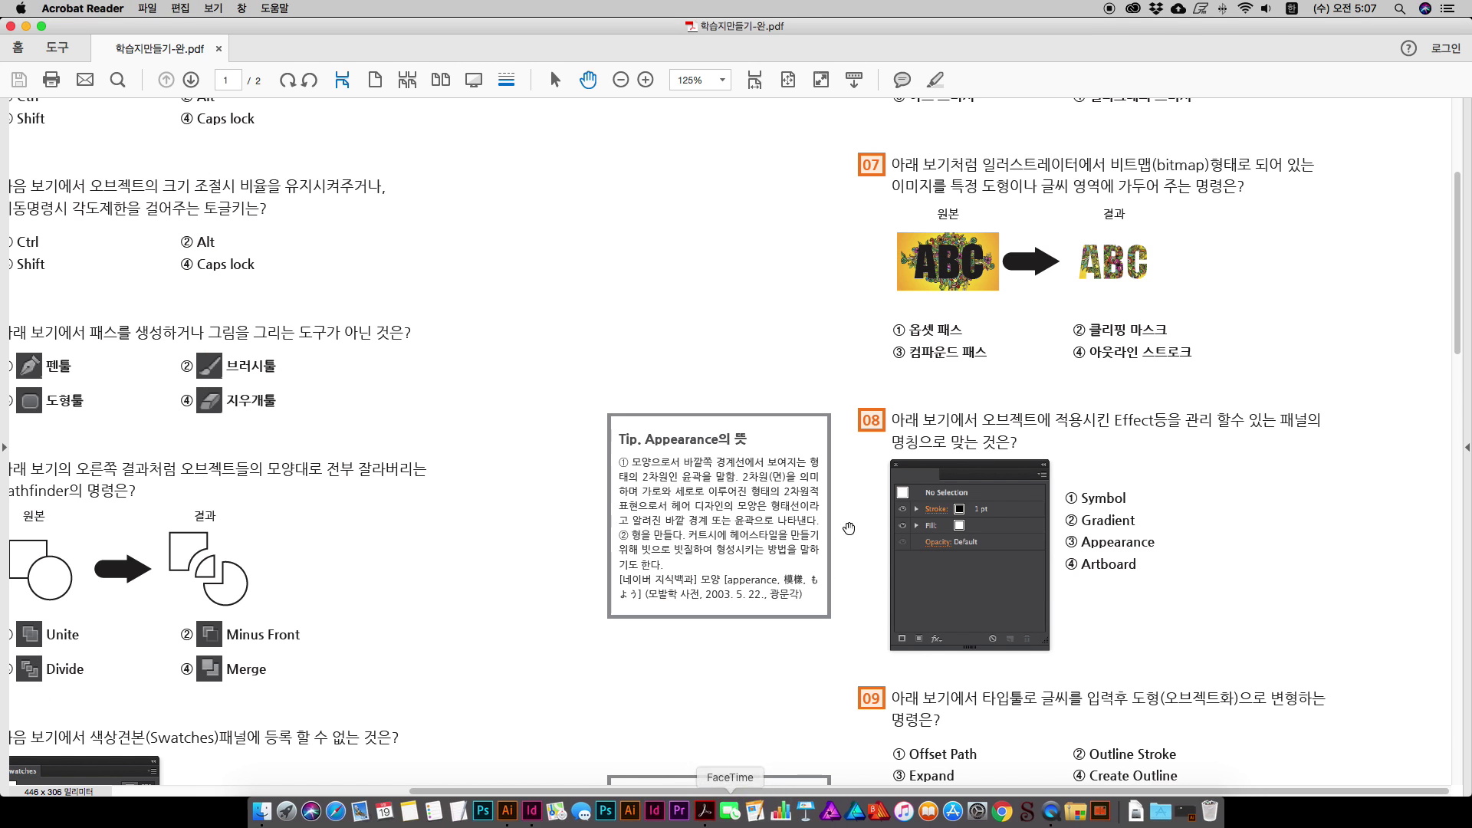
{"action": "key", "text": "super+Tab"}
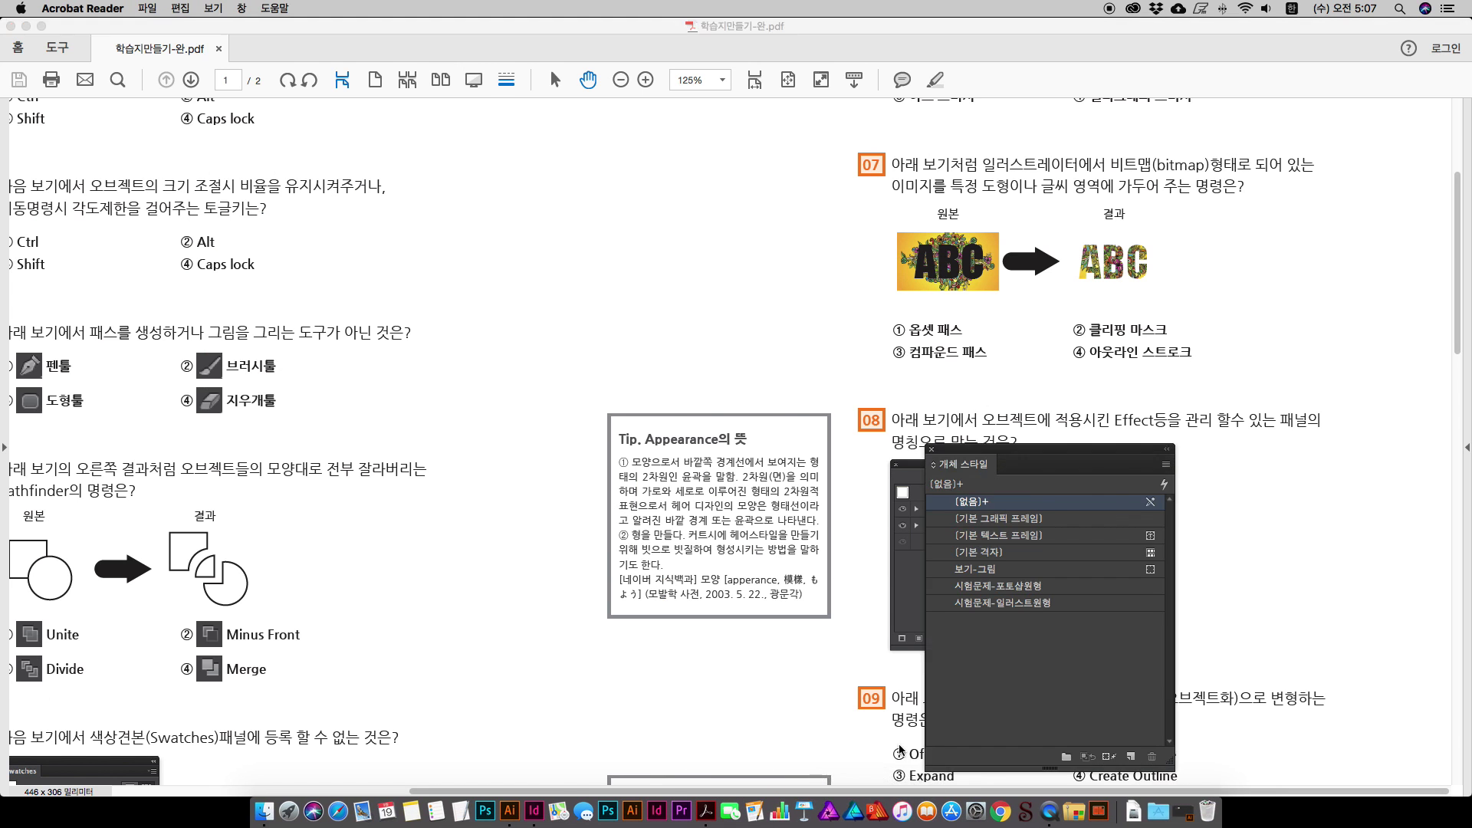
{"action": "left_click", "coordinate": [944, 337]}
{"action": "left_click_drag", "start_coordinate": [747, 296], "coordinate": [723, 400]}
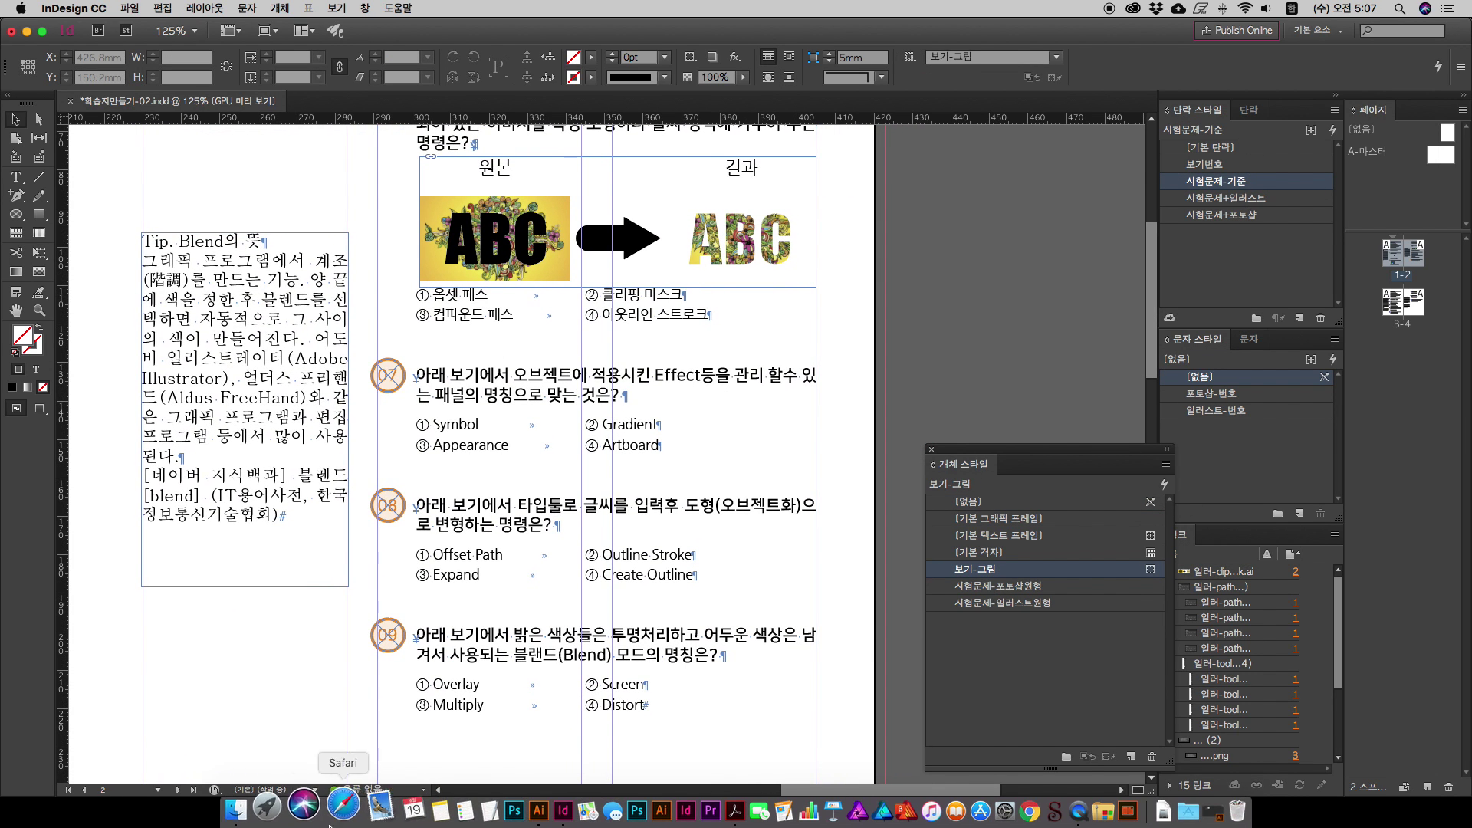
Step: Place the Appearance panel screenshot 일러-apperance.png from Finder onto the spread beside question 07
{"action": "left_click", "coordinate": [263, 811]}
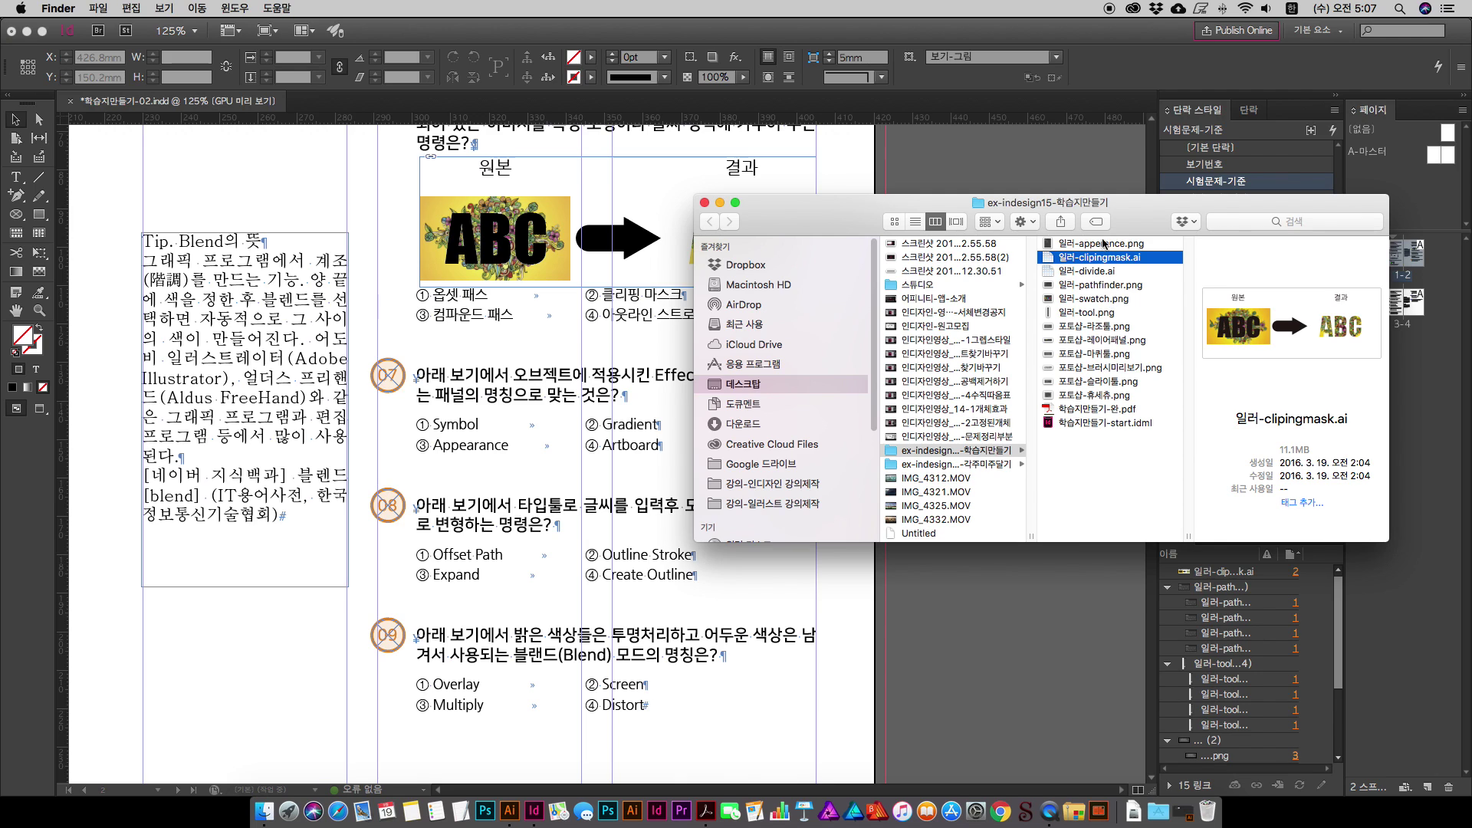
{"action": "key", "text": "Up"}
{"action": "left_click_drag", "start_coordinate": [1081, 246], "coordinate": [974, 385]}
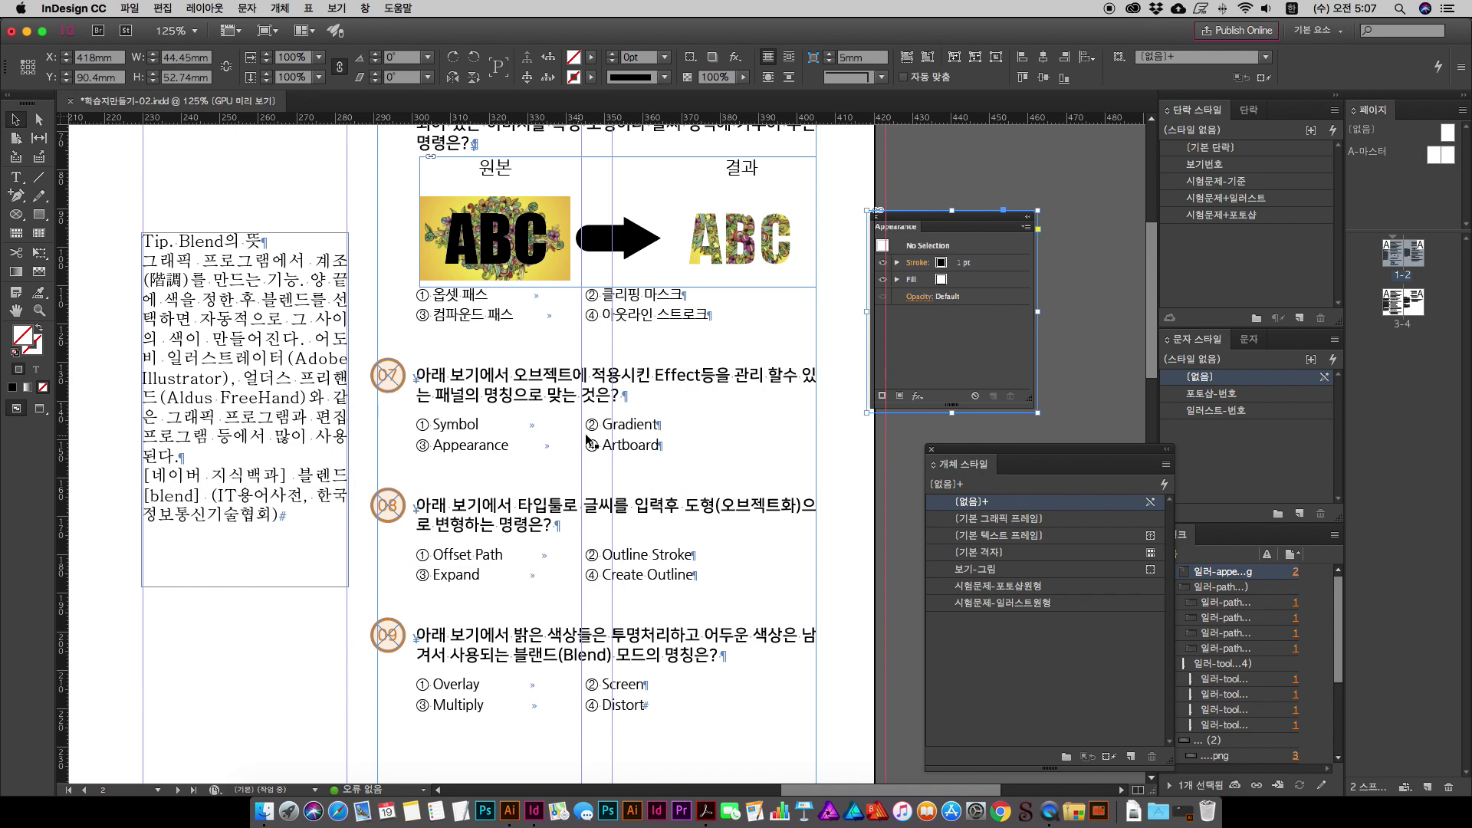
Step: Replace the tabs after Symbol and Appearance with line breaks so Gradient and Artboard start new lines
{"action": "double_click", "coordinate": [536, 431]}
{"action": "double_click", "coordinate": [526, 426]}
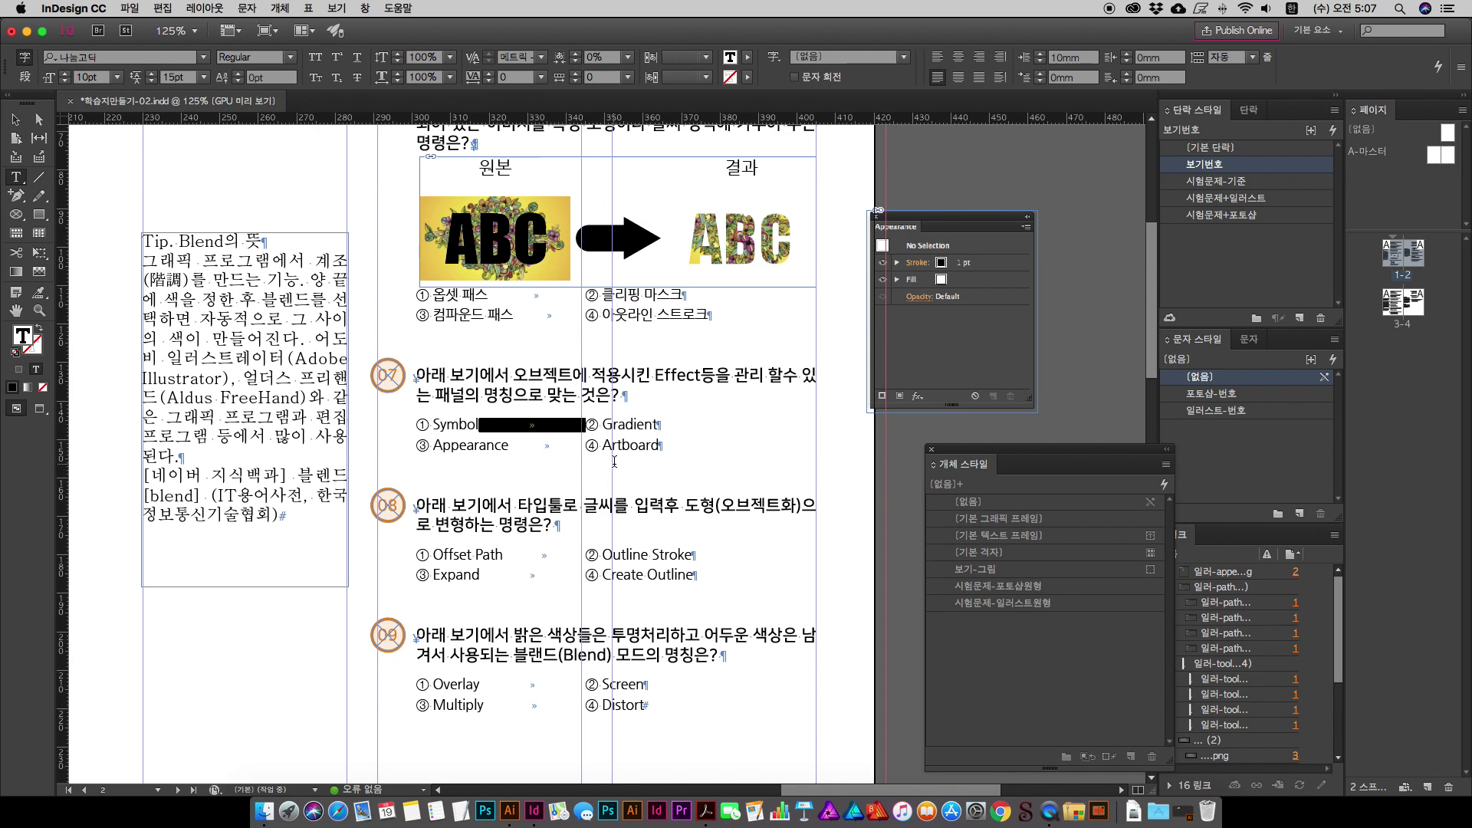
{"action": "key", "text": "Return"}
{"action": "double_click", "coordinate": [520, 465]}
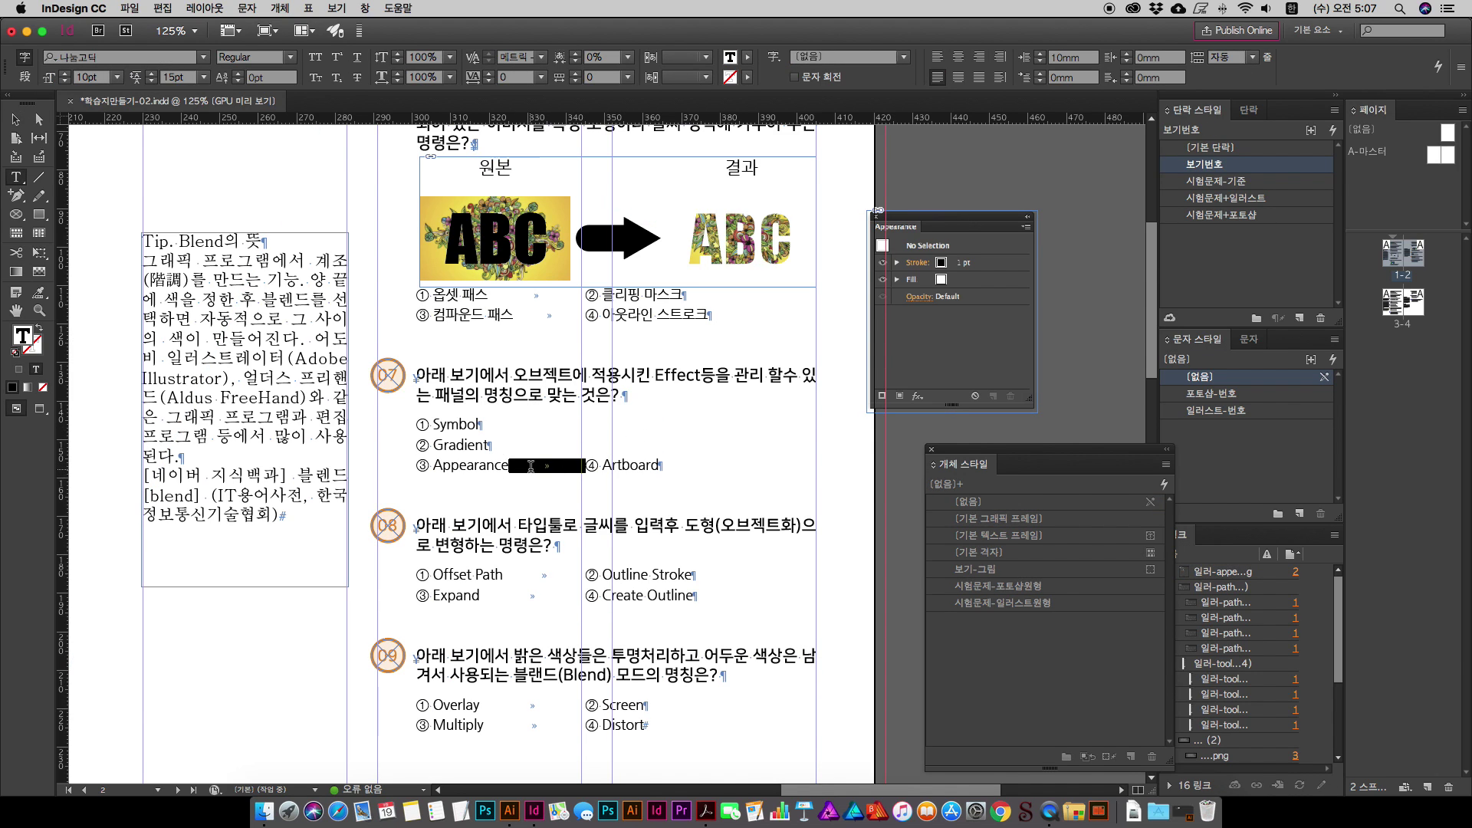
{"action": "key", "text": "Return"}
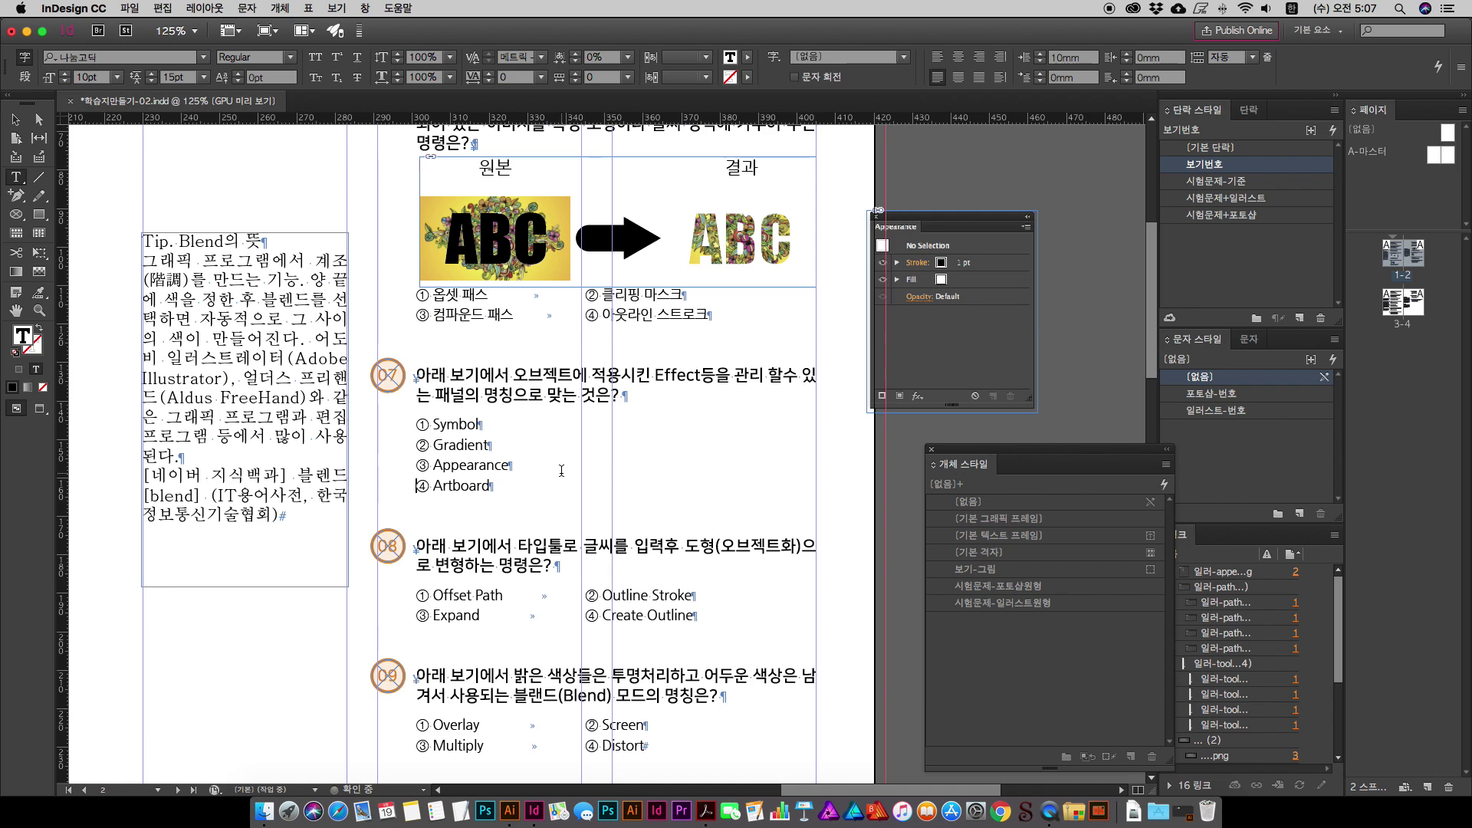
Step: Move the Appearance screenshot onto question 07, apply Wrap Around Bounding Box, and shift it lower
{"action": "left_click", "coordinate": [16, 120]}
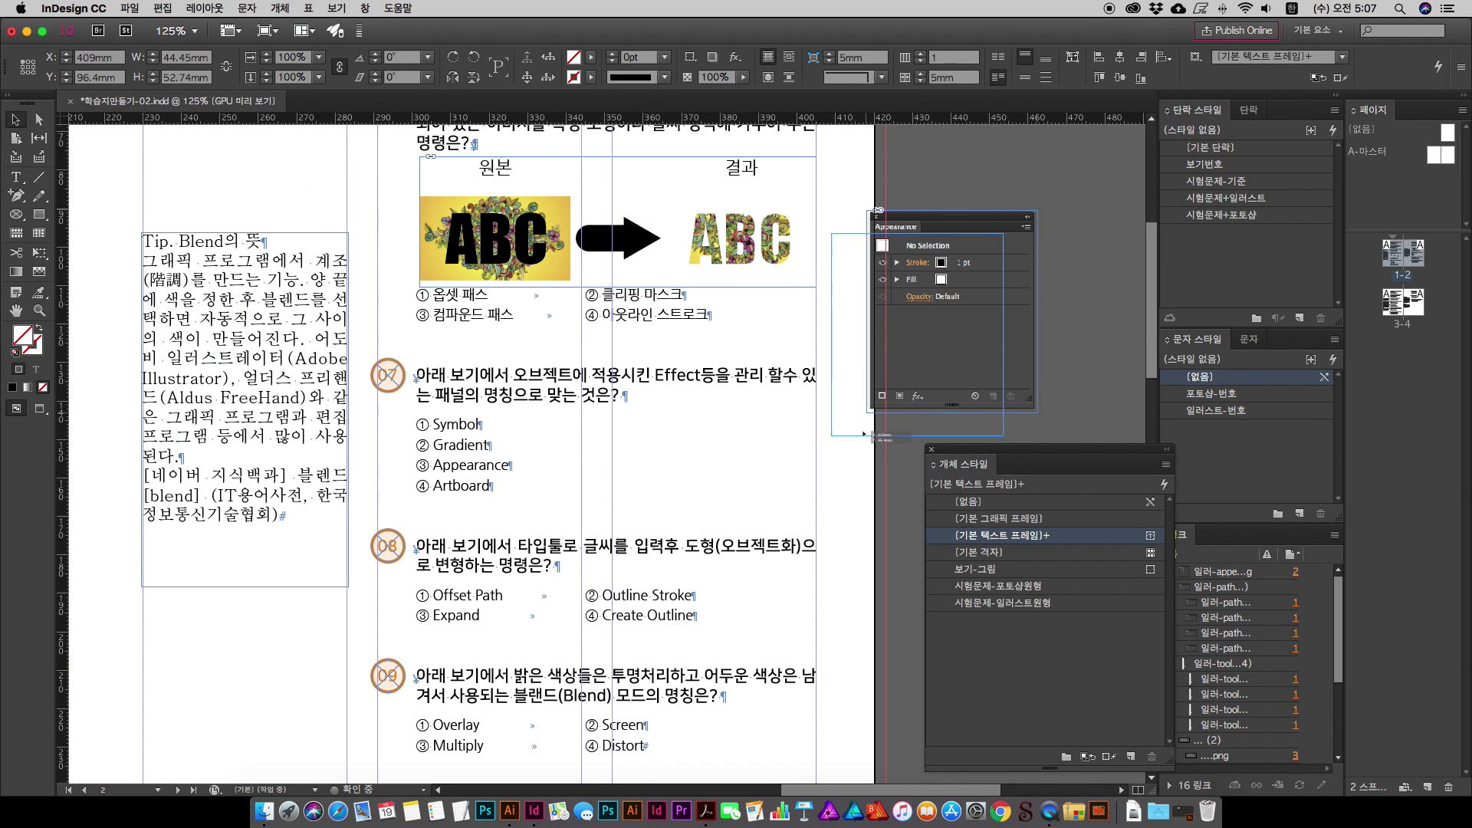
{"action": "left_click_drag", "start_coordinate": [1033, 361], "coordinate": [584, 564]}
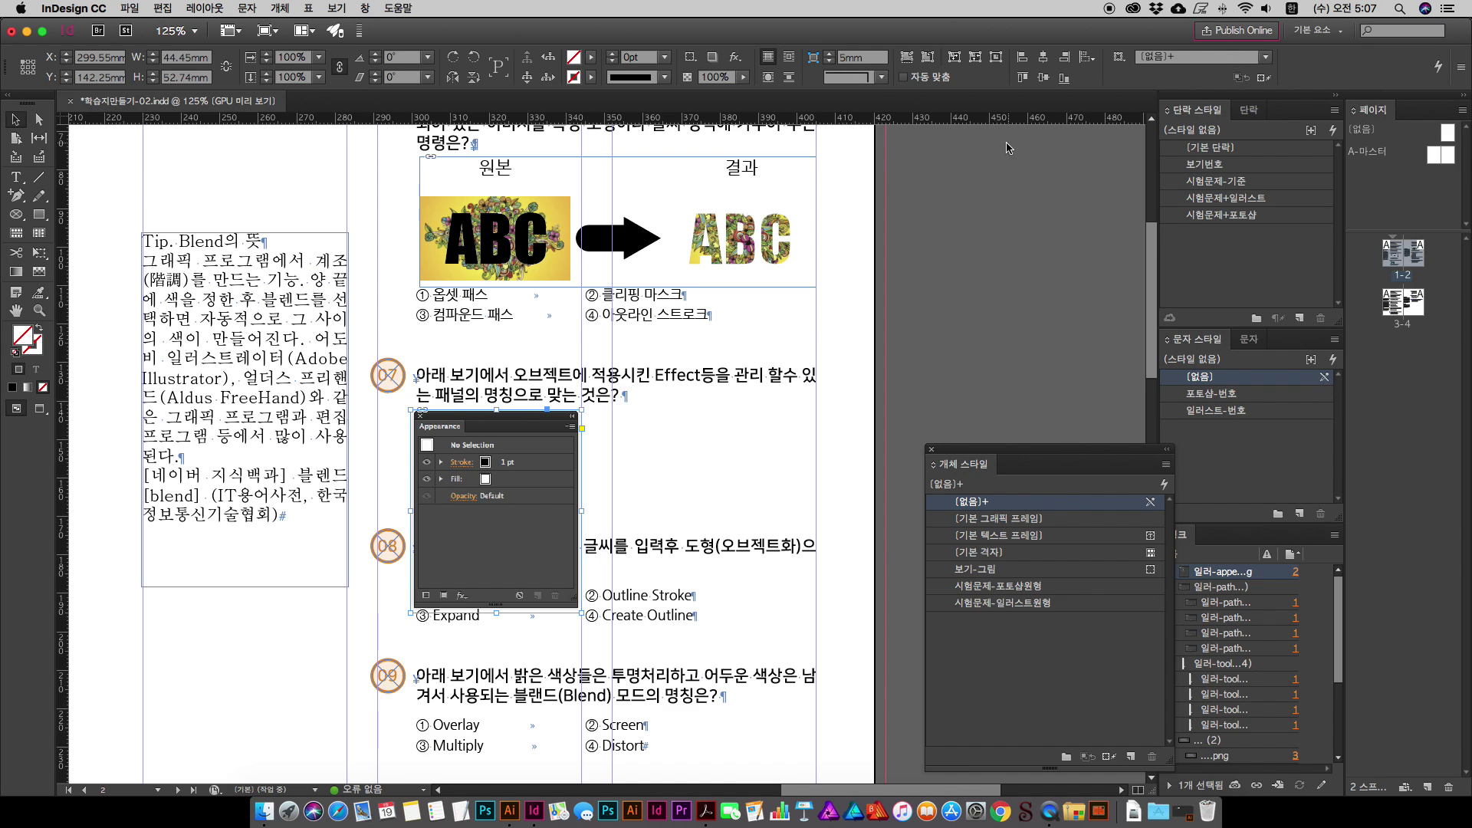
{"action": "left_click", "coordinate": [788, 59]}
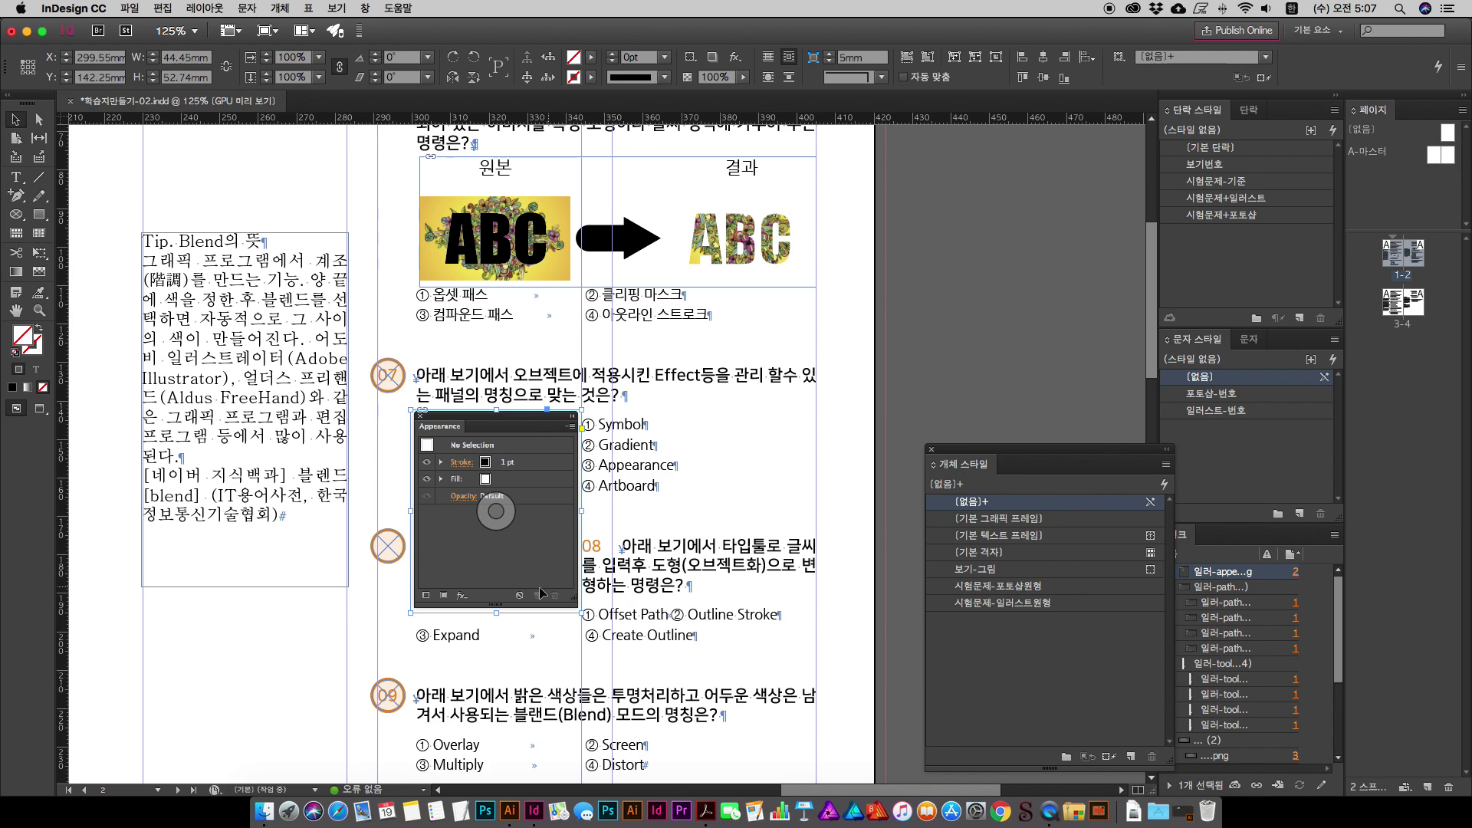
{"action": "left_click", "coordinate": [767, 56]}
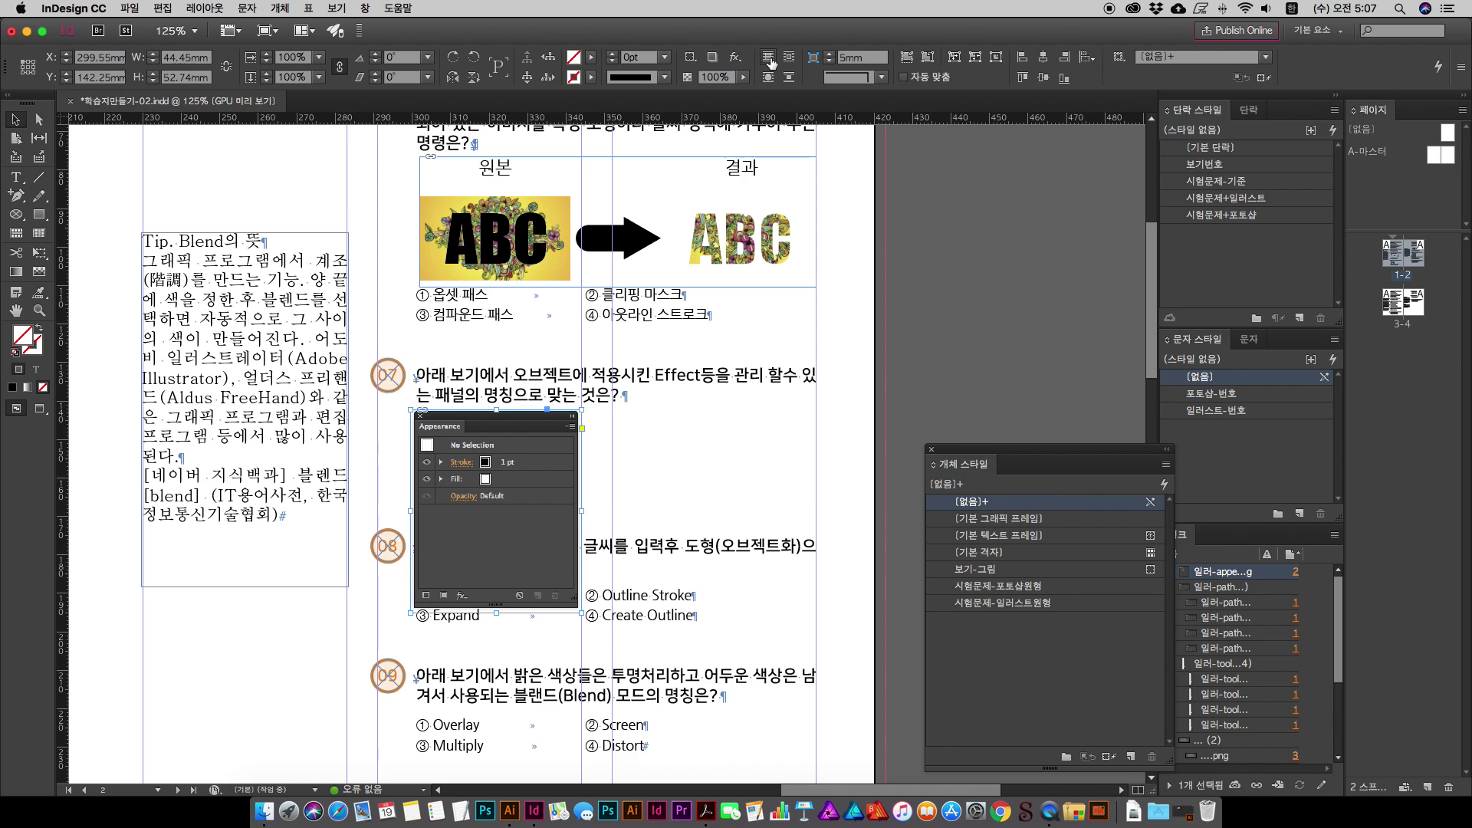
{"action": "left_click_drag", "start_coordinate": [552, 553], "coordinate": [534, 674]}
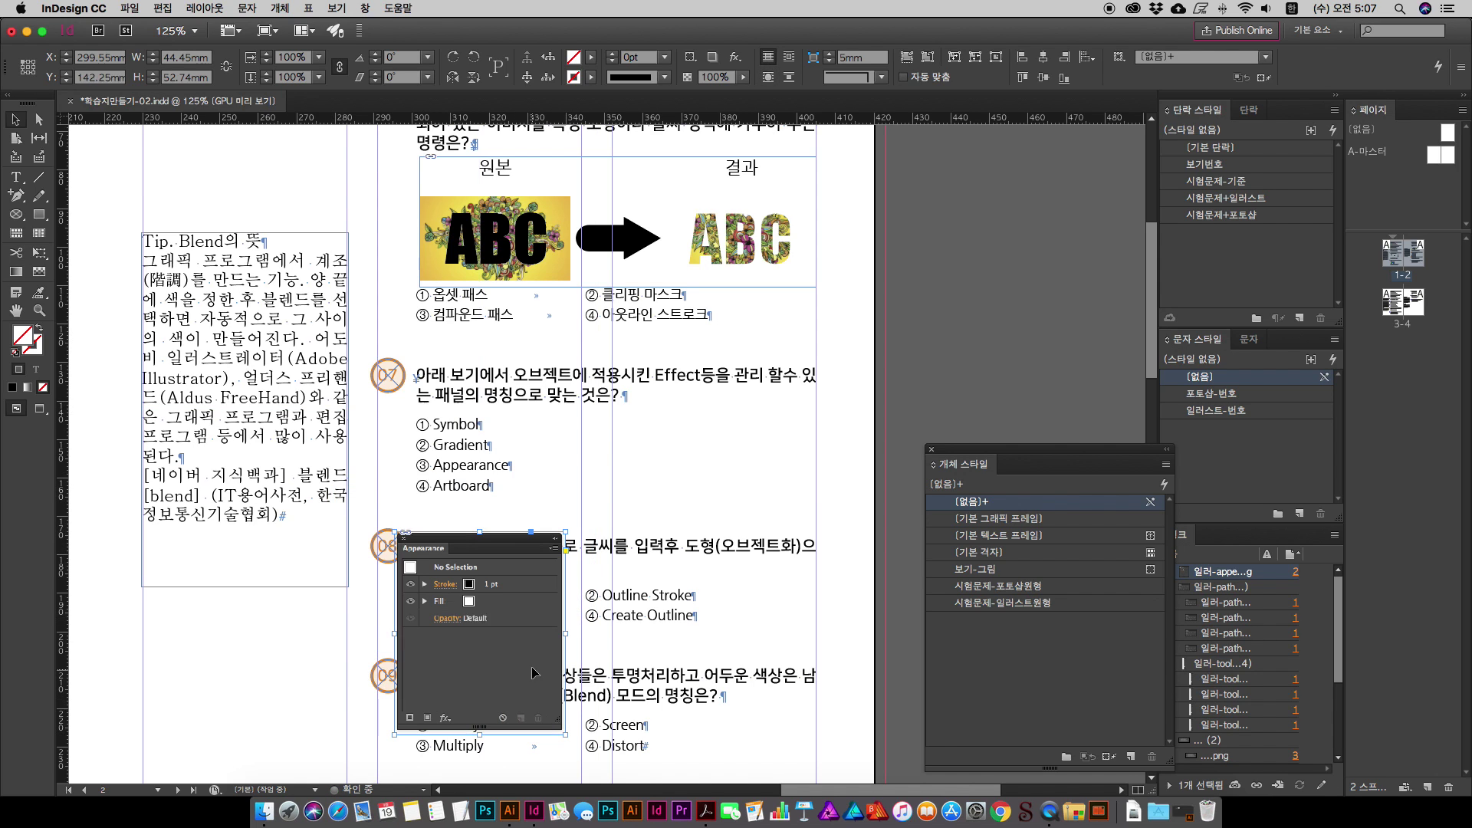
{"action": "double_click", "coordinate": [467, 447]}
{"action": "left_click_drag", "start_coordinate": [447, 426], "coordinate": [492, 487]}
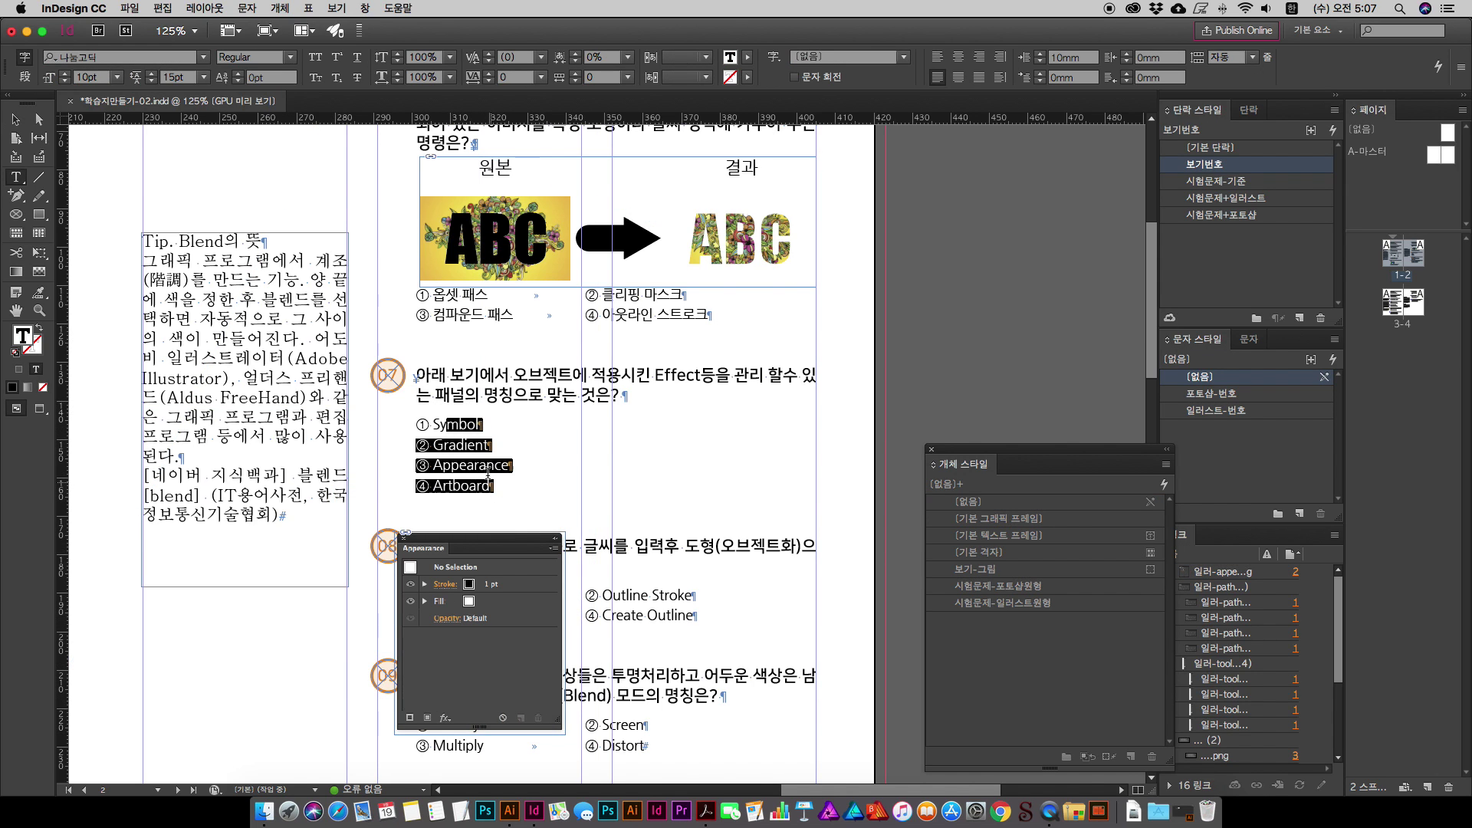
Step: Raise the Left Indent of question 07's four choices and drag the Appearance screenshot up beside them
{"action": "left_click_drag", "start_coordinate": [450, 424], "coordinate": [487, 486]}
{"action": "left_click", "coordinate": [469, 456]}
{"action": "left_click_drag", "start_coordinate": [447, 424], "coordinate": [490, 485]}
{"action": "left_click", "coordinate": [1041, 54]}
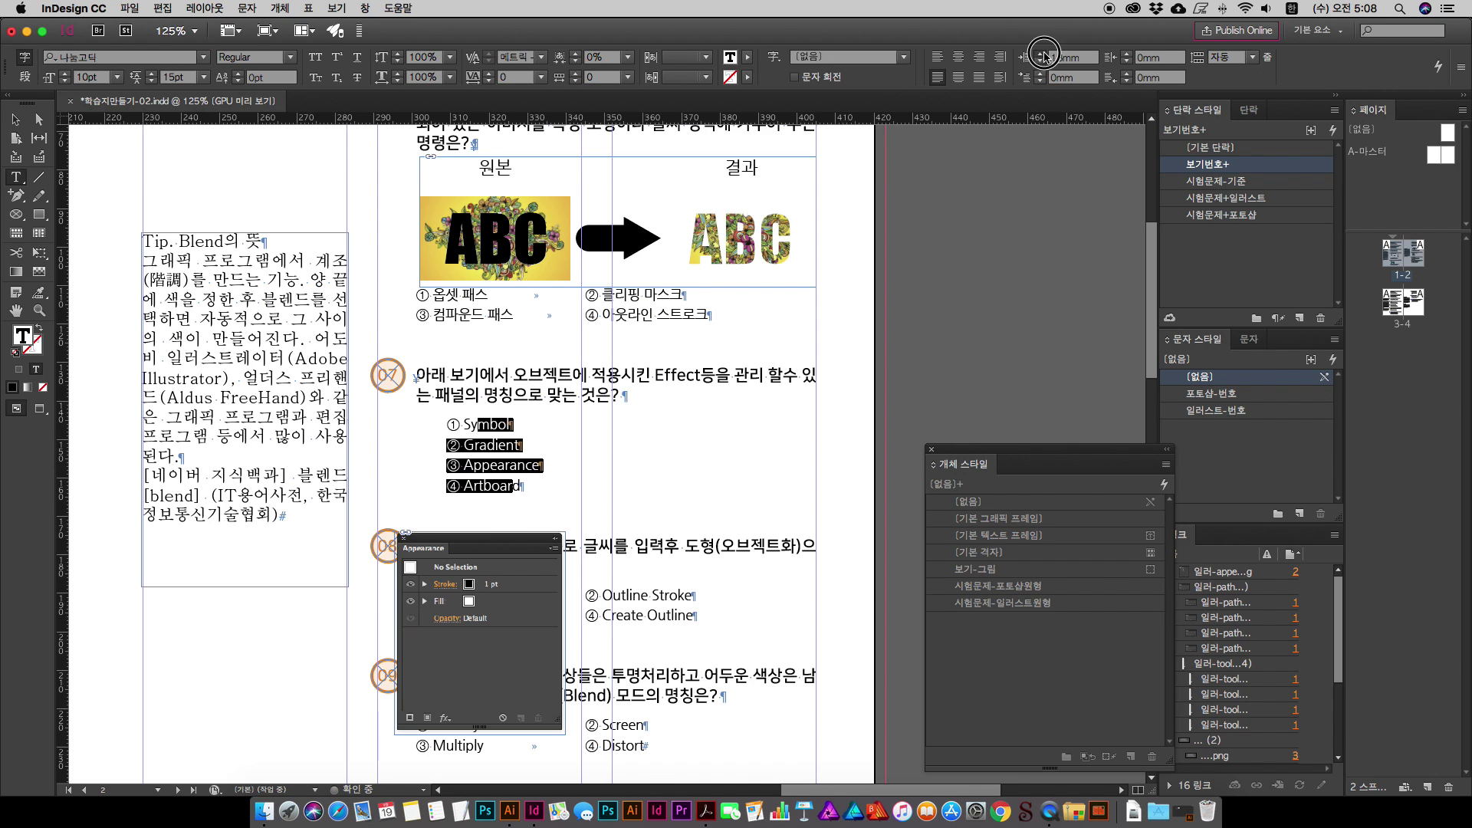
{"action": "left_click_drag", "start_coordinate": [1045, 56], "coordinate": [1046, 57]}
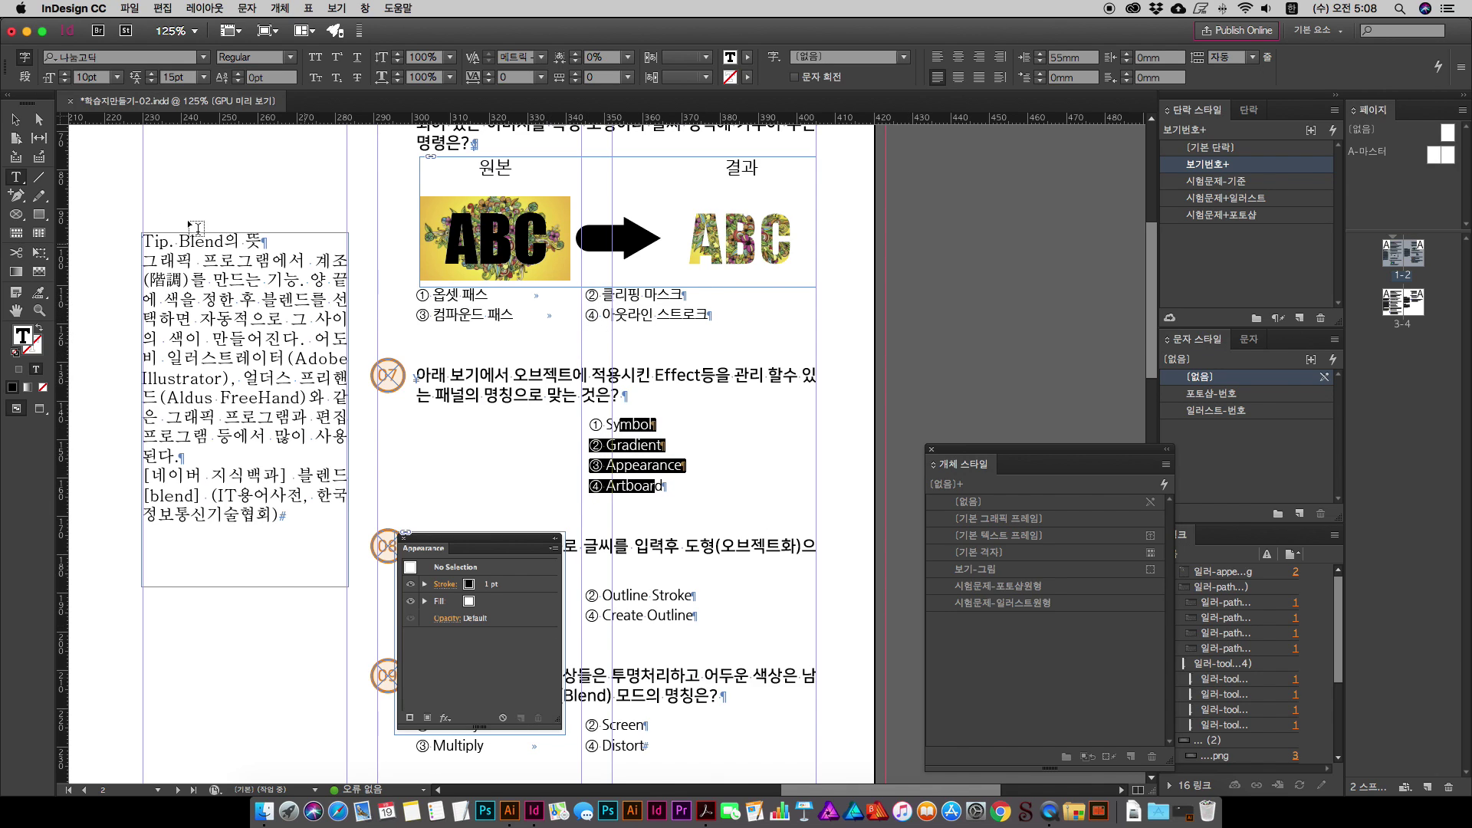
{"action": "left_click", "coordinate": [14, 119]}
{"action": "left_click_drag", "start_coordinate": [522, 700], "coordinate": [553, 608]}
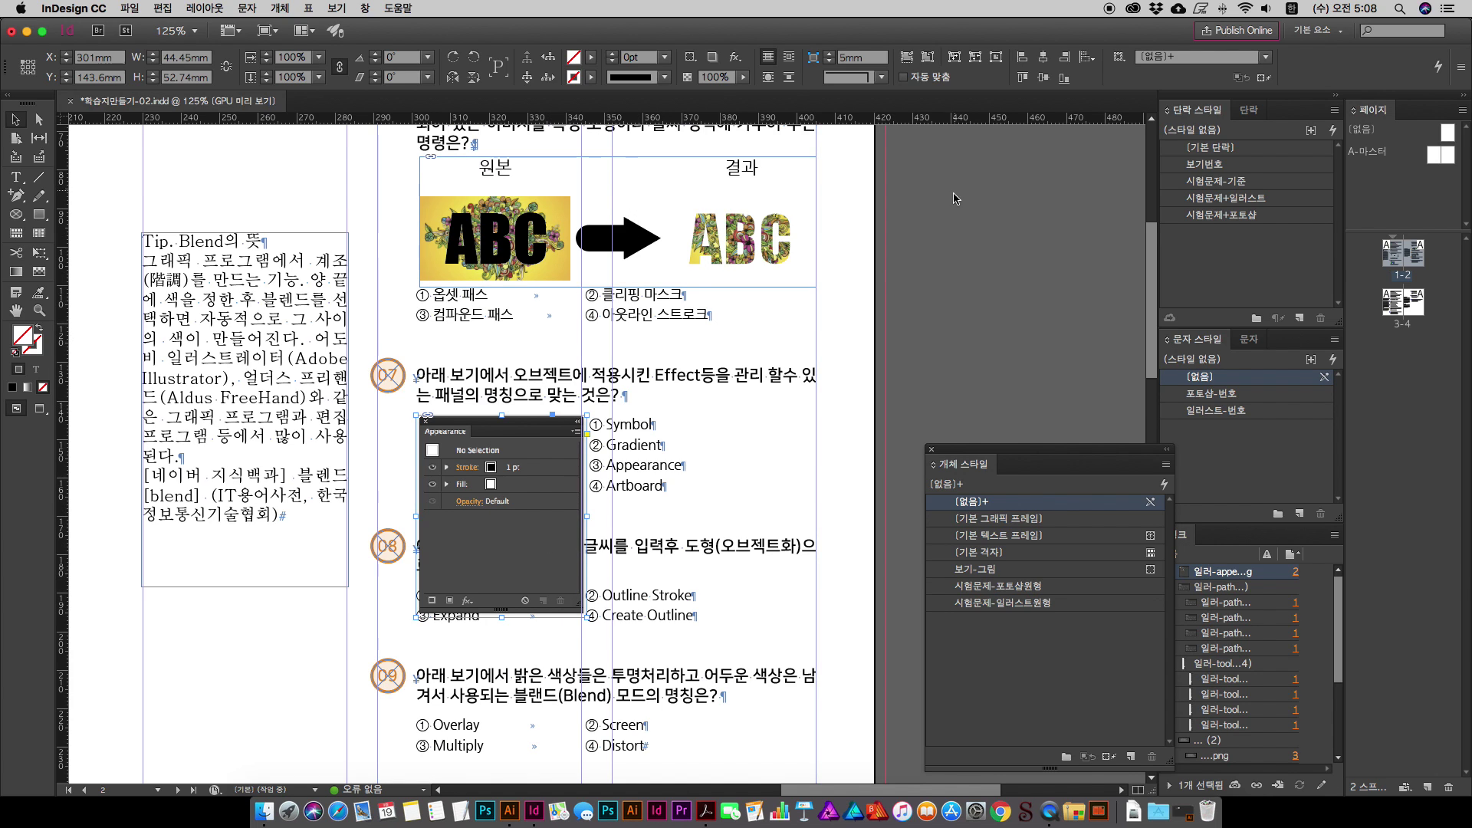
Step: Remove the text wrap and anchor the Appearance screenshot into question 07's text
{"action": "left_click", "coordinate": [792, 78]}
{"action": "left_click", "coordinate": [769, 59]}
{"action": "left_click_drag", "start_coordinate": [552, 414], "coordinate": [627, 398]}
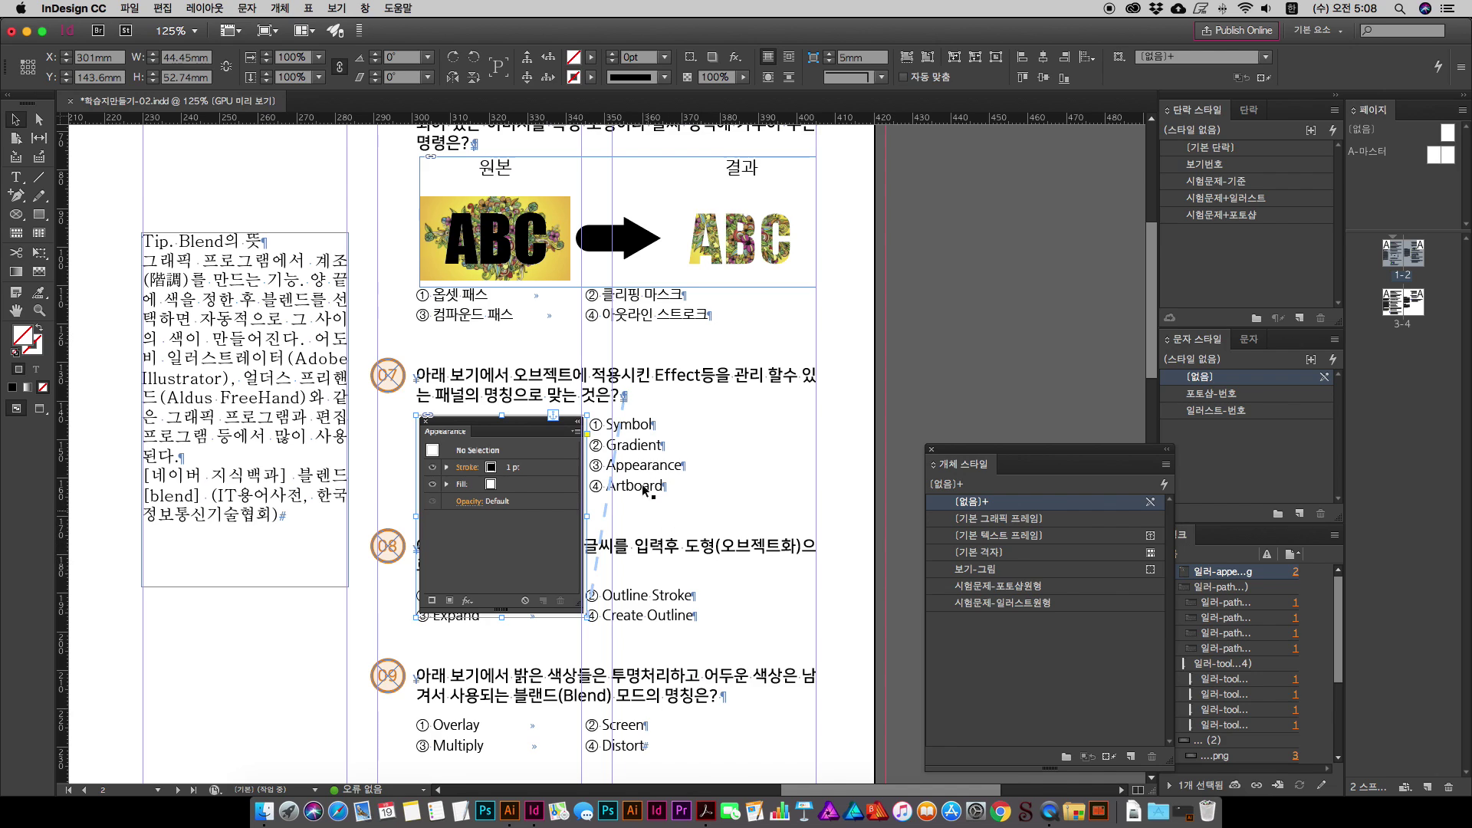
Step: Give question 08 35 mm of Space Before so it starts below the screenshot
{"action": "double_click", "coordinate": [671, 546]}
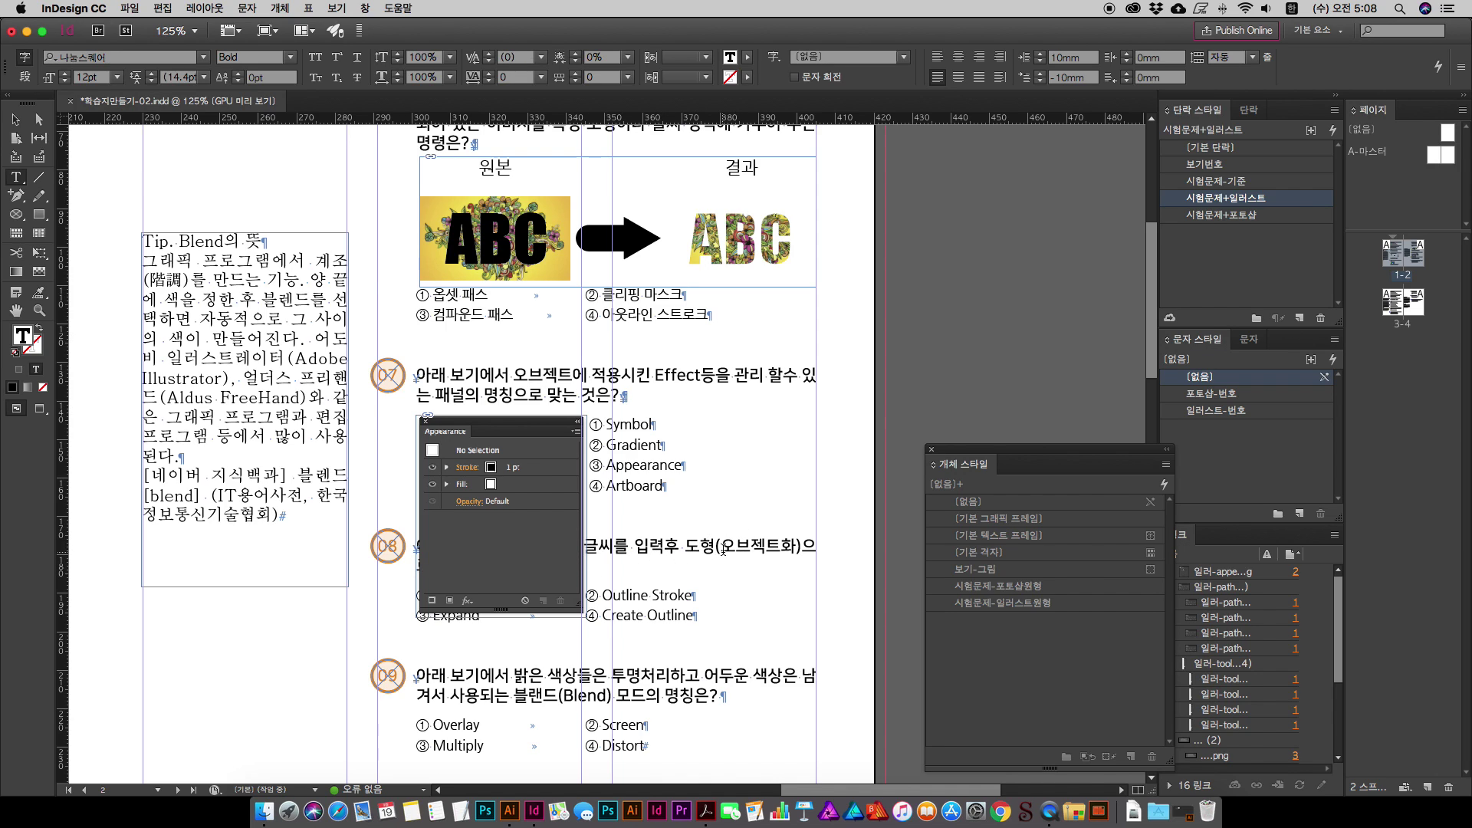
{"action": "left_click_drag", "start_coordinate": [654, 561], "coordinate": [676, 549]}
{"action": "left_click", "coordinate": [1249, 110]}
{"action": "left_click", "coordinate": [1187, 220]}
{"action": "left_click_drag", "start_coordinate": [1188, 225], "coordinate": [1188, 225]}
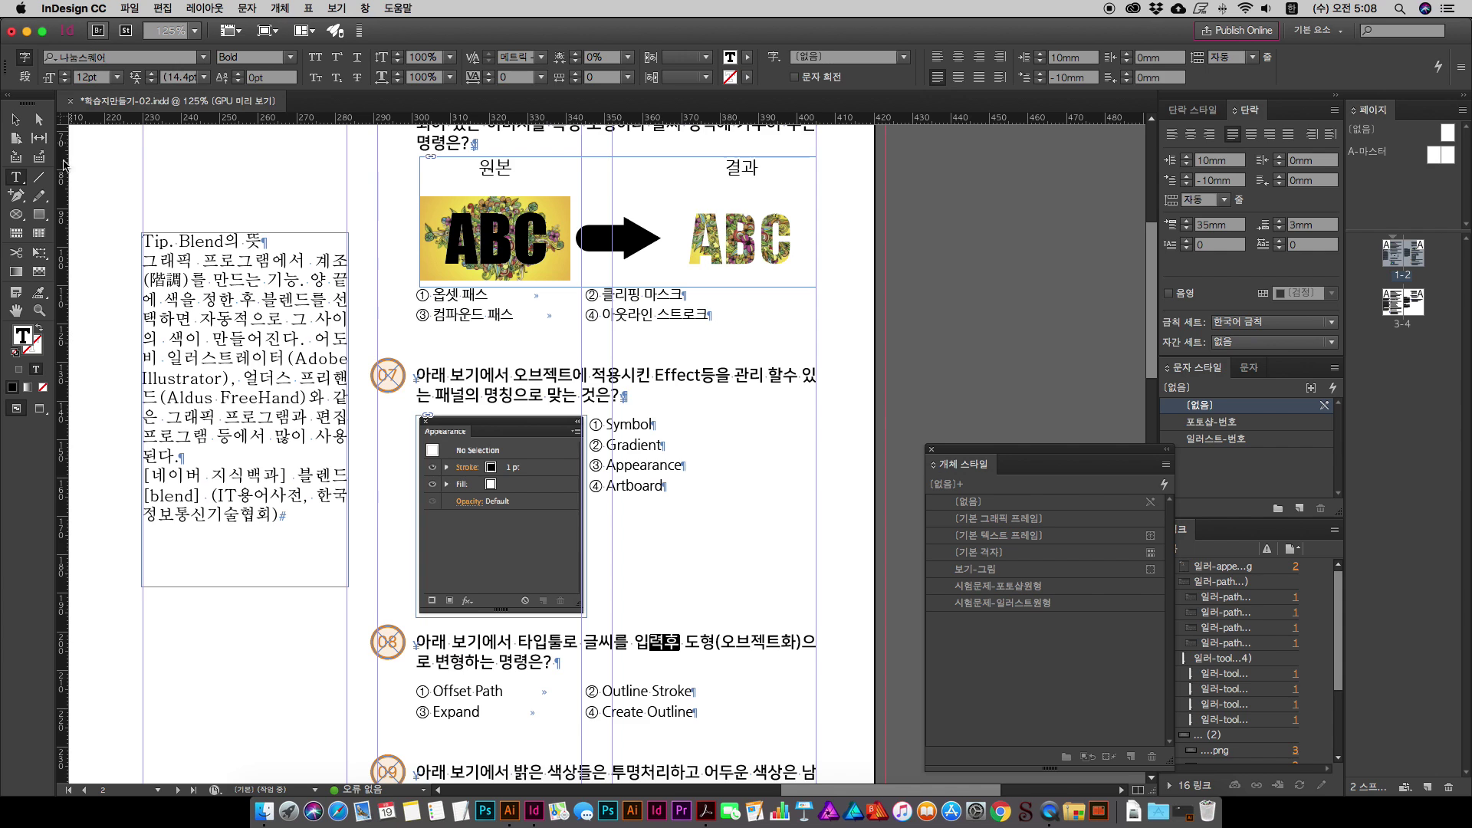
{"action": "left_click", "coordinate": [16, 120]}
{"action": "scroll", "coordinate": [432, 478], "scroll_direction": "down", "scroll_amount": 8}
{"action": "scroll", "coordinate": [433, 478], "scroll_direction": "left", "scroll_amount": 4}
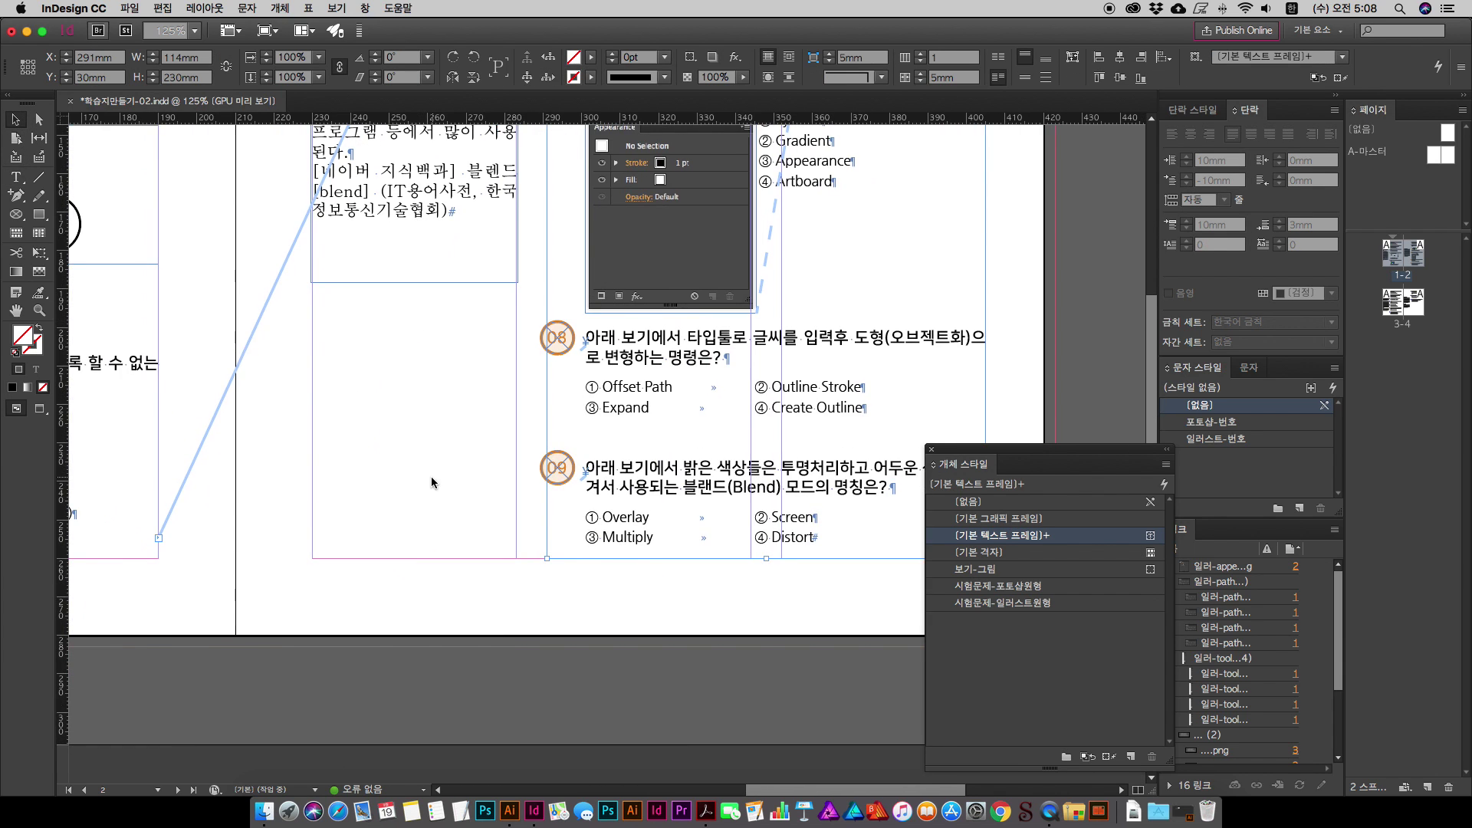
{"action": "key", "text": "super+minus"}
{"action": "key", "text": "super+minus"}
{"action": "key", "text": "super+minus"}
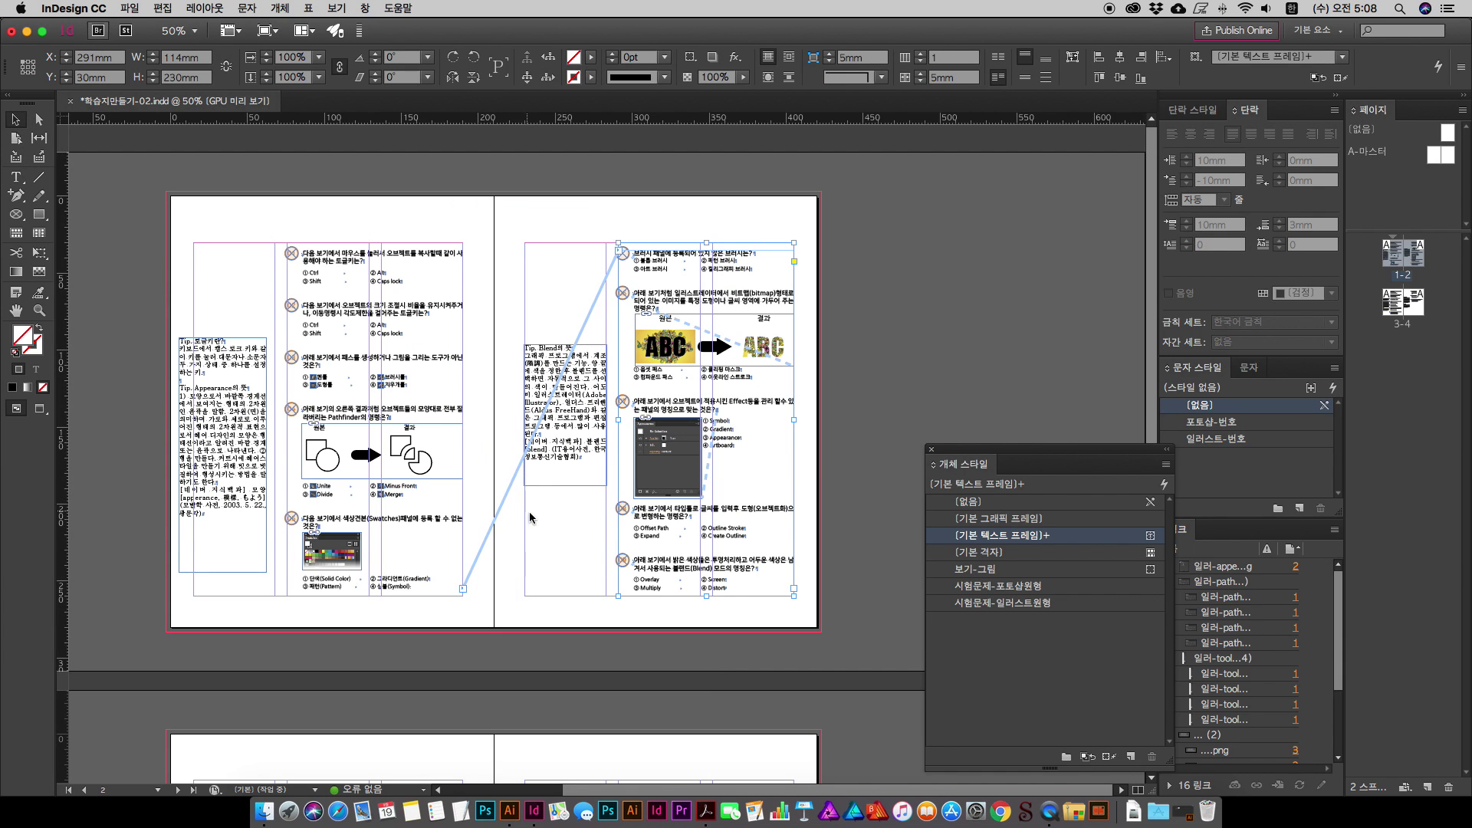
{"action": "key", "text": "super+minus"}
{"action": "key", "text": "super+equal"}
{"action": "key", "text": "super+equal"}
{"action": "key", "text": "super+equal"}
{"action": "left_click", "coordinate": [631, 429]}
{"action": "scroll", "coordinate": [630, 433], "scroll_direction": "left", "scroll_amount": 5}
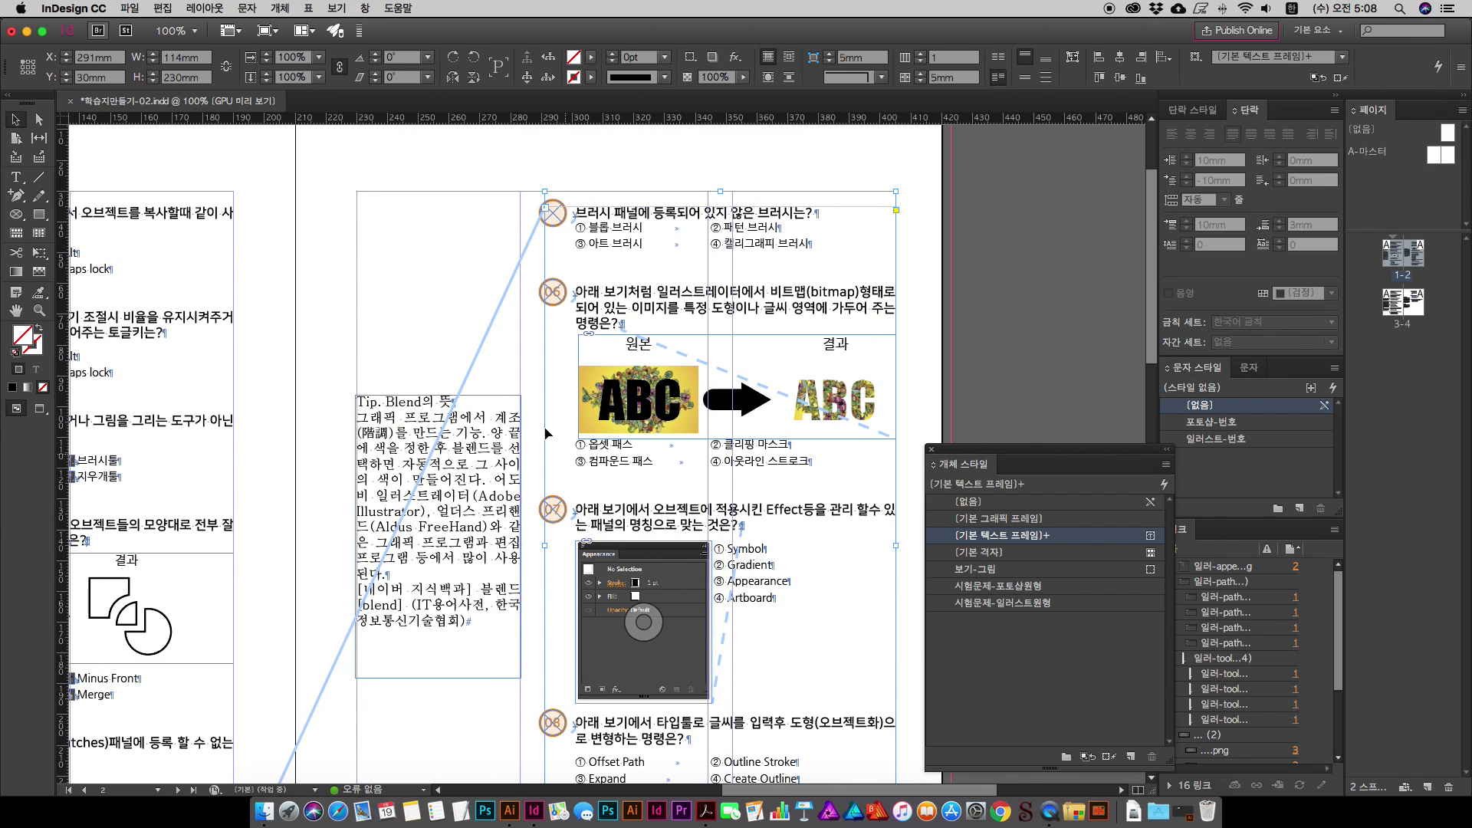
{"action": "scroll", "coordinate": [651, 483], "scroll_direction": "down", "scroll_amount": 4}
{"action": "scroll", "coordinate": [681, 540], "scroll_direction": "left", "scroll_amount": 6}
{"action": "left_click_drag", "start_coordinate": [706, 497], "coordinate": [585, 542]}
{"action": "left_click_drag", "start_coordinate": [582, 627], "coordinate": [611, 452]}
{"action": "left_click", "coordinate": [560, 589]}
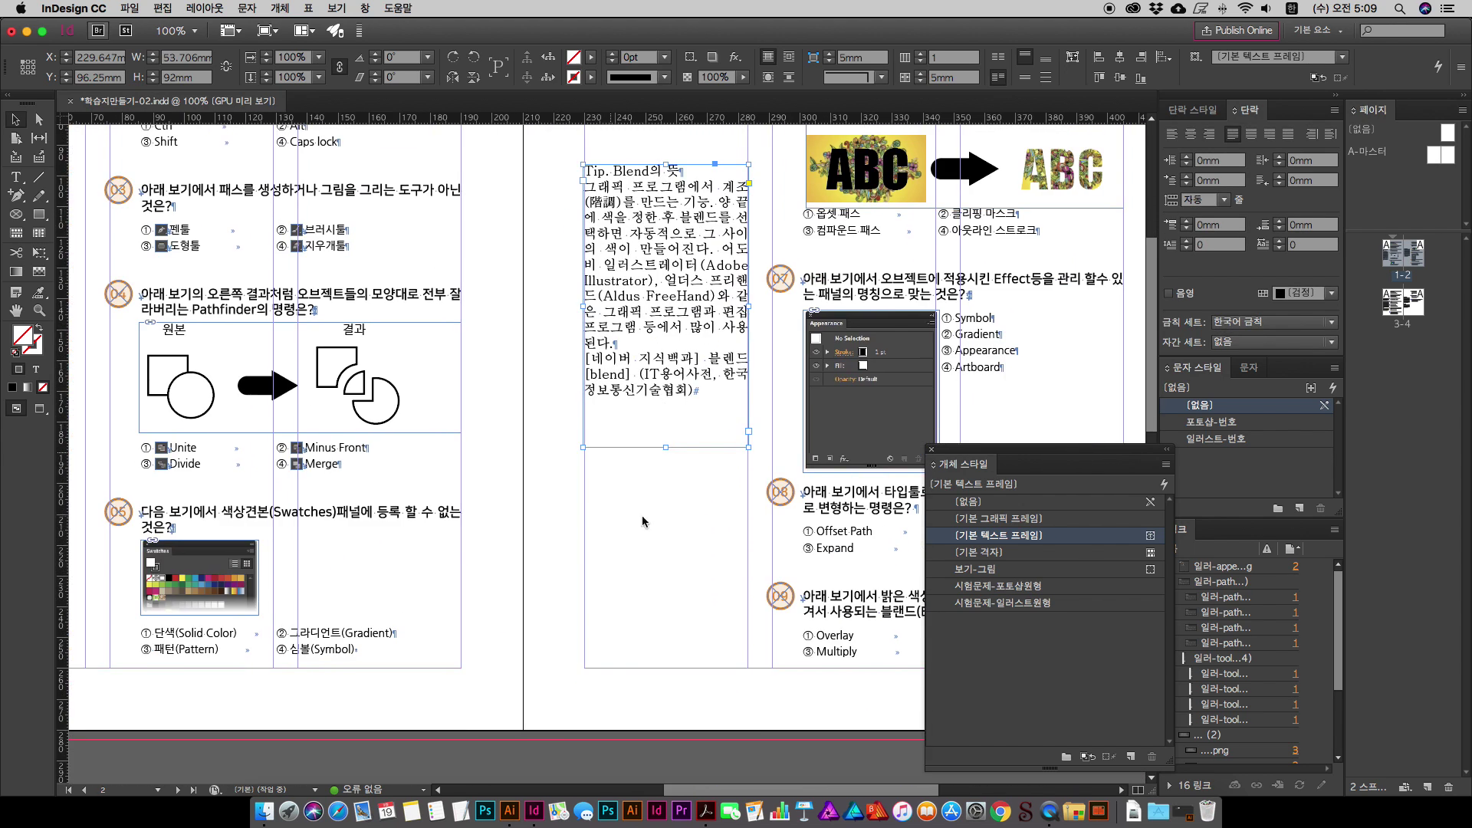
{"action": "left_click_drag", "start_coordinate": [576, 349], "coordinate": [444, 594]}
{"action": "left_click_drag", "start_coordinate": [658, 352], "coordinate": [842, 199]}
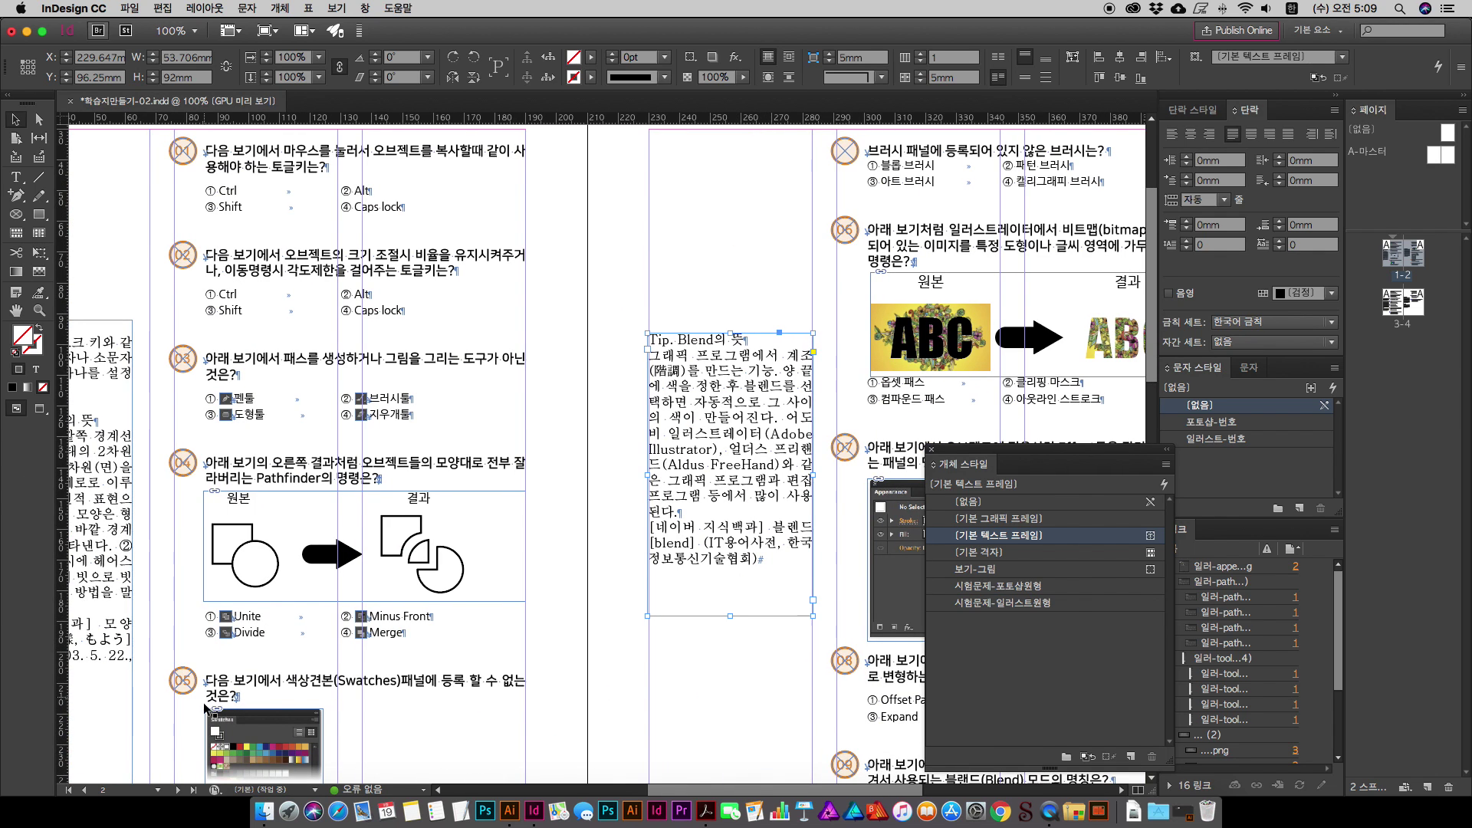
{"action": "left_click_drag", "start_coordinate": [641, 382], "coordinate": [444, 445]}
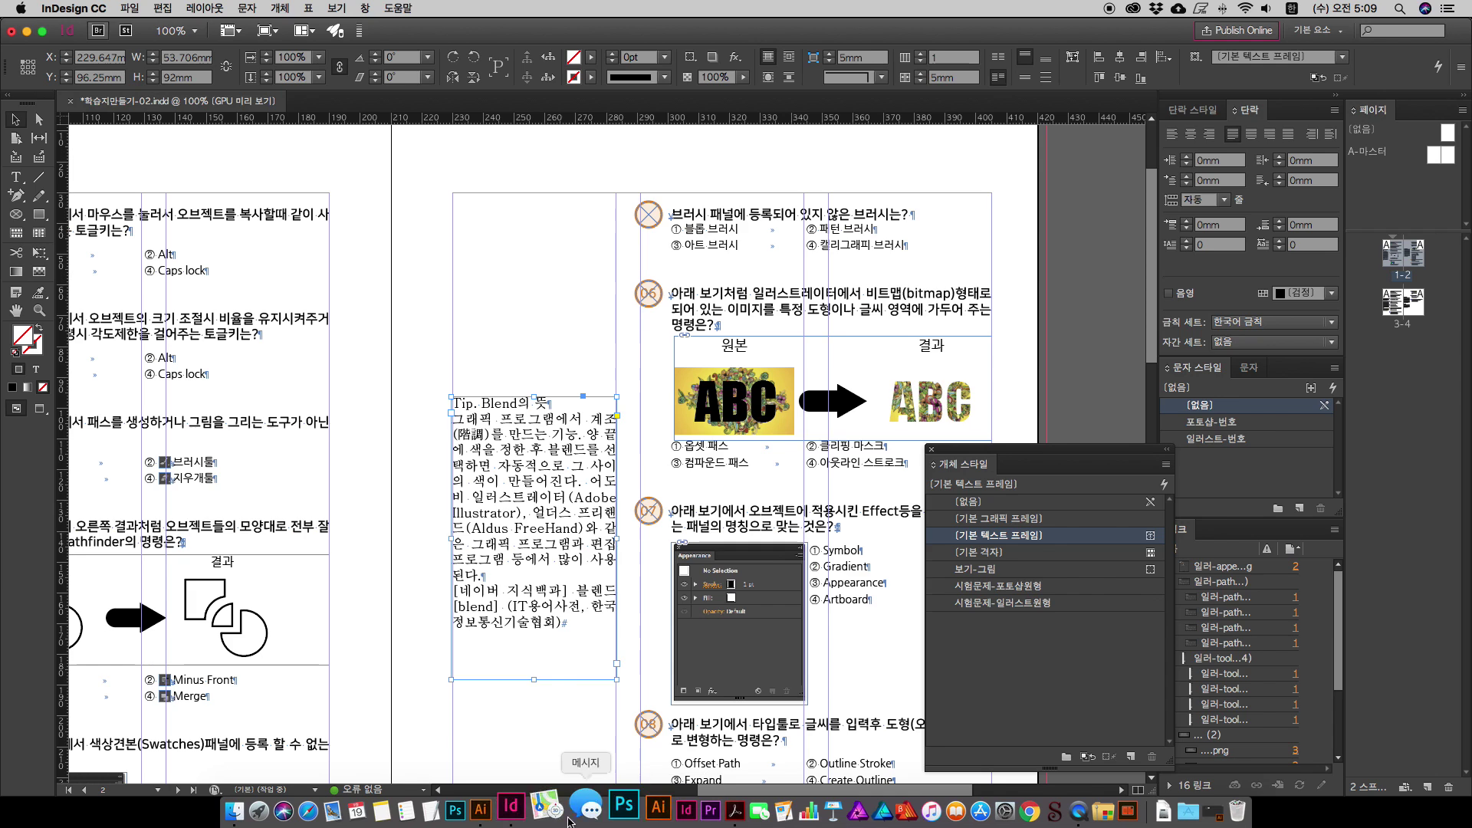
Step: Scroll the finished quiz PDF to the top, then view the ex-indesign15-학습지만들기 folder and InDesign
{"action": "left_click", "coordinate": [734, 811]}
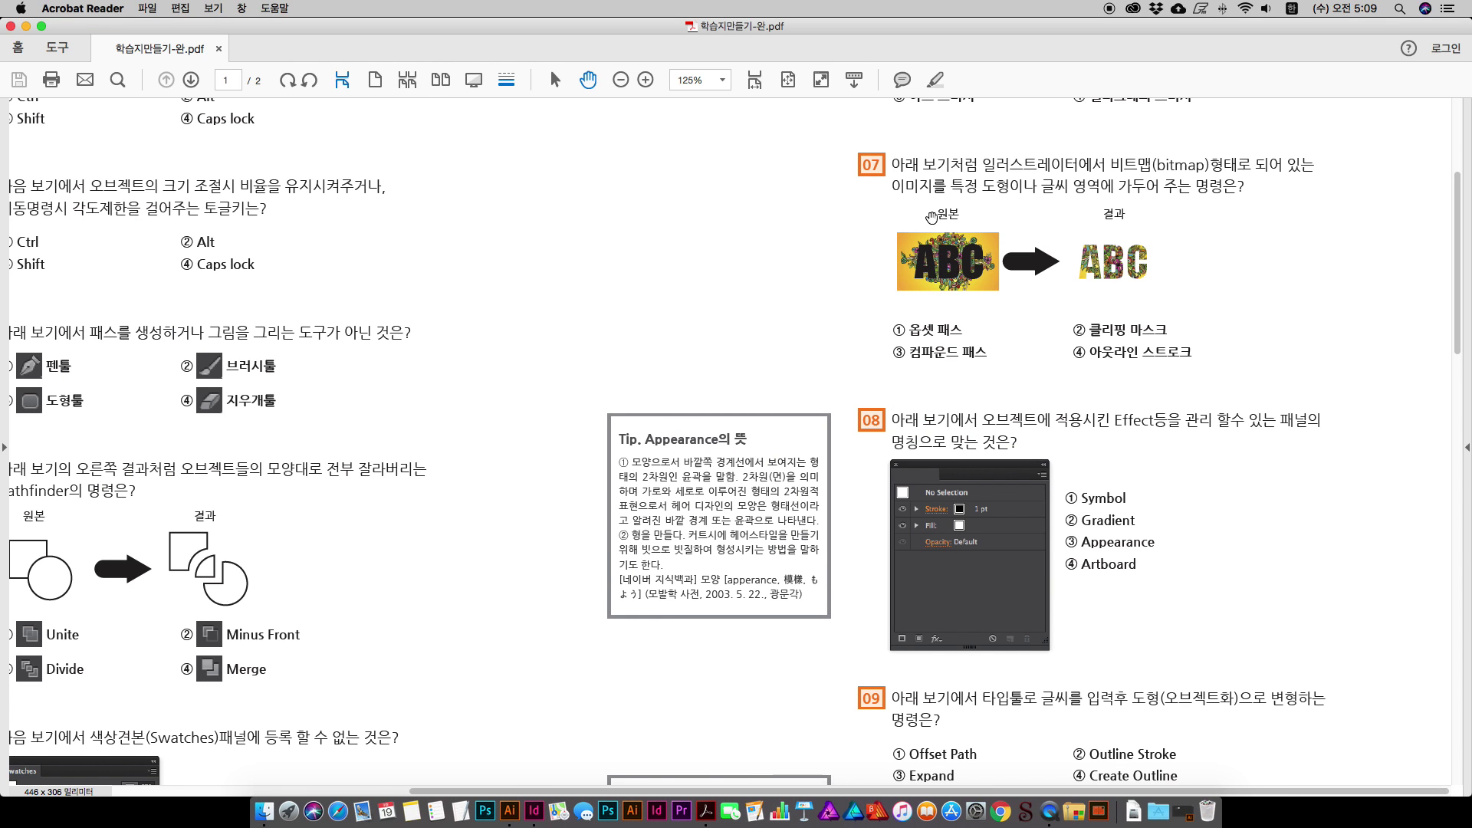
{"action": "scroll", "coordinate": [912, 247], "scroll_direction": "up", "scroll_amount": 5}
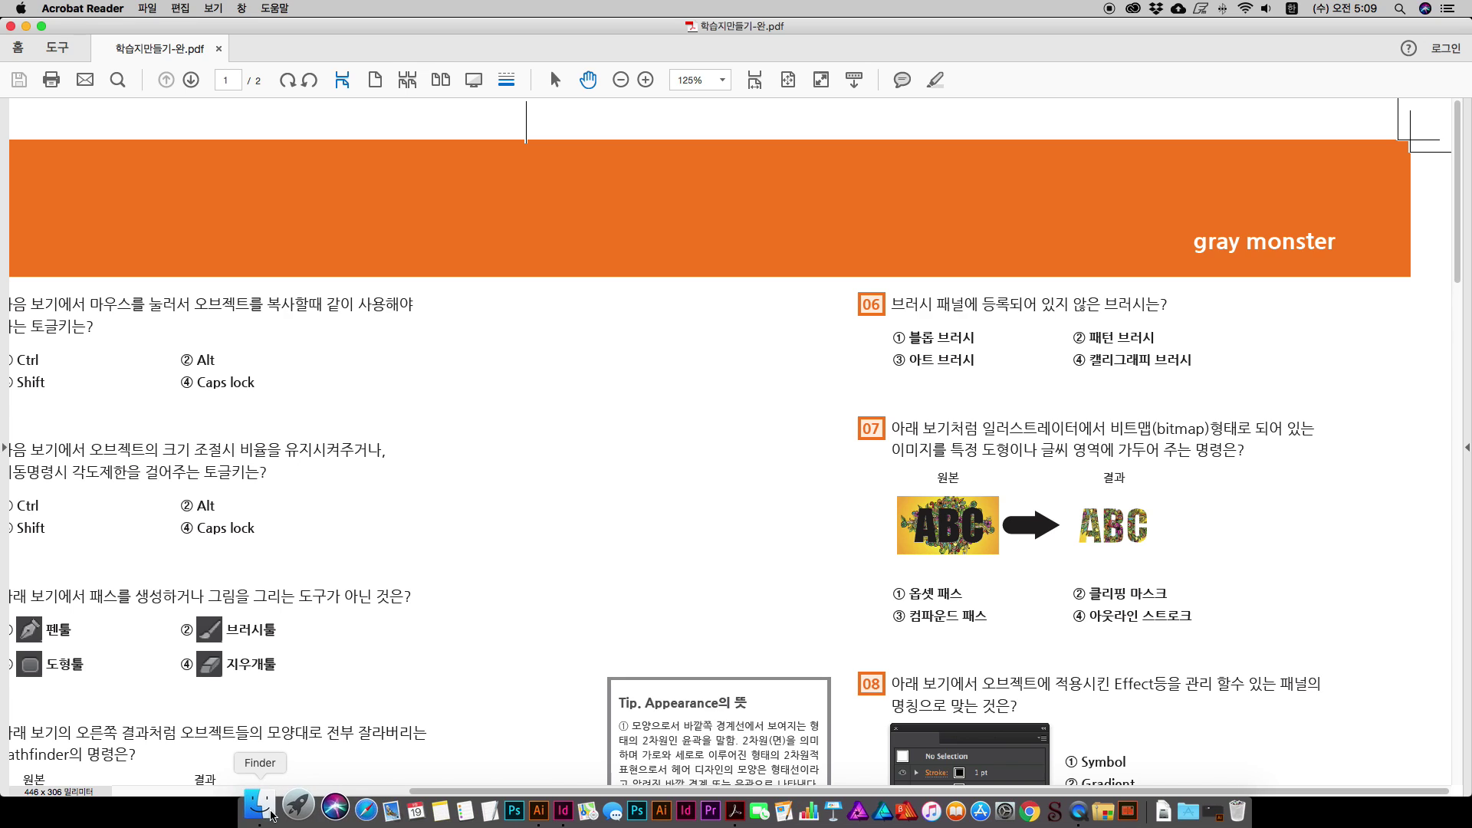
{"action": "left_click", "coordinate": [263, 814]}
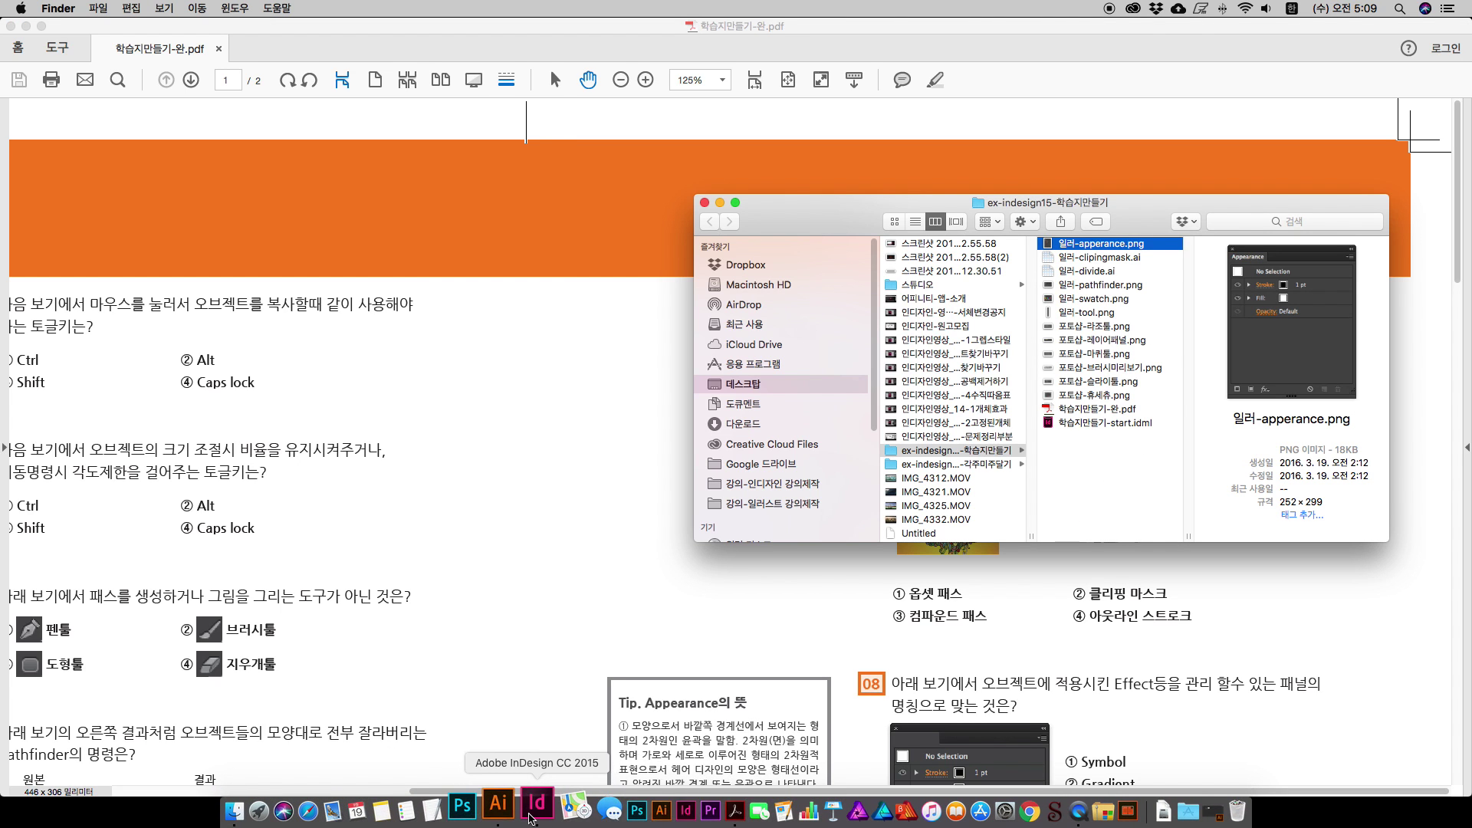
{"action": "left_click", "coordinate": [678, 811]}
{"action": "left_click", "coordinate": [442, 512]}
{"action": "left_click_drag", "start_coordinate": [447, 514], "coordinate": [686, 257]}
{"action": "scroll", "coordinate": [61, 432], "scroll_direction": "up", "scroll_amount": 5}
{"action": "scroll", "coordinate": [31, 475], "scroll_direction": "right", "scroll_amount": 4}
{"action": "left_click", "coordinate": [21, 414]}
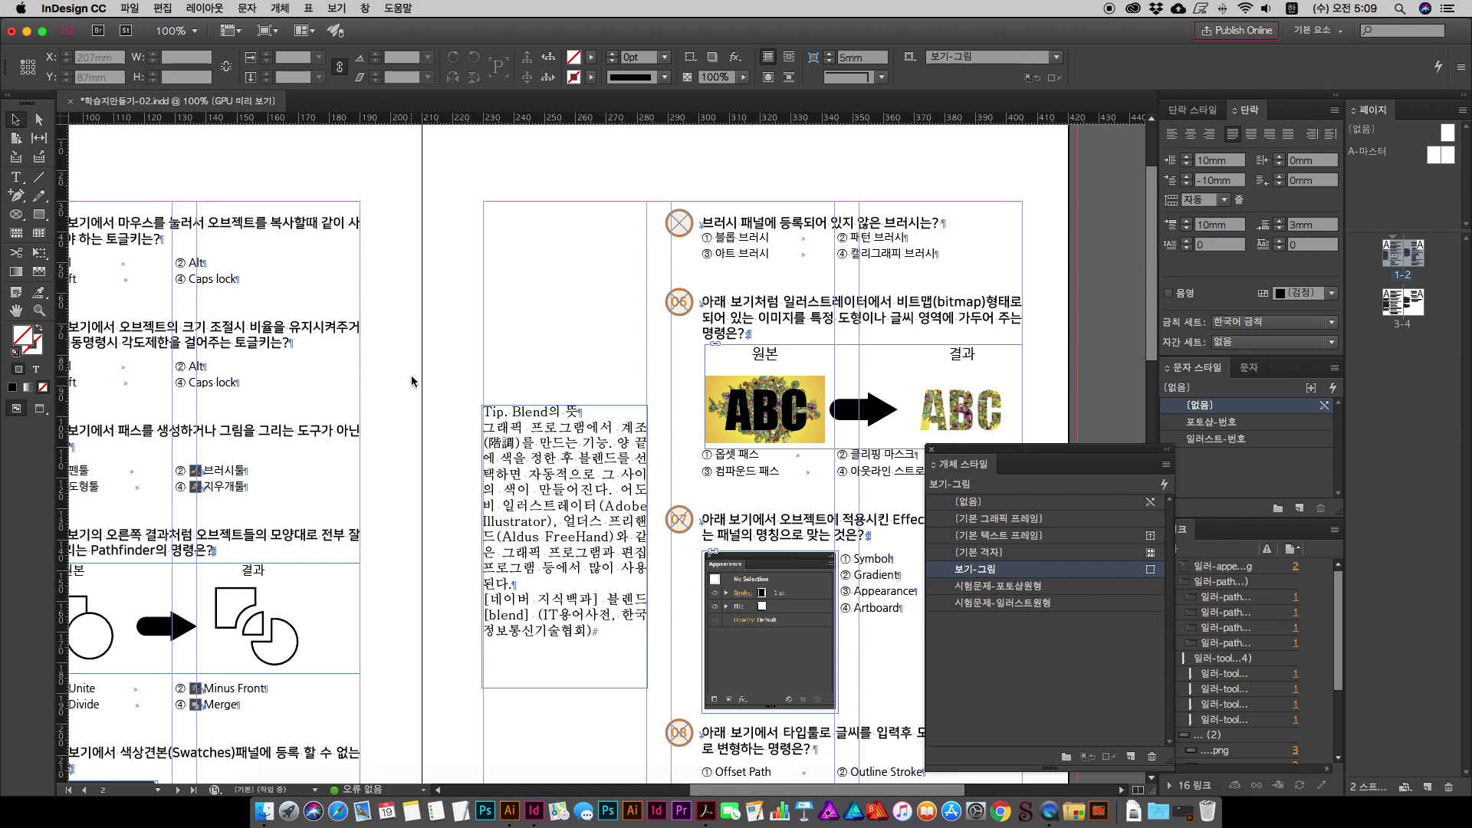
{"action": "key", "text": "super+="}
{"action": "key", "text": "super+="}
{"action": "key", "text": "super+="}
{"action": "left_click_drag", "start_coordinate": [719, 226], "coordinate": [498, 690]}
{"action": "left_click", "coordinate": [529, 452]}
{"action": "left_click_drag", "start_coordinate": [538, 456], "coordinate": [422, 407]}
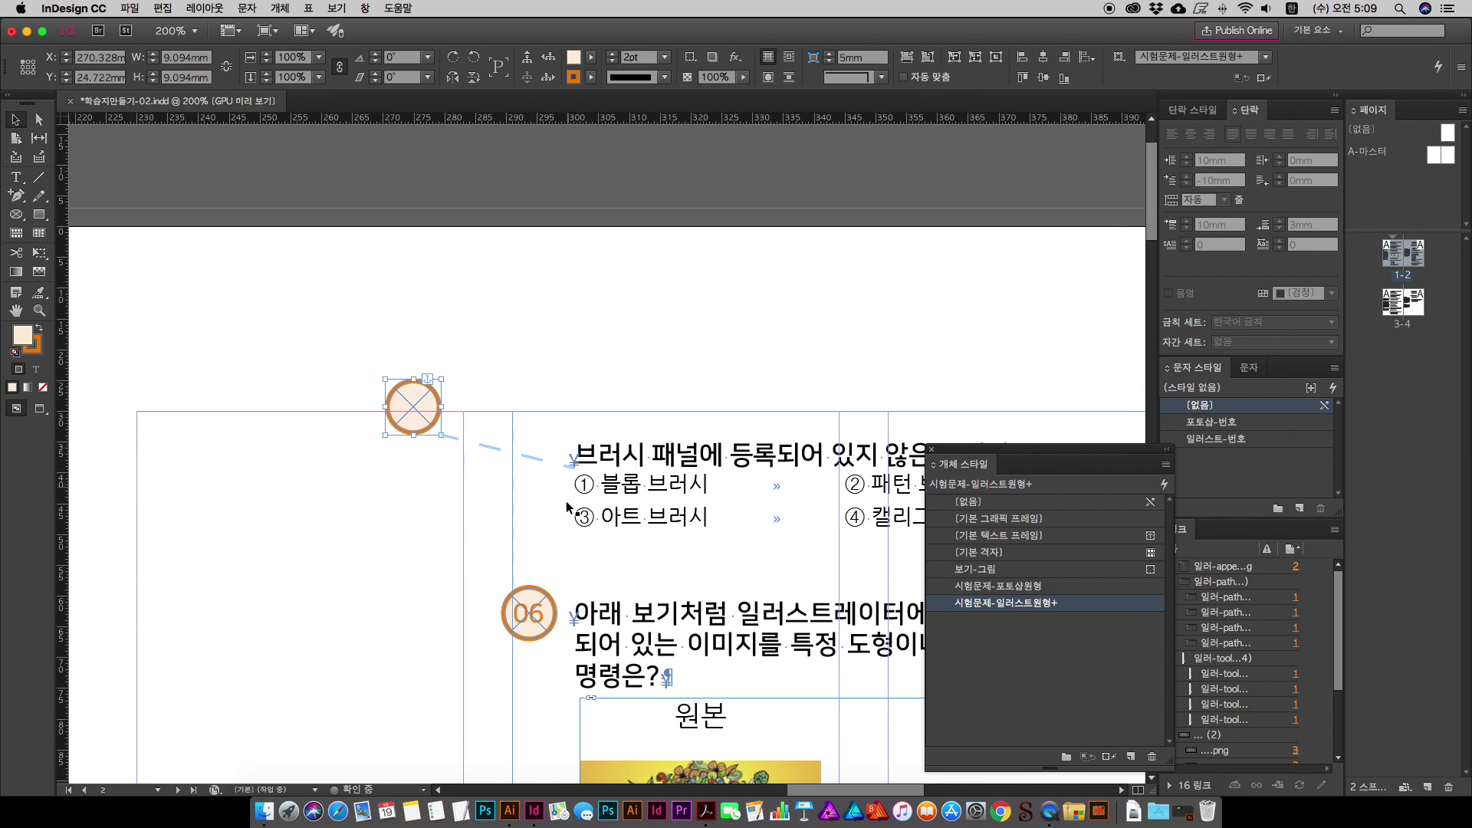
{"action": "key", "text": "super+z"}
{"action": "left_click_drag", "start_coordinate": [679, 491], "coordinate": [252, 378]}
{"action": "left_click_drag", "start_coordinate": [433, 460], "coordinate": [903, 88]}
{"action": "left_click_drag", "start_coordinate": [360, 675], "coordinate": [903, 182]}
{"action": "left_click_drag", "start_coordinate": [424, 570], "coordinate": [828, 346]}
{"action": "scroll", "coordinate": [732, 460], "scroll_direction": "down", "scroll_amount": 2}
{"action": "scroll", "coordinate": [732, 460], "scroll_direction": "right", "scroll_amount": 1}
{"action": "double_click", "coordinate": [640, 525]}
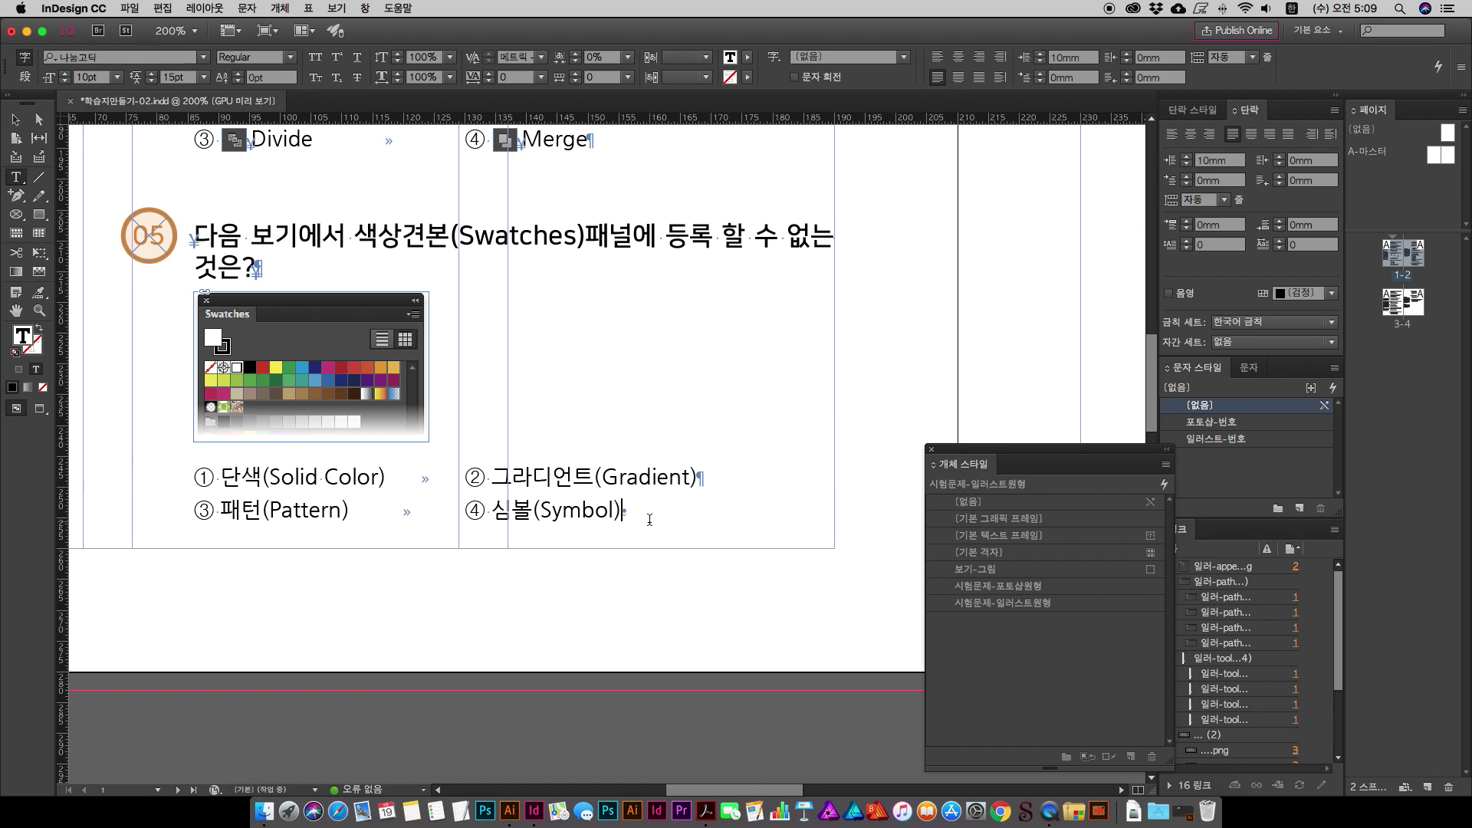
{"action": "scroll", "coordinate": [650, 520], "scroll_direction": "right", "scroll_amount": 10}
{"action": "scroll", "coordinate": [667, 510], "scroll_direction": "up", "scroll_amount": 5}
{"action": "scroll", "coordinate": [693, 492], "scroll_direction": "right", "scroll_amount": 5}
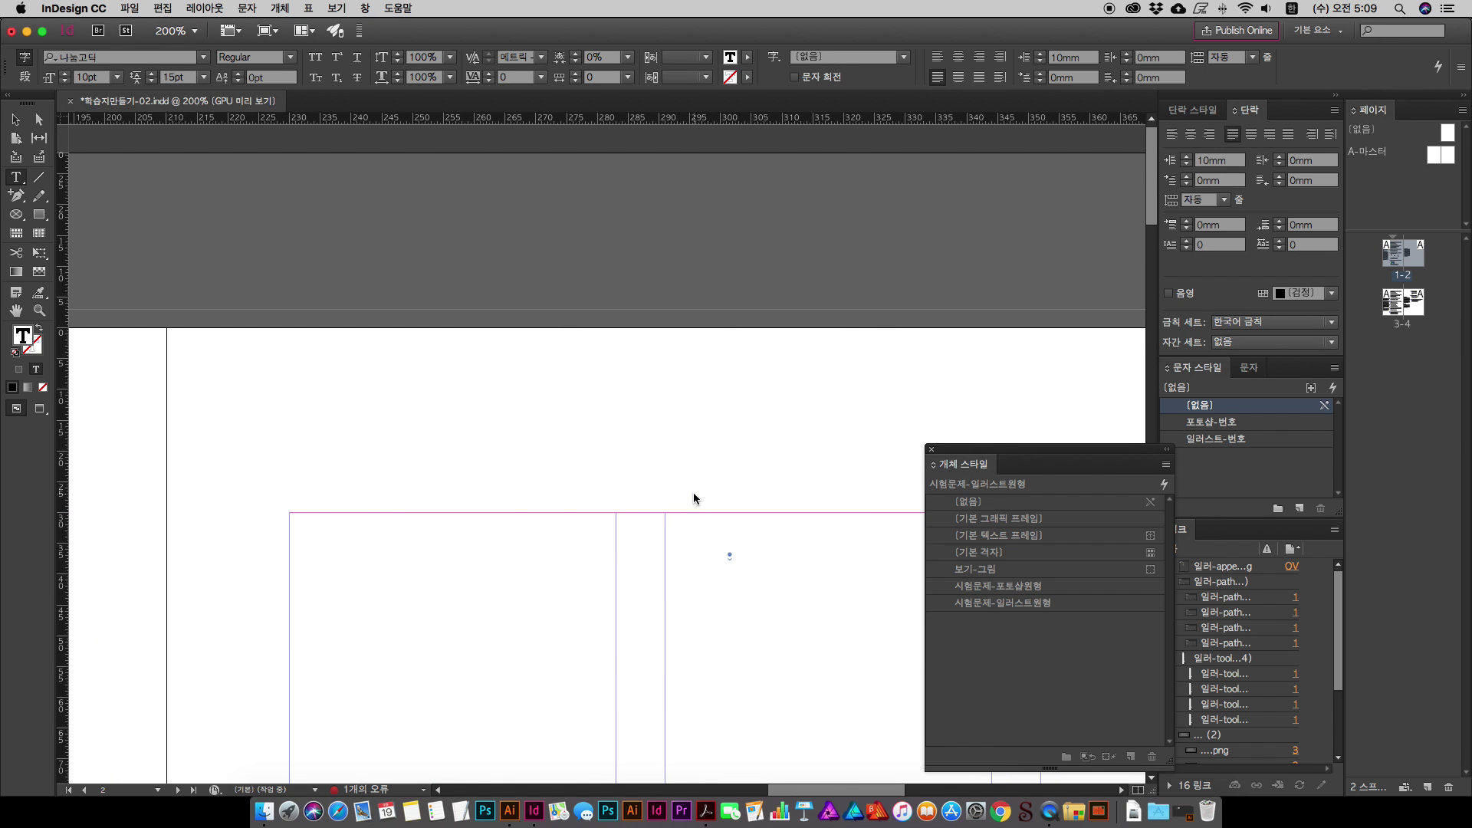
{"action": "scroll", "coordinate": [693, 494], "scroll_direction": "left", "scroll_amount": 10}
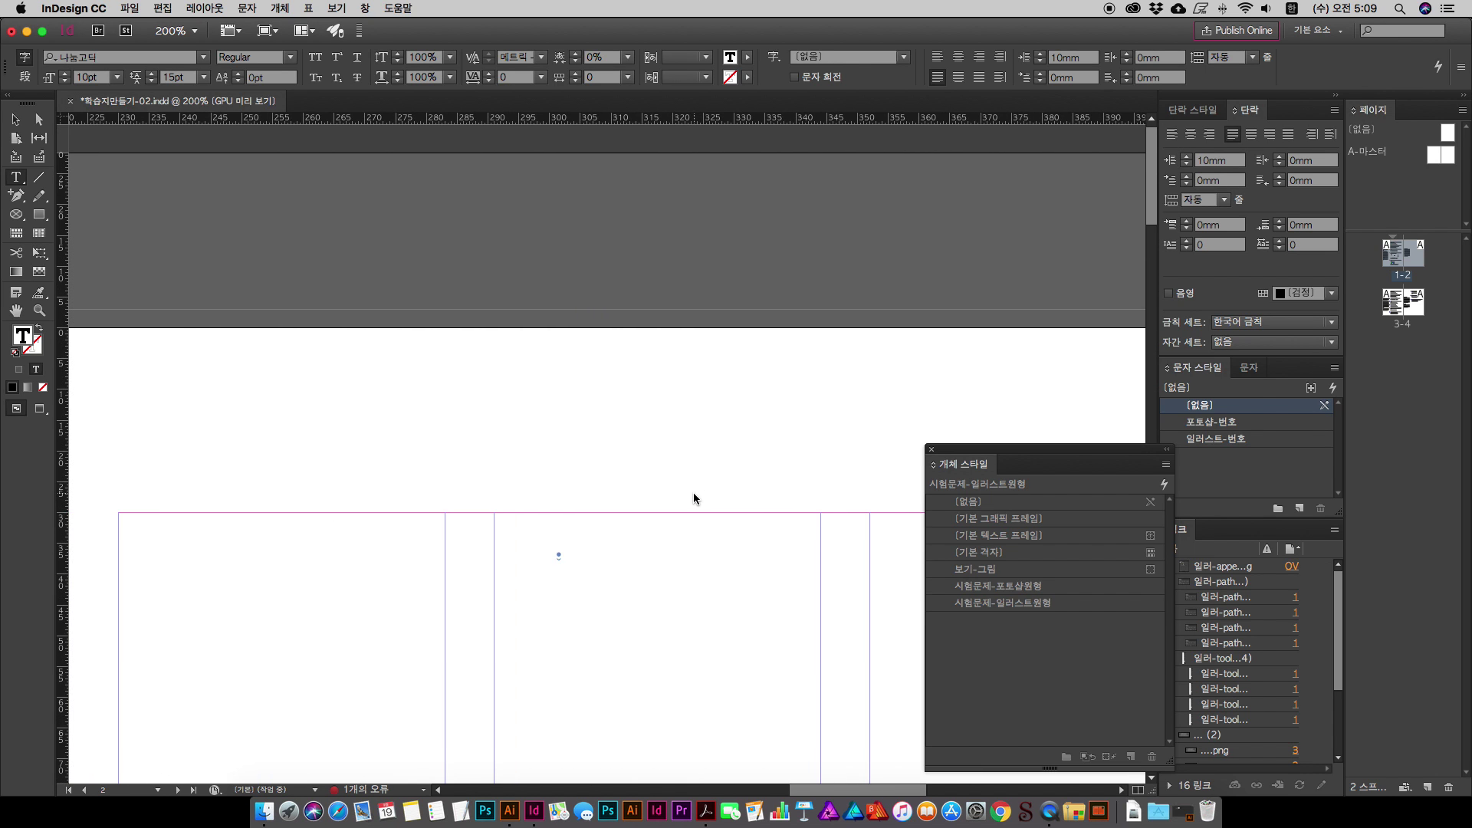
{"action": "scroll", "coordinate": [693, 492], "scroll_direction": "down", "scroll_amount": 7}
{"action": "scroll", "coordinate": [693, 493], "scroll_direction": "up", "scroll_amount": 2}
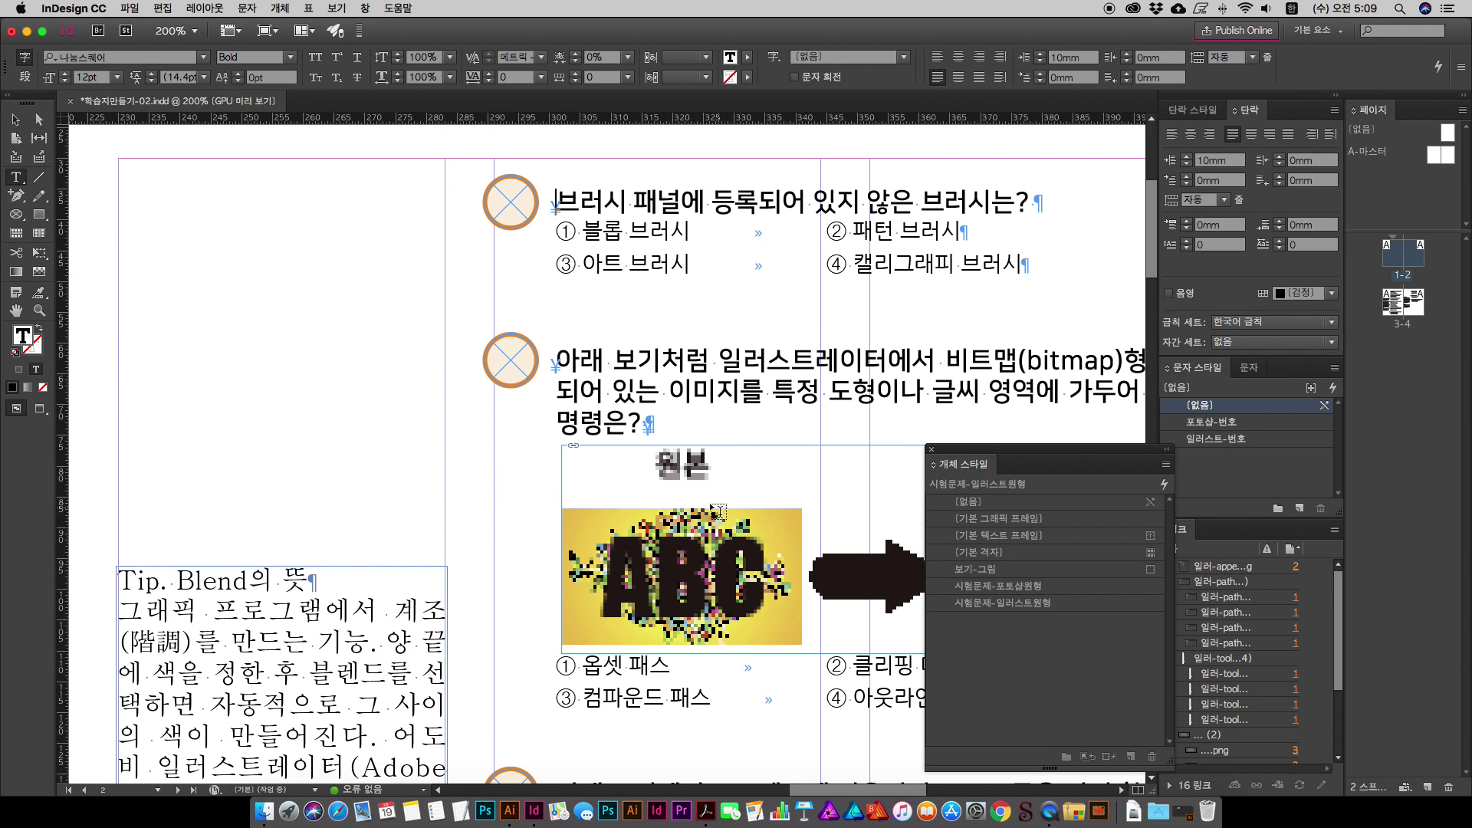
Step: Zoom out to 150% and place the caret in the 브러시 question line
{"action": "key", "text": "super+minus"}
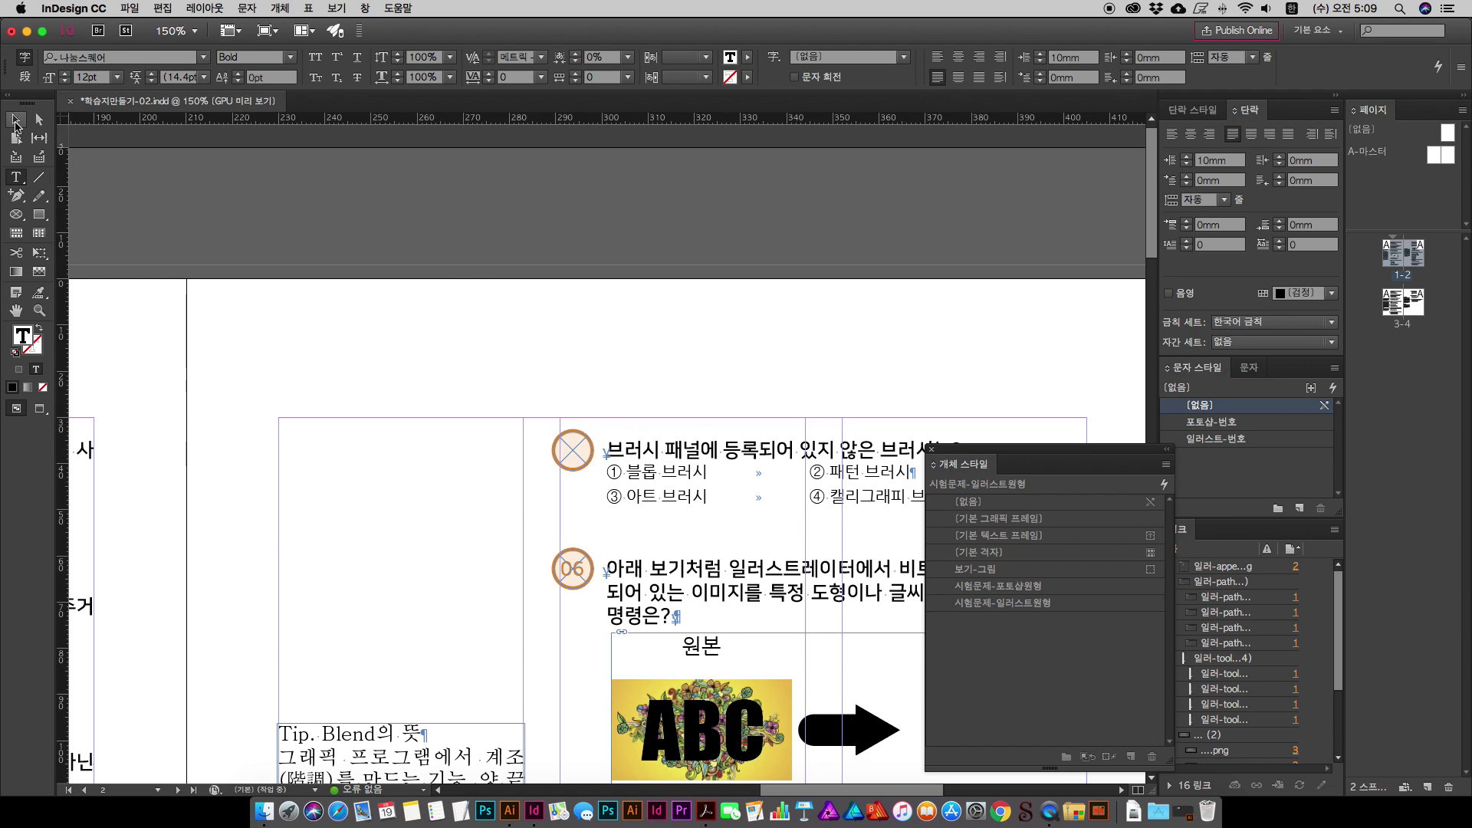
{"action": "key", "text": "Escape"}
{"action": "left_click_drag", "start_coordinate": [542, 348], "coordinate": [483, 200]}
{"action": "left_click", "coordinate": [470, 408]}
{"action": "left_click_drag", "start_coordinate": [686, 443], "coordinate": [556, 424]}
{"action": "double_click", "coordinate": [437, 283]}
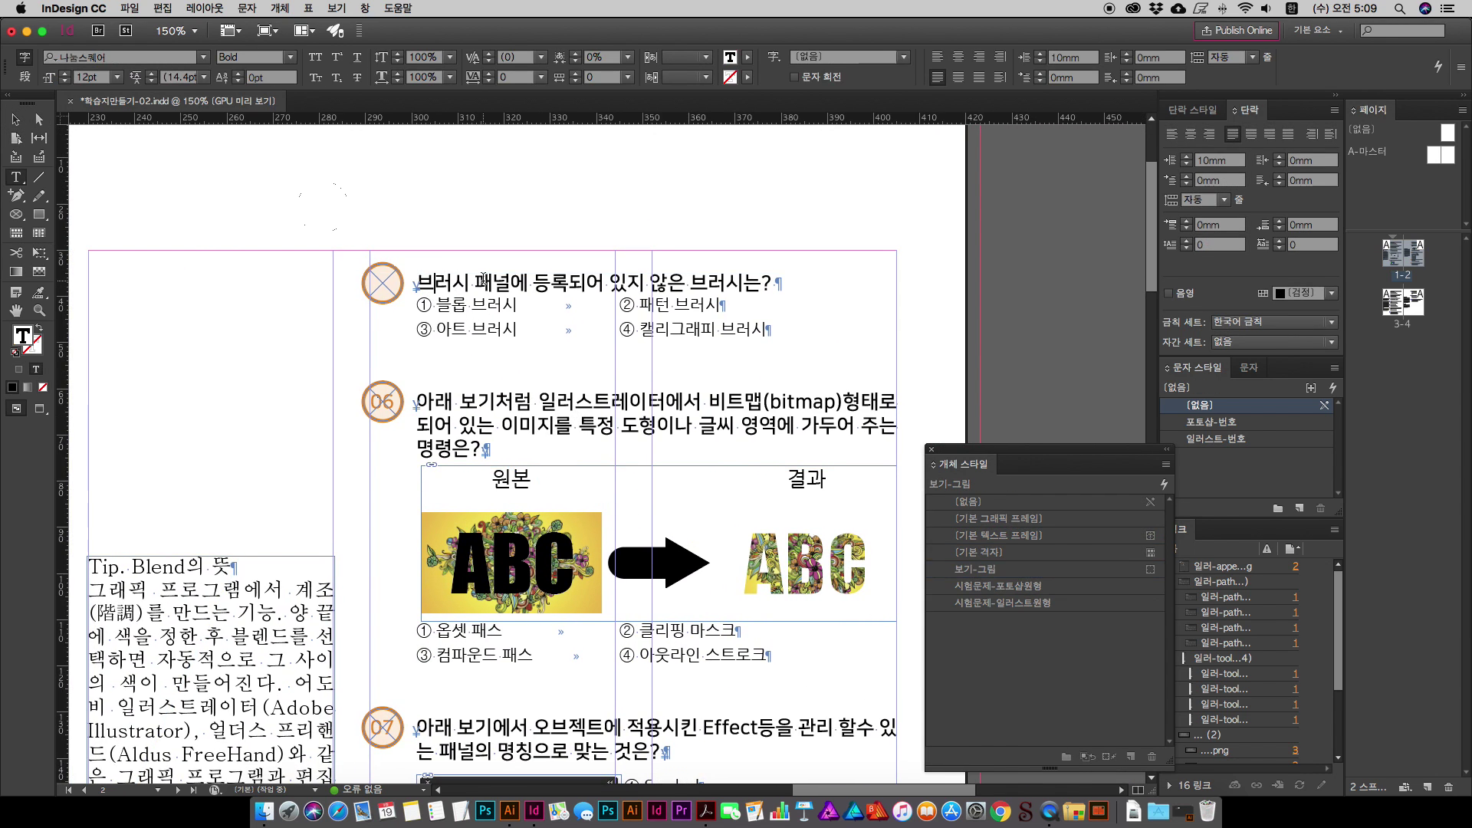
Step: Apply the 시험문제+일러스트 paragraph style to the 브러시 question, numbering it 06
{"action": "left_click", "coordinate": [1193, 110]}
{"action": "left_click", "coordinate": [1278, 319]}
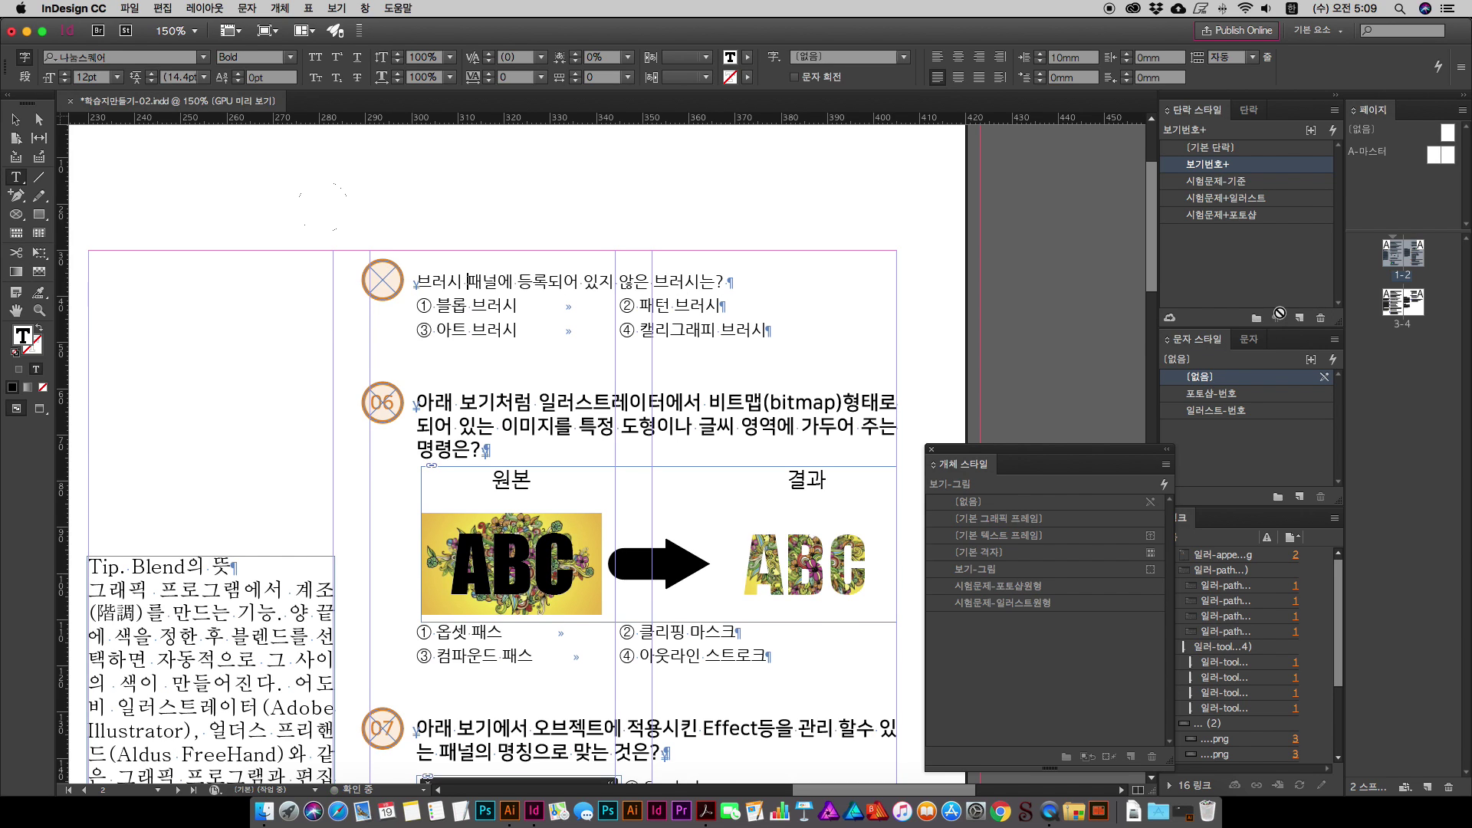
{"action": "key", "text": "super+z"}
{"action": "left_click", "coordinate": [1274, 203]}
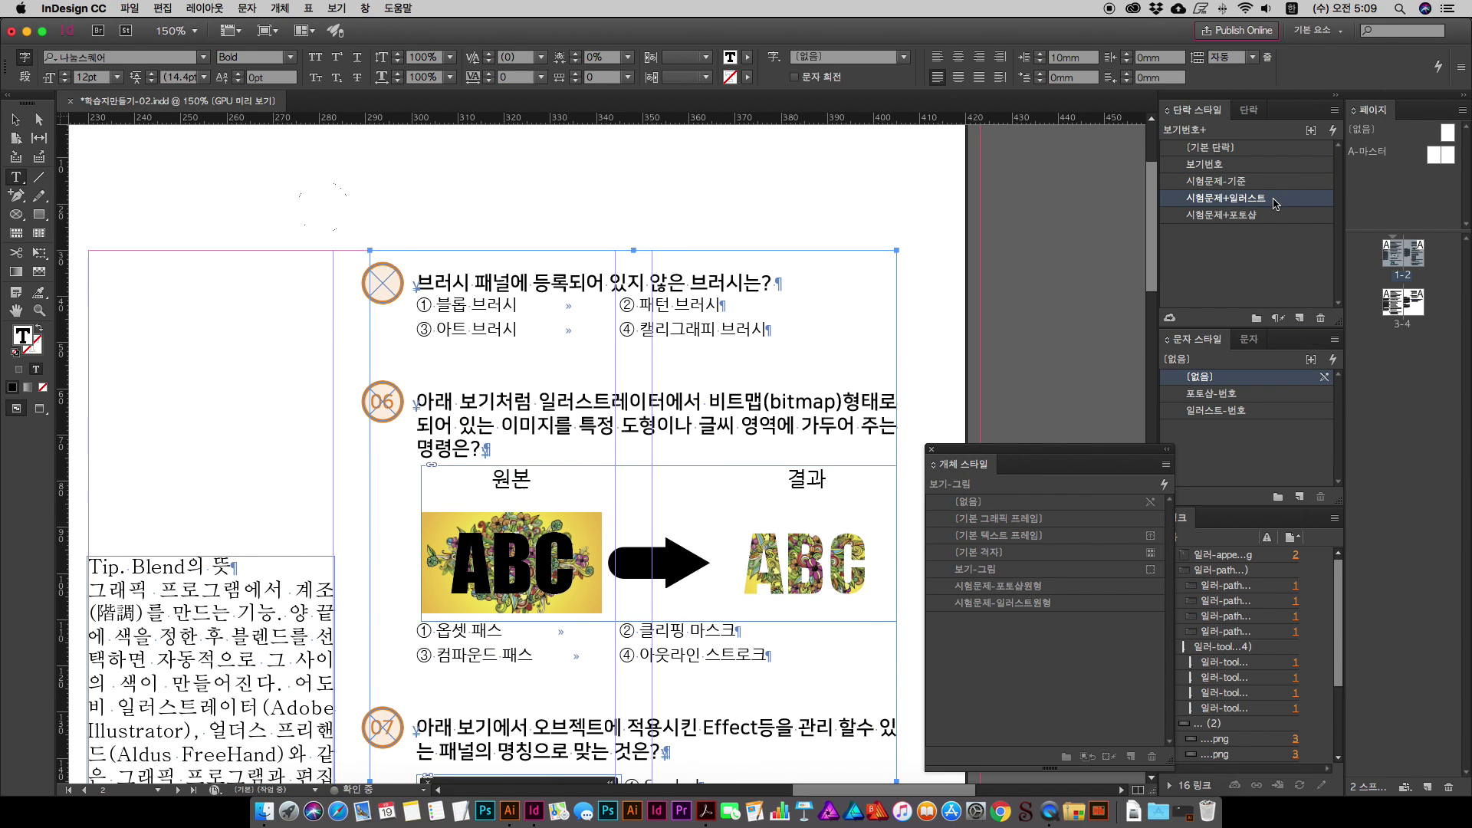
{"action": "left_click", "coordinate": [1219, 165]}
{"action": "left_click", "coordinate": [1269, 170], "text": "alt"}
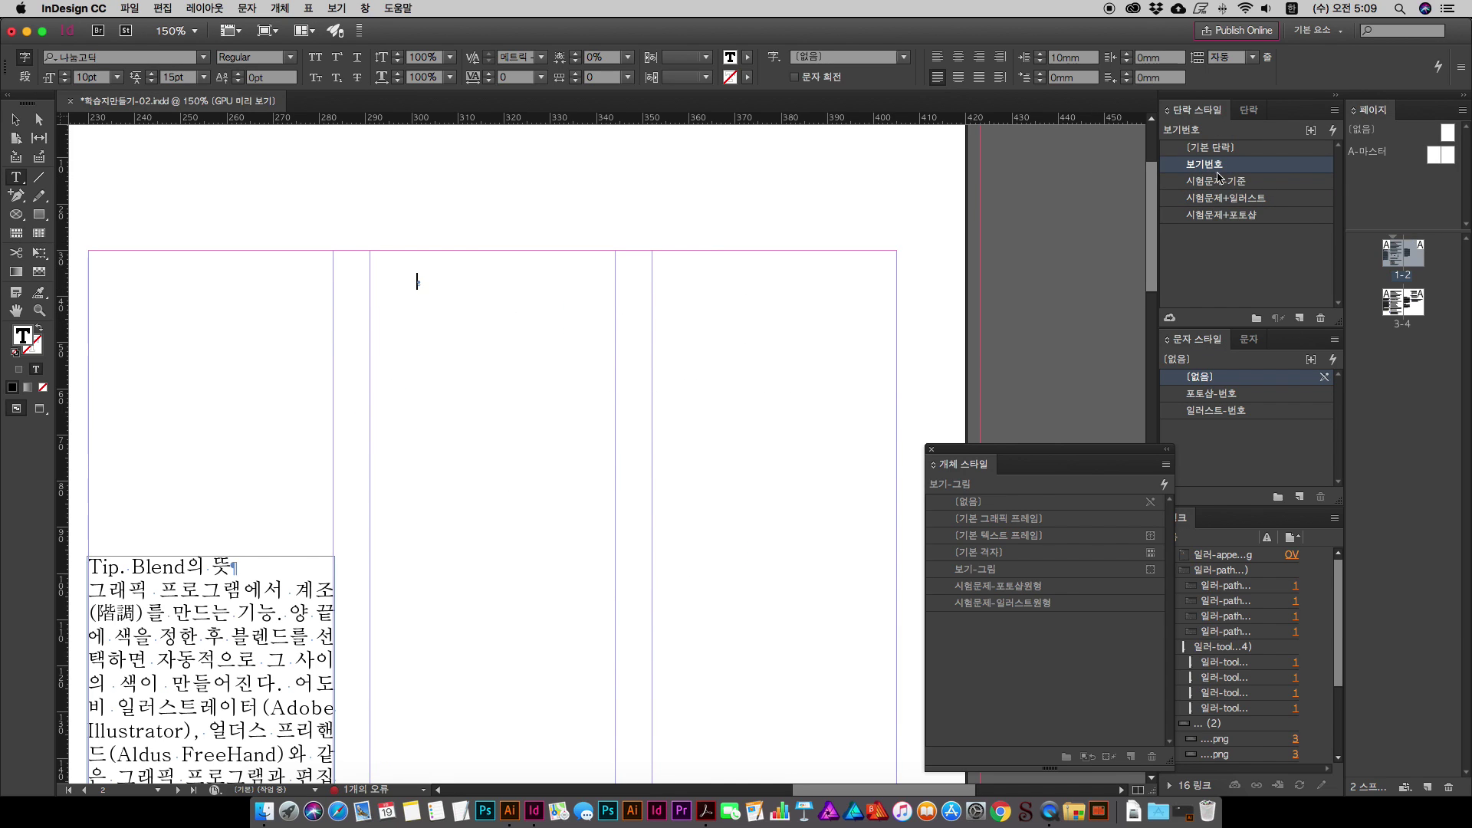
{"action": "key", "text": "super+z"}
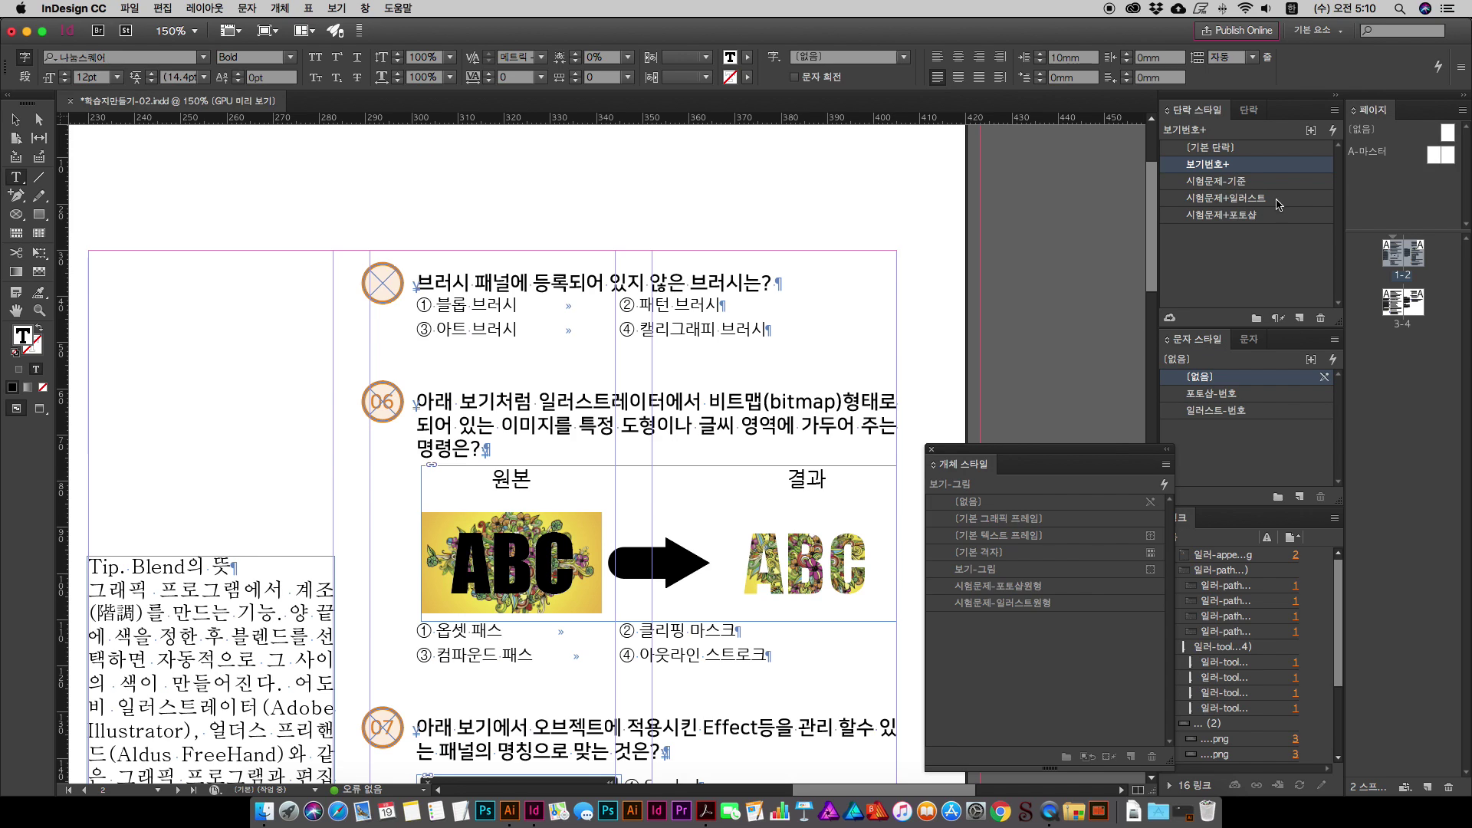
{"action": "left_click", "coordinate": [1263, 203]}
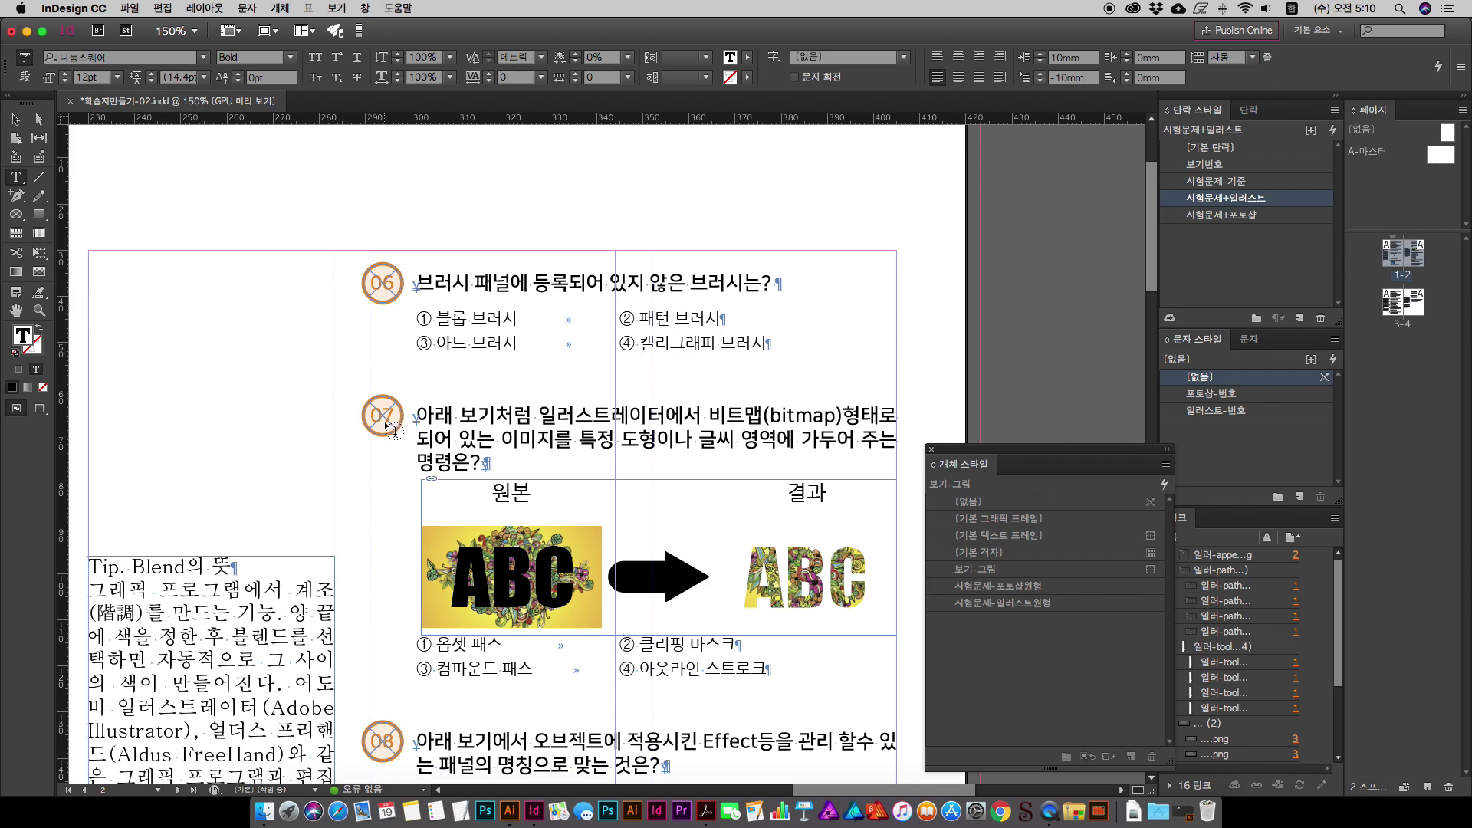
Step: Zoom out to 75% and pan to the pages 3–4 spread with questions 01–10
{"action": "scroll", "coordinate": [415, 502], "scroll_direction": "down", "scroll_amount": 5}
{"action": "scroll", "coordinate": [403, 553], "scroll_direction": "down", "scroll_amount": 15}
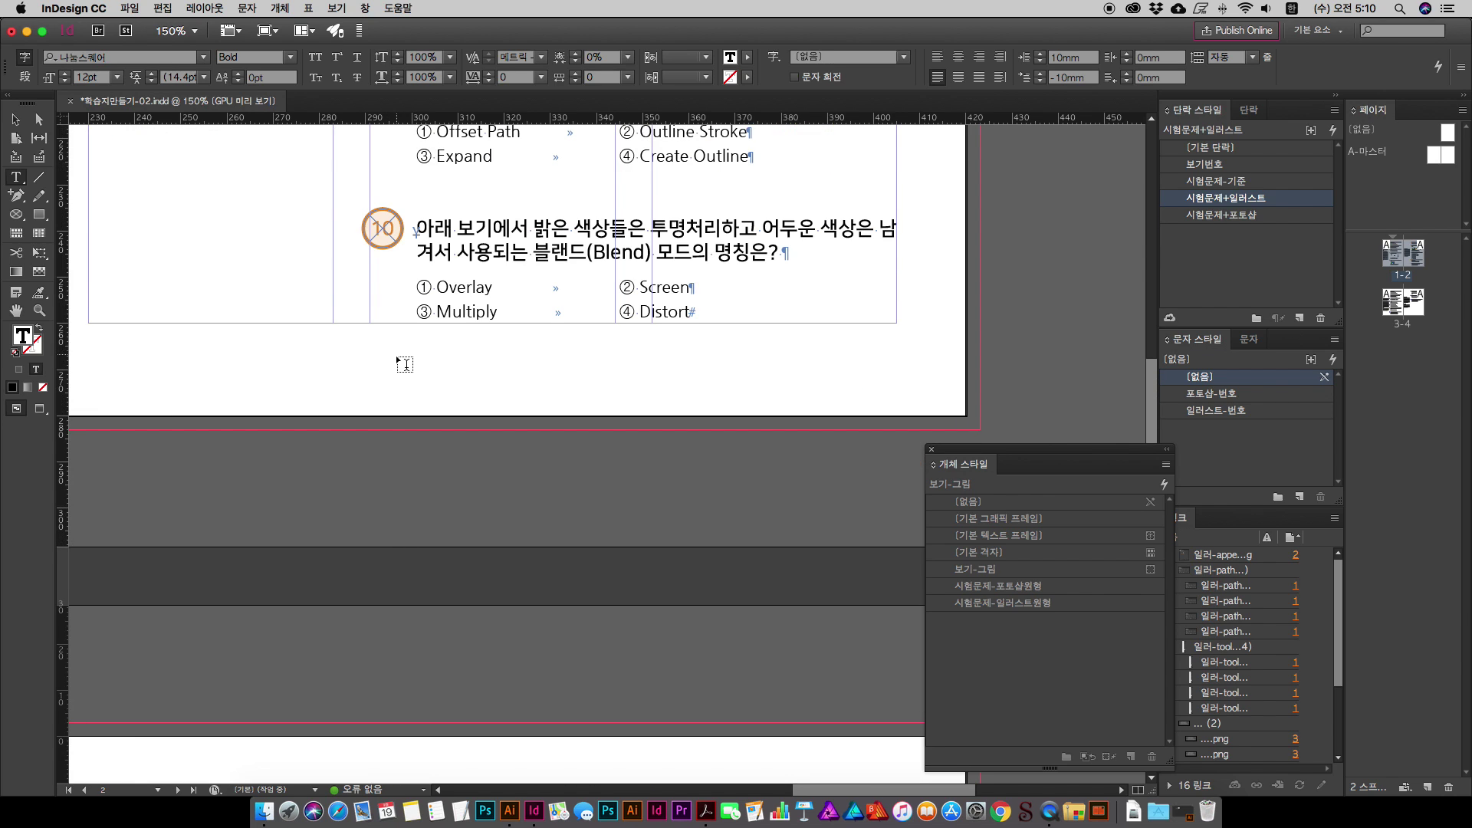
{"action": "scroll", "coordinate": [396, 353], "scroll_direction": "up", "scroll_amount": 6}
{"action": "key", "text": "super+minus"}
{"action": "key", "text": "super+minus"}
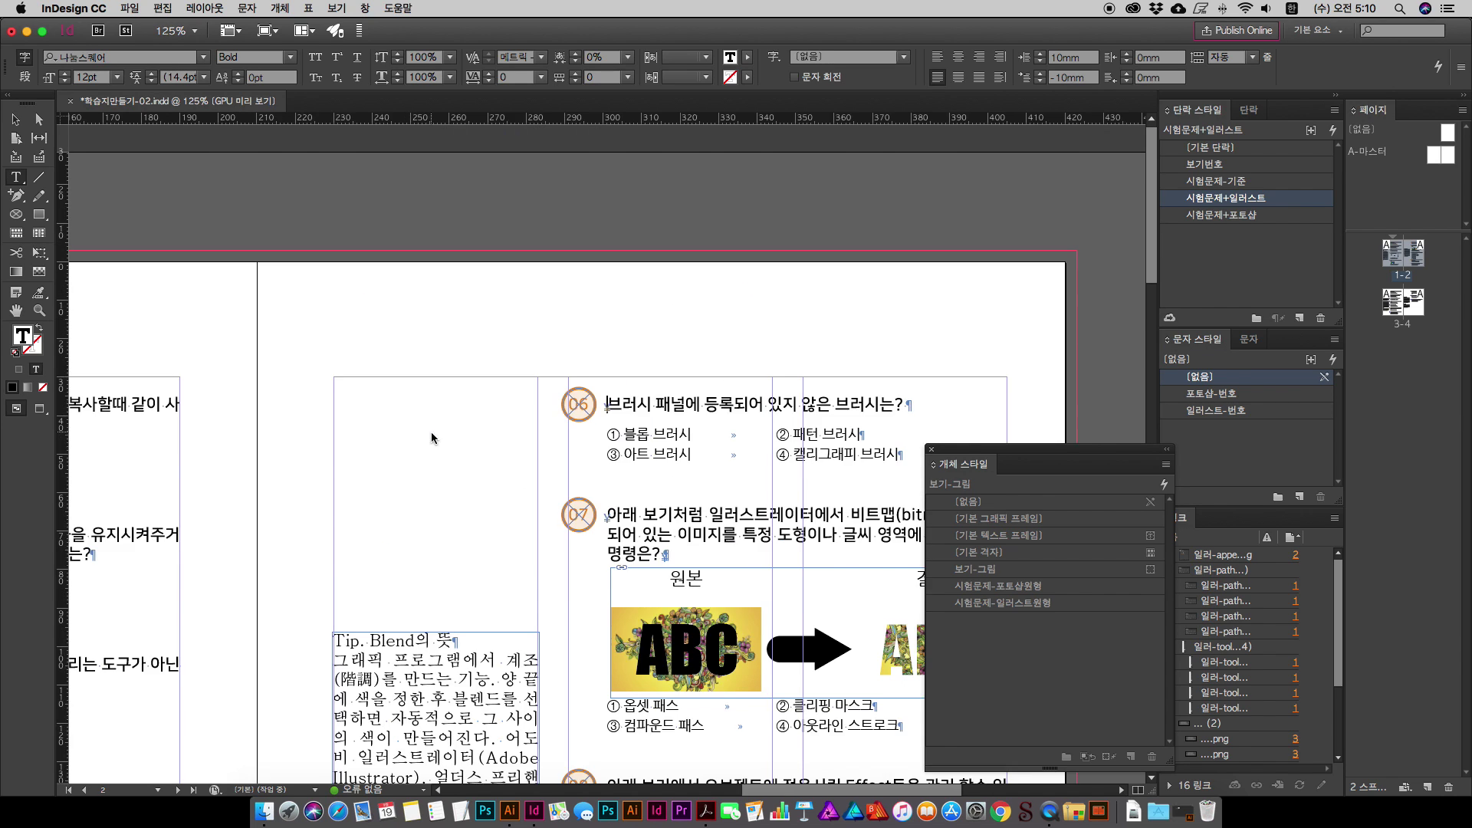
{"action": "left_click", "coordinate": [16, 120]}
{"action": "left_click_drag", "start_coordinate": [458, 228], "coordinate": [497, 196]}
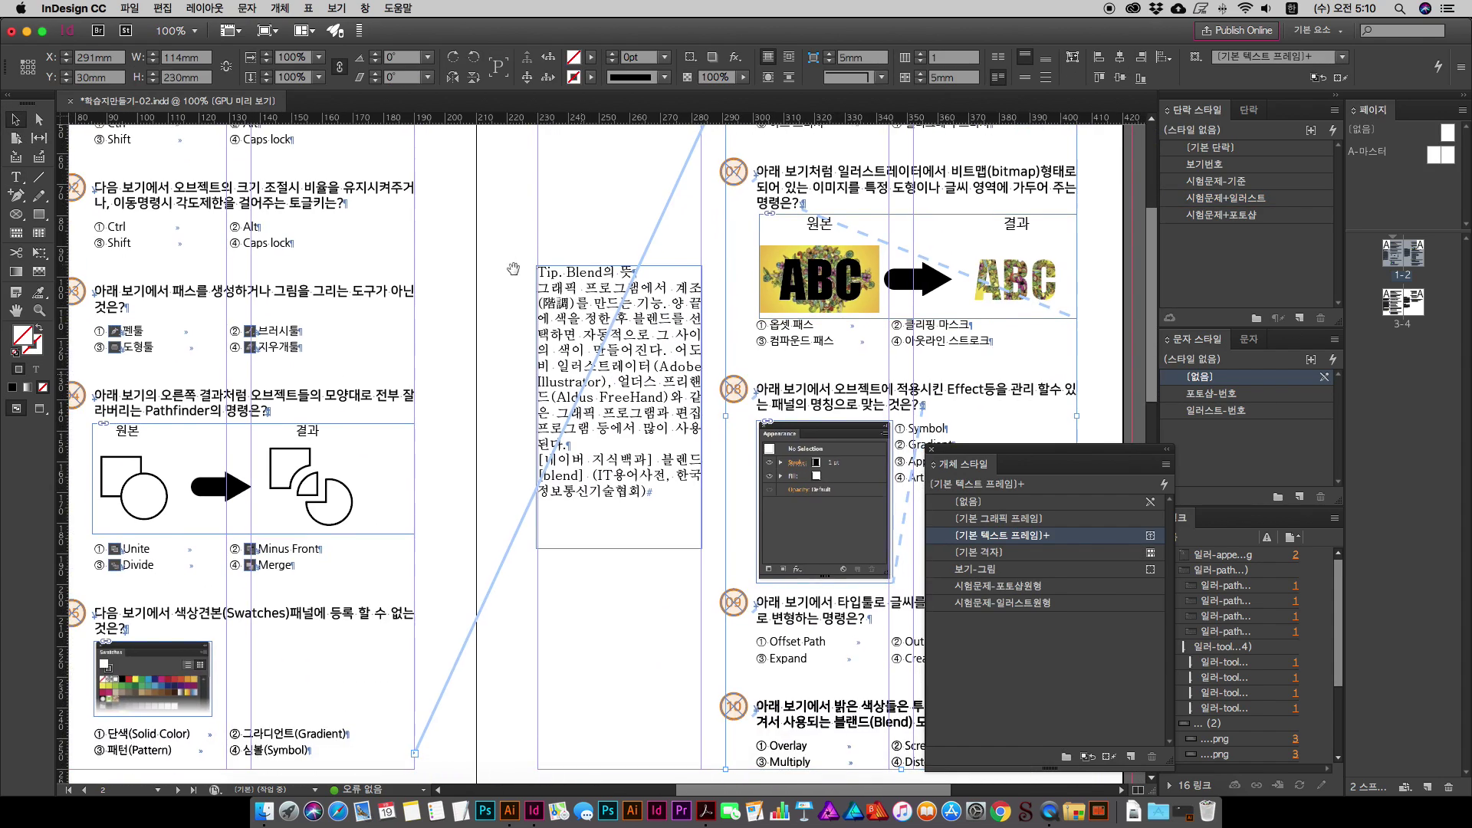
{"action": "key", "text": "super+minus"}
{"action": "left_click_drag", "start_coordinate": [667, 640], "coordinate": [882, 140]}
{"action": "left_click_drag", "start_coordinate": [616, 666], "coordinate": [800, 207]}
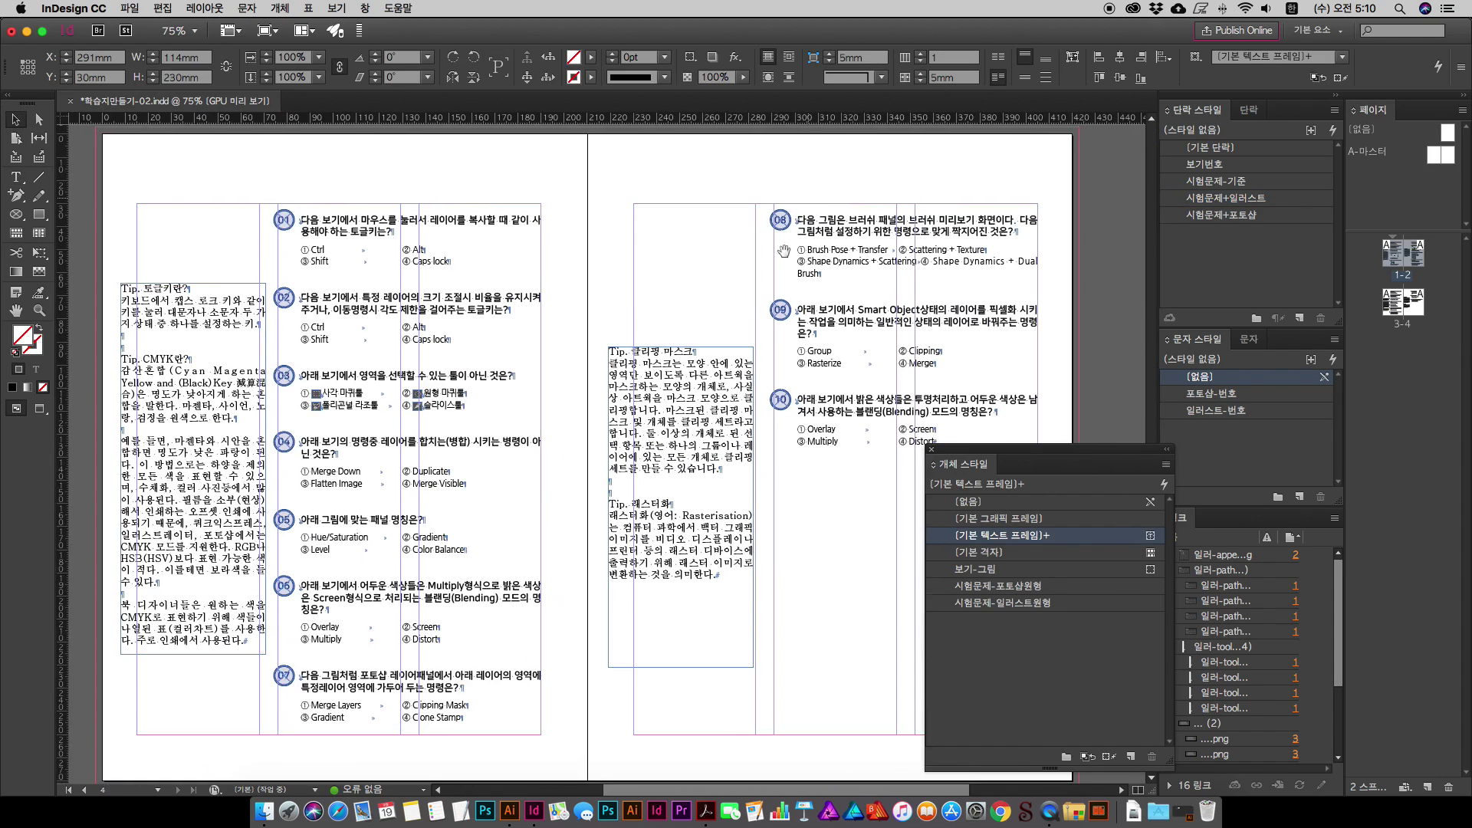
{"action": "left_click_drag", "start_coordinate": [665, 401], "coordinate": [683, 411]}
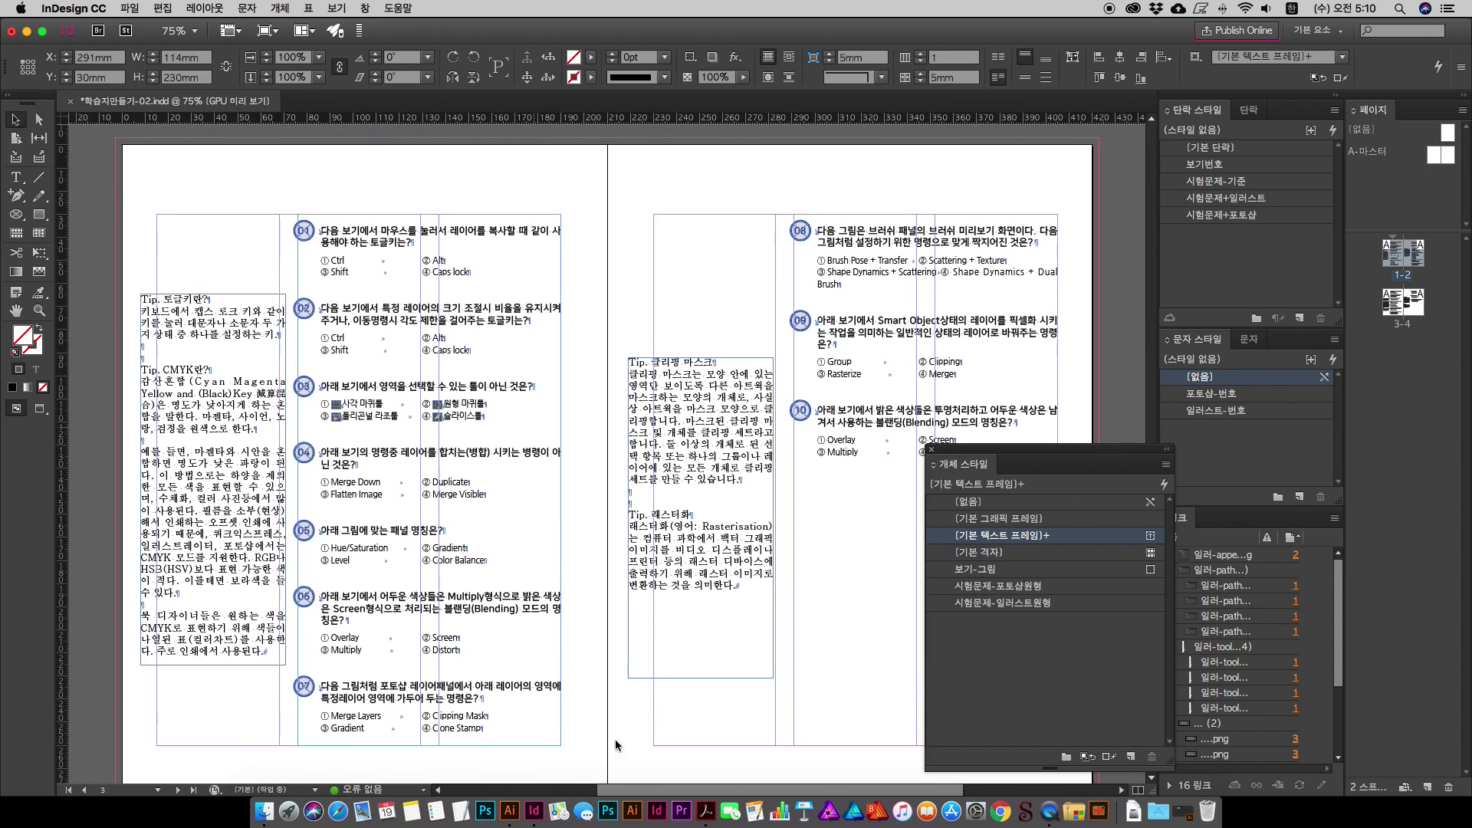
{"action": "left_click", "coordinate": [707, 811]}
Step: Scroll and pan the finished PDF to review the Adobe Photoshop page's questions 01–10 and question 05's layout
{"action": "scroll", "coordinate": [648, 631], "scroll_direction": "down", "scroll_amount": 5}
{"action": "scroll", "coordinate": [648, 632], "scroll_direction": "down", "scroll_amount": 10}
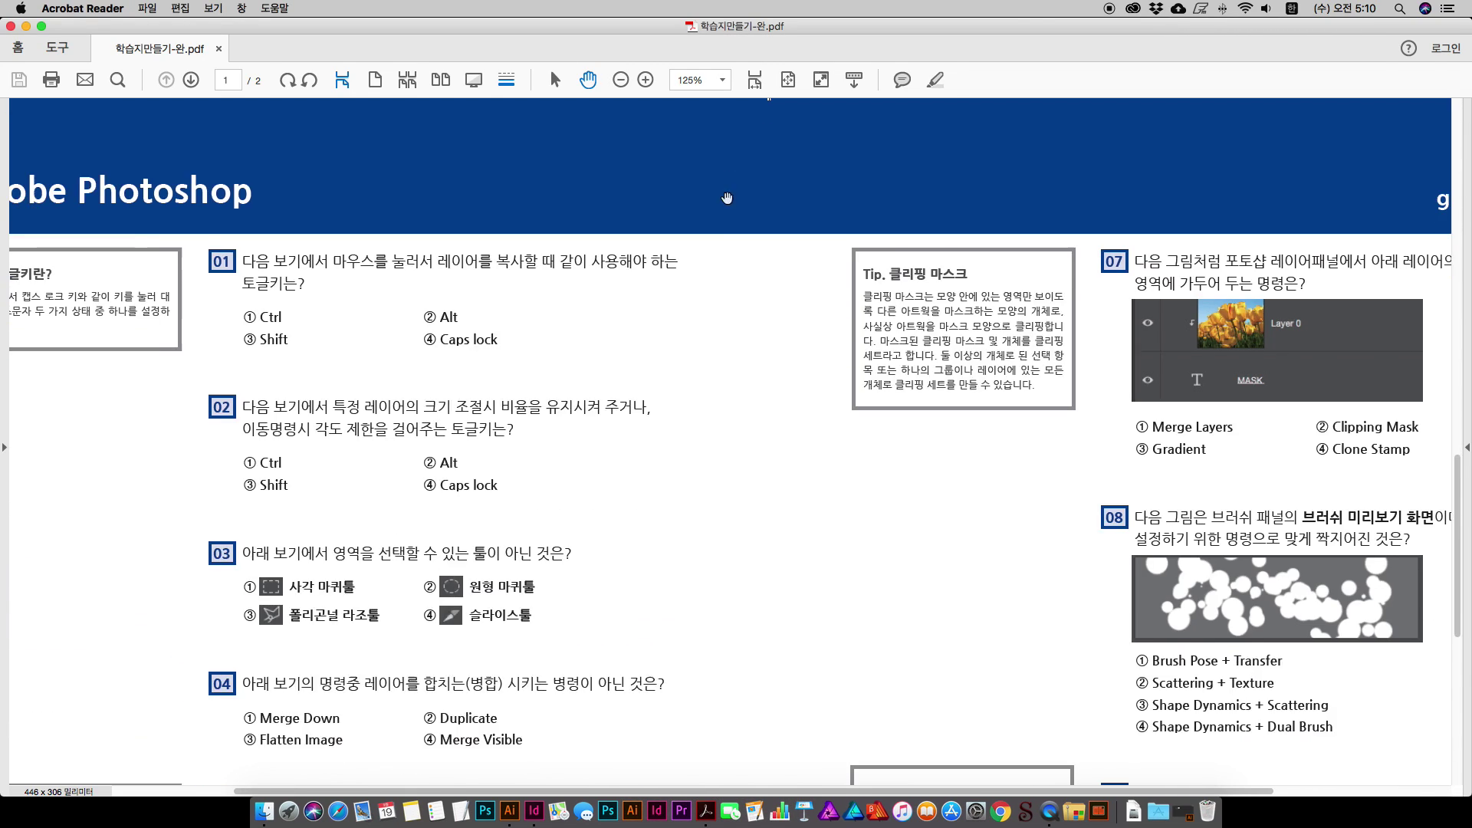
{"action": "scroll", "coordinate": [674, 470], "scroll_direction": "right", "scroll_amount": 5}
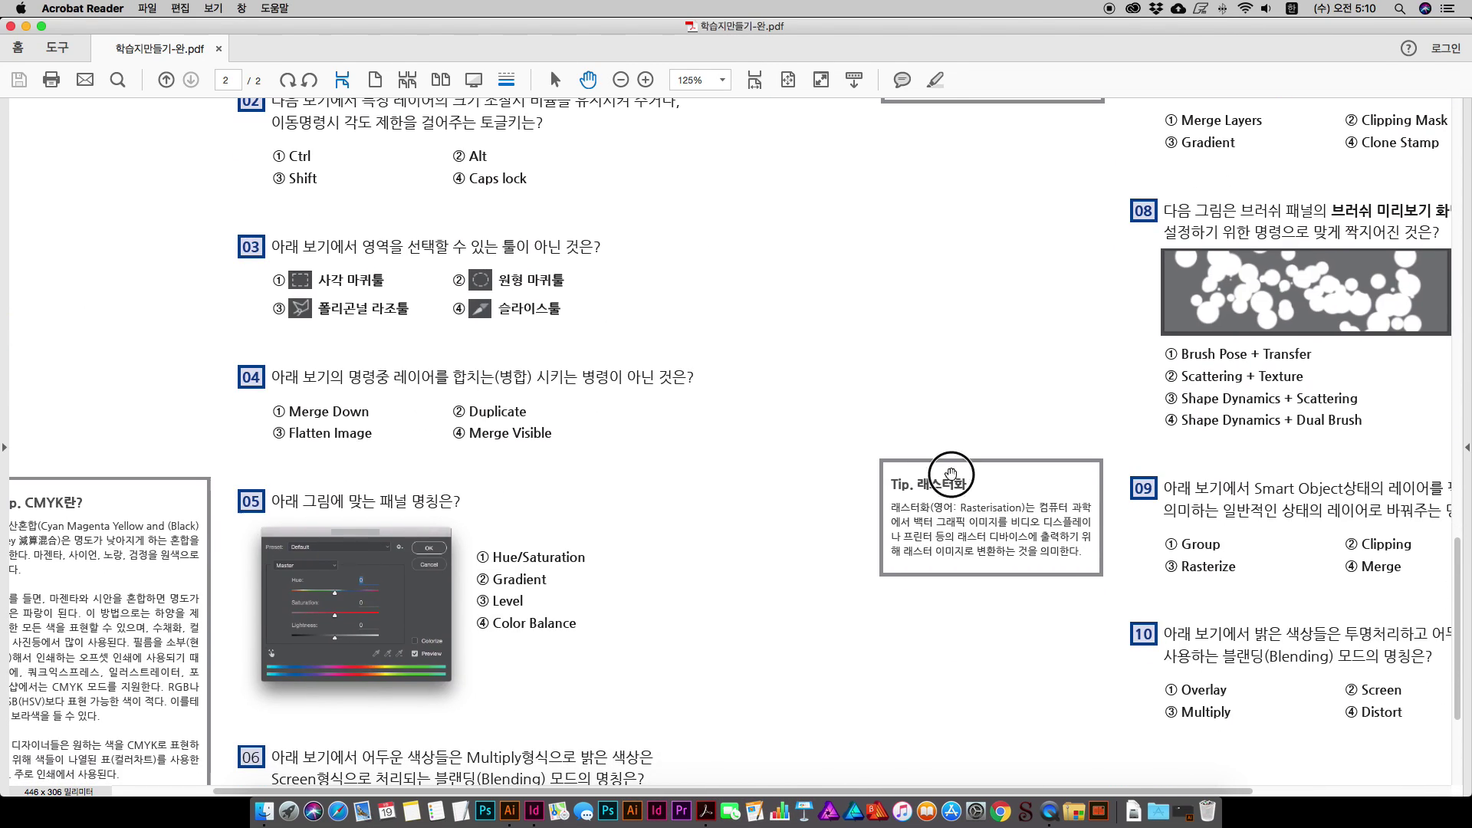
{"action": "scroll", "coordinate": [557, 611], "scroll_direction": "up", "scroll_amount": 5}
{"action": "left_click_drag", "start_coordinate": [887, 645], "coordinate": [1034, 193]}
{"action": "left_click_drag", "start_coordinate": [675, 314], "coordinate": [821, 555]}
{"action": "left_click_drag", "start_coordinate": [671, 368], "coordinate": [677, 606]}
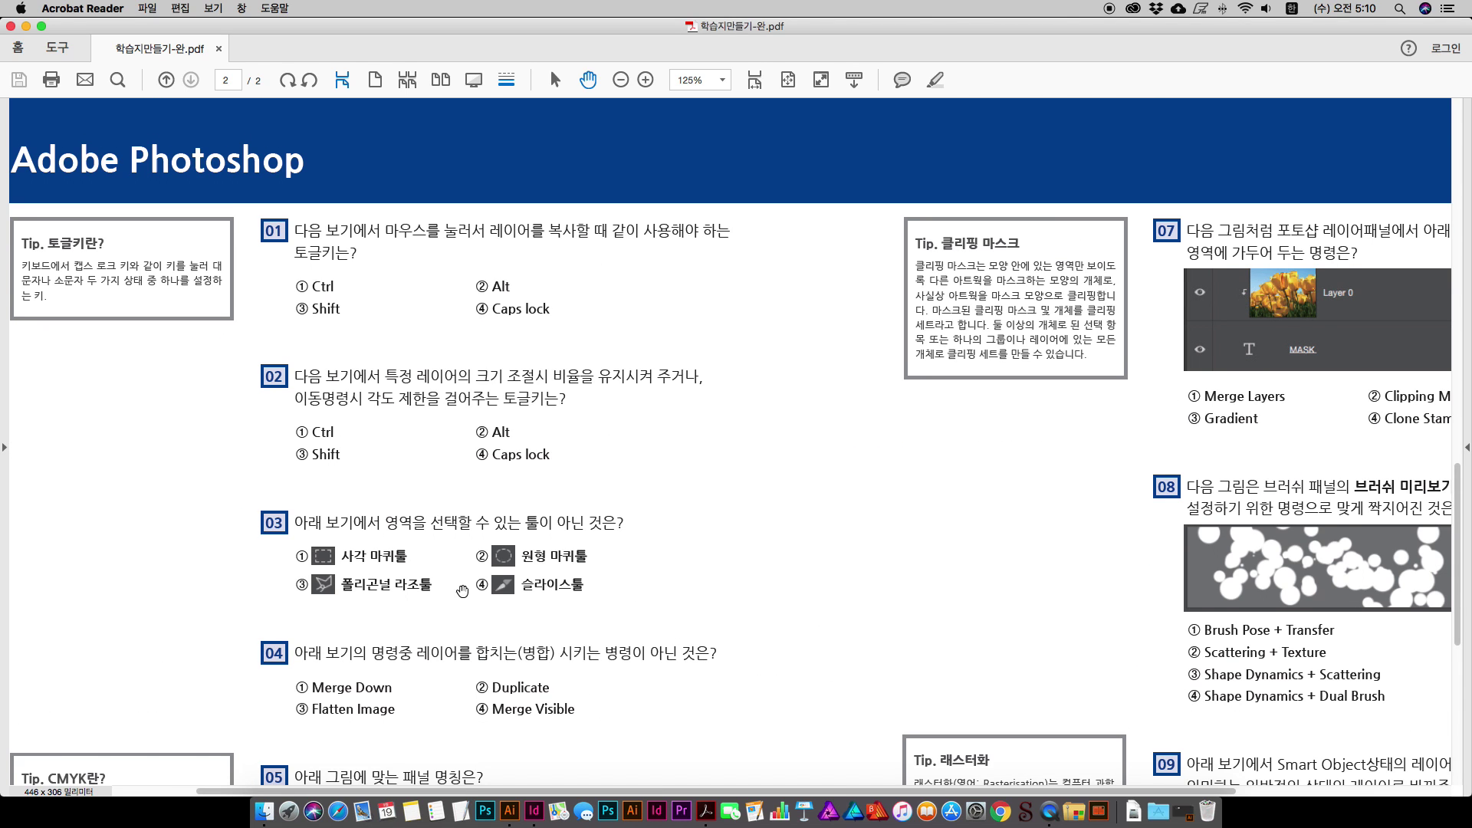
{"action": "scroll", "coordinate": [479, 589], "scroll_direction": "down", "scroll_amount": 5}
{"action": "scroll", "coordinate": [657, 363], "scroll_direction": "left", "scroll_amount": 2}
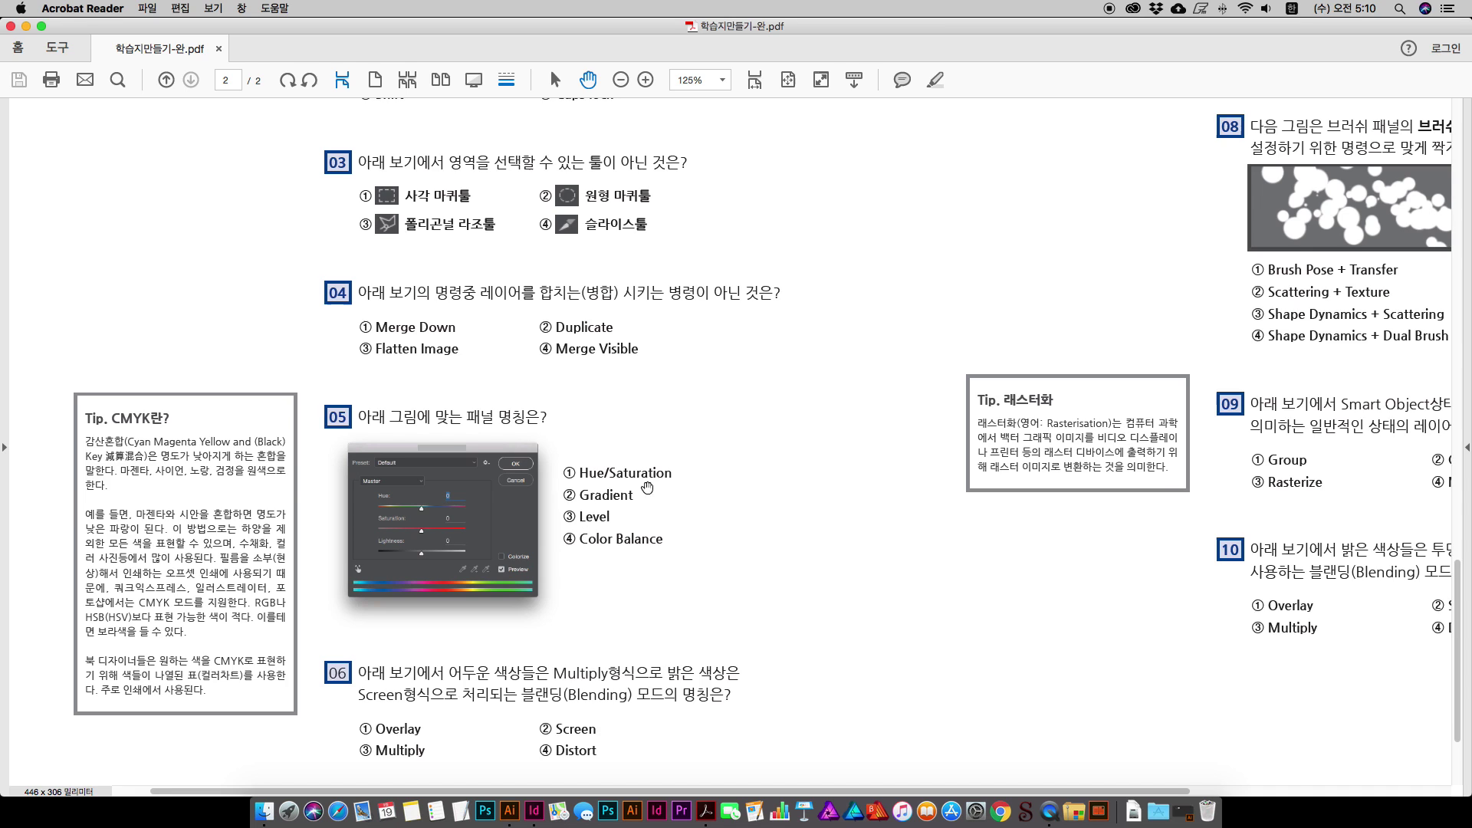
{"action": "scroll", "coordinate": [614, 460], "scroll_direction": "down", "scroll_amount": 1}
{"action": "scroll", "coordinate": [594, 429], "scroll_direction": "right", "scroll_amount": 2}
{"action": "scroll", "coordinate": [840, 559], "scroll_direction": "up", "scroll_amount": 6}
{"action": "scroll", "coordinate": [840, 559], "scroll_direction": "right", "scroll_amount": 5}
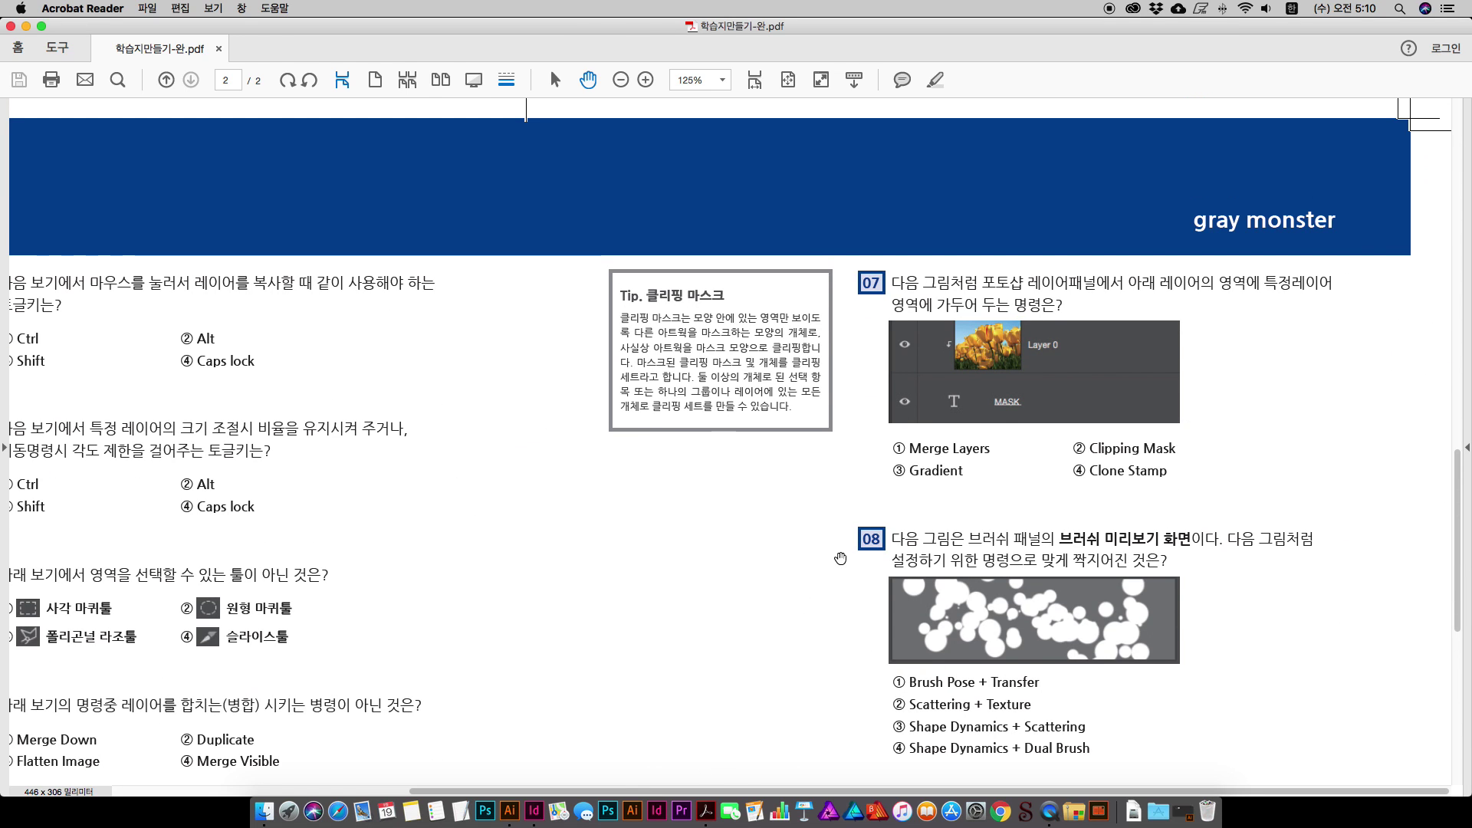
{"action": "scroll", "coordinate": [811, 338], "scroll_direction": "down", "scroll_amount": 5}
{"action": "scroll", "coordinate": [812, 338], "scroll_direction": "left", "scroll_amount": 3}
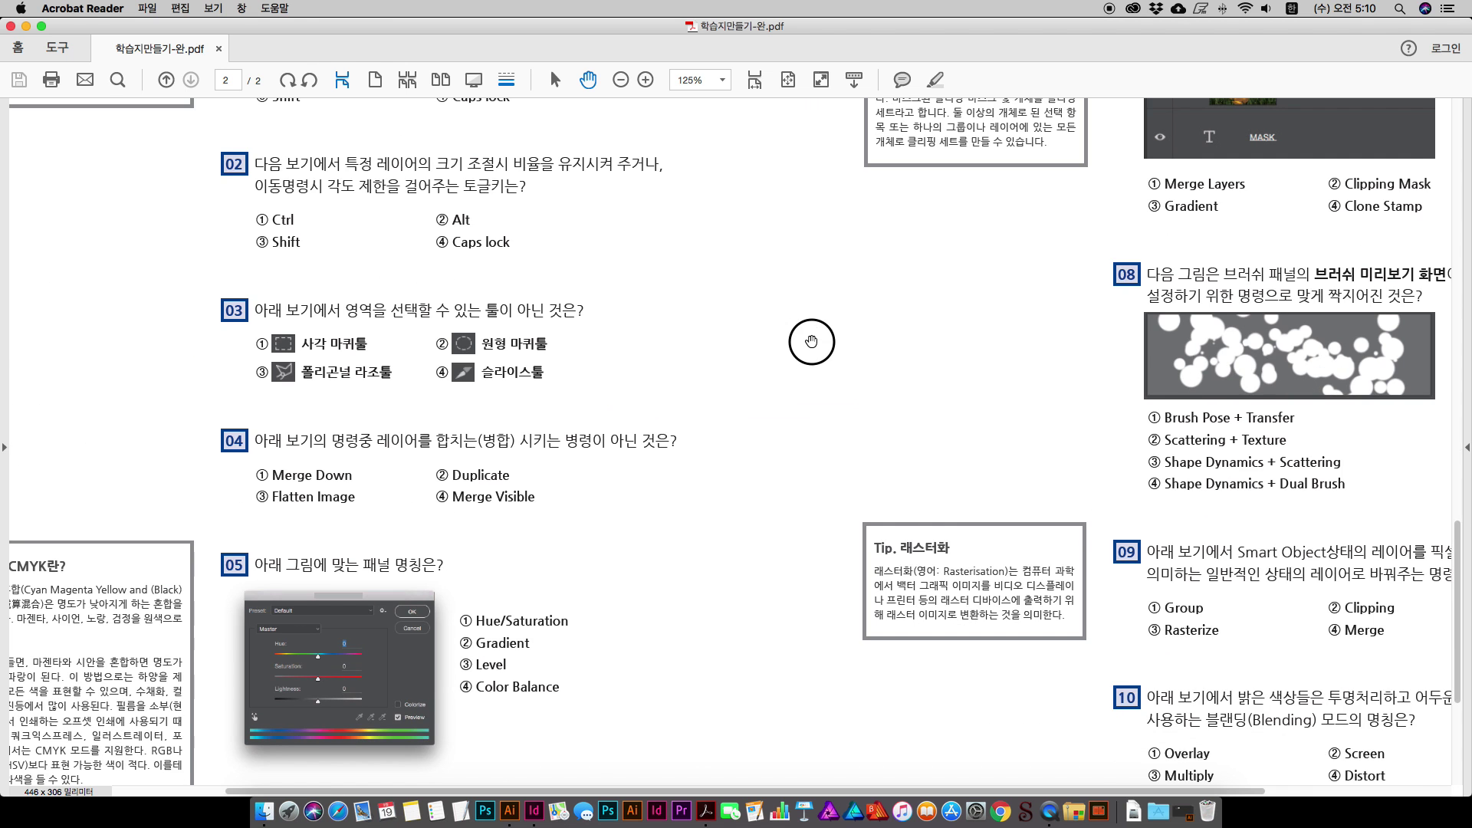
{"action": "scroll", "coordinate": [425, 515], "scroll_direction": "down", "scroll_amount": 2}
{"action": "scroll", "coordinate": [425, 516], "scroll_direction": "left", "scroll_amount": 1}
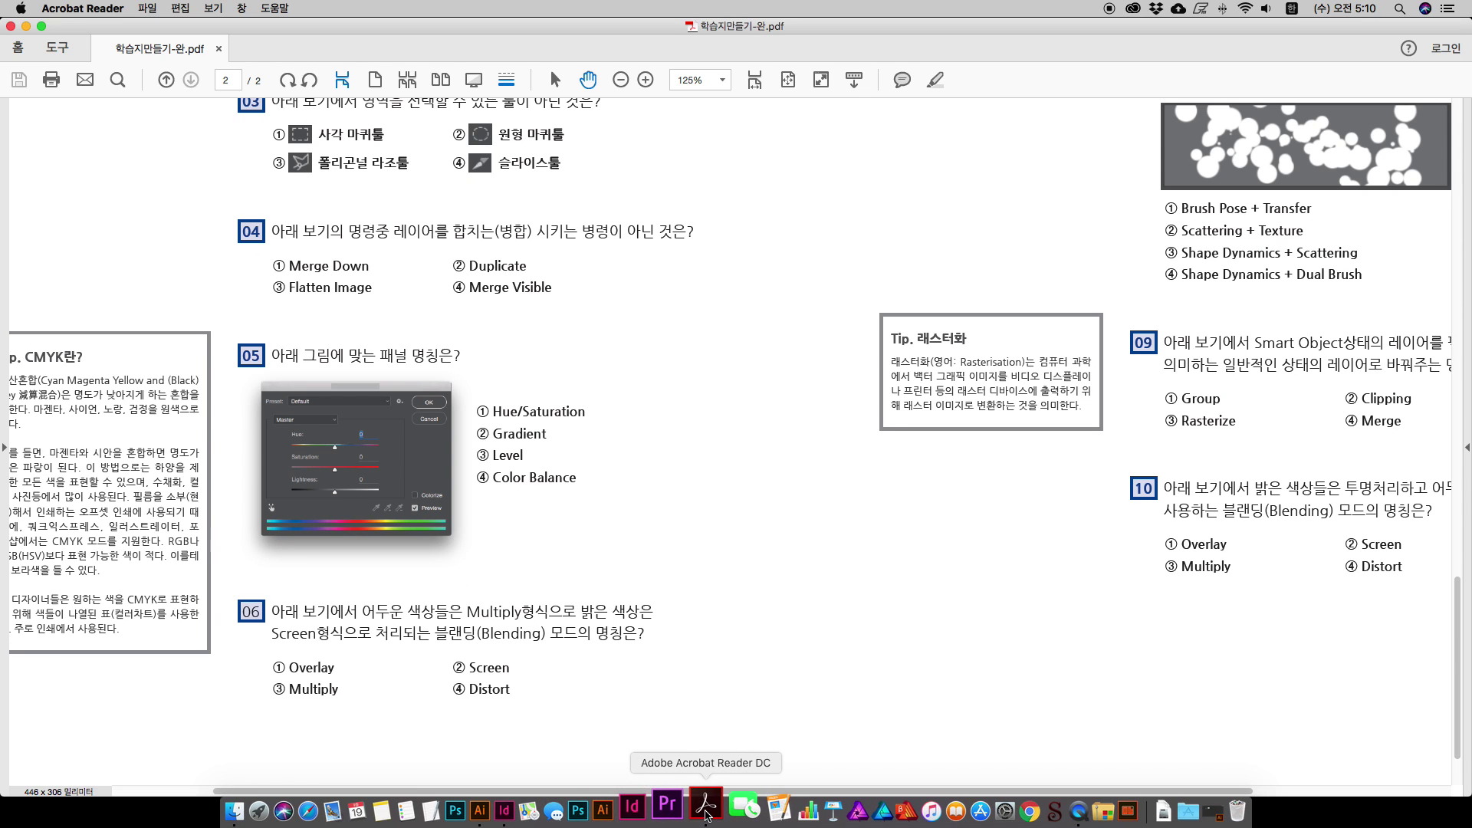
Step: Zoom in on questions 05–07 and place the caret after Hue/Saturation, checking the reference PDF
{"action": "left_click", "coordinate": [575, 811]}
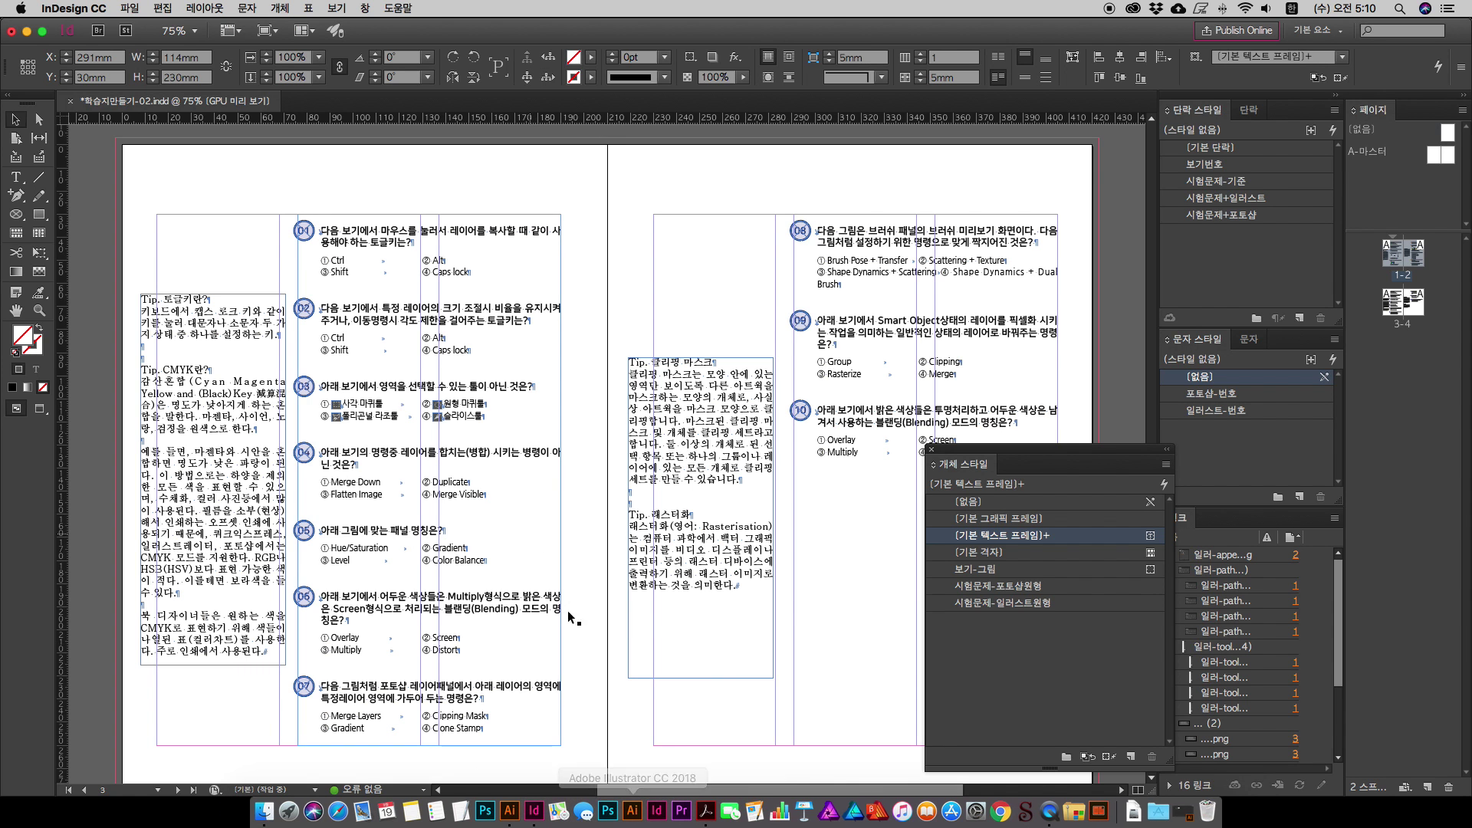
{"action": "left_click", "coordinate": [568, 642]}
{"action": "key", "text": "super+equal"}
{"action": "key", "text": "super+equal"}
{"action": "key", "text": "super+equal"}
{"action": "left_click_drag", "start_coordinate": [338, 581], "coordinate": [605, 303]}
{"action": "double_click", "coordinate": [465, 402]}
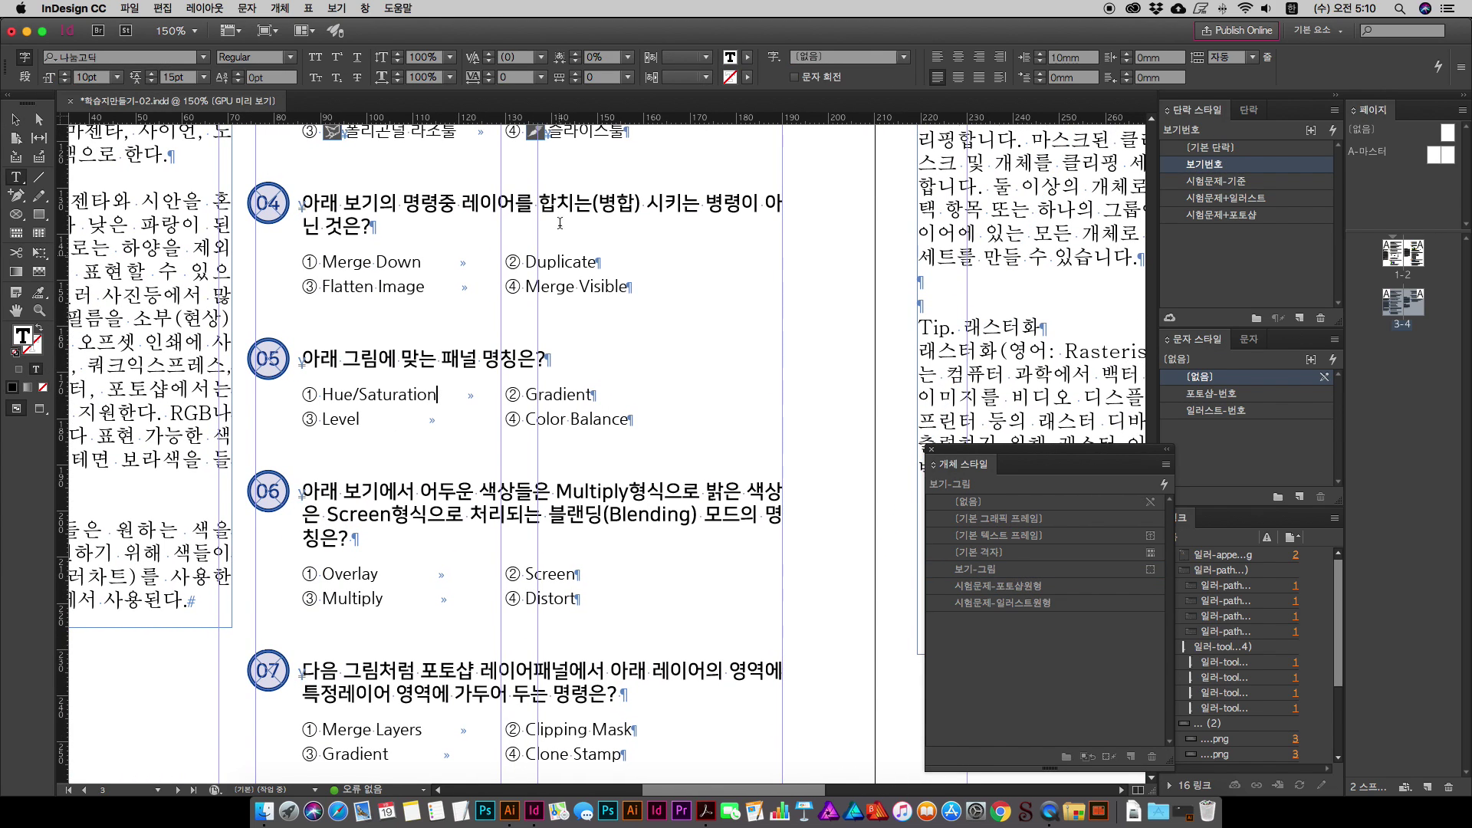
{"action": "left_click", "coordinate": [705, 811]}
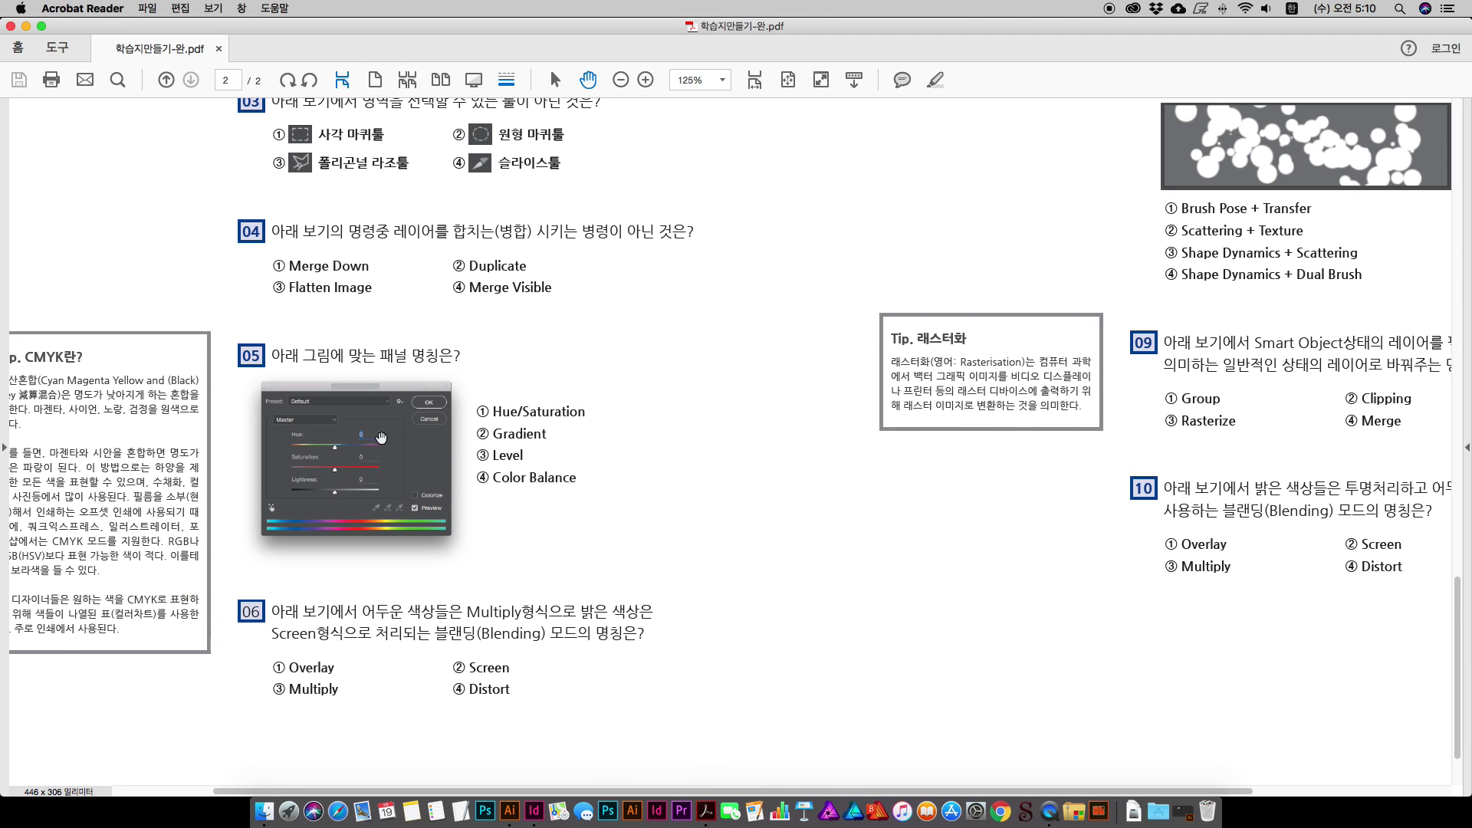
{"action": "left_click", "coordinate": [264, 811]}
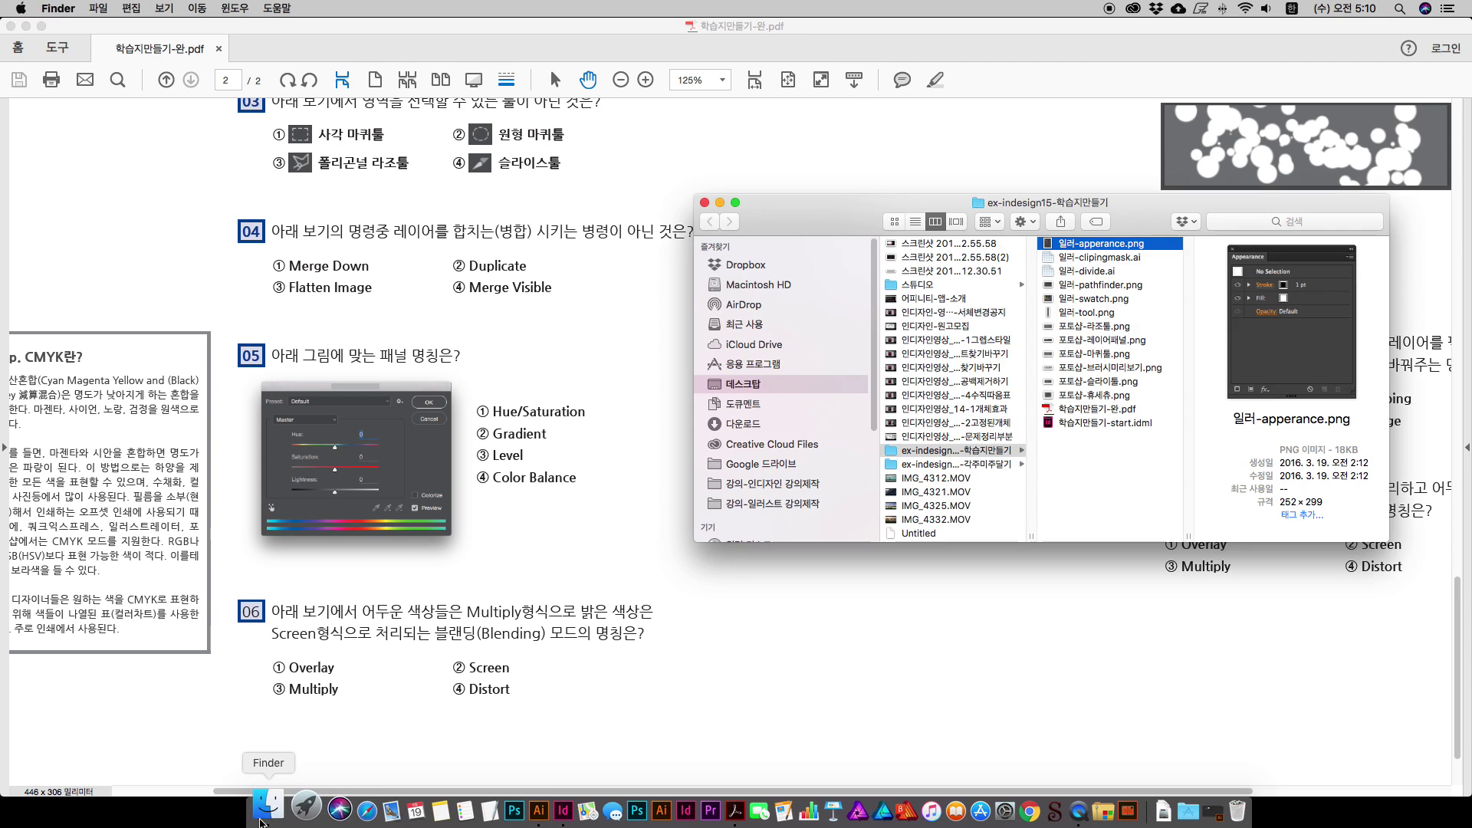
{"action": "left_click", "coordinate": [693, 745]}
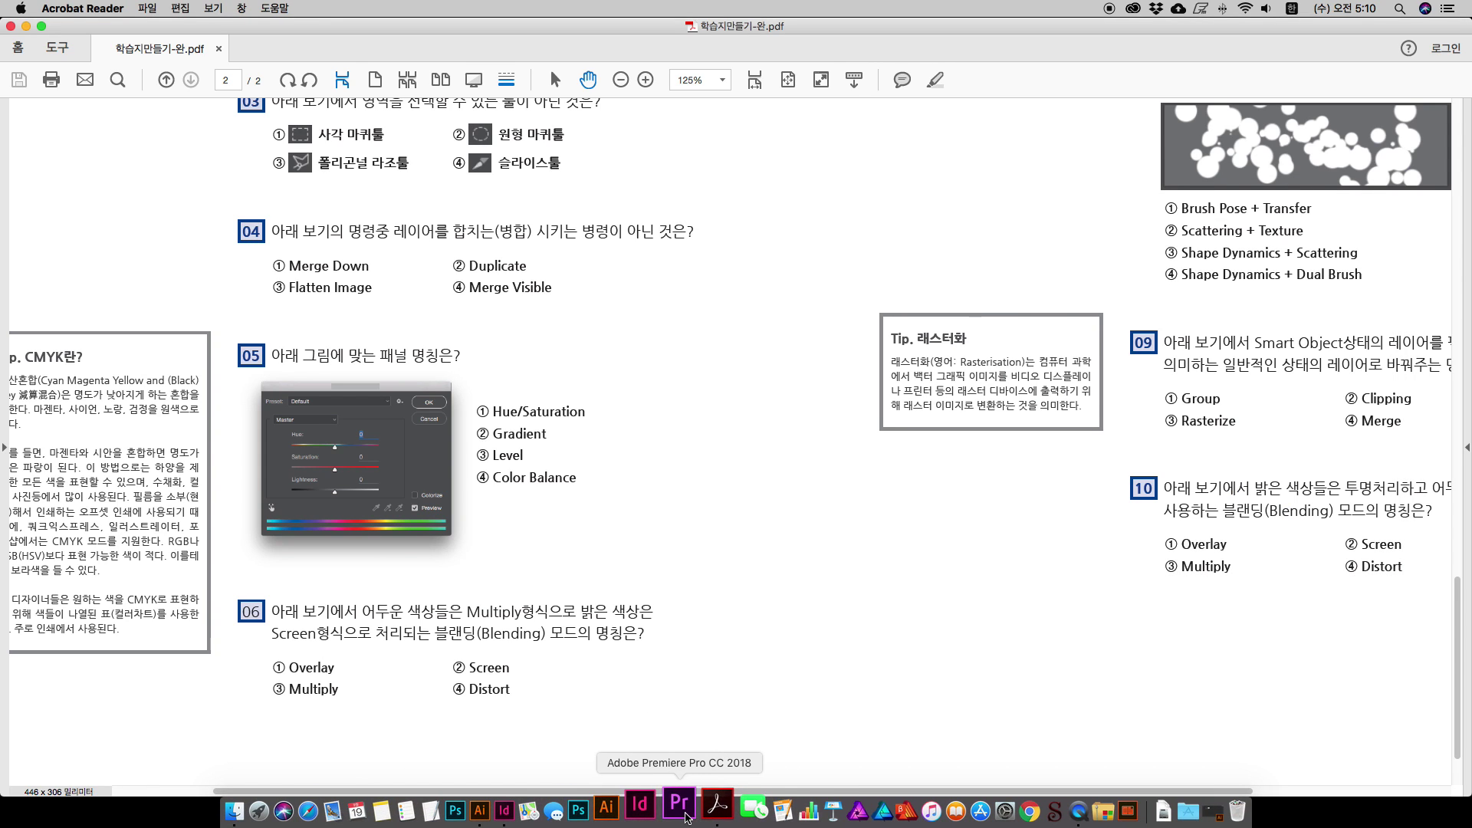
{"action": "left_click", "coordinate": [533, 805]}
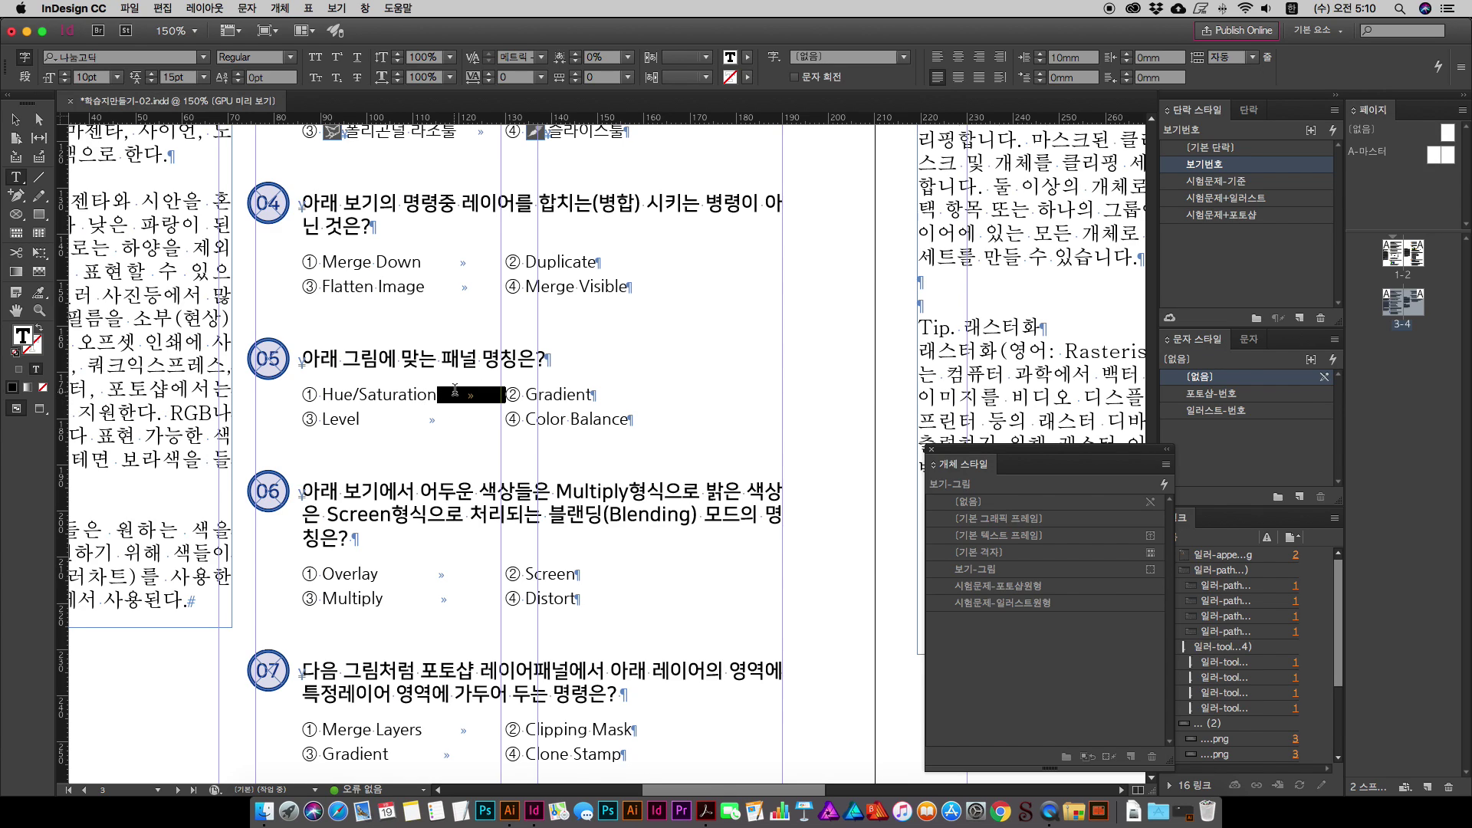
Step: Replace the tabs before ② Gradient and ④ Color Balance with line breaks
{"action": "key", "text": "Return"}
{"action": "left_click_drag", "start_coordinate": [361, 443], "coordinate": [506, 444]}
{"action": "key", "text": "Return"}
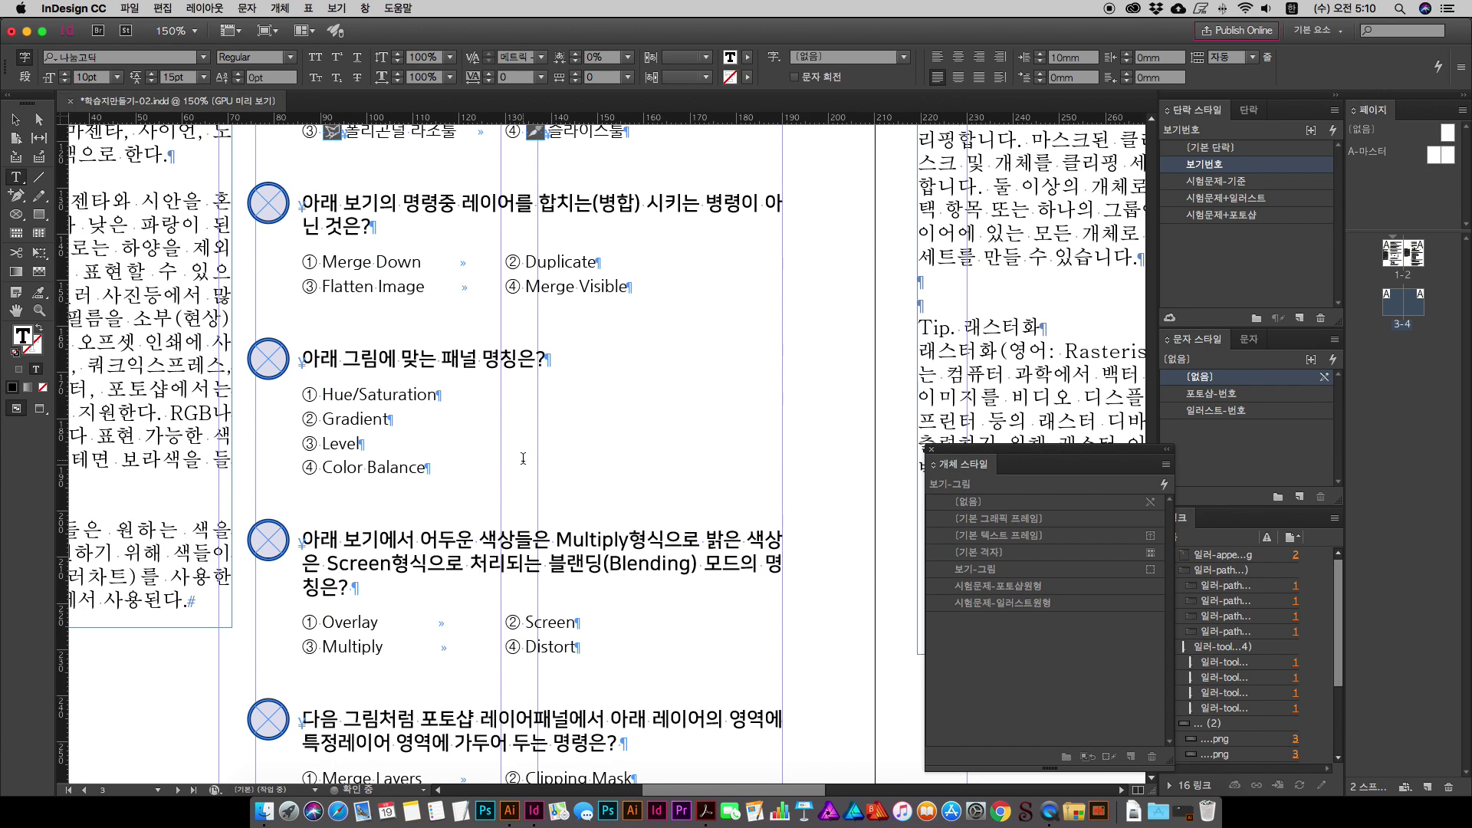
{"action": "left_click", "coordinate": [17, 120]}
{"action": "left_click", "coordinate": [806, 321]}
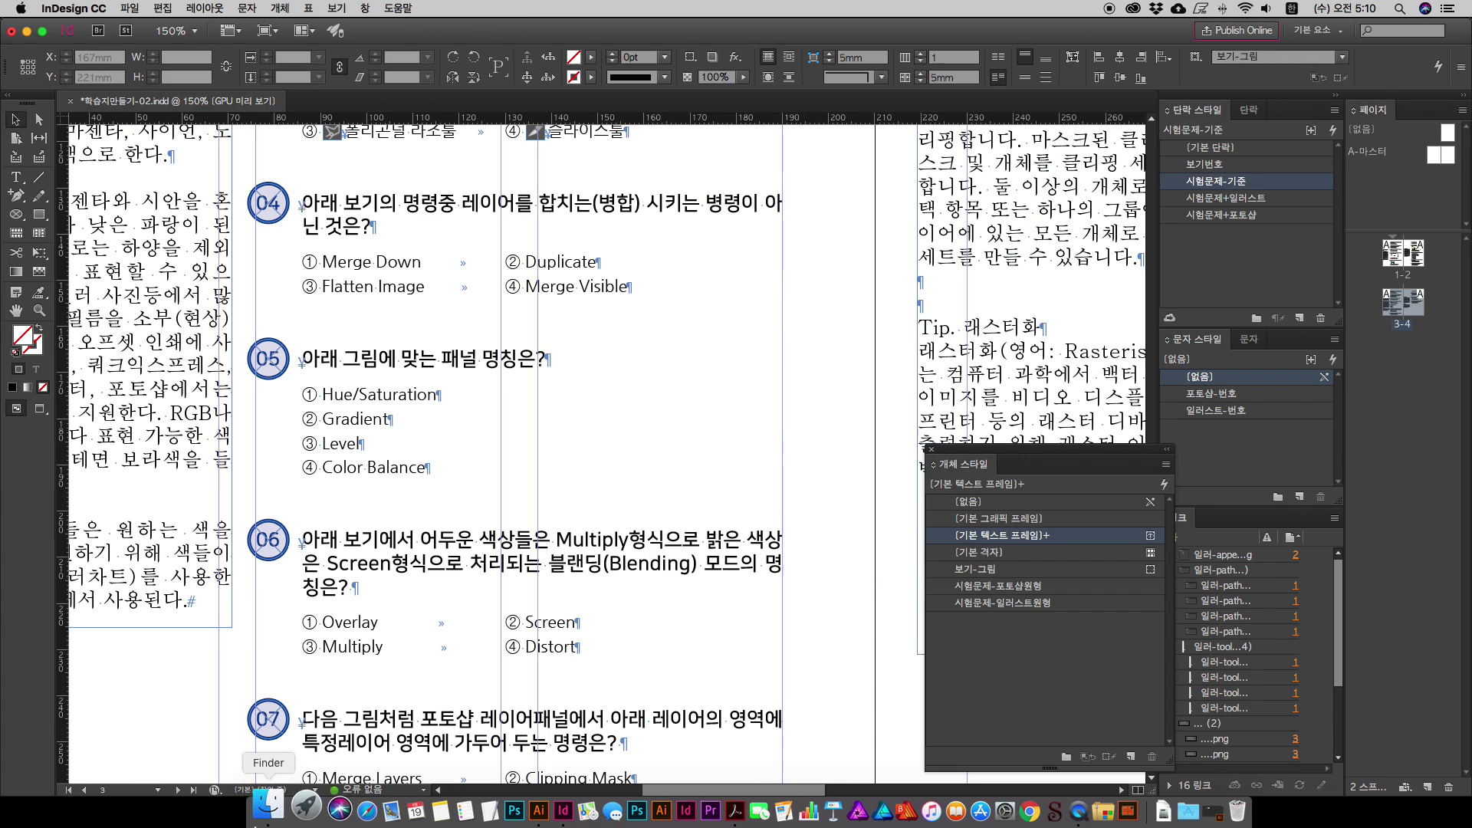
Step: Drag 포토샵-휴세츄.png from Finder into InDesign and draw its frame just below question 05
{"action": "left_click", "coordinate": [265, 811]}
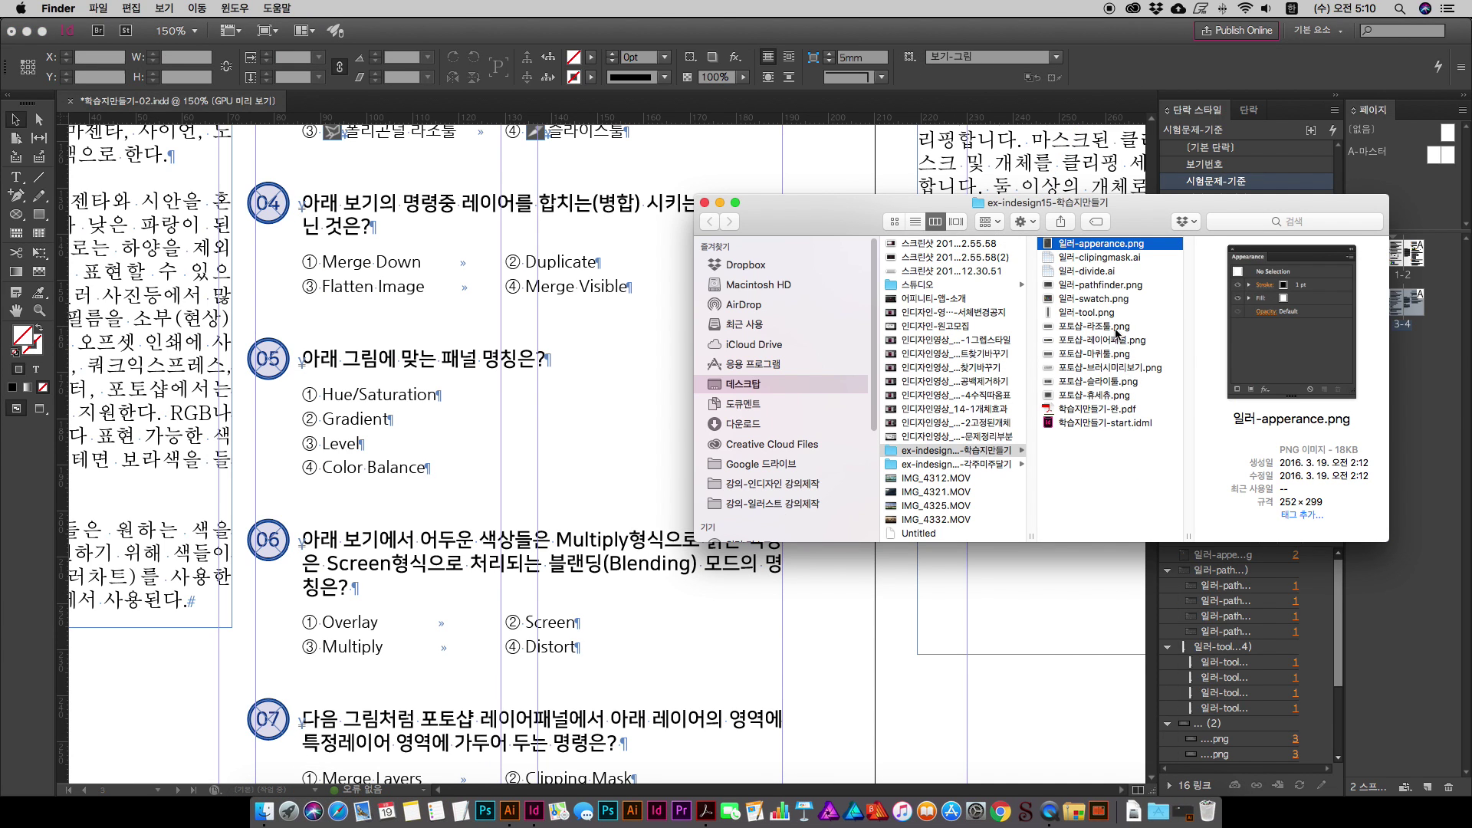
{"action": "left_click", "coordinate": [1112, 368]}
{"action": "left_click", "coordinate": [1110, 395]}
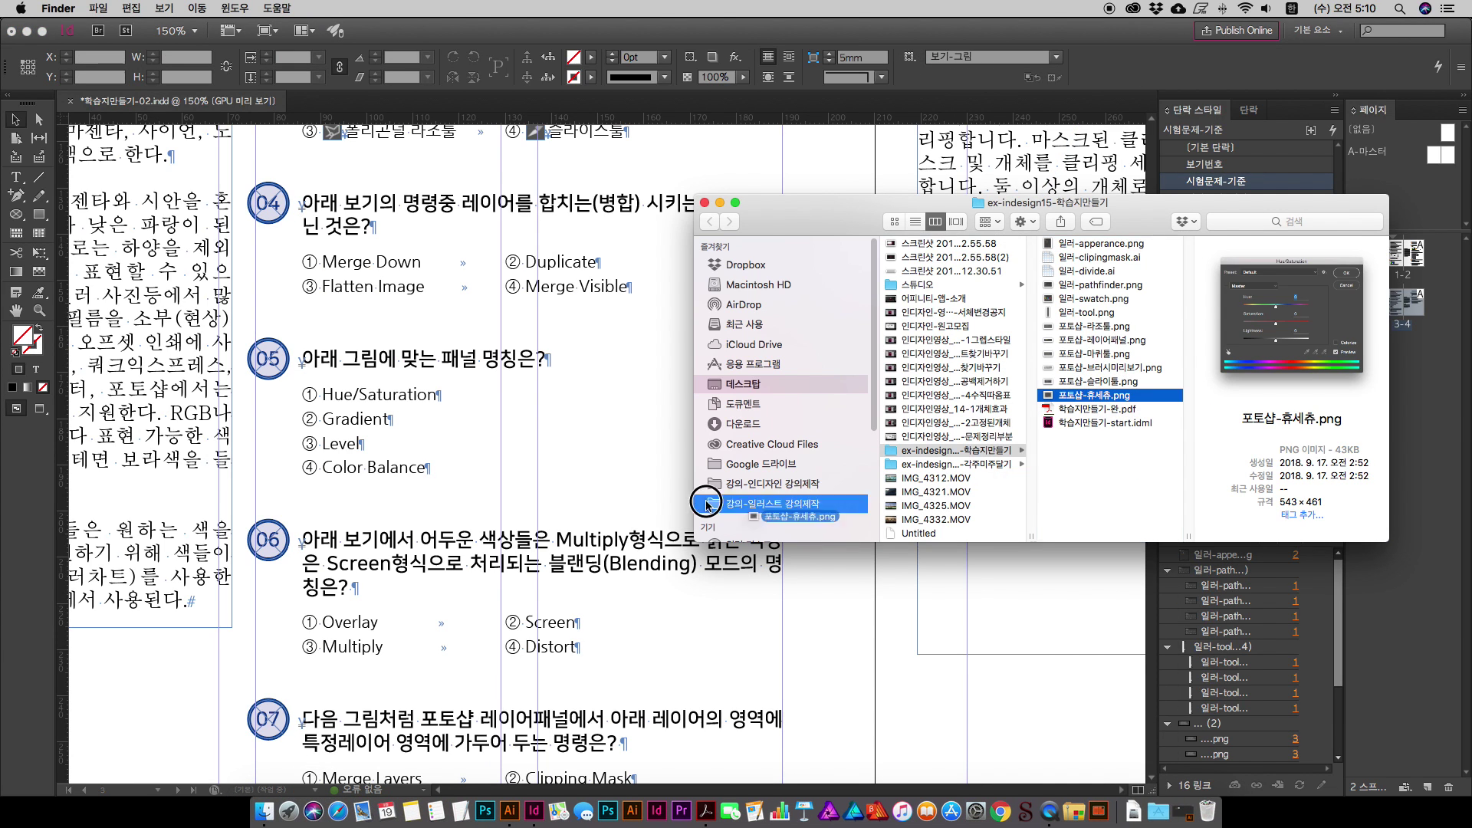
{"action": "left_click_drag", "start_coordinate": [1110, 395], "coordinate": [603, 474]}
{"action": "left_click_drag", "start_coordinate": [302, 382], "coordinate": [521, 604]}
{"action": "mouse_move", "coordinate": [535, 474]}
{"action": "left_mouse_down"}
{"action": "mouse_move", "coordinate": [515, 463]}
{"action": "mouse_move", "coordinate": [512, 476]}
{"action": "left_mouse_up"}
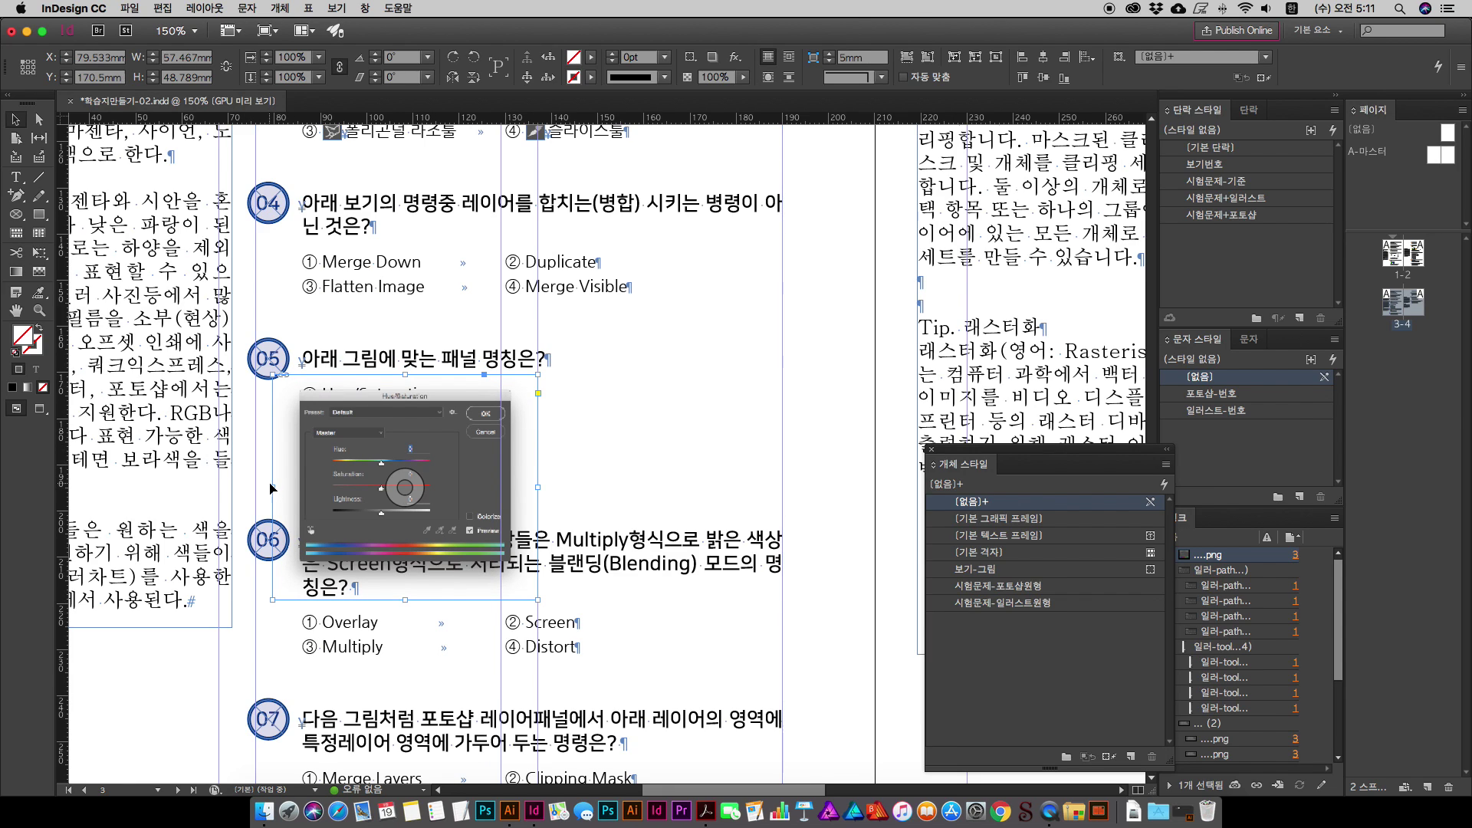
Step: Trim and slightly enlarge the Hue/Saturation frame, then indent question 05's options to 26 mm
{"action": "left_click_drag", "start_coordinate": [273, 485], "coordinate": [282, 485]}
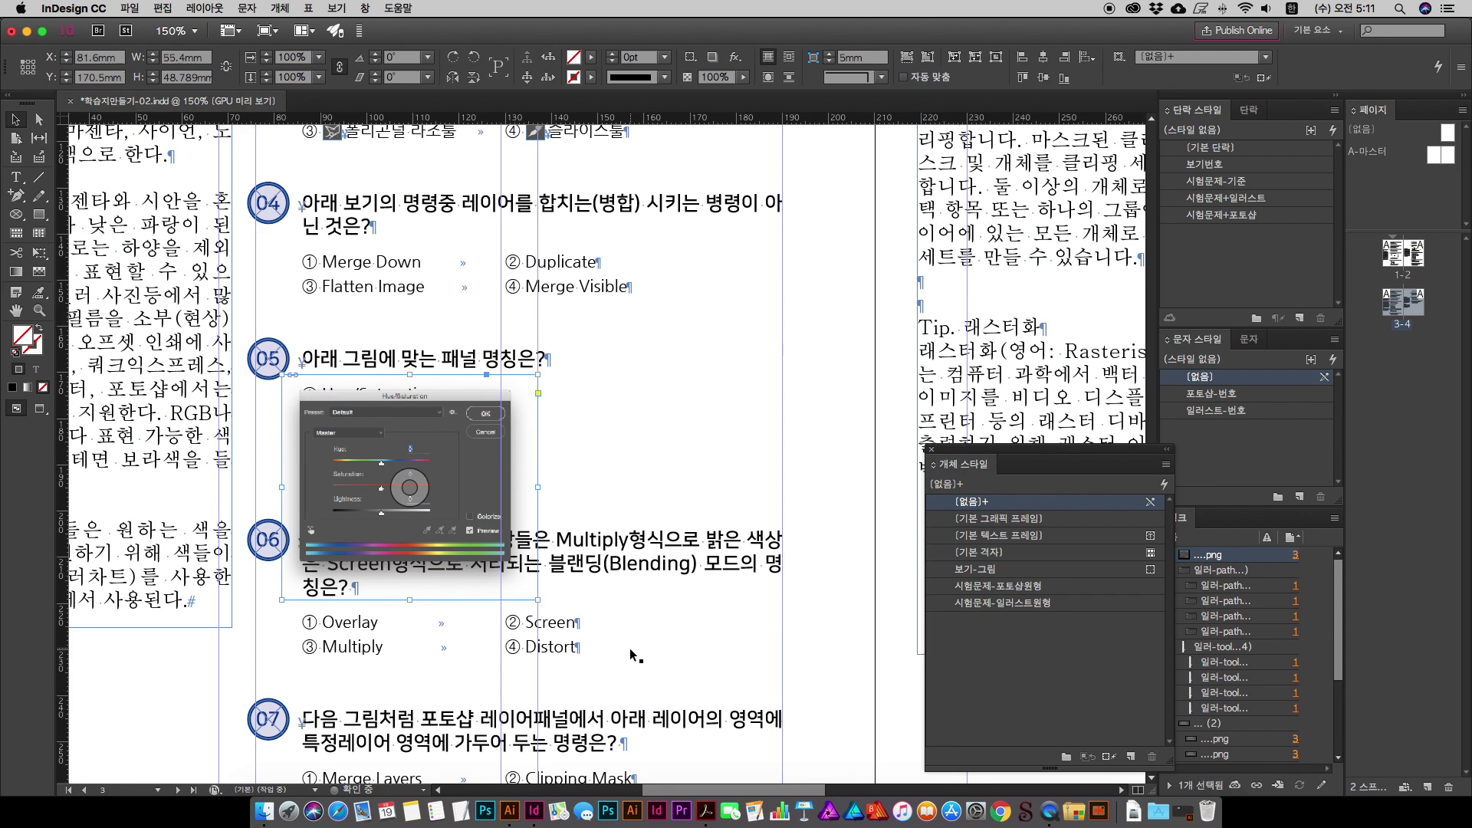
{"action": "left_click_drag", "start_coordinate": [538, 599], "coordinate": [542, 603]}
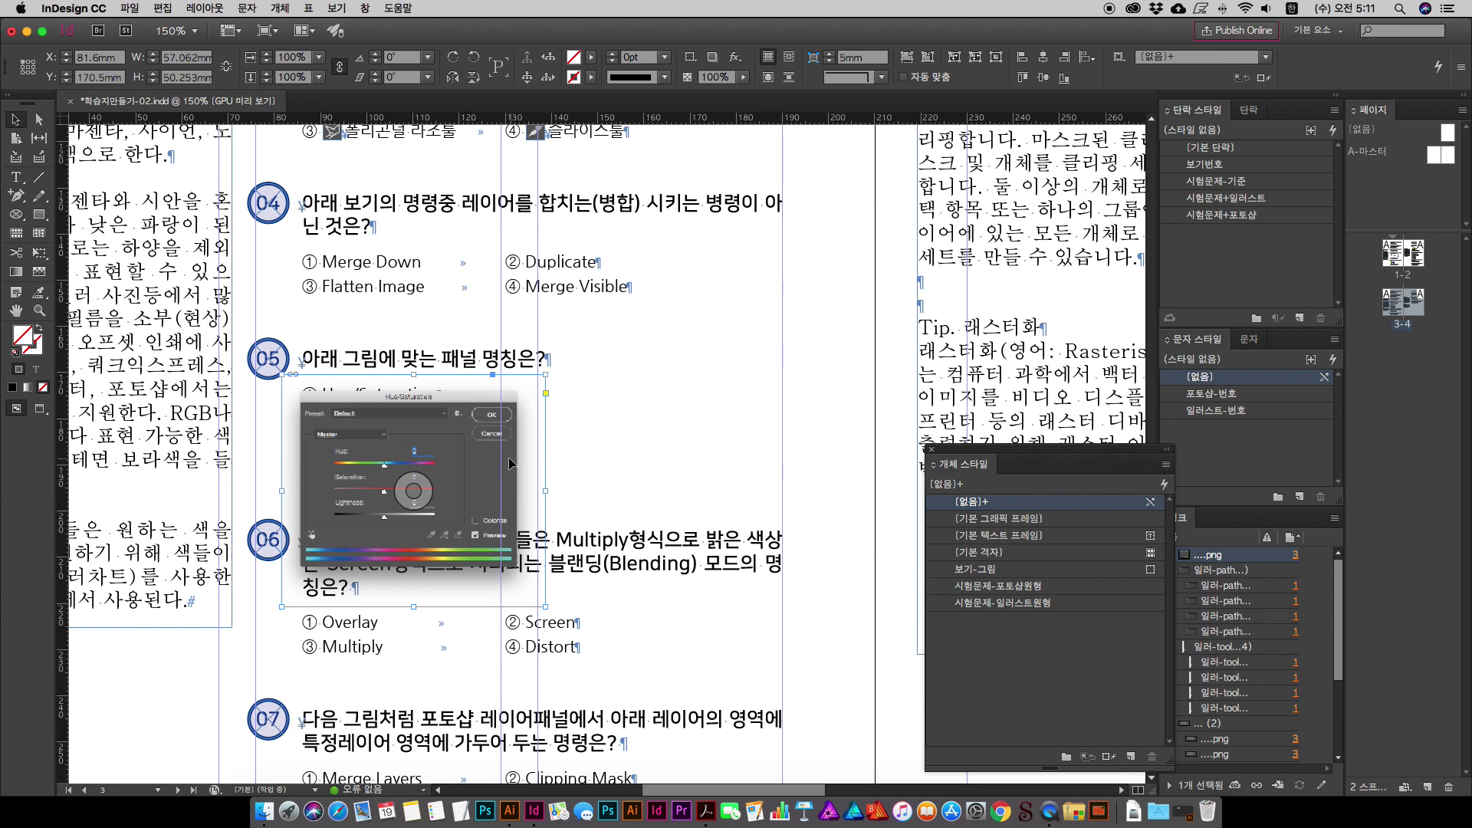
{"action": "key", "text": "t"}
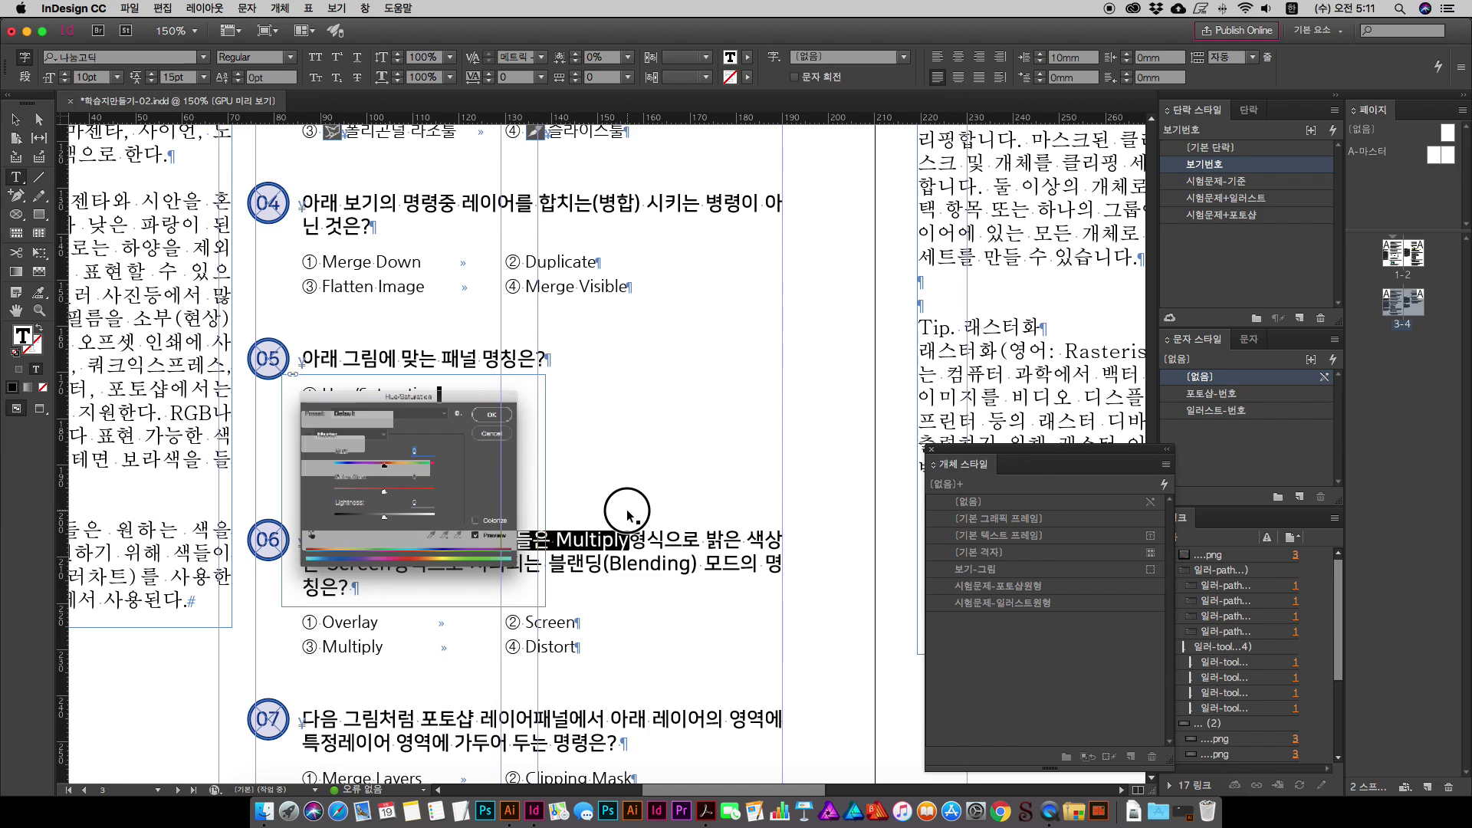
{"action": "left_click", "coordinate": [1249, 109]}
{"action": "left_click", "coordinate": [1183, 156]}
{"action": "left_click", "coordinate": [1183, 157]}
{"action": "left_click", "coordinate": [1183, 157]}
{"action": "left_click", "coordinate": [1183, 156]}
{"action": "left_click", "coordinate": [1184, 157]}
{"action": "left_click", "coordinate": [1183, 156]}
{"action": "left_click", "coordinate": [1183, 157]}
{"action": "left_click", "coordinate": [1183, 156]}
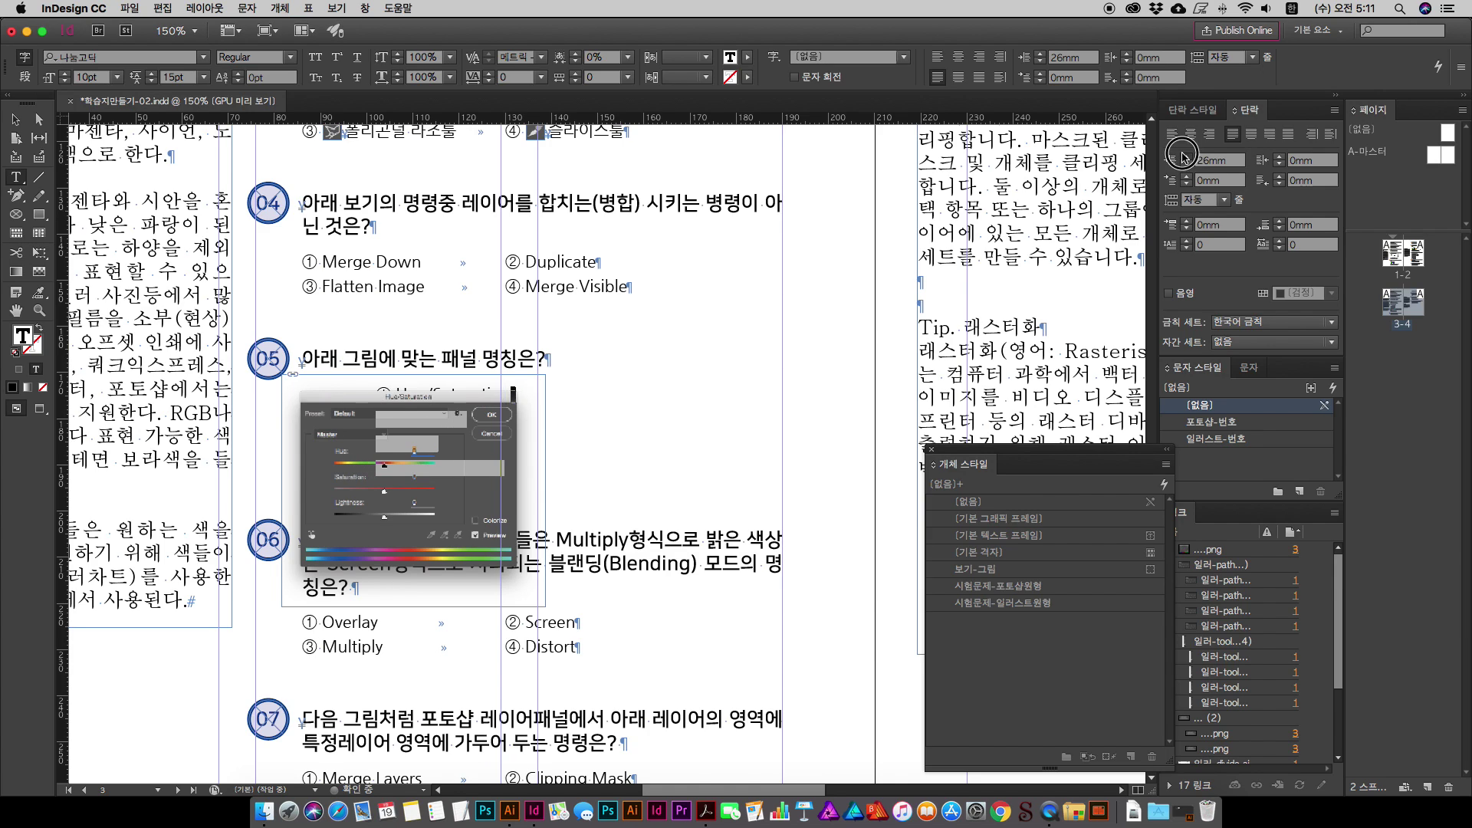